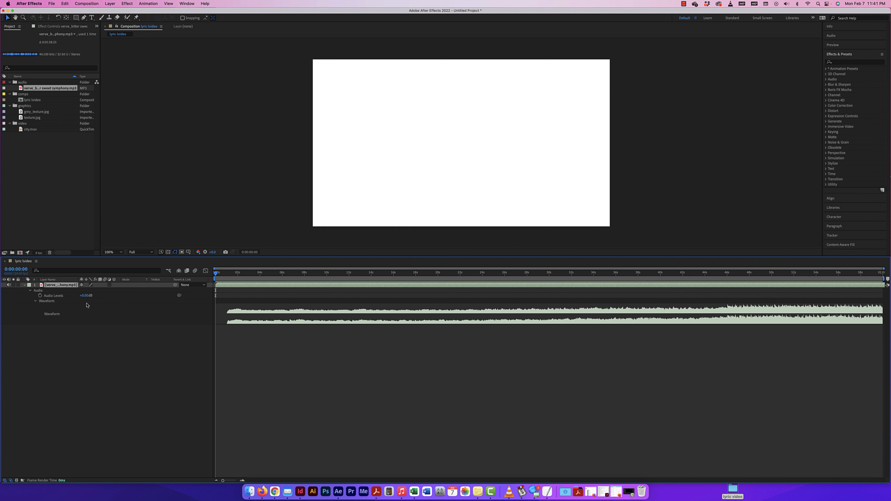
Reveal only the Waveform property of the audio layer and increase the height of its waveform row.
click(35, 302)
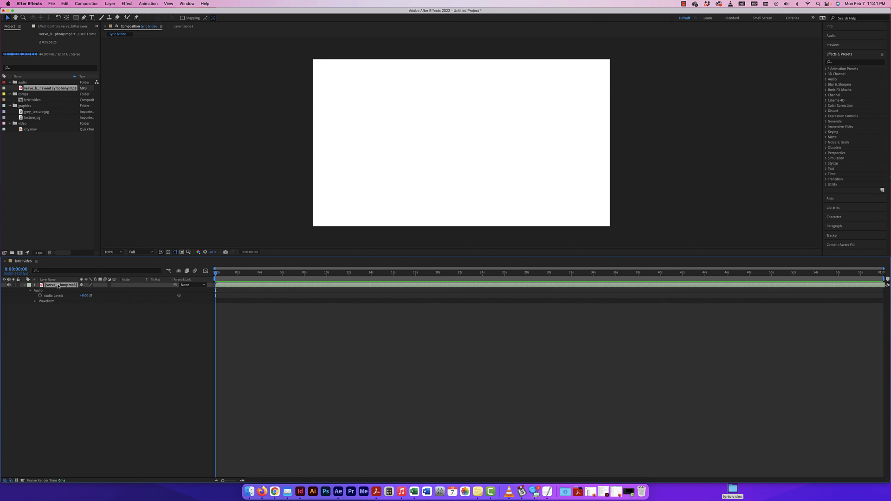
key(l)
key(l)
key(l)
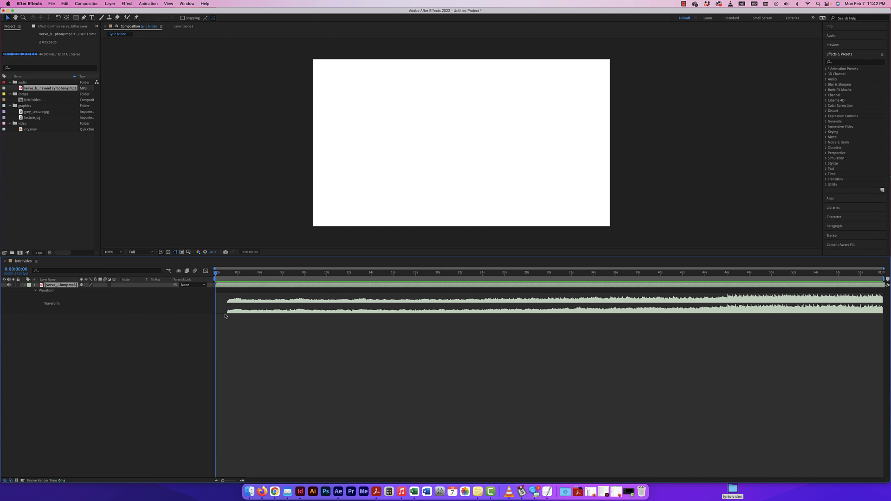
drag(225, 314, 224, 382)
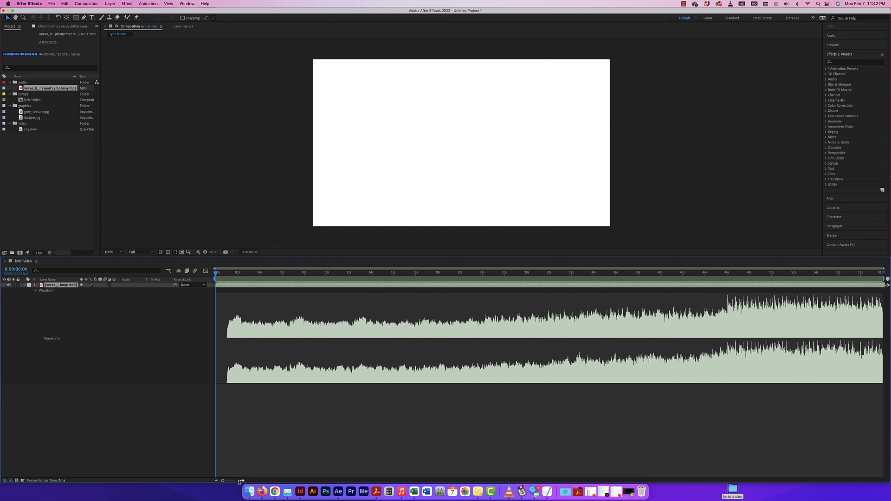
Examine the audio waveform at closer and wider timeline zoom levels and with a taller waveform row.
mouse_move(222, 481)
mouse_down()
mouse_move(236, 482)
mouse_move(228, 482)
mouse_up()
drag(613, 269, 409, 268)
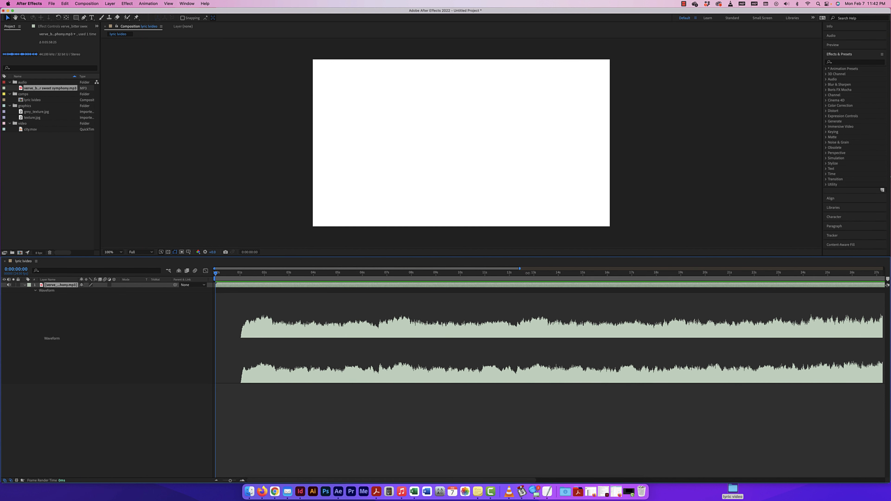
drag(409, 269, 756, 277)
drag(226, 480, 200, 481)
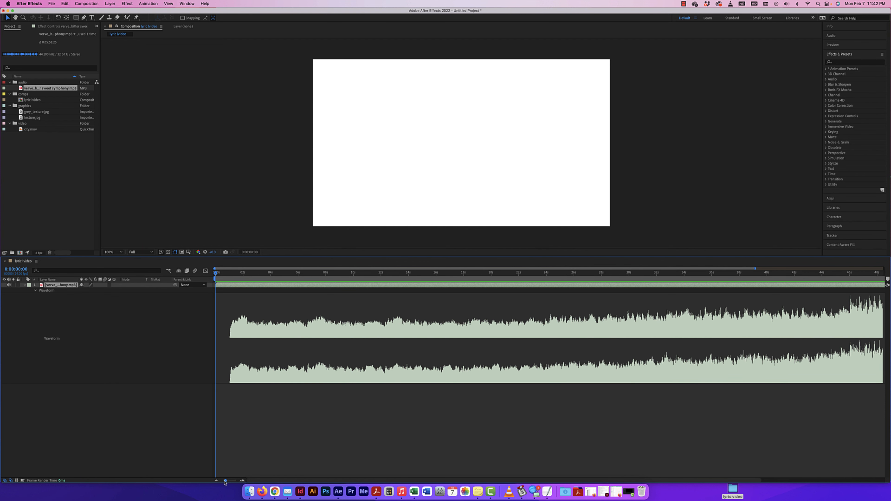
drag(248, 383, 245, 411)
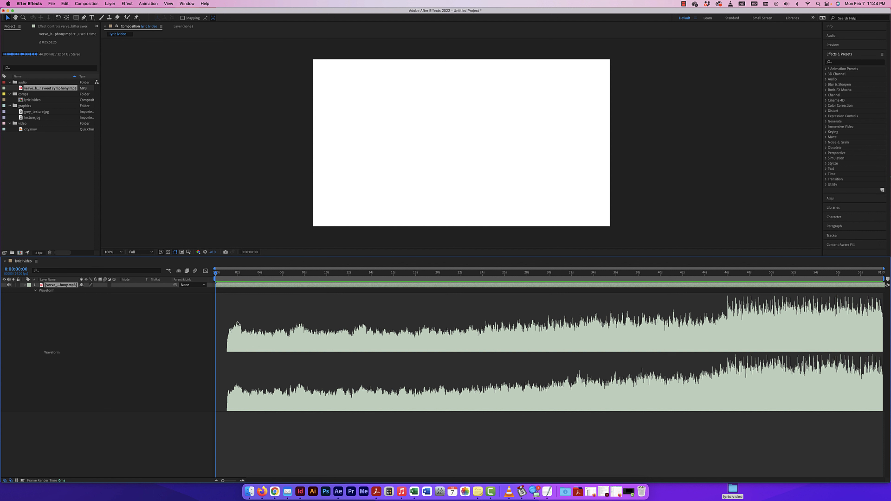
Preview the song from the beginning and from 0:00:45:05, and reduce the waveform row height slightly.
key(space)
drag(279, 412, 272, 389)
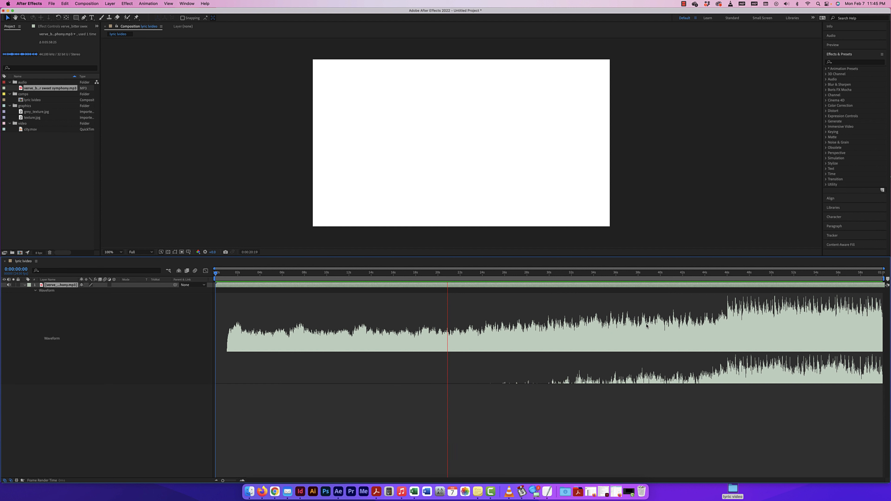
drag(689, 273, 719, 273)
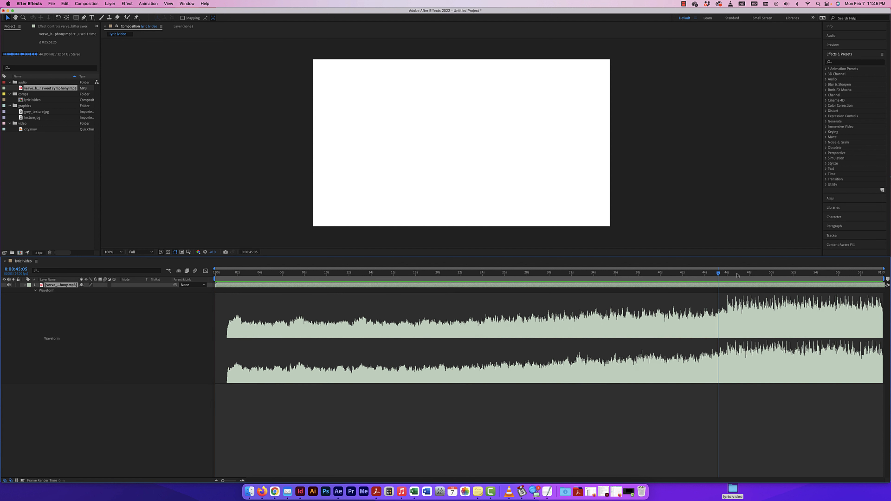
key(space)
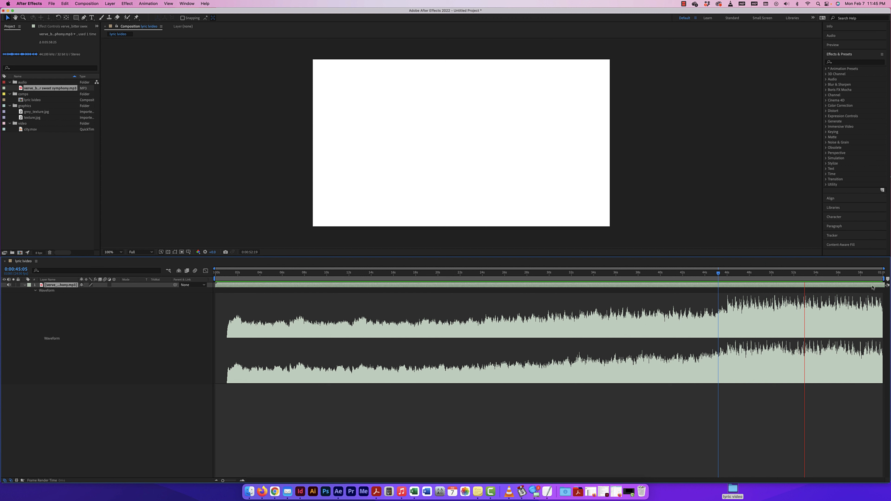
key(space)
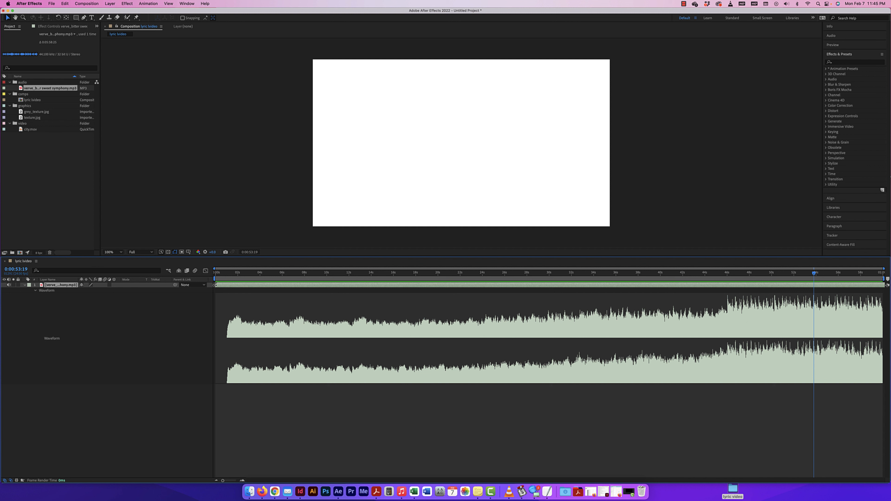
Trim the start of the audio layer to about 45 seconds and slide the remaining audio to the composition start.
drag(216, 285, 291, 285)
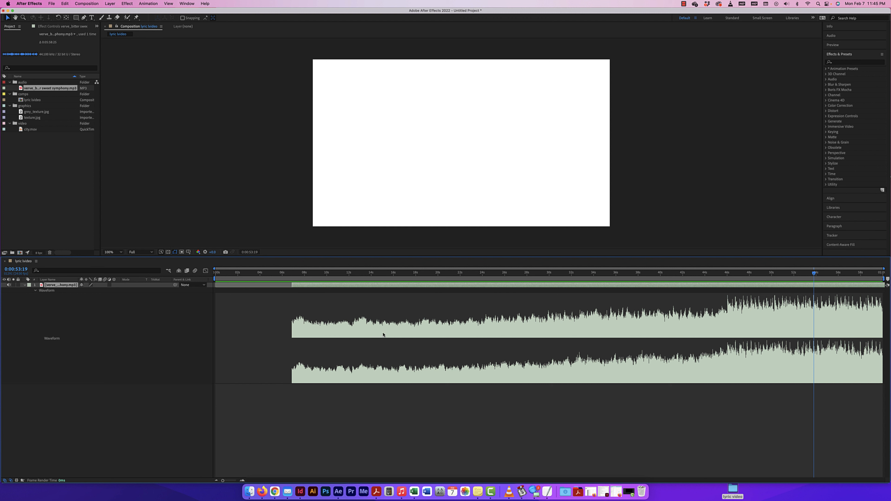
drag(292, 285, 718, 288)
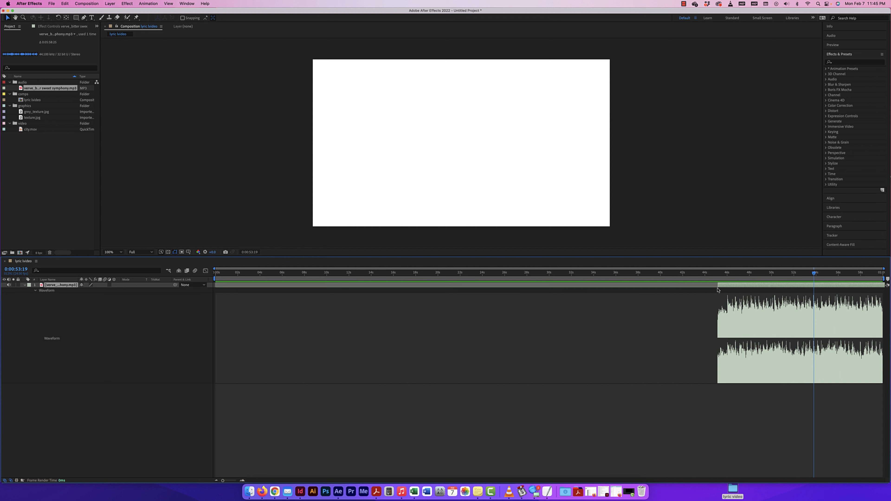
drag(844, 286, 349, 286)
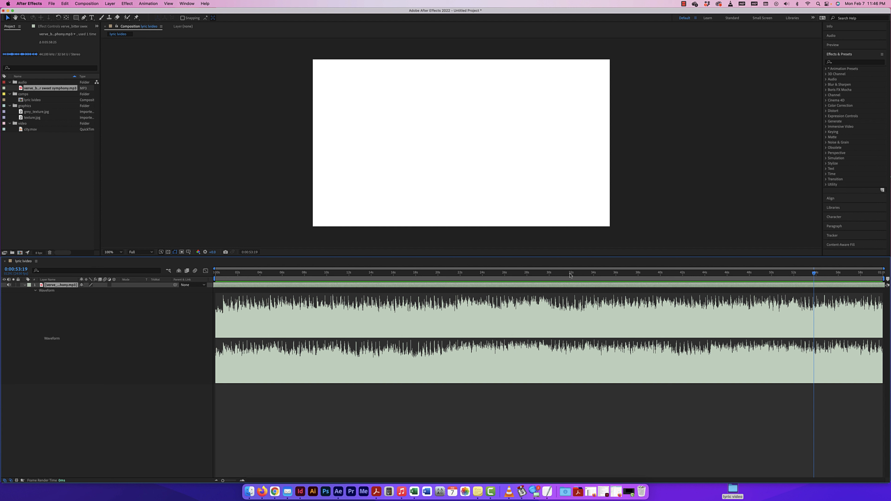
Preview the song from 0:00:29:16 and 0:00:18:21, and park the playhead at 0:00:21:15.
click(545, 276)
key(space)
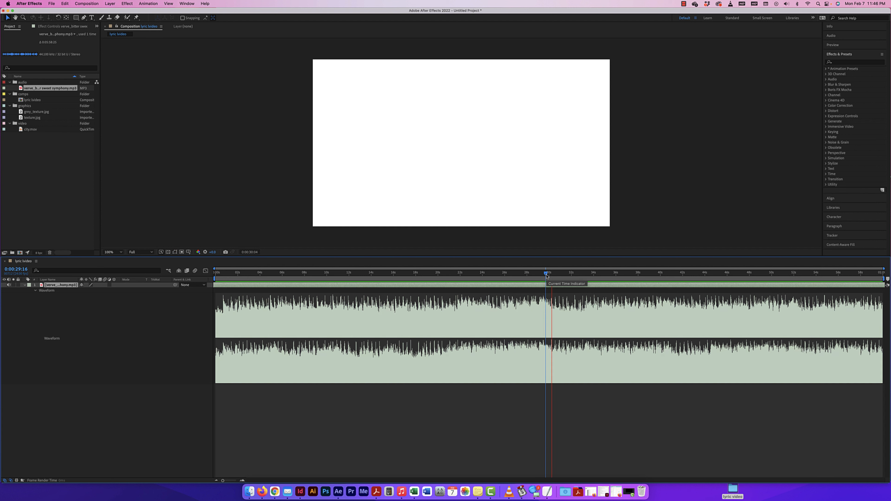
drag(559, 274, 426, 277)
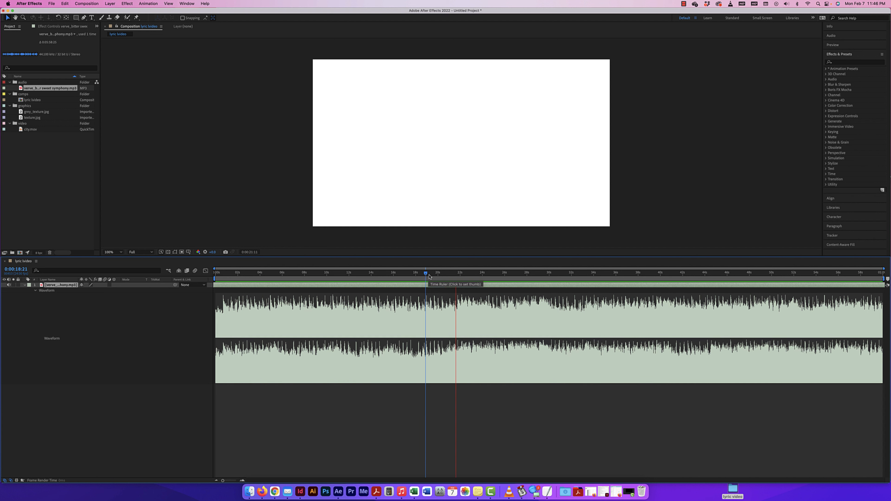
click(465, 276)
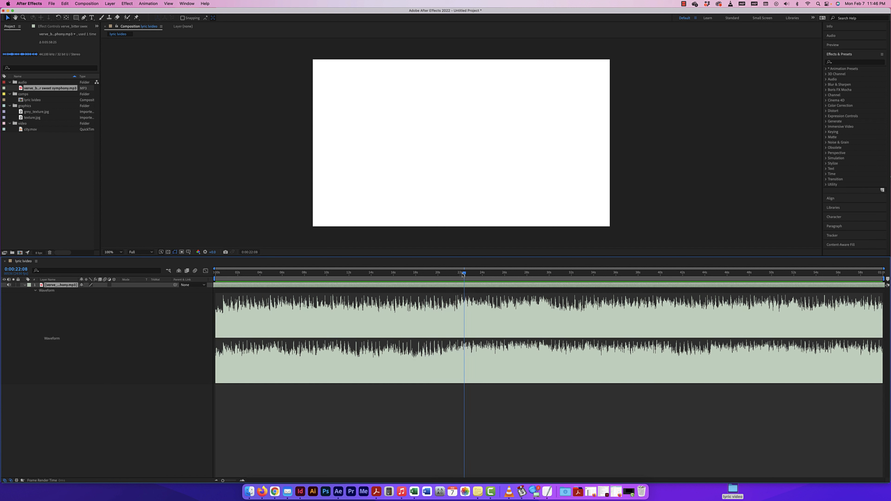
drag(464, 275, 457, 276)
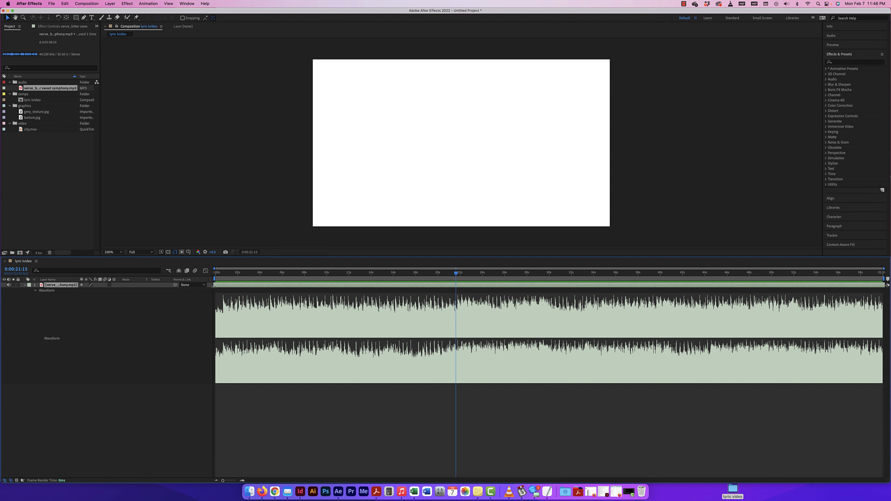
Trim about 14 more seconds off the audio layer's start, slide it to the composition start, and return the playhead to 0:00:00:00.
drag(216, 286, 373, 286)
drag(517, 285, 362, 284)
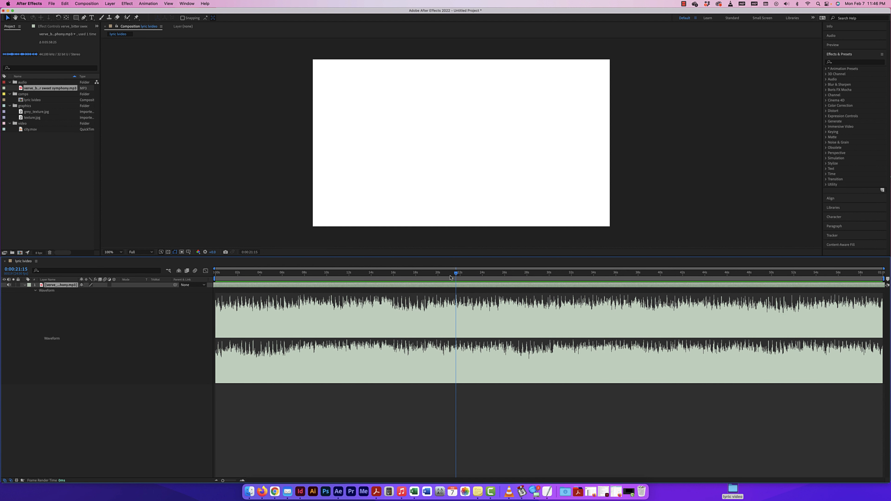
drag(456, 274, 195, 265)
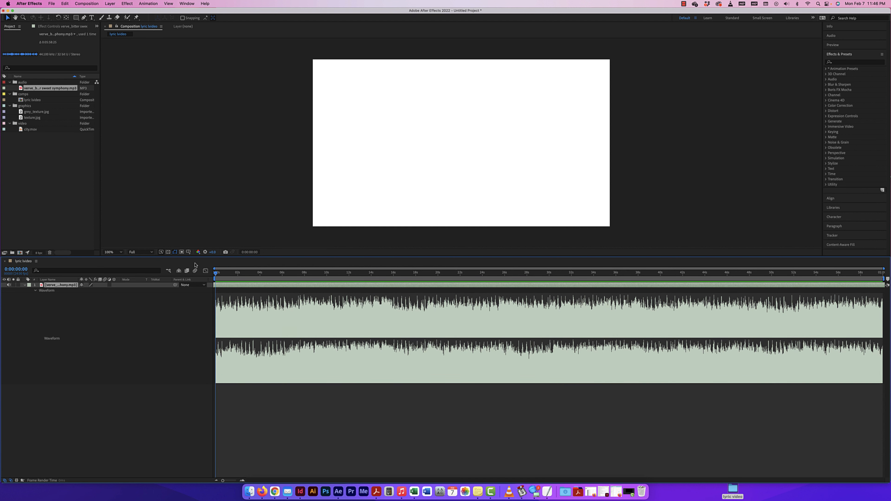
Preview the trimmed song from the start and park the playhead at 0:00:07:06.
key(space)
key(space)
drag(306, 275, 297, 275)
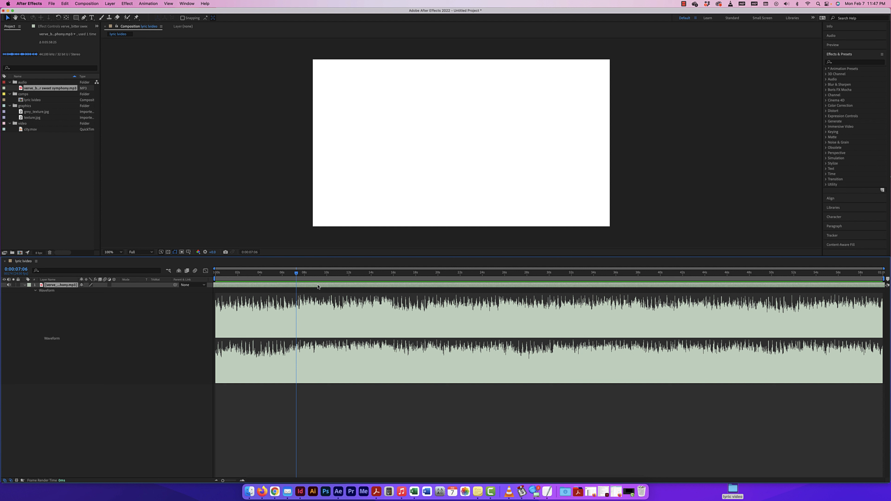
Try splitting the audio layer at 0:00:07:06, inspect the two resulting pieces, and undo the split.
click(65, 4)
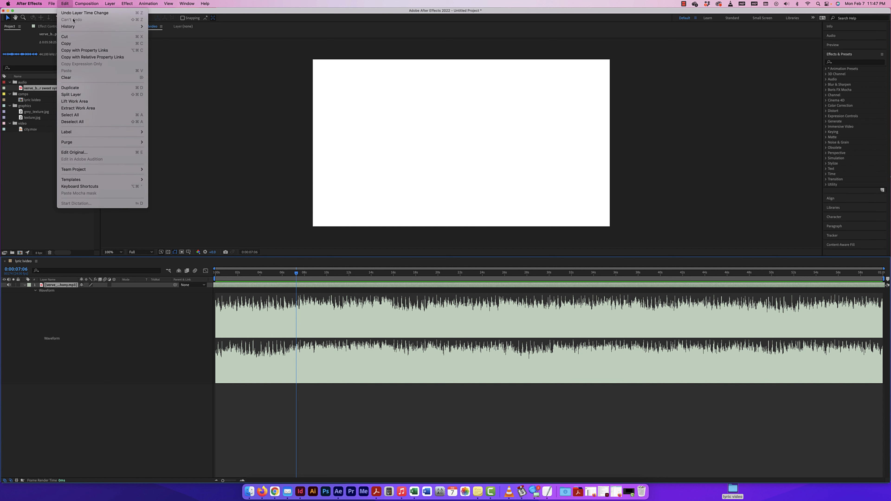
click(138, 94)
click(280, 291)
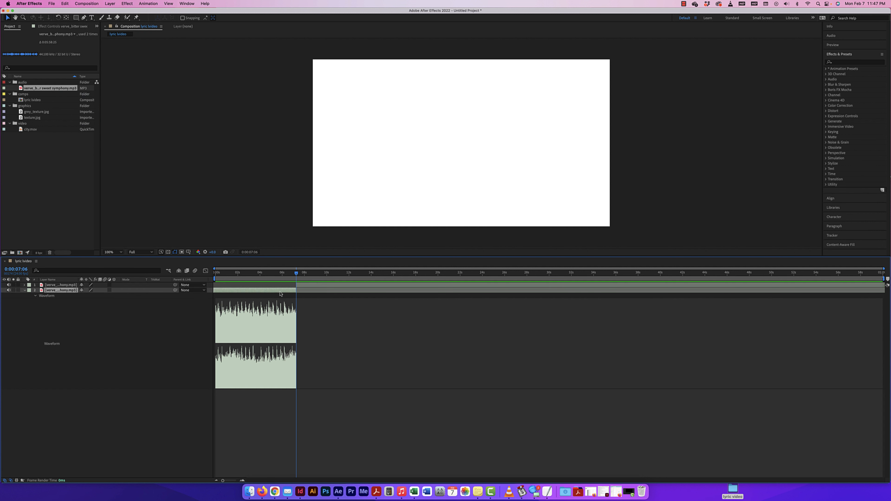
click(308, 285)
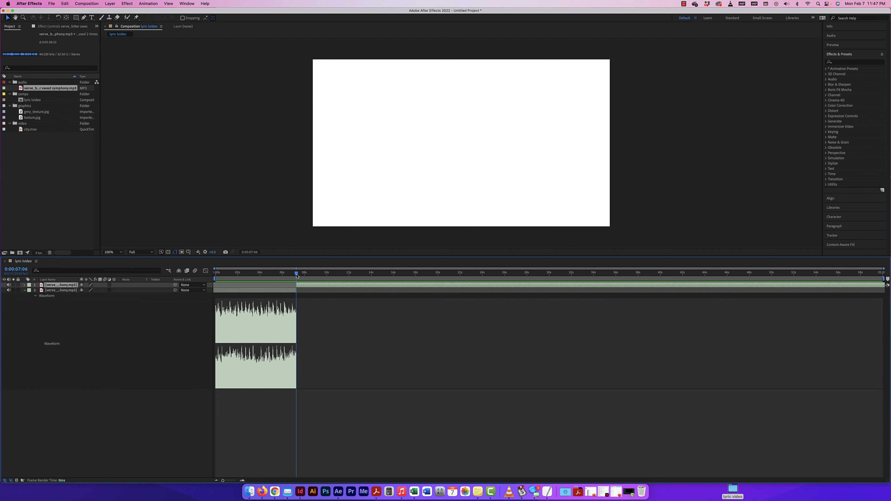
drag(297, 275, 316, 277)
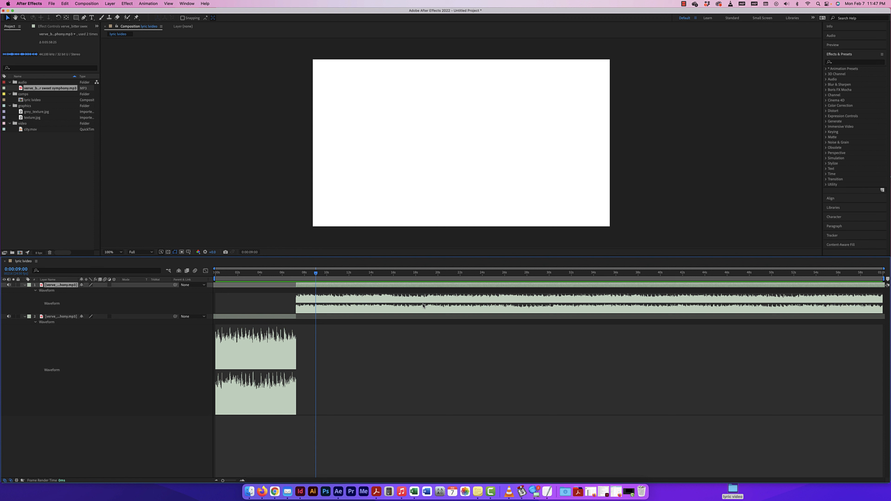
key(super+z)
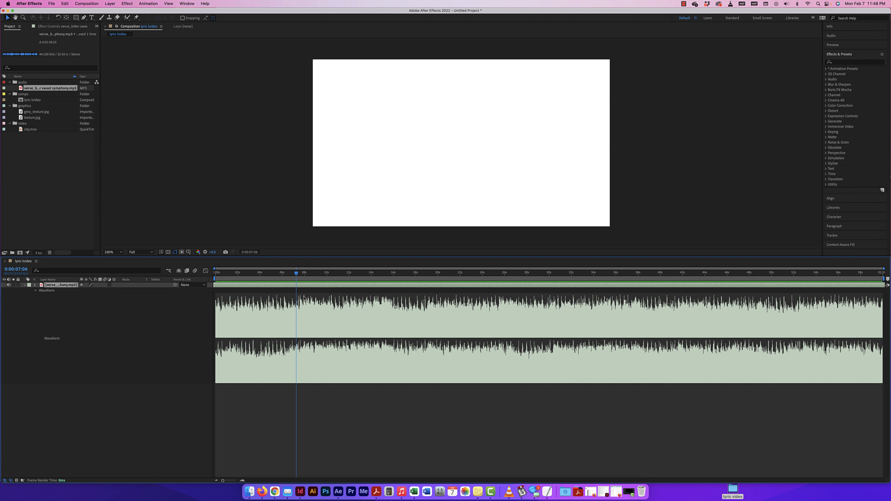
Scrub through the enlarged waveform and set the current time to 0:00:07:15.
drag(296, 273, 290, 275)
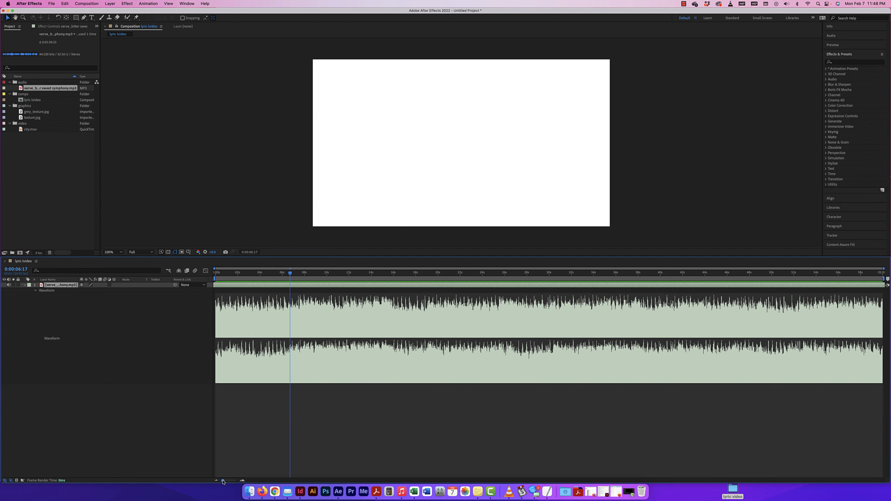
drag(223, 481, 231, 481)
scroll(433, 275, right, 1)
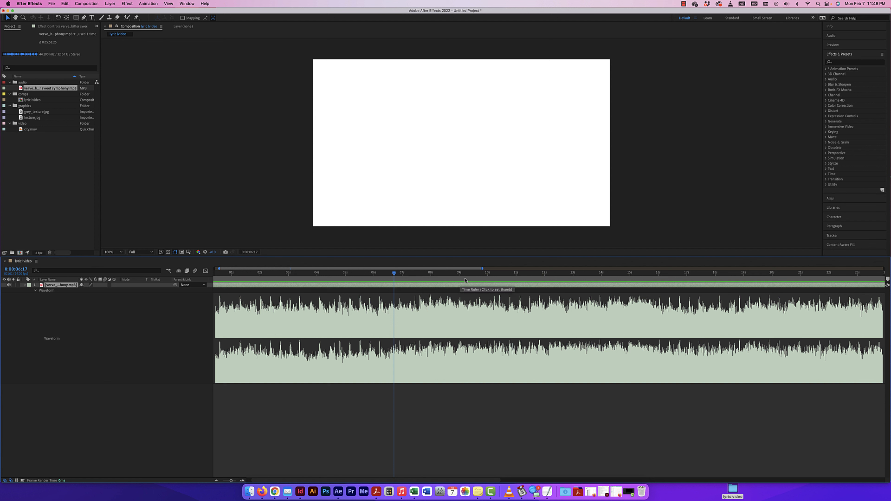
drag(394, 275, 373, 278)
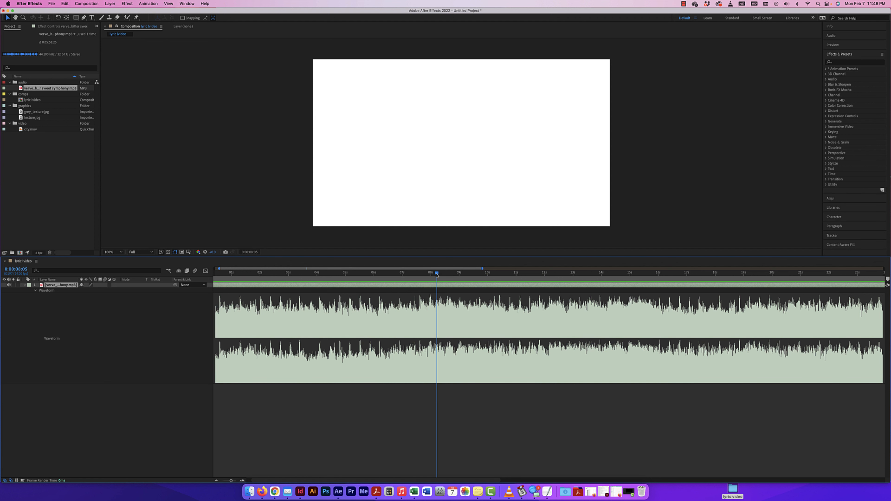
drag(437, 275, 420, 276)
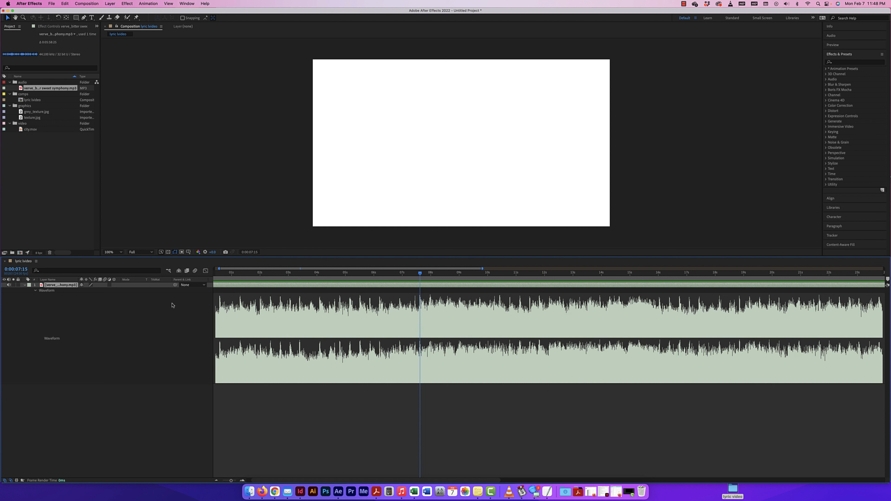
scroll(169, 303, left, 2)
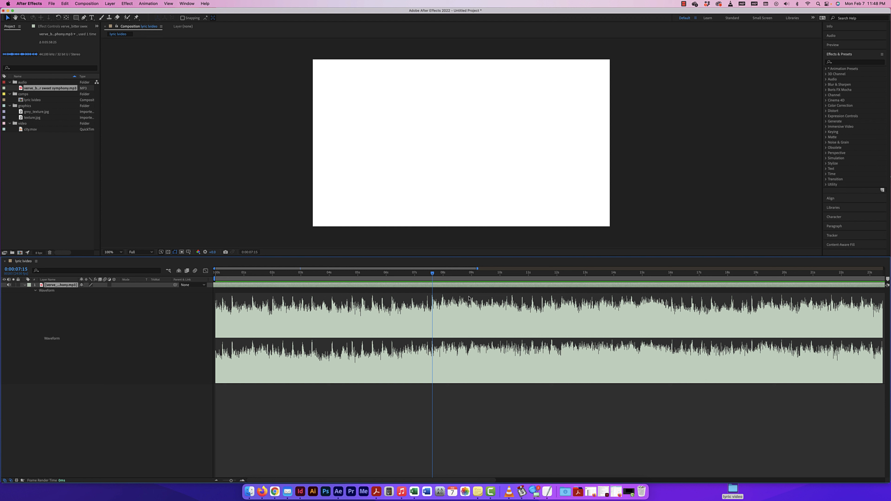
Try adding a numbered marker at 0:00:07:15 with the audio layer selected, and undo it.
key(ctrl+8)
key(super+z)
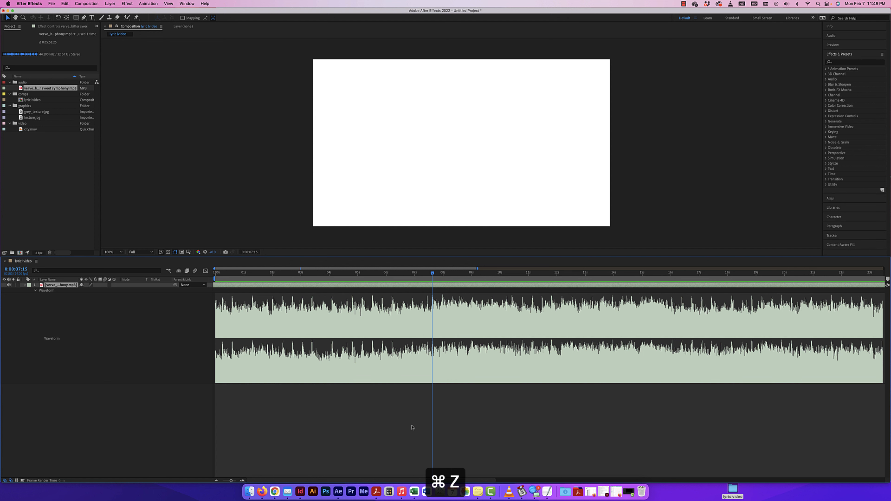
Deselect the audio layer and add composition markers at 0:00:07:15 and 0:00:08:01.
click(427, 413)
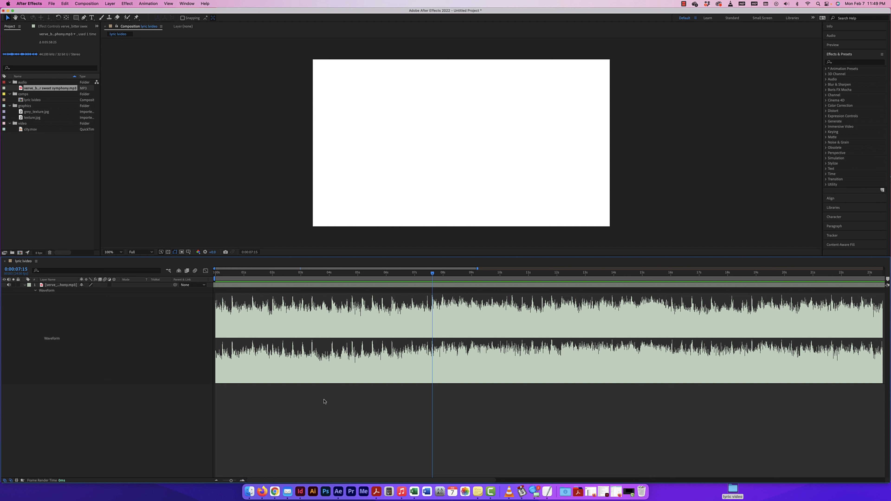
key(ctrl+8)
scroll(433, 280, right, 2)
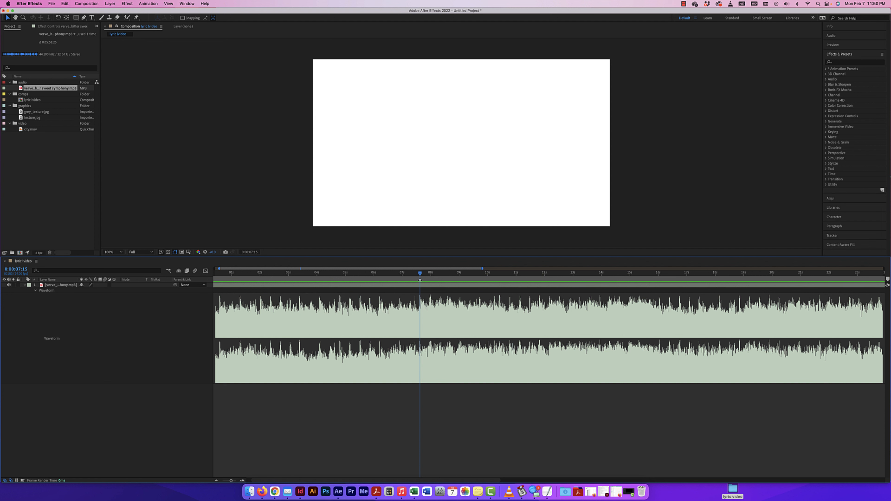
scroll(420, 280, left, 2)
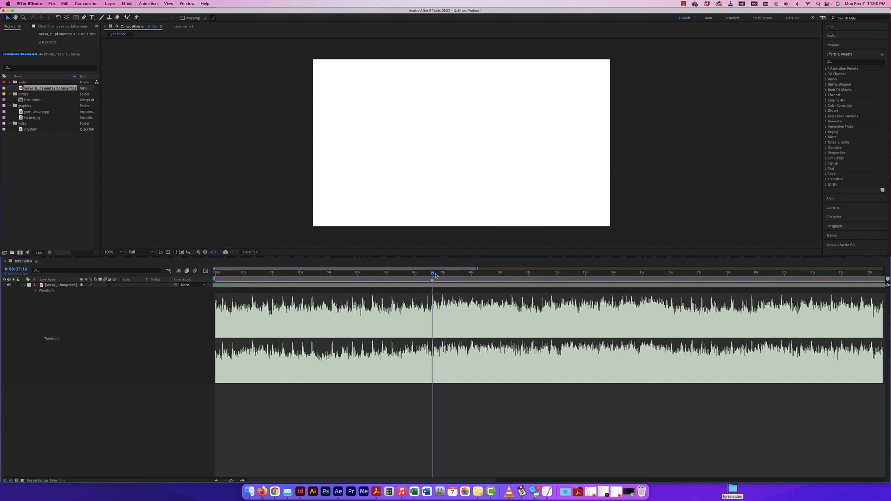
drag(435, 274, 444, 275)
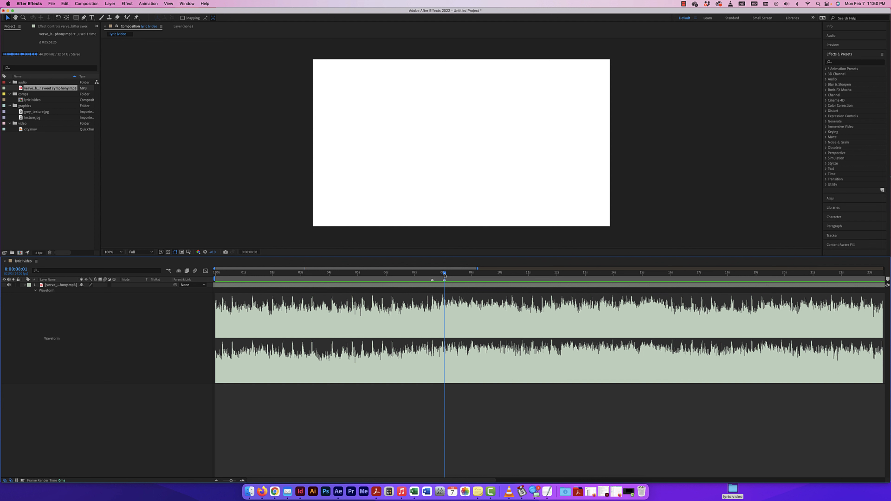
Undo the 0:00:08:01 marker, try pulling a new composition marker out of the marker bin, and undo that too.
key(super+z)
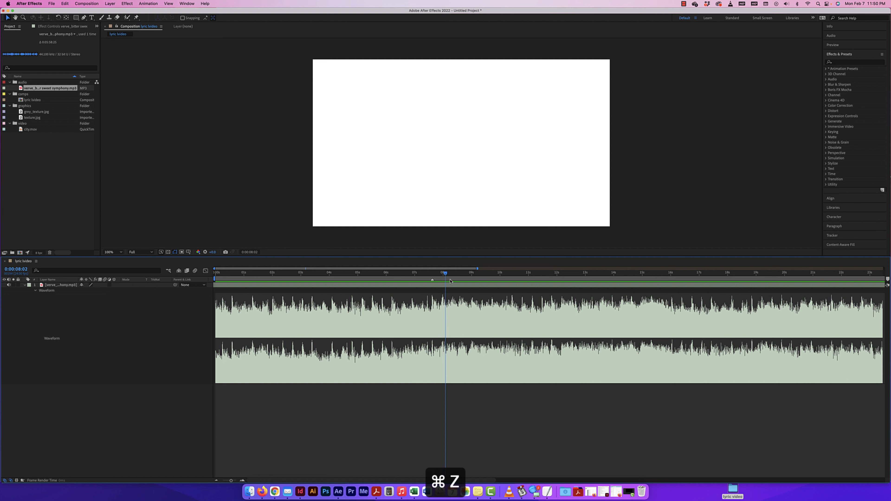
drag(450, 281, 443, 282)
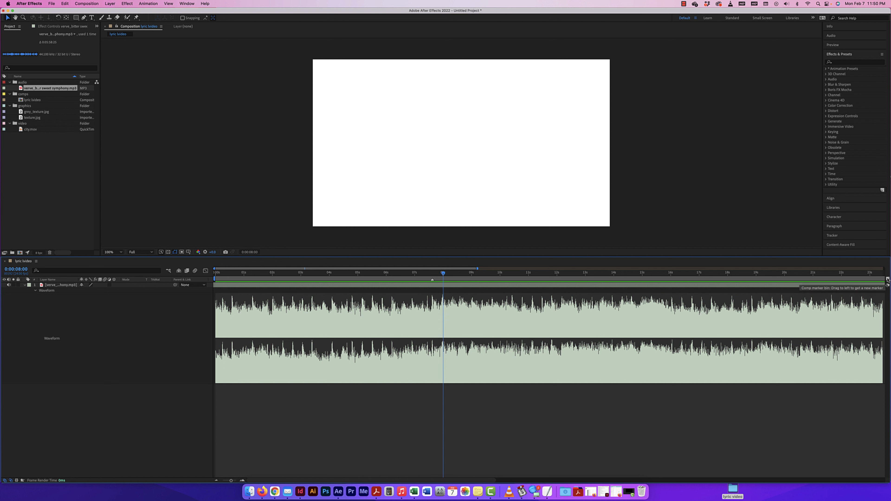
drag(888, 279, 477, 280)
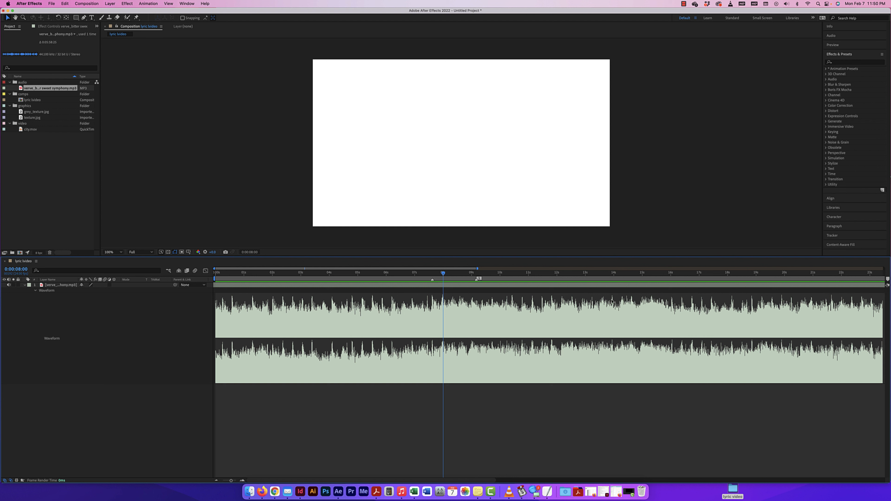
key(super+z)
key(super+z)
Move the remaining composition marker to 0:00:07:14 and try jumping the current time to it, keeping the time at 0:00:08:00.
drag(444, 280, 469, 282)
drag(466, 282, 421, 281)
right_click(431, 280)
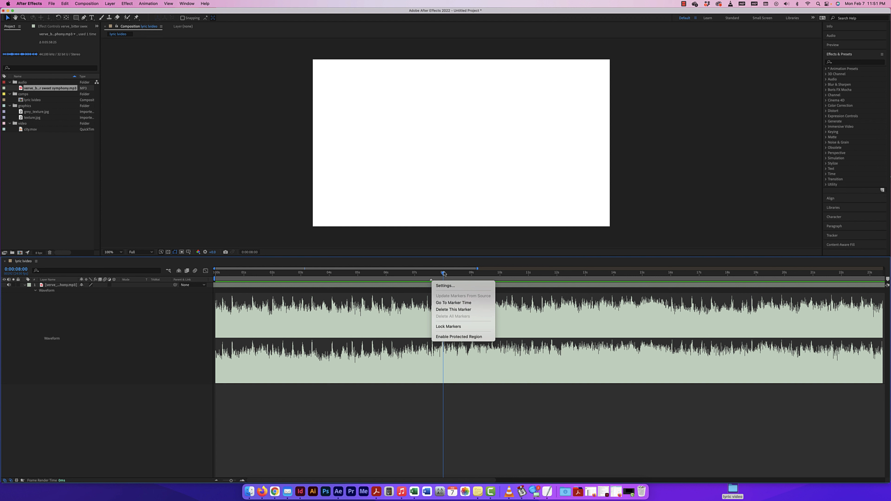
click(454, 303)
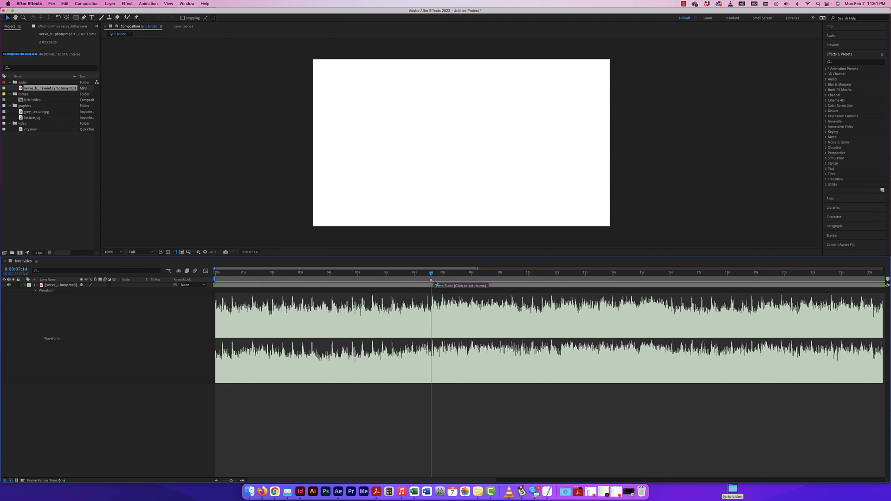
key(super+z)
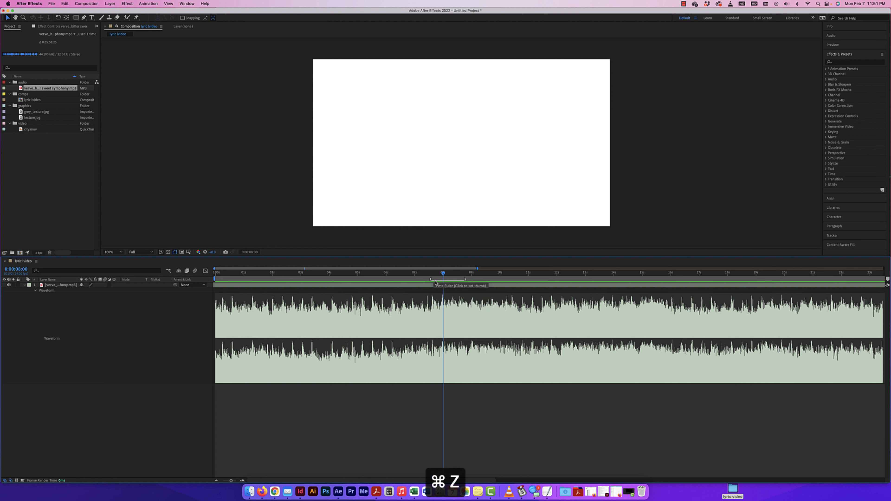
key(shift+super+z)
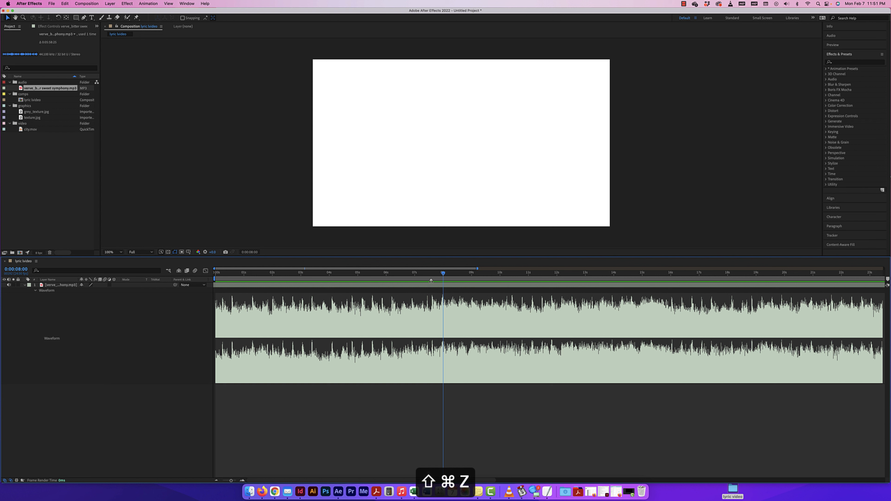
Give the 0:00:07:14 composition marker the comment "cause" and a Red label.
right_click(431, 281)
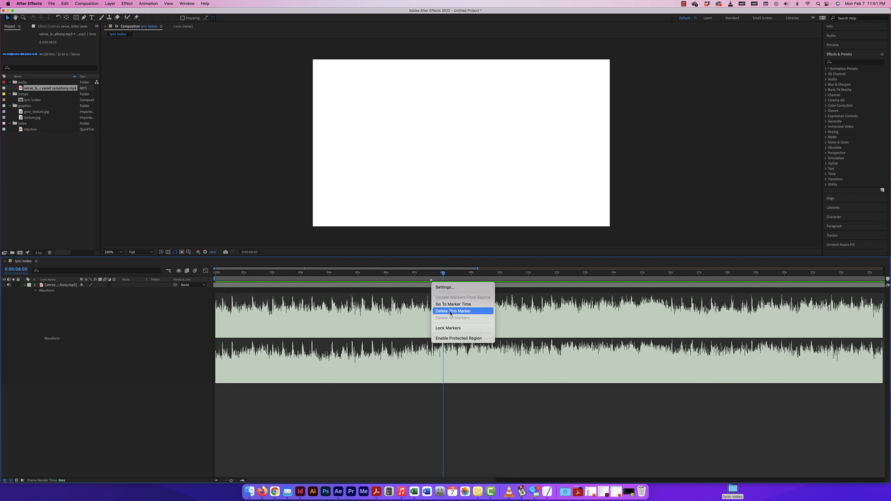
click(431, 280)
right_click(431, 281)
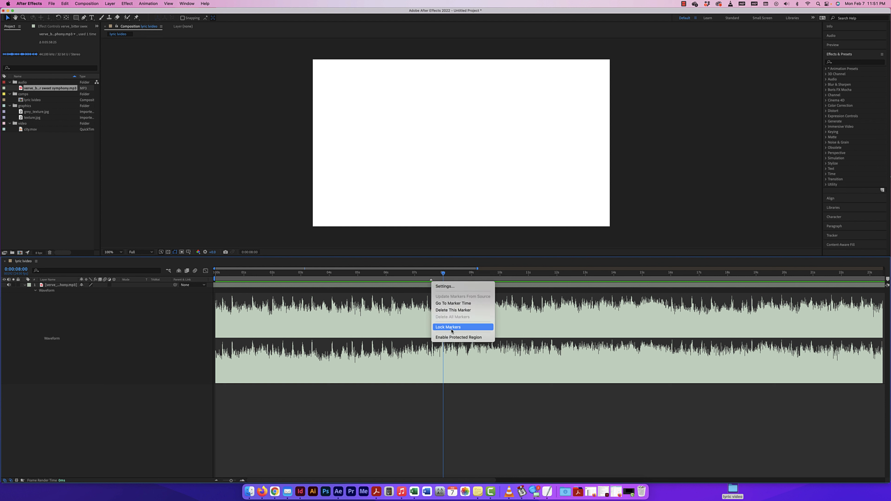
click(445, 286)
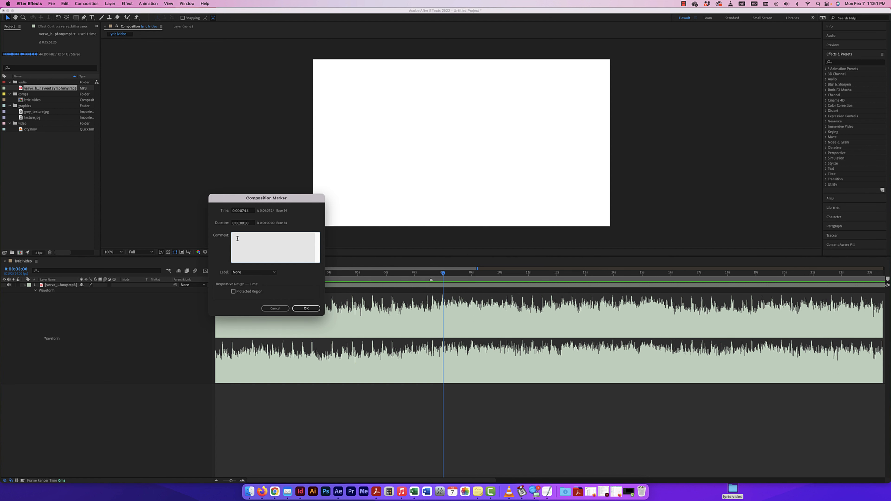
text(cause)
click(251, 272)
click(241, 278)
click(240, 273)
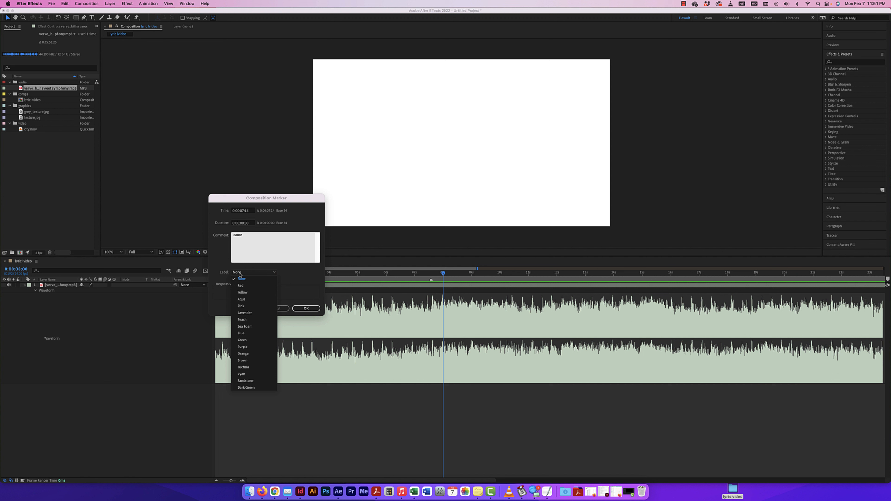
click(241, 285)
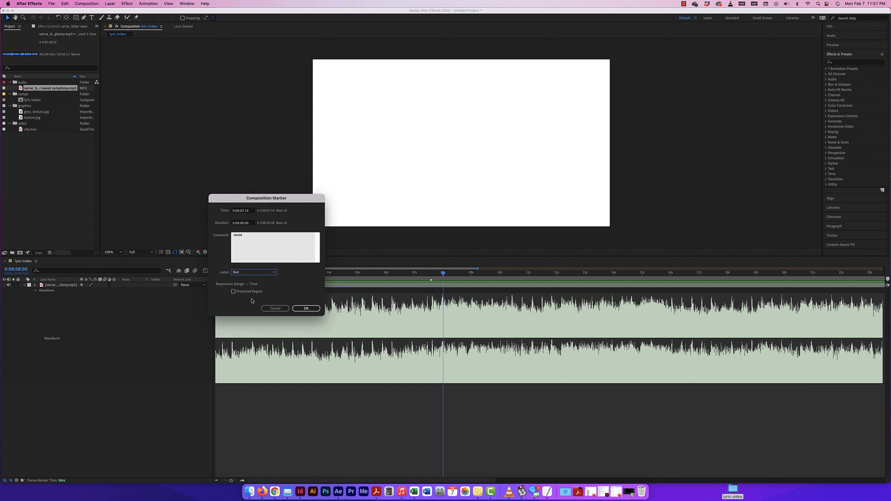
click(305, 308)
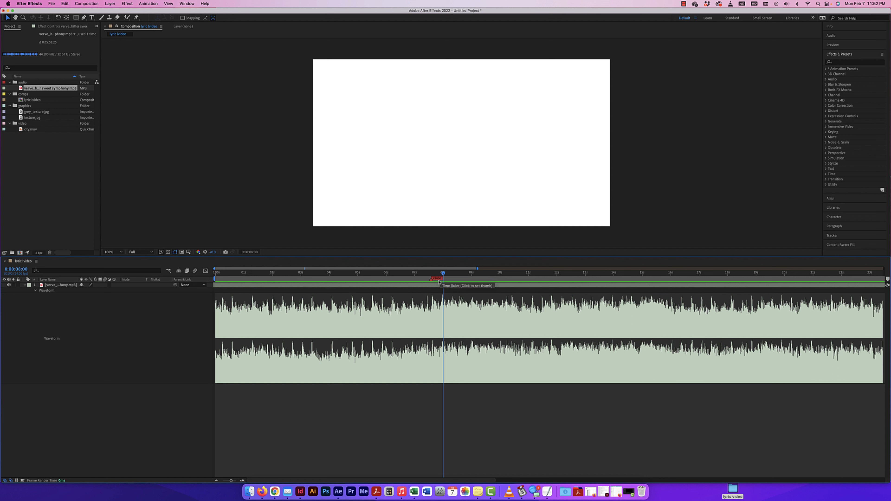
Add a composition marker at 0:00:09:00 with the comment "bitter" and a Yellow label.
drag(442, 275, 431, 276)
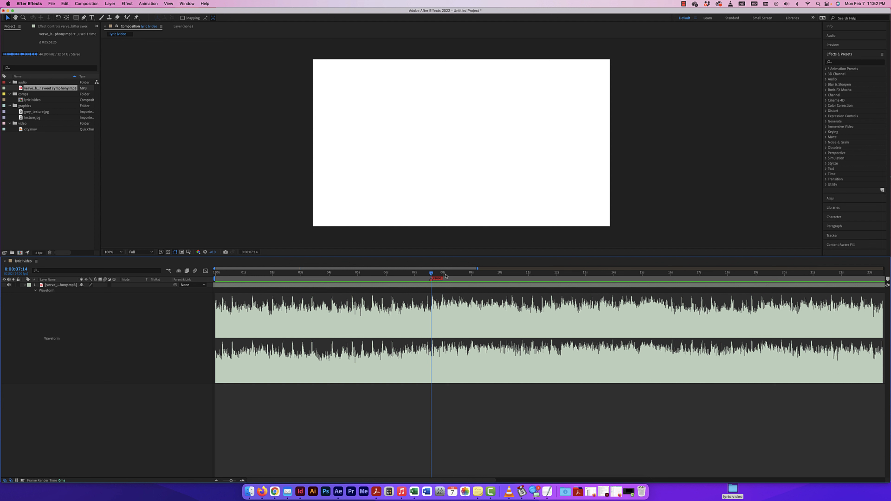
drag(476, 273, 473, 280)
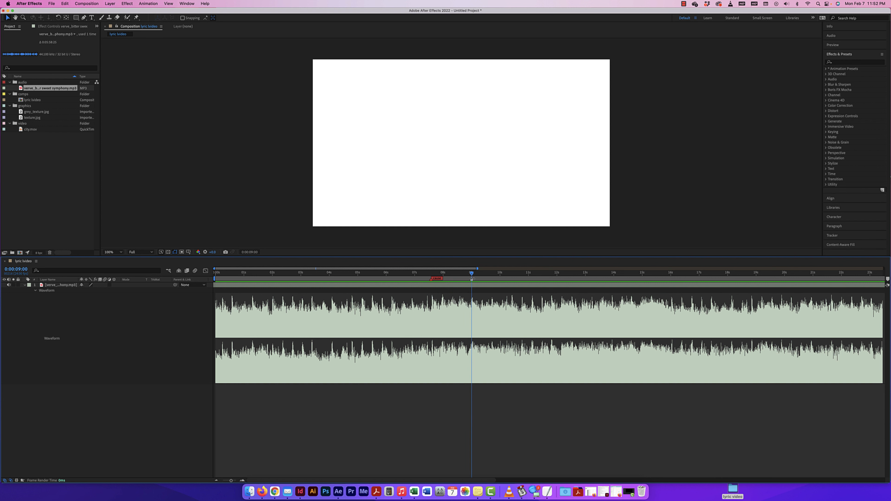
right_click(473, 280)
click(474, 284)
text(bitter)
click(247, 273)
click(243, 292)
click(306, 308)
Listen for the next word and add a composition marker at 0:00:09:17 with the comment "sweet" and an Aqua label.
key(space)
key(space)
drag(497, 273, 492, 274)
right_click(493, 281)
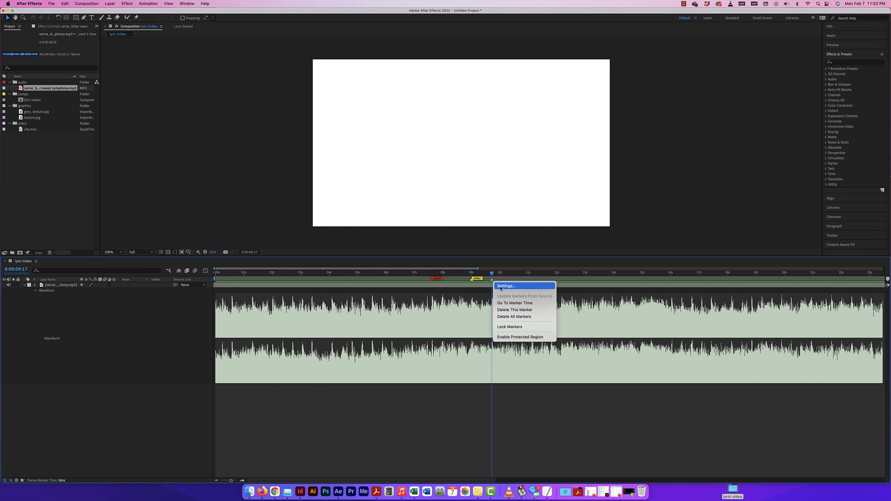
click(501, 287)
text(sweet)
click(248, 272)
click(244, 298)
click(306, 309)
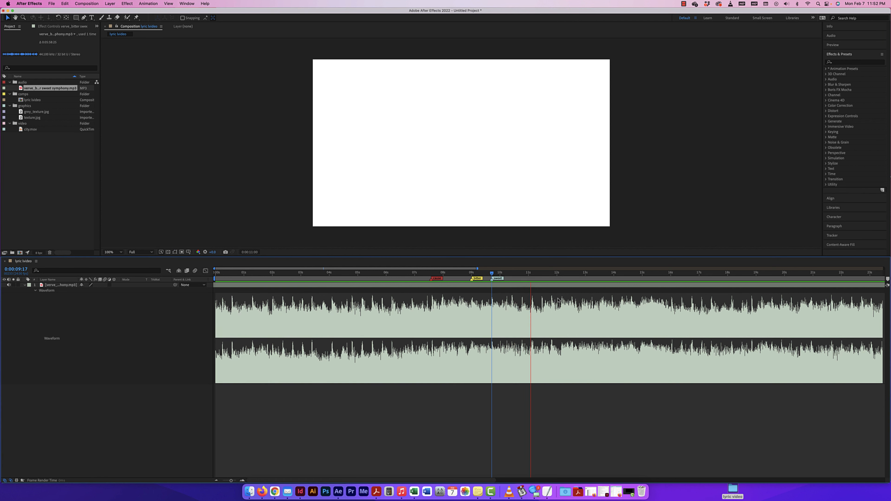
Add a composition marker at 0:00:11:11 with the comment "symphony" and a Pink label.
drag(549, 273, 542, 273)
right_click(542, 281)
click(550, 286)
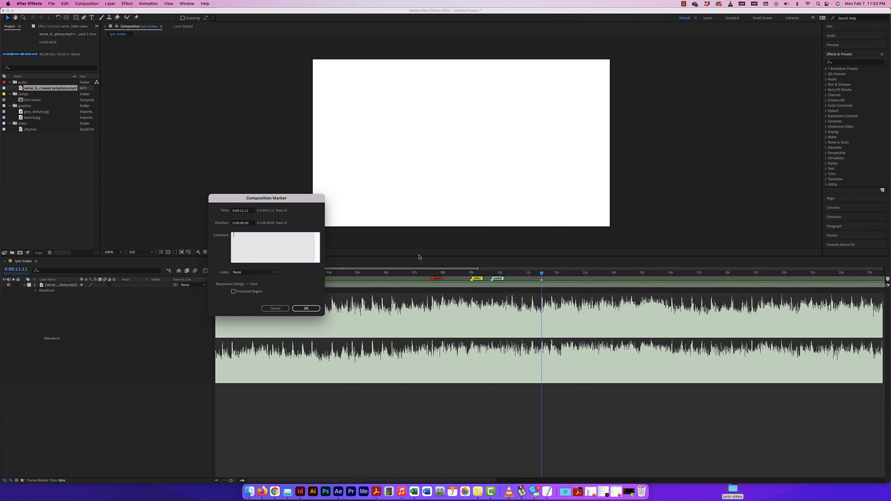
text(symphony)
click(248, 272)
click(244, 305)
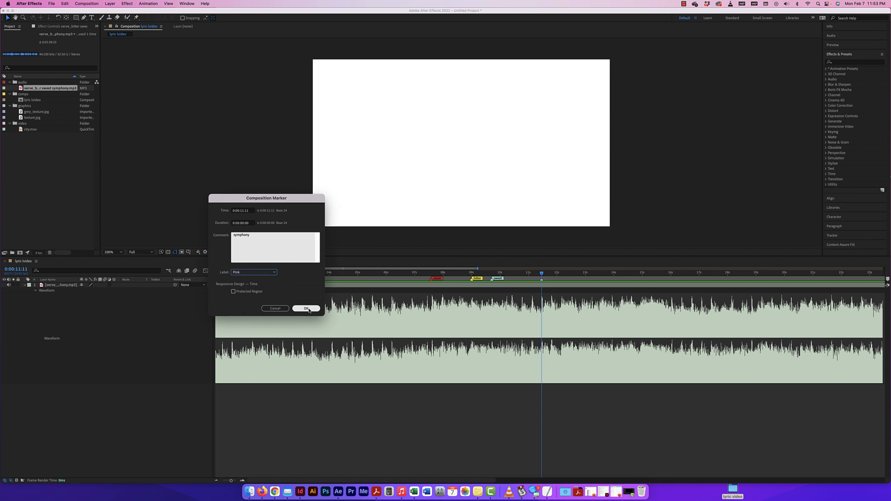
click(306, 309)
Add a composition marker at 0:00:13:11 with the comment "that's life" and a Lavender label.
drag(604, 273, 600, 276)
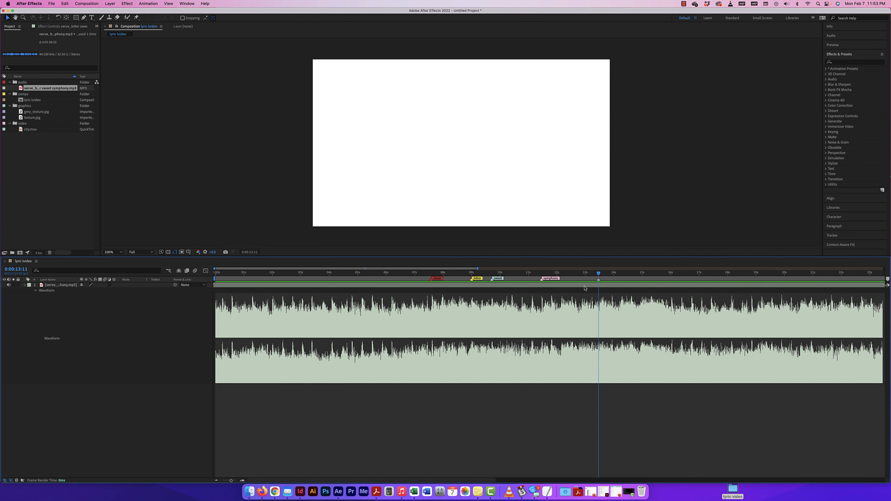
right_click(598, 279)
click(606, 285)
text(that's life)
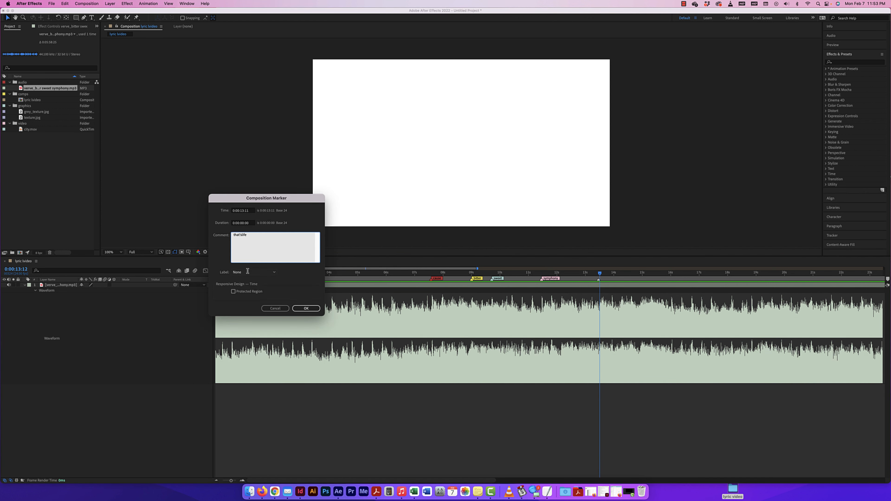
click(249, 273)
click(247, 312)
click(305, 309)
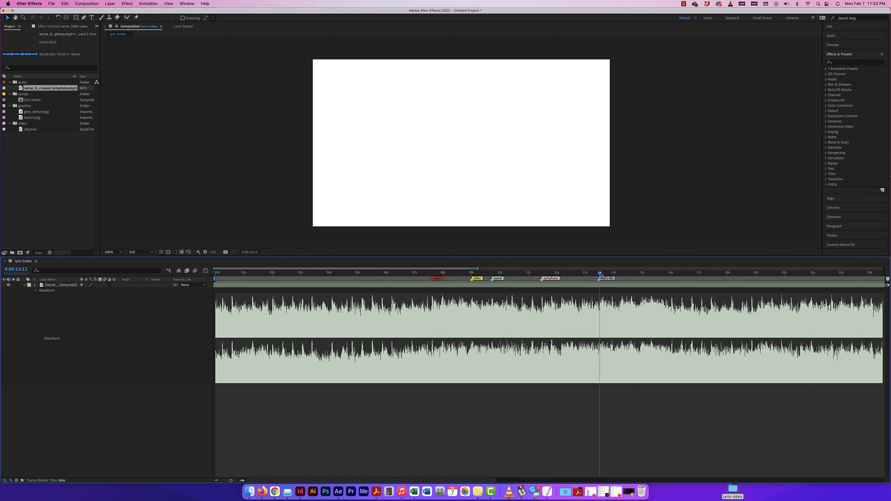
Set the current time back to 0:00:08:00 and add city.mov to the composition so it fills the frame.
drag(601, 274, 617, 274)
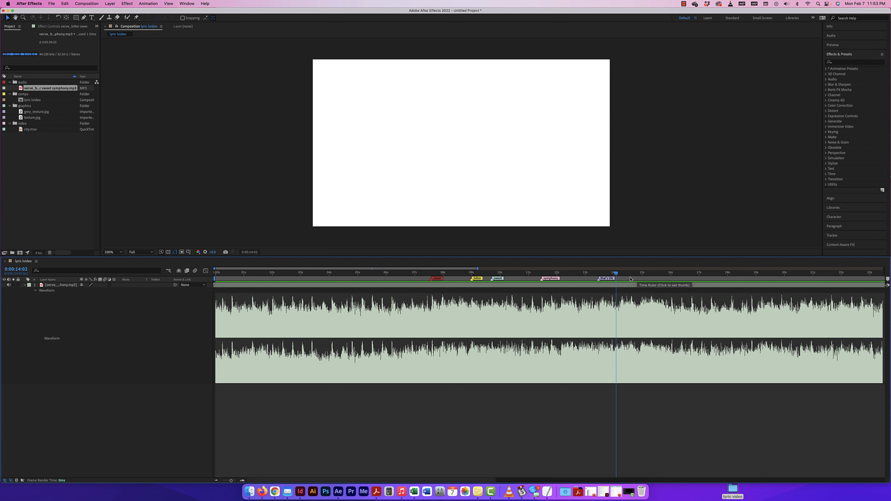
drag(617, 275, 442, 286)
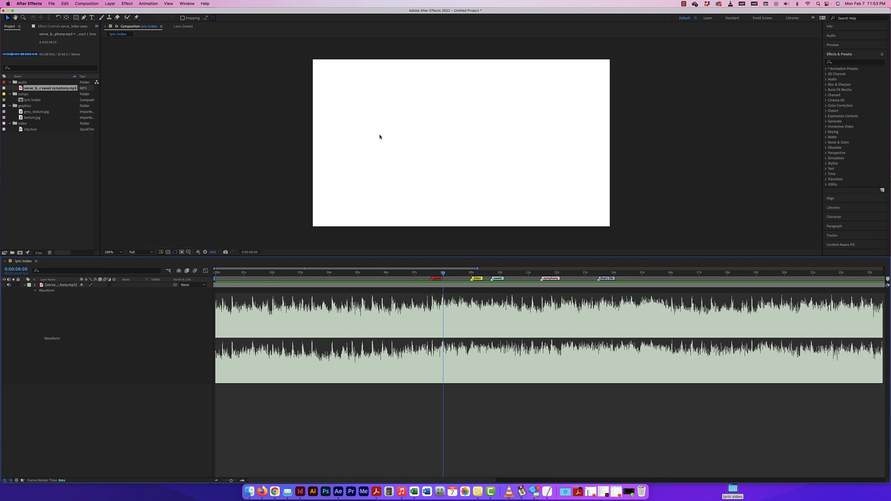
click(35, 131)
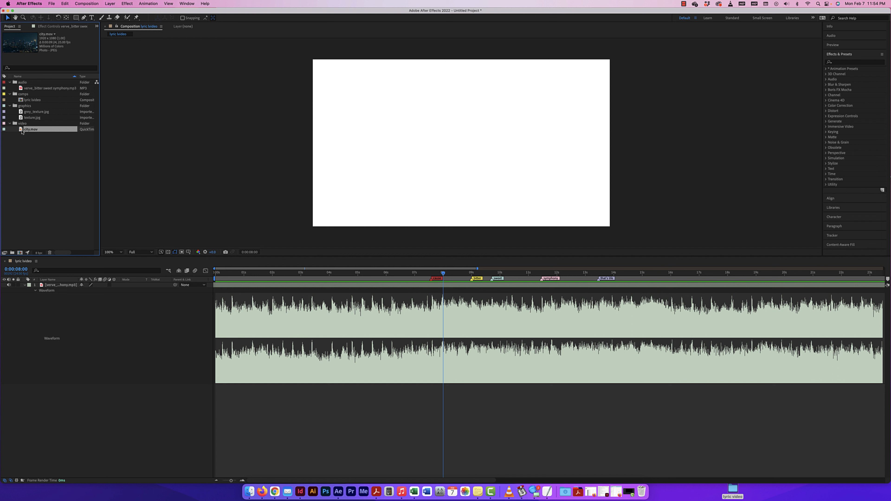
drag(21, 131, 430, 137)
drag(486, 151, 484, 153)
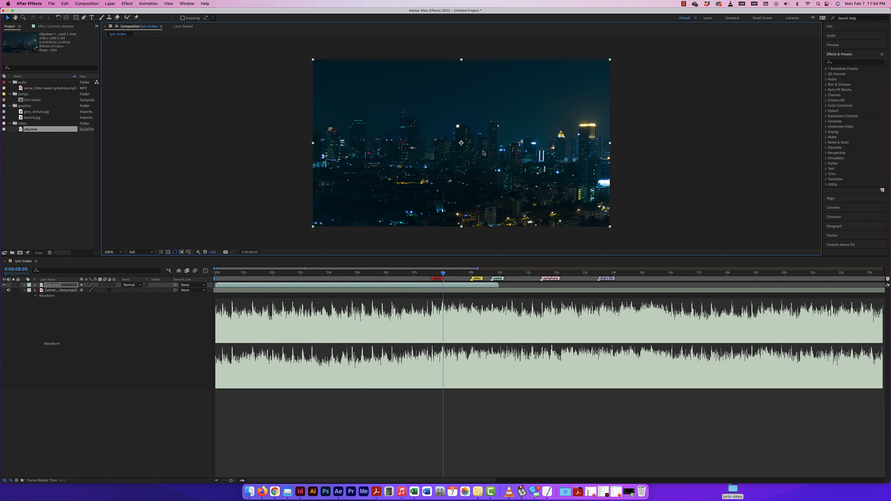
Reveal the Align options for the city.mov layer and check where they can be enabled.
click(846, 198)
click(187, 3)
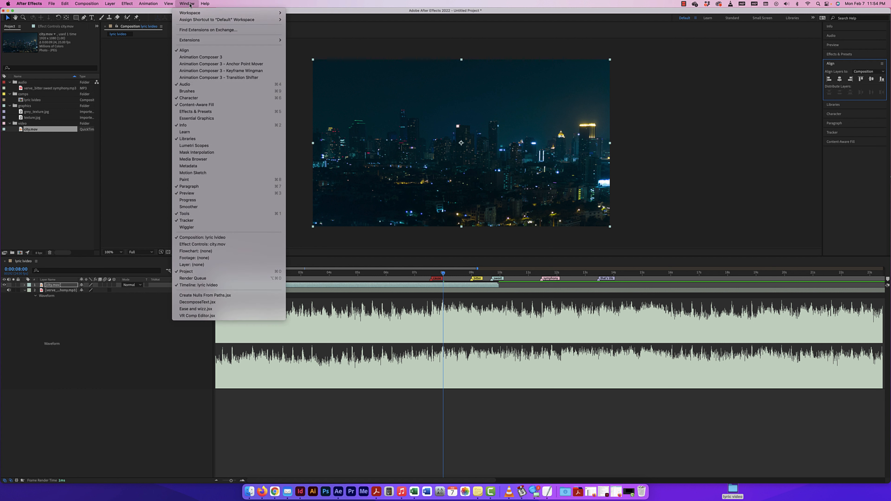
click(689, 106)
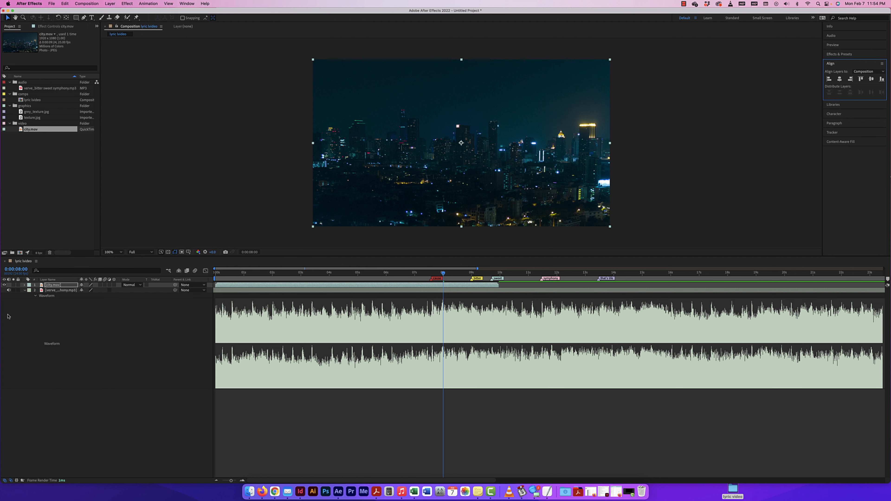
Collapse the audio waveform, duplicate the city.mov layer to start where the original ends, and preview the join from 0:00:09:22.
click(25, 291)
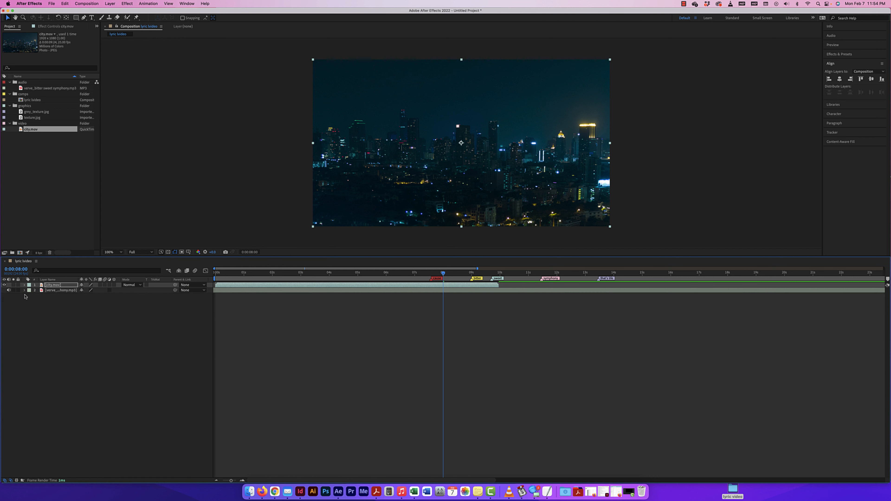
click(18, 285)
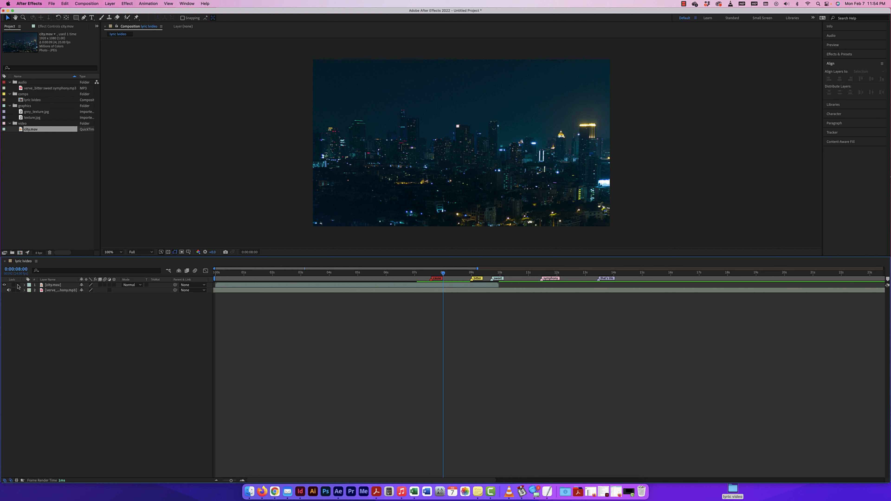
click(277, 286)
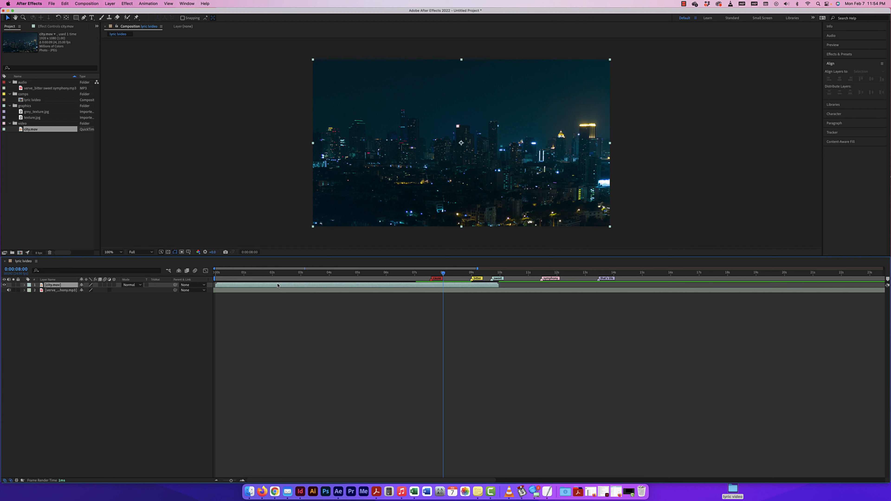
key(super+d)
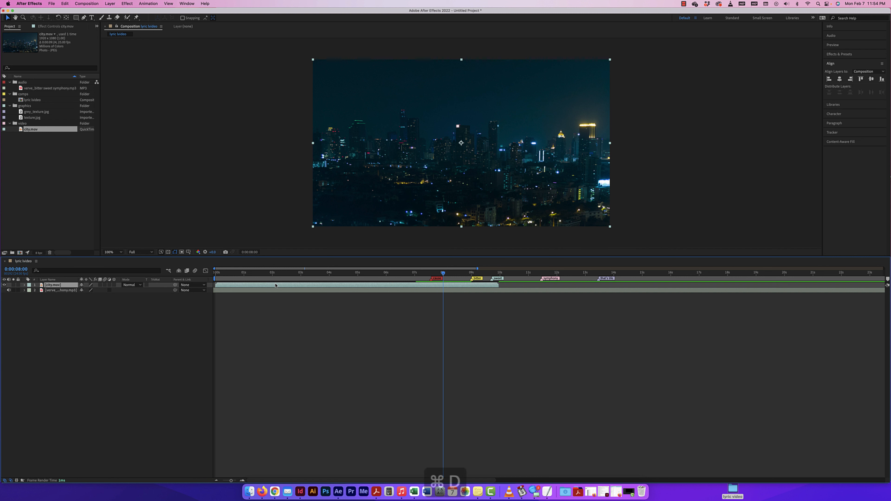
drag(232, 288, 512, 287)
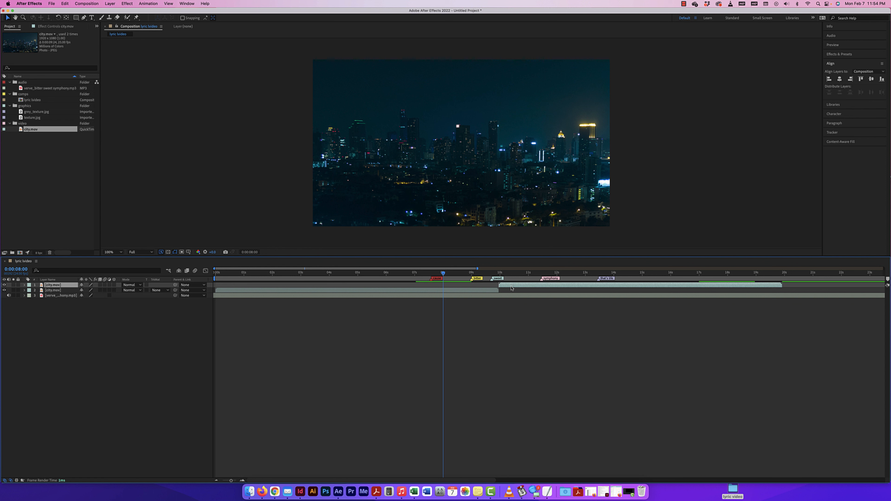
drag(443, 274, 498, 276)
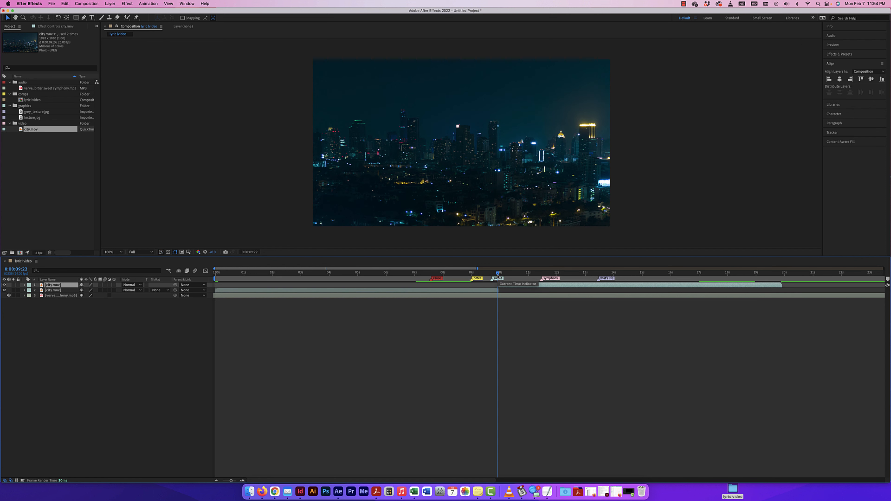
key(space)
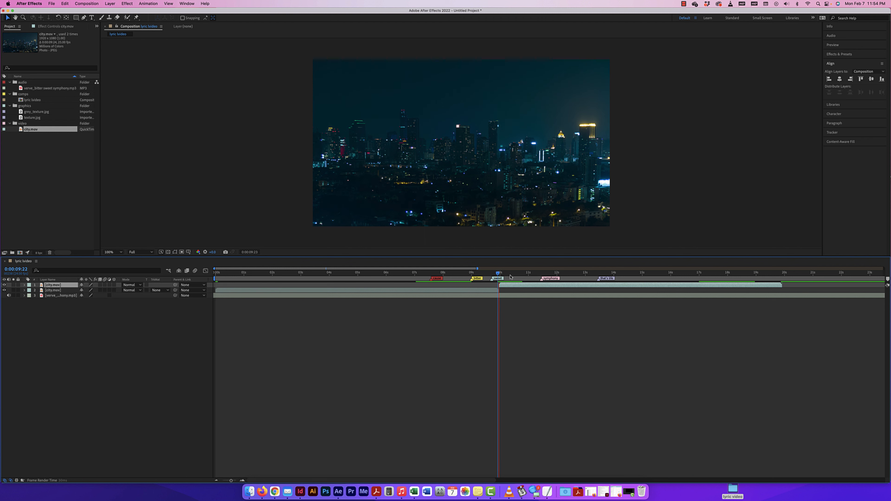
Preview across the join between the two city.mov clips and lock both layers.
key(space)
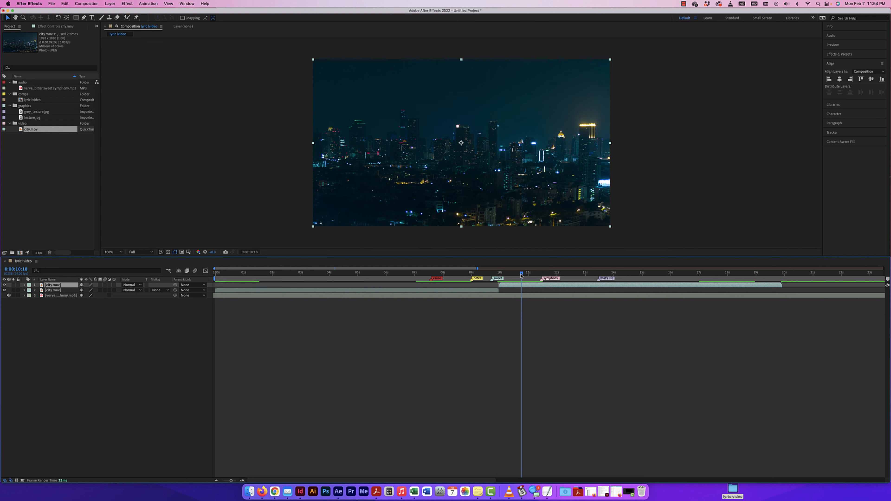
mouse_move(496, 276)
mouse_down()
mouse_move(518, 276)
mouse_move(490, 275)
mouse_up()
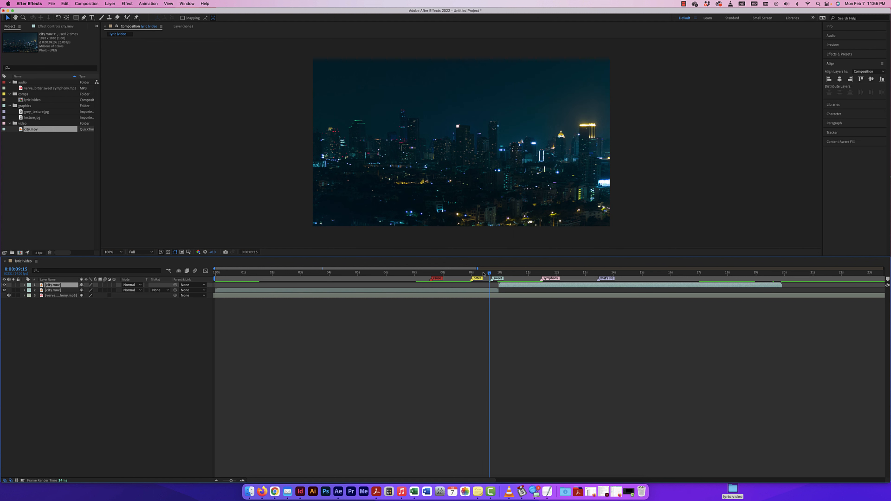
click(20, 287)
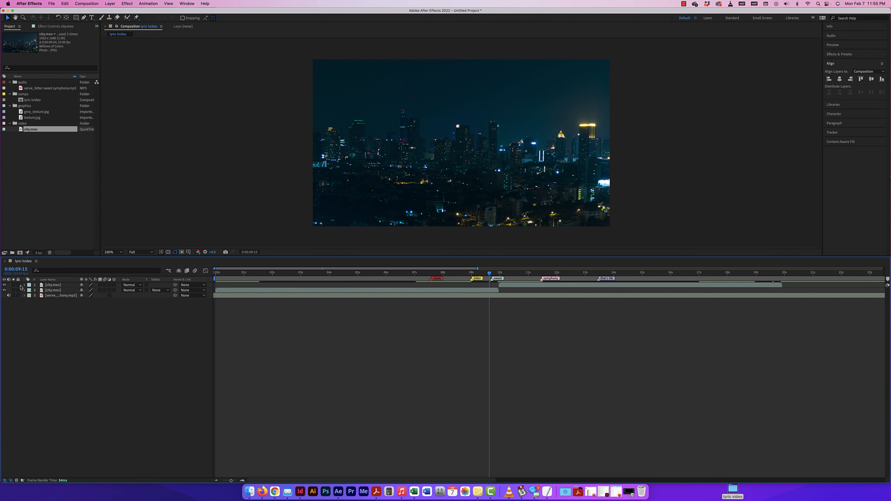
drag(18, 285, 18, 291)
Add a text layer reading "cause" over the footage with the current time at 0:00:07:14.
drag(460, 275, 431, 274)
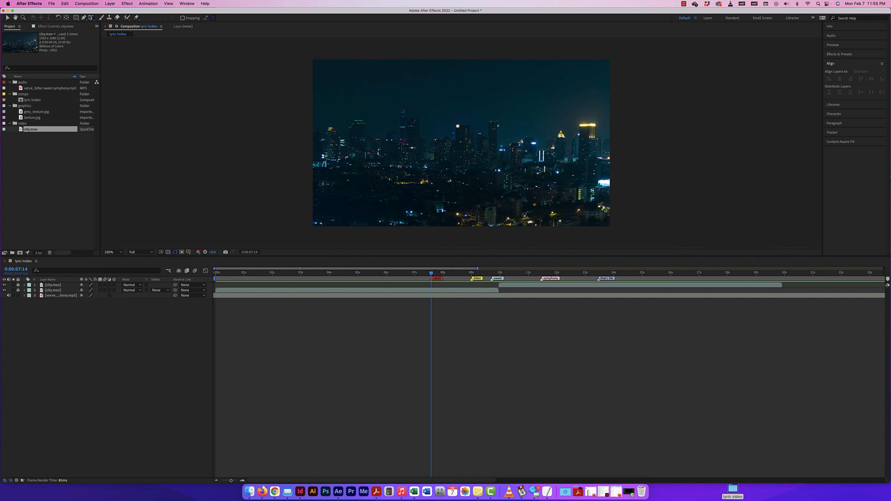
key(super+t)
click(397, 133)
text(casu)
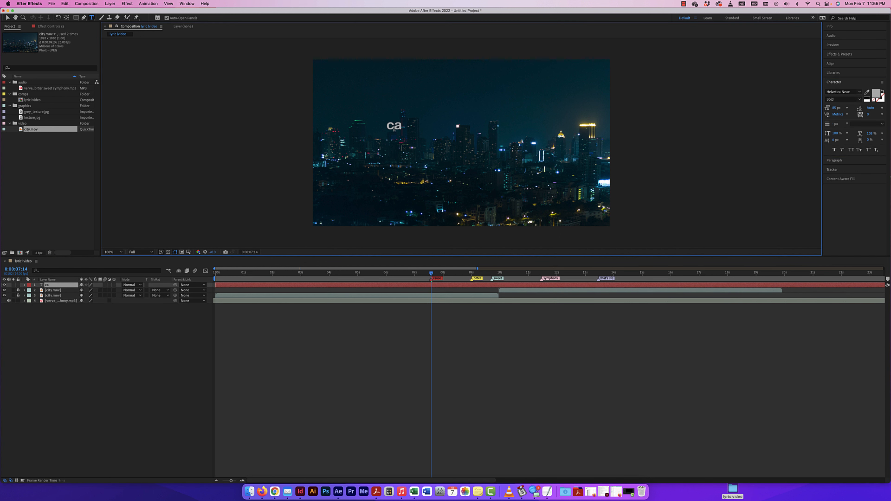
key(BackSpace)
key(BackSpace)
text(use)
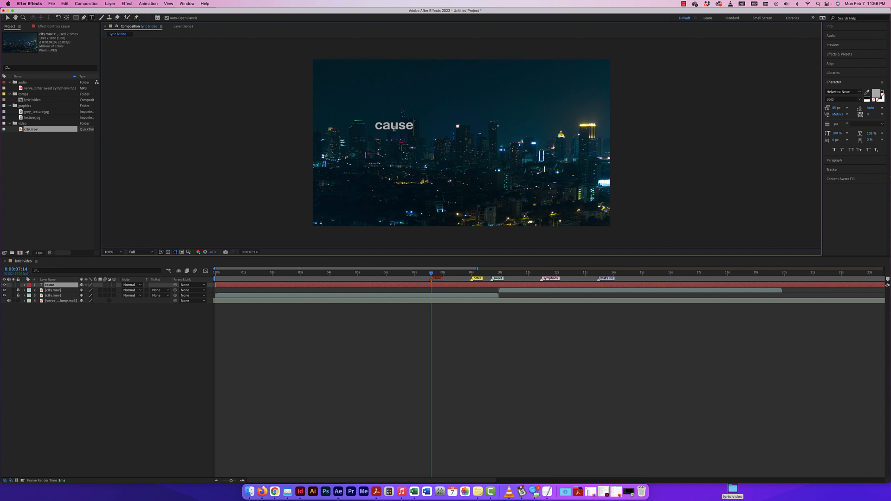
click(7, 17)
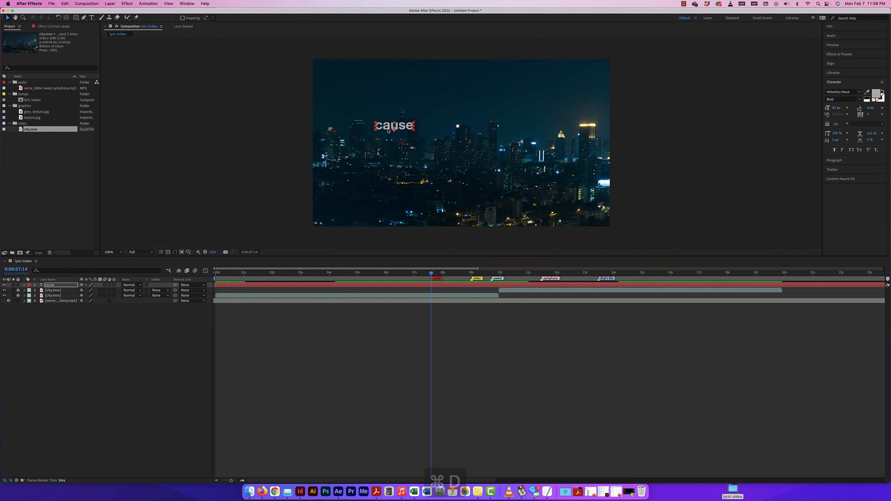
Duplicate the "cause" layer, place the copy beside the original on the same line, and change its text to "it's".
key(period)
key(cmd+d)
drag(363, 116, 391, 109)
double_click(438, 115)
text(it's)
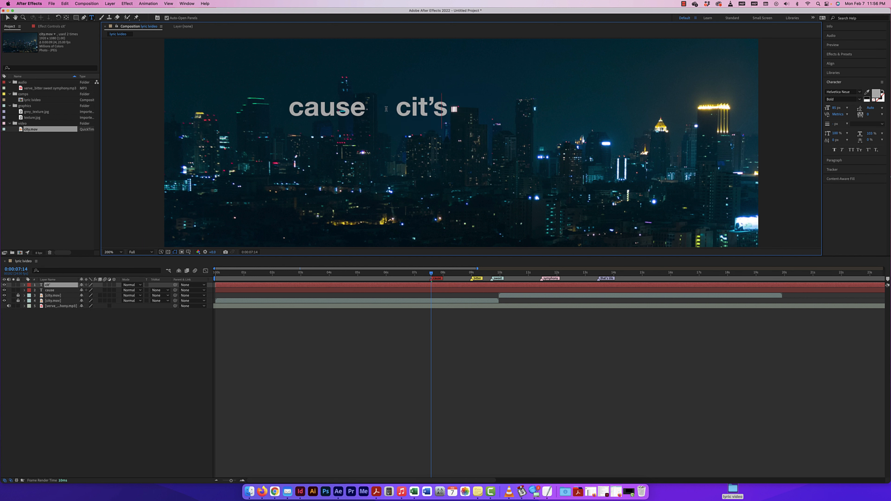
key(BackSpace)
key(BackSpace)
key(BackSpace)
key(BackSpace)
key(BackSpace)
text(it's)
scroll(495, 247, up, 1)
key(Escape)
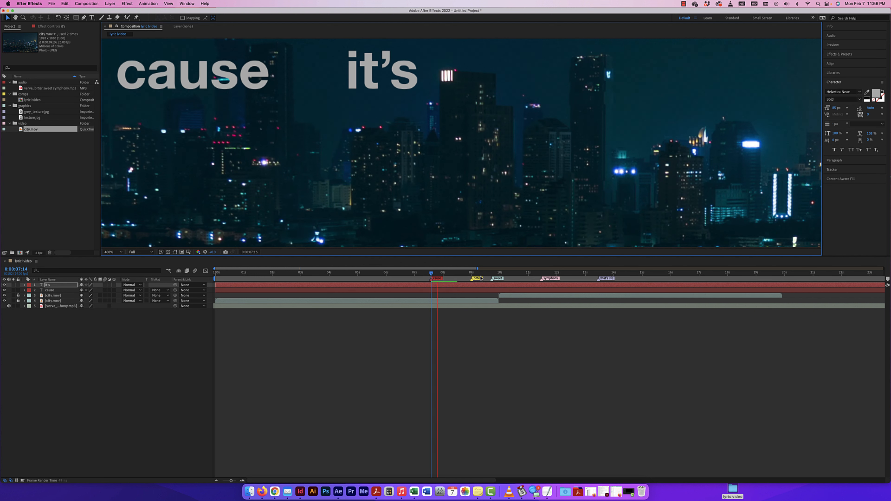
Complete the first lyric line with duplicated text layers reading "a" and "bitter", undoing the stray move of "bitter".
key(ctrl+d)
drag(395, 73, 226, 143)
double_click(449, 73)
text(a)
key(Escape)
key(ctrl+d)
double_click(506, 75)
text(bitter)
key(Escape)
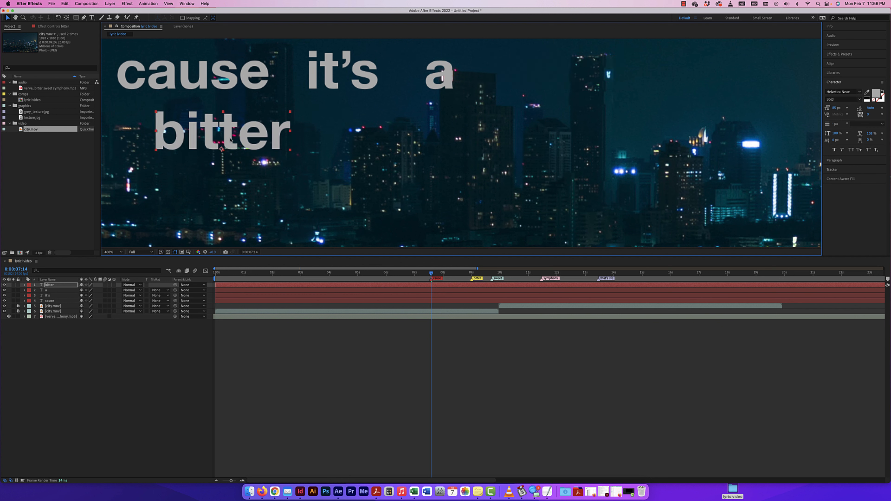
key(super+z)
Build a second lyric line below the first from duplicated text layers reading "sweet" and "symphony".
key(super+d)
drag(593, 84, 423, 142)
double_click(240, 144)
text(sweet)
key(Escape)
key(super+d)
double_click(412, 144)
text(symphony)
key(Escape)
Undo the stray move of "symphony" and start a third lyric line with a duplicated text layer reading "that's".
drag(423, 143, 443, 186)
key(super+z)
key(super+d)
double_click(266, 194)
text(that's)
key(Escape)
Duplicate the "that's" layer, change the copy's text to "life" to finish the third line, and deselect it.
key(super+d)
double_click(443, 186)
text(tlife)
click(401, 184)
key(BackSpace)
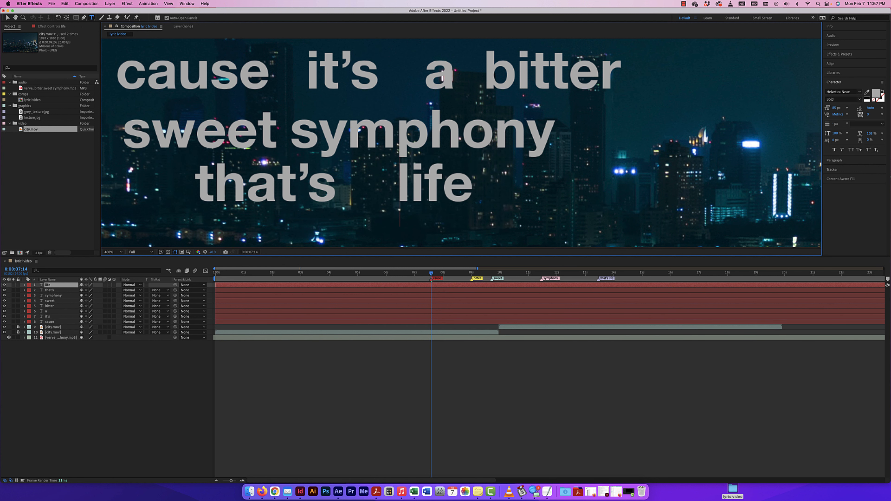
click(7, 18)
click(658, 166)
key(super+minus)
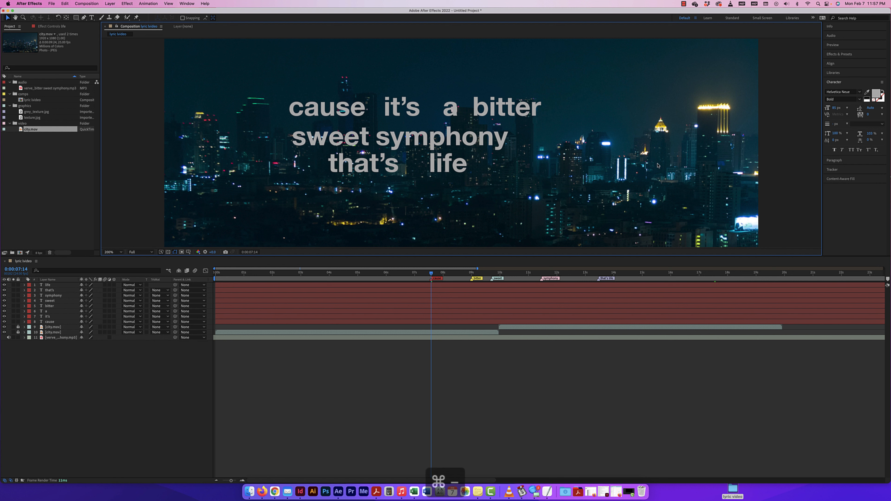
key(super+minus)
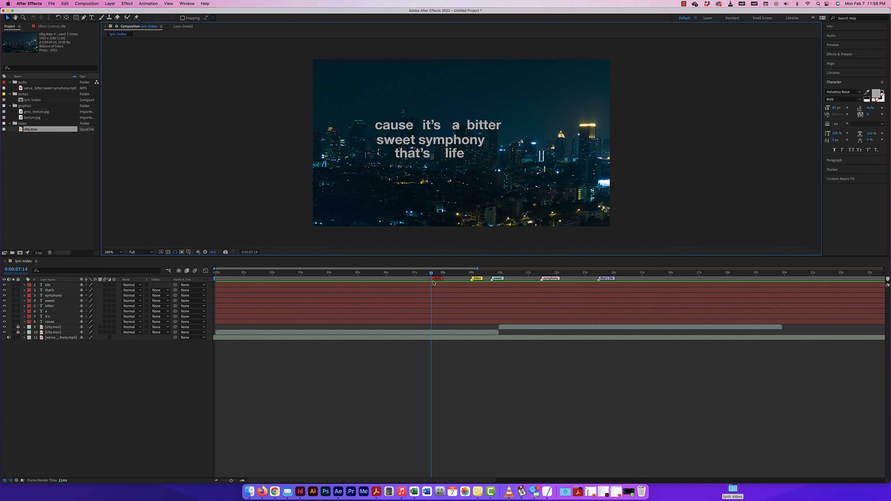
Trim the start of the "cause" layer to its marker at 0:00:07:14 and play from there.
click(239, 321)
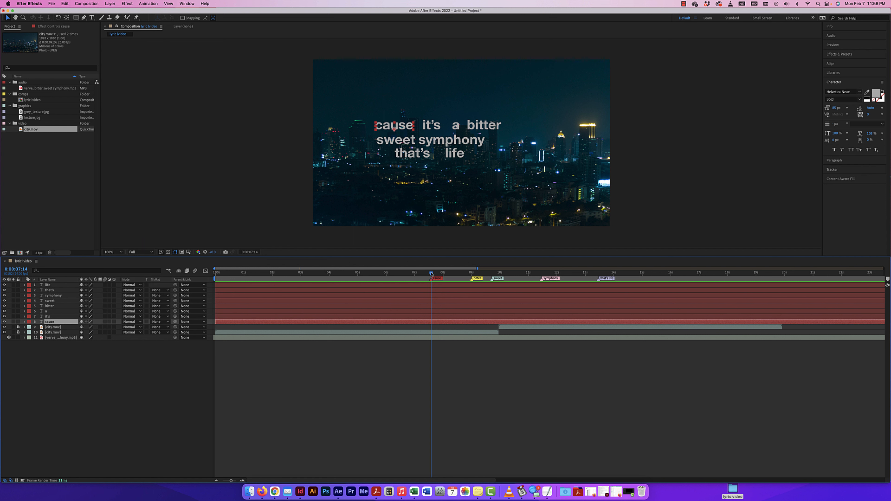
mouse_move(432, 273)
mouse_down()
mouse_move(285, 274)
mouse_move(432, 274)
mouse_up()
drag(216, 322, 431, 325)
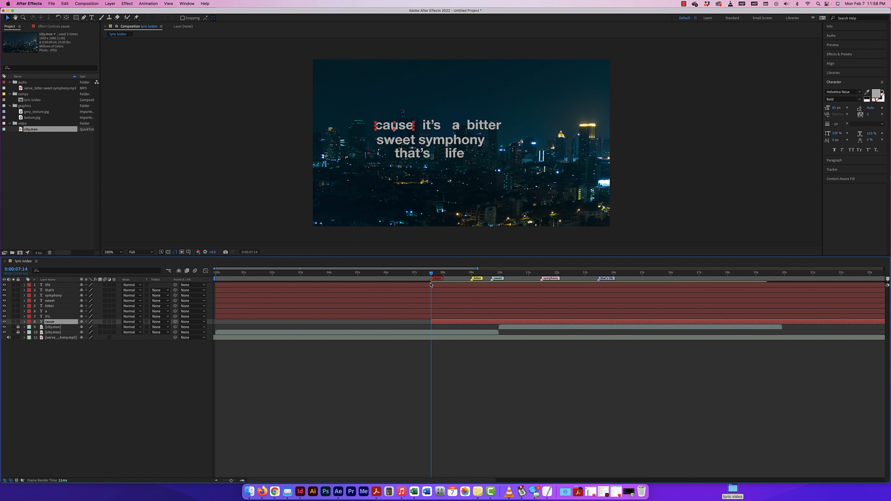
drag(431, 274, 432, 274)
key(space)
key(space)
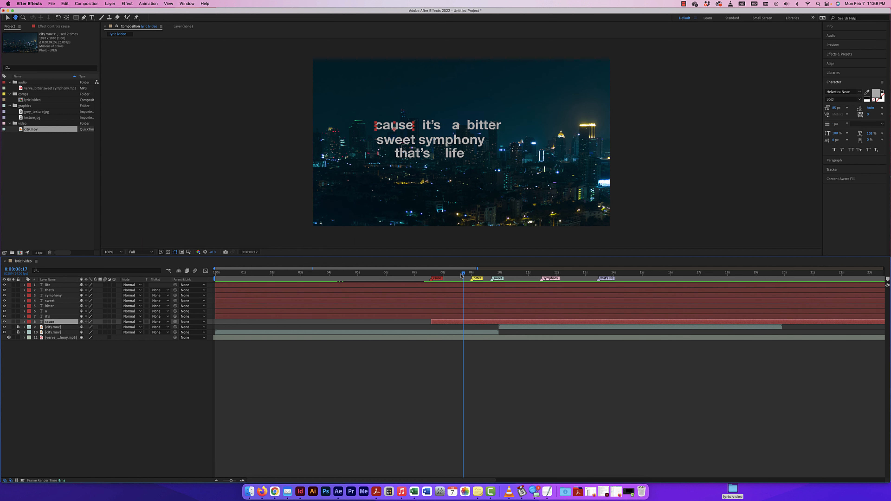
Trim the start of the "it's" and "a" layers together to 0:00:07:20.
drag(463, 276, 438, 274)
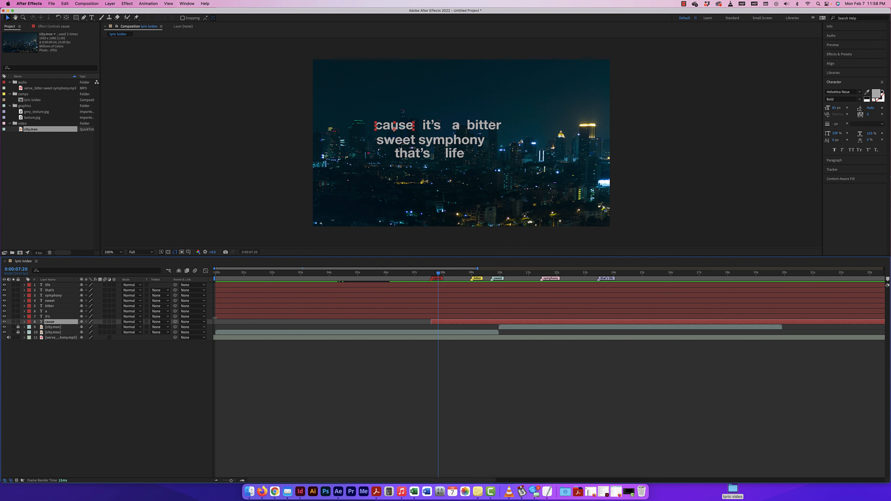
click(437, 312)
shift+click(418, 317)
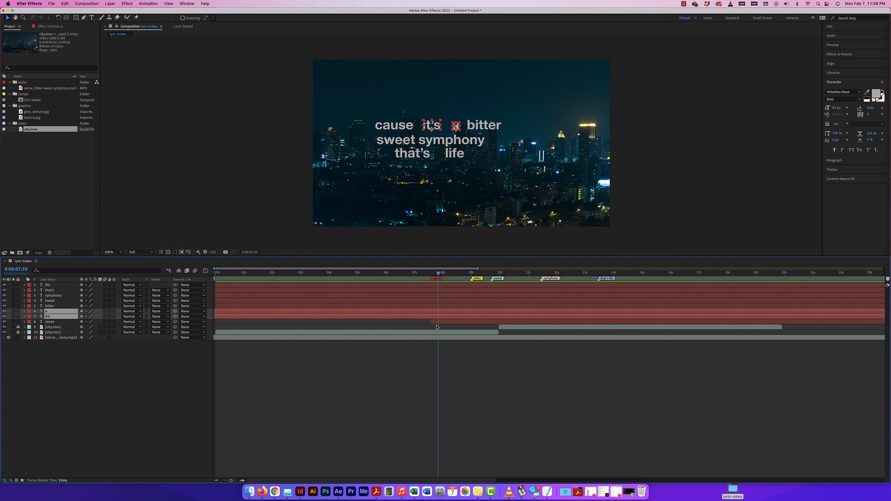
key(alt+bracketleft)
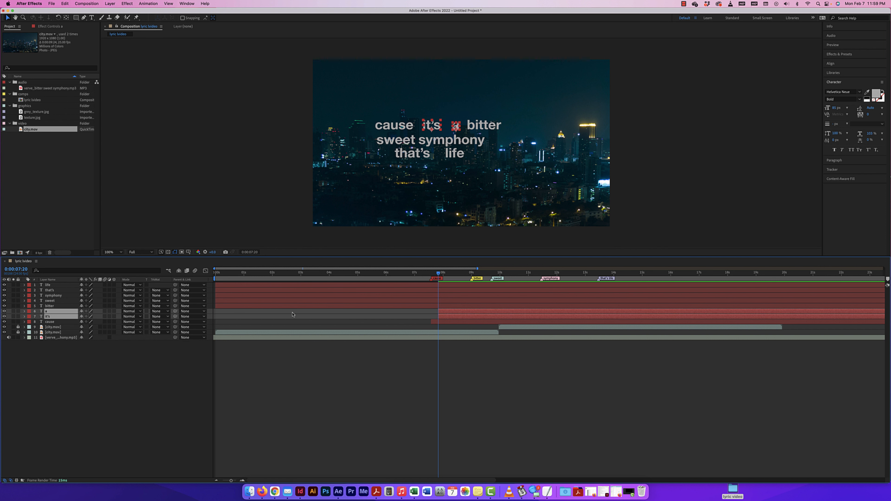
Play ahead to find where the lyrics should end and add an unlabelled composition marker at 0:00:18:20.
scroll(421, 316, right, 3)
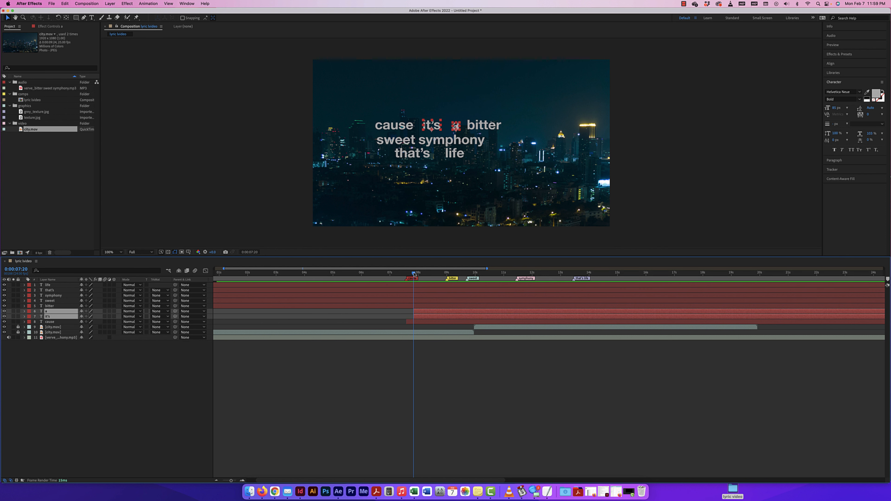
mouse_move(414, 274)
mouse_down()
mouse_move(752, 291)
mouse_move(611, 289)
mouse_up()
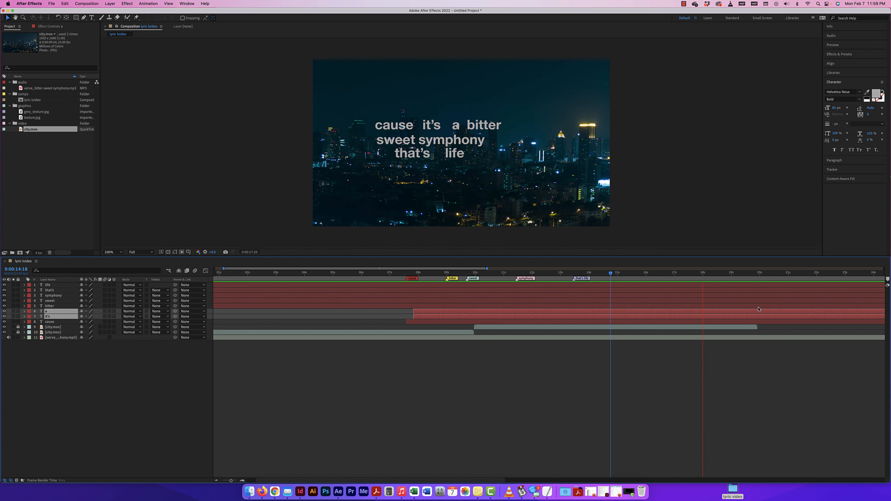
key(space)
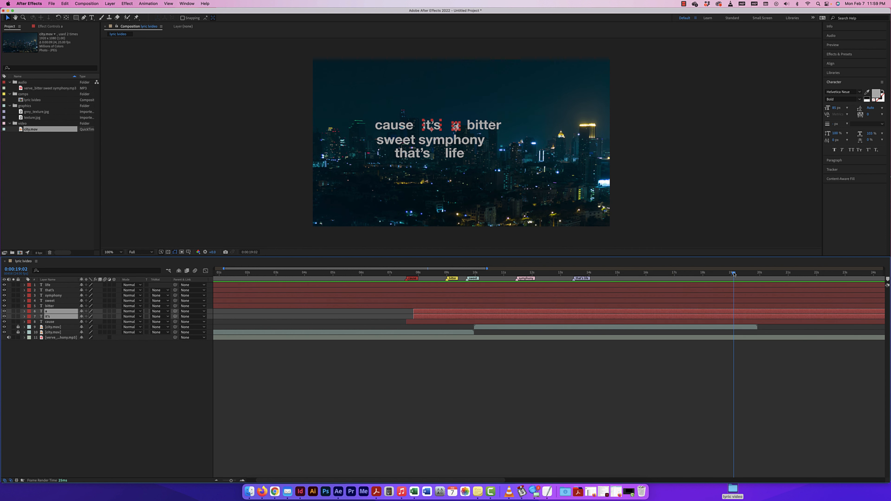
drag(734, 274, 727, 275)
click(735, 362)
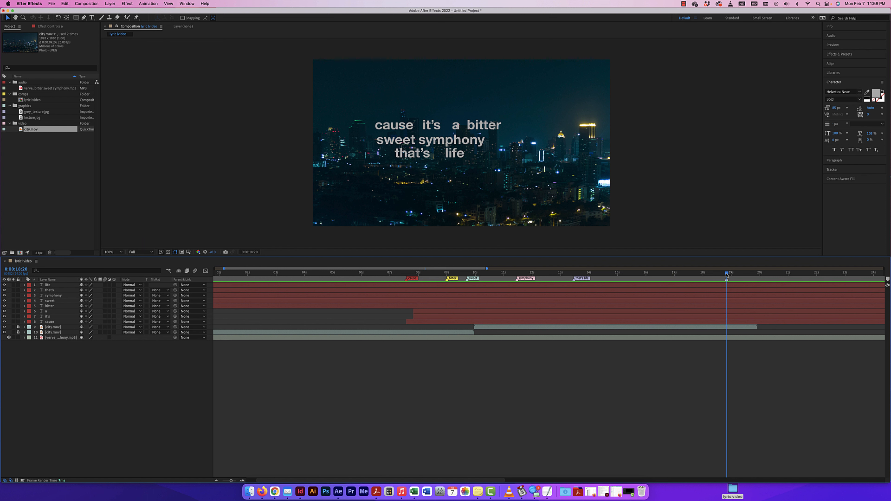
Trim the end of all eight text layers, from "life" to "cause", to 0:00:18:20.
click(719, 286)
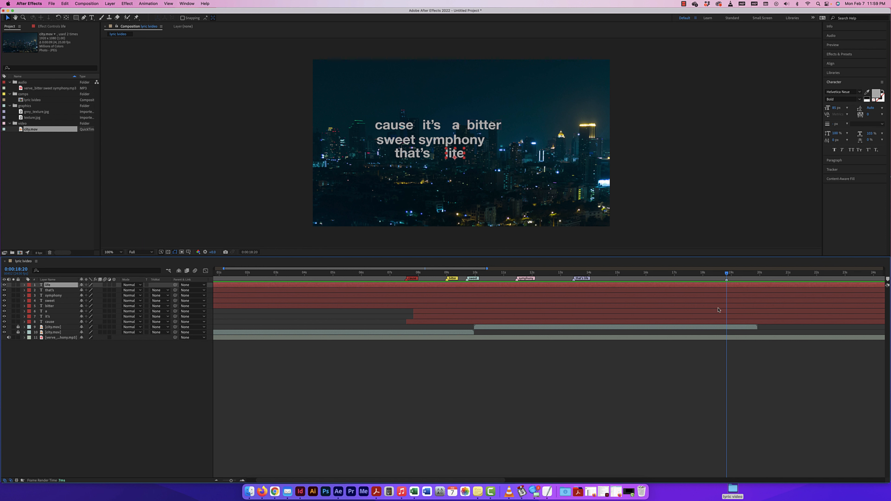
shift+click(718, 324)
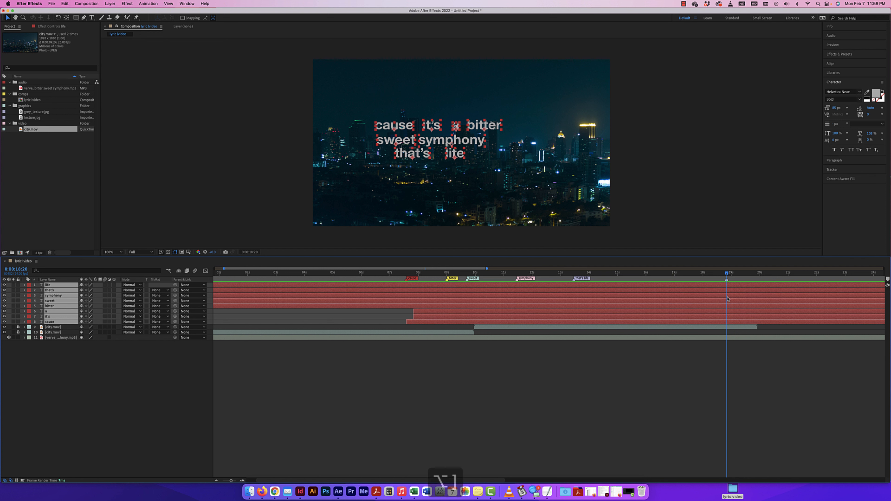
key(alt+bracketright)
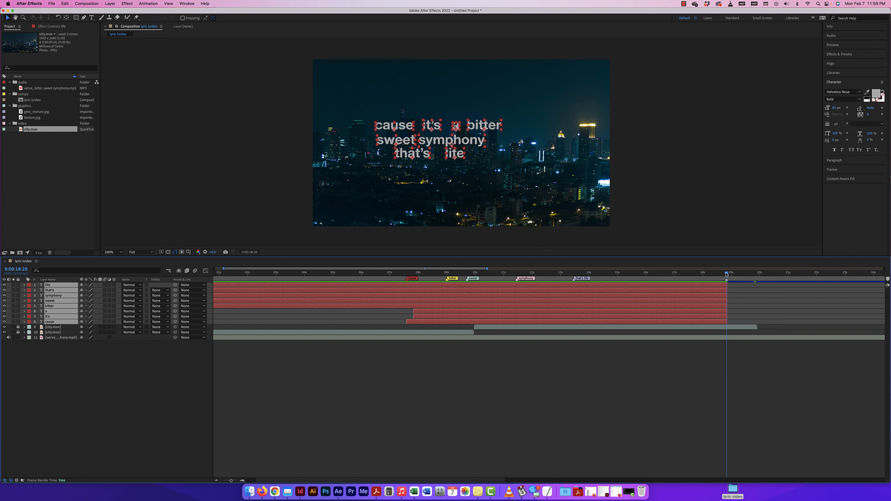
Trim the start of the "bitter" layer to the "bitter" marker.
drag(602, 277, 436, 282)
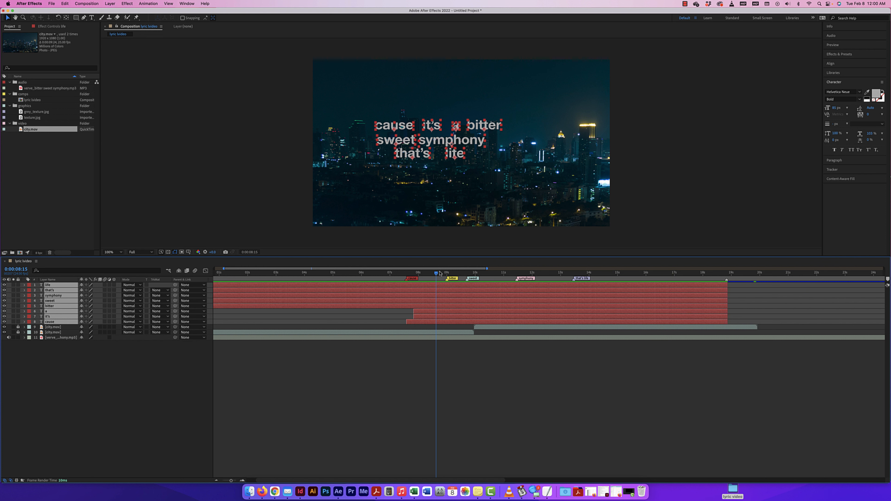
click(351, 324)
click(295, 307)
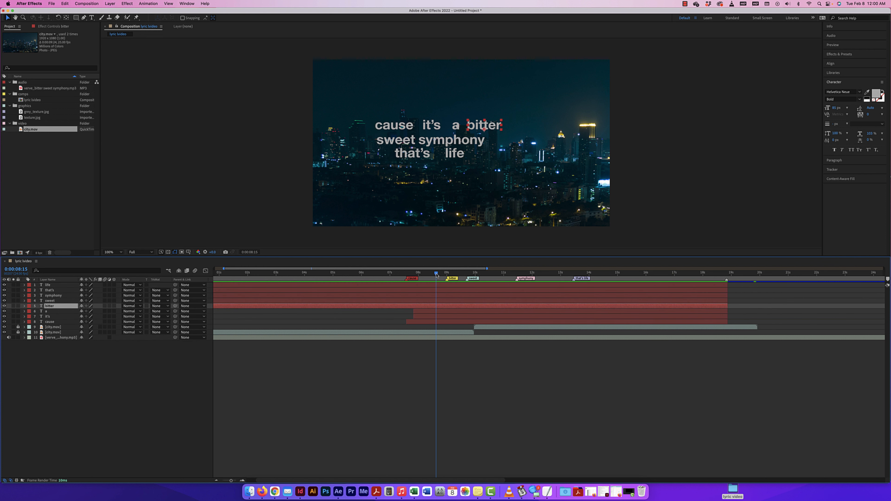
drag(437, 272, 470, 274)
key(alt+bracketleft)
Trim the start of the "sweet" layer to its marker at 0:00:09:17.
click(469, 274)
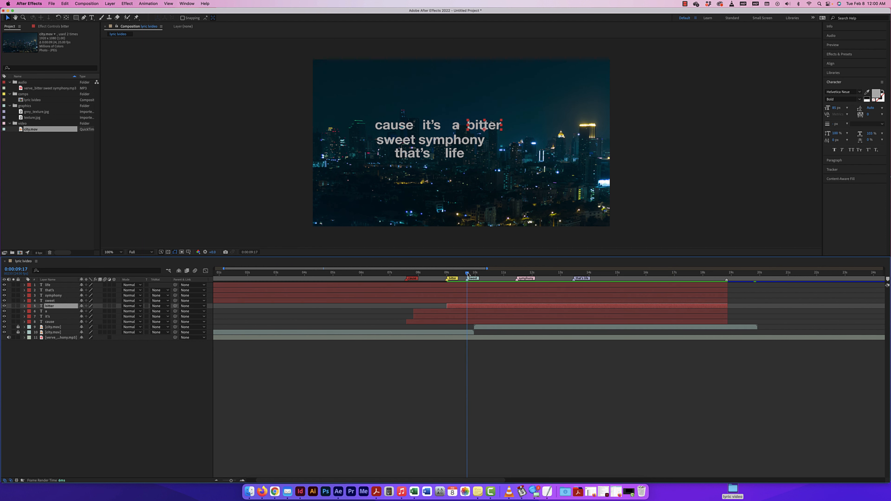
click(474, 301)
key(alt+bracketleft)
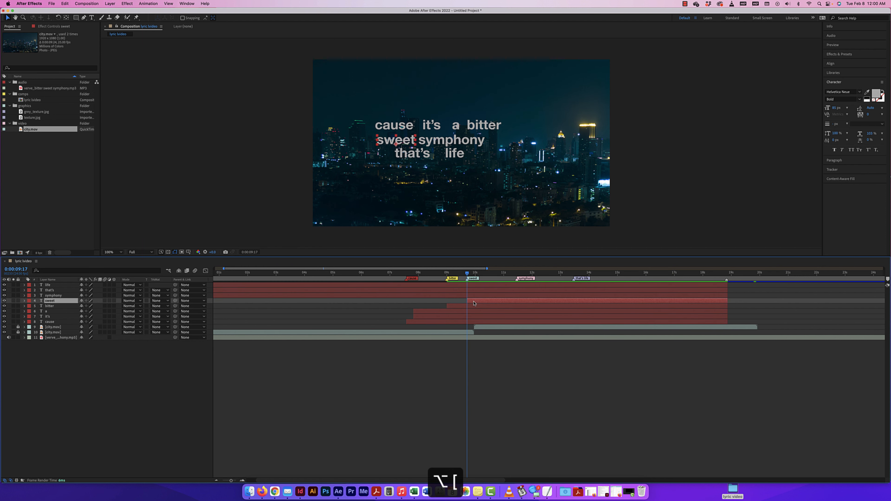
drag(468, 273, 516, 275)
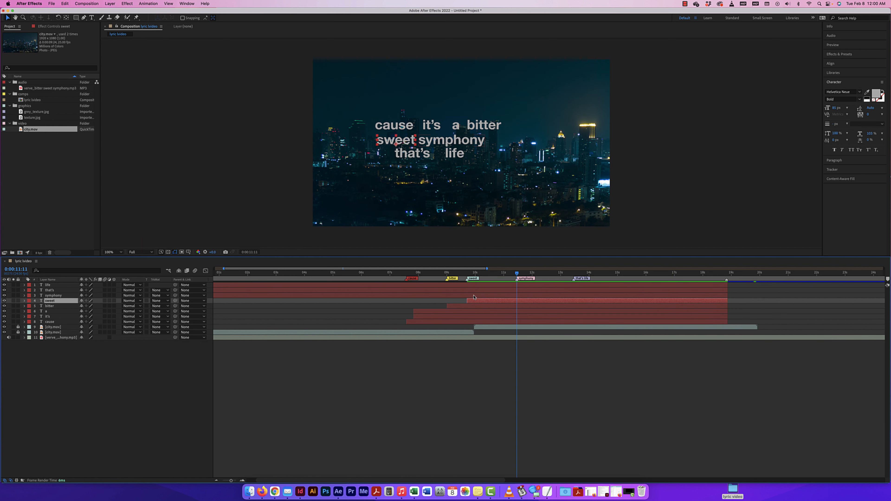
key(alt+bracketleft)
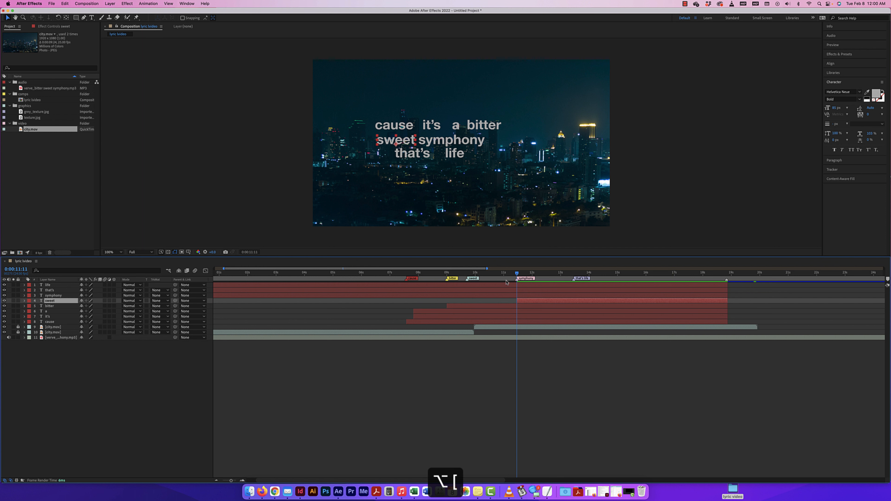
drag(516, 276, 466, 302)
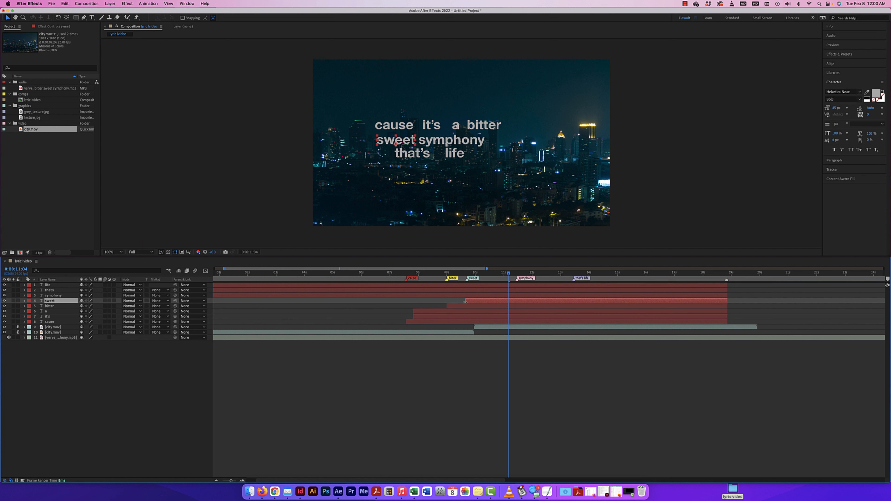
Trim the start of the "symphony" layer to its marker at 0:00:11:11.
drag(511, 274, 517, 274)
click(520, 296)
key(alt+bracketleft)
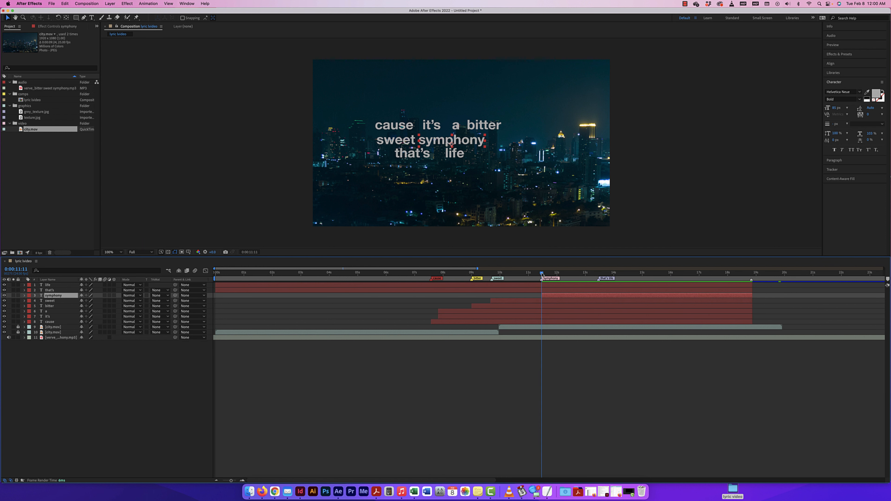
Trim the start of the "that's" and "life" layers to the "that's life" marker at 0:00:13:11.
drag(542, 274, 599, 277)
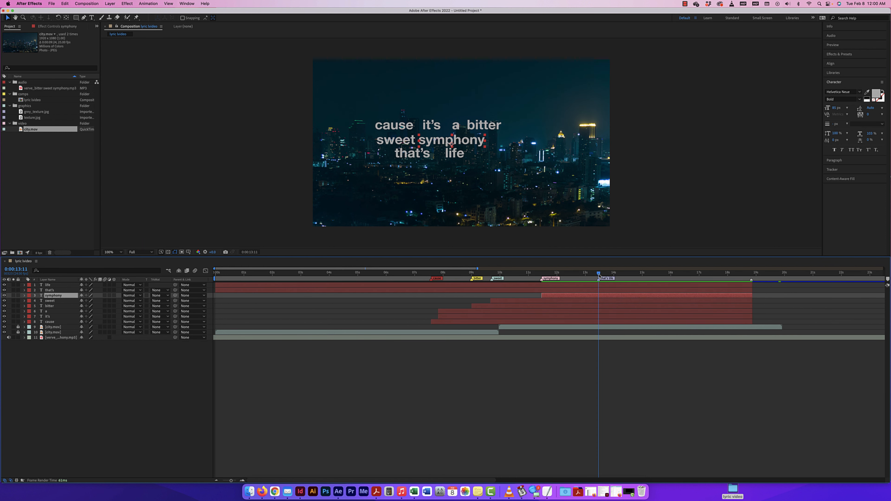
click(604, 286)
shift+click(604, 292)
key(alt+bracketleft)
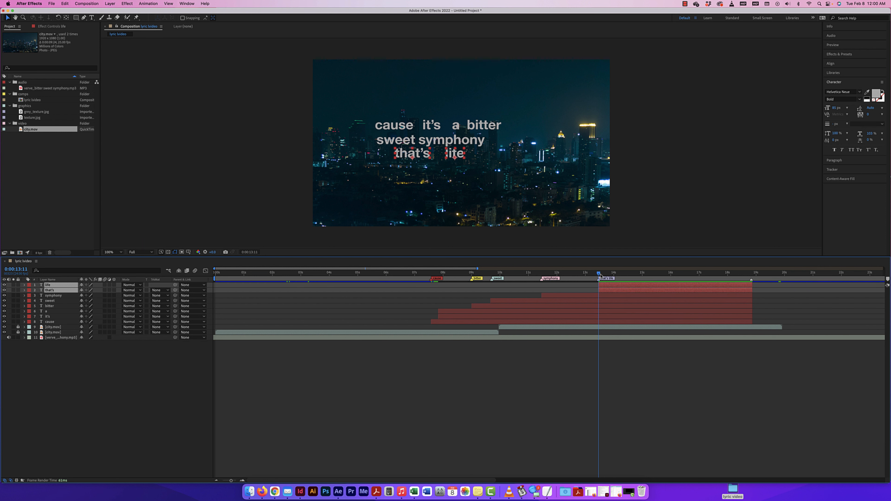
Set the composition's preview resolution to Third and play back the lyric section to check the word timing.
drag(577, 275, 420, 274)
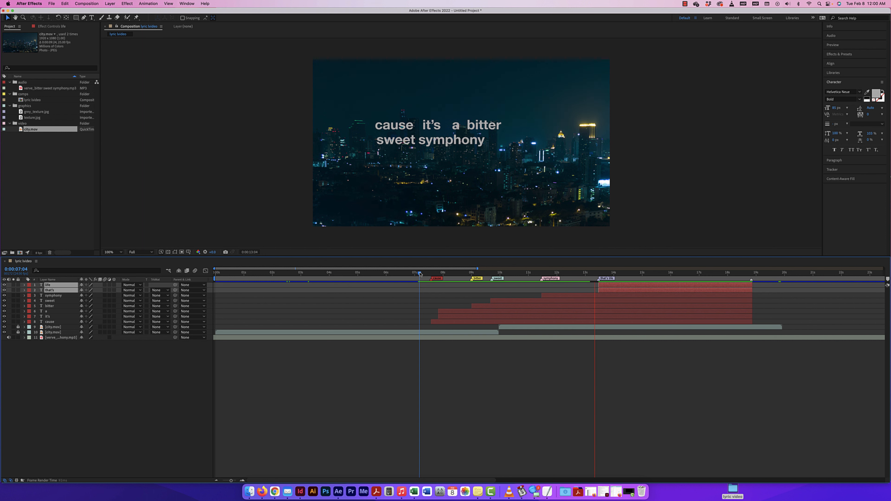
key(space)
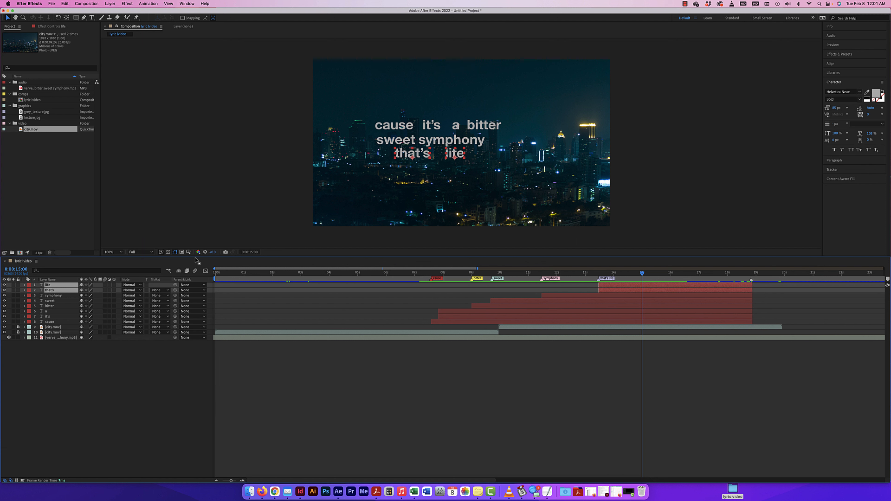
click(141, 252)
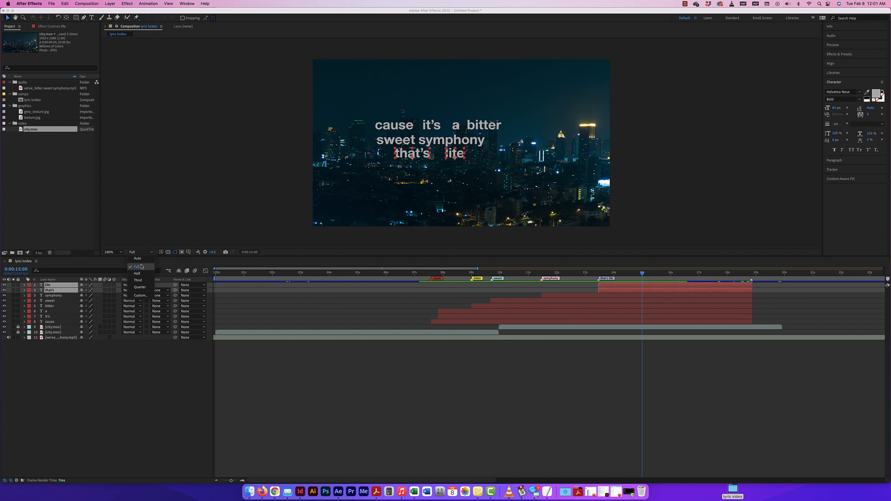
click(143, 281)
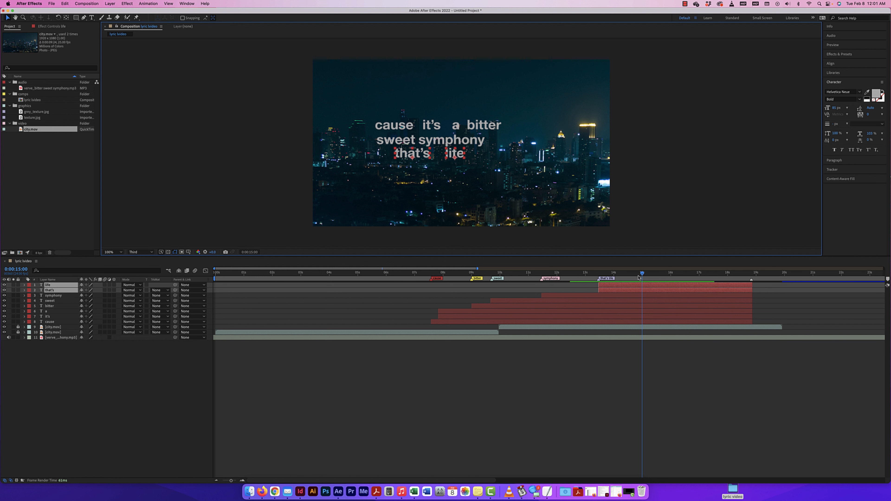
drag(642, 273, 483, 275)
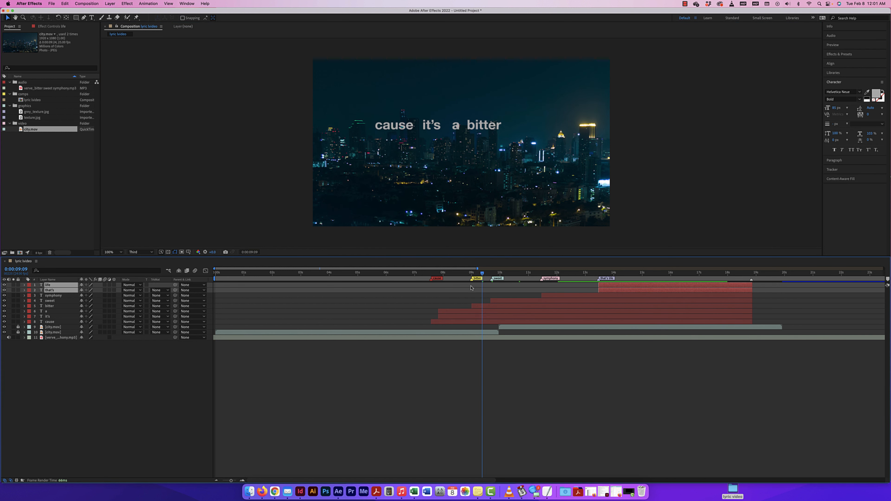
drag(483, 273, 428, 274)
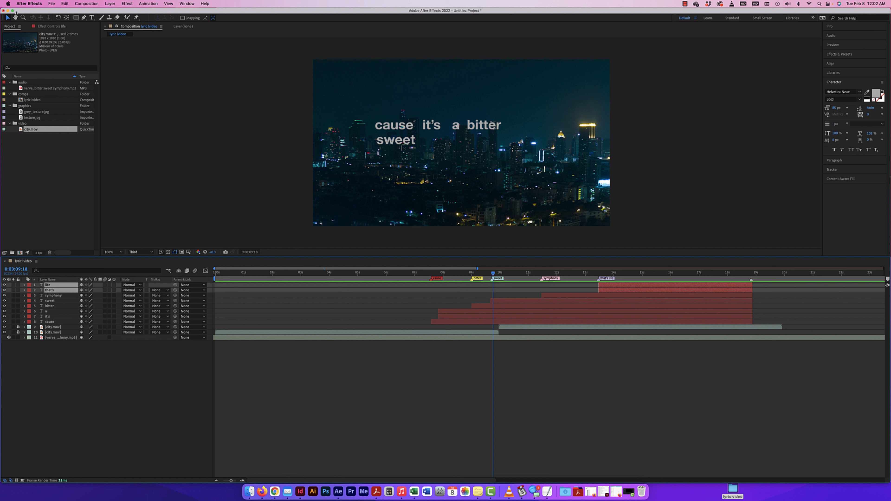
Save the project in the "aep" folder inside "lyric video", naming it with the author's username followed by "_lyric video".
click(52, 4)
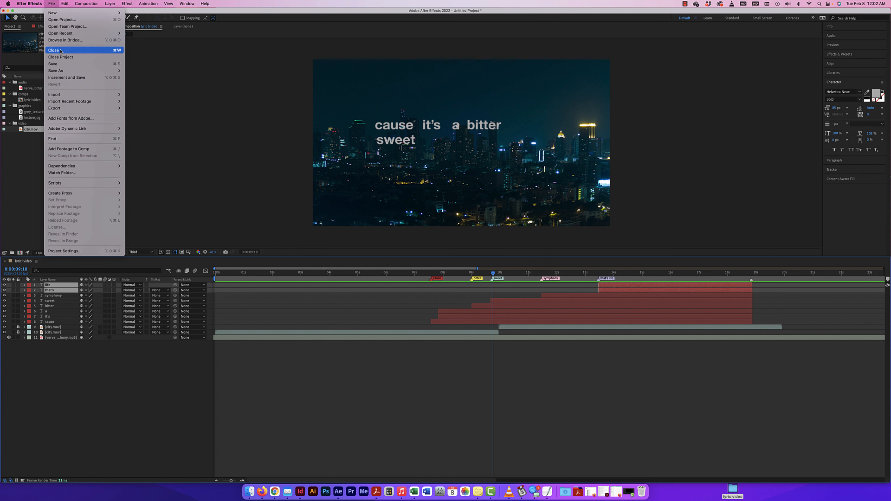
click(53, 64)
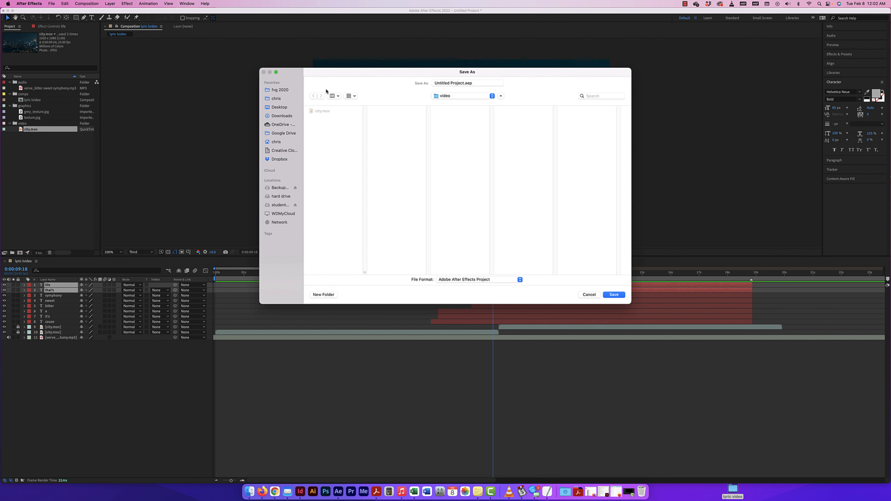
click(450, 99)
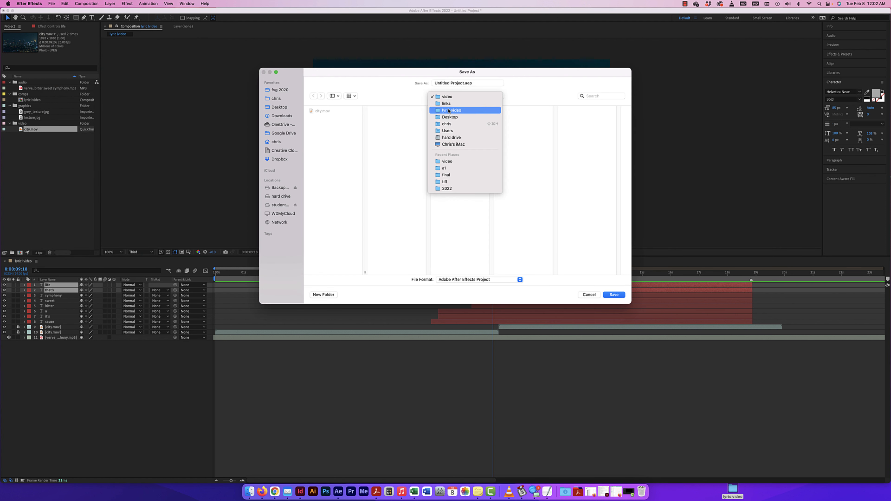
click(449, 110)
click(382, 111)
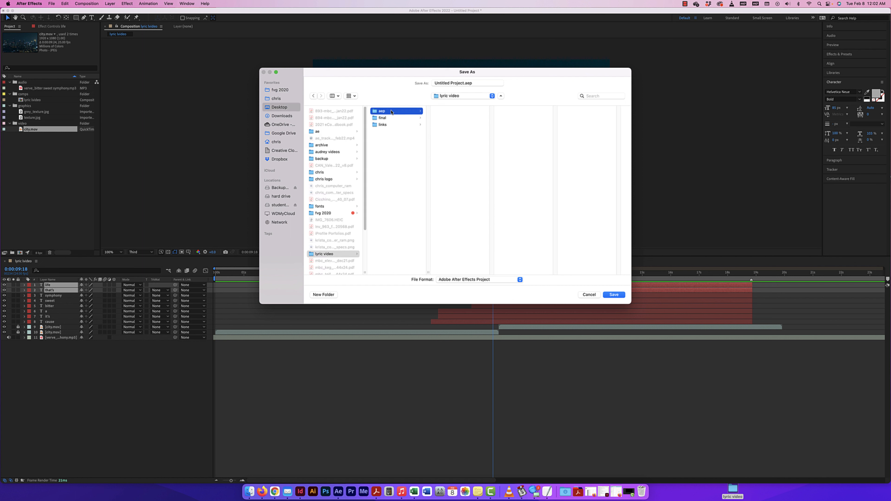
click(450, 84)
click(464, 83)
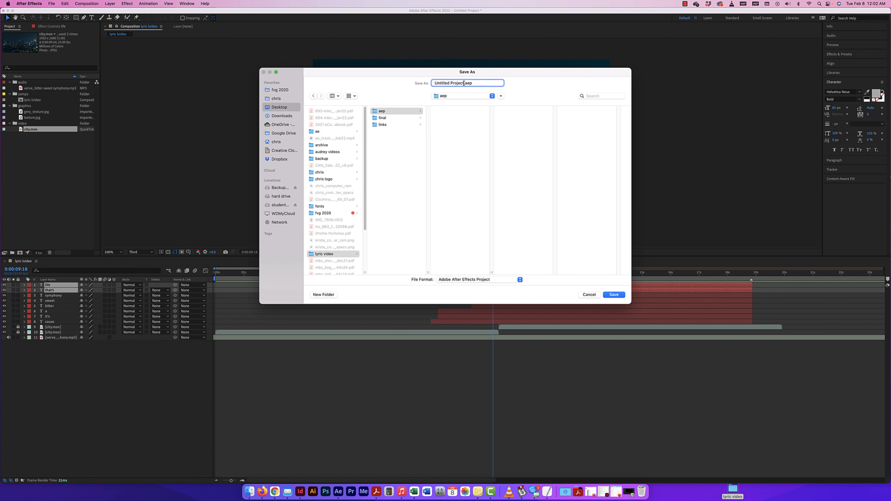
drag(463, 83, 423, 83)
text(cicchinod)
text(1_lyric video)
click(614, 295)
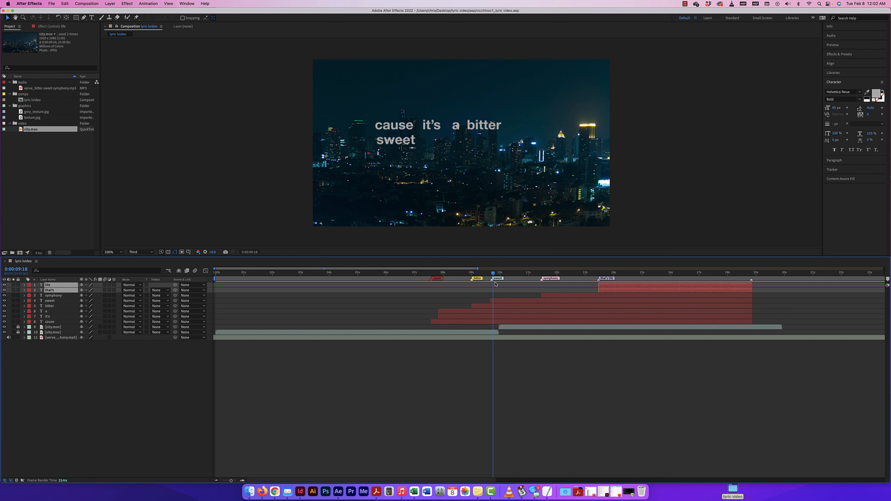
drag(493, 272, 647, 279)
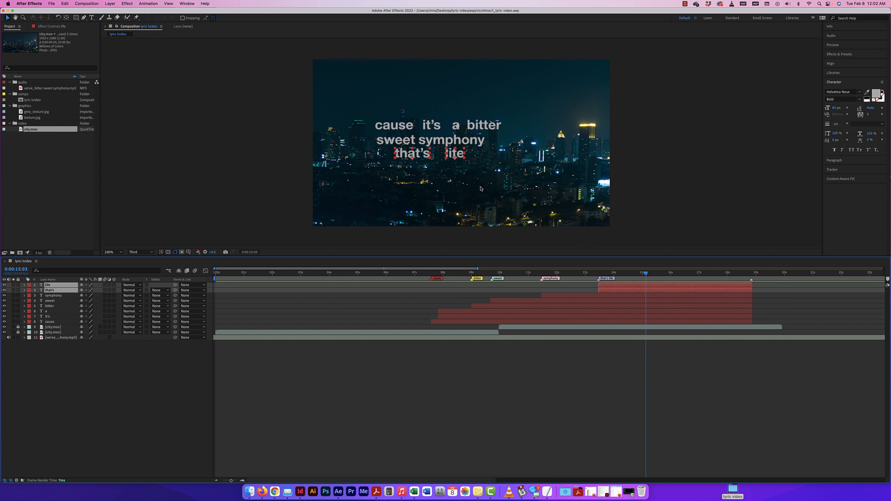
key(super+equal)
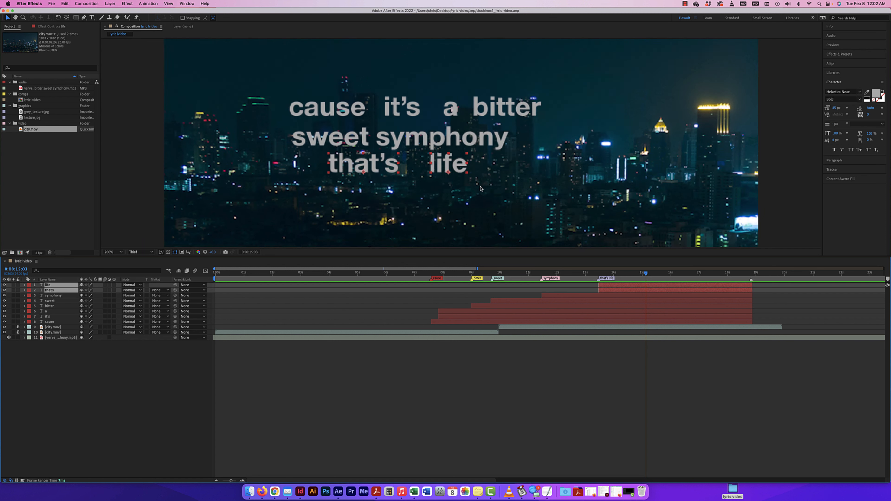
key(super+equal)
key(super+minus)
key(super+minus)
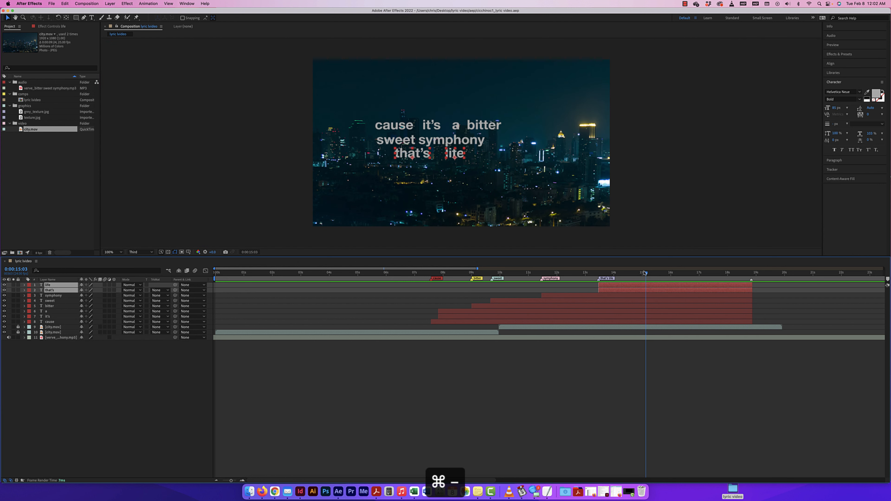
At 0:00:16:13, move "that's" and "life" slightly lower and align them with the left edge of the lines above.
drag(646, 273, 686, 274)
click(389, 130)
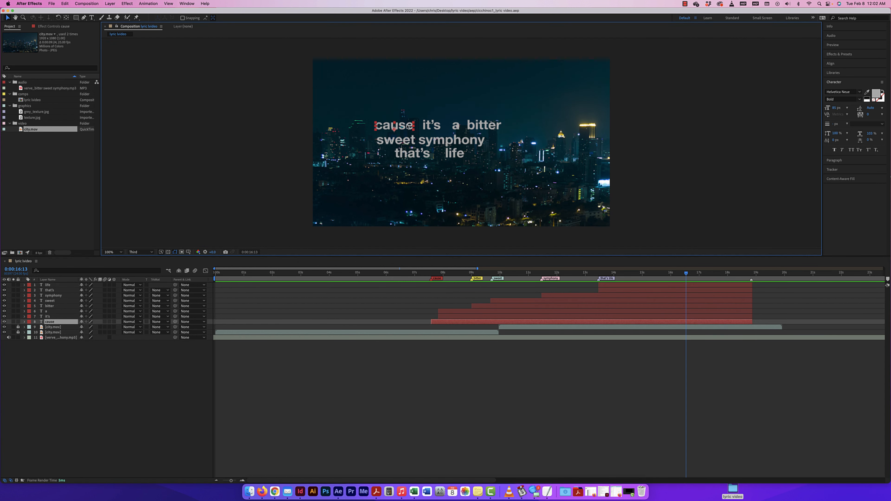
shift+click(432, 126)
shift+click(458, 129)
shift+click(486, 129)
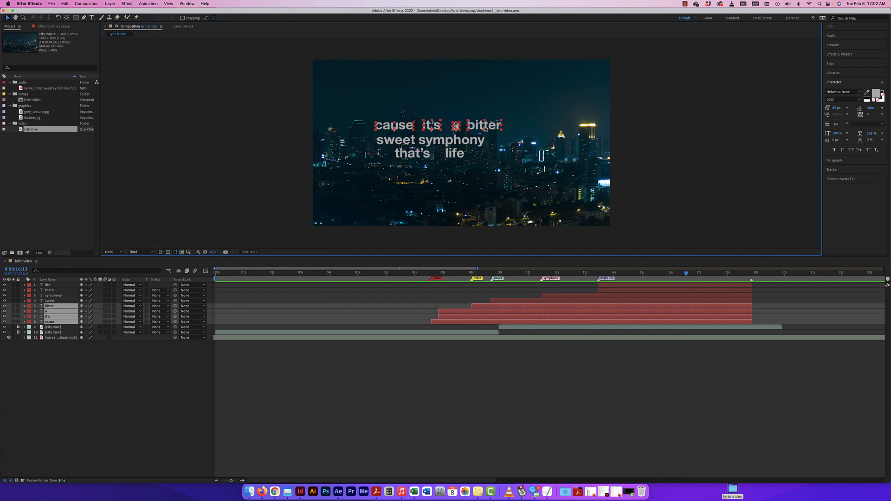
drag(413, 155, 394, 161)
drag(450, 161, 424, 165)
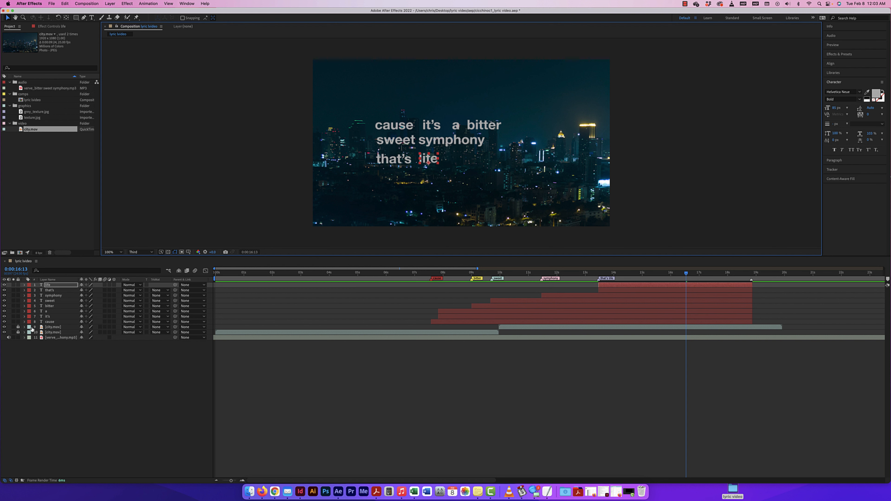
Select all eight lyric text layers and scale them up together to more than twice their size.
drag(631, 109, 363, 179)
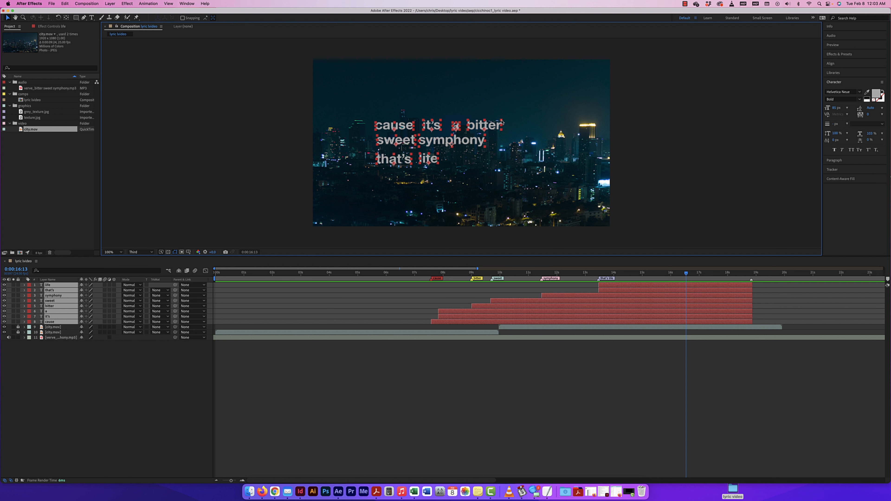
drag(502, 122, 540, 131)
click(663, 122)
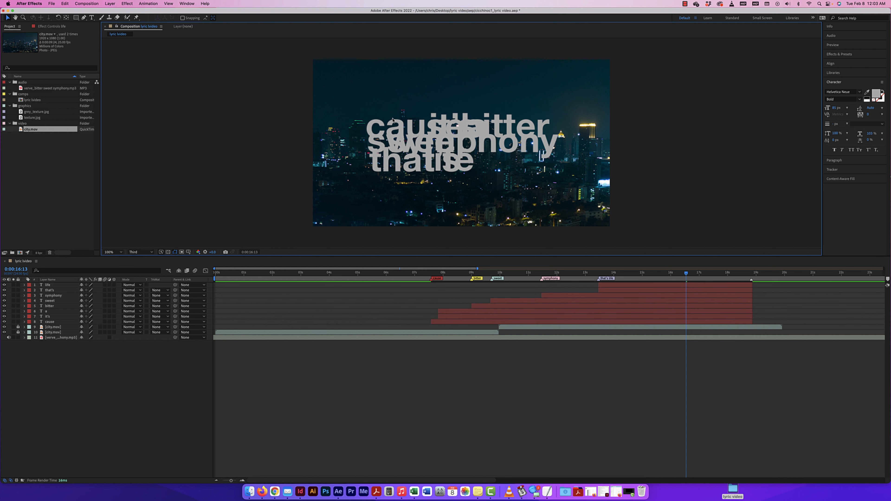
Move "cause" and "it's" up side by side to start the first line of the enlarged lyrics.
drag(396, 124, 380, 94)
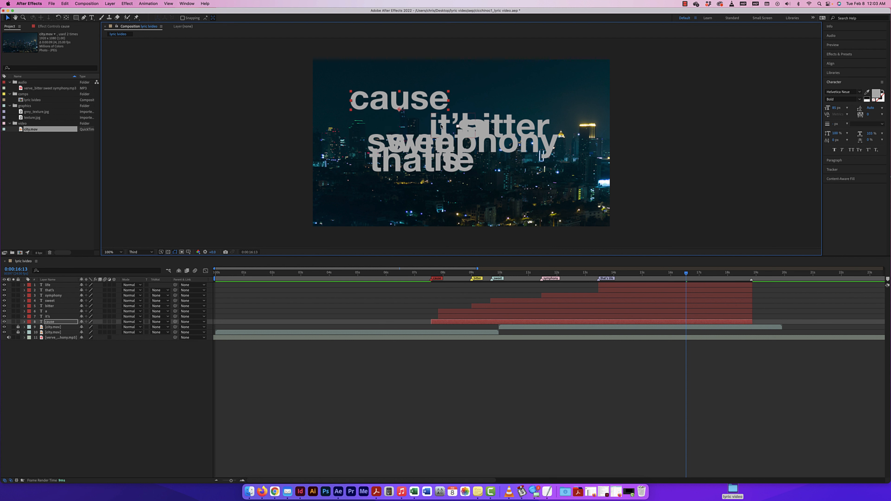
drag(441, 127, 475, 94)
shift+click(438, 100)
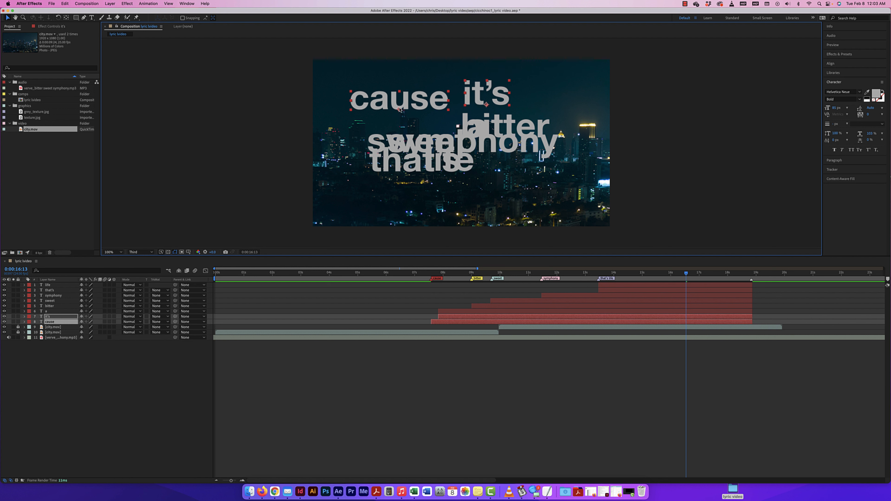
click(408, 114)
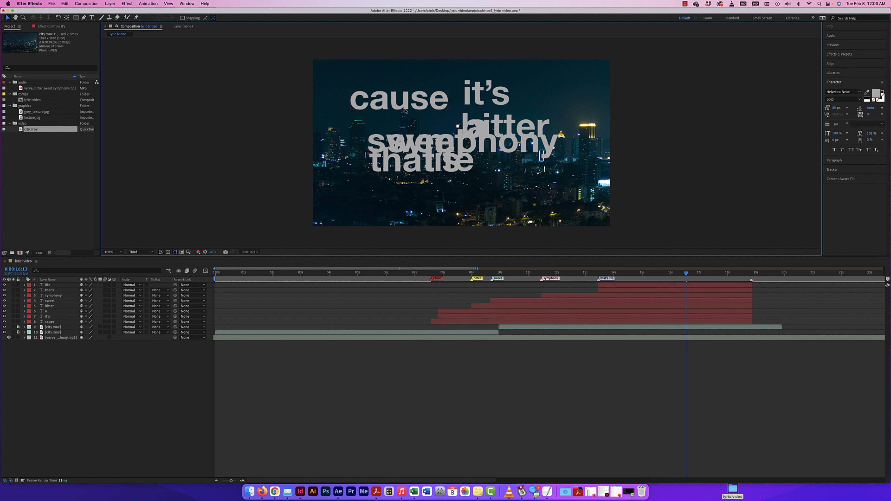
Center the anchor points of the "cause" and "bitter" text layers within their words using the Pan Behind tool.
click(405, 108)
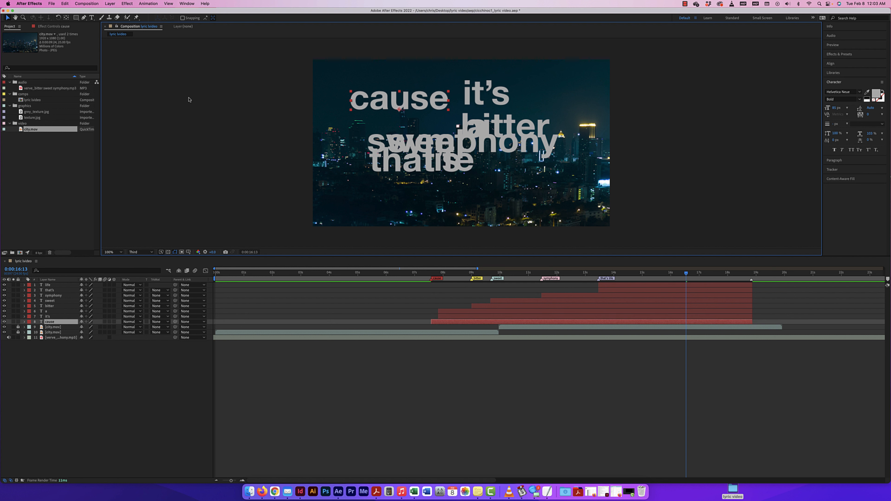
click(66, 18)
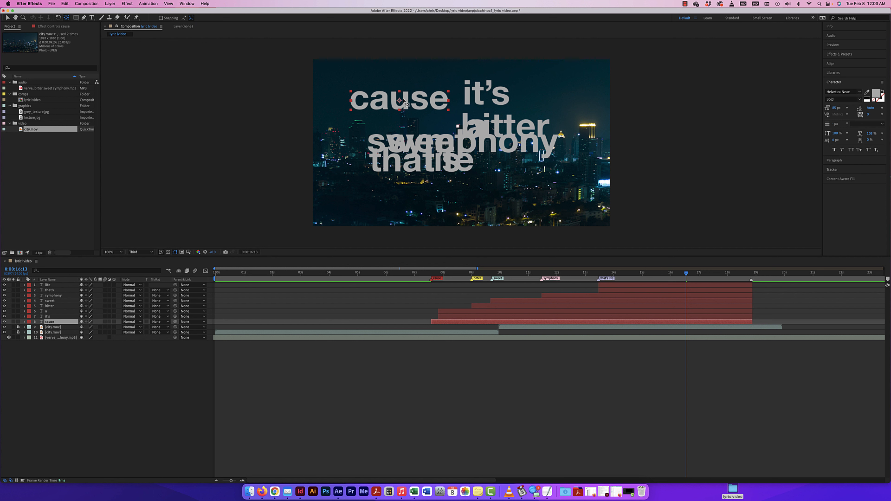
click(485, 98)
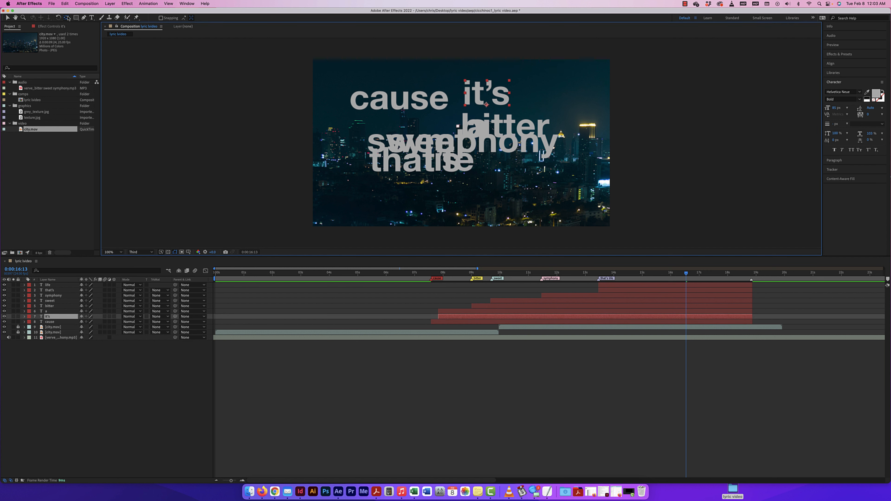
click(491, 126)
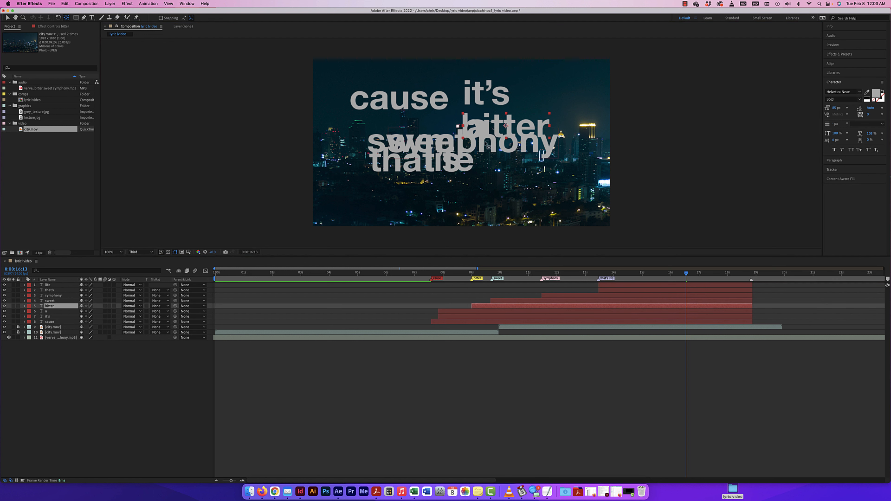
drag(506, 138, 510, 124)
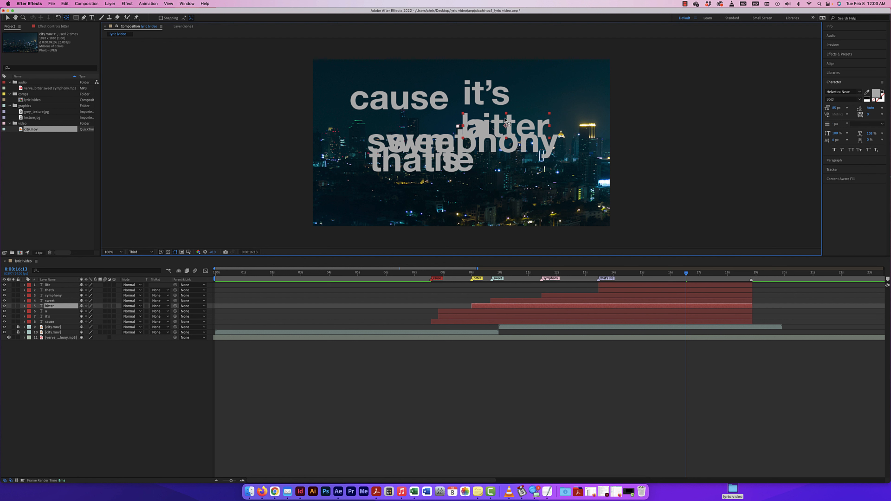
key(v)
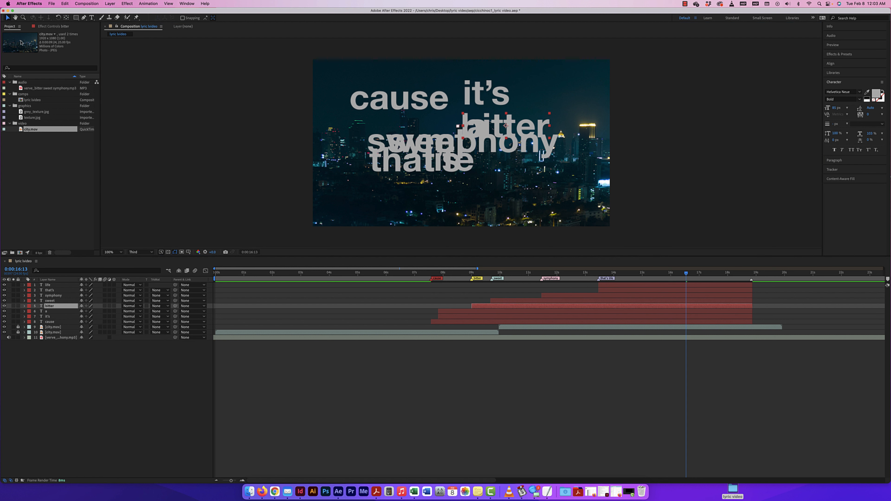
Spread out the overlapping words: "that's life" lowest, "symphony" above it, "bitter" beside "sweet", and "a" after "it's".
drag(417, 167, 410, 198)
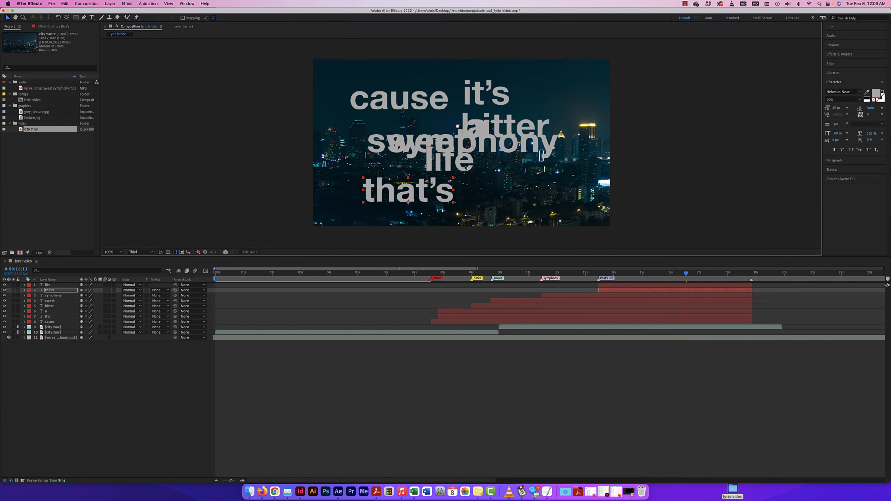
drag(461, 179, 518, 207)
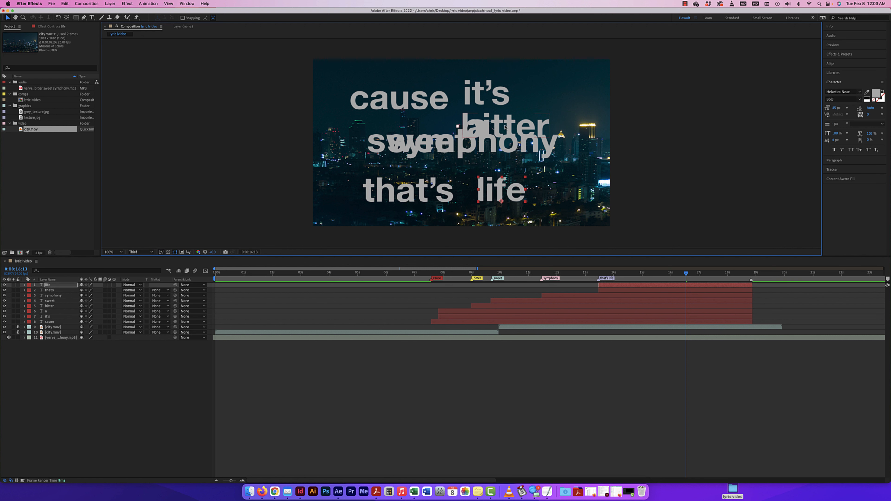
drag(509, 124, 542, 140)
drag(476, 130, 526, 98)
drag(430, 129, 413, 137)
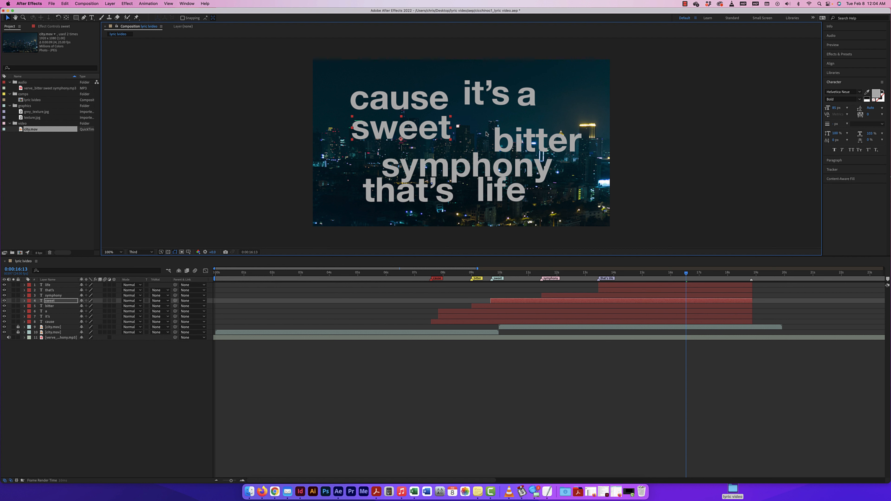
drag(497, 144, 461, 131)
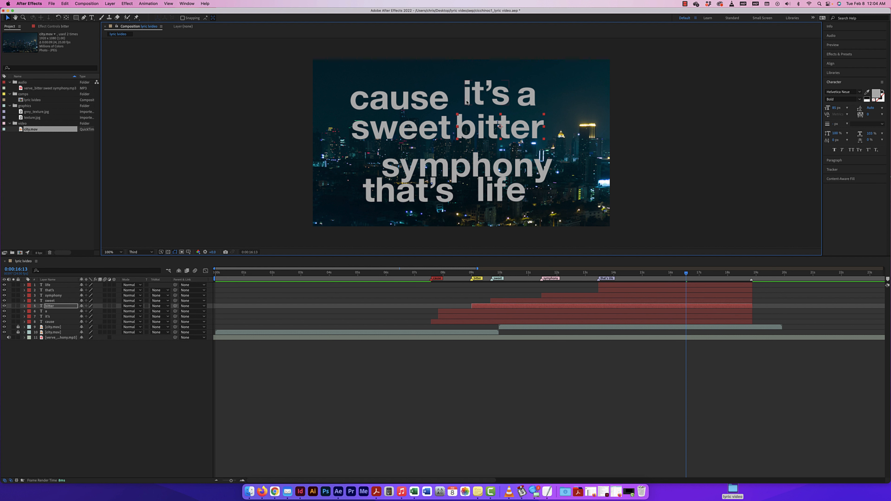
Nudge "it's" and "a" level with "cause" and align the bottom edges of the three words.
drag(466, 102, 465, 106)
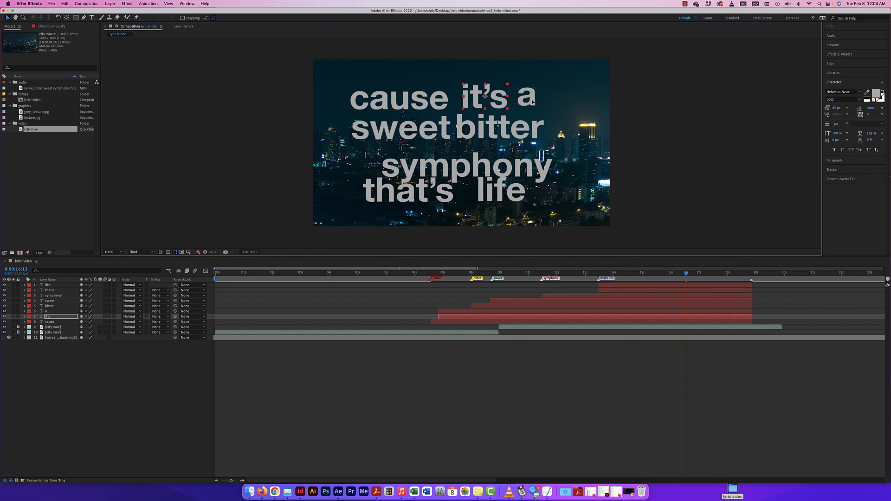
drag(531, 101, 538, 105)
shift+click(502, 104)
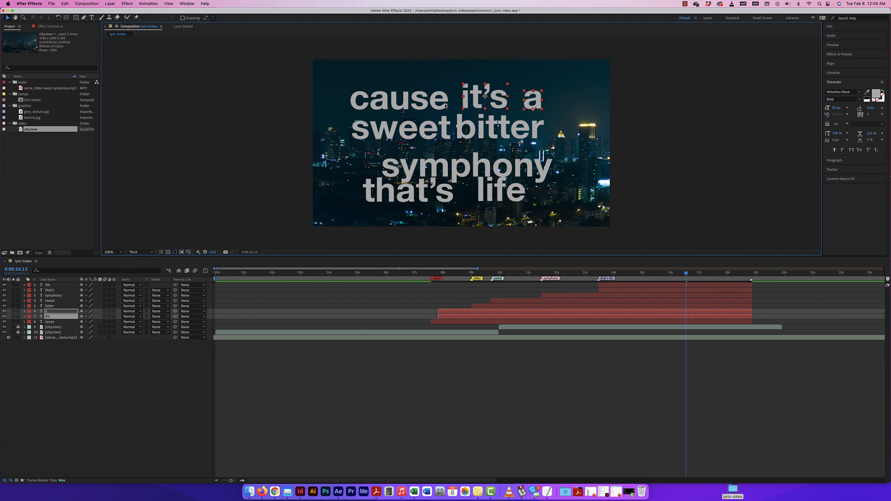
shift+click(442, 104)
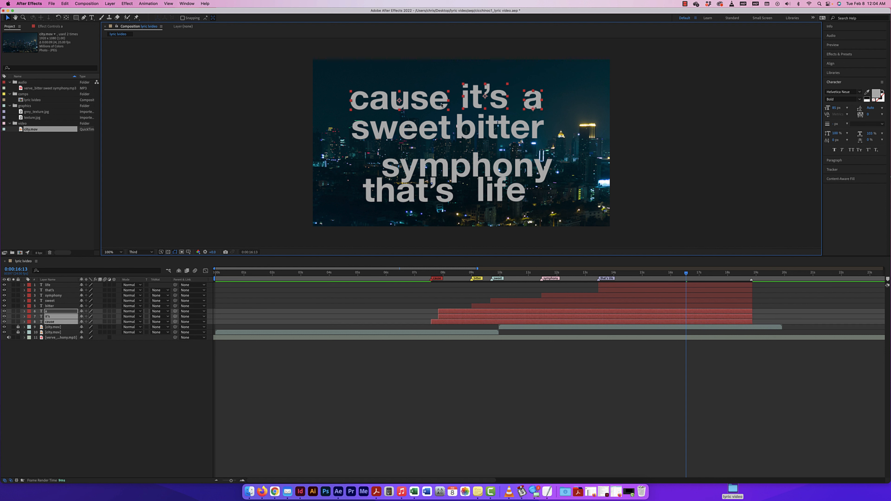
click(837, 65)
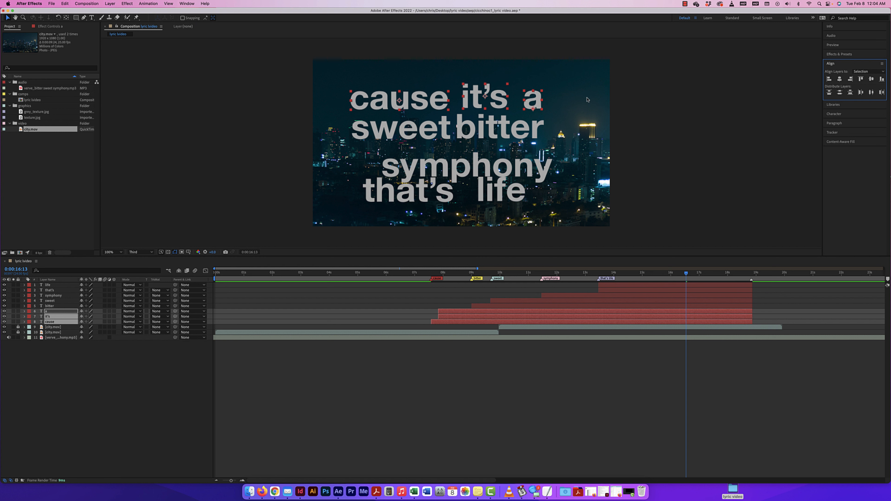
Select "bitter" and "sweet" and align their bottom edges to each other.
click(460, 129)
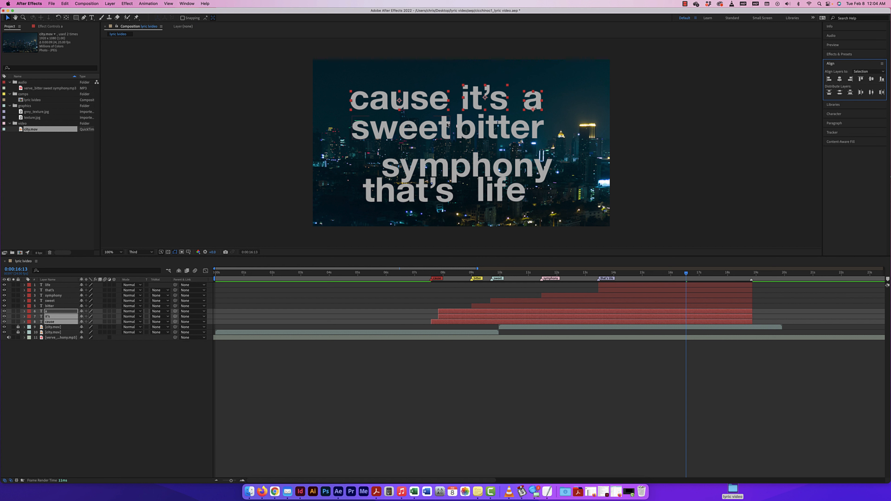
shift+click(435, 130)
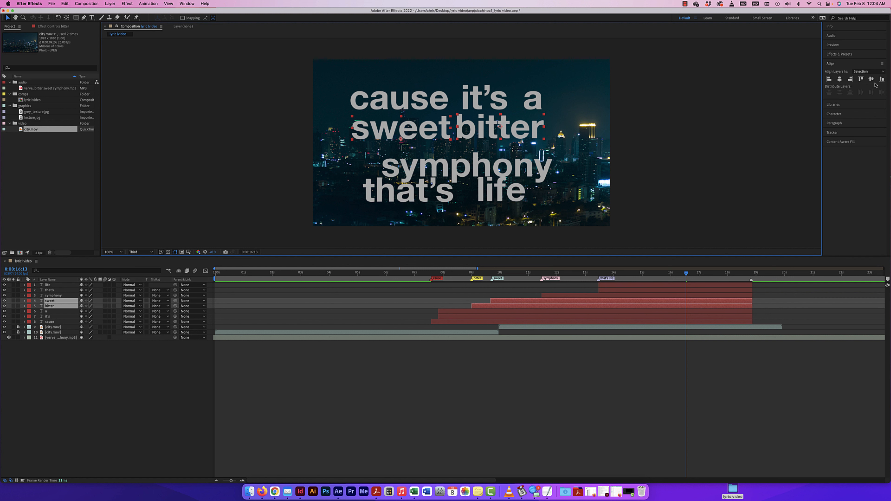
click(882, 79)
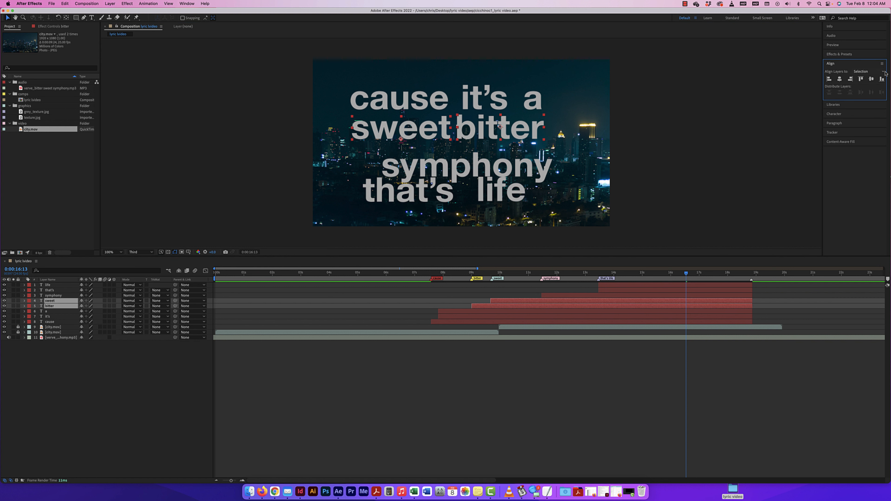
Try aligning "sweet" and "bitter" to the bottom of the composition, undo it, and set alignment back to Selection.
click(875, 73)
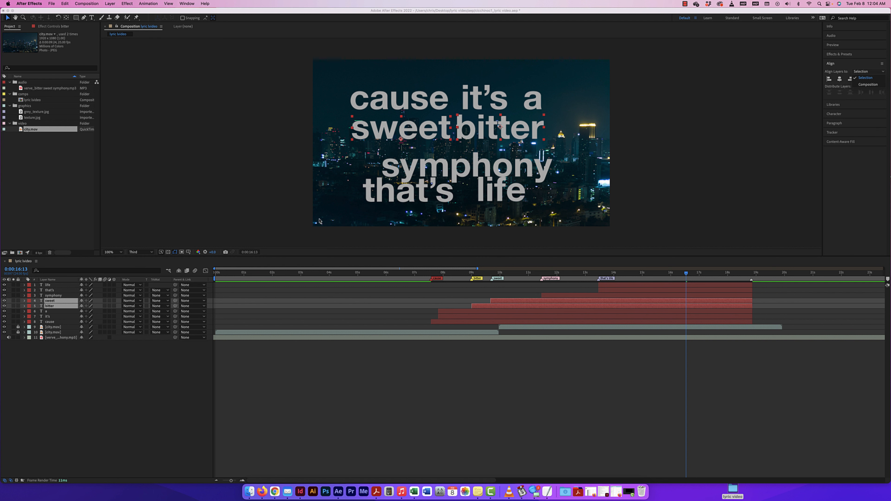
click(868, 85)
click(881, 79)
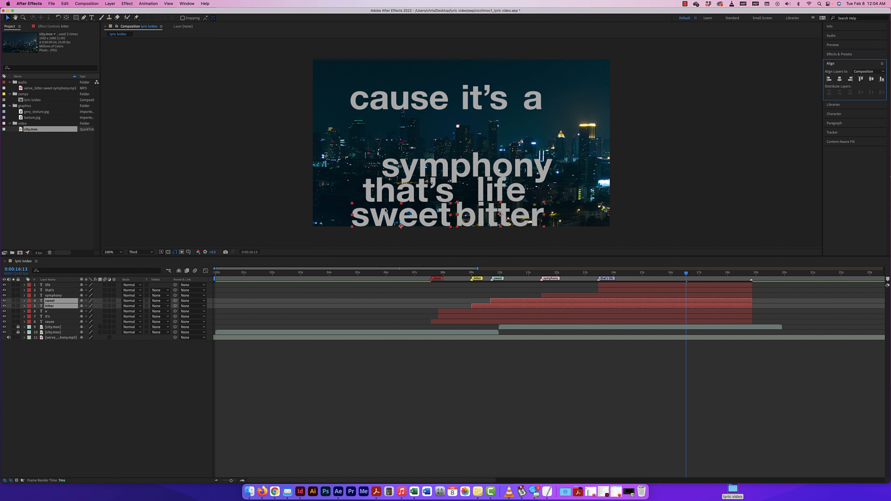
key(super+z)
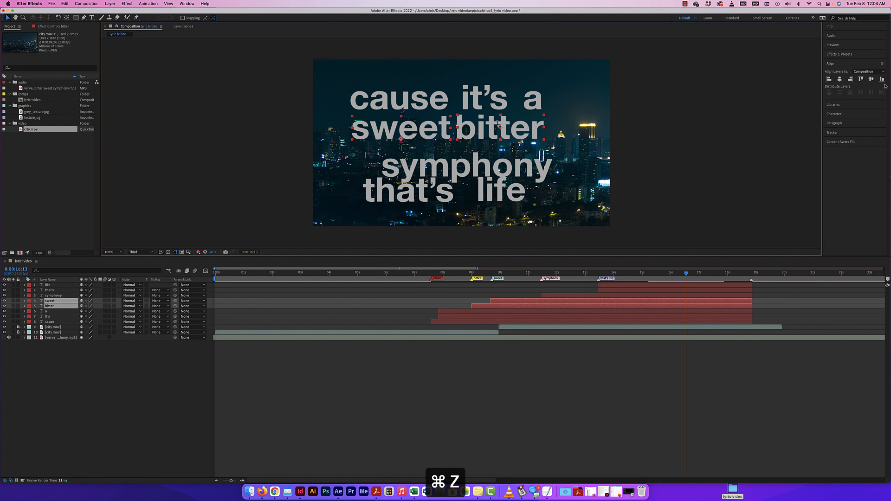
click(868, 72)
click(871, 80)
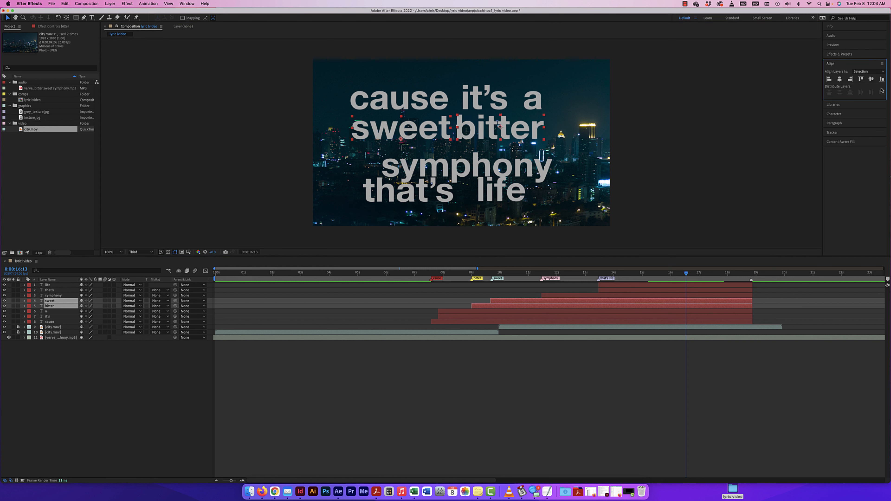
Move "symphony" up under "sweet bitter" and shift "that's" and "life" together slightly down and to the right.
click(479, 164)
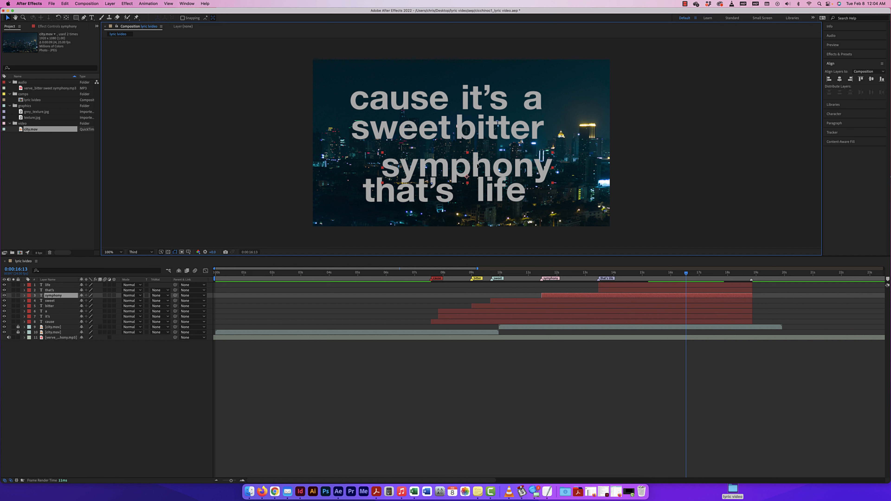
drag(480, 164, 471, 155)
click(456, 194)
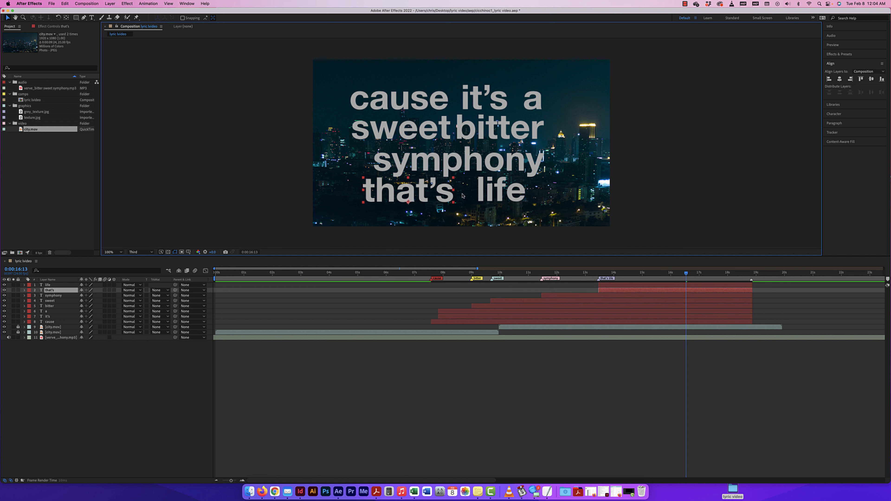
shift+click(481, 197)
drag(481, 197, 486, 200)
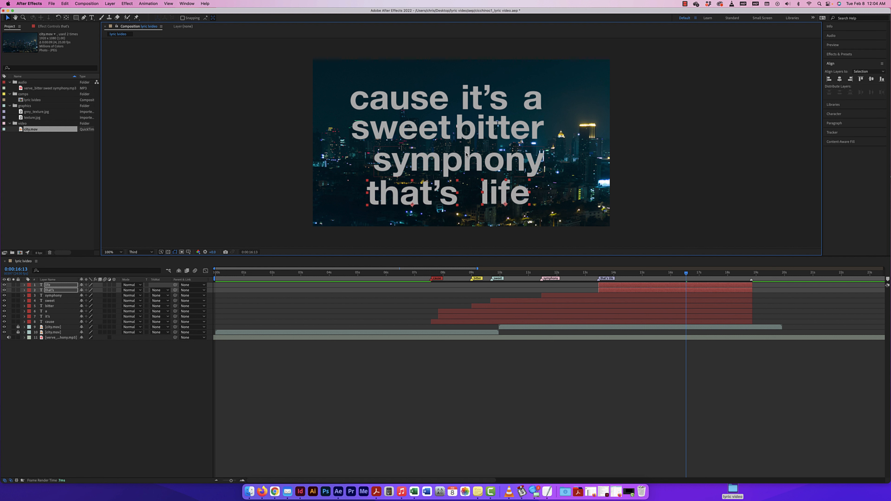
click(466, 154)
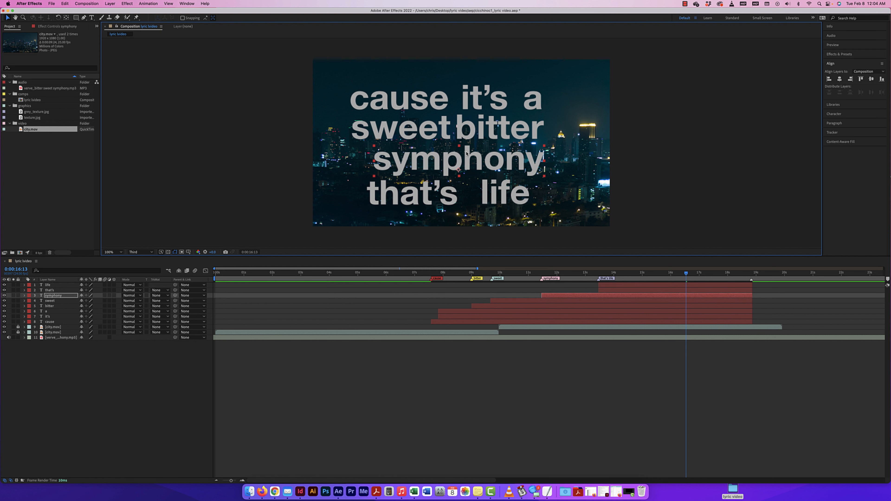
Nudge "it's" slightly to the right between "cause" and "a".
click(532, 101)
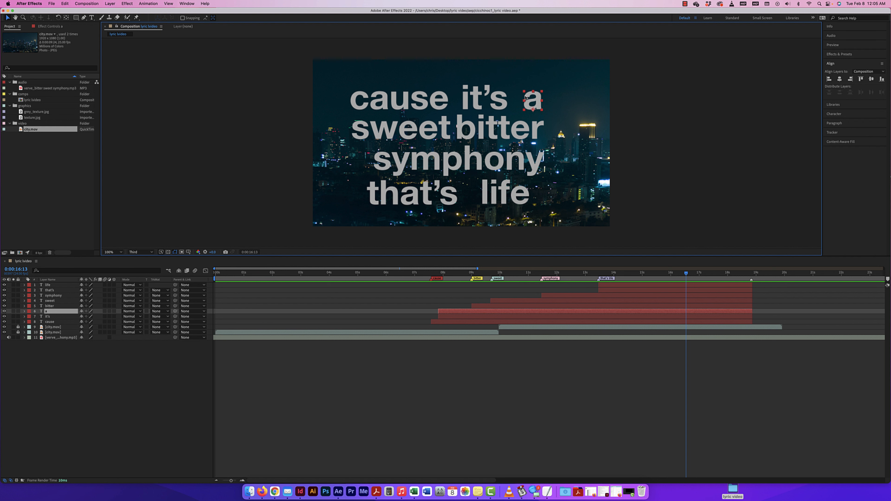
shift+click(501, 102)
shift+click(445, 101)
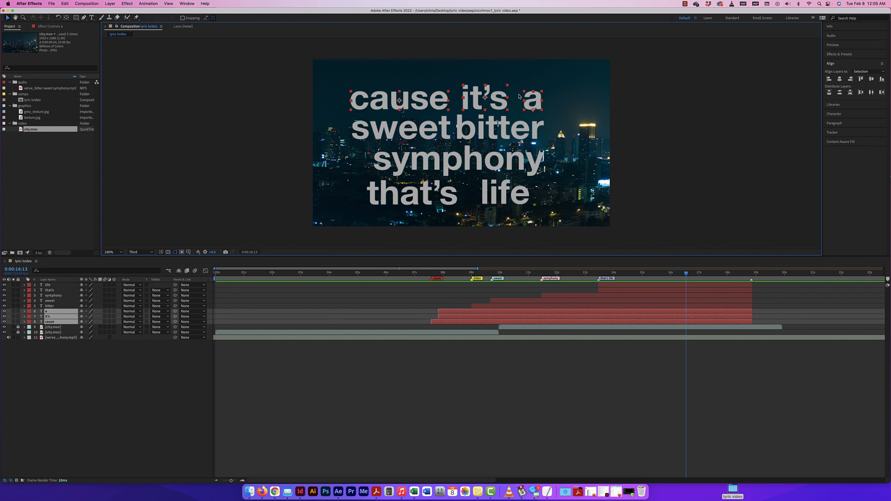
click(514, 108)
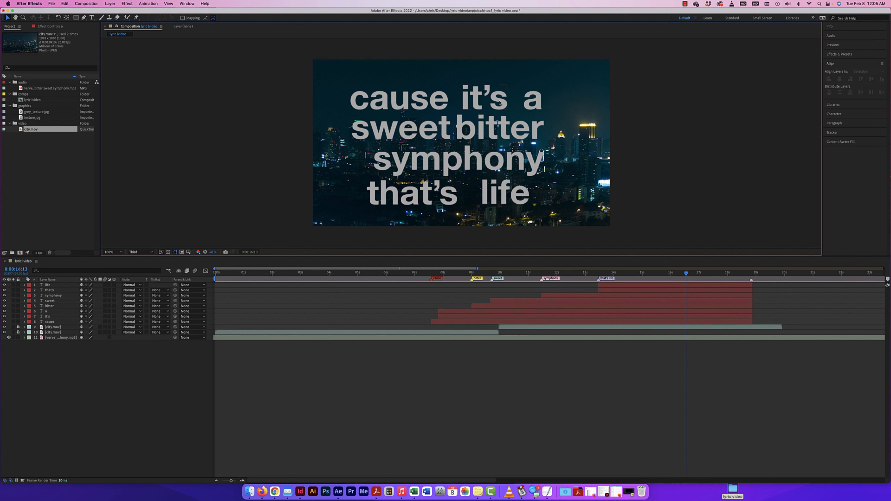
click(500, 103)
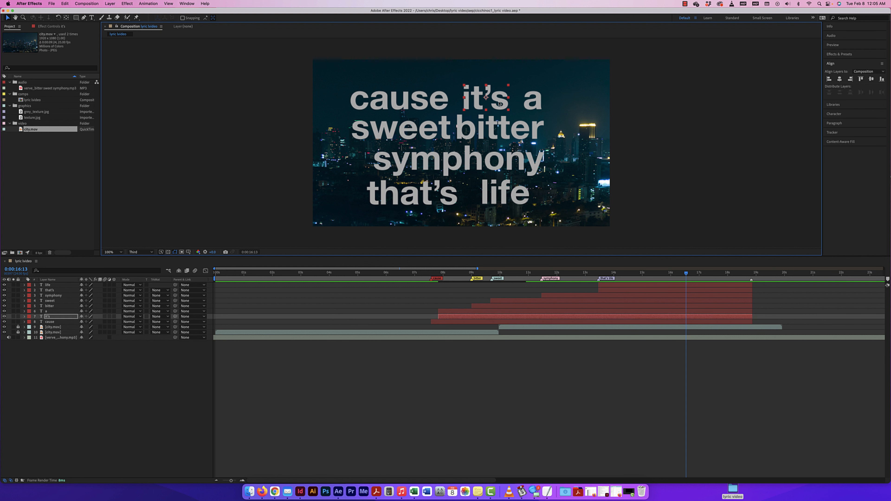
Parent the "it's" and "a" text layers to the "cause" layer with the pick whip.
click(539, 103)
shift+click(500, 103)
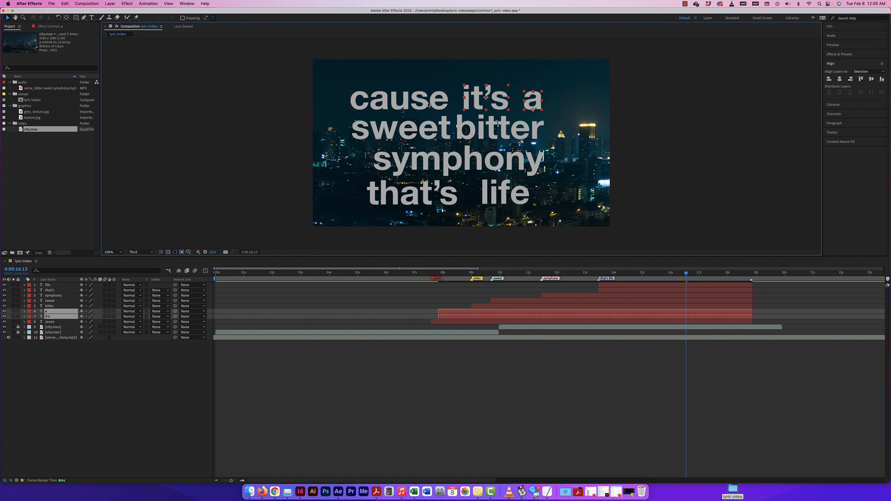
shift+click(433, 108)
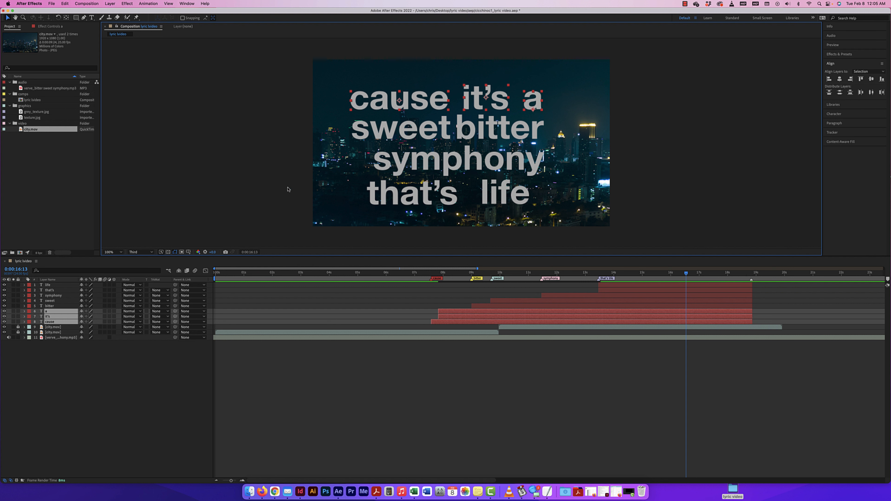
click(65, 319)
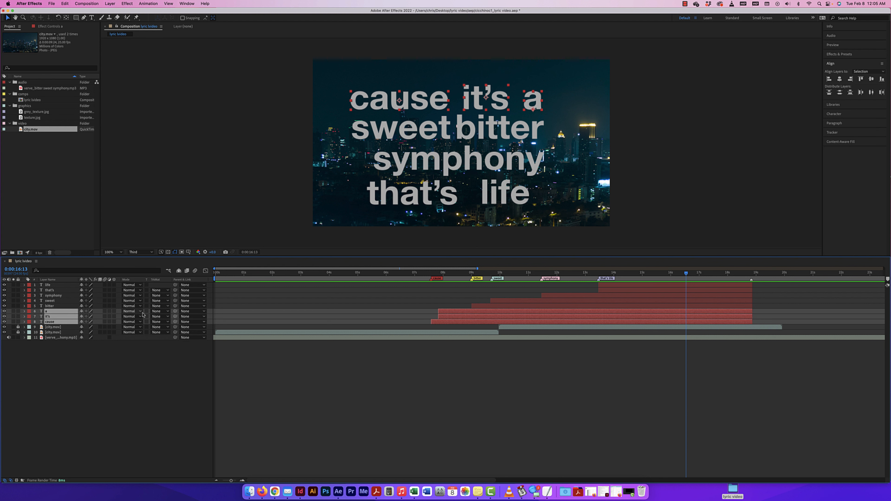
scroll(203, 313, right, 1)
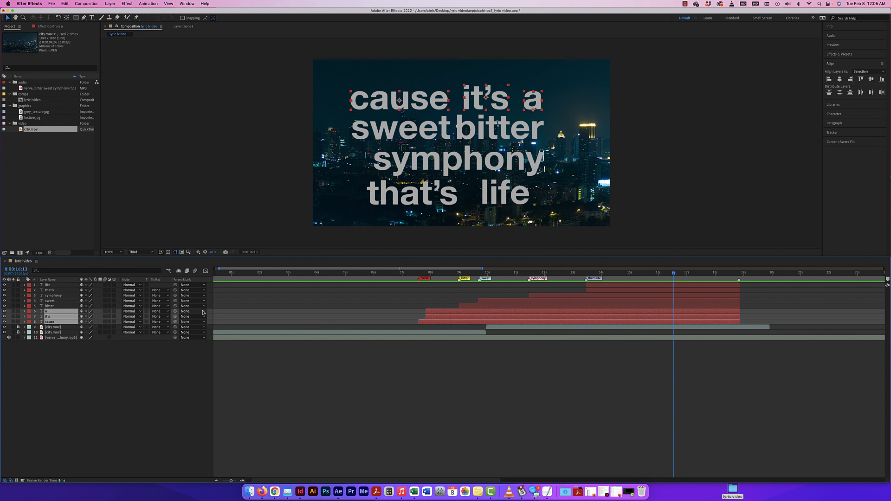
click(58, 329)
click(61, 317)
shift+click(62, 311)
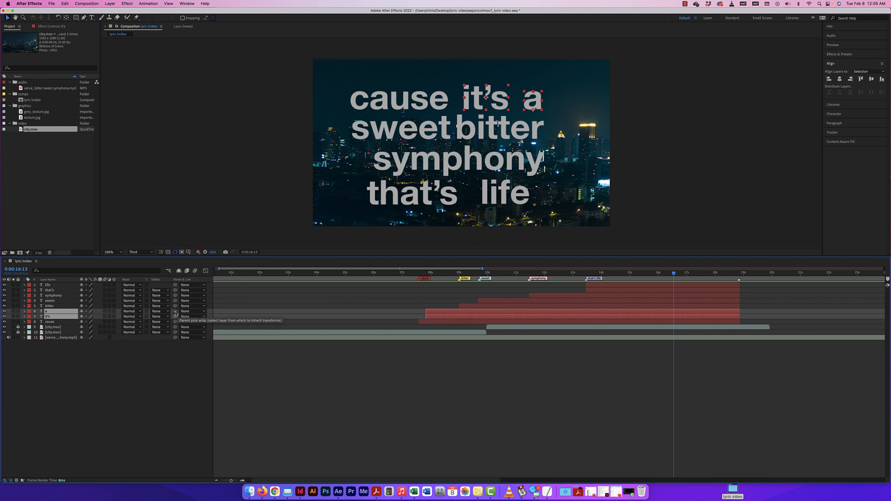
drag(175, 314, 68, 324)
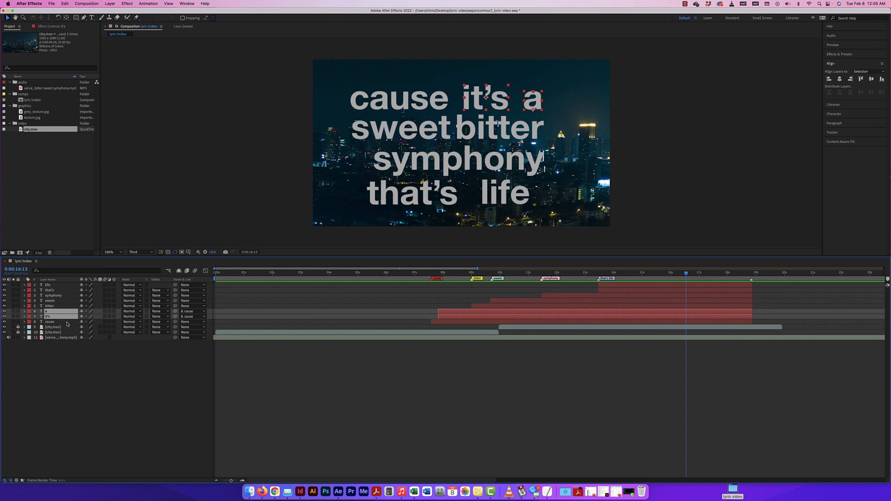
Move the parent word "cause" slightly and scale it up so that "it's" and "a" follow.
click(448, 125)
key(period)
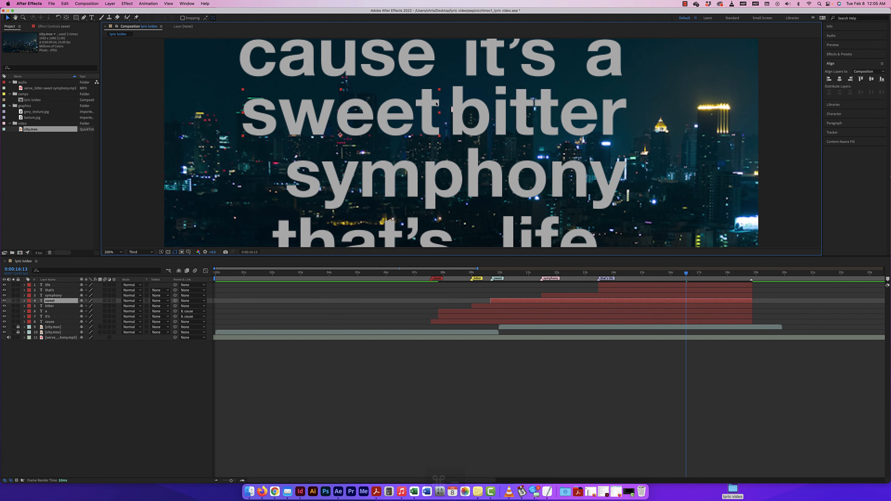
key(super+minus)
mouse_move(436, 103)
mouse_down()
mouse_move(419, 100)
mouse_move(448, 101)
mouse_move(433, 104)
mouse_move(441, 107)
mouse_up()
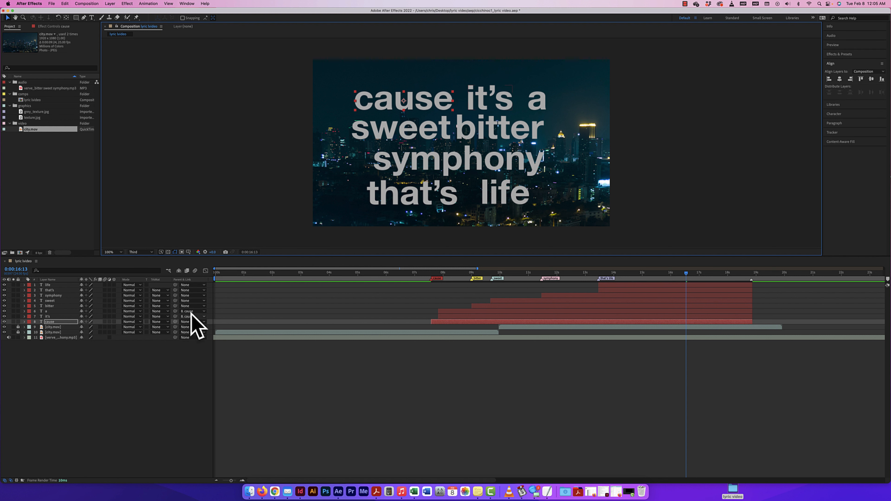
drag(357, 93, 353, 92)
key(super+equal)
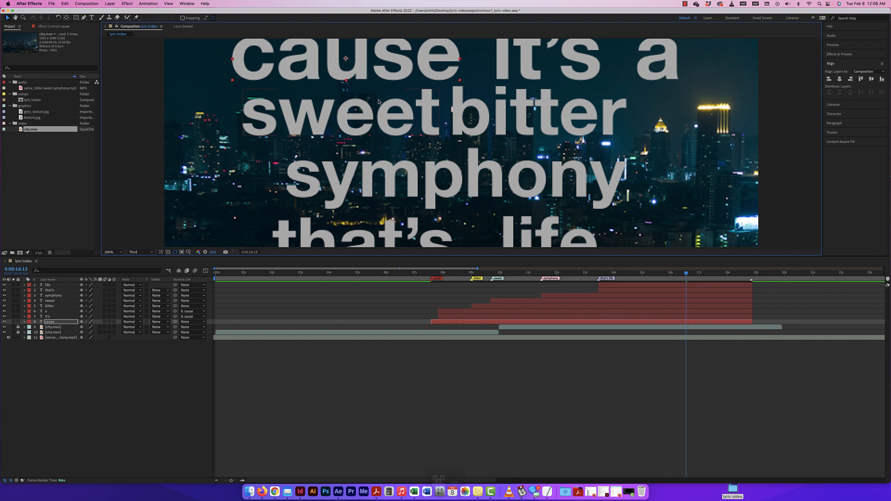
key(super+minus)
drag(410, 112, 415, 107)
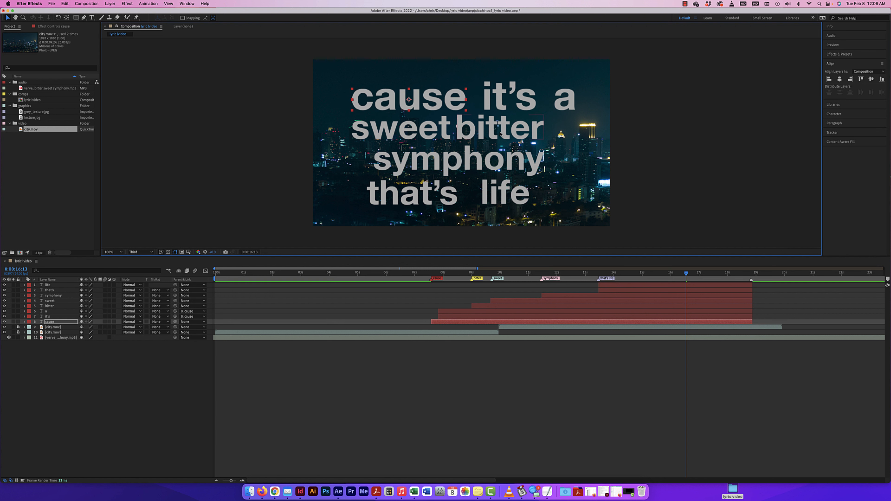
Try scaling up the child word "it's" on its own, and undo the change.
click(503, 96)
click(538, 83)
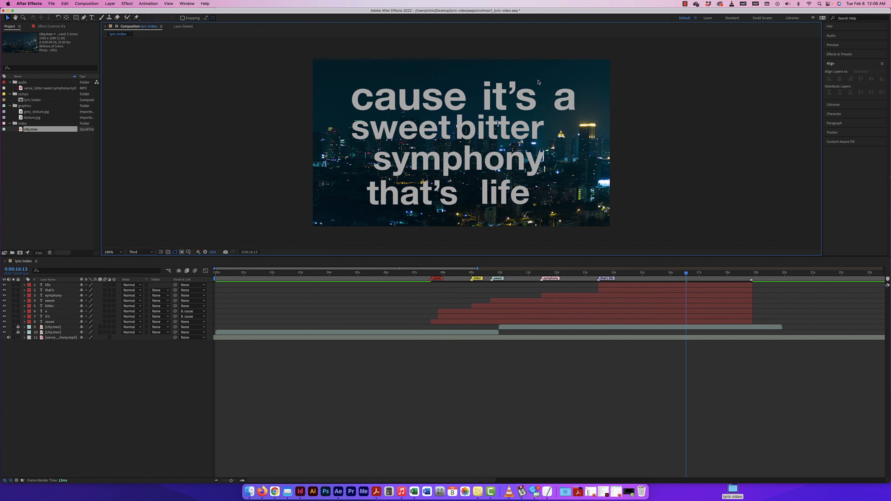
click(528, 95)
drag(537, 82, 538, 81)
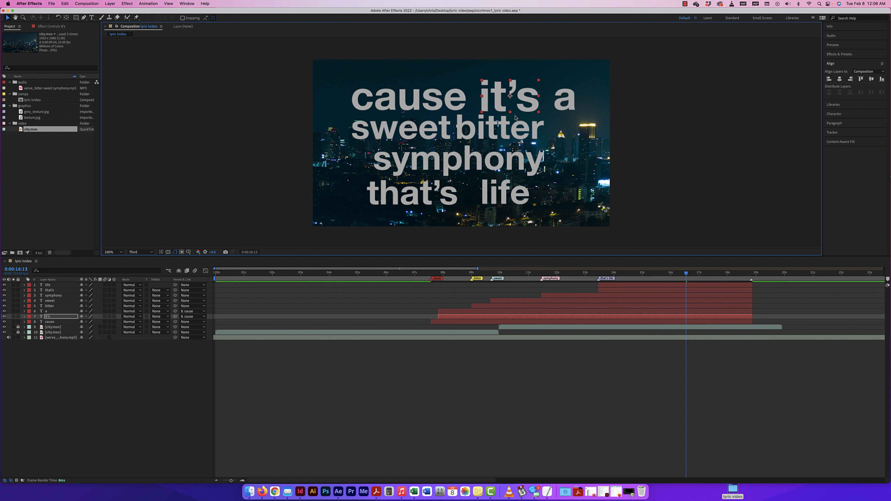
key(super+z)
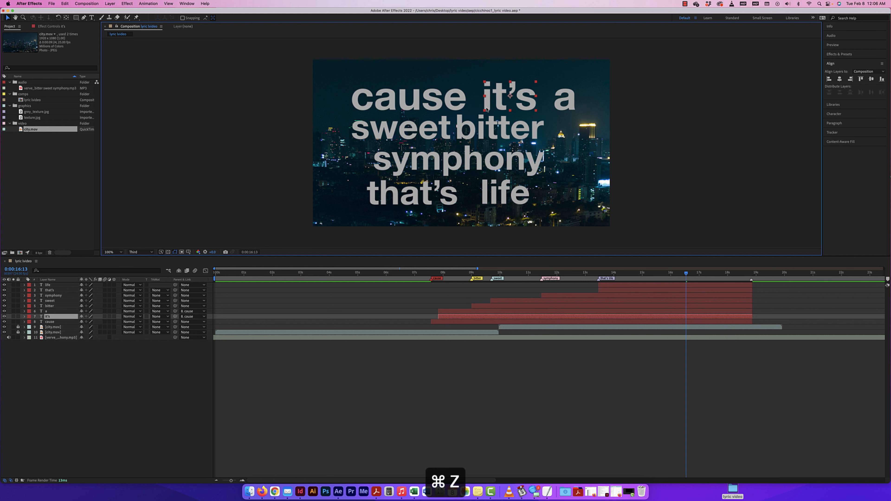
Remove the parenting from the "a" and "it's" layers by setting their parent to None.
click(457, 102)
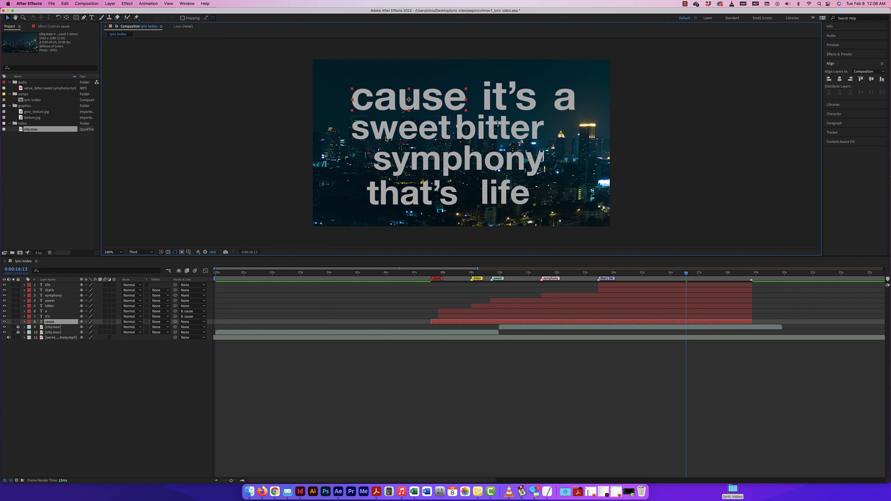
click(52, 313)
shift+click(53, 317)
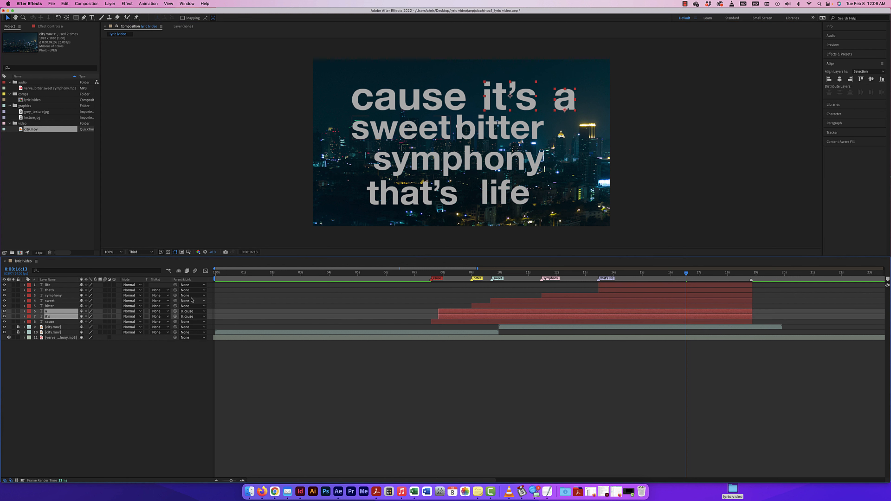
click(192, 312)
click(194, 318)
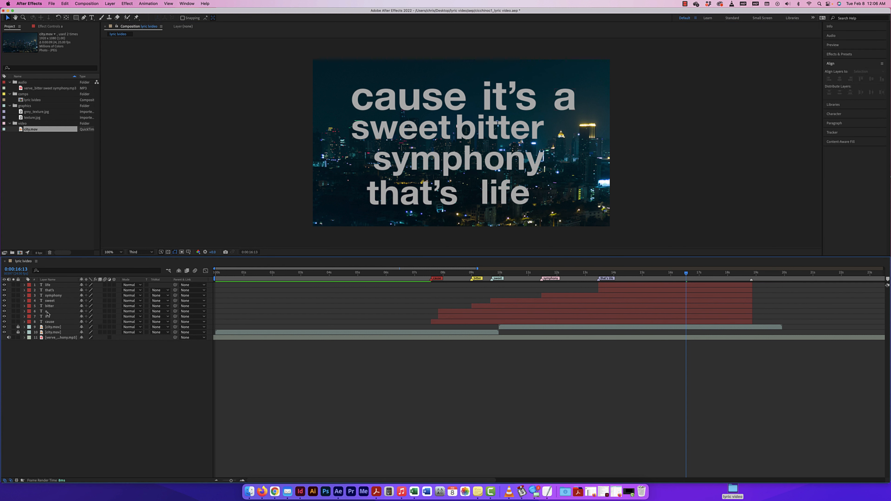
Try parenting the "it's" layer to "cause" from the parent list, and set its parent back to None.
click(192, 316)
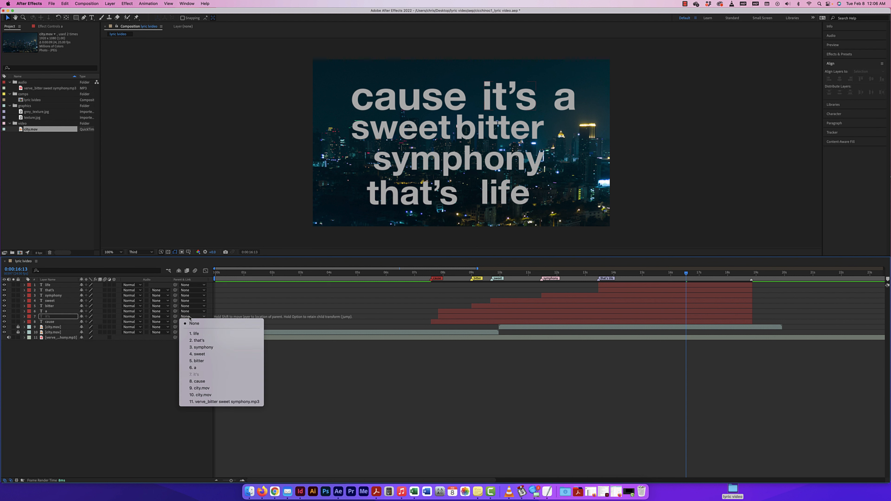
click(197, 381)
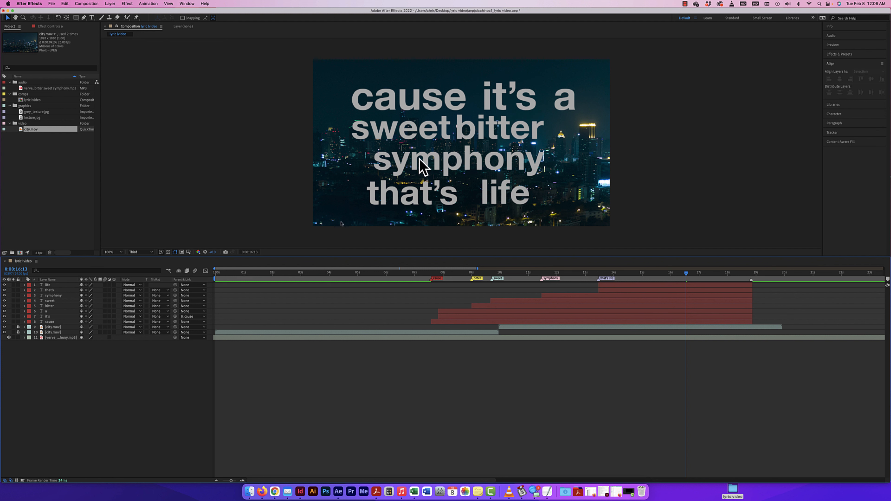
click(195, 317)
click(194, 324)
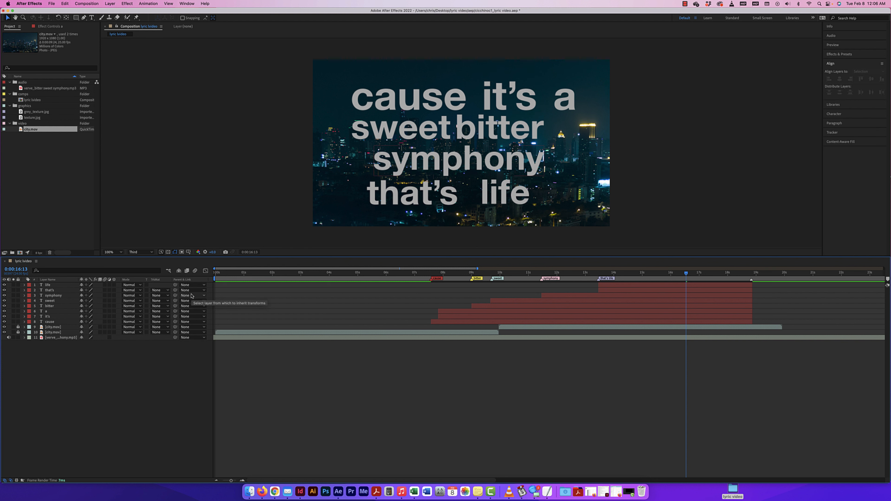
Nudge the word "bitter" to the right to widen the gap after "sweet".
scroll(519, 168, up, 2)
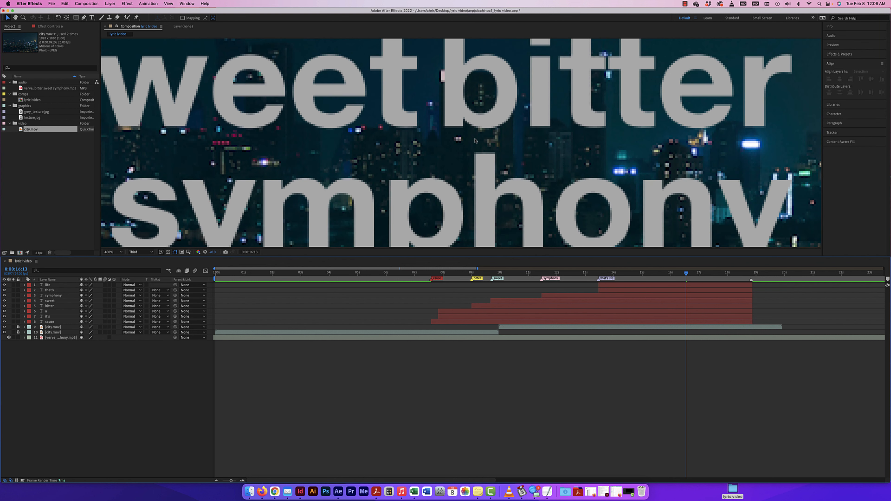
key(super+minus)
key(super+minus)
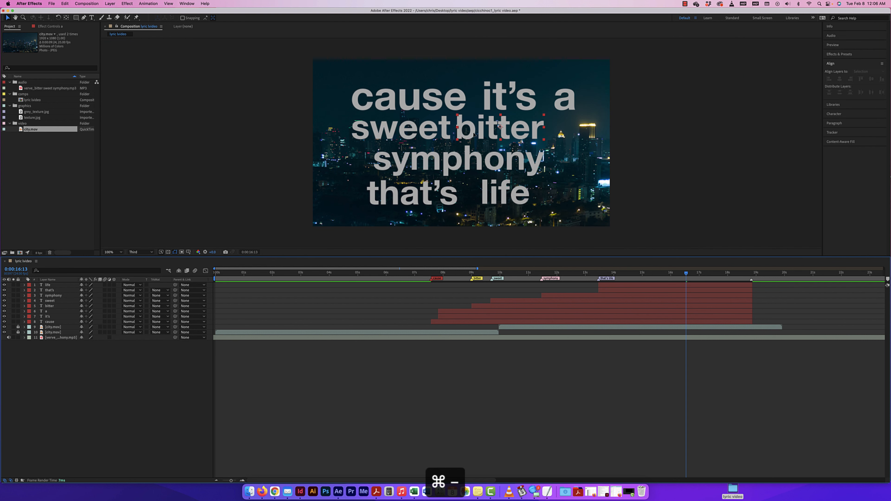
click(474, 133)
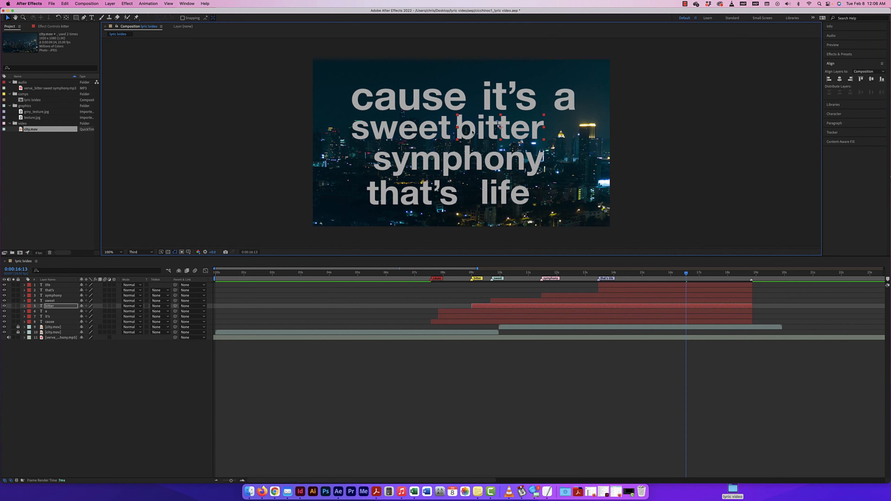
key(shift+Right)
key(shift+Right)
key(shift+Right)
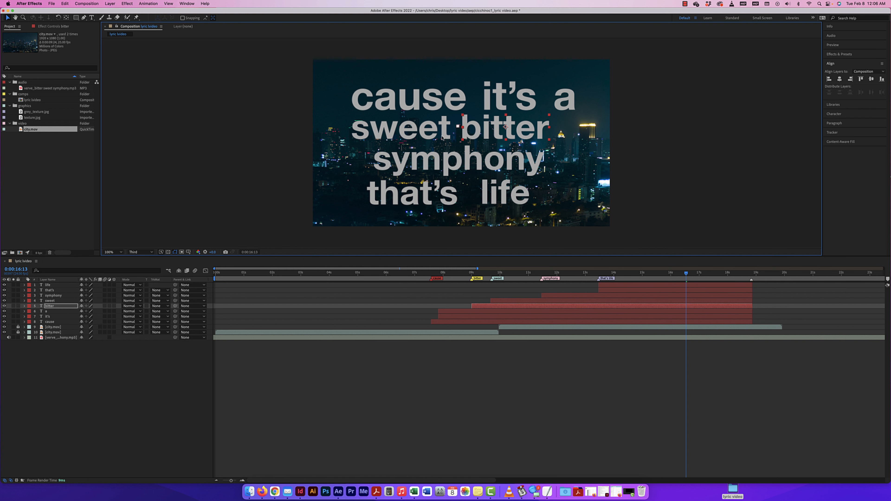
Swap the two words in the second line so that it reads "bitter sweet".
drag(439, 134, 630, 133)
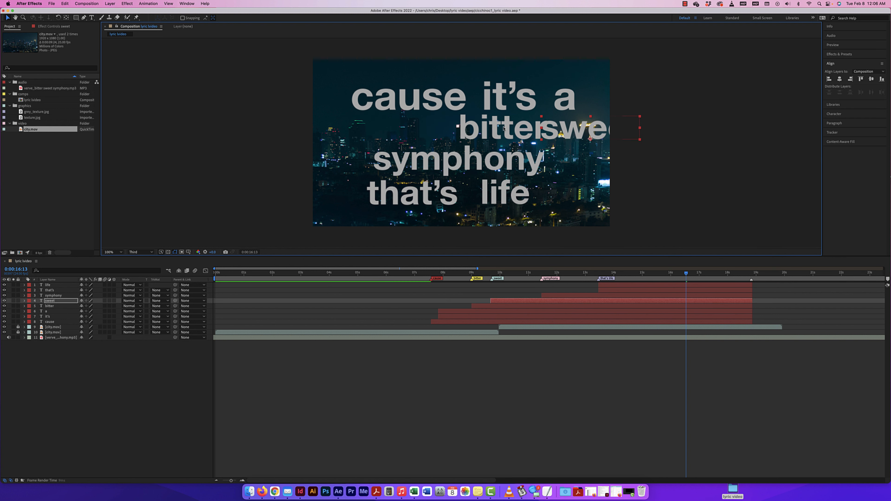
drag(502, 129, 405, 130)
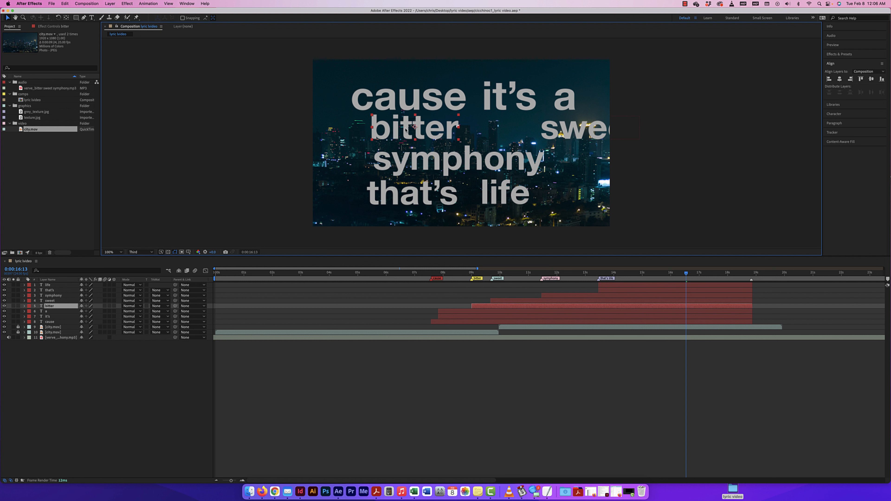
drag(548, 130, 473, 129)
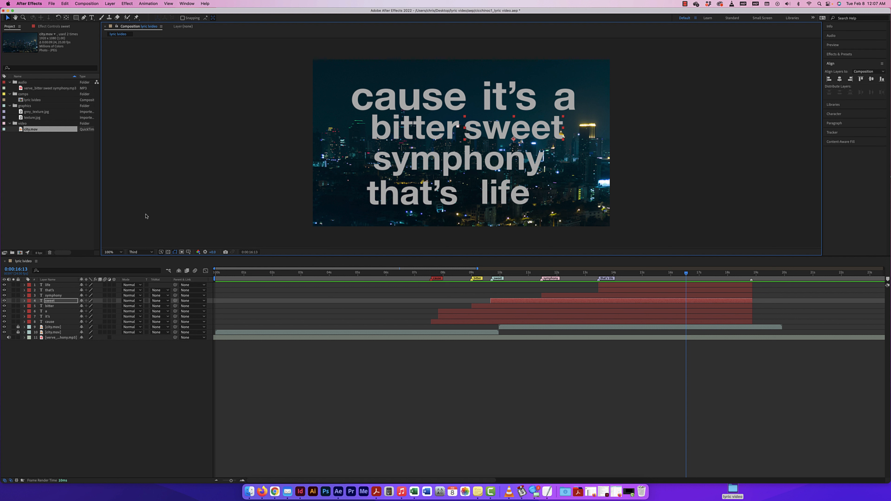
Show the rulers and the Title/Action Safe overlay in the composition view.
key(super+r)
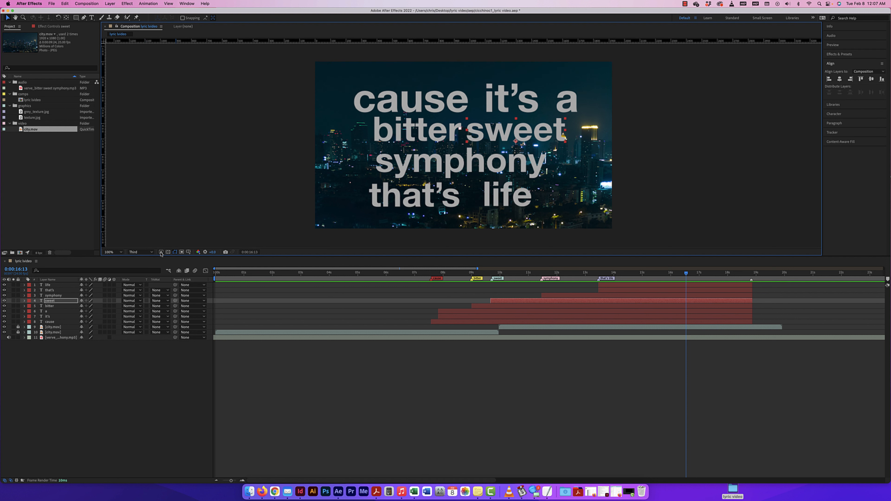
click(188, 252)
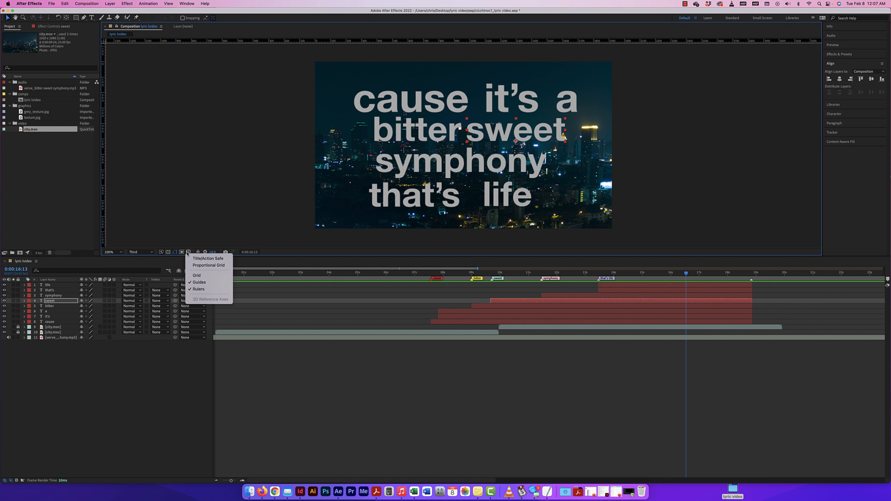
click(204, 260)
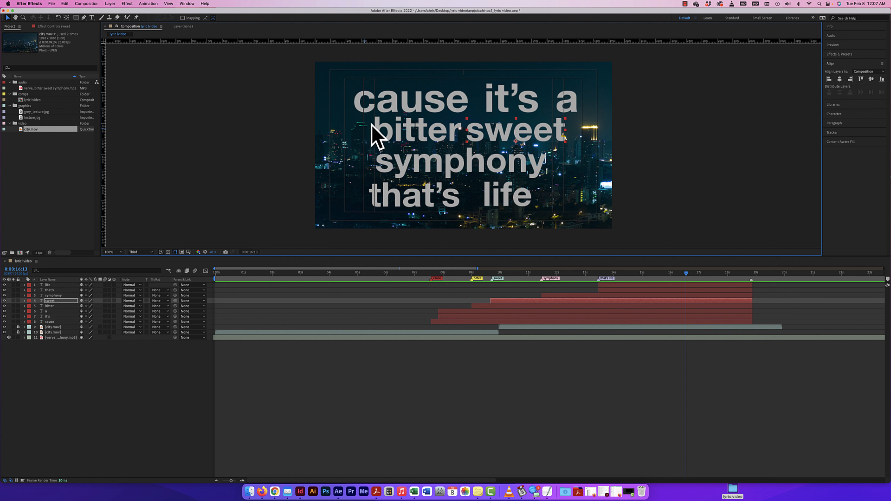
Place vertical guides on the left and right edges of the title-safe area, and toggle the guides off and on.
drag(104, 196, 345, 196)
drag(104, 184, 582, 218)
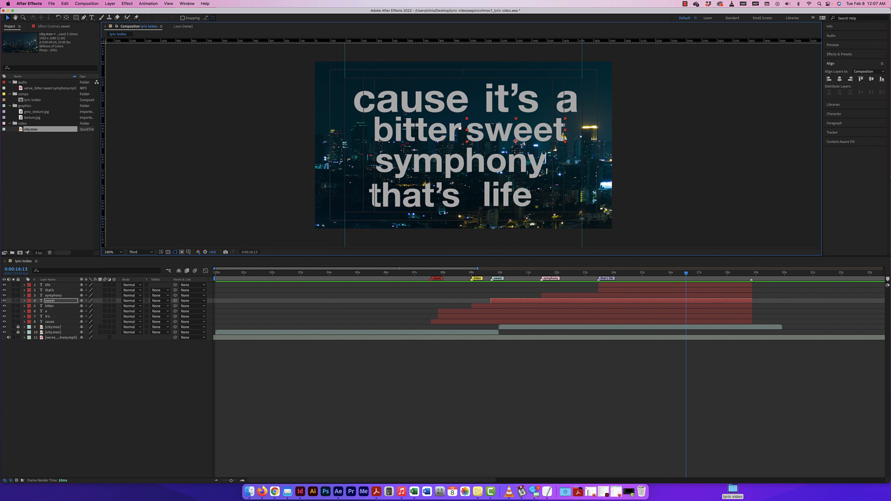
key(super+semicolon)
key(super+semicolon)
key(super+semicolon)
key(super+semicolon)
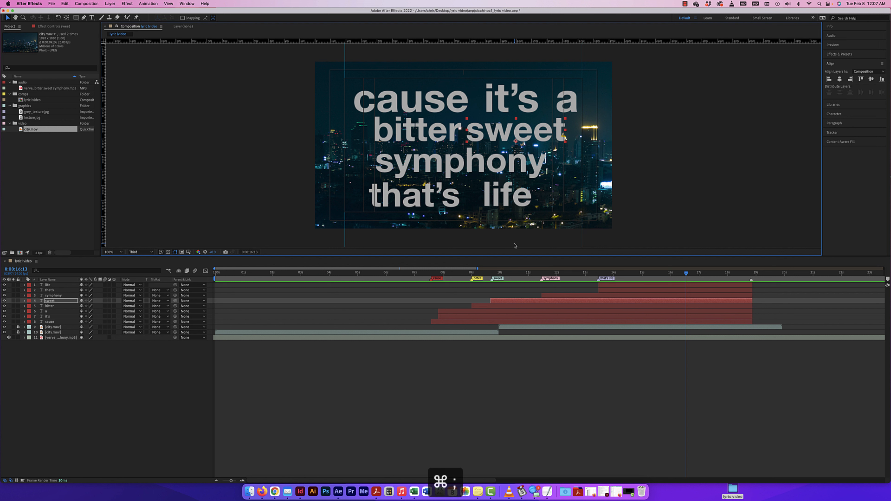
click(169, 3)
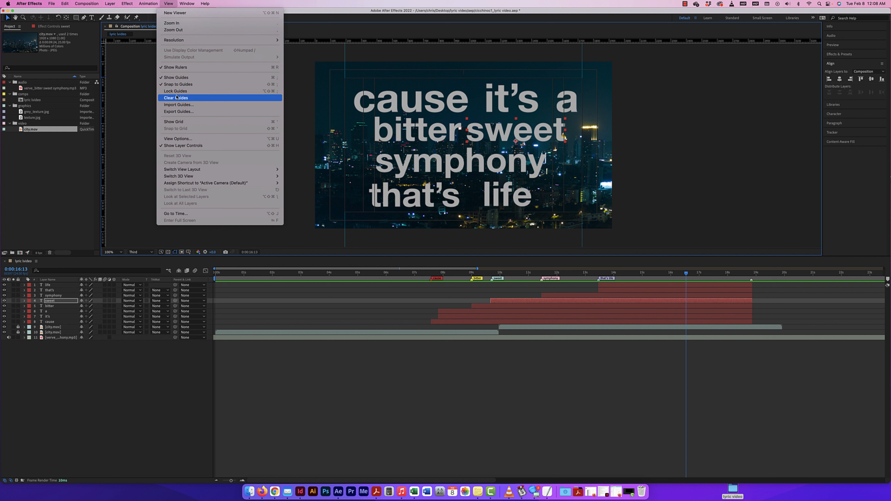
click(290, 116)
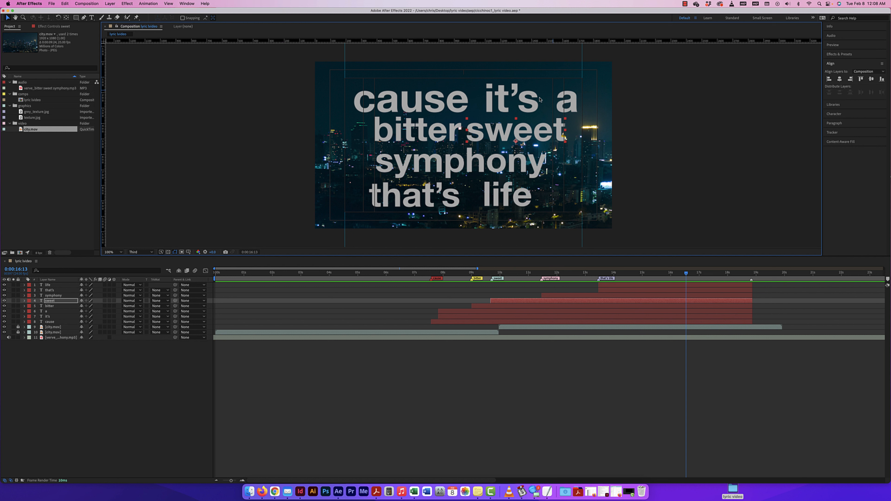
Select the word "cause" and hide the Title/Action Safe overlay, keeping only the guides.
click(433, 101)
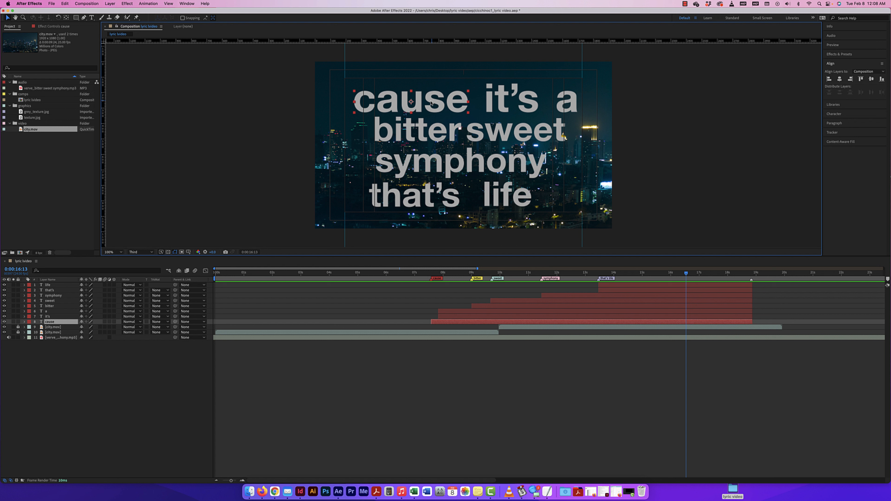
click(188, 252)
click(207, 254)
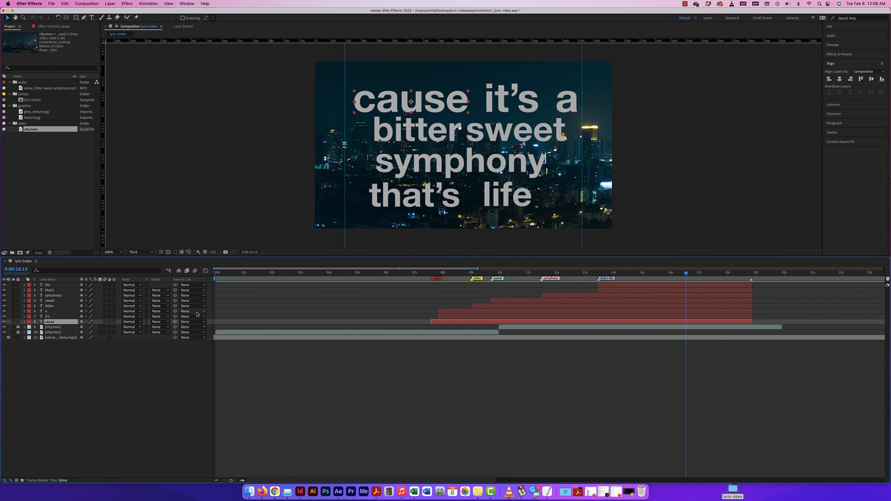
Parent the "it's" and "a" text layers to the "cause" layer with the pick whip.
click(47, 317)
shift+click(46, 312)
drag(175, 317, 50, 322)
Scale up "cause" so that the first line fills the width between the guides, and lock the guides.
drag(409, 110, 399, 108)
key(super+z)
mouse_move(345, 89)
mouse_down()
mouse_move(311, 81)
mouse_move(341, 88)
mouse_up()
click(168, 4)
click(178, 96)
Parent "sweet" to "bitter", and scale and move "bitter" so that the second line spans the guides.
drag(399, 105, 416, 134)
click(480, 136)
click(50, 301)
drag(175, 301, 50, 306)
click(418, 134)
drag(374, 117, 364, 114)
drag(455, 133, 440, 132)
Try several fonts on the word "symphony" and set it in Millerstone DEMO Regular.
double_click(458, 163)
click(860, 92)
scroll(796, 185, down, 5)
click(795, 185)
drag(430, 168, 455, 170)
click(860, 92)
scroll(792, 196, down, 5)
click(791, 150)
click(859, 92)
scroll(802, 175, down, 5)
click(802, 177)
Enlarge the script word "symphony" and move it up under the "bitter sweet" line.
click(8, 18)
drag(359, 200, 341, 204)
drag(453, 172, 456, 164)
Move the words "that's" and "life" closer together and centre them below "symphony".
click(418, 196)
shift+click(505, 197)
mouse_move(506, 197)
mouse_down()
mouse_move(512, 203)
mouse_move(499, 203)
mouse_up()
shift+click(423, 202)
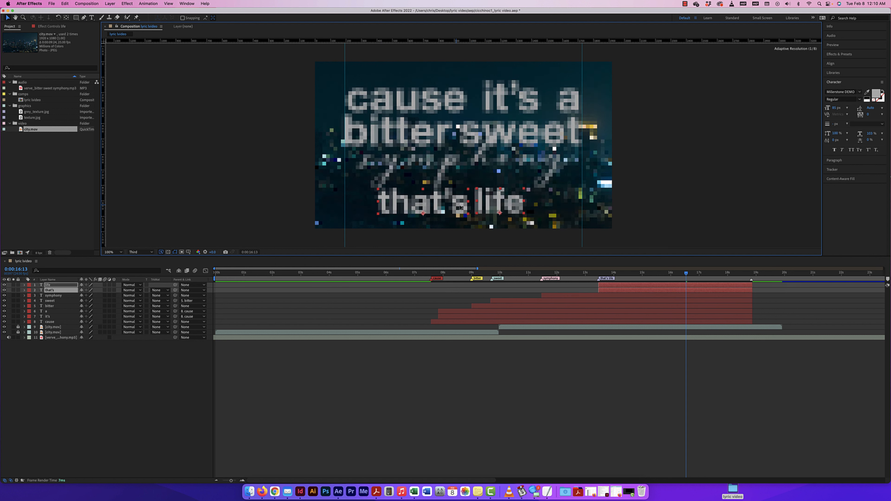
Remove the parenting from the "sweet", "a" and "it's" layers by setting their parent to None.
click(198, 302)
click(197, 308)
click(196, 312)
click(197, 318)
Change the text fill colour of the word "symphony" to a golden orange.
double_click(458, 163)
click(876, 93)
click(589, 277)
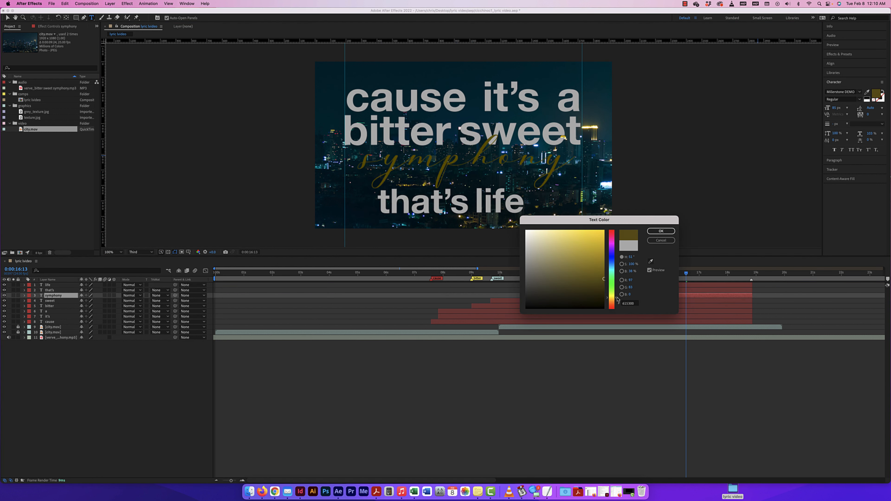
drag(589, 277, 599, 257)
drag(614, 298, 615, 301)
key(Return)
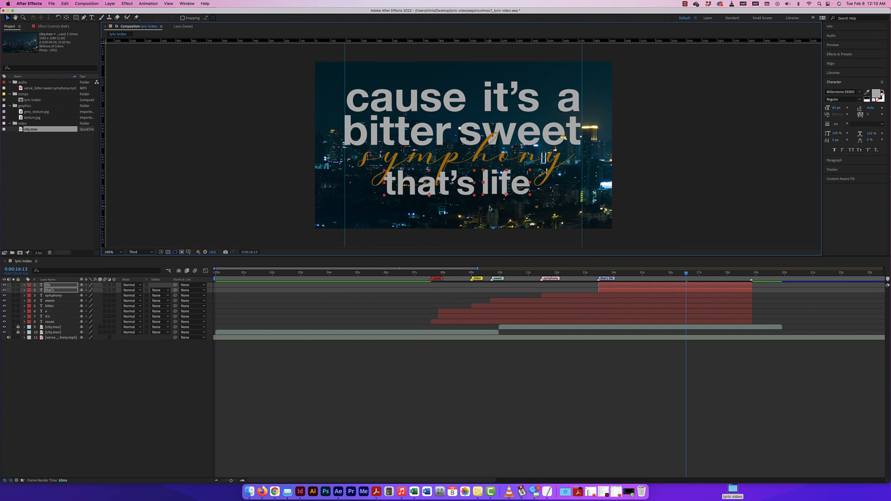
Select all the text layers and nudge them down slightly together, and deselect them.
shift+click(49, 322)
key(shift+Down)
key(shift+Down)
click(670, 193)
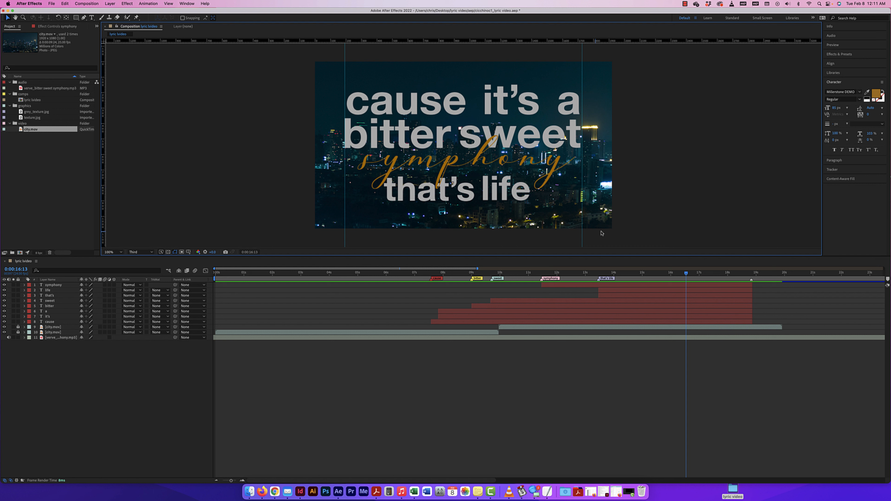
Move the playhead to 0:00:07:08, zoom the timeline in slightly and reveal the audio layer's waveform.
drag(686, 273, 424, 274)
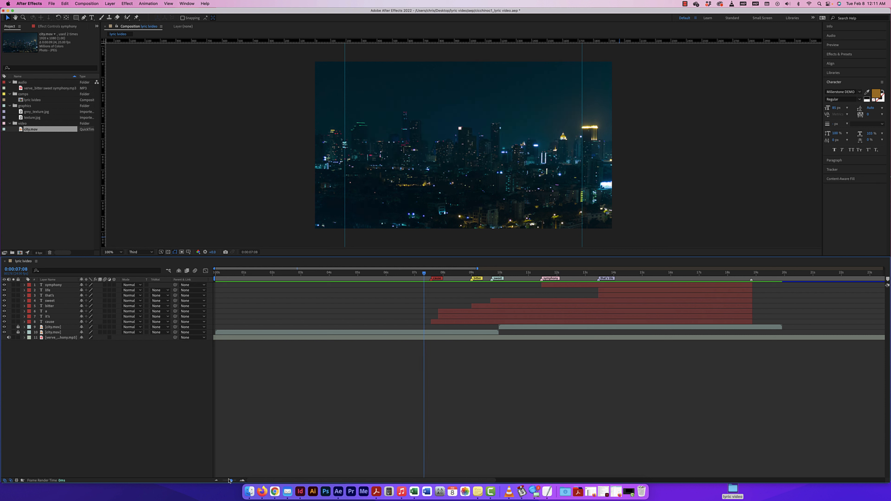
drag(231, 481, 232, 481)
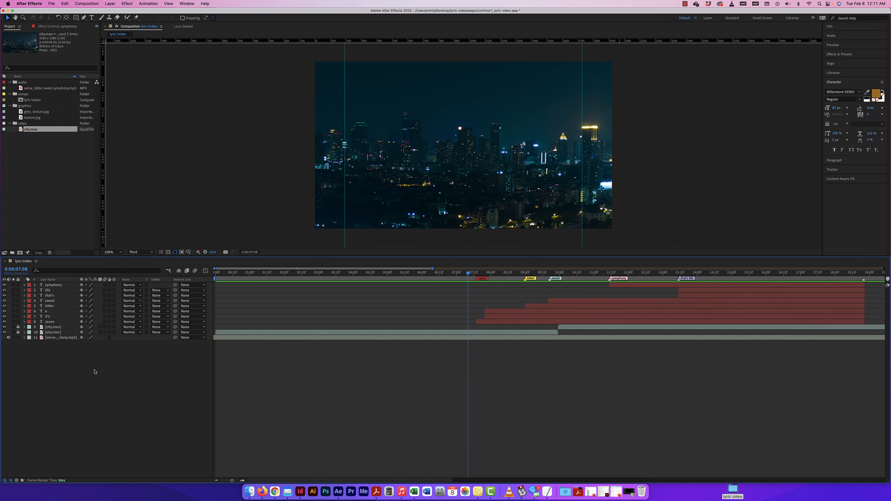
click(24, 338)
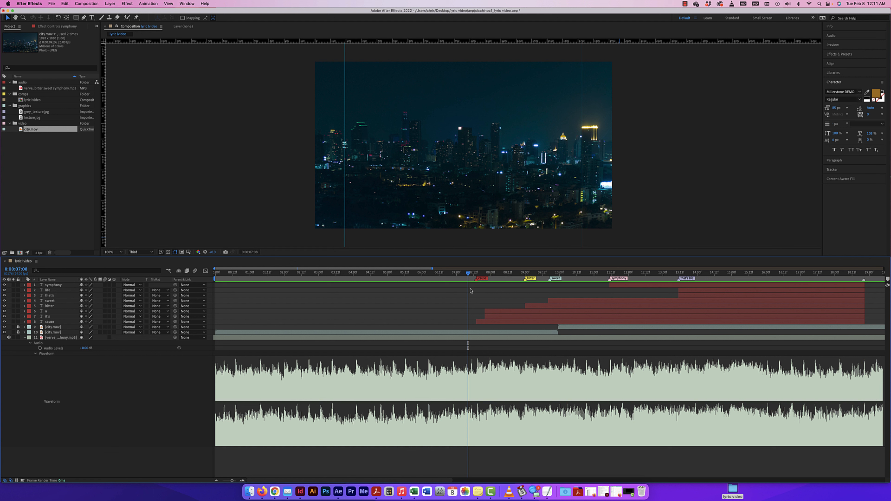
Preview the opening words against the song and trim the starts of "it's" and "a" to begin a little later.
key(space)
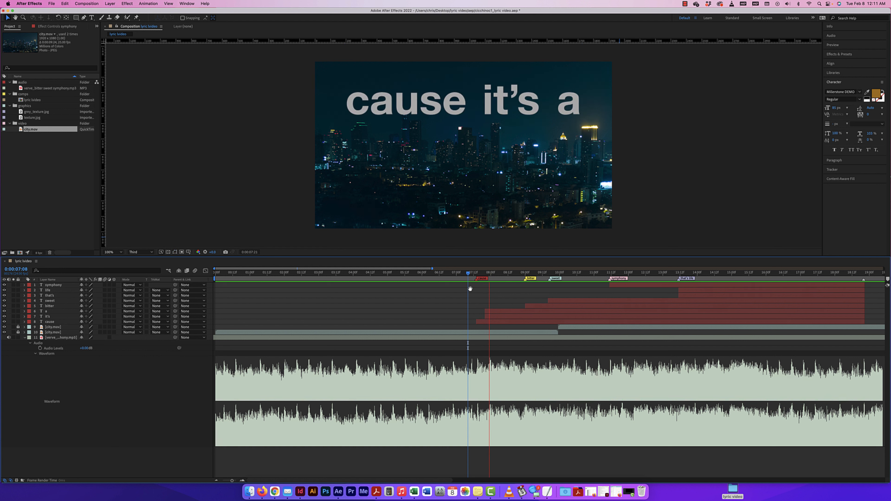
key(space)
drag(492, 273, 421, 273)
key(space)
key(space)
drag(477, 322, 494, 312)
Replay the opening and trim the start of the "cause" layer slightly later.
drag(495, 273, 467, 277)
key(space)
key(space)
drag(479, 322, 481, 322)
Replay the first line and trim the start of the "a" layer later to match the vocal.
drag(505, 273, 464, 273)
key(space)
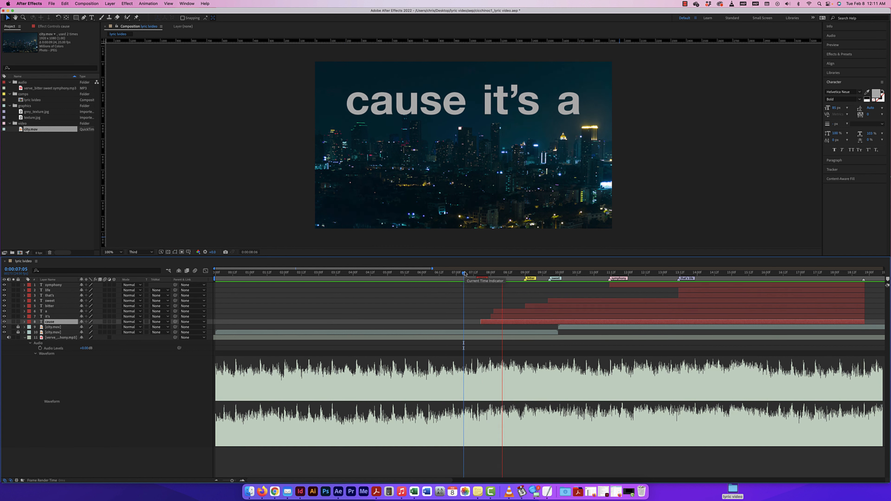
key(space)
drag(494, 311, 502, 311)
Play the lyrics again and extend the start of the "bitter" layer slightly earlier.
drag(516, 273, 462, 274)
key(space)
key(space)
drag(525, 306, 523, 306)
Replay the lyrics from 0:00:07:11 and trim the start of "life" so that it follows "that's".
drag(548, 273, 473, 279)
key(space)
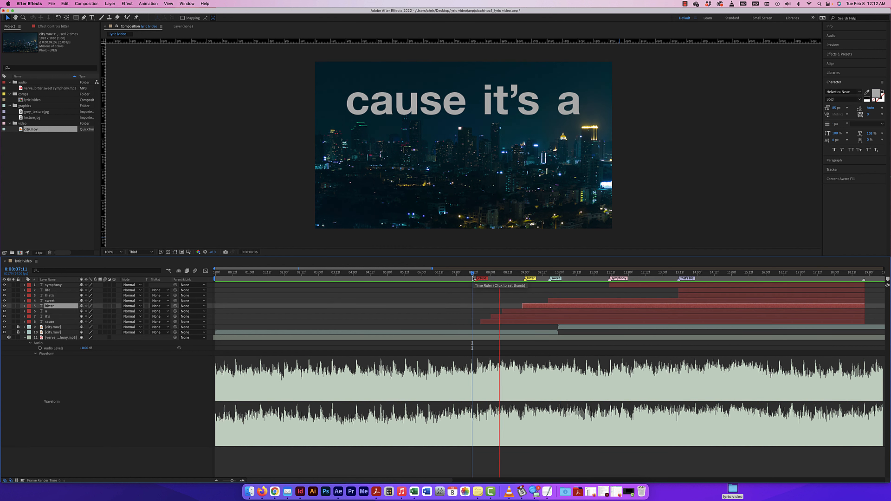
key(space)
drag(679, 291, 473, 275)
key(space)
key(space)
key(space)
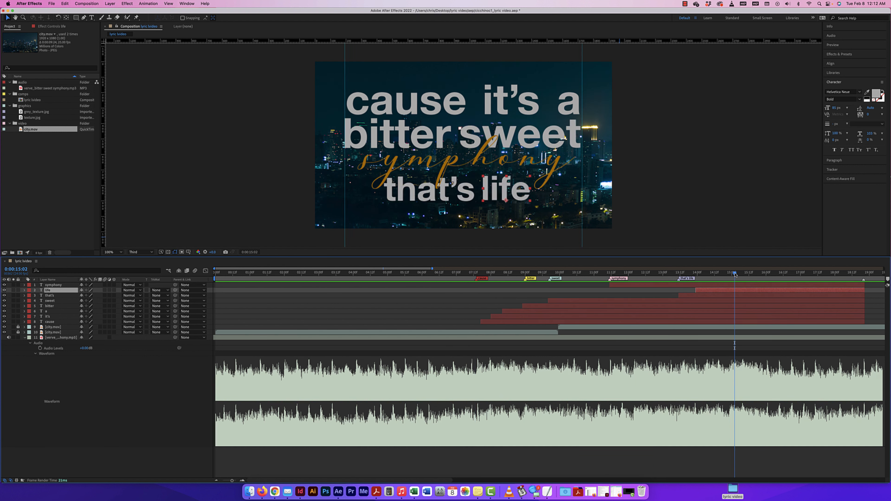
Scrub and play through the lyric section to review the word timing, returning the playhead to 0:00:07:05.
drag(735, 274, 458, 273)
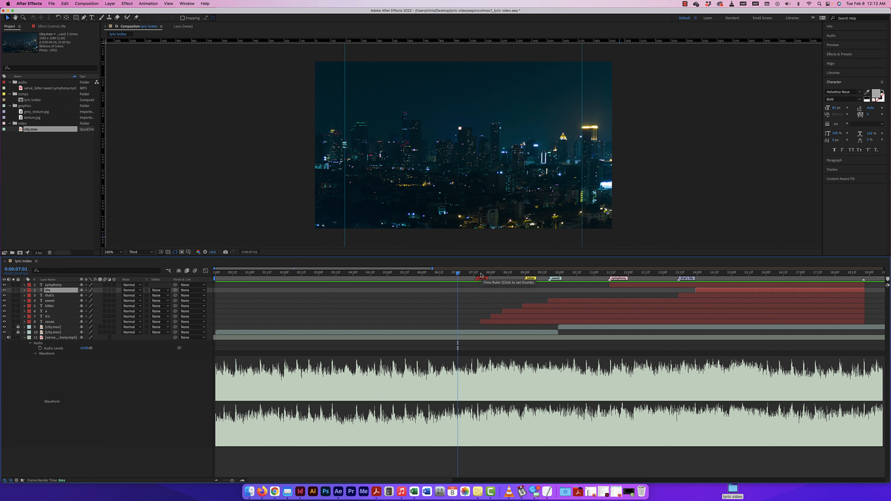
key(space)
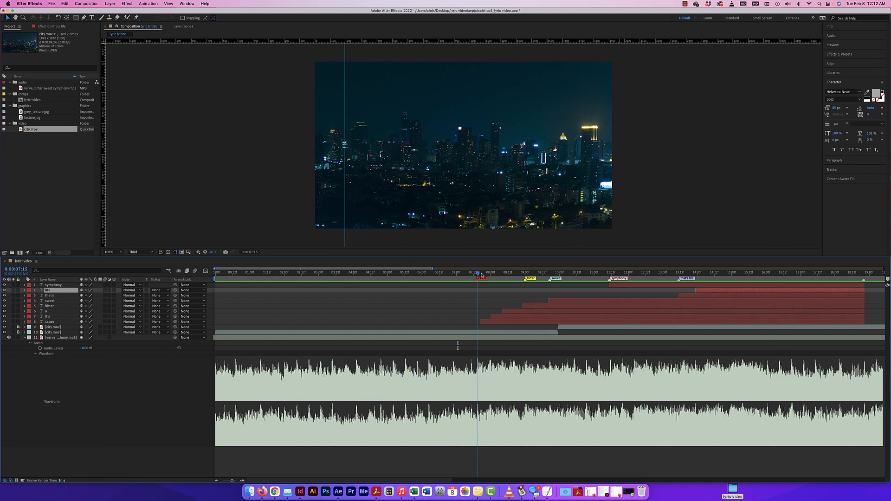
mouse_move(457, 273)
mouse_down()
mouse_move(650, 275)
mouse_move(353, 274)
mouse_move(476, 273)
mouse_up()
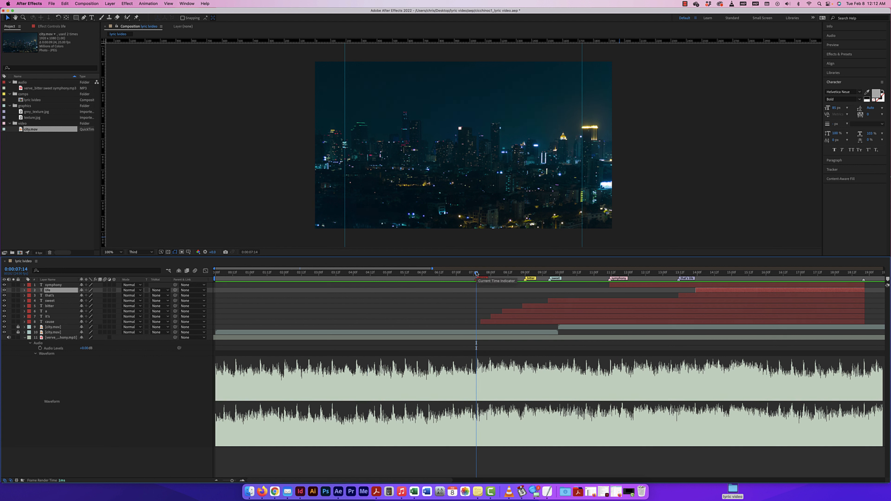
drag(476, 273, 634, 274)
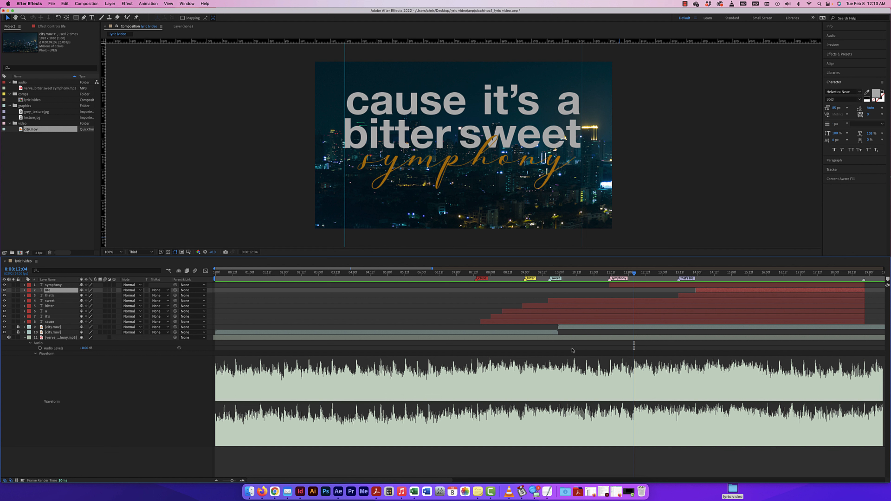
drag(634, 275, 464, 275)
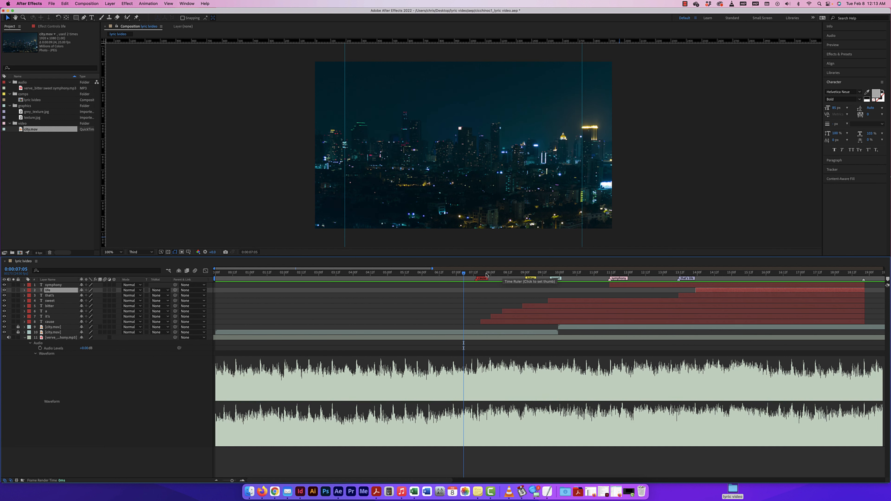
Save the project and scrub through the lyric section to review when each word appears.
key(super+s)
drag(460, 274, 743, 279)
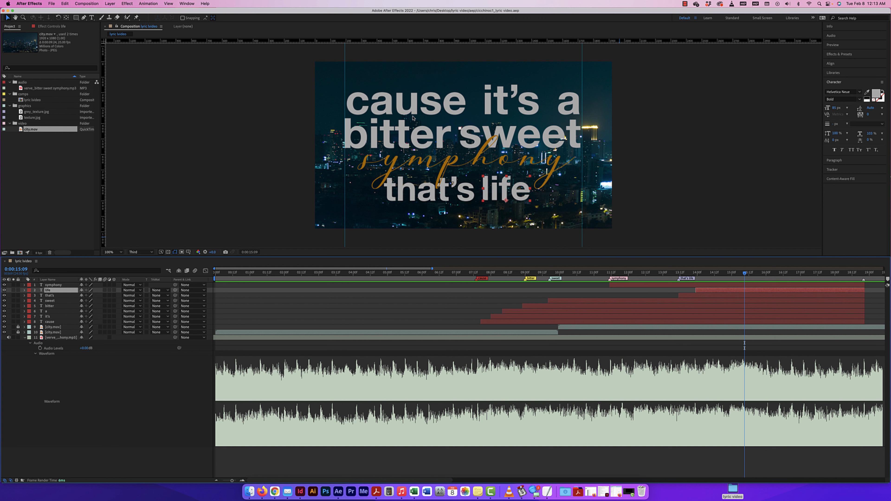
key(super+equal)
key(super+minus)
drag(746, 274, 612, 271)
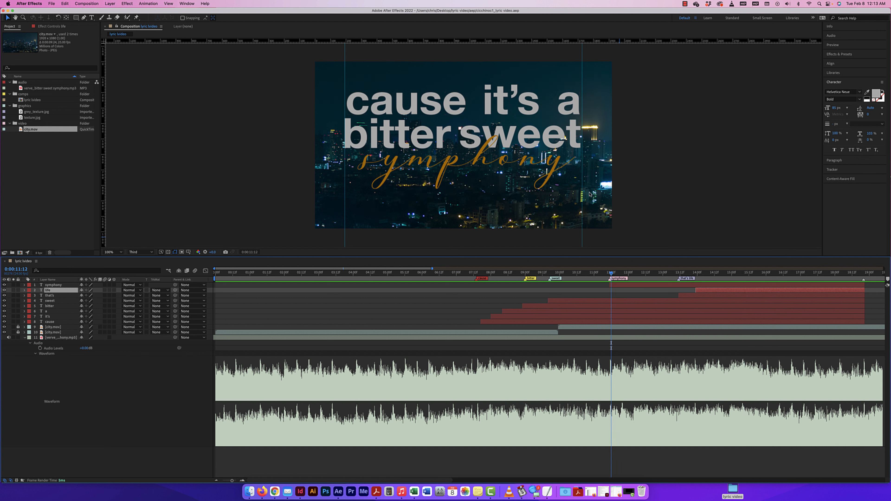
drag(613, 276, 484, 278)
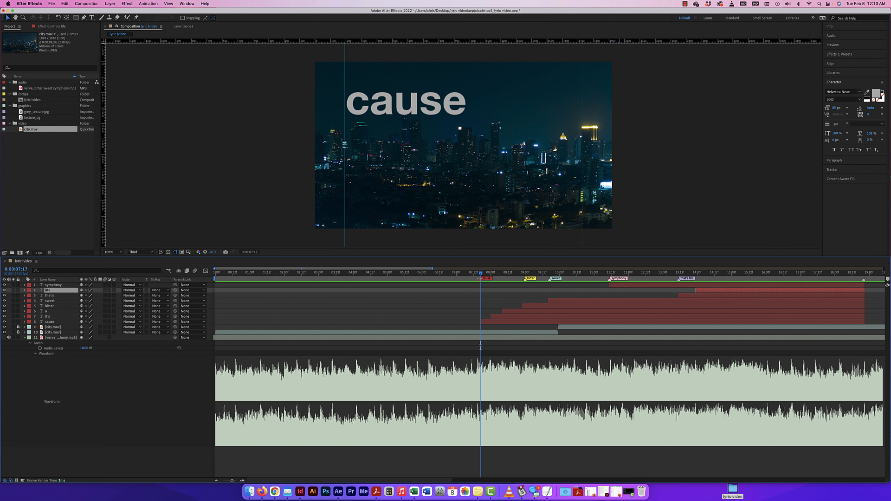
drag(481, 276, 522, 279)
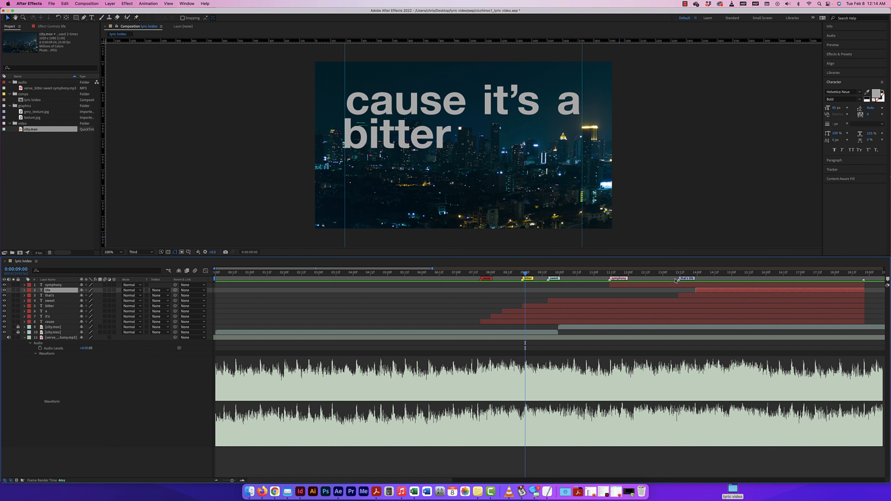
drag(679, 280, 677, 280)
Expand the "cause", "it's" and "a" text layers and add a Blur text animator to "cause".
click(24, 322)
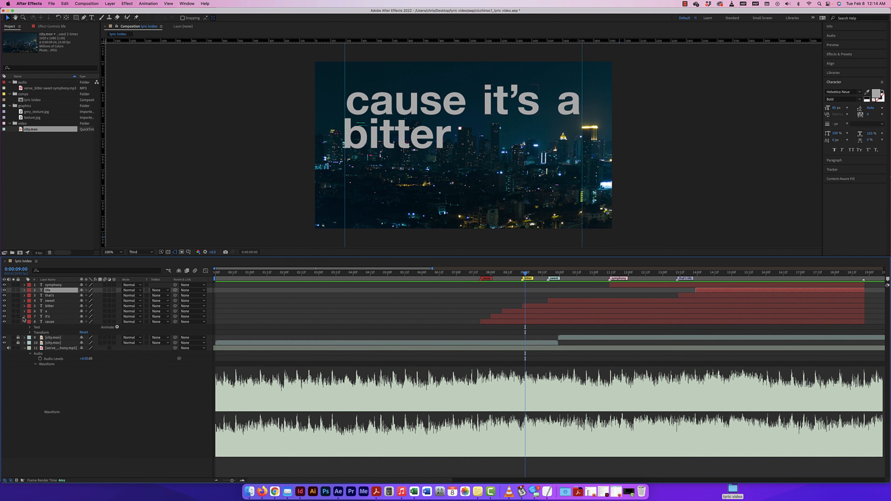
click(24, 316)
click(25, 311)
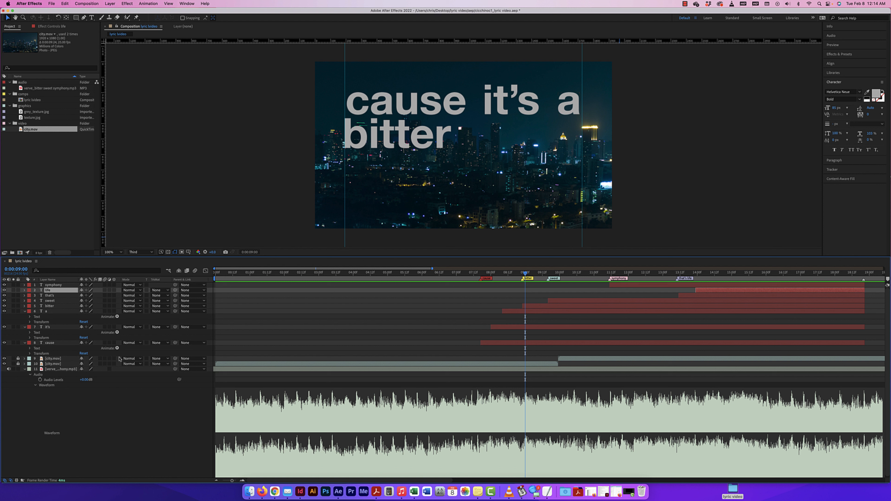
scroll(116, 356, right, 2)
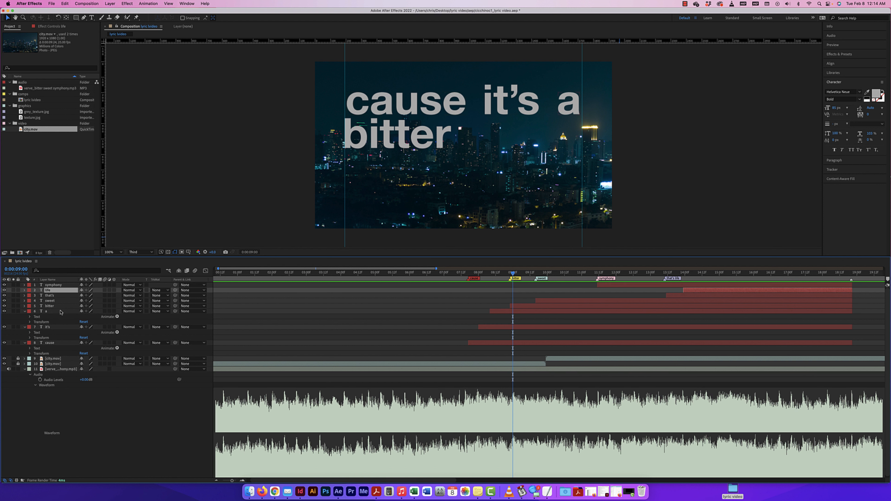
click(117, 348)
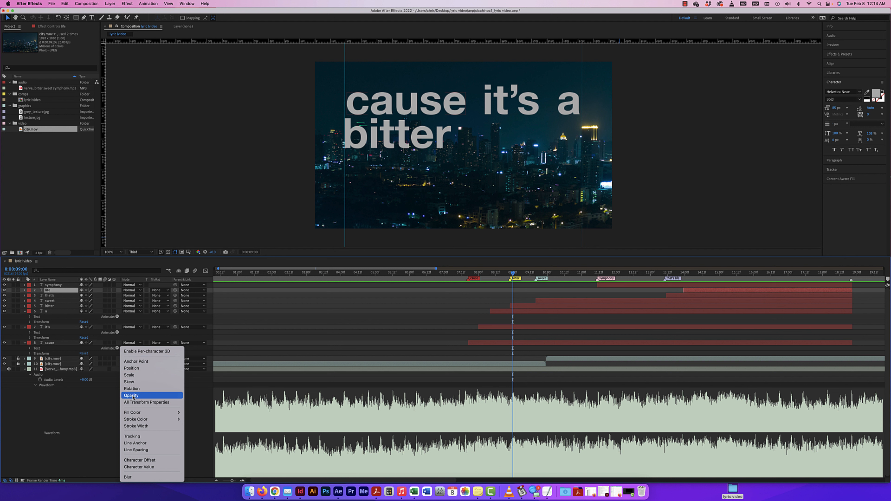
click(133, 477)
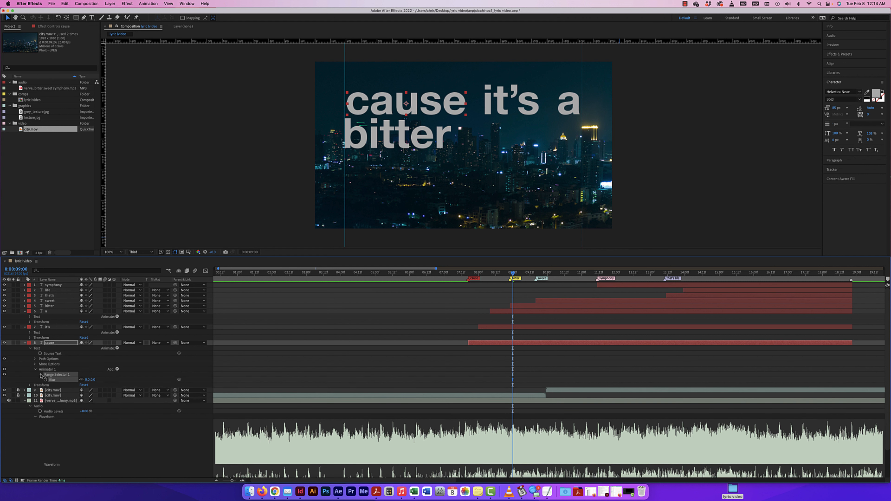
Reveal the range selector of "cause" and set a Blur keyframe of 0 at 0:00:07:17.
click(42, 375)
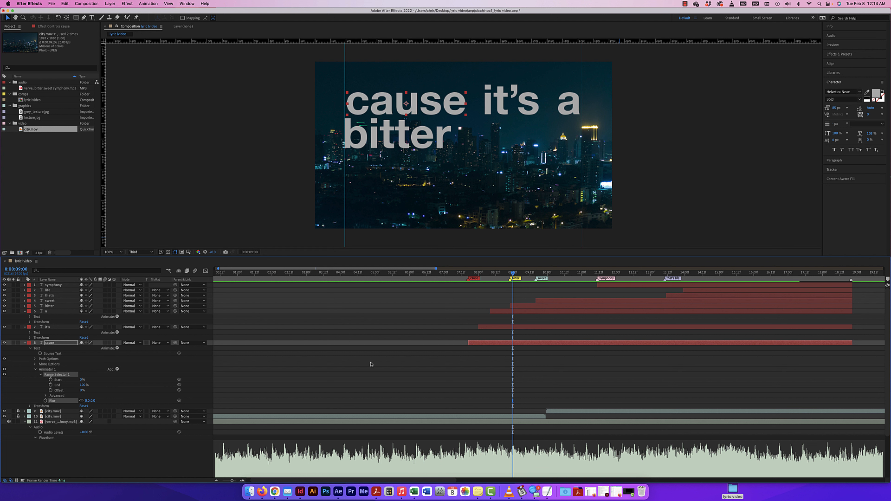
drag(512, 273, 469, 275)
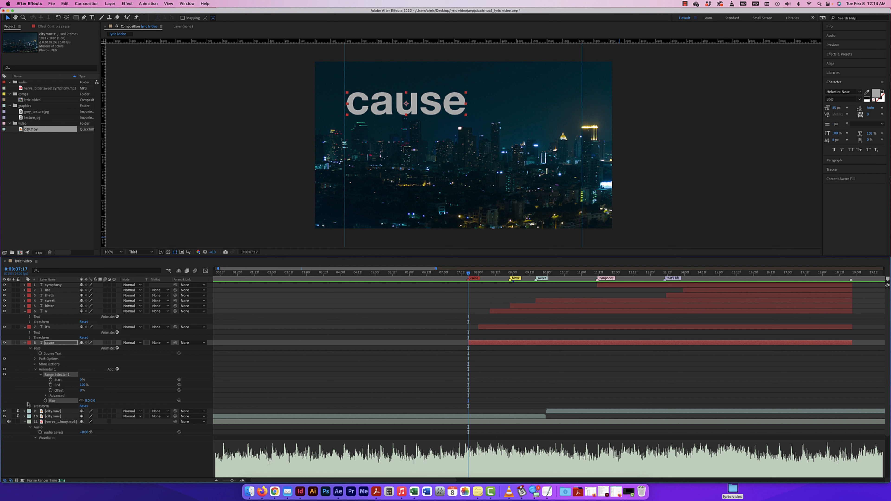
click(46, 401)
key(super+bracketleft)
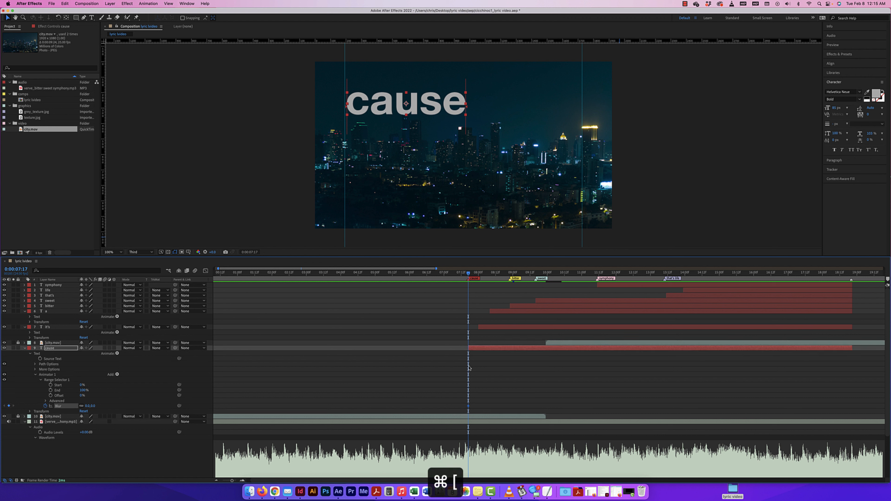
key(super+bracketright)
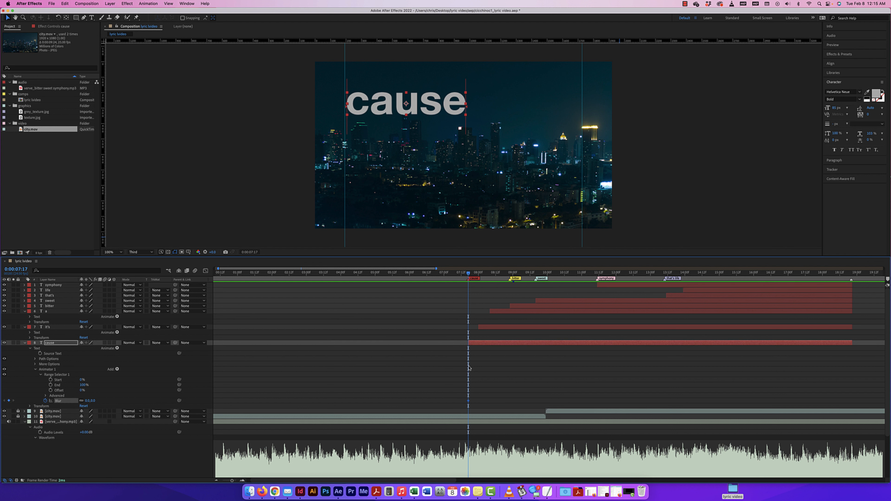
key(alt+bracketleft)
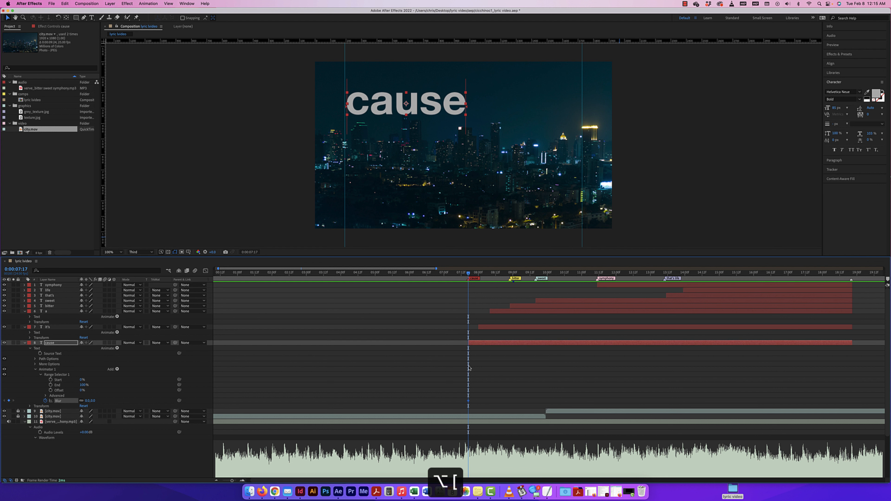
key(super+Left)
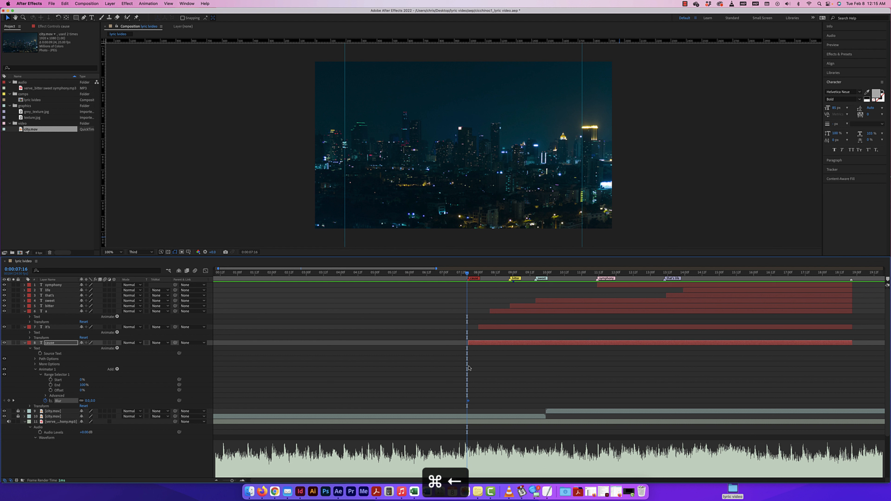
key(super+Right)
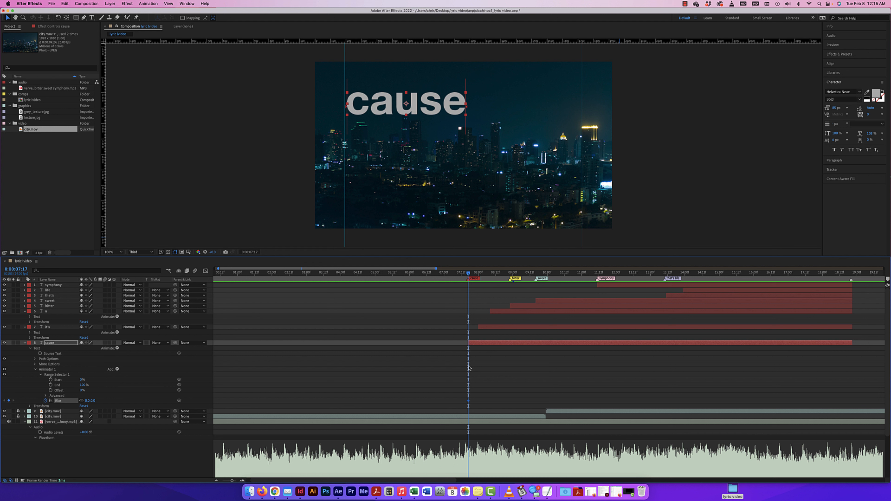
key(super+Left)
key(super+Left)
key(super+Left)
key(super+Left)
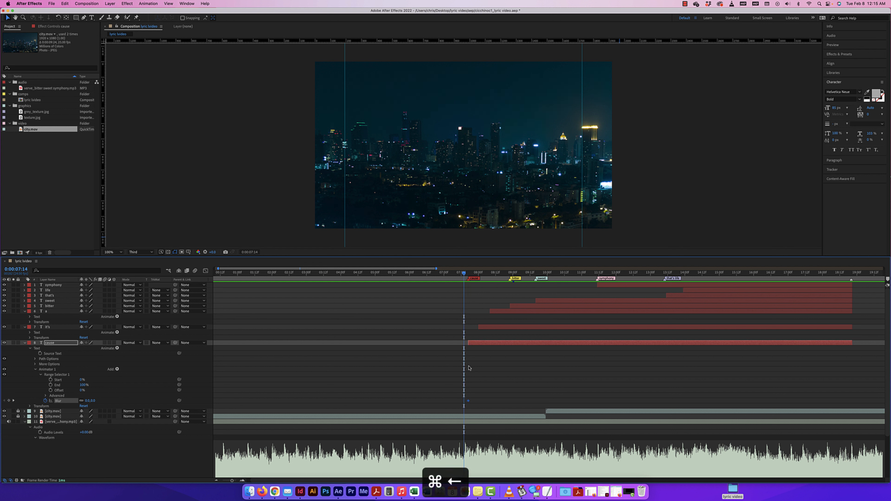
key(super+Right)
key(super+Right)
key(super+Right)
key(super+Right)
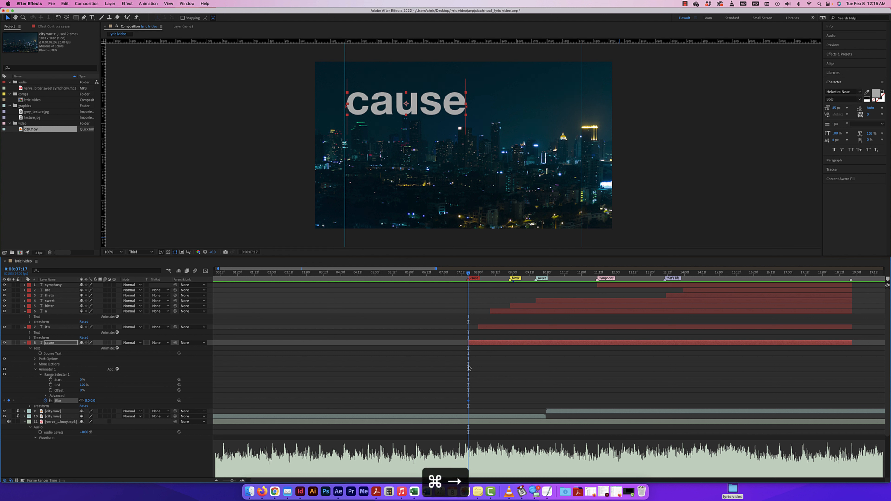
key(super+Left)
key(super+Left)
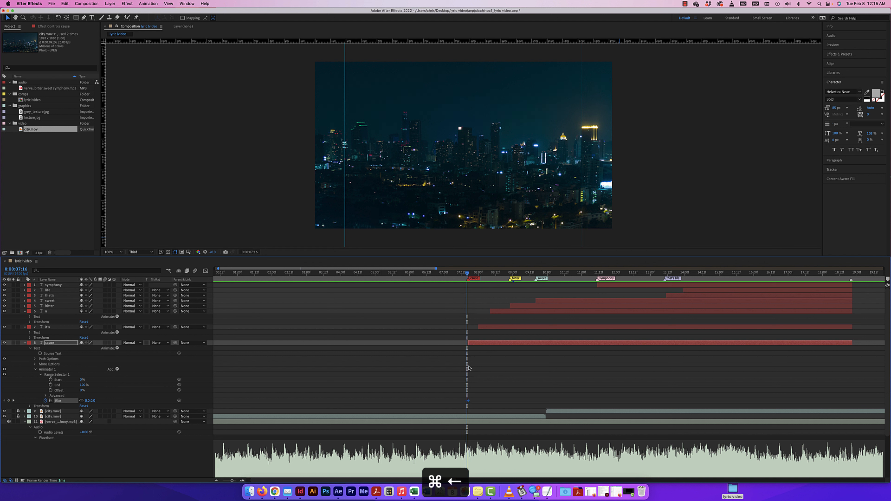
key(super+Left)
key(super+Left)
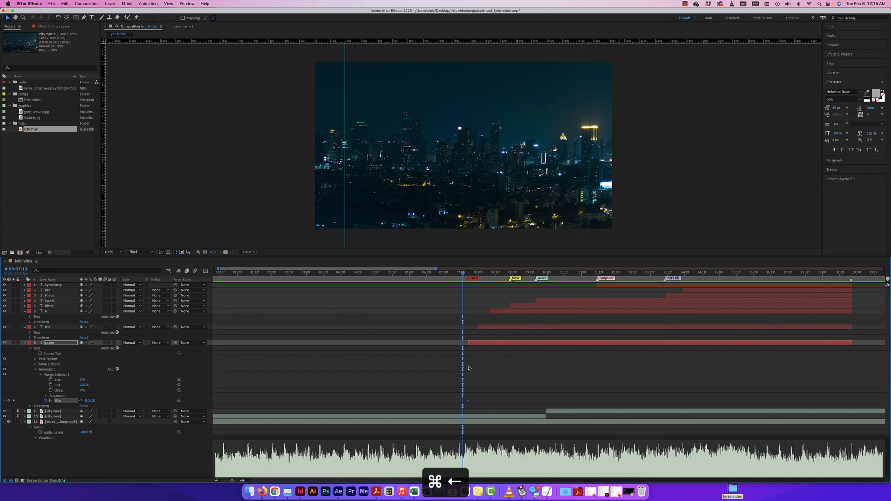
key(super+Right)
key(super+Right)
key(super+Right)
key(super+Right)
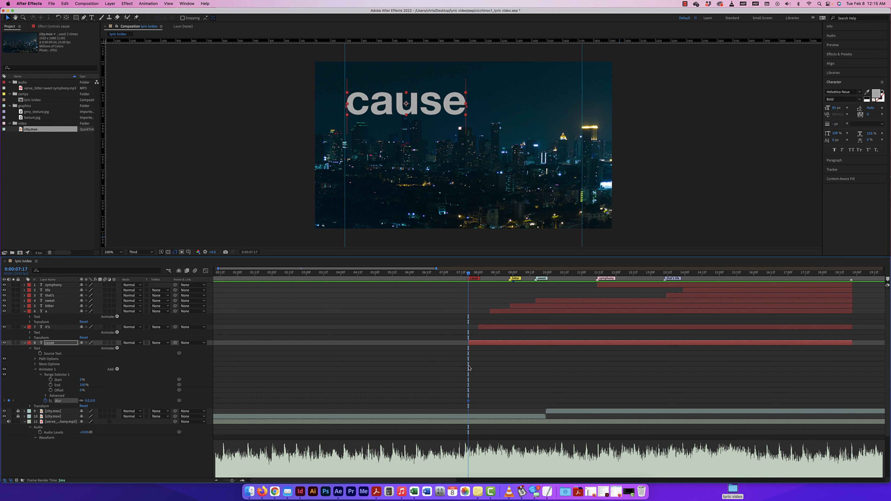
Step the playhead back five frames from the Blur keyframe to 0:00:07:12.
key(super+Left)
key(super+Left)
key(super+Left)
key(super+Left)
key(super+Left)
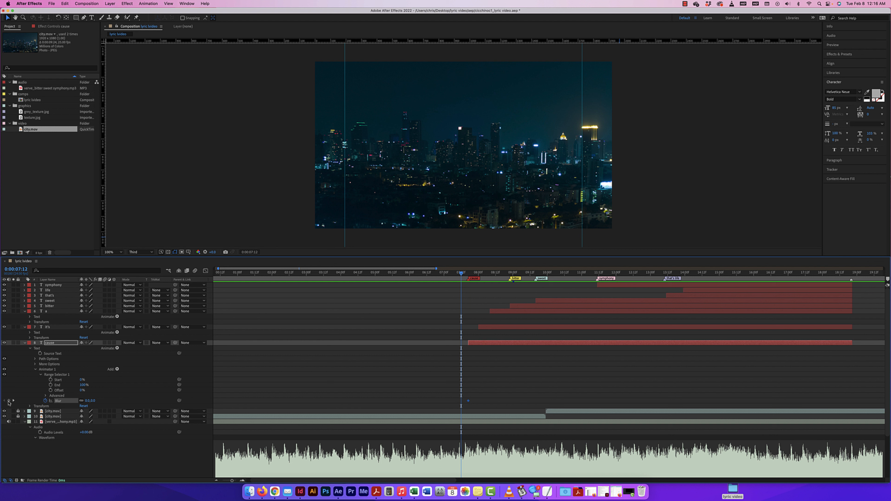
drag(88, 403, 82, 401)
key(super+z)
key(super+z)
key(super+z)
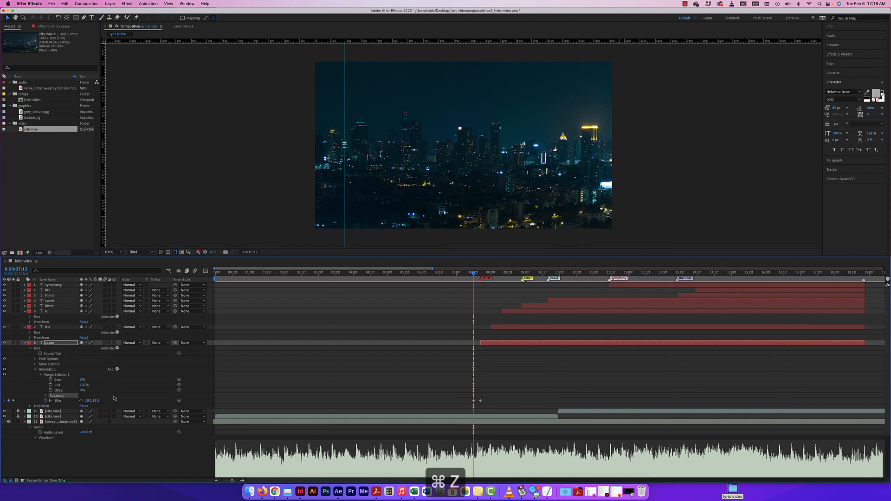
Extend the start of the "cause" layer to 0:00:07:12 and add a Blur keyframe there with a value of 343.
drag(482, 344, 470, 345)
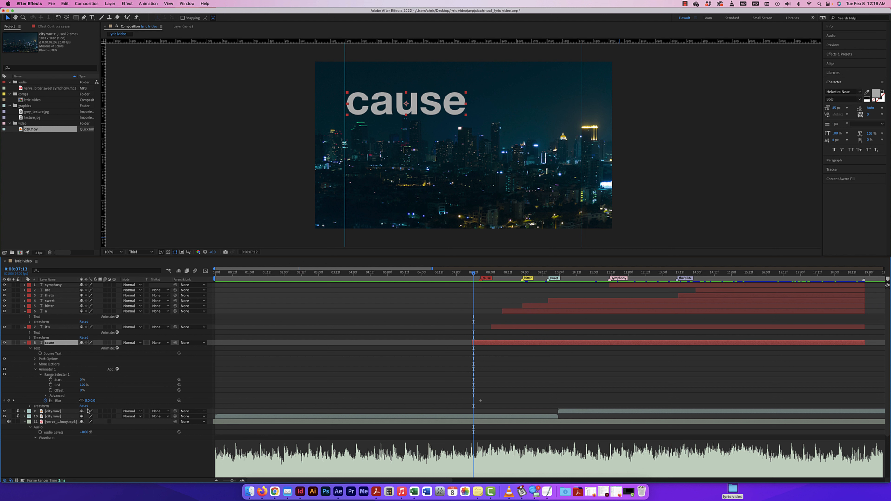
click(9, 401)
drag(89, 401, 175, 401)
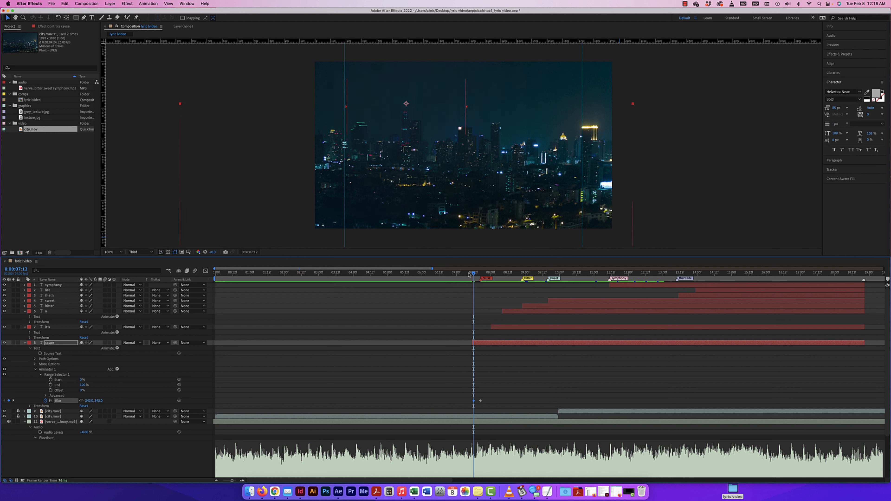
mouse_move(473, 401)
Play the start of the lyrics from 0:00:07:07 and again from 0:00:06:16 to check the blur-in on "cause".
drag(473, 273, 467, 275)
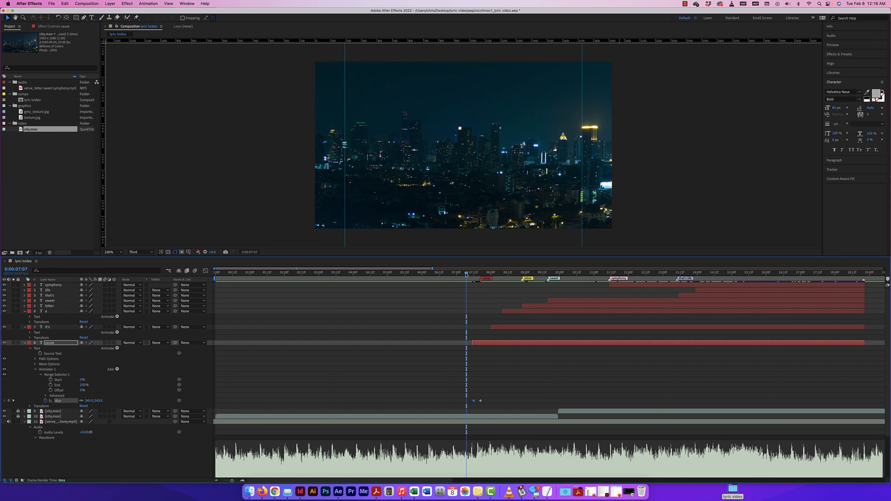
key(space)
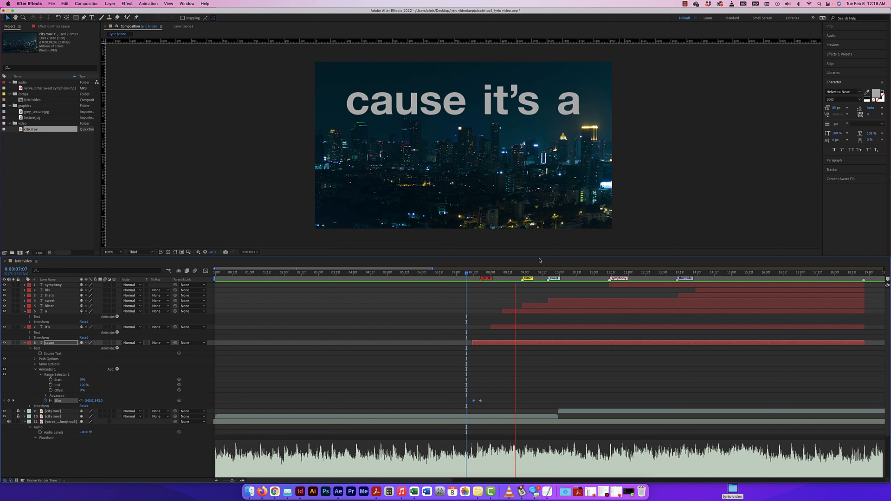
key(space)
drag(522, 275, 445, 275)
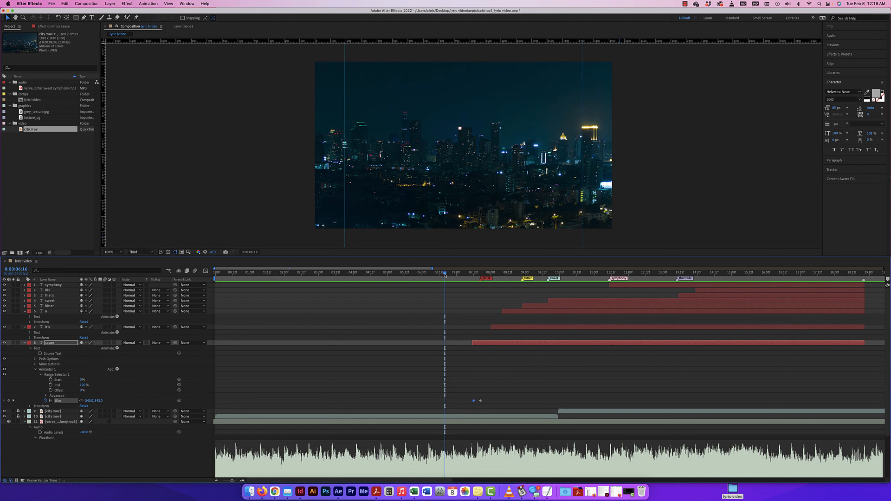
key(space)
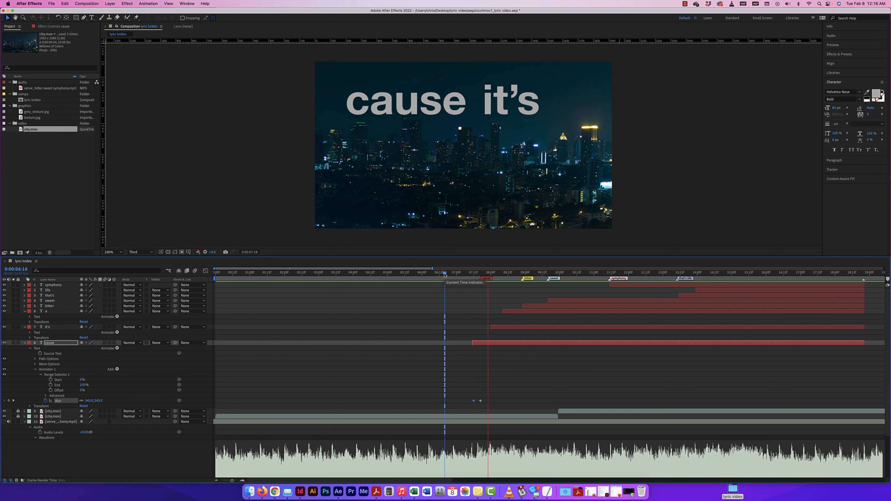
key(space)
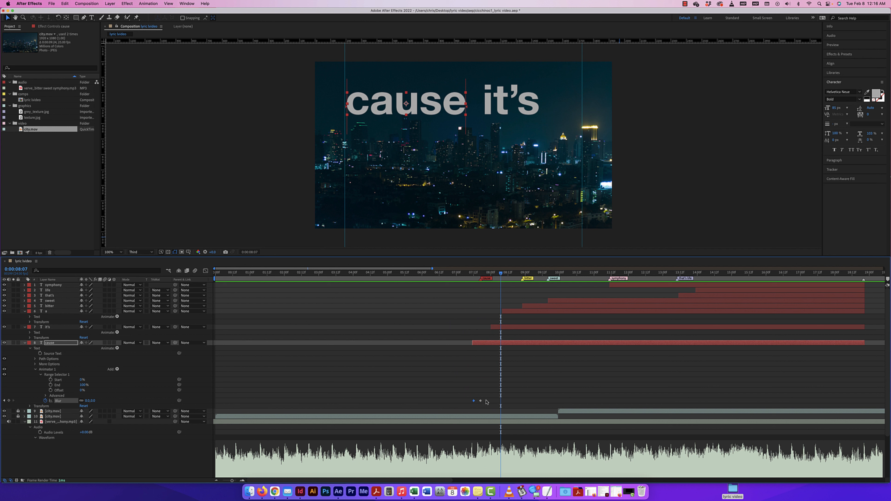
Scrub around the start of "cause" and shift its first Blur keyframe four frames earlier, leaving the playhead at 0:00:07:12.
drag(502, 278, 469, 278)
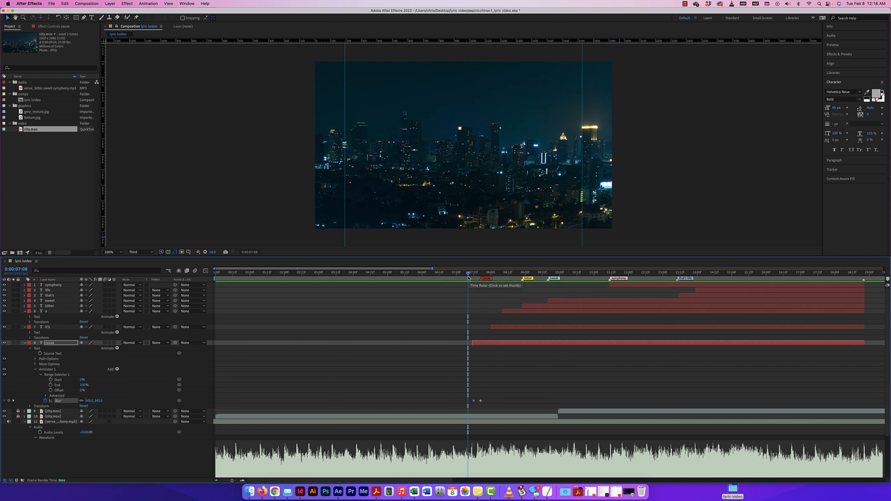
key(super+Left)
key(super+Left)
key(super+Left)
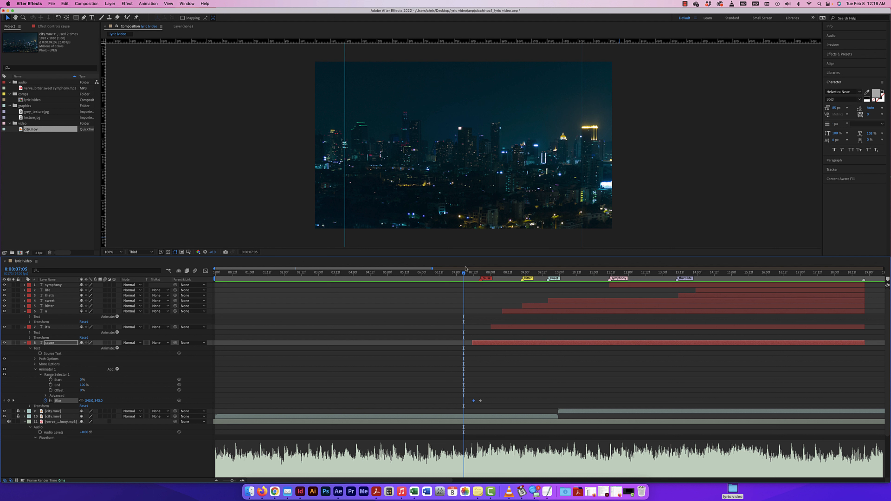
drag(464, 275, 474, 274)
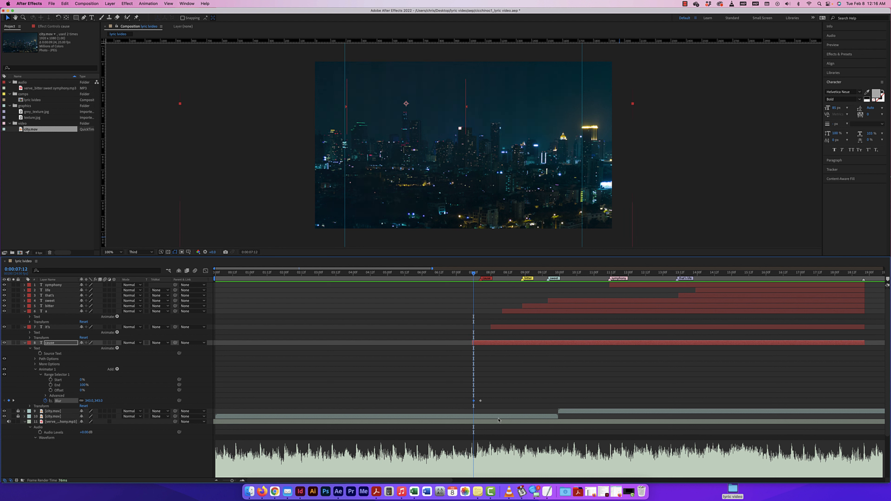
key(alt+Left)
key(alt+Left)
key(alt+Left)
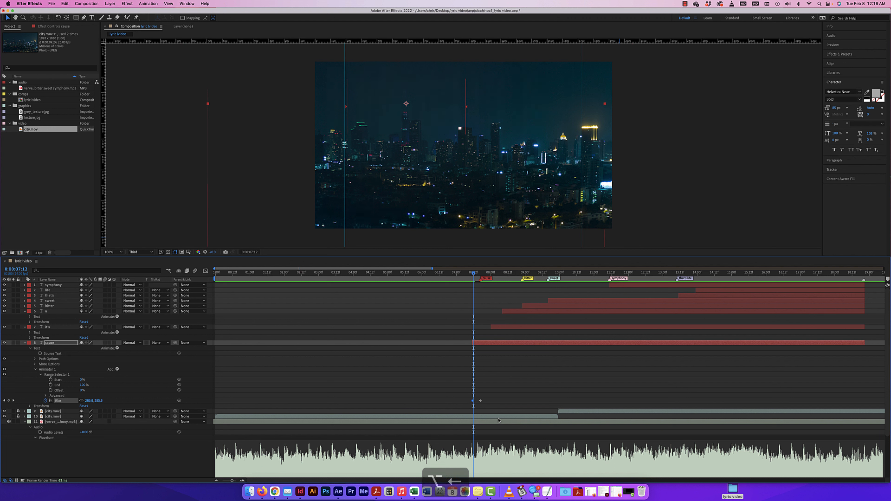
key(alt+Left)
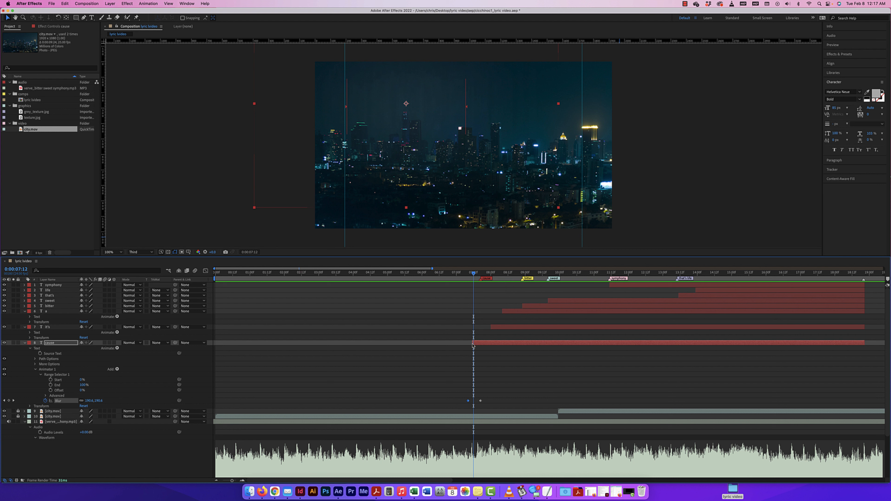
Extend the start of the "cause" layer back to 0:00:07:08 and play from 0:00:07:04 to check the blur-in.
drag(473, 276, 469, 278)
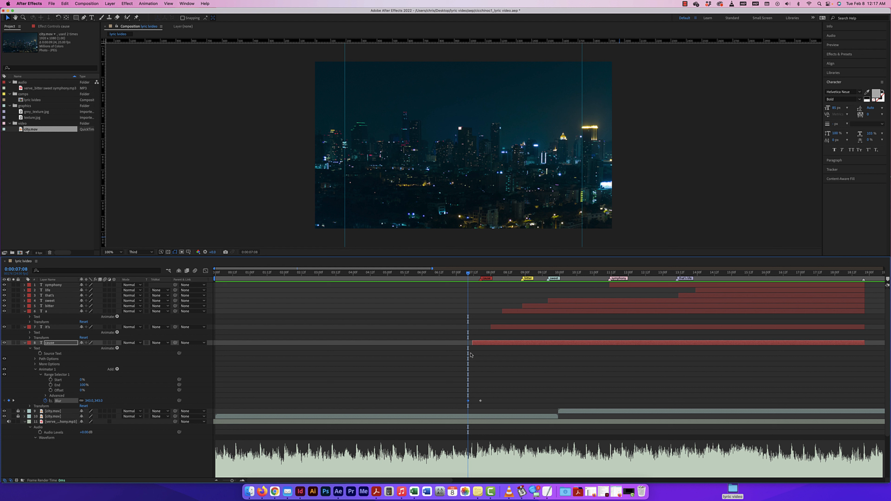
key(alt+bracketleft)
drag(469, 276, 462, 276)
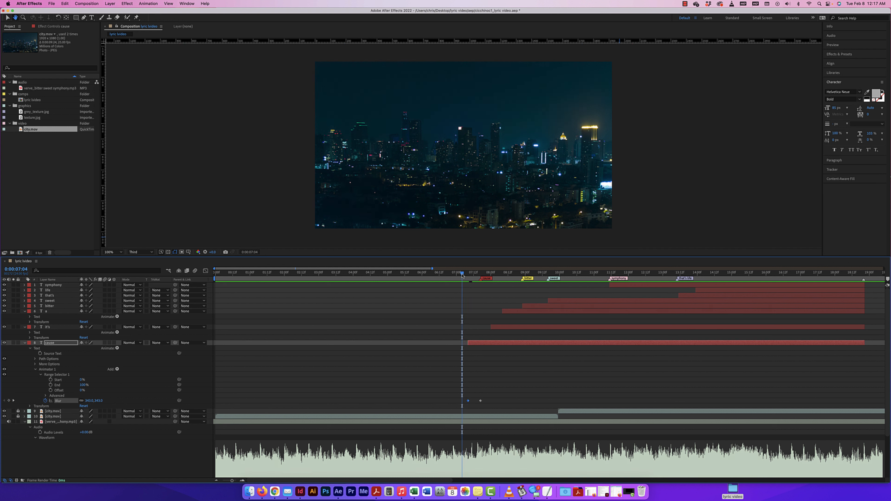
key(space)
key(space)
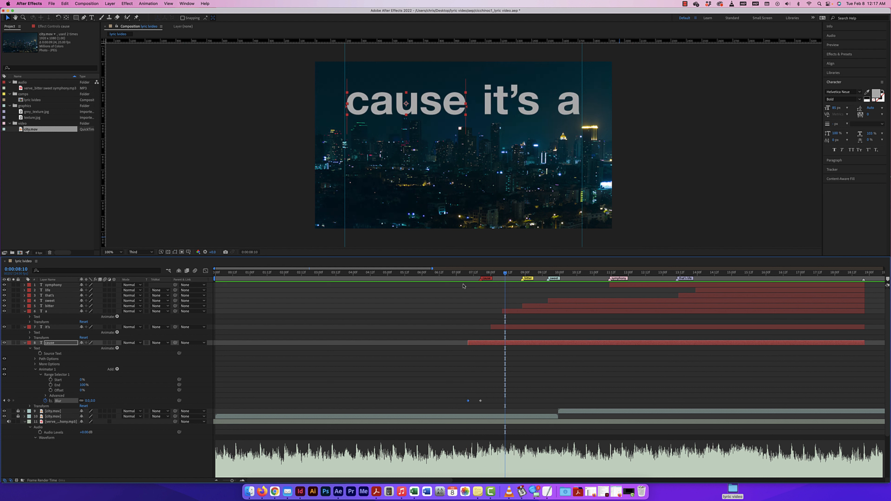
Collapse the "cause" and audio layers and add a Blur text animator to the "it's" layer.
click(24, 343)
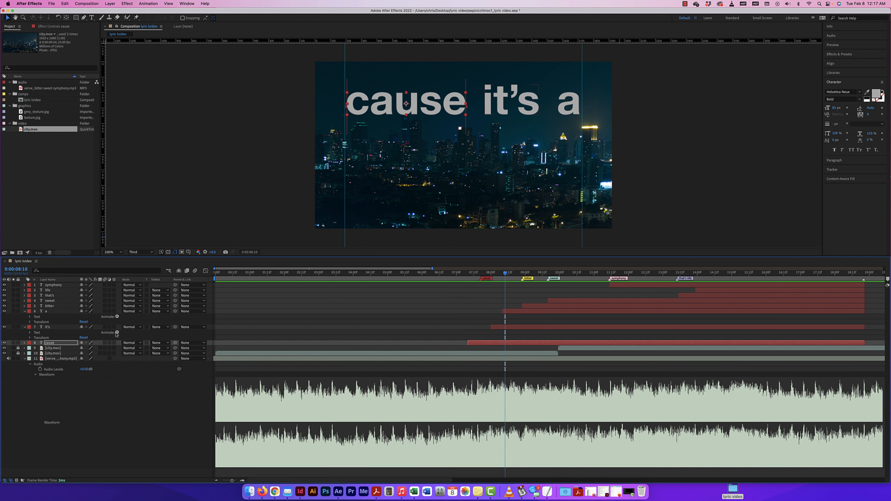
click(117, 332)
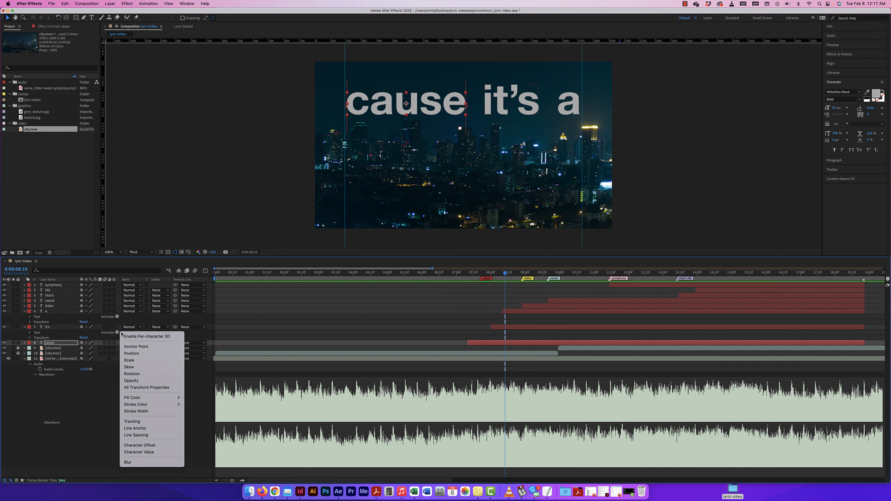
click(77, 408)
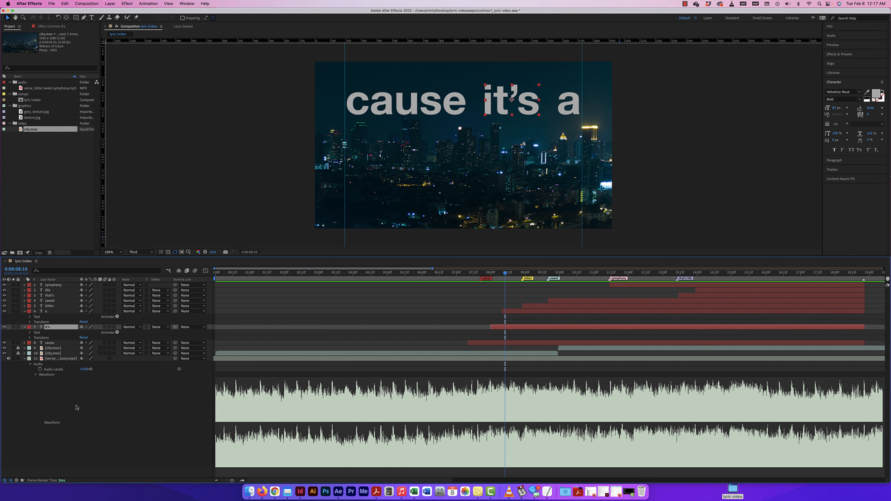
click(25, 359)
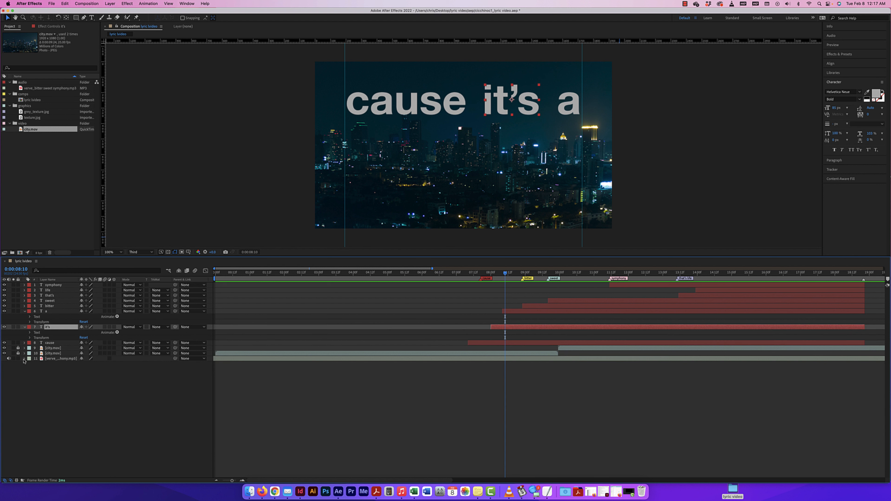
click(117, 332)
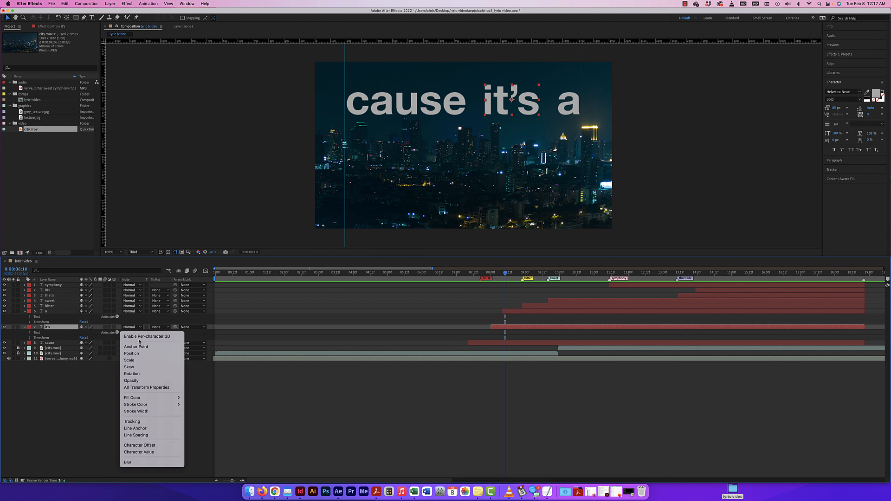
click(137, 463)
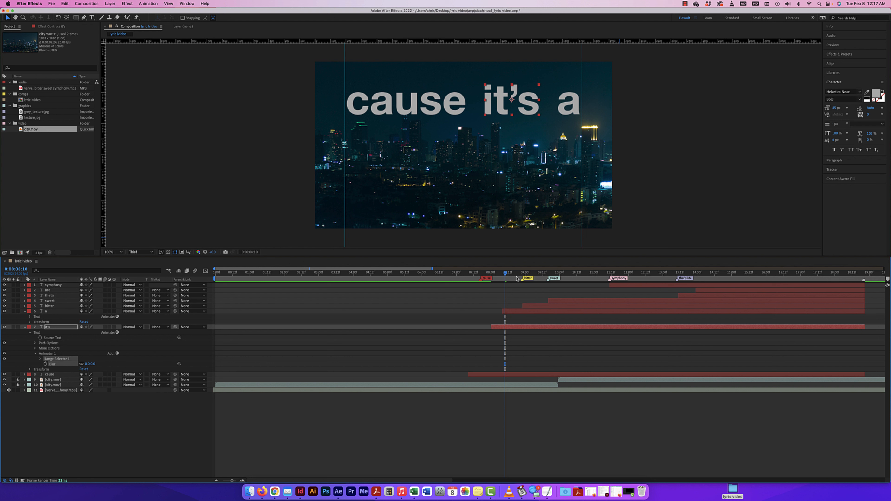
Add a Blur keyframe of 0 to the "it's" layer at 0:00:08:00.
drag(506, 275, 503, 275)
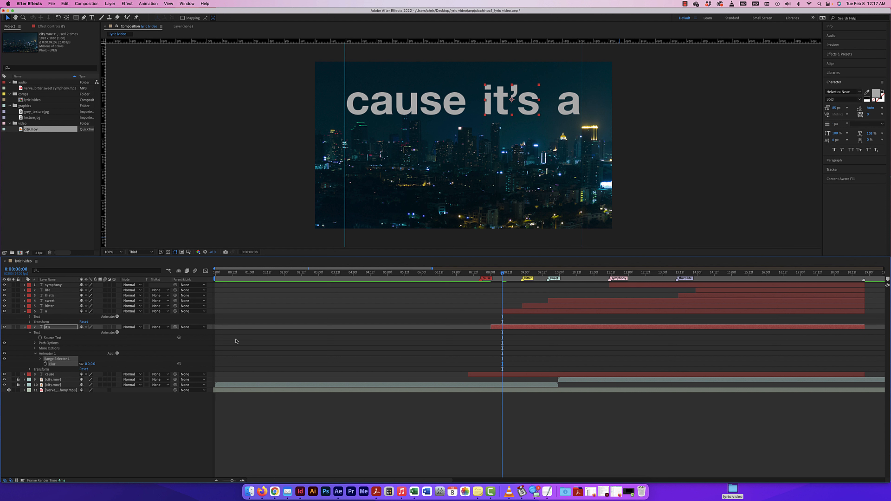
drag(503, 274, 493, 277)
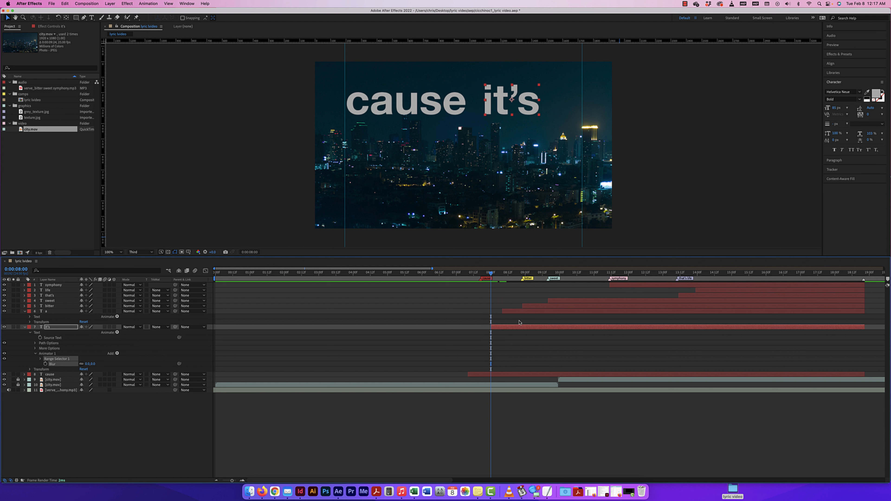
click(41, 359)
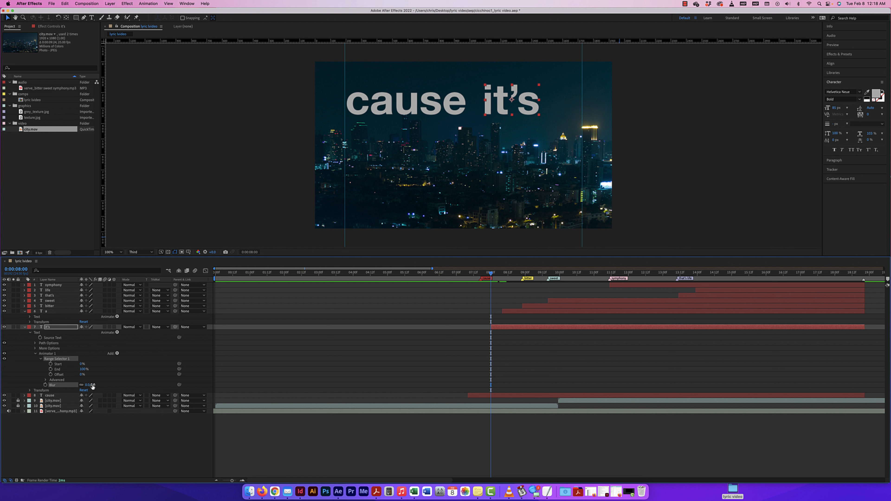
click(45, 385)
Extend the start of the "it's" layer five frames earlier to 0:00:07:19 and add a Blur keyframe there with a value of 360.
key(super+Left)
key(super+Left)
key(super+Left)
key(super+Left)
key(super+Left)
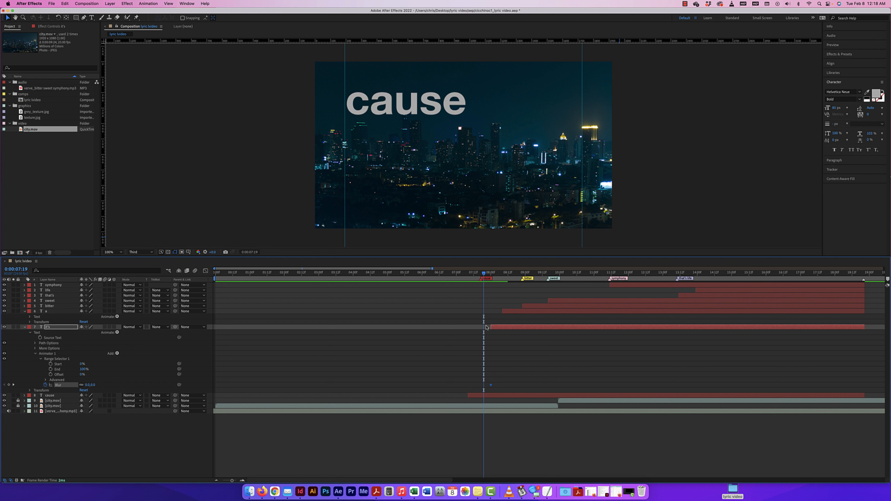
key(alt+bracketleft)
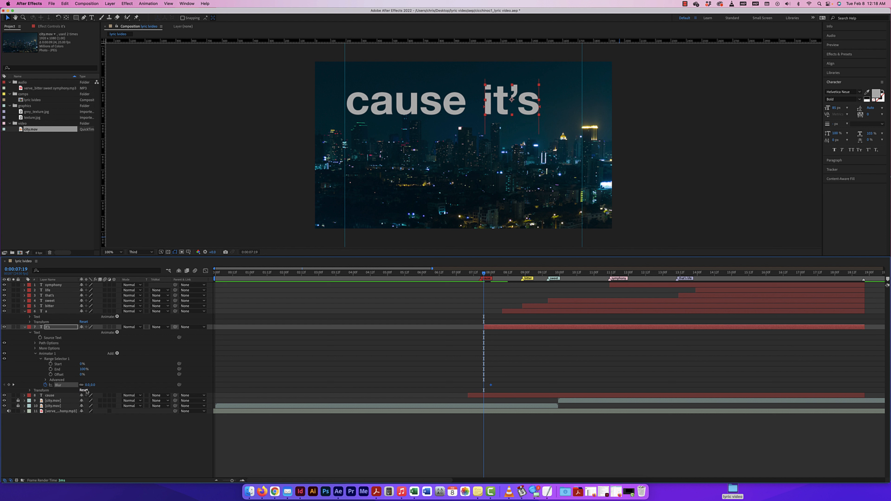
drag(90, 385, 196, 383)
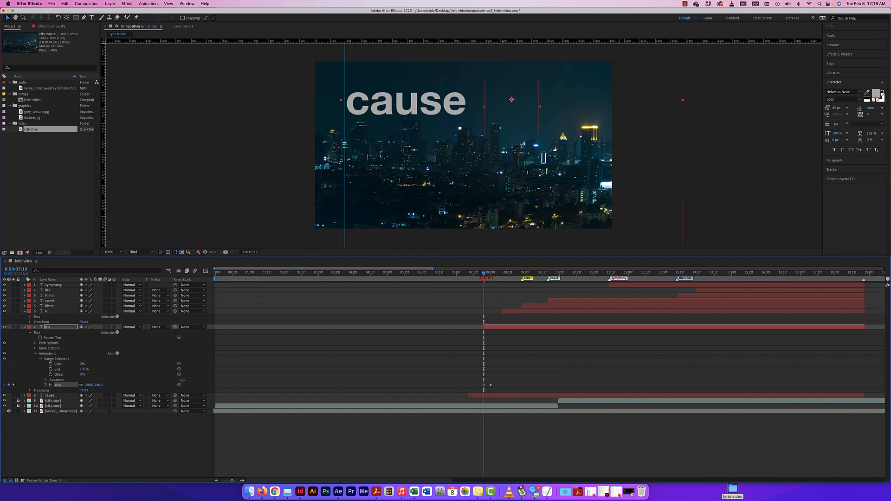
Play the lyrics from 0:00:06:19 to check the blur-in on "it's".
drag(483, 270, 450, 274)
key(space)
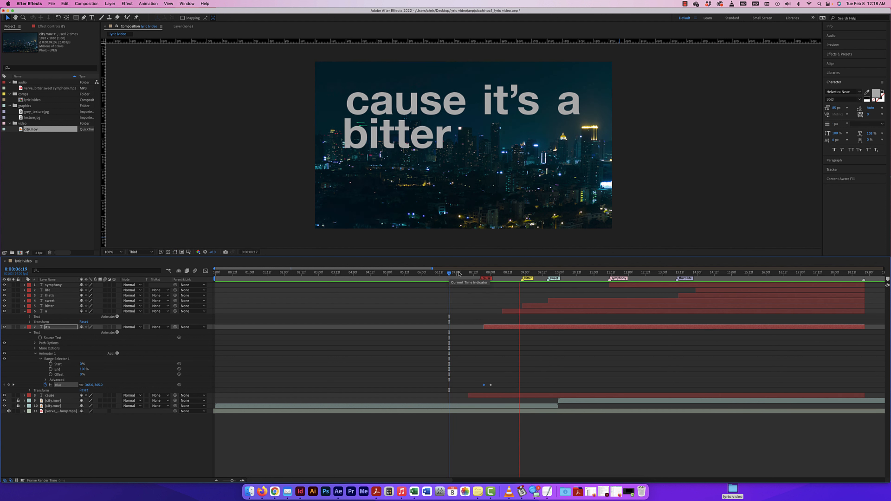
key(space)
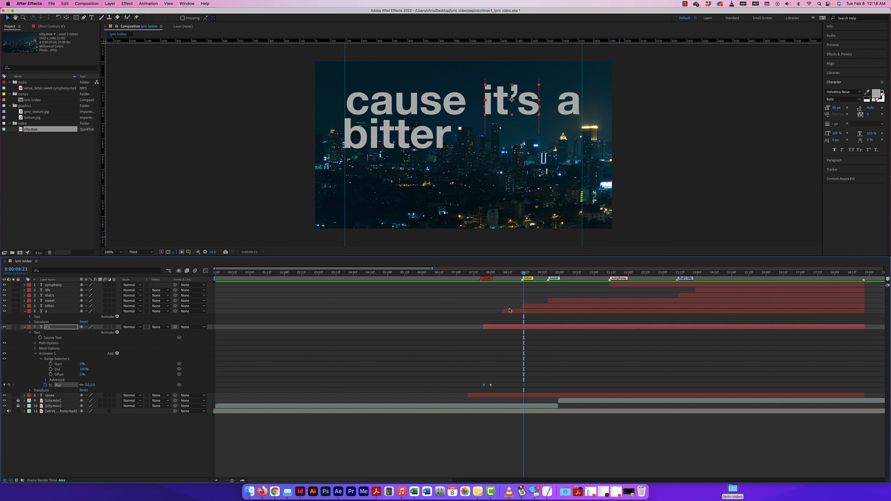
Collapse the "it's" layer, add a Blur text animator to the "a" layer and keyframe its Blur at 0 at 0:00:08:08.
click(24, 327)
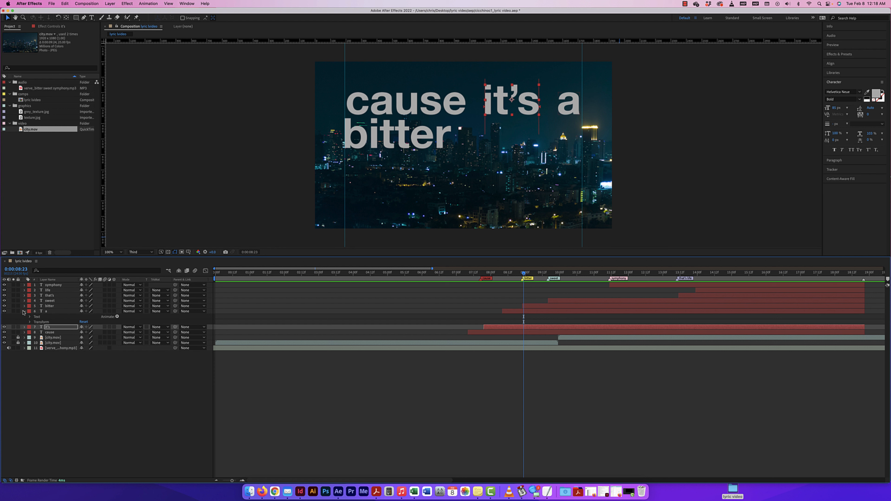
click(117, 317)
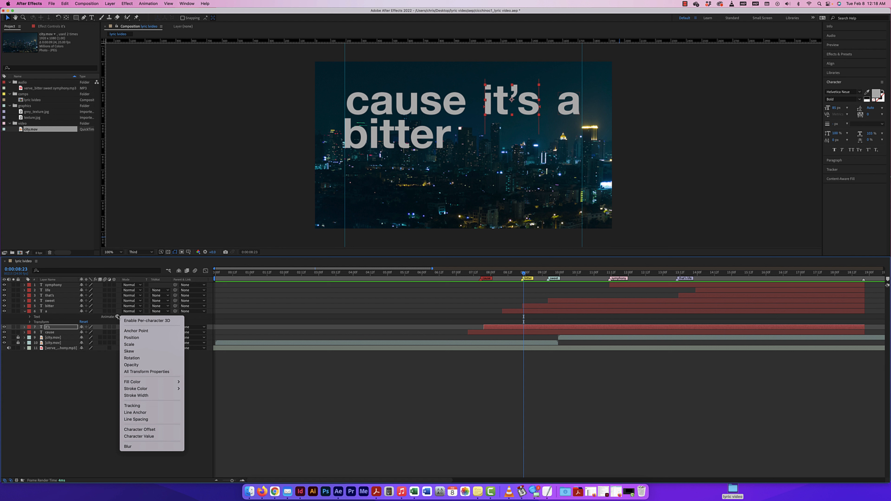
click(130, 448)
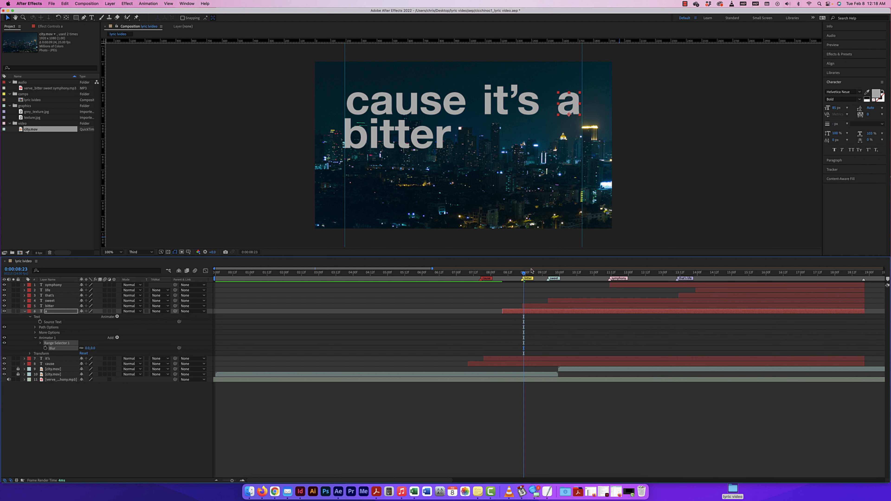
drag(524, 274, 504, 277)
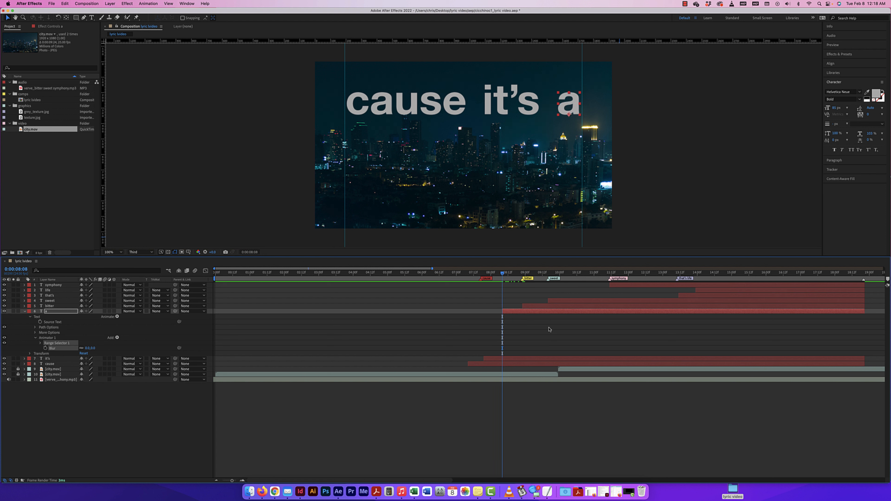
click(45, 347)
Extend the start of the "a" layer five frames earlier to 0:00:08:03 and add a Blur keyframe there with a value of 197.
key(super+Left)
key(super+Left)
key(super+Left)
key(super+Left)
key(super+Left)
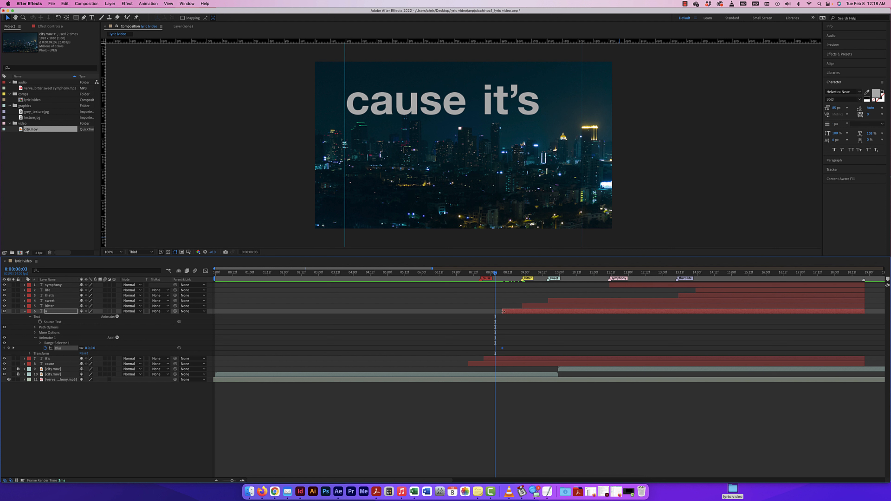
key(alt+bracketleft)
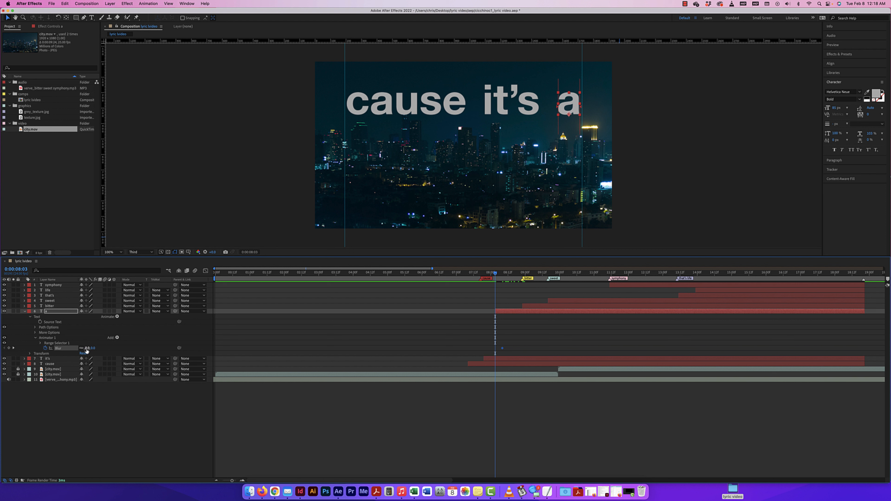
drag(88, 348, 147, 348)
Play the lyrics from 0:00:07:18 to check the blur-in on "a".
drag(496, 274, 484, 274)
key(space)
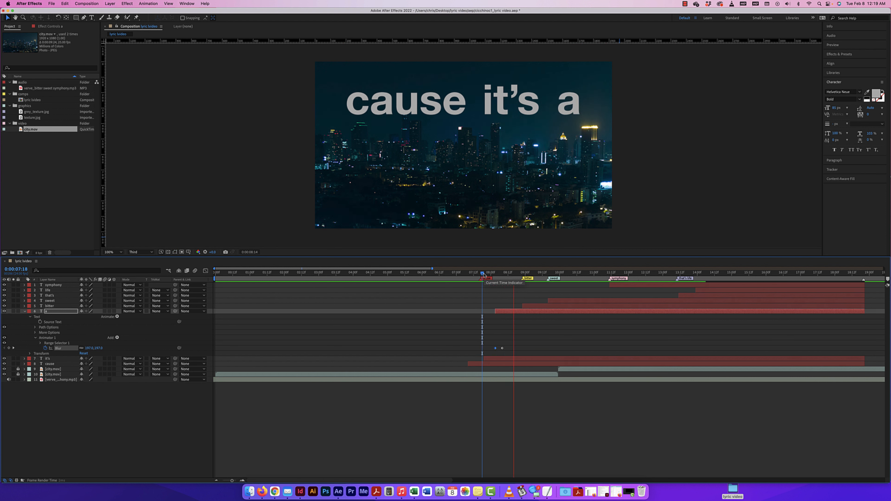
key(space)
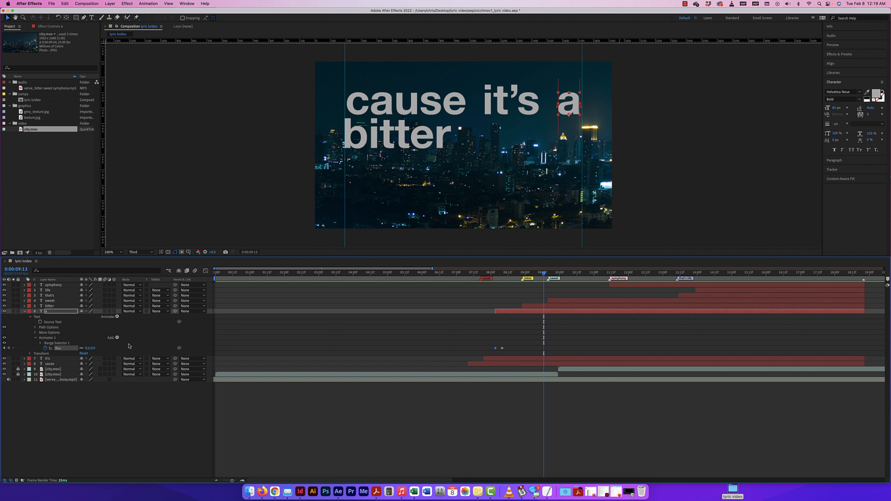
Show only the keyframed properties of the "a", "it's" and "cause" layers.
shift+click(53, 365)
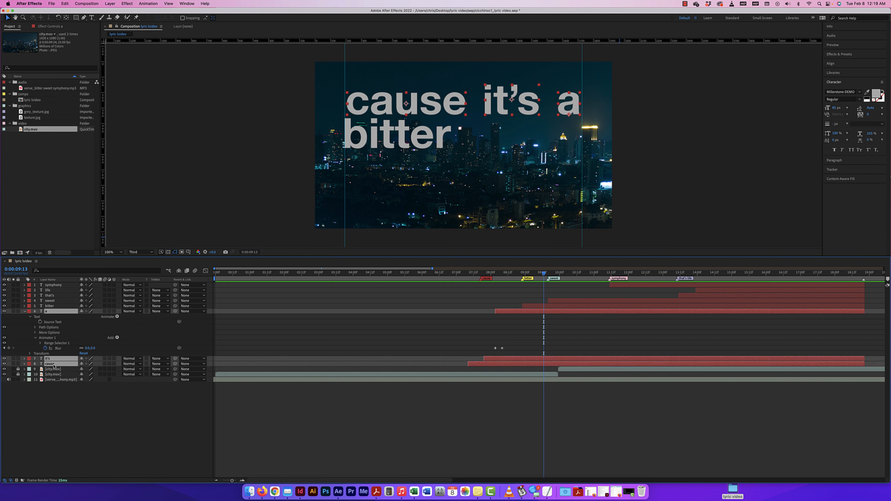
key(u)
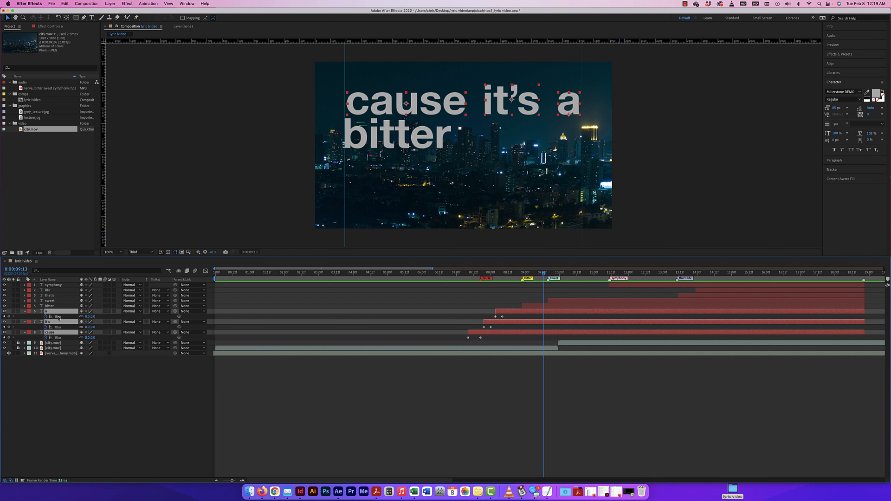
click(484, 327)
click(495, 317)
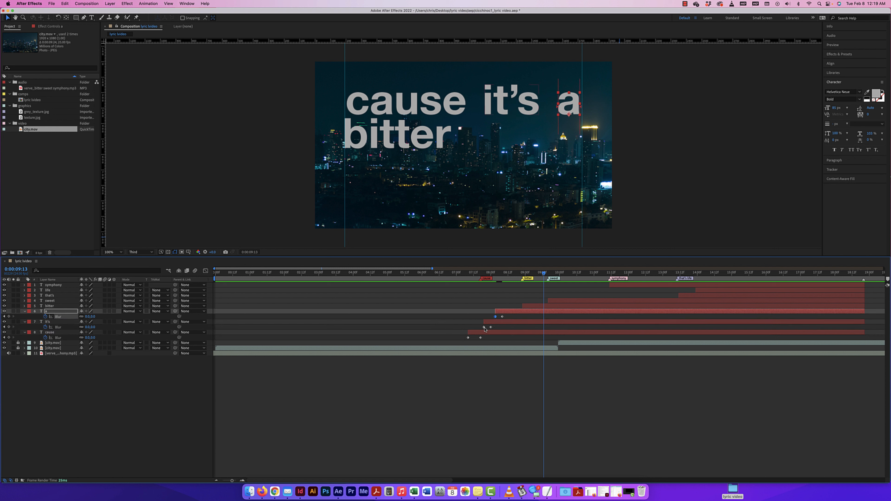
key(super+z)
key(super+z)
key(super+z)
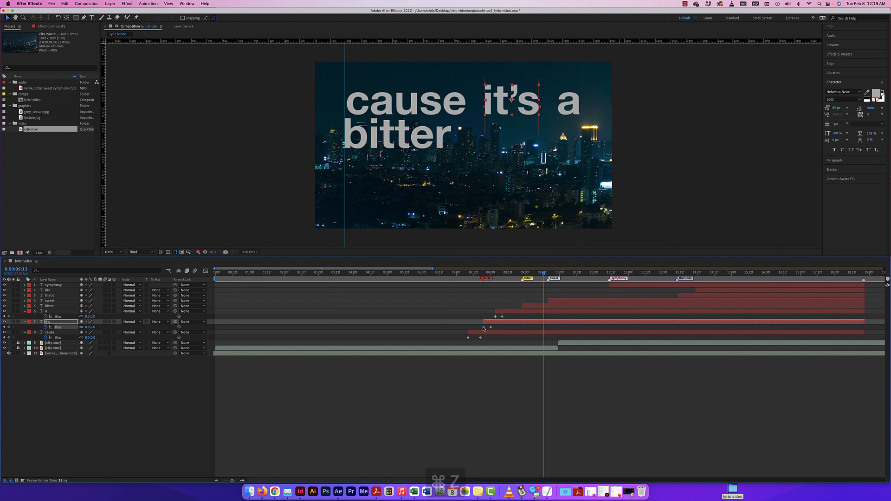
Move the first Blur keyframe of "it's" three frames earlier and extend the layer's start to match it.
key(alt+Left)
key(alt+Left)
key(alt+Left)
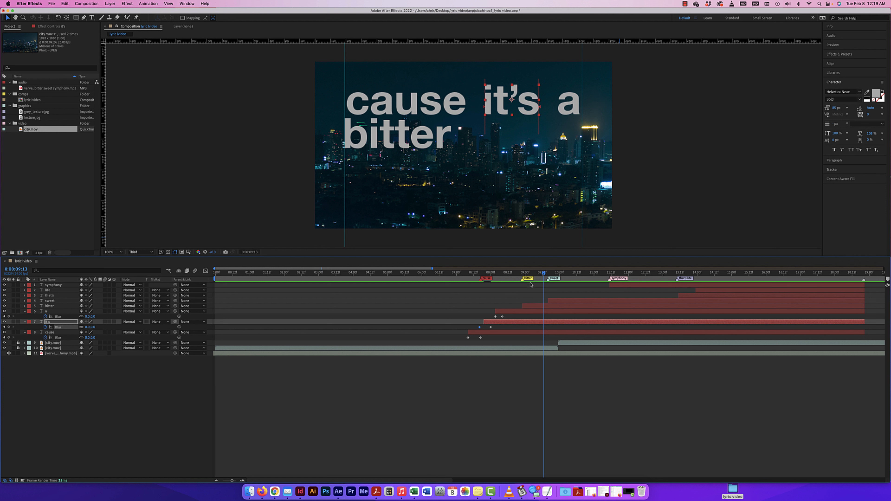
drag(483, 323, 479, 322)
Move the first Blur keyframe of "a" three frames earlier and extend the layer's start to match it.
click(495, 317)
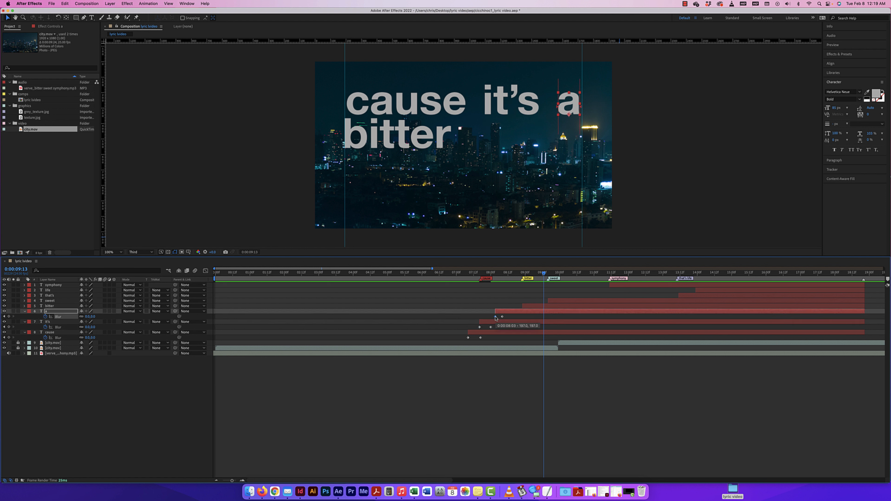
key(alt+Left)
key(alt+Left)
key(alt+Left)
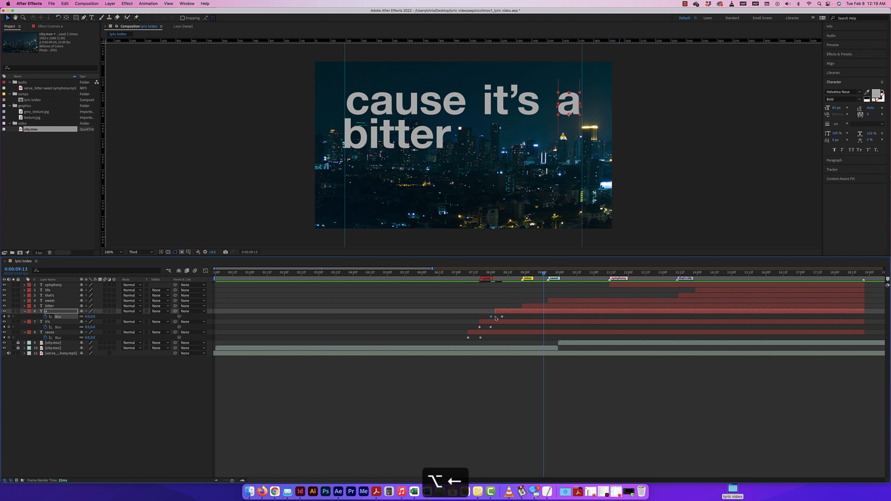
drag(495, 312, 490, 313)
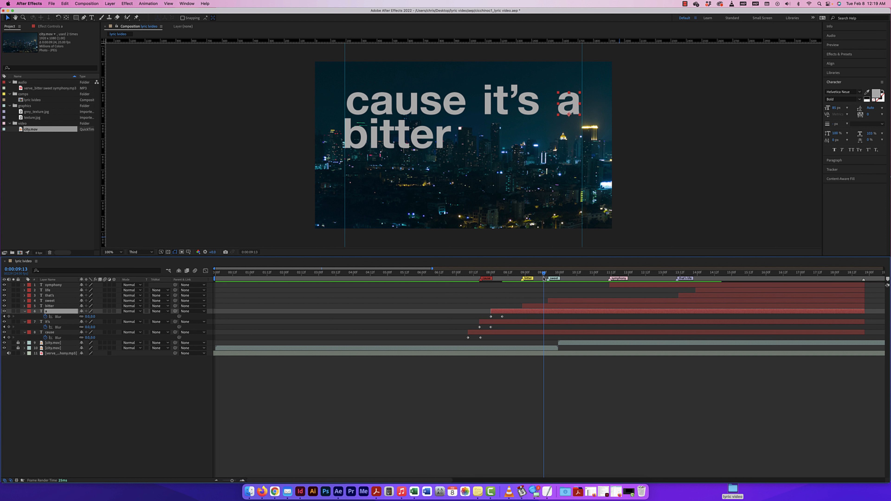
Play the lyrics from 0:00:06:10 to check the lengthened blur-ins on "cause", "it's" and "a".
drag(544, 274, 436, 279)
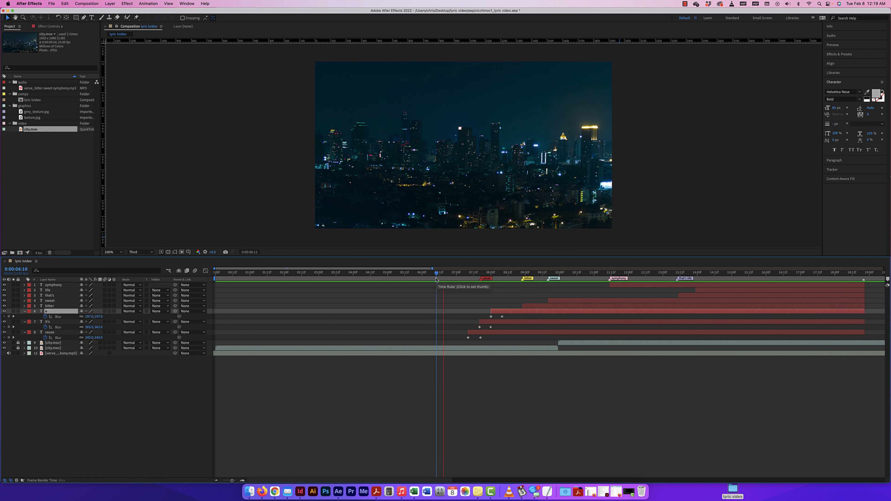
key(space)
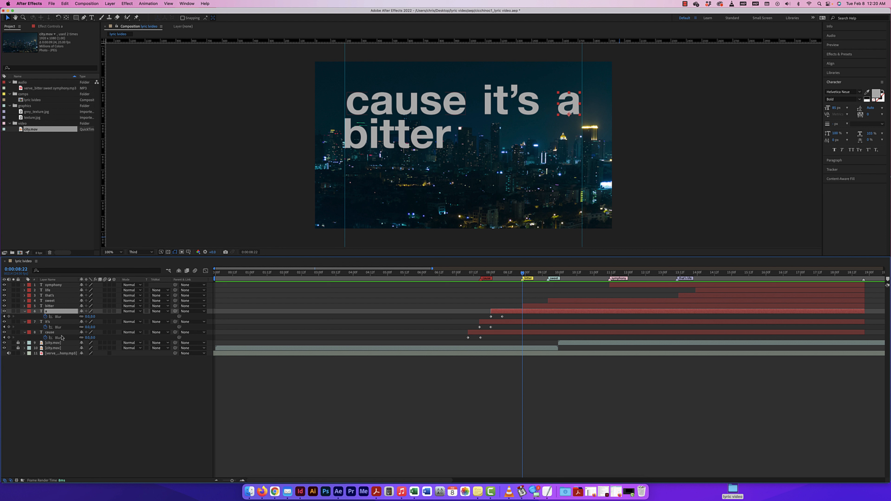
Add the Tracking property to the existing text animator of the "cause" layer.
click(24, 332)
click(24, 332)
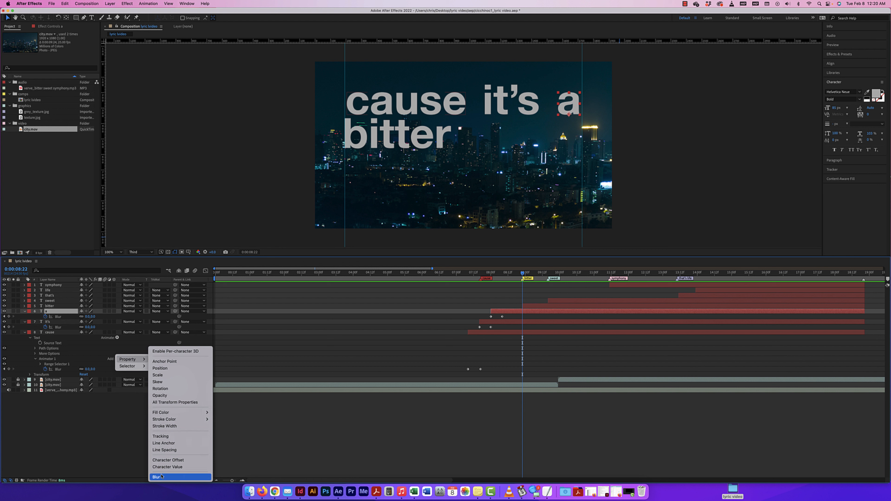
click(162, 439)
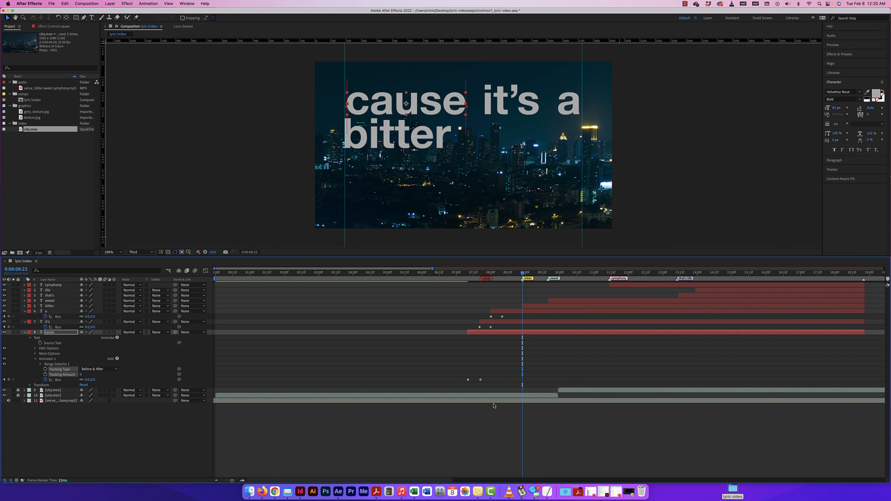
Keyframe the Tracking Amount of "cause" from about 131 at 0:00:07:08 to 0 at 0:00:07:17.
drag(511, 277, 480, 273)
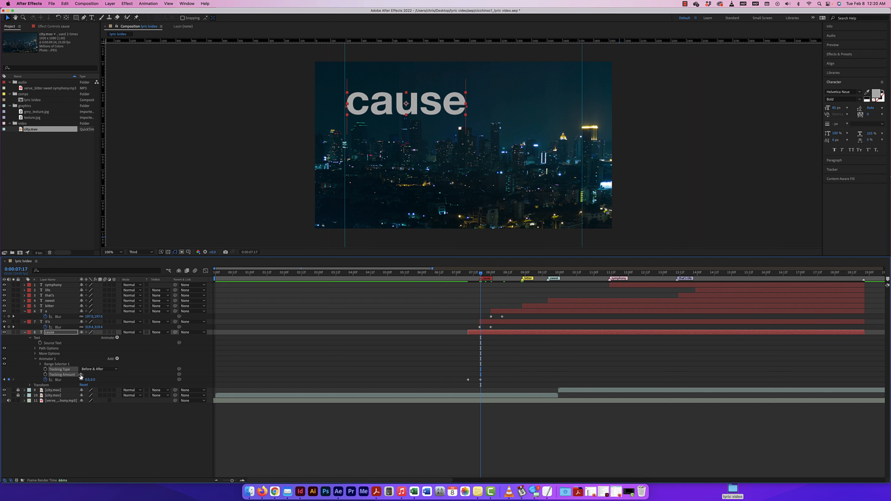
drag(81, 375, 116, 376)
key(super+z)
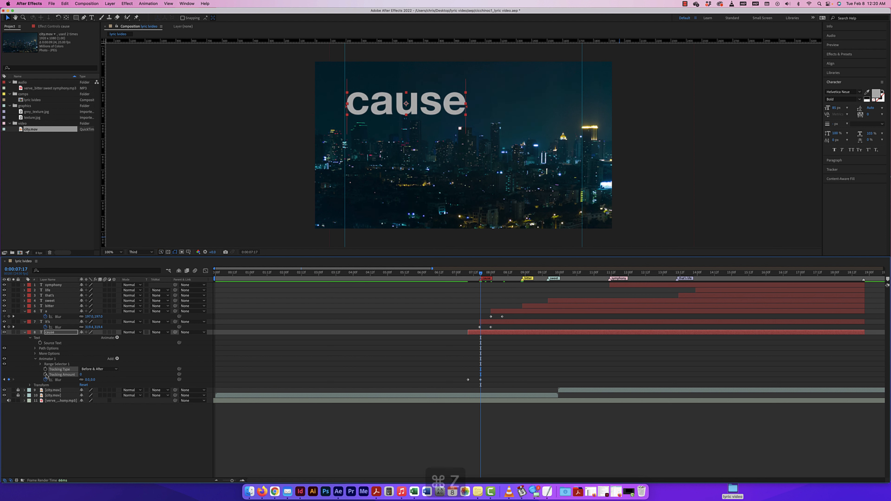
click(46, 375)
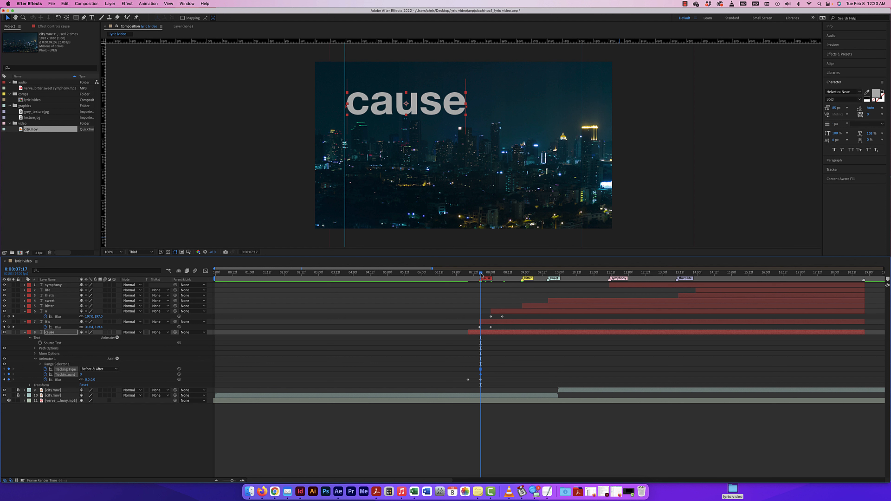
drag(480, 274, 468, 274)
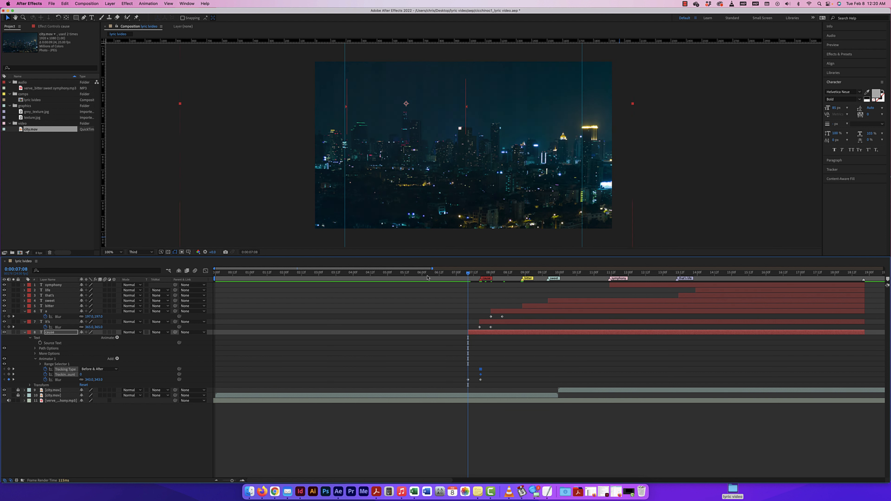
drag(81, 375, 119, 374)
Play the lyrics from 0:00:06:19 to check the combined tracking and blur animation on "cause".
scroll(437, 282, right, 1)
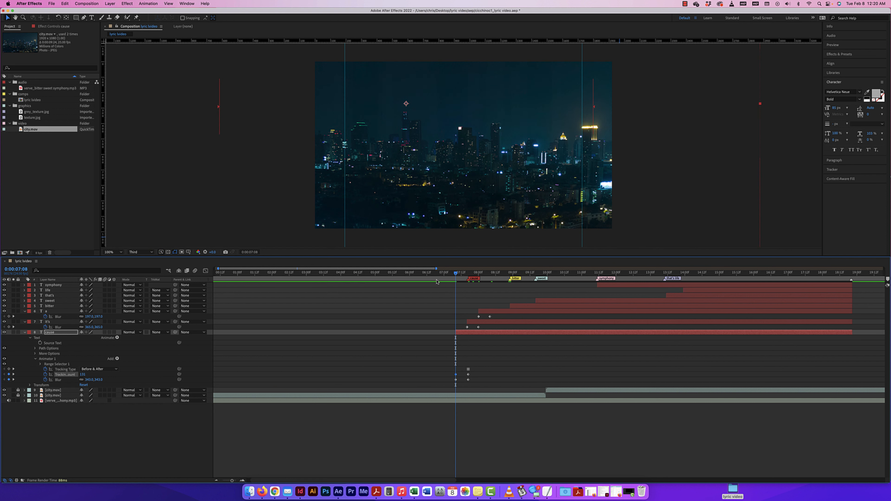
drag(456, 274, 437, 274)
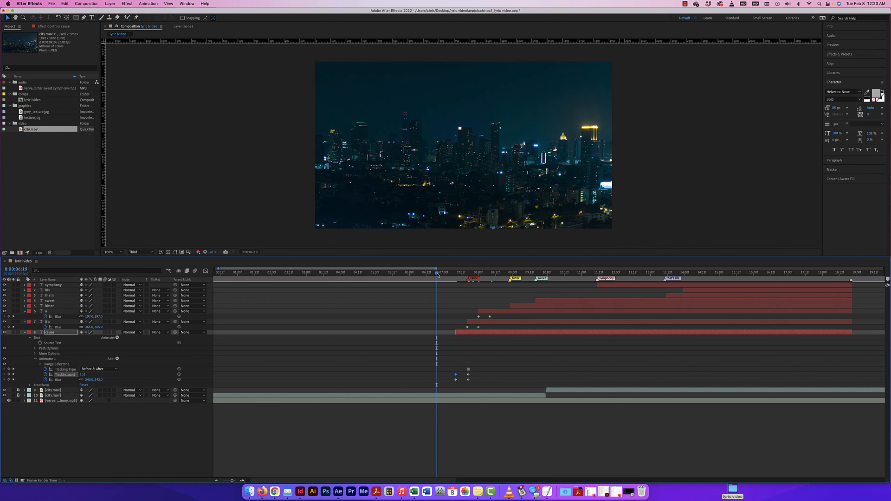
key(space)
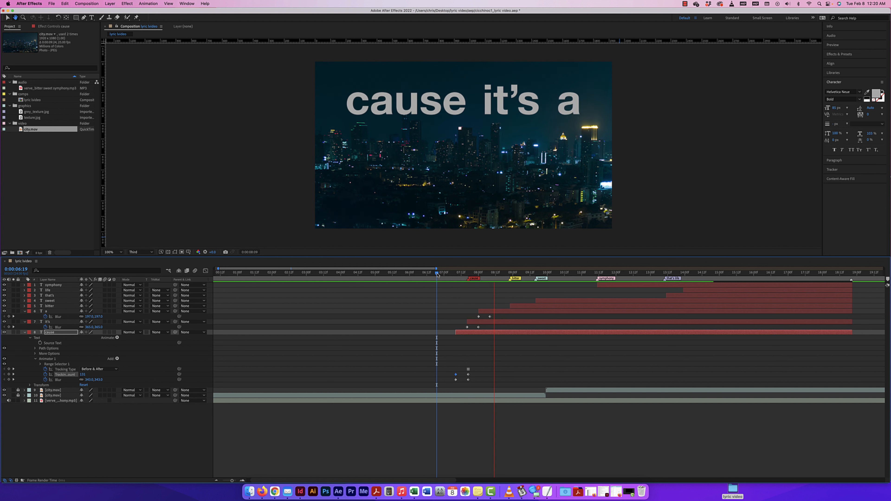
key(space)
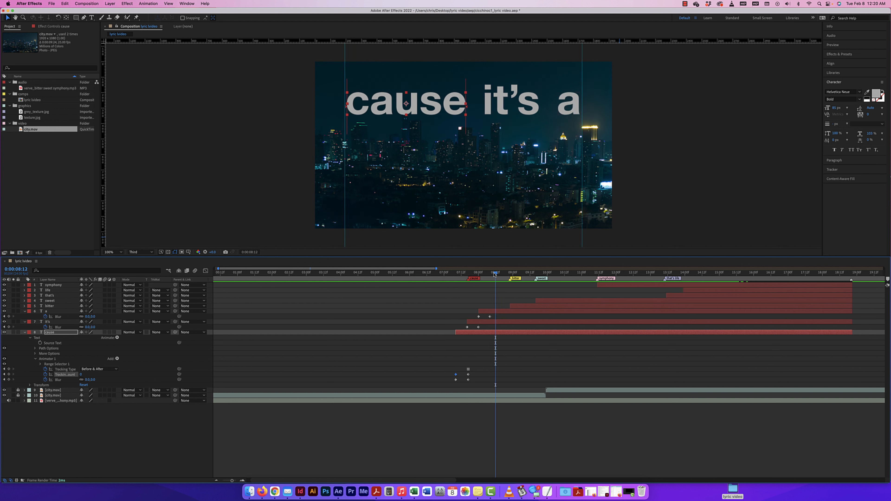
Select the "a" and "it's" layers and expand all their text animator properties in the timeline.
drag(495, 274, 469, 278)
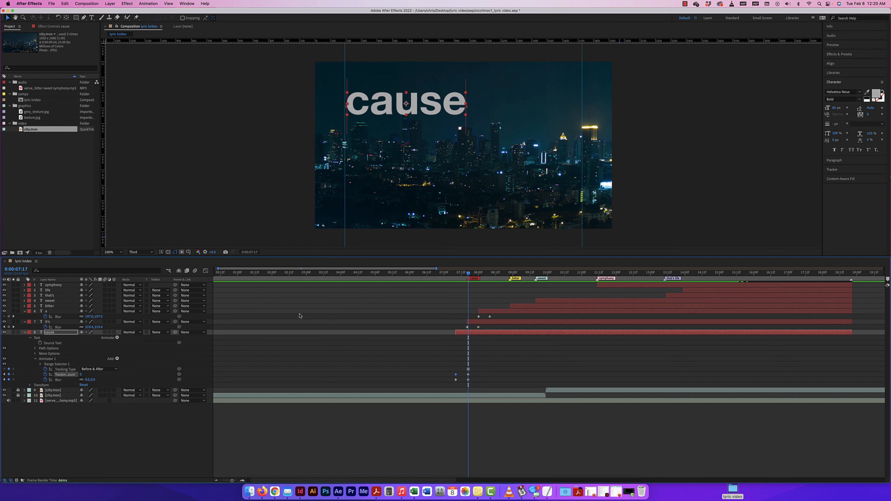
click(55, 312)
shift+click(56, 332)
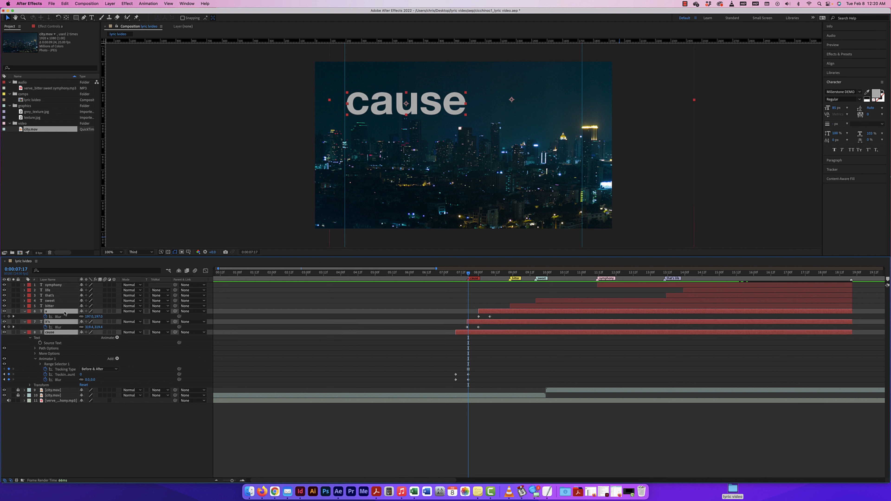
click(60, 348)
click(59, 322)
shift+click(62, 313)
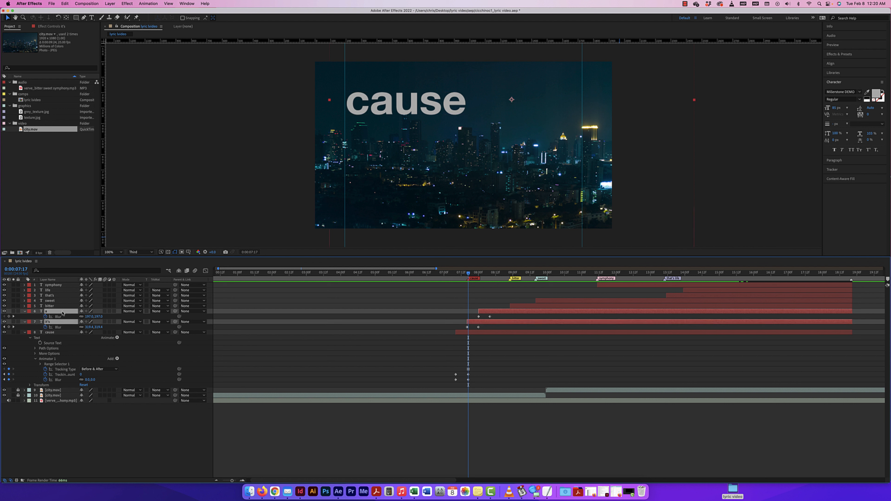
click(24, 312)
click(24, 312)
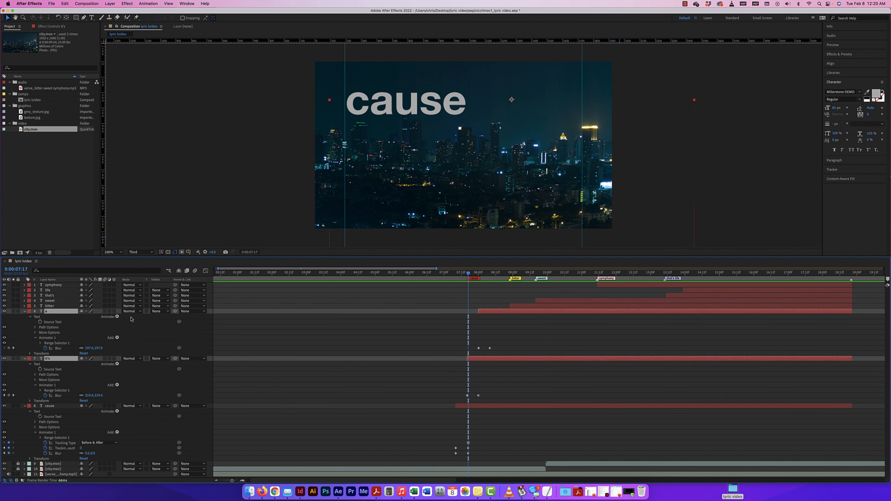
Add the Tracking property to the existing text animators of the "a" and "it's" layers.
click(117, 337)
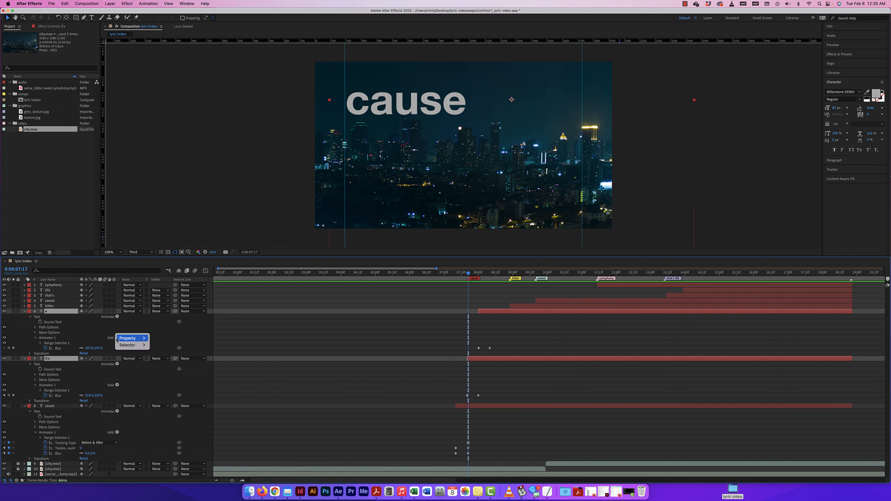
mouse_move(128, 339)
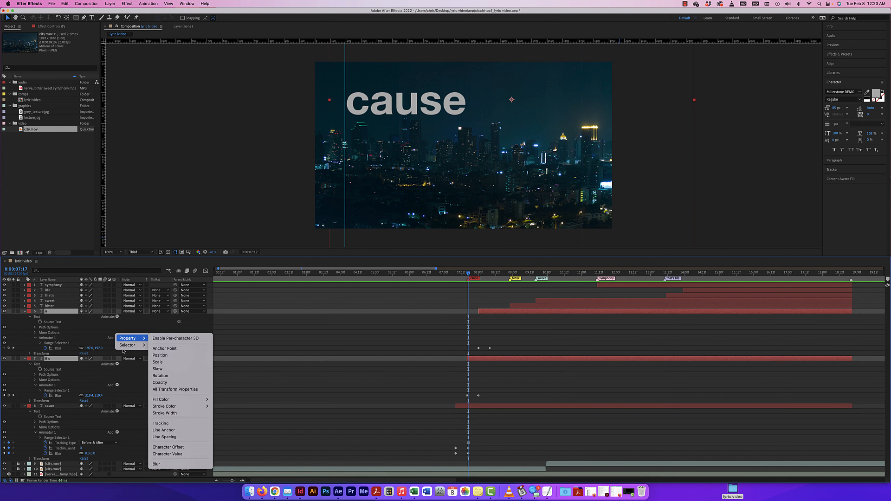
click(161, 423)
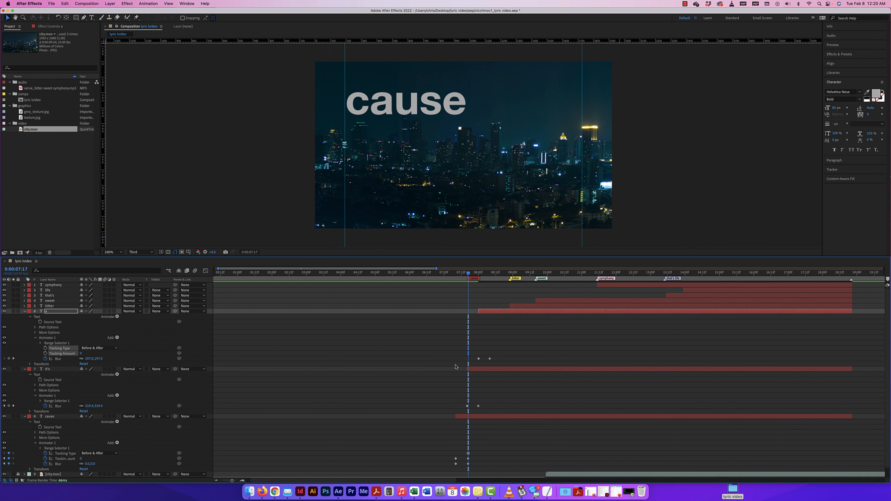
click(118, 396)
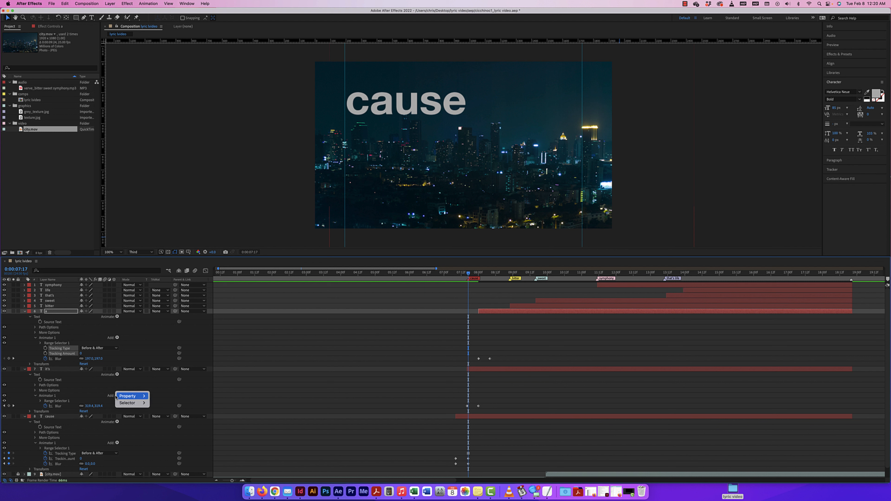
mouse_move(130, 396)
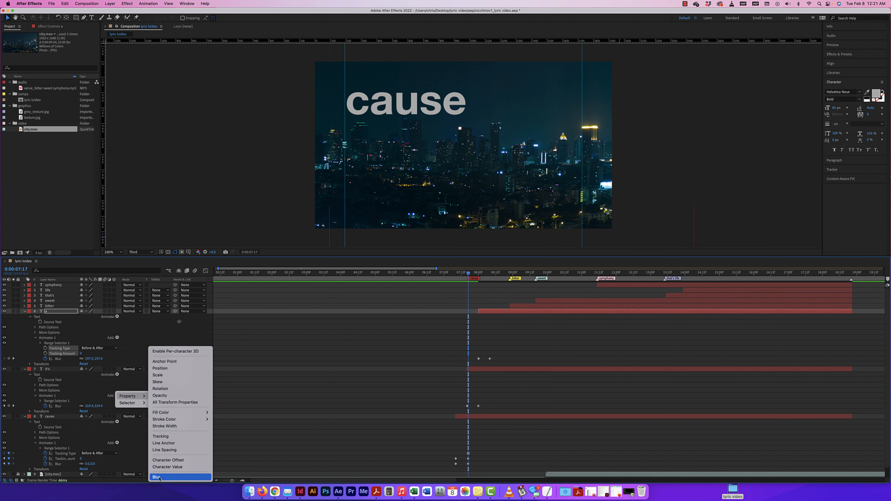
click(160, 437)
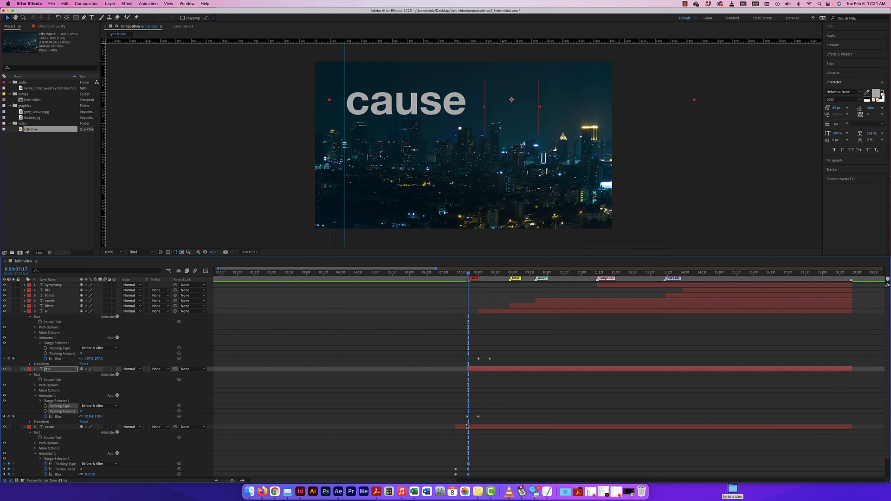
Keyframe the Tracking Amount of "it's" from about 184 at 0:00:07:16 to 0 at 0:00:08:00, and play it back.
drag(469, 273, 477, 275)
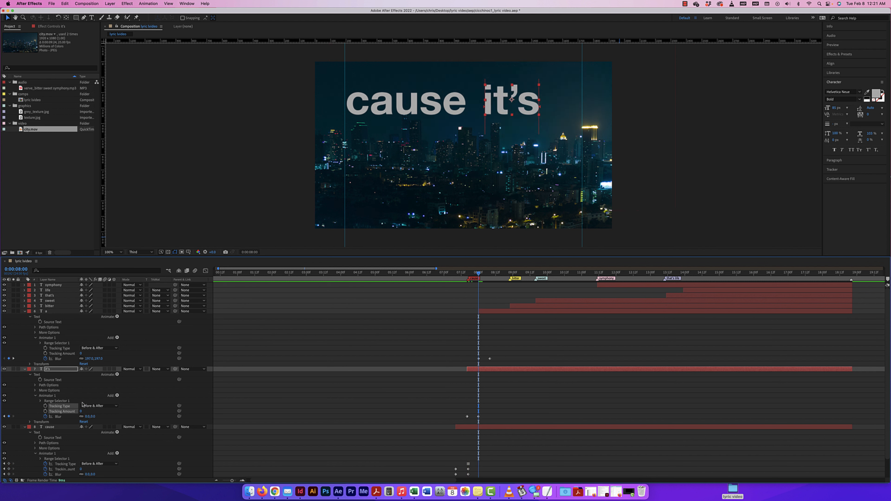
click(45, 406)
drag(480, 274, 467, 274)
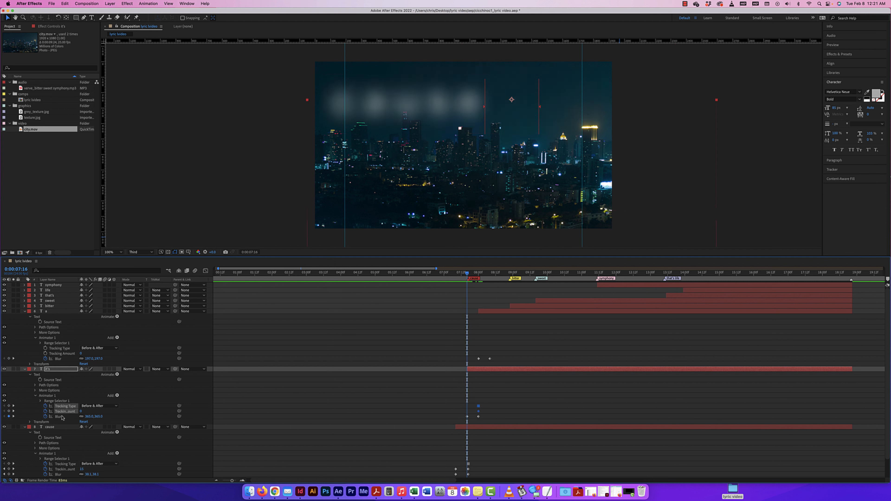
drag(81, 411, 135, 411)
key(space)
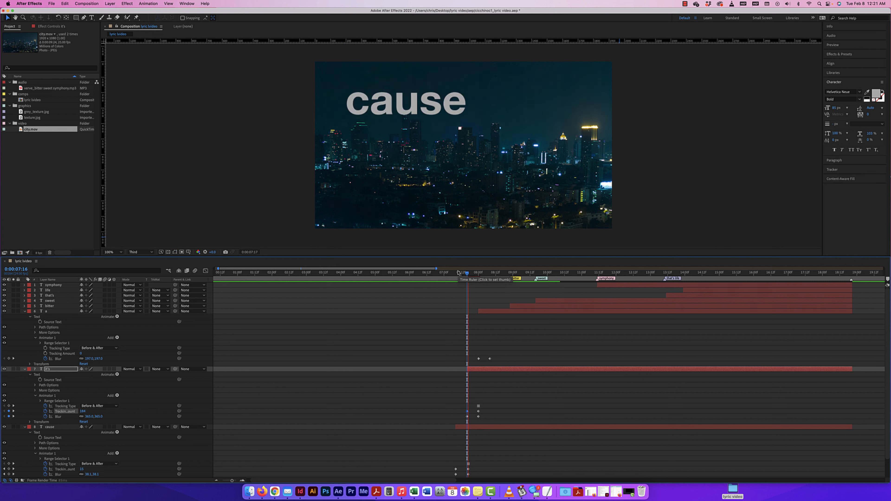
key(space)
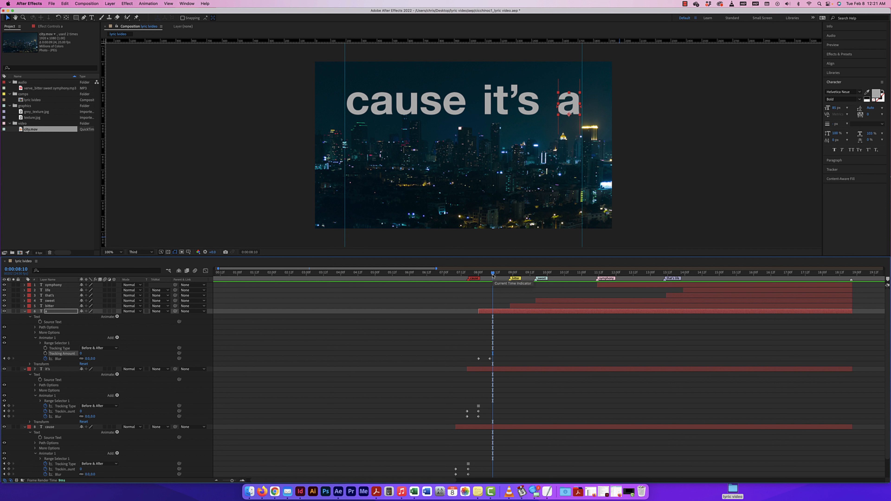
Collapse the properties of the "a", "it's" and "cause" layers and save the project.
click(54, 313)
shift+click(52, 369)
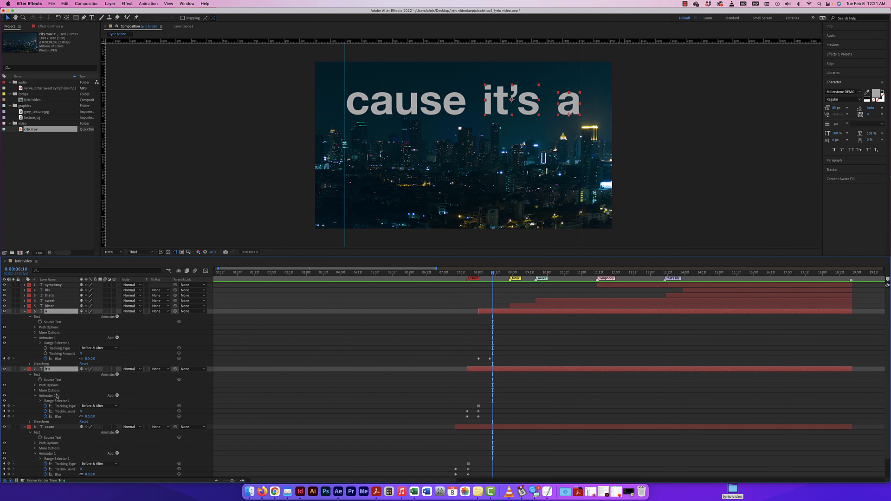
shift+click(53, 428)
key(u)
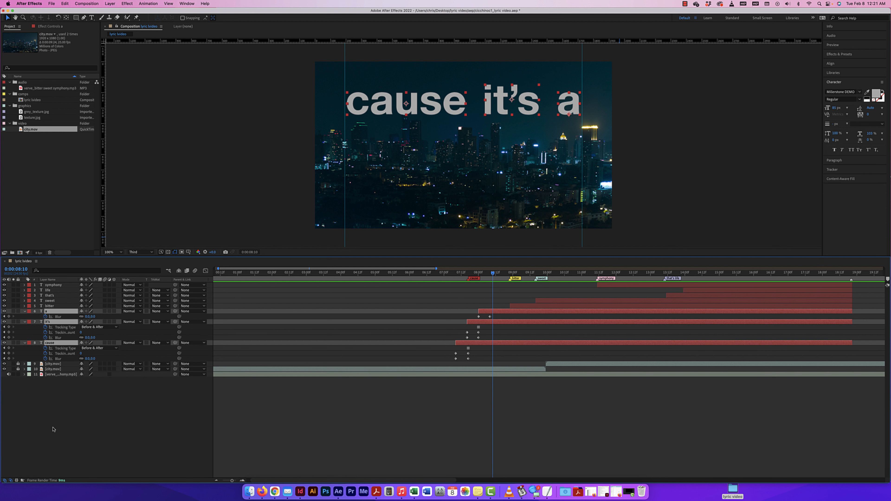
key(u)
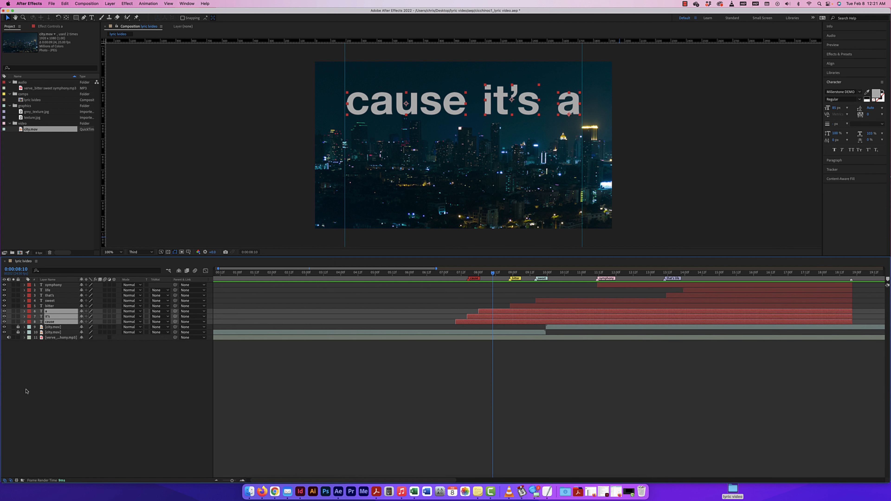
key(super+s)
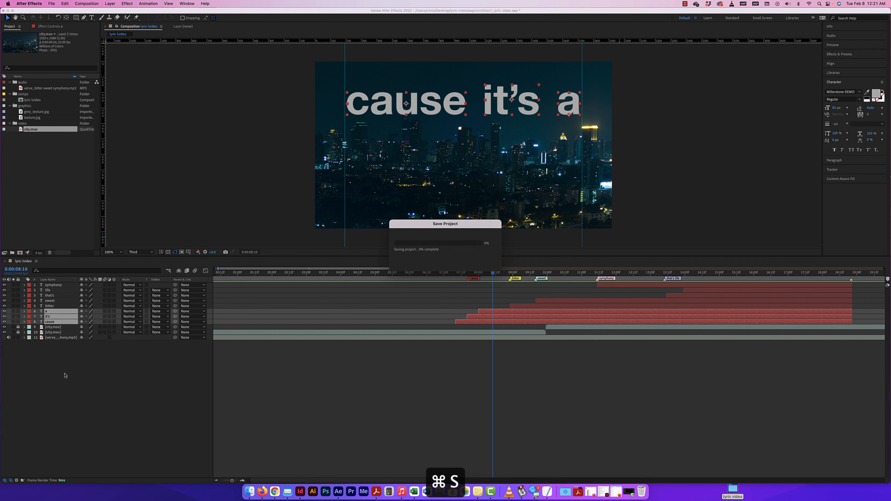
Select the "bitter" layer, move the current time to its start at 0:00:08:22, and expand its properties in the timeline.
scroll(231, 311, right, 1)
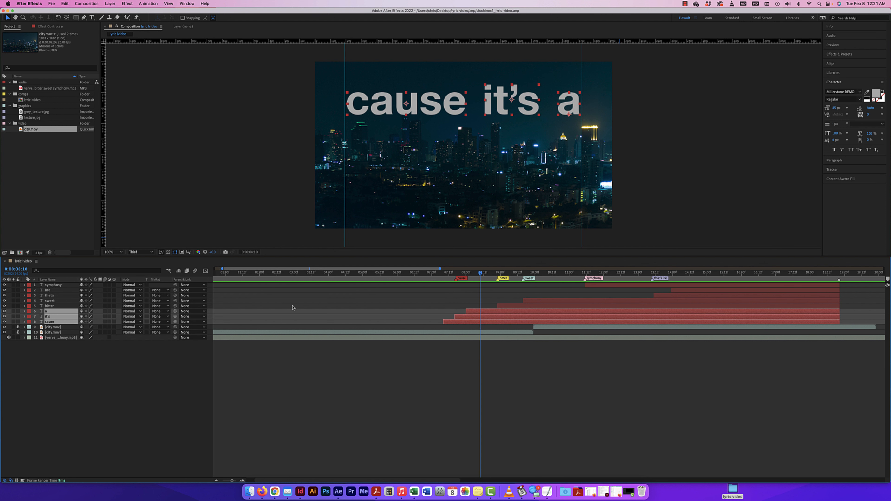
scroll(333, 297, right, 2)
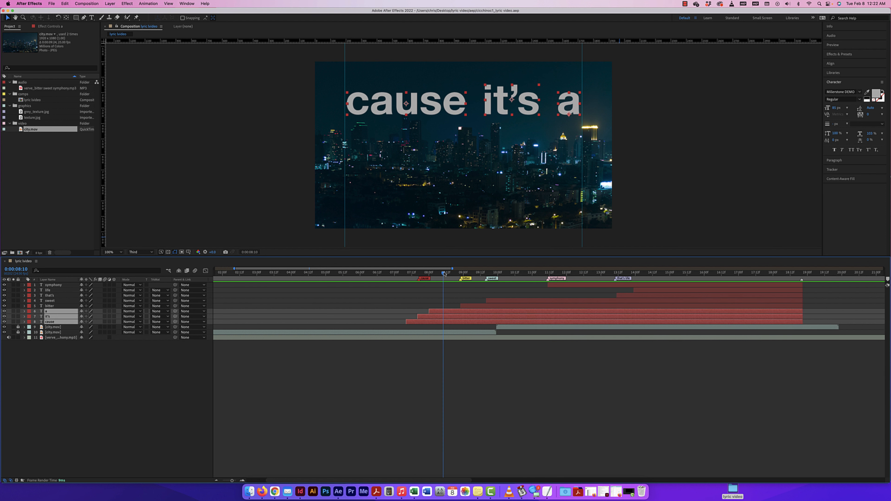
drag(444, 274, 497, 274)
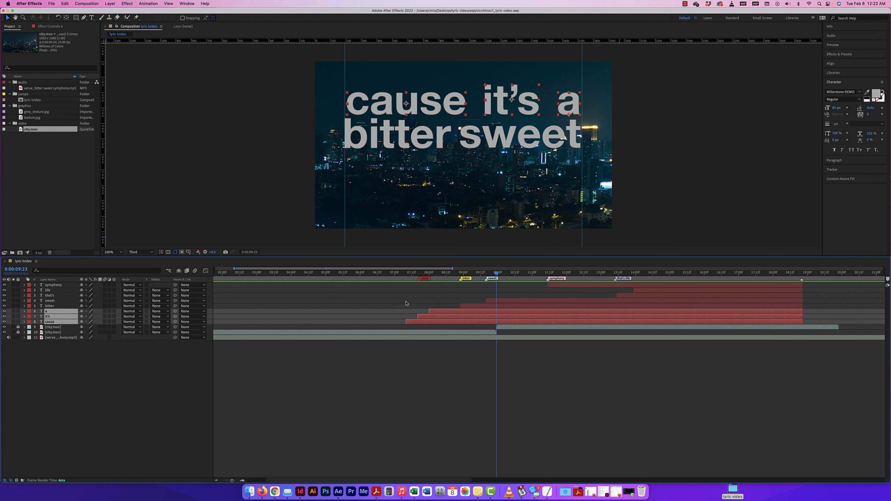
click(405, 137)
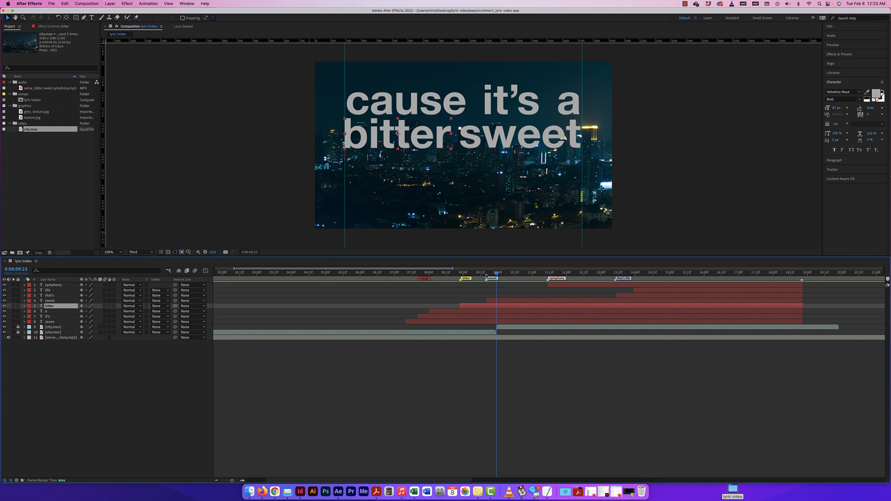
drag(494, 274, 461, 278)
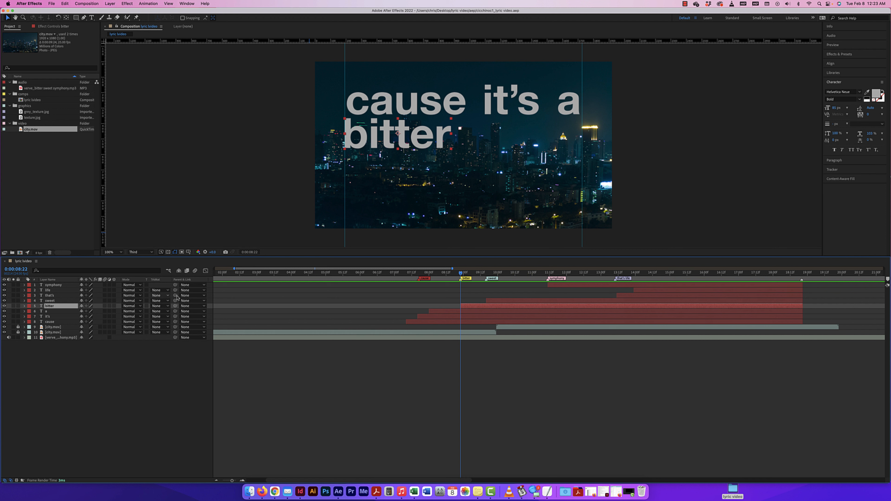
click(25, 306)
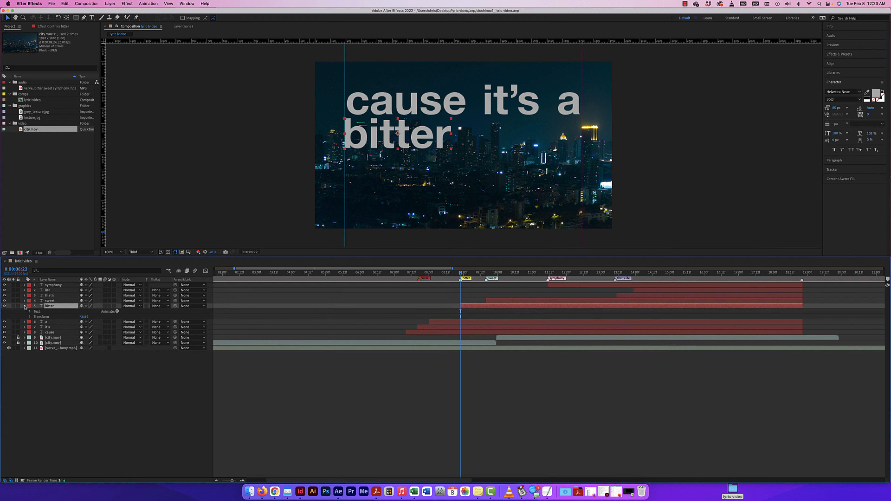
scroll(75, 305, right, 2)
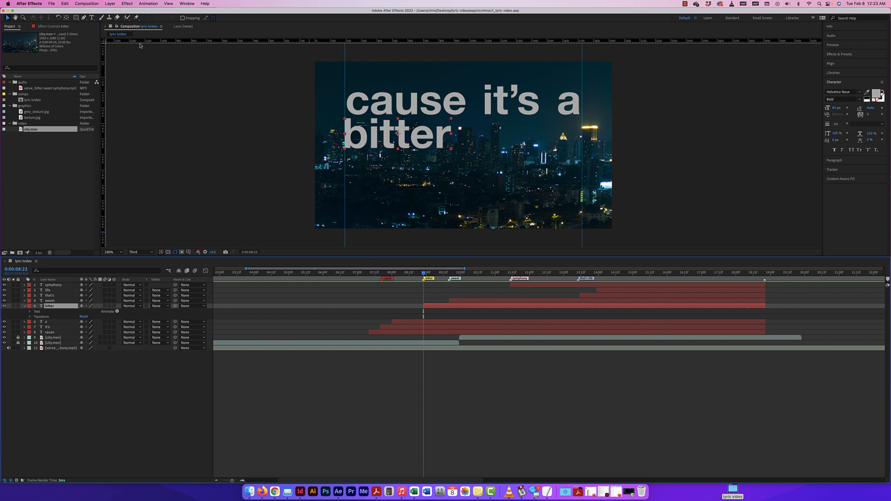
Activate the Pen tool and add a new mask around the word "bitter" on its text layer.
click(114, 4)
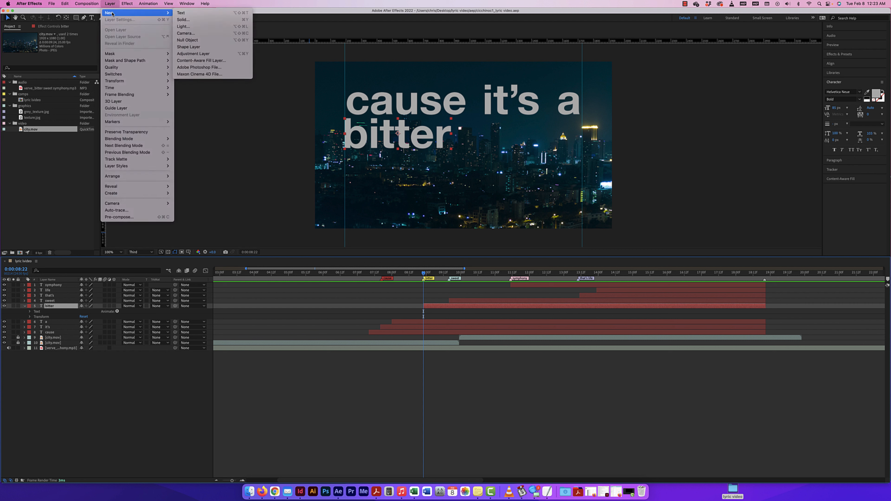
mouse_move(111, 53)
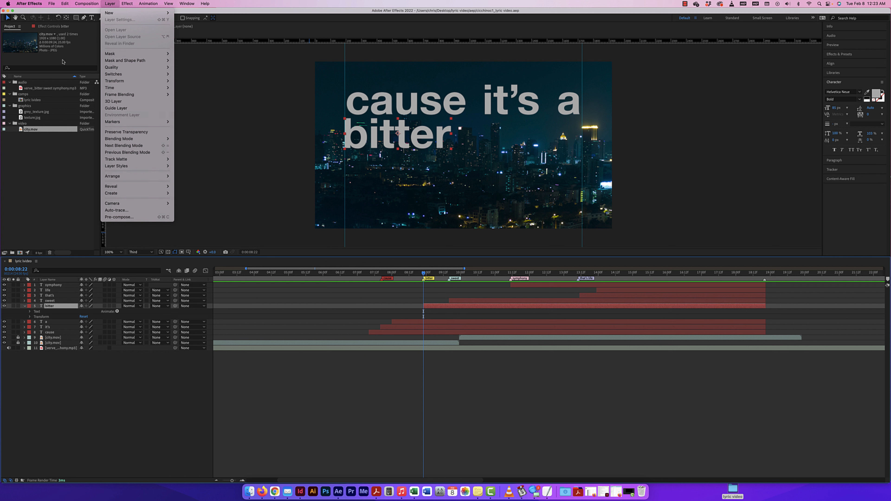
click(72, 22)
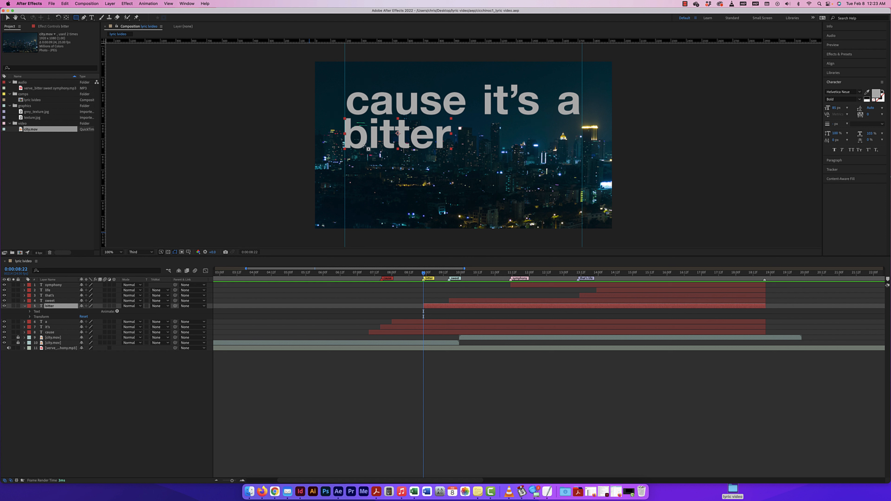
click(84, 17)
click(110, 3)
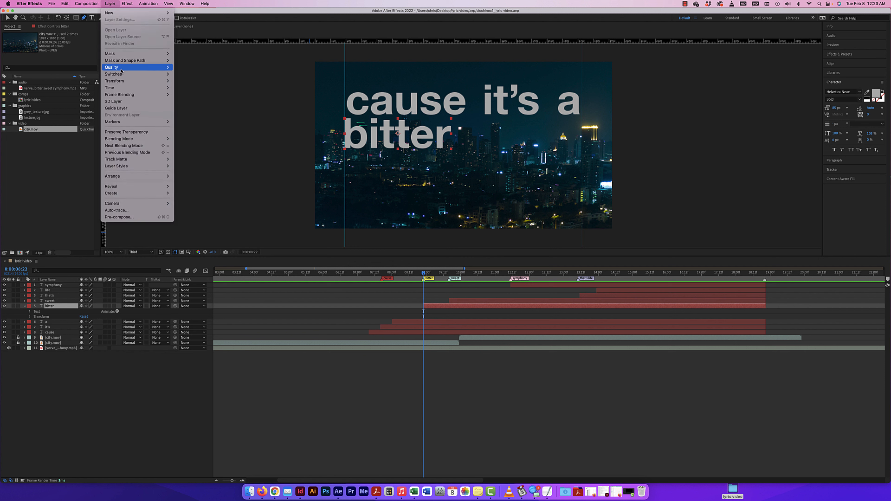
mouse_move(125, 55)
click(199, 55)
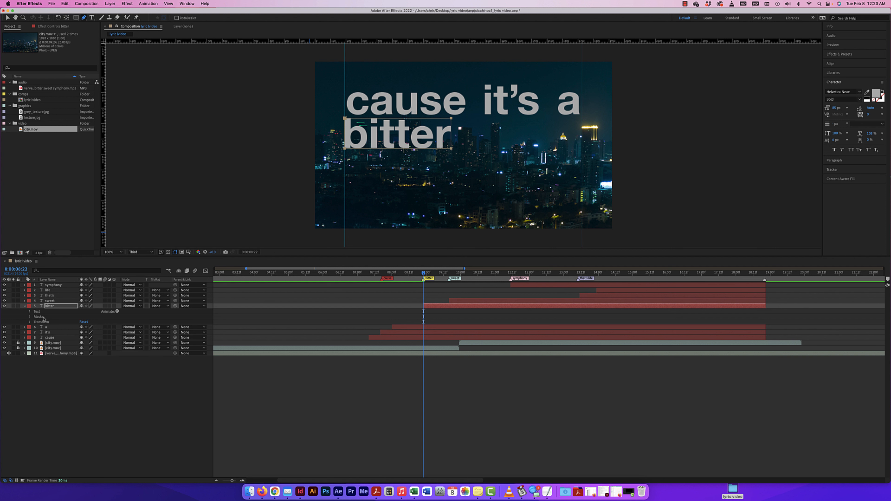
Expand the "bitter" layer's mask, set a Mask Path keyframe at 0:00:08:22, and move the current time back to 0:00:08:20.
click(29, 316)
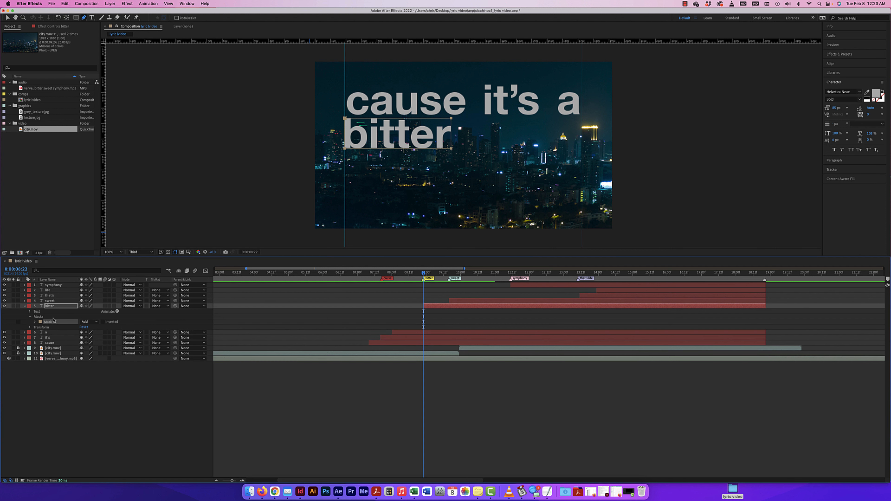
click(36, 321)
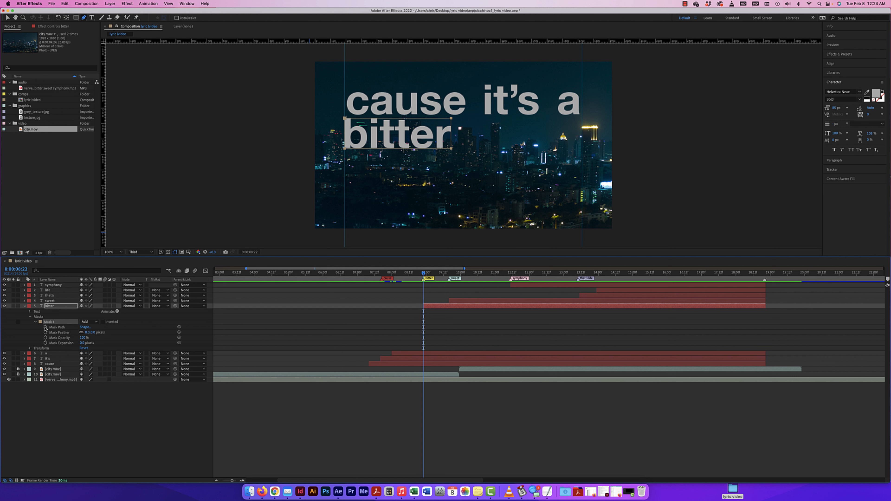
click(45, 328)
scroll(426, 311, right, 3)
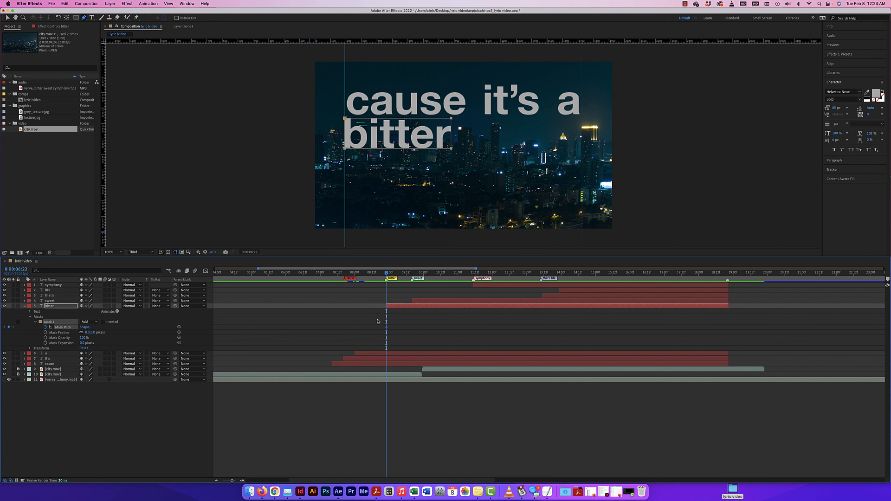
key(super+Left)
key(super+Left)
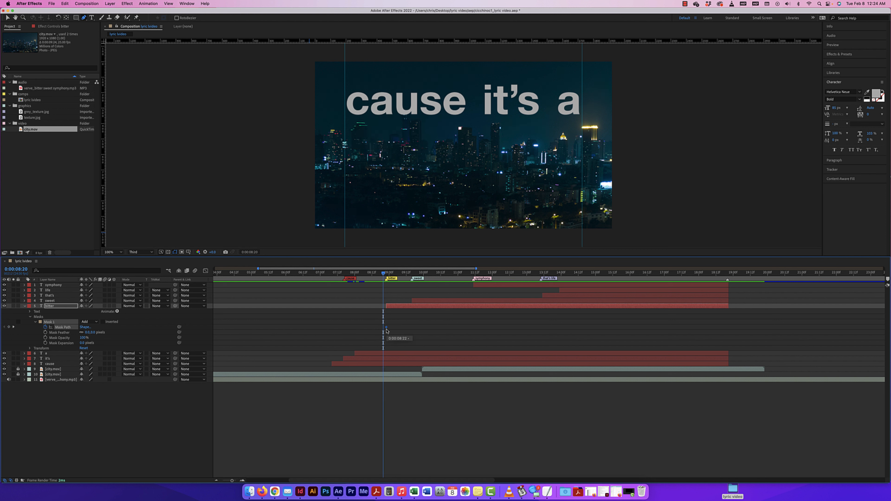
Trim the start of the bitter text layer to 0:00:08:16, ahead of its Mask Path keyframe.
key(super+Left)
key(super+Left)
key(super+Left)
key(super+Left)
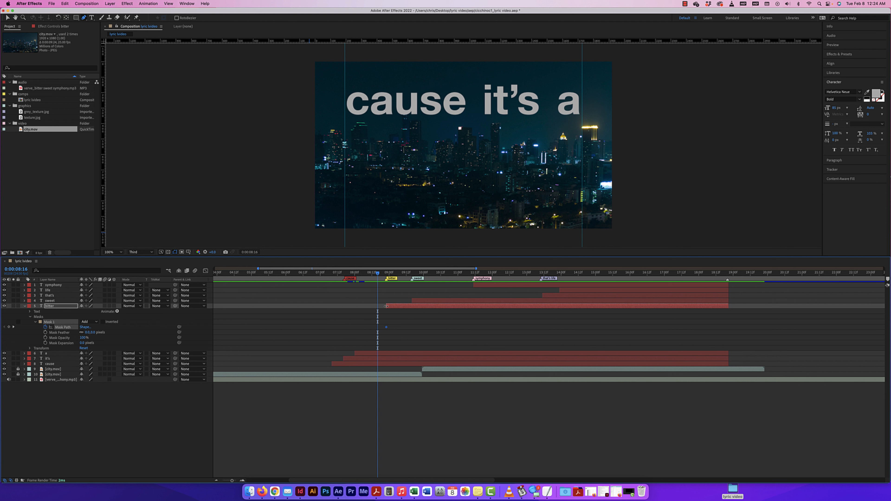
key(alt+bracketleft)
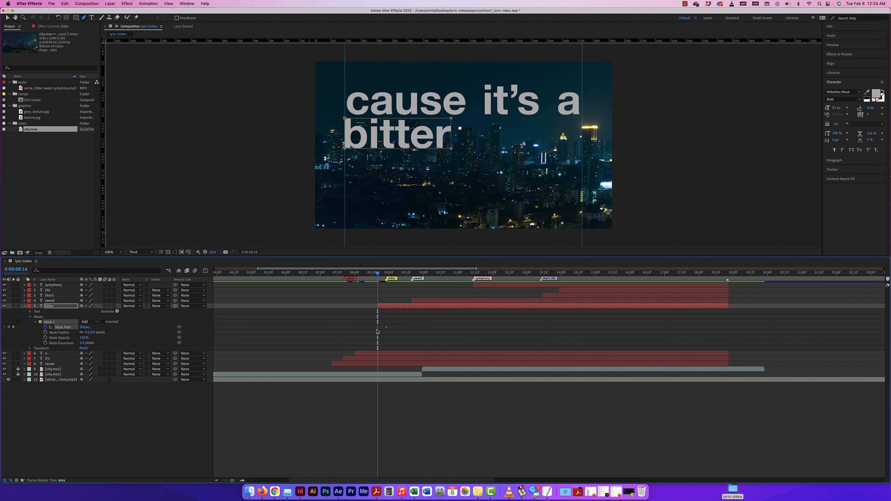
Keyframe the bitter layer's mask moved straight up off the word at 0:00:08:16, and preview the reveal.
scroll(377, 331, right, 1)
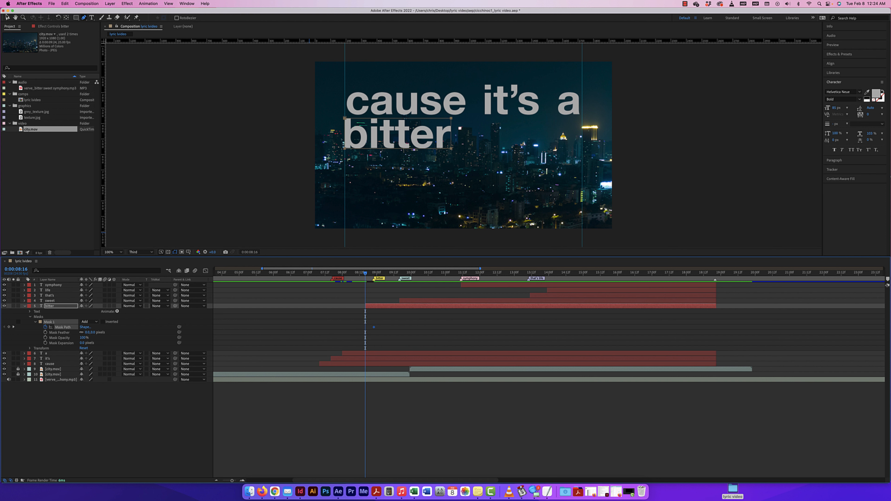
key(v)
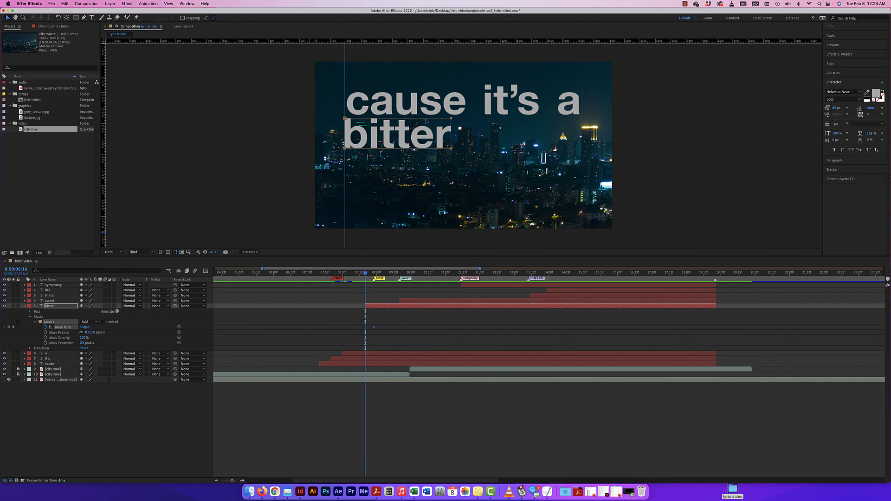
drag(426, 121, 430, 88)
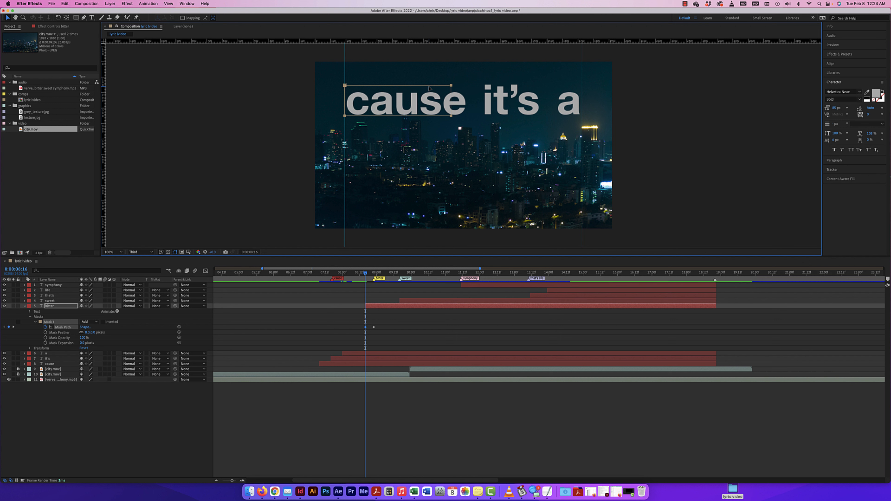
drag(365, 273, 358, 274)
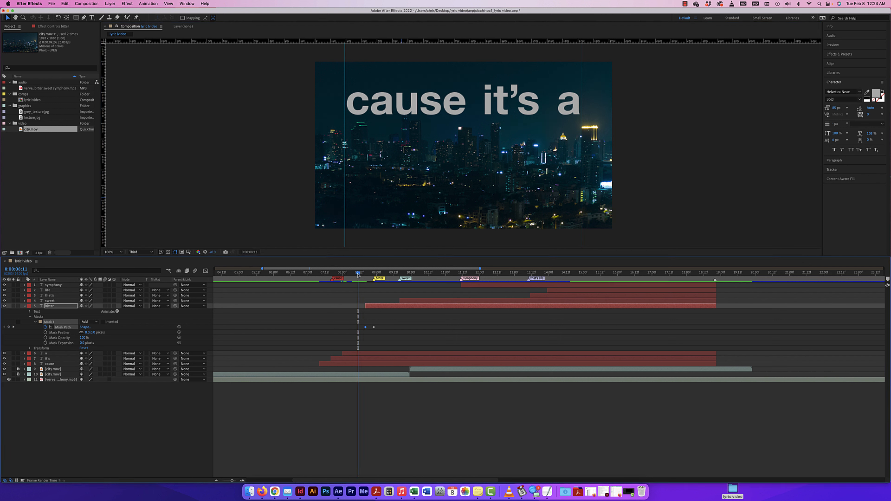
key(space)
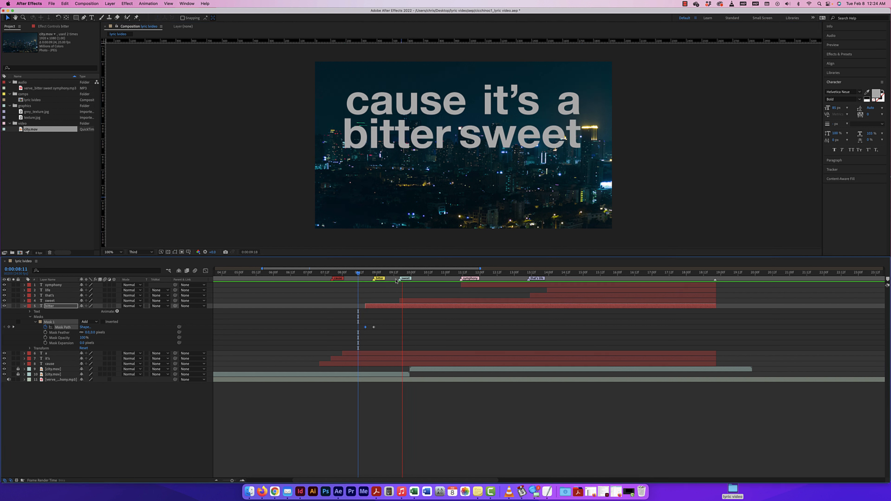
key(space)
drag(404, 281, 375, 278)
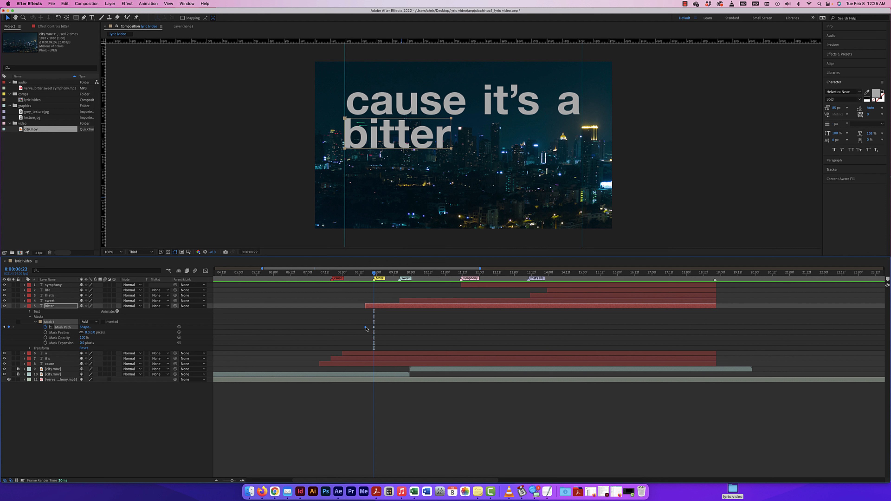
Shift the first Mask Path keyframe of the bitter layer nine frames earlier, to 0:00:08:07.
mouse_move(365, 329)
scroll(366, 330, left, 4)
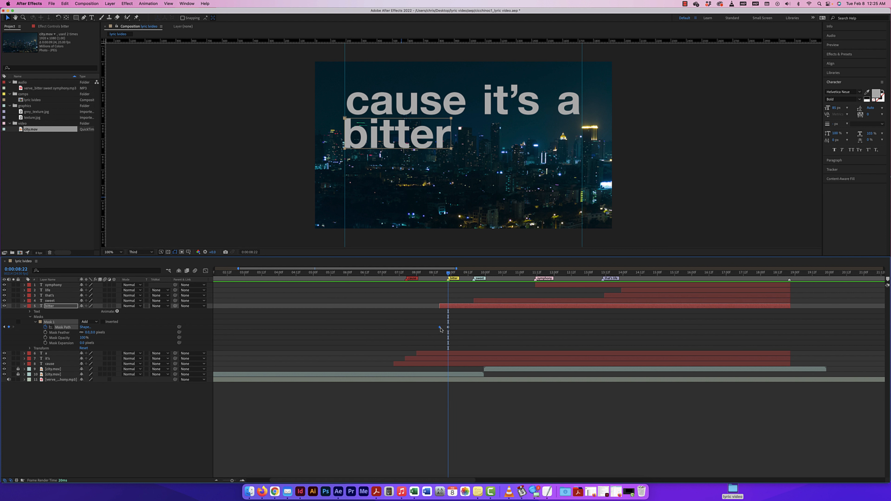
scroll(440, 329, left, 1)
click(452, 330)
click(452, 329)
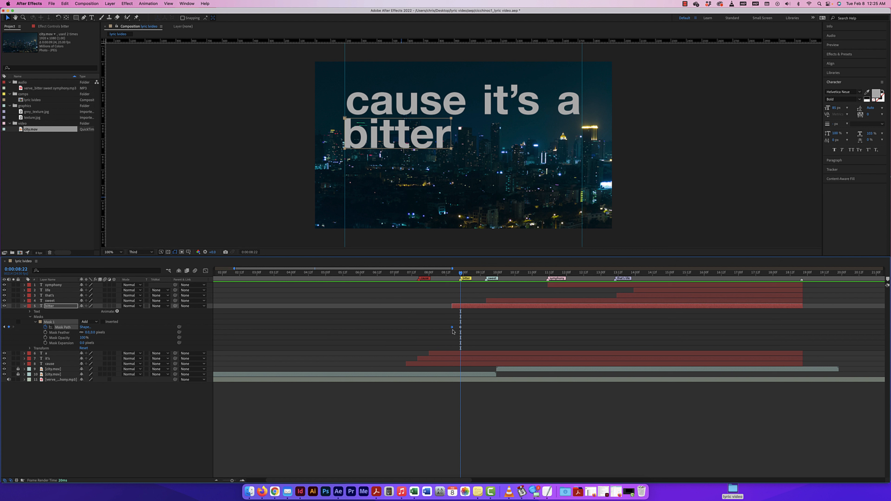
key(alt+Left)
key(alt+Left)
key(alt+Left)
key(alt+Left)
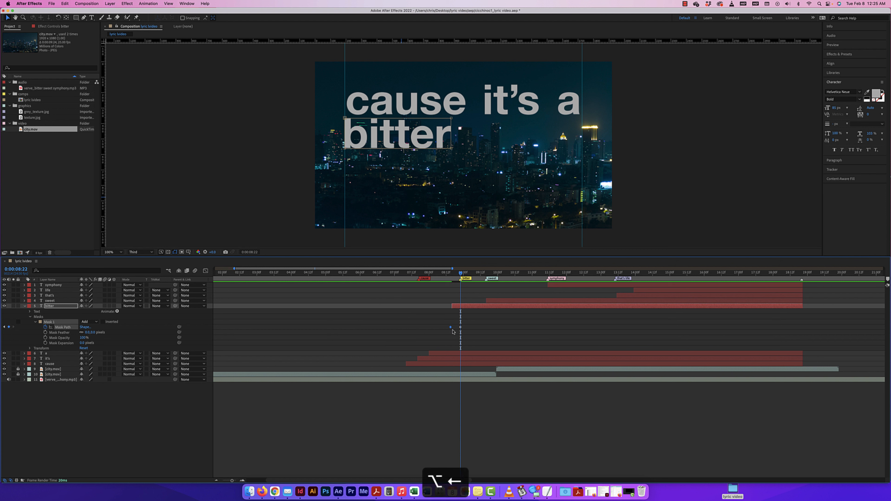
key(alt+Left)
key(alt+Left)
key(alt+Left)
key(alt+Left)
key(alt+Left)
Extend the start of the bitter layer back to 0:00:08:07 to match its first mask keyframe.
drag(461, 274, 439, 276)
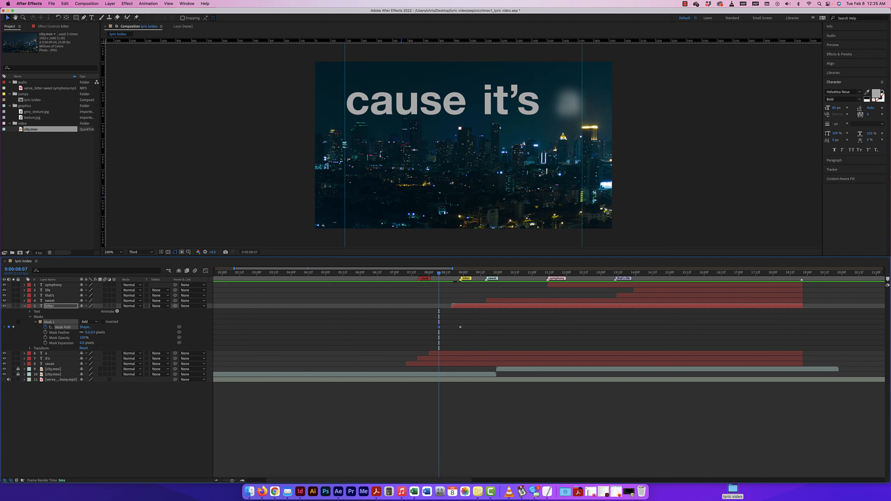
drag(452, 306, 438, 306)
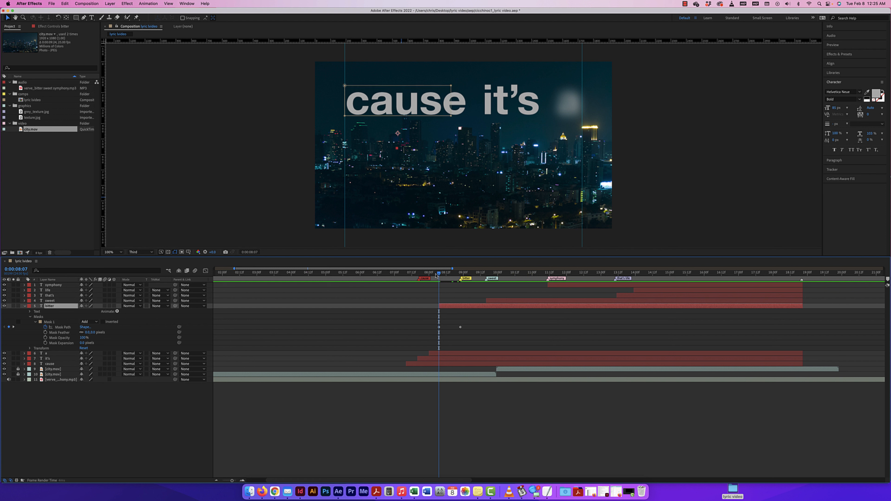
drag(440, 275, 436, 275)
key(space)
Apply Easy Ease to both Mask Path keyframes of the bitter layer and play back the reveal.
drag(433, 325, 471, 333)
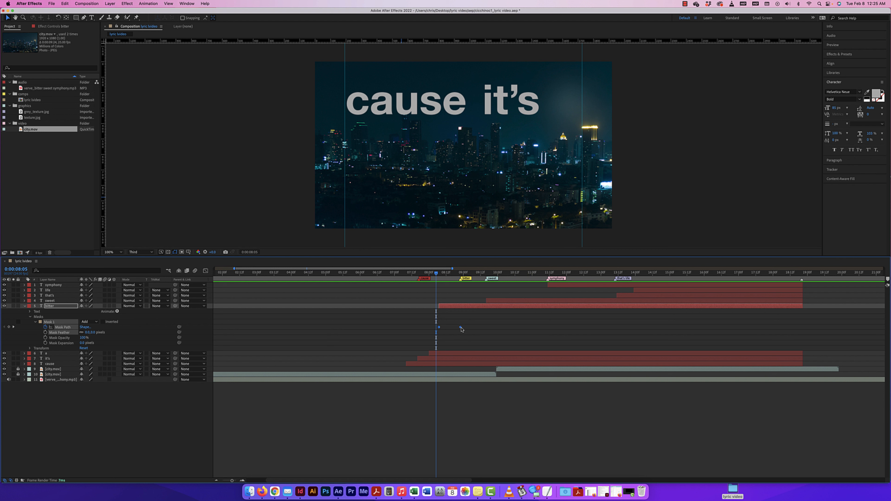
right_click(462, 329)
mouse_move(498, 408)
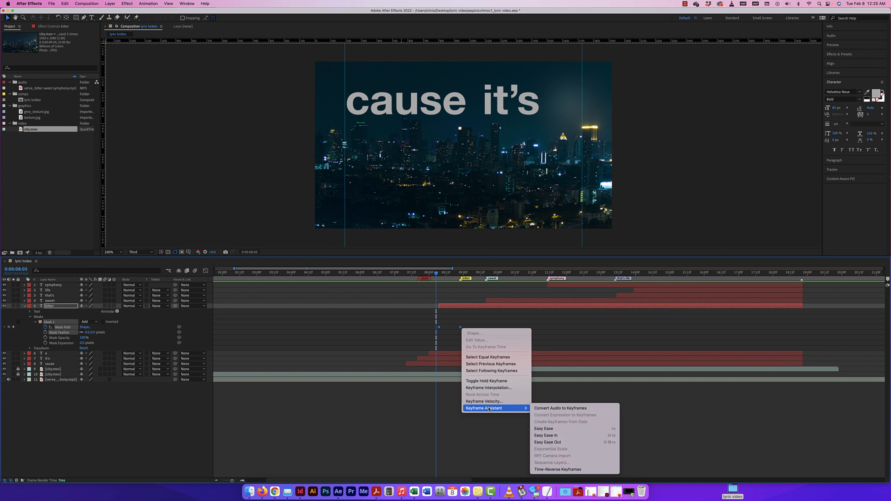
click(566, 429)
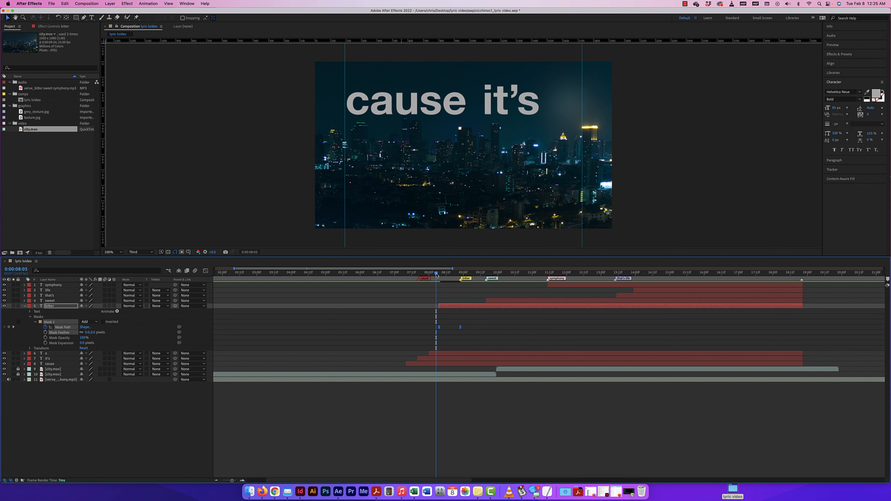
drag(437, 275, 435, 275)
key(space)
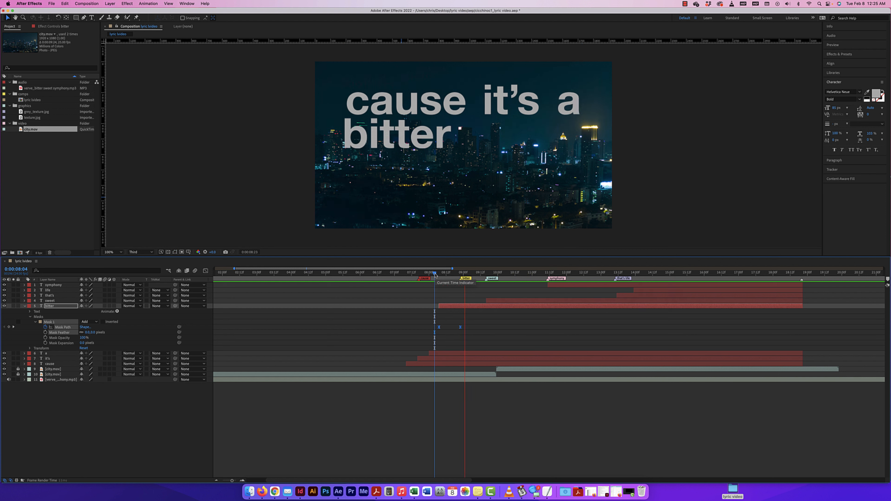
key(space)
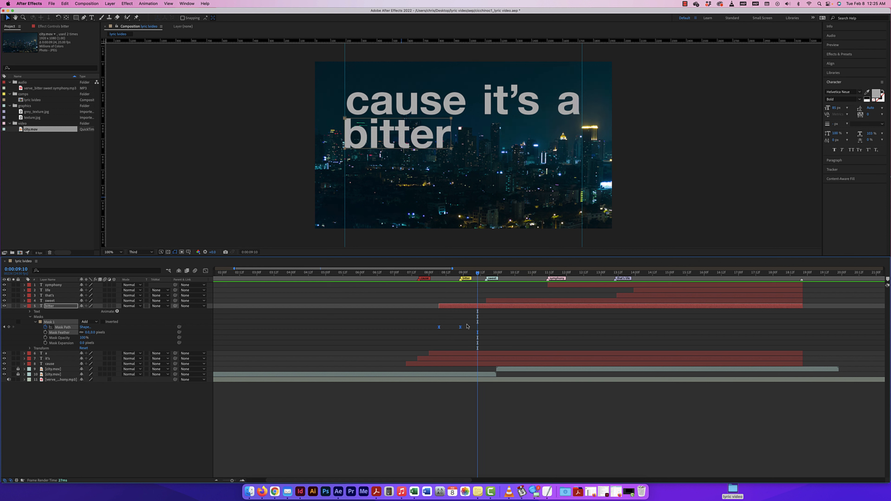
Reshape the Mask Path speed graph to spike right at the first keyframe and taper off, and preview the motion.
click(205, 271)
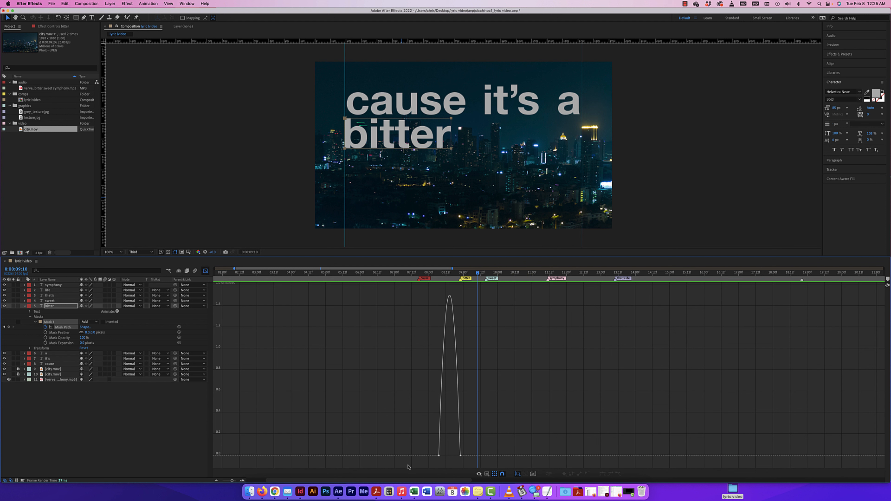
click(480, 474)
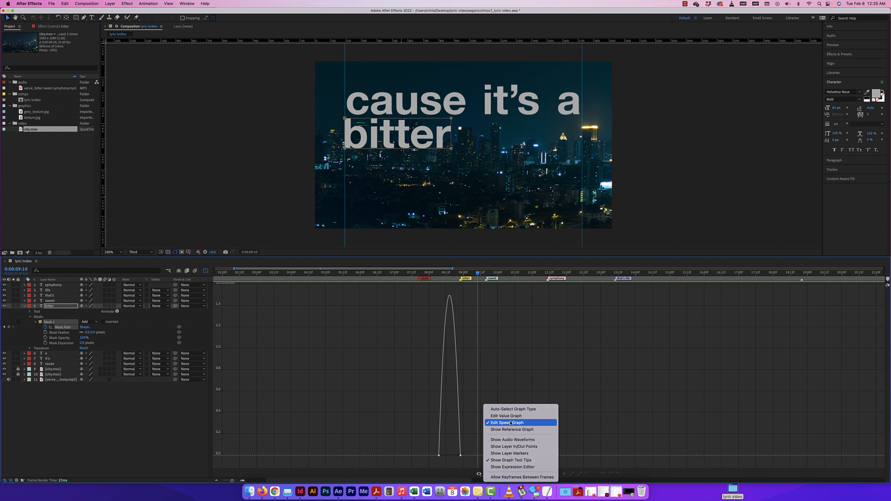
click(439, 455)
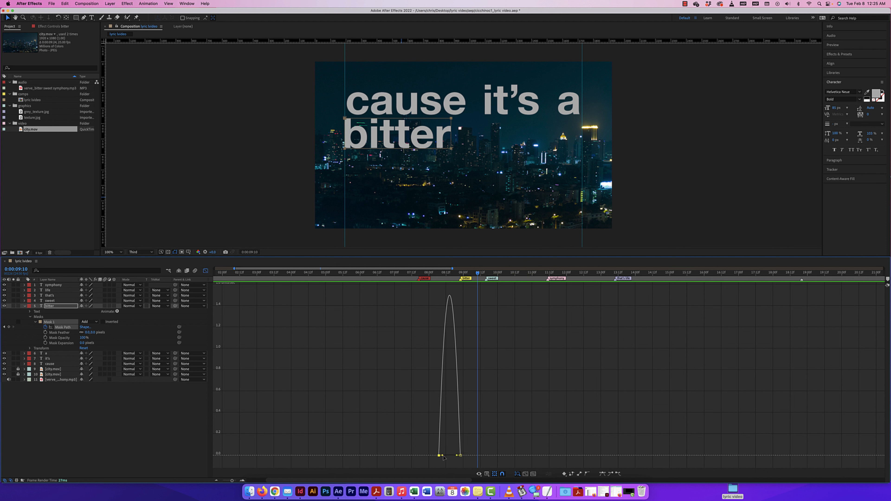
mouse_move(443, 457)
mouse_down()
mouse_move(453, 457)
mouse_move(445, 457)
mouse_up()
key(super+z)
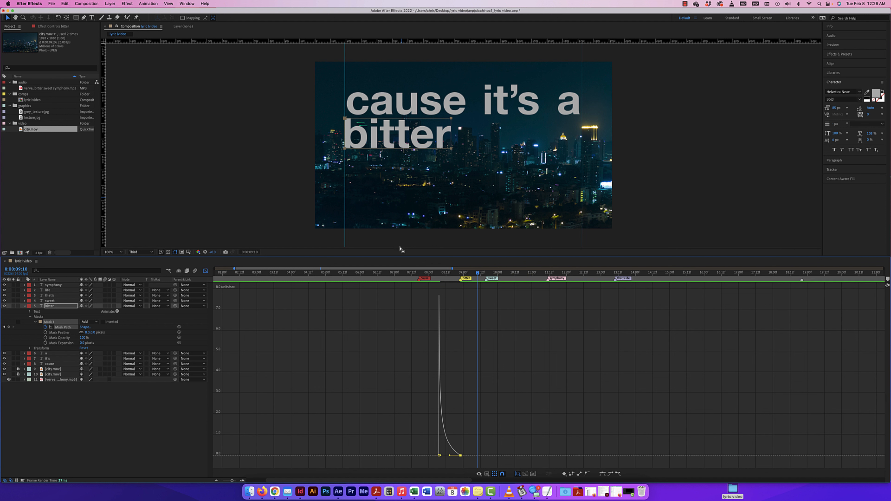
drag(478, 274, 423, 274)
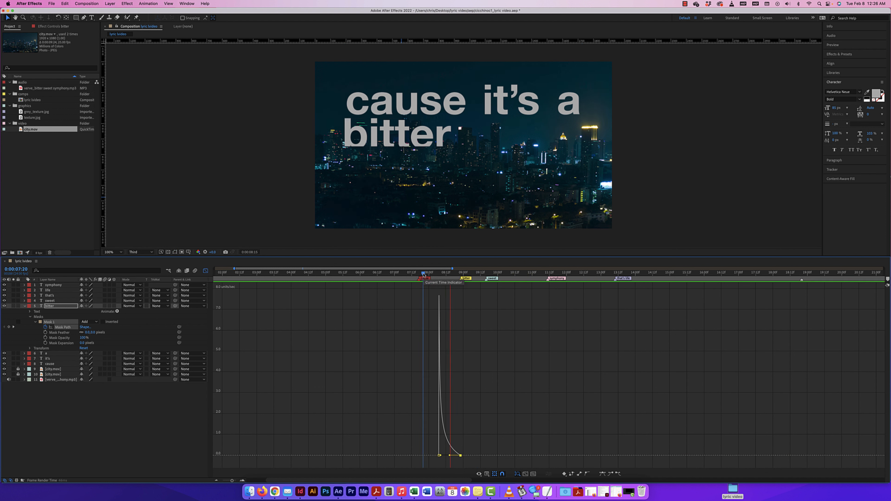
key(space)
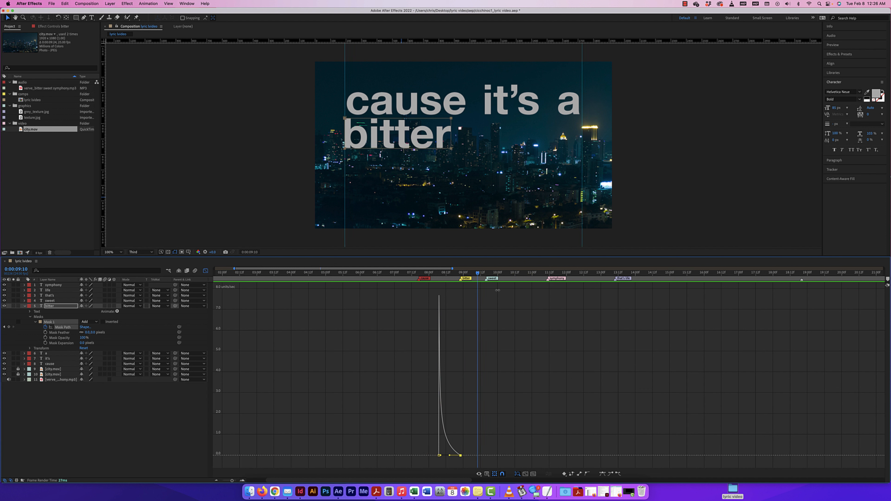
Move the speed graph's peak between the two keyframes, preview it, and return to the collapsed bitter layer in the timeline.
drag(442, 457, 451, 456)
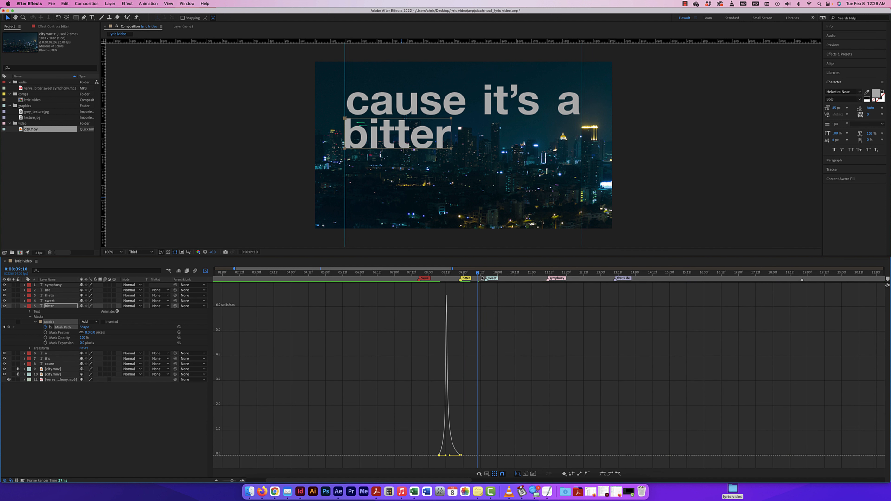
click(429, 273)
key(space)
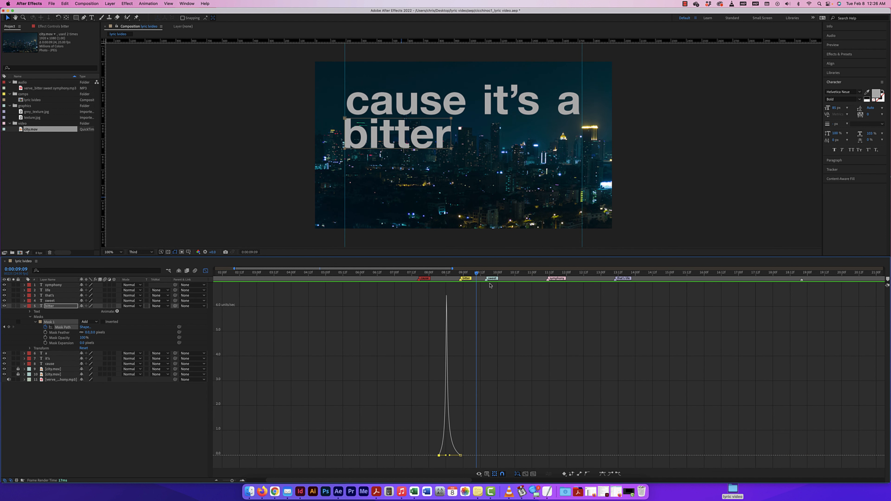
click(206, 271)
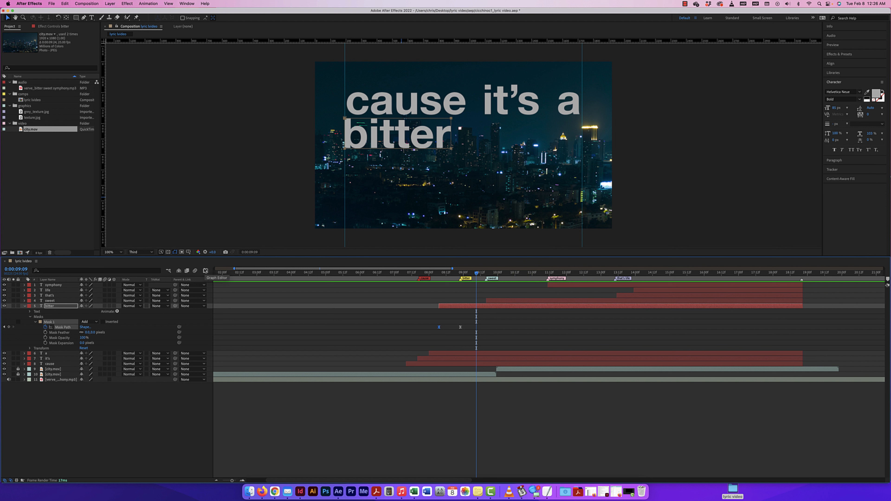
click(24, 306)
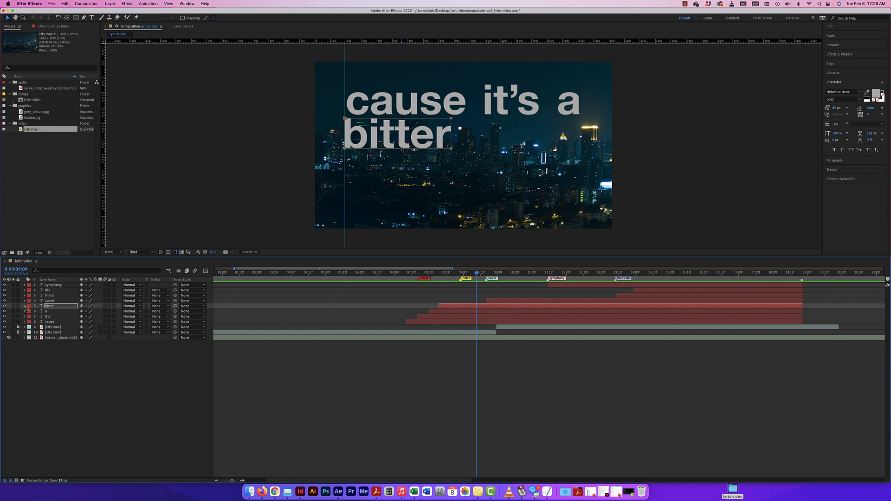
Draw a black rectangle shape covering the word sweet at 0:00:09:16 and place its layer directly above the sweet layer.
drag(477, 272, 486, 273)
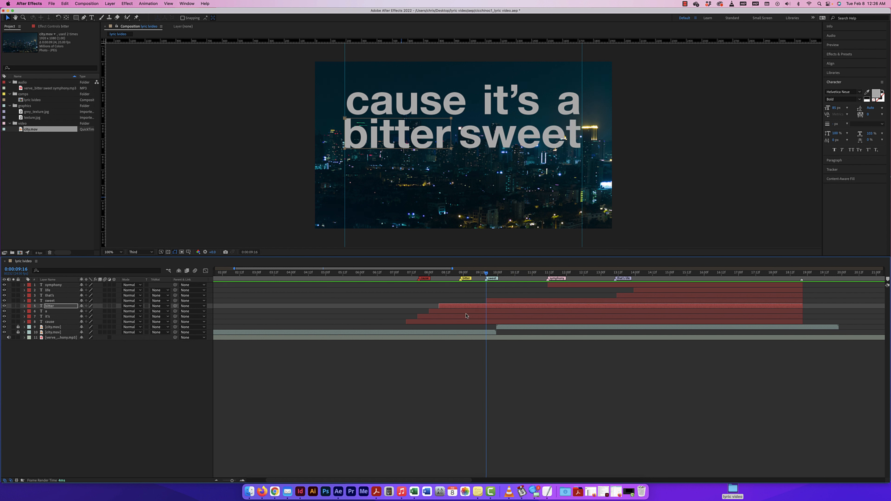
click(24, 300)
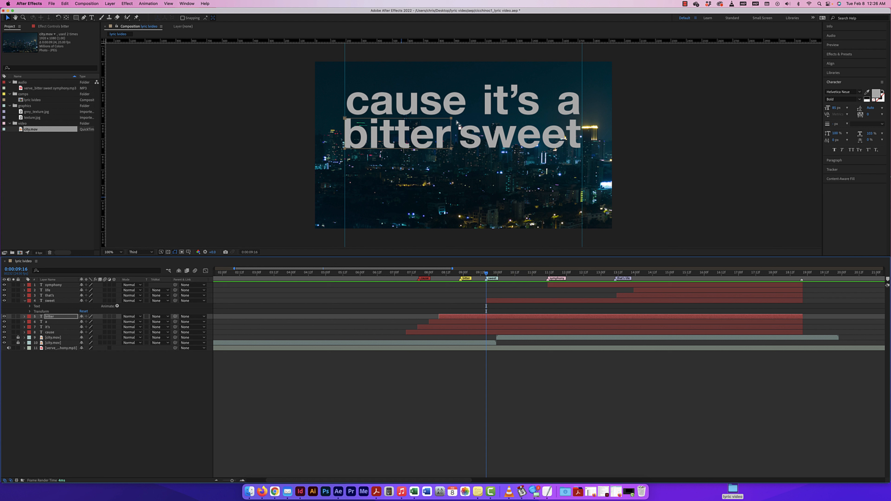
click(76, 18)
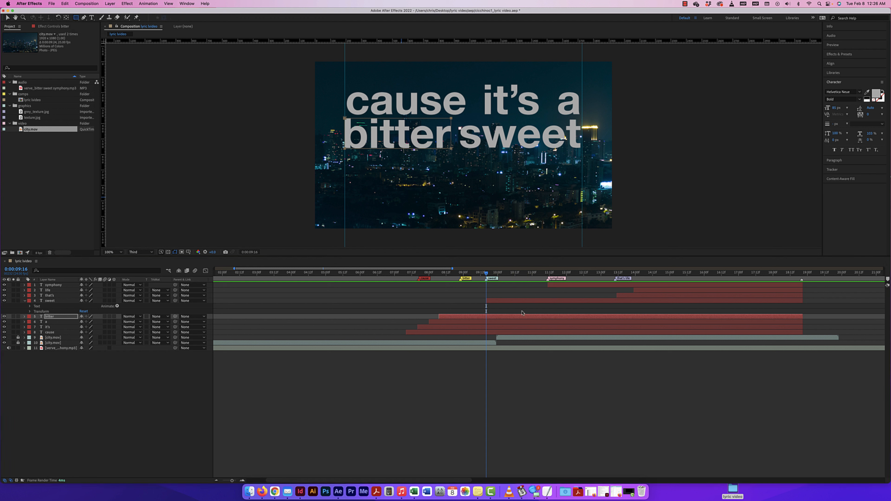
click(129, 386)
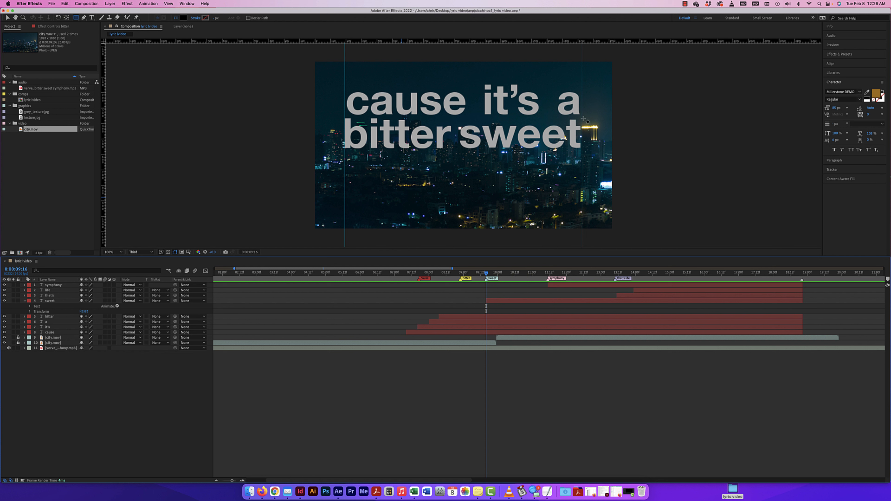
mouse_move(582, 119)
mouse_down()
mouse_move(563, 137)
mouse_move(456, 148)
mouse_up()
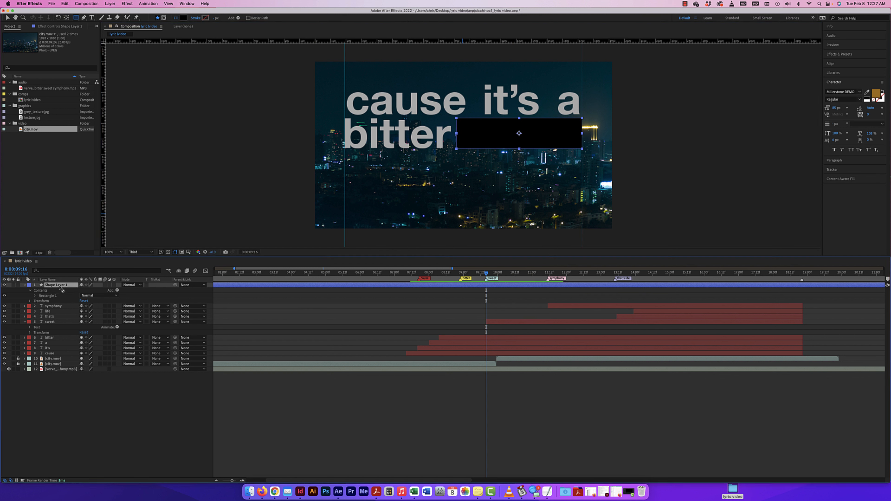
drag(58, 294, 53, 321)
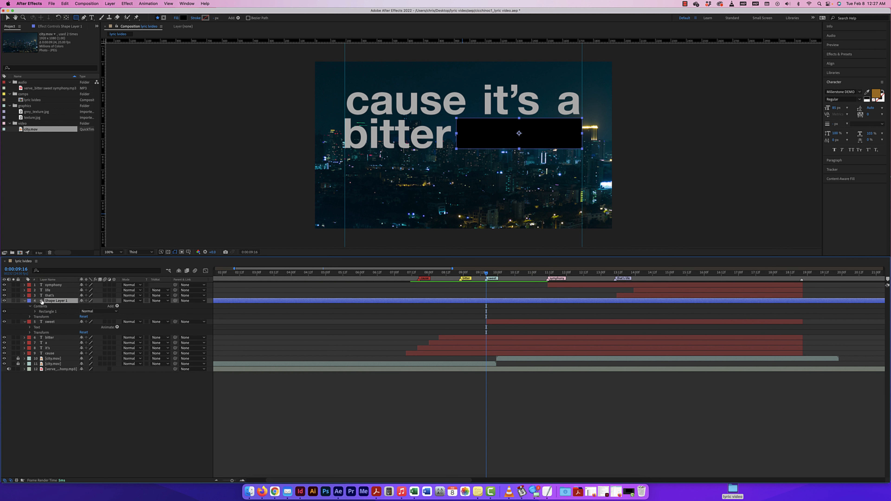
click(25, 300)
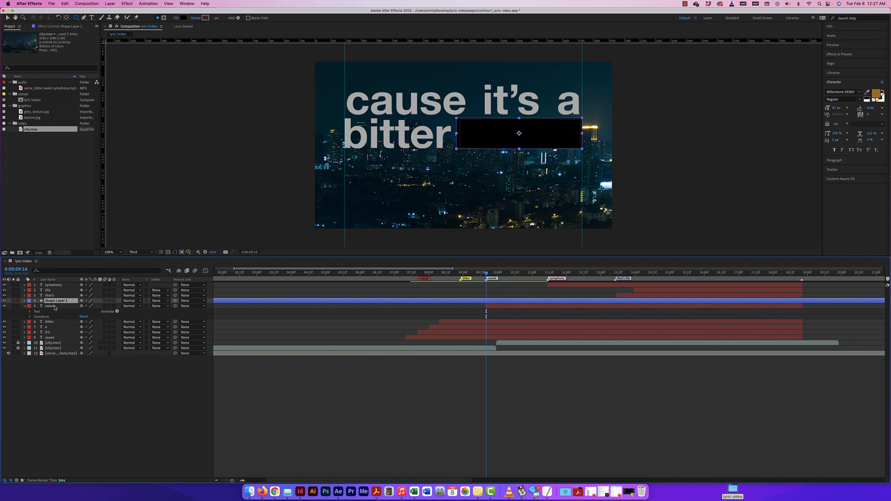
Toggle the timeline's Transfer Controls columns off and back on, and check the column header's options.
scroll(56, 307, left, 2)
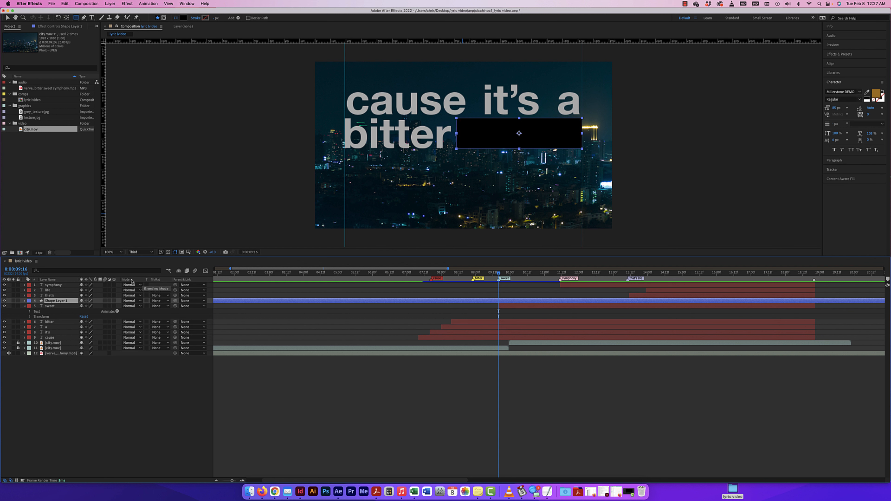
click(11, 481)
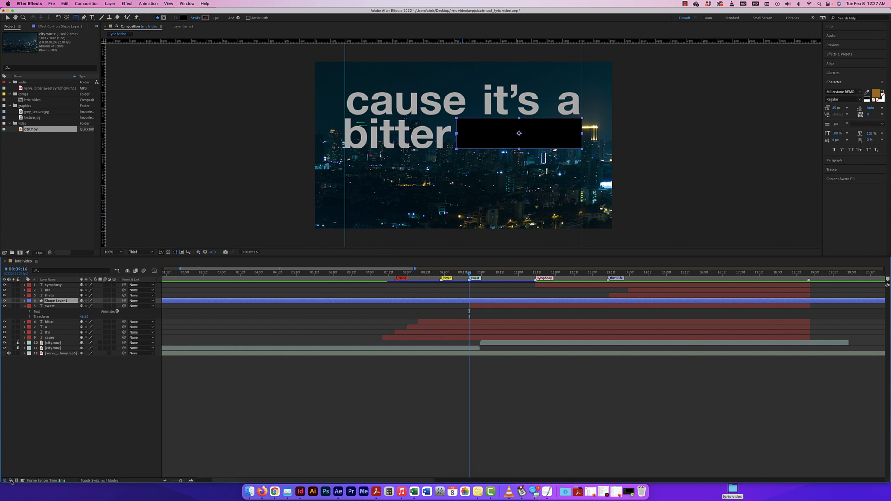
click(11, 481)
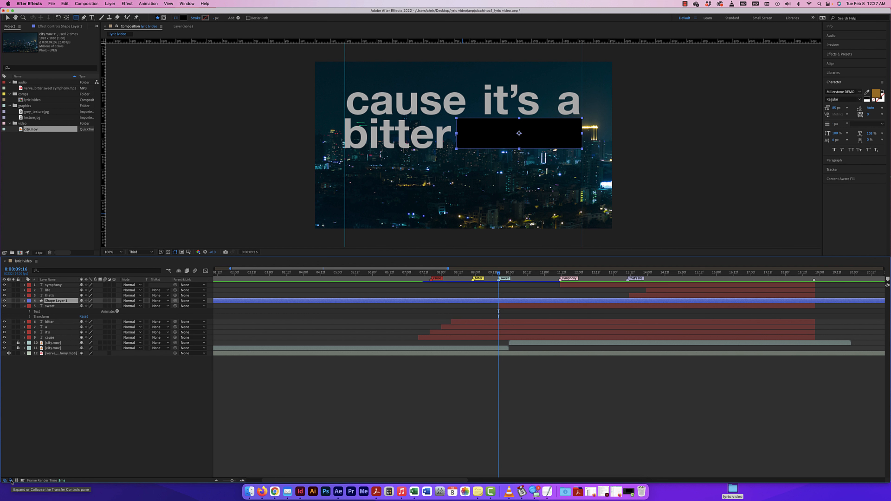
click(11, 481)
click(11, 481)
click(11, 481)
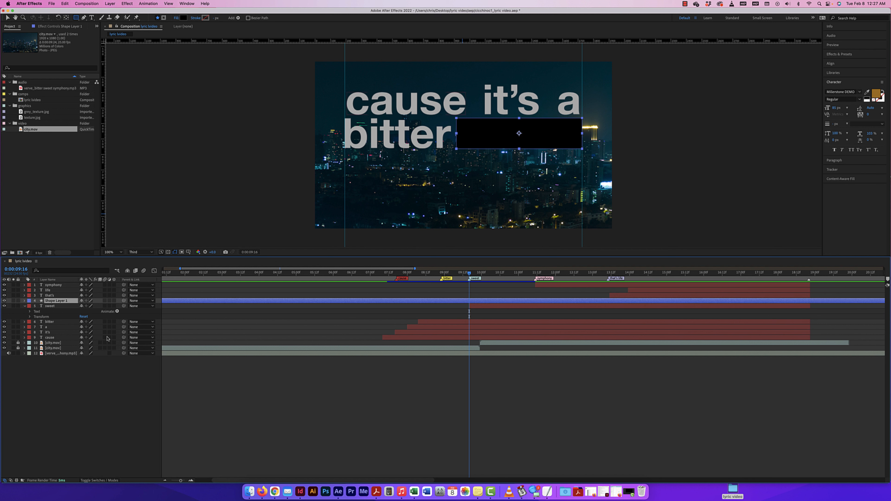
click(11, 481)
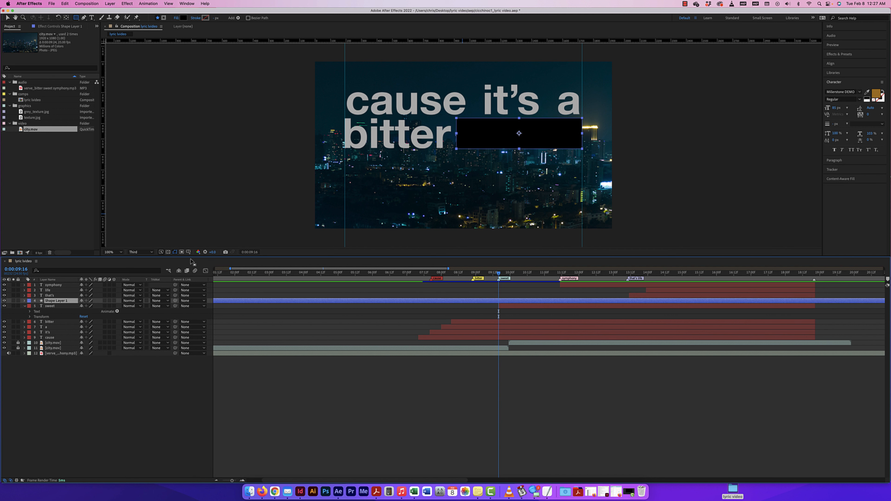
right_click(165, 280)
mouse_move(189, 302)
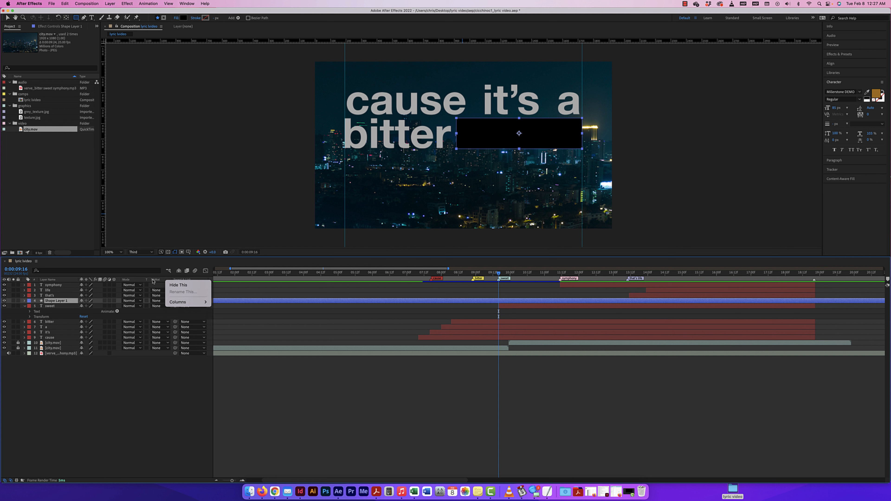
click(160, 327)
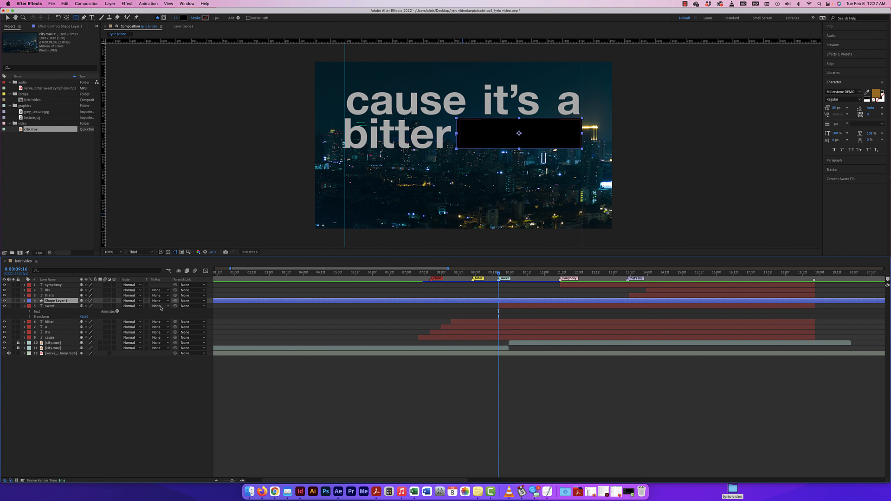
Set the sweet layer's track matte to Alpha Matte "Shape Layer 1" and rename the shape layer "sweet alpha matte".
click(168, 307)
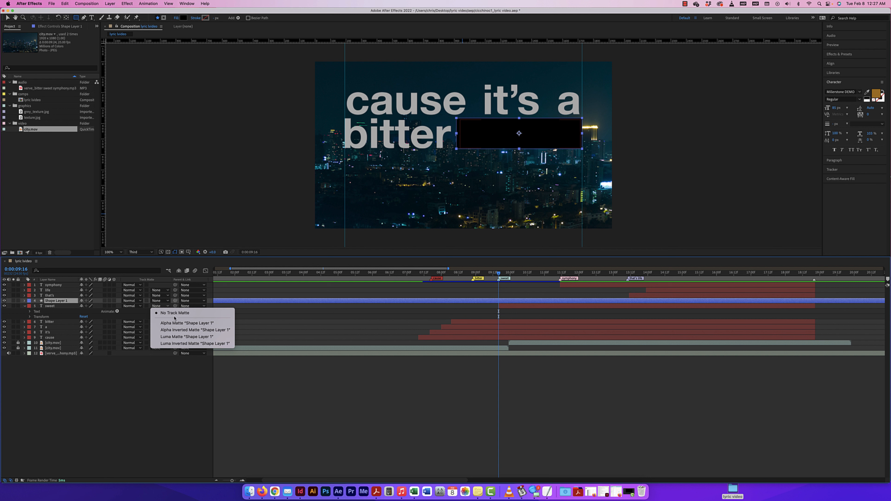
click(179, 323)
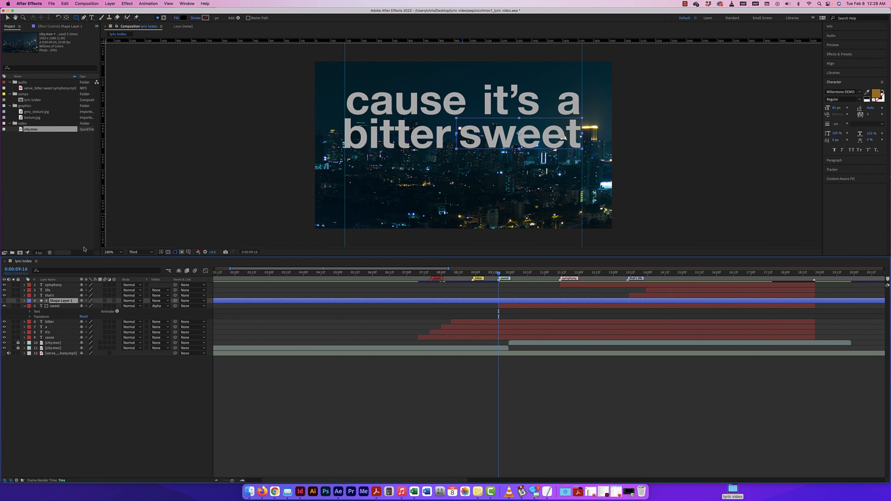
click(59, 307)
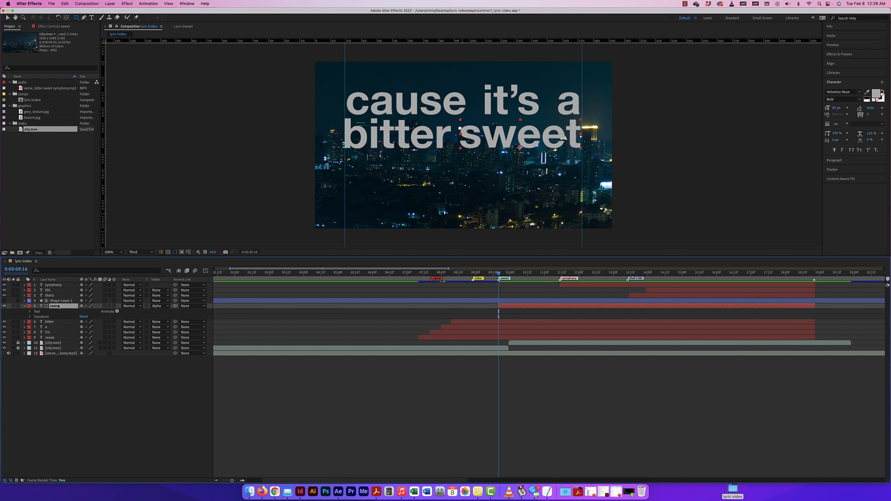
click(59, 300)
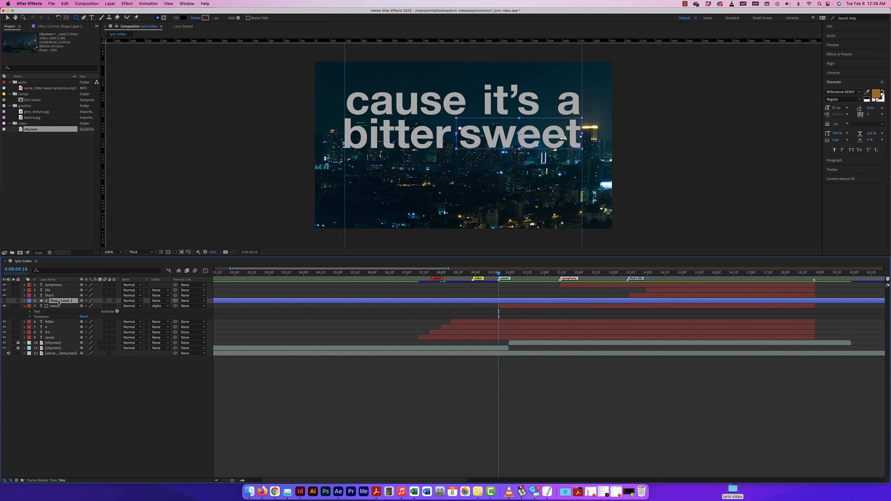
key(Return)
text(sweet alpha matte)
key(Return)
Keyframe the sweet alpha matte's Position at 0:00:09:16, and at 0:00:09:05 with the rectangle shifted horizontally just past the word, X about 2137.
click(25, 300)
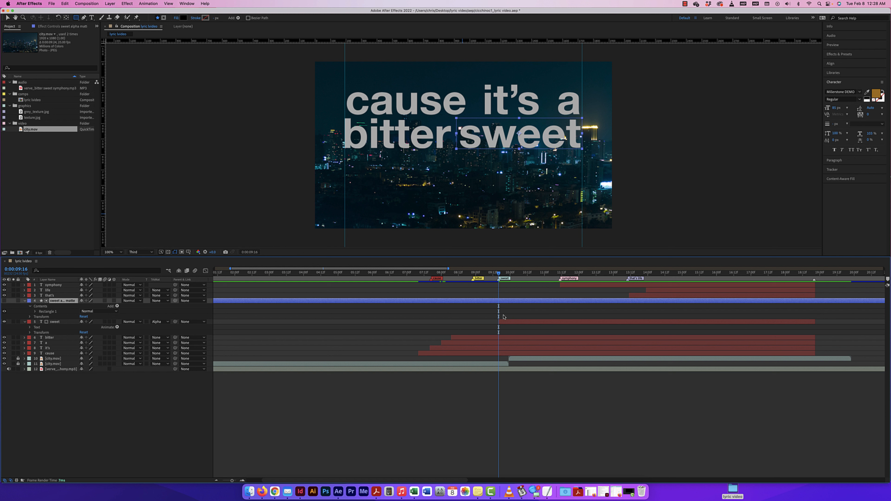
click(29, 319)
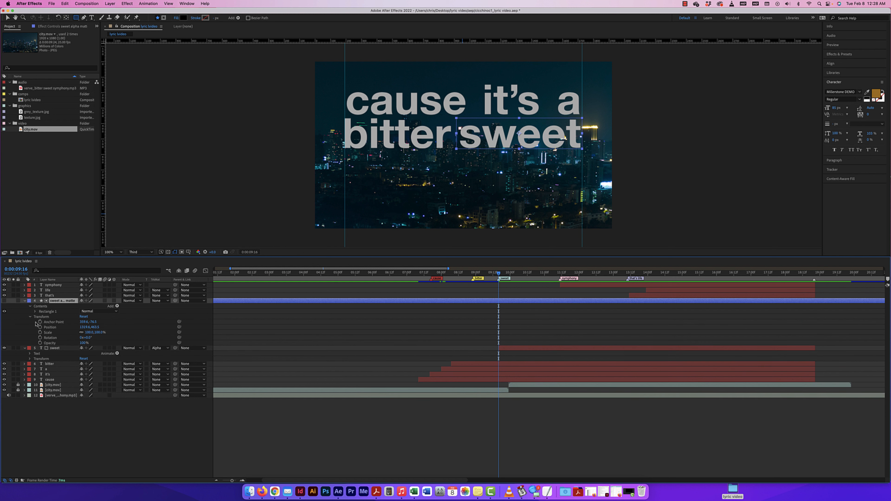
click(40, 327)
scroll(542, 262, right, 1)
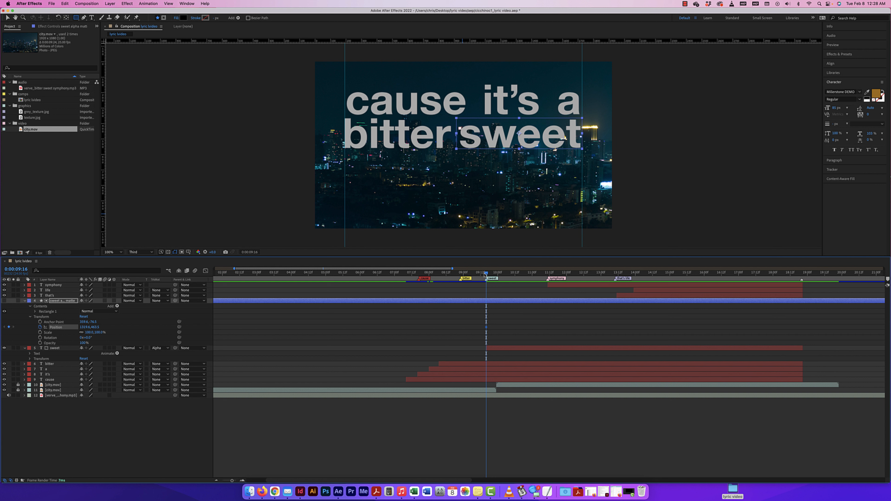
drag(486, 274, 471, 274)
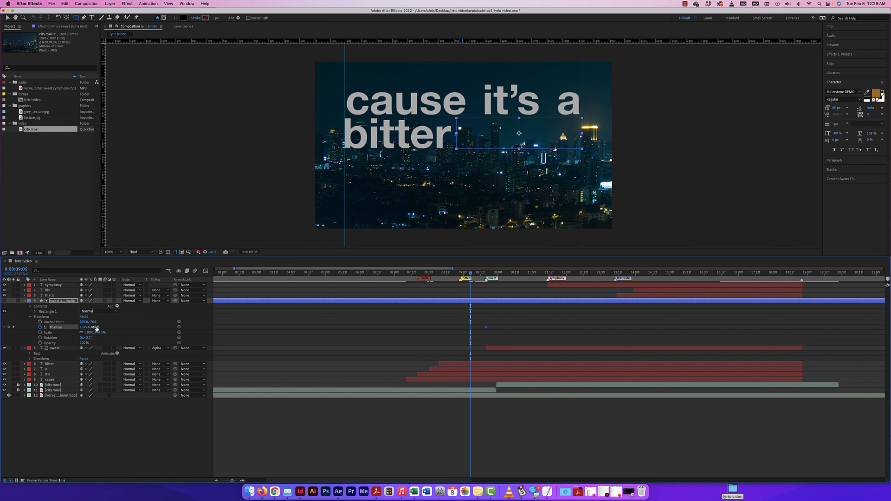
drag(97, 328, 94, 328)
drag(87, 328, 232, 331)
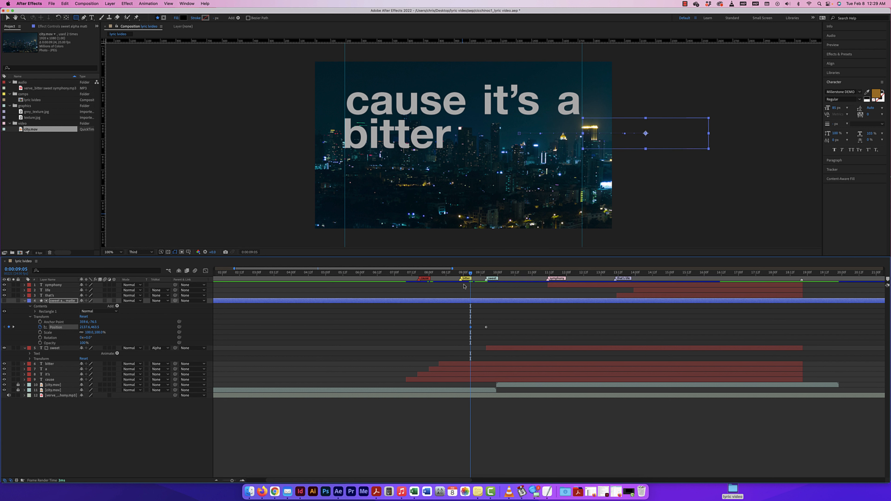
Make the sweet alpha matte and sweet layers both start at 0:00:09:05, and scrub through the reveal.
drag(470, 273, 486, 274)
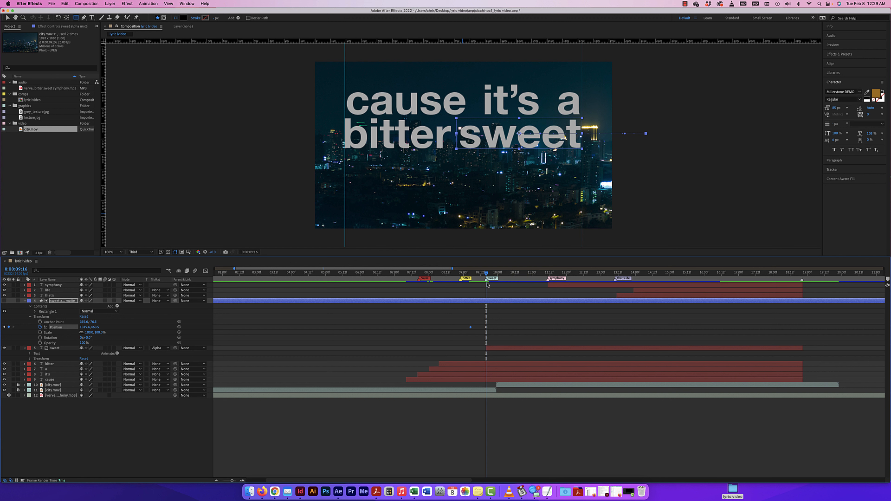
drag(486, 275, 471, 276)
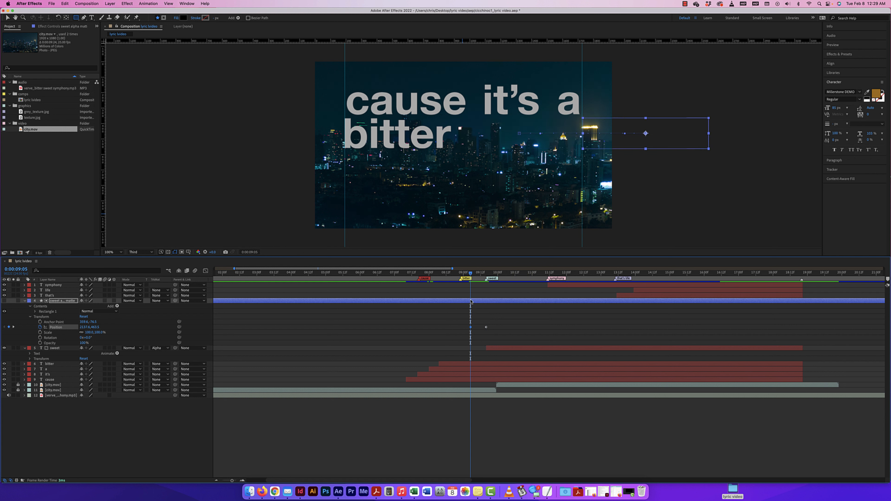
key(alt+bracketleft)
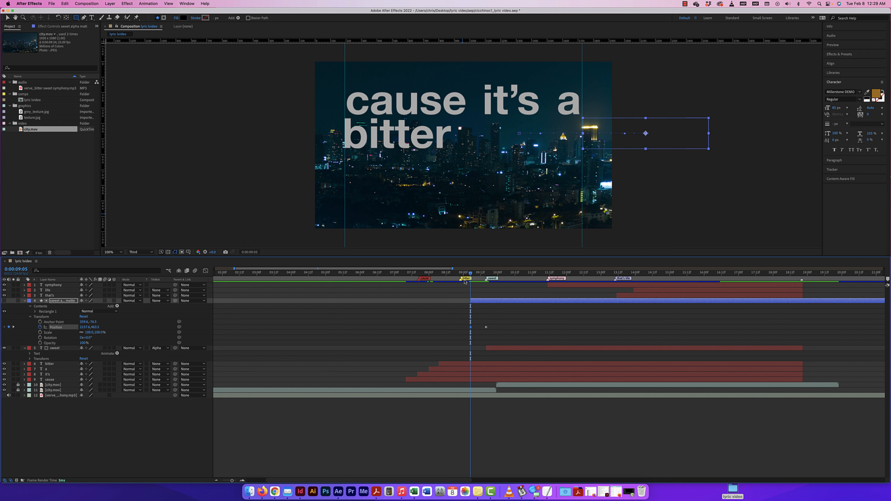
key(space)
key(space)
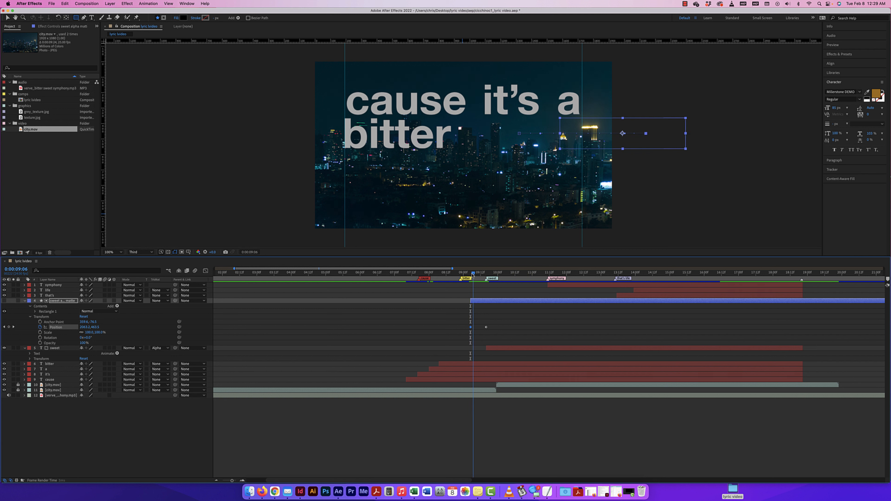
drag(470, 275, 472, 275)
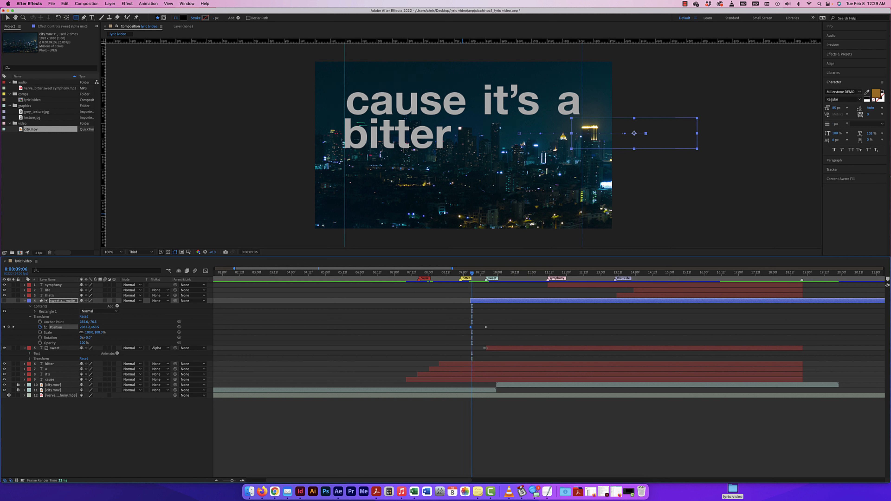
drag(485, 349, 470, 348)
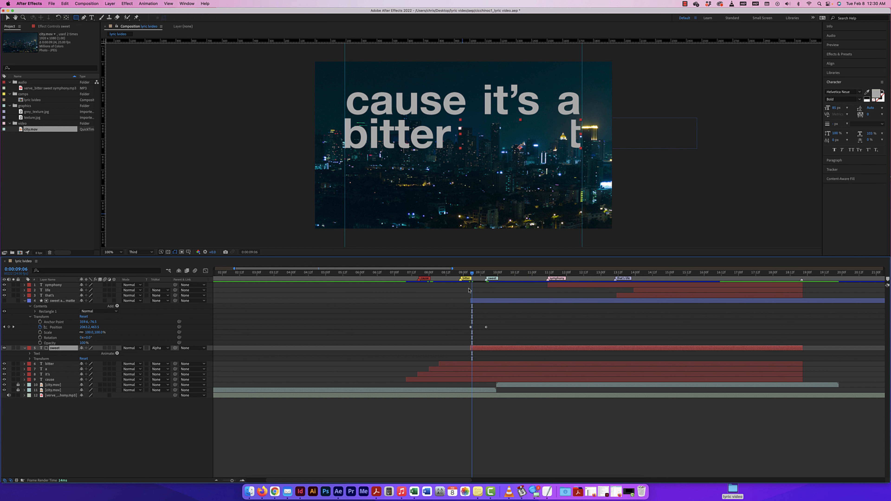
drag(472, 274, 465, 275)
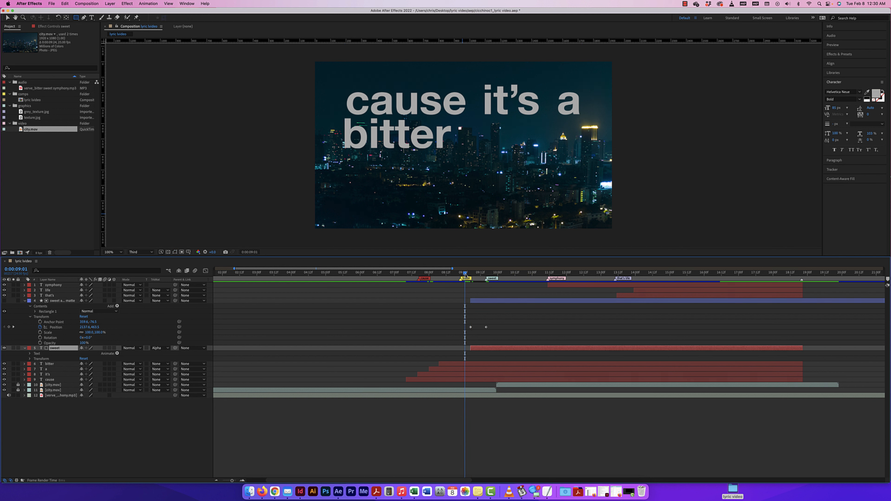
drag(465, 275, 490, 281)
Apply Easy Ease to the matte's Position keyframes and move the first one to 0:00:08:16 in the speed graph.
drag(494, 323, 458, 331)
key(F9)
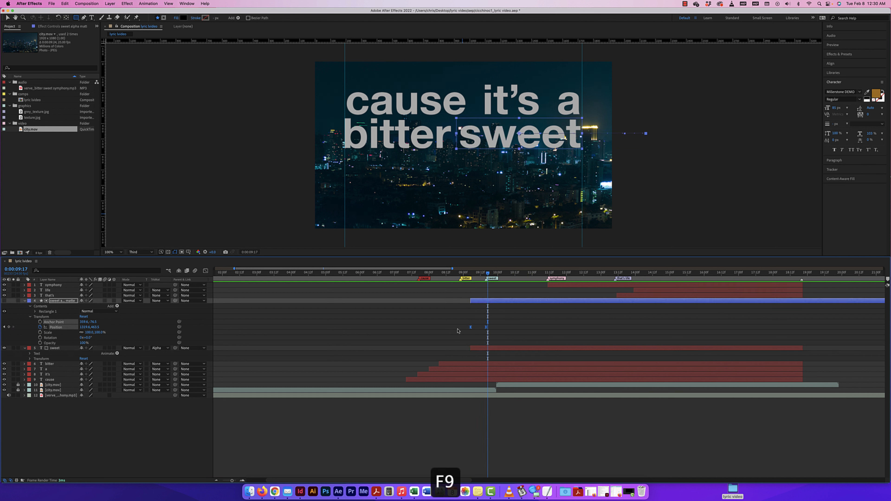
click(206, 271)
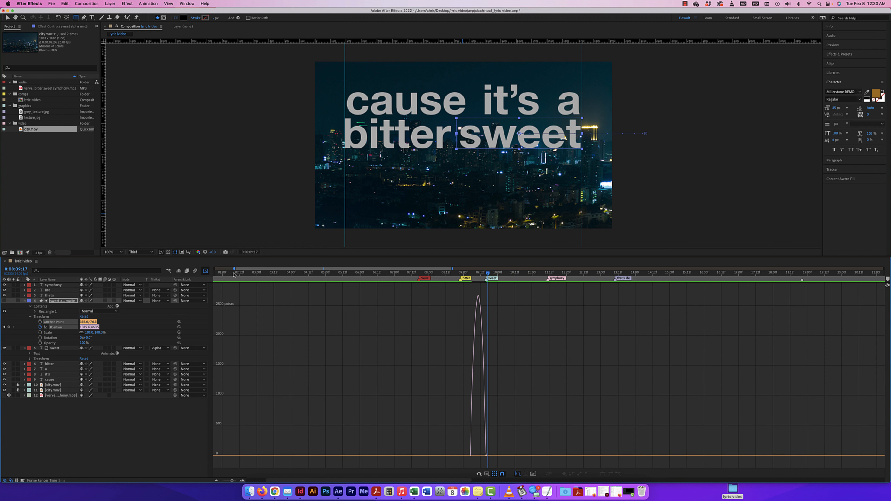
drag(471, 455, 452, 456)
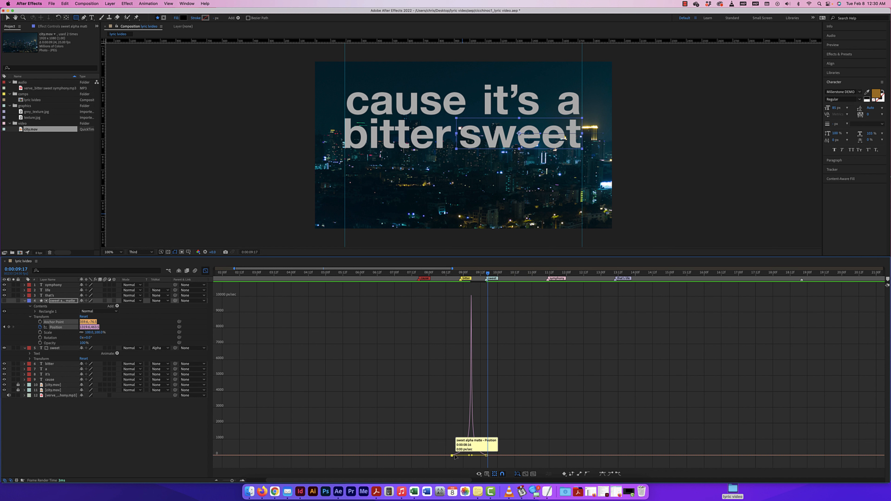
click(205, 271)
Extend the starts of the sweet alpha matte and sweet layers together to the first Position keyframe, and play the reveal.
drag(487, 272, 451, 300)
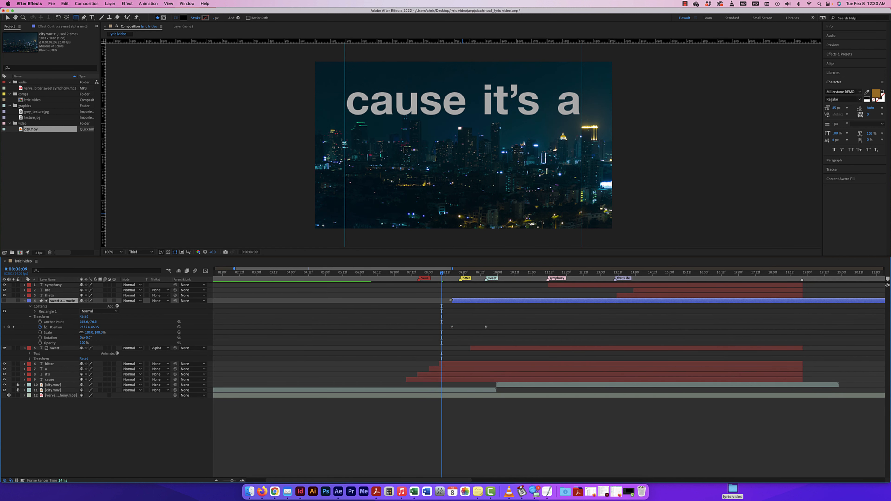
key(super+z)
key(super+z)
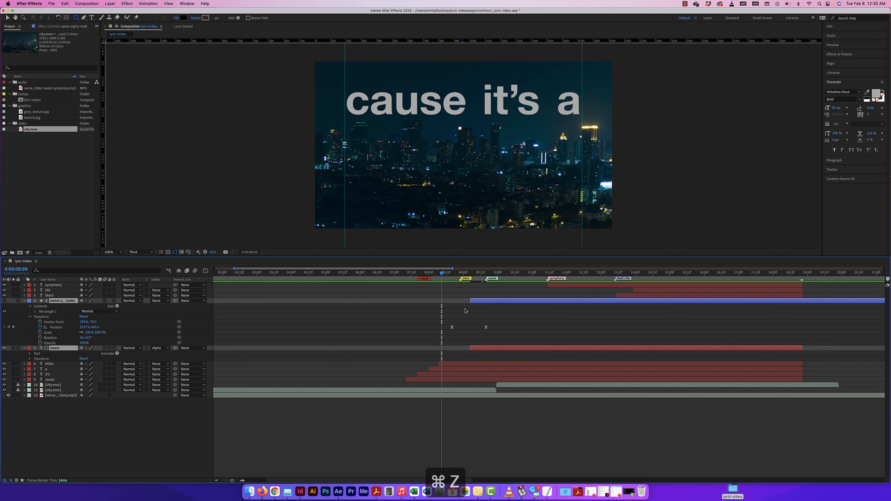
drag(470, 301, 451, 302)
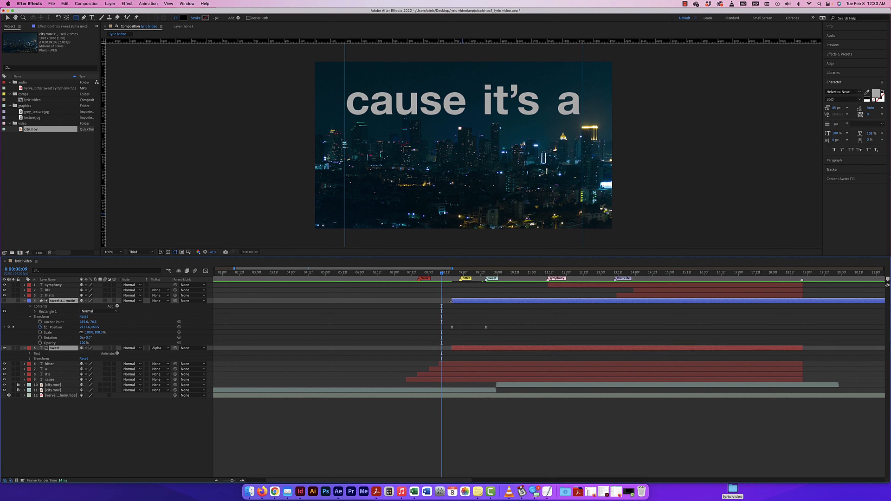
key(space)
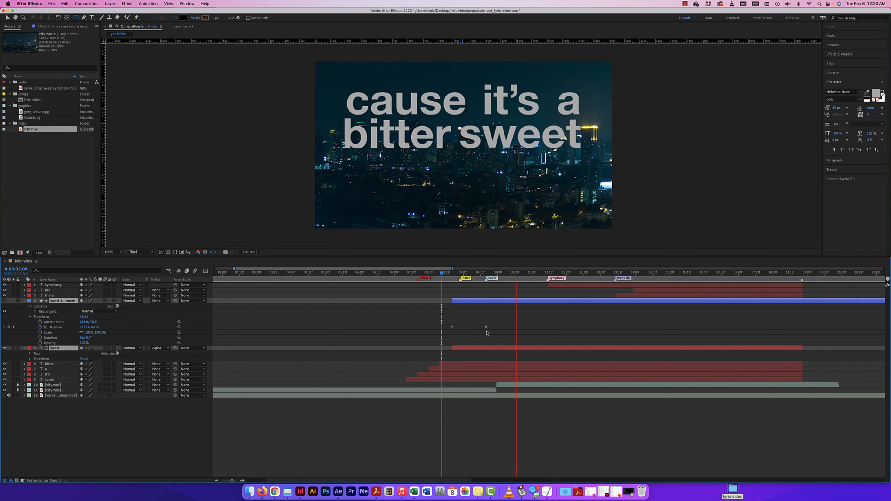
key(space)
Move the matte's last Position keyframe slightly earlier, ahead of the sweet marker, and preview the timing.
mouse_move(486, 327)
mouse_down()
mouse_move(502, 327)
mouse_move(480, 327)
mouse_up()
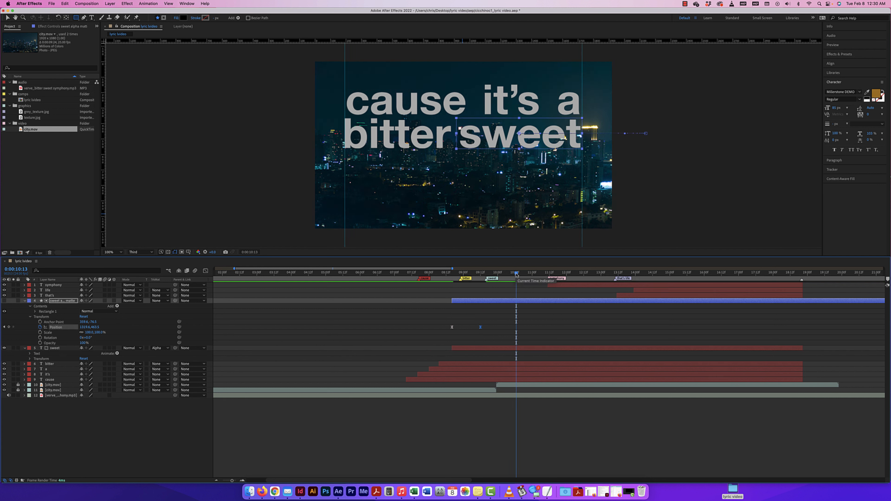
drag(532, 273, 440, 274)
key(space)
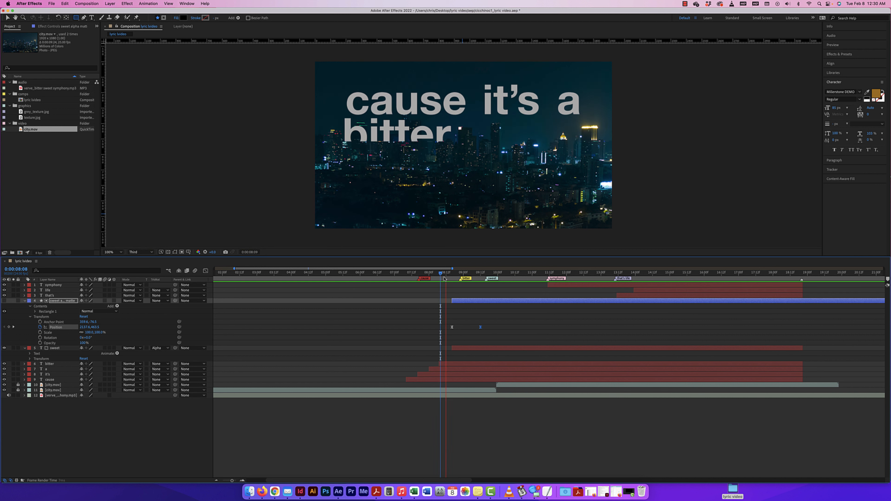
key(space)
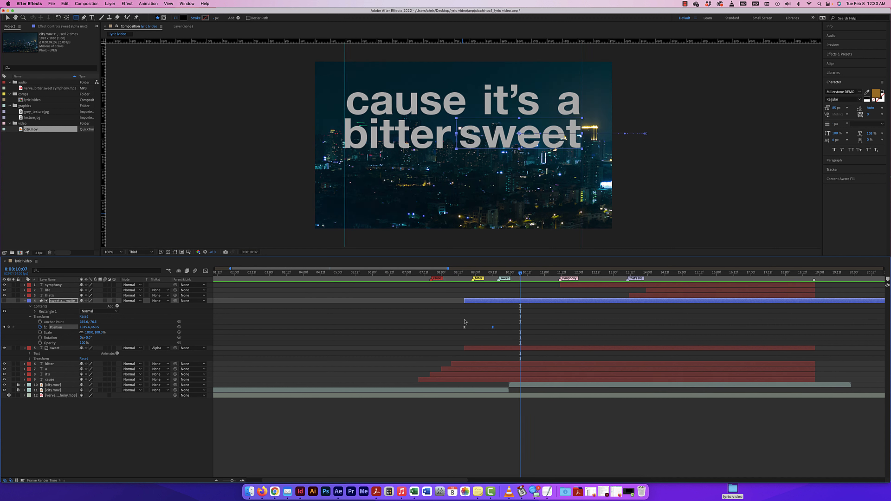
Move the matte's first Position keyframe back near the bitter layer's start and extend both sweet layers to begin there.
drag(465, 329, 450, 327)
click(468, 348)
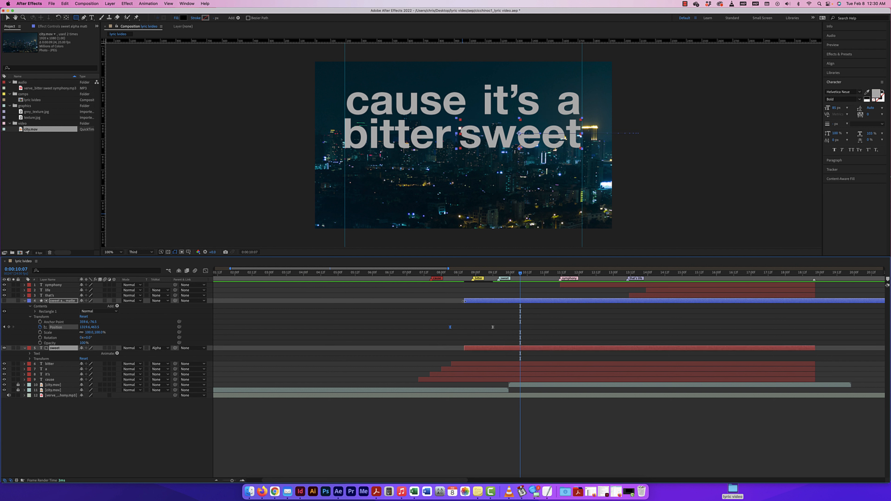
drag(464, 301, 449, 302)
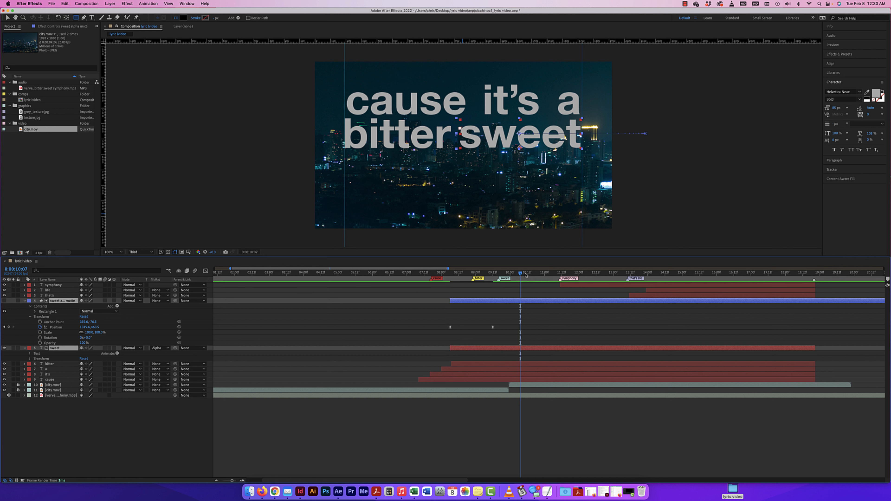
Try the sweet alpha matte's last Position keyframe at the sweet marker and slightly ahead of it, playing the reveal each time.
drag(521, 275, 424, 280)
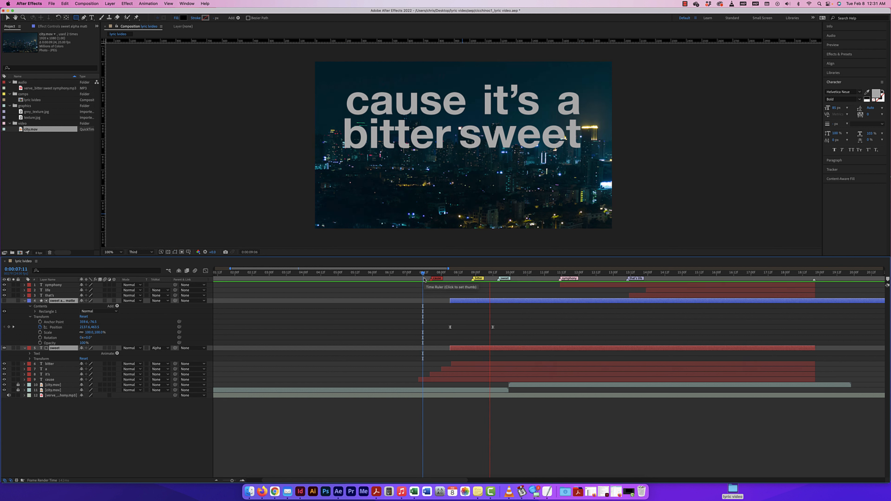
key(space)
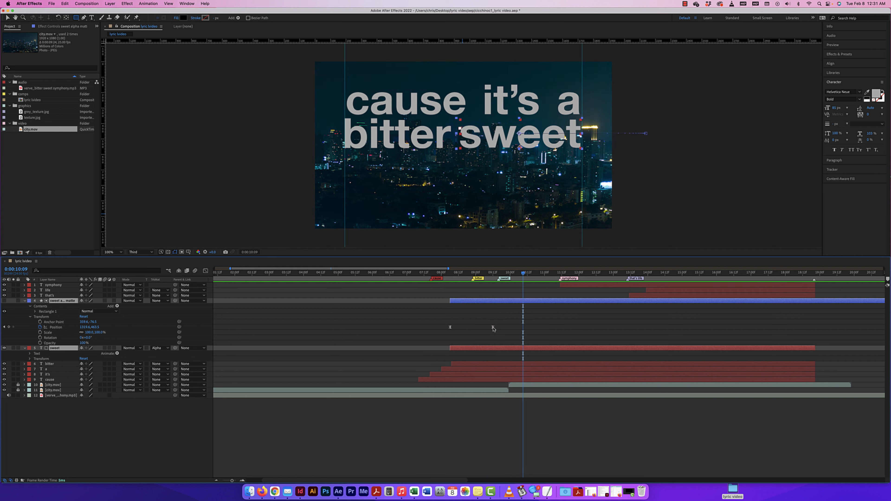
drag(493, 329, 502, 329)
drag(524, 276, 440, 280)
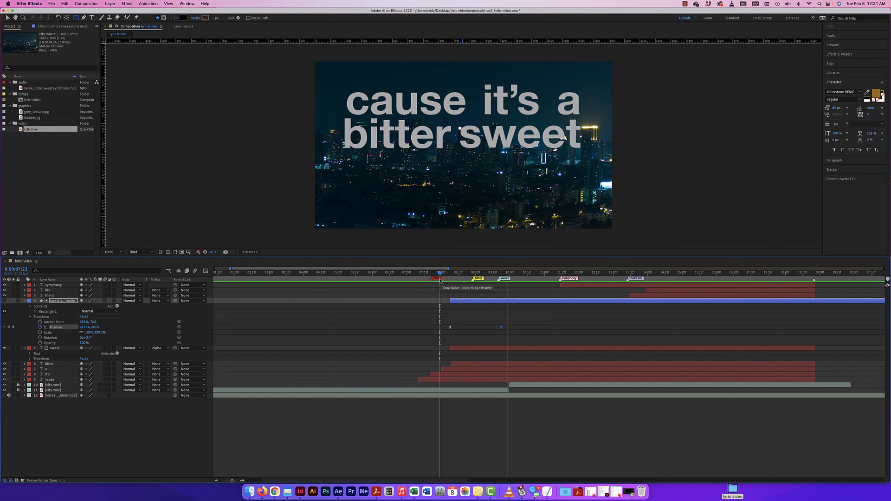
drag(501, 327, 491, 329)
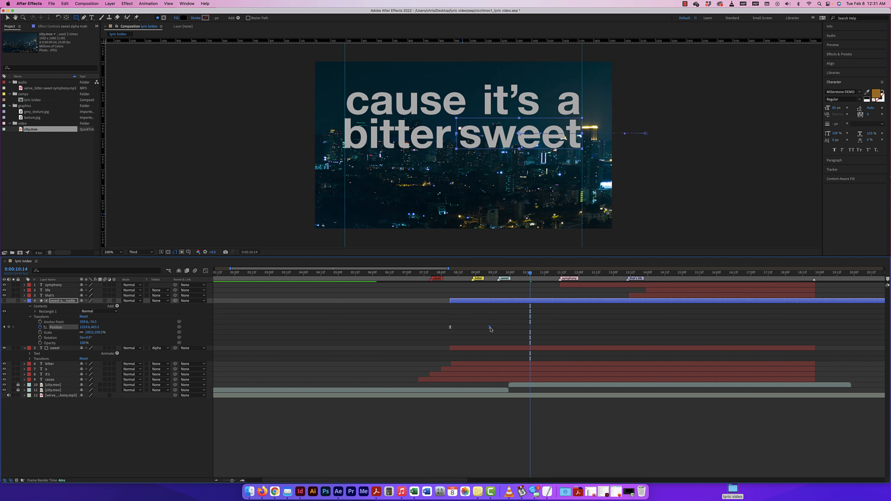
click(422, 277)
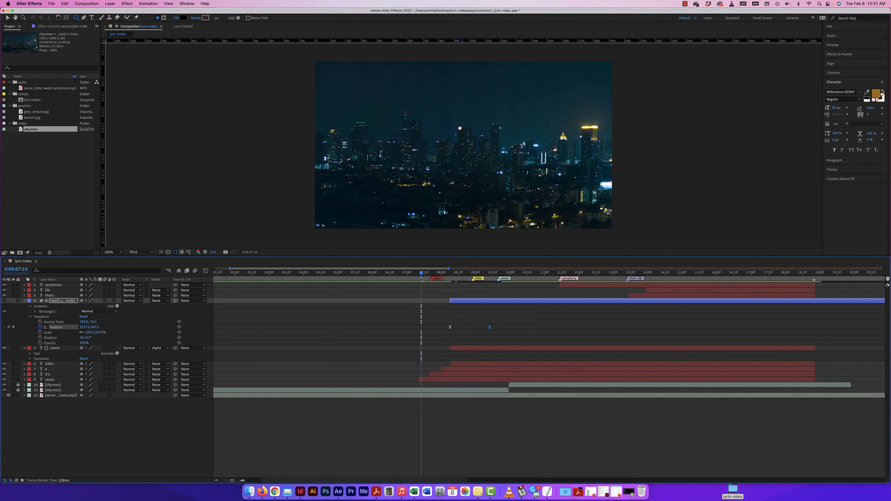
key(space)
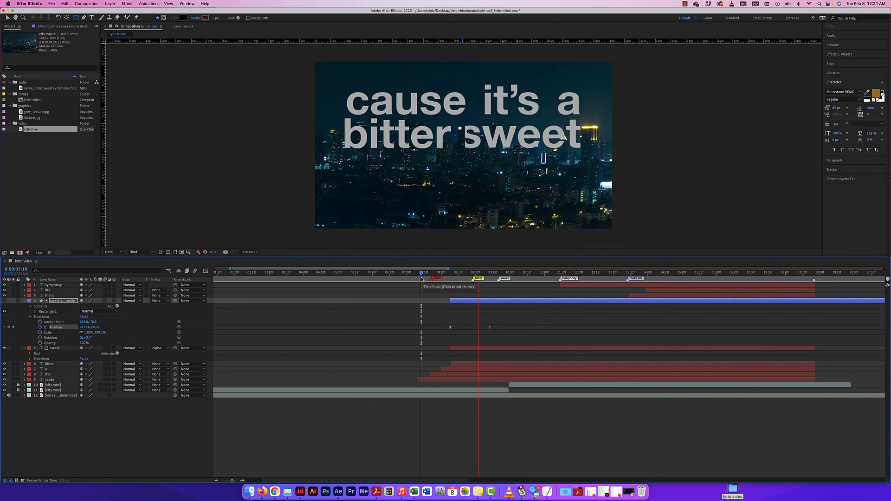
Align the matte's last Position keyframe with the sweet marker and play the reveal from just before the matte layer's start.
click(504, 327)
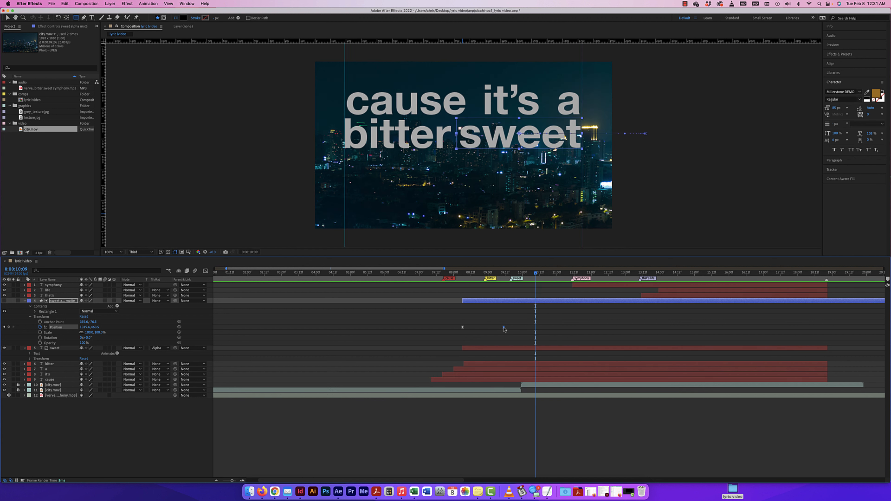
drag(504, 327, 510, 327)
click(497, 273)
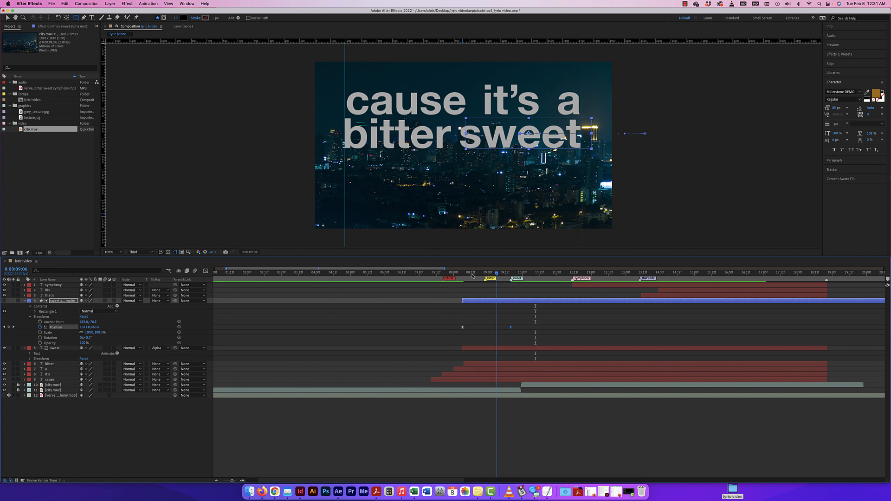
click(461, 273)
key(space)
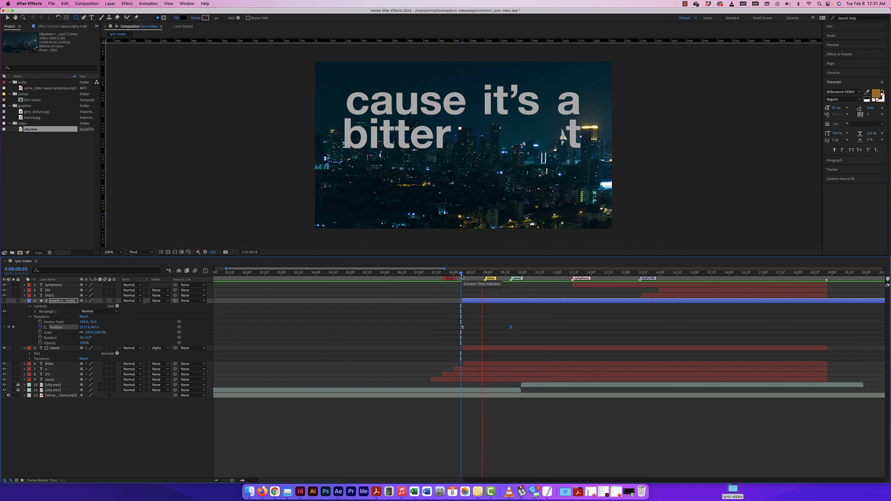
key(space)
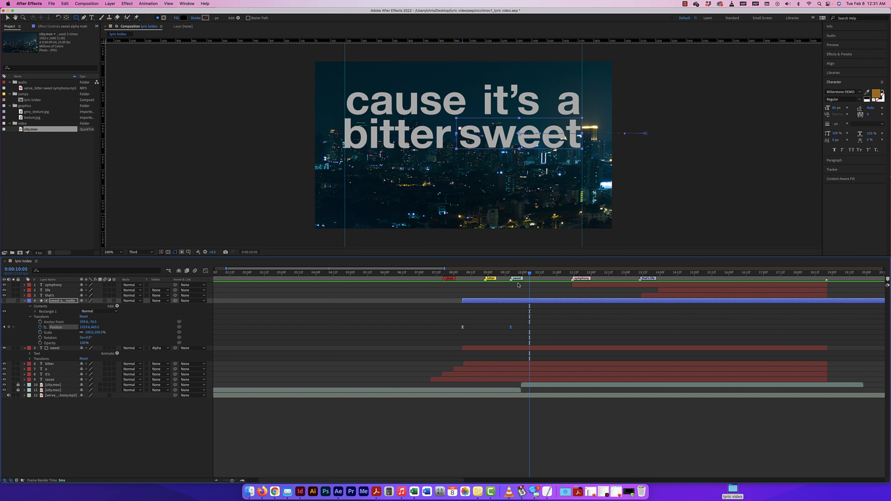
Collapse the sweet alpha matte layer, expand the life layer, and set the current time to 0:00:13:23.
drag(529, 274, 579, 275)
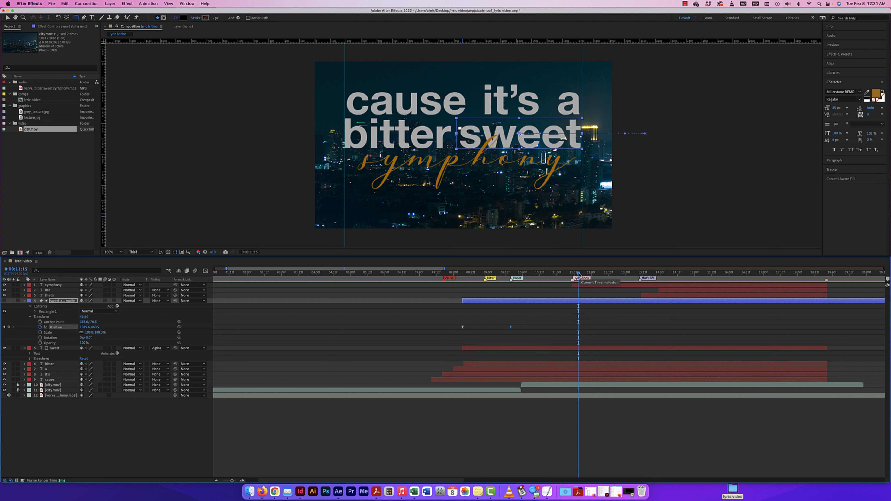
drag(579, 274, 658, 276)
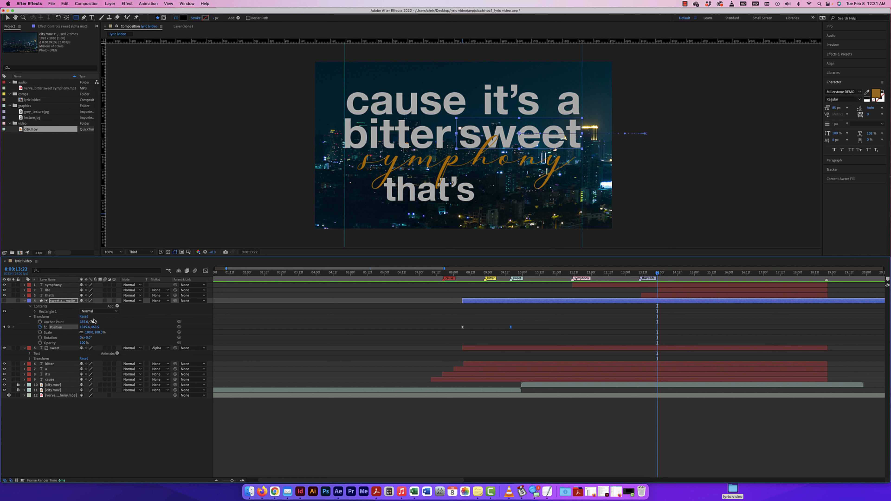
click(25, 301)
click(25, 290)
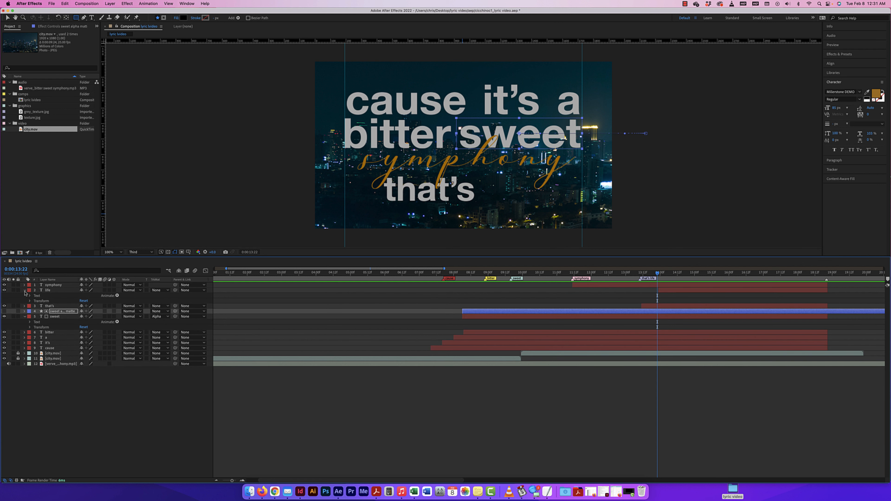
click(660, 274)
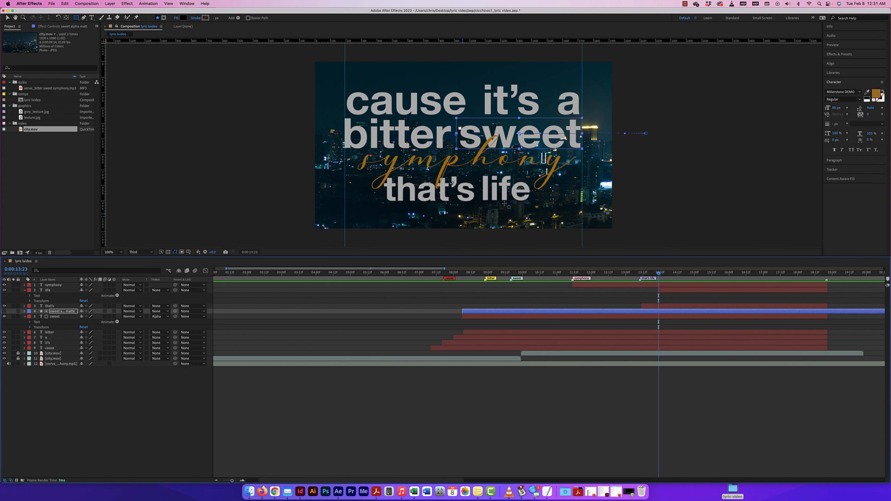
On the life layer, draw separate straight vertical mask paths through the letters l and i with the Pen tool.
key(super+equal)
drag(517, 203, 509, 180)
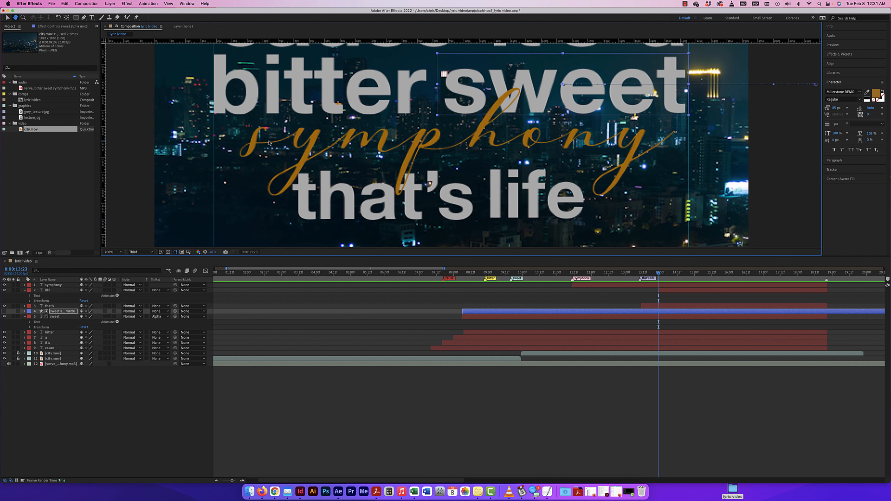
key(q)
click(49, 291)
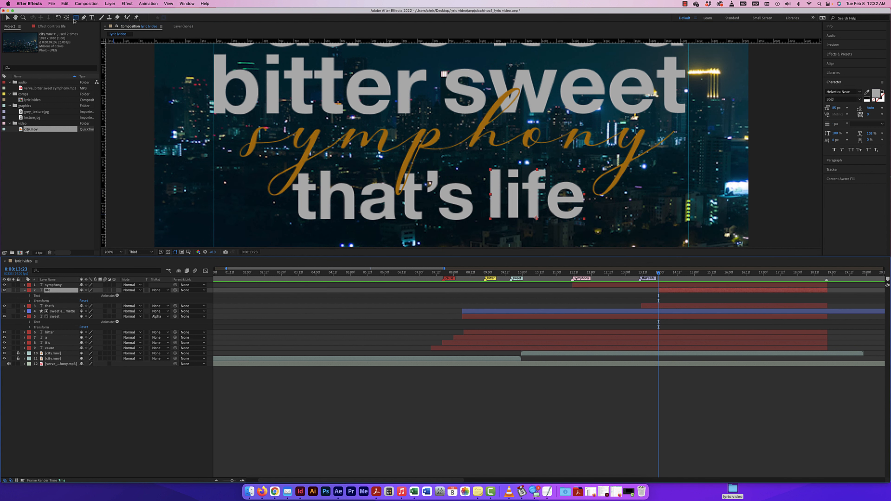
click(84, 18)
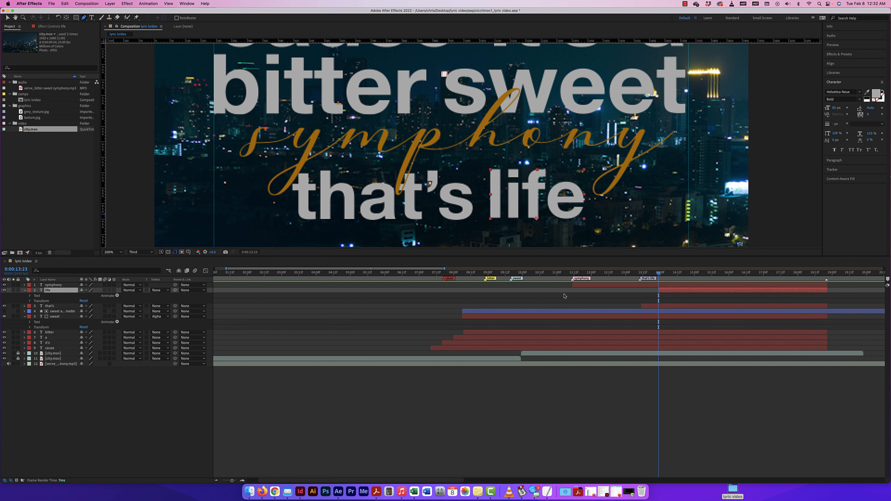
scroll(495, 170, up, 2)
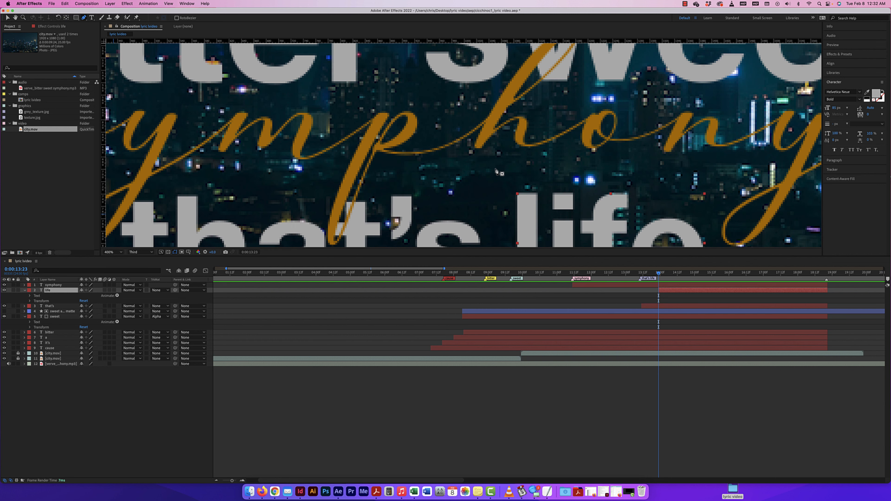
drag(552, 197, 526, 120)
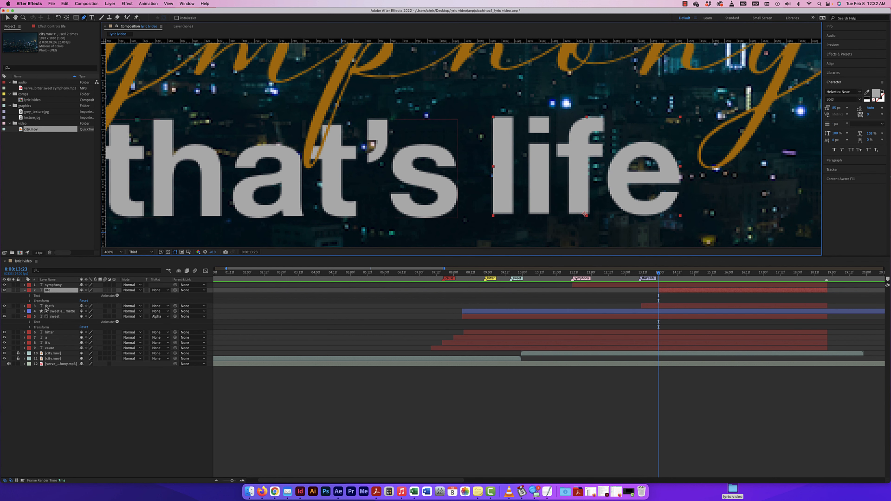
click(504, 115)
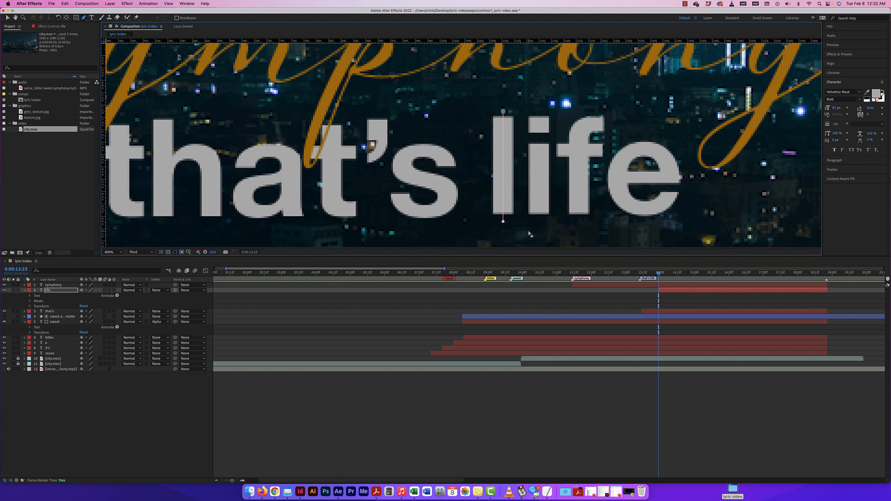
key(Return)
click(538, 111)
click(539, 223)
super+click(580, 224)
Draw a curved mask path from the f's hook down its stem and a separate straight path along its crossbar.
click(607, 122)
click(579, 154)
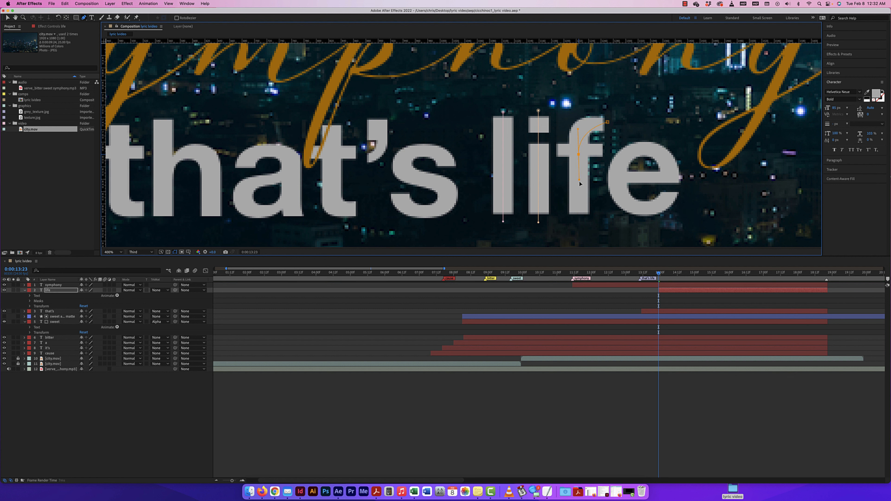
drag(579, 183, 580, 203)
key(super+z)
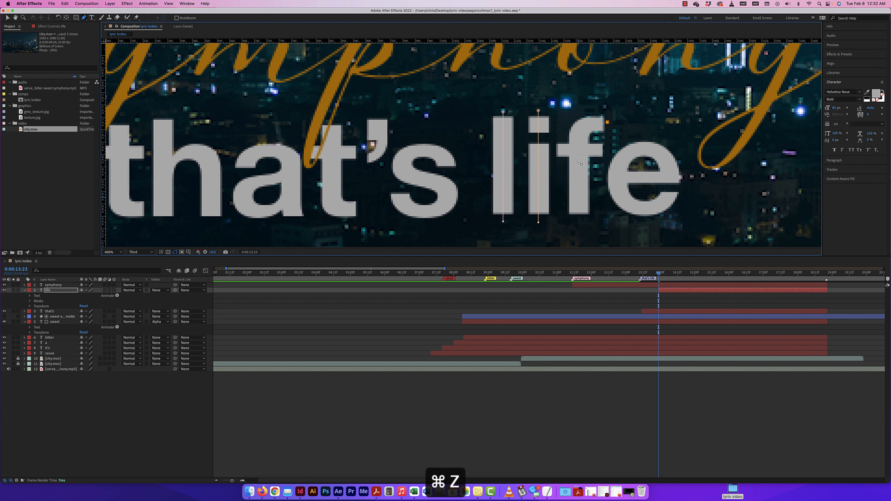
drag(578, 139, 578, 157)
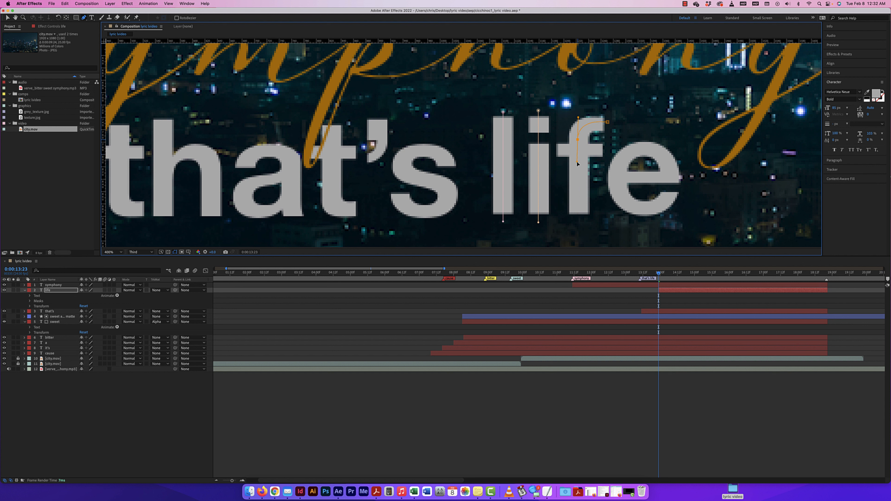
click(578, 222)
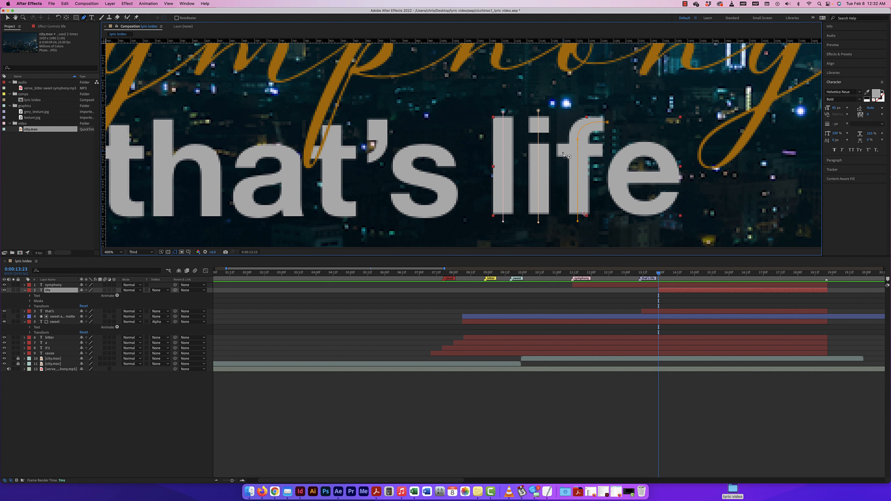
click(606, 150)
super+click(600, 190)
Draw a straight mask path along the e's crossbar and a separate curved path around its bowl.
click(627, 178)
click(682, 177)
click(672, 186)
drag(647, 151, 620, 150)
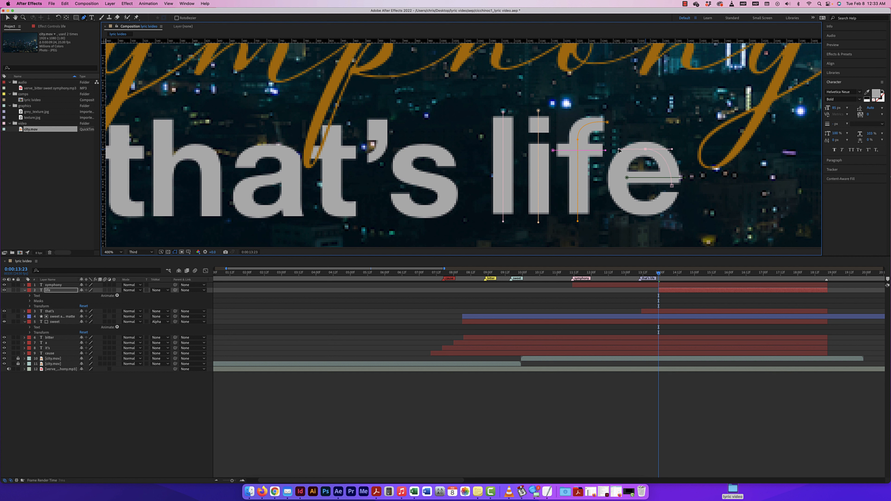
click(619, 178)
drag(644, 209, 664, 212)
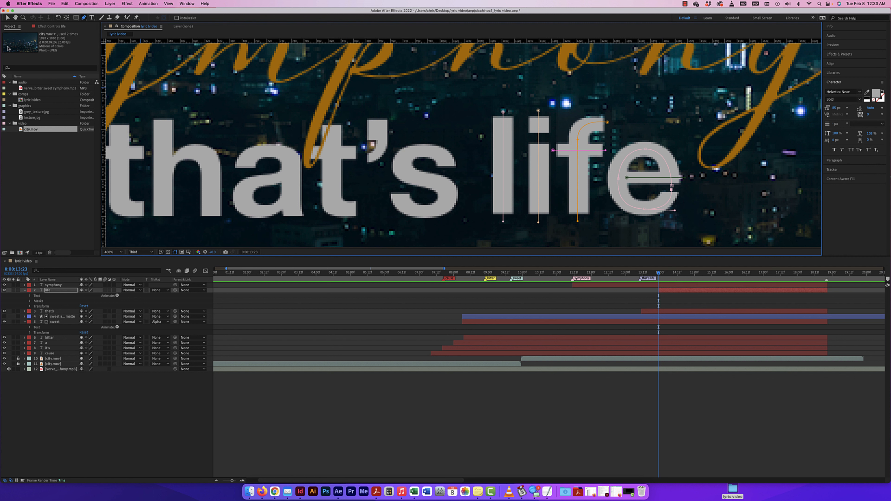
Select Mask 1 through Mask 6 on the life layer and apply the Stroke effect to that layer.
click(30, 301)
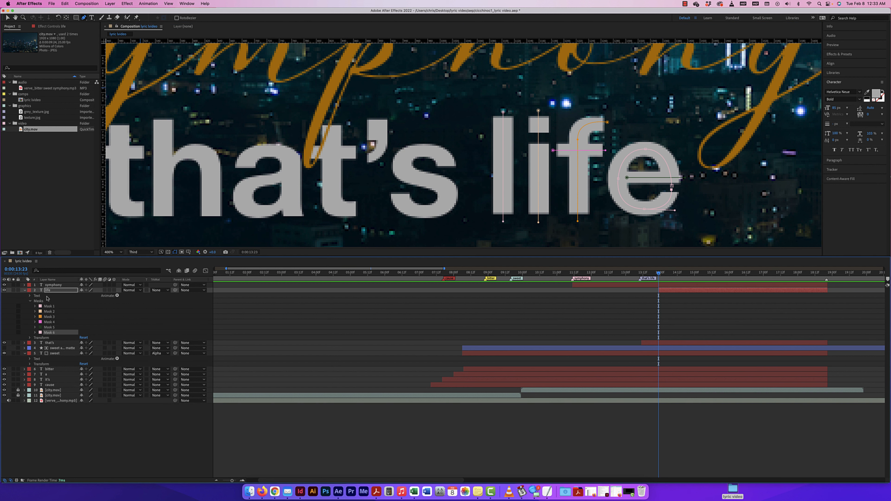
shift+click(57, 307)
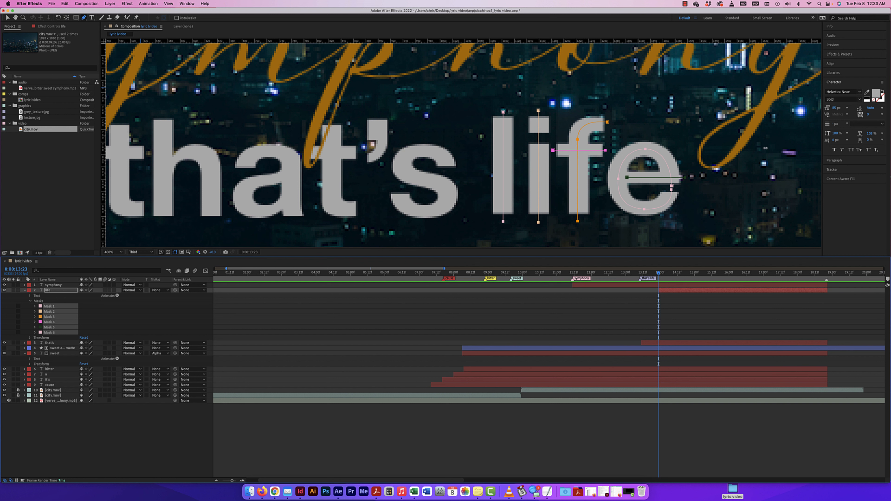
click(840, 55)
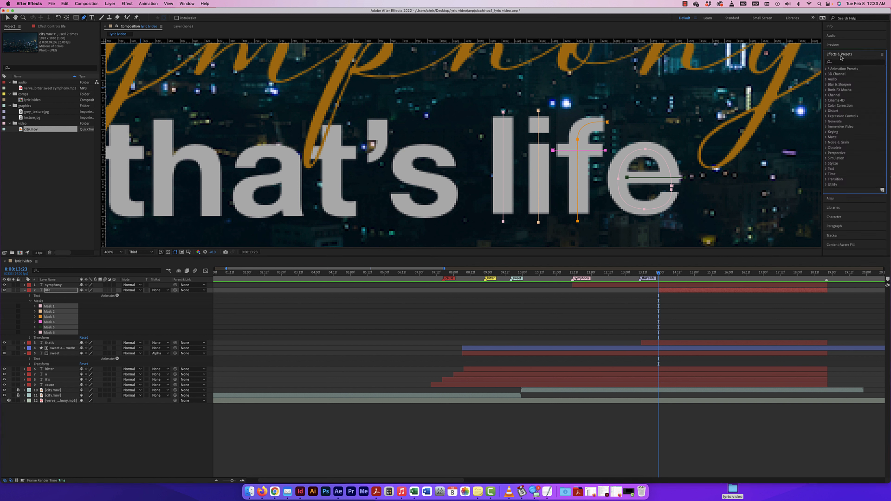
click(195, 5)
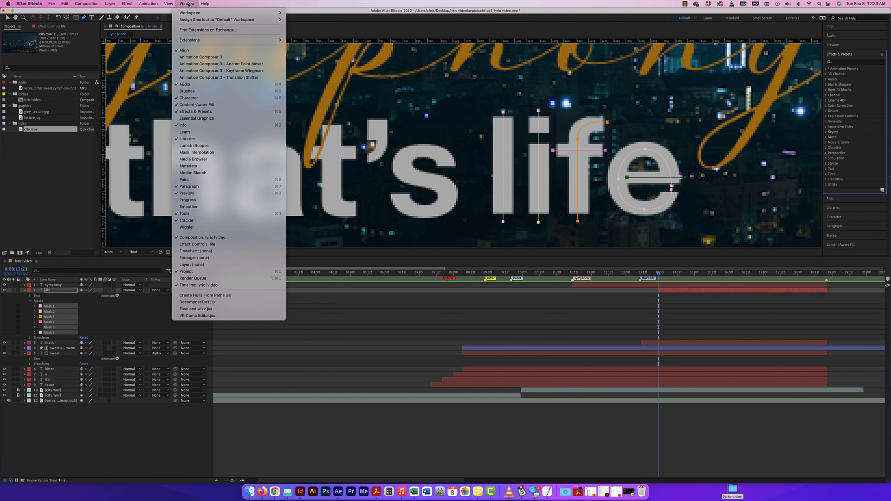
click(125, 5)
click(124, 5)
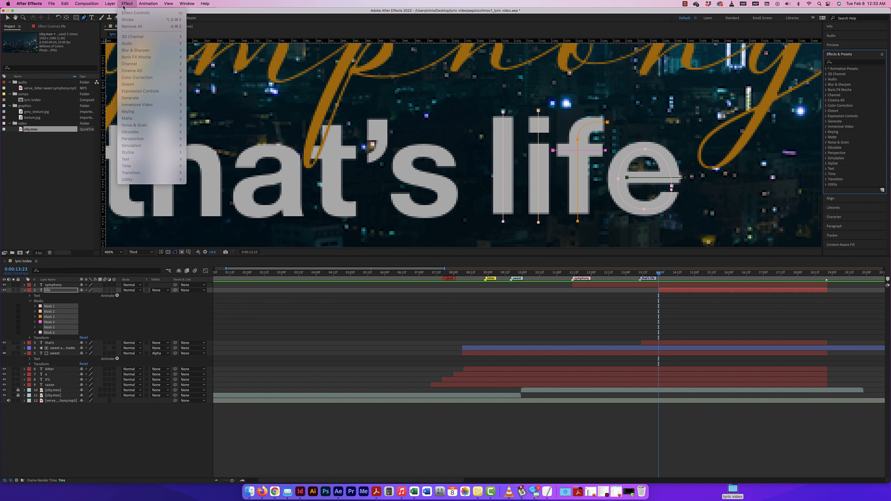
click(872, 81)
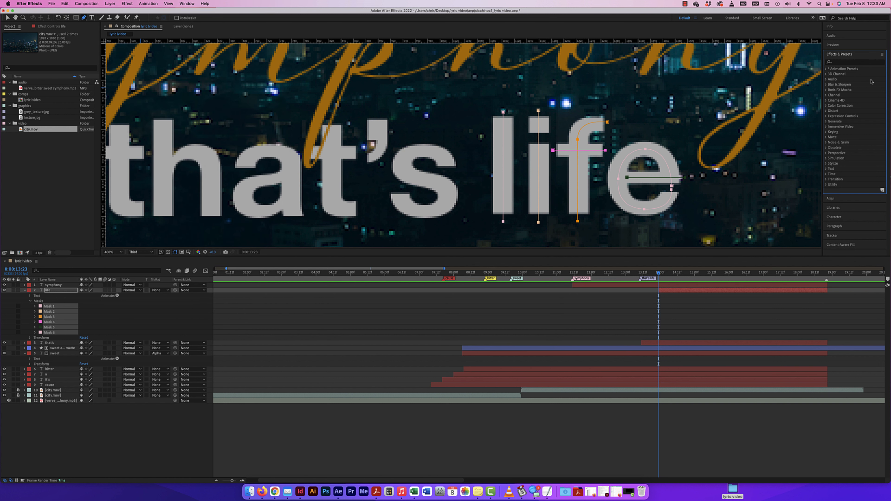
click(845, 63)
text(stroke)
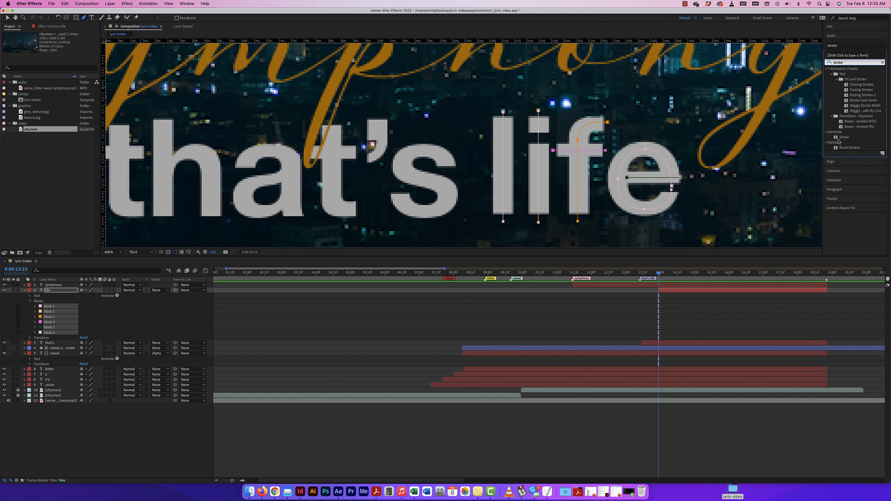
click(846, 139)
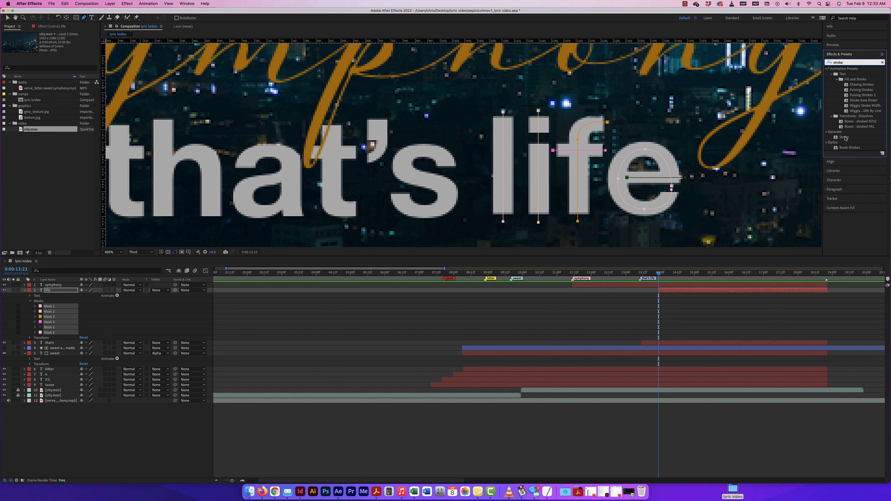
mouse_move(845, 137)
mouse_down()
mouse_move(463, 119)
mouse_move(316, 147)
mouse_move(123, 283)
mouse_move(53, 292)
mouse_up()
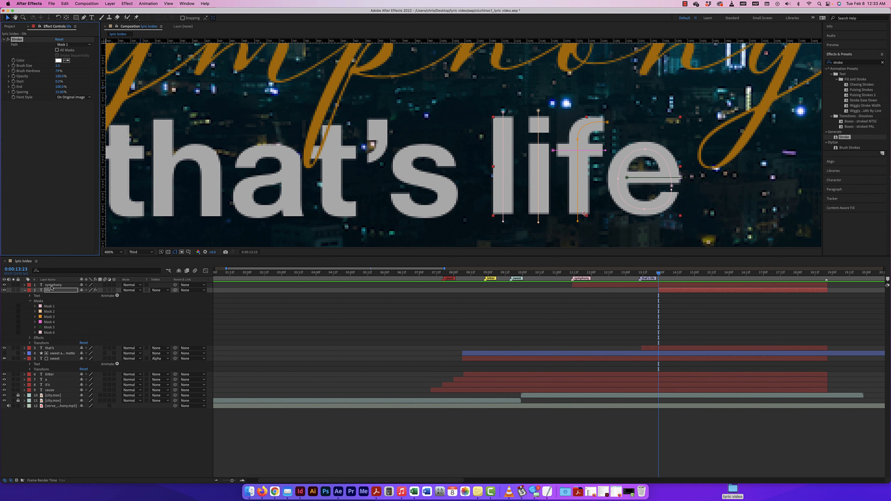
Select Mask 1 through Mask 6 on the life layer and make its Stroke effect use all masks.
click(53, 307)
shift+click(56, 333)
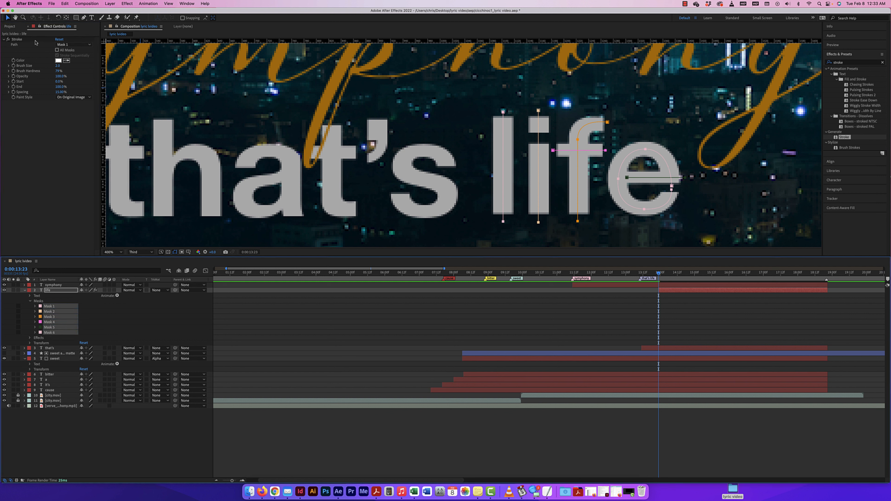
click(57, 50)
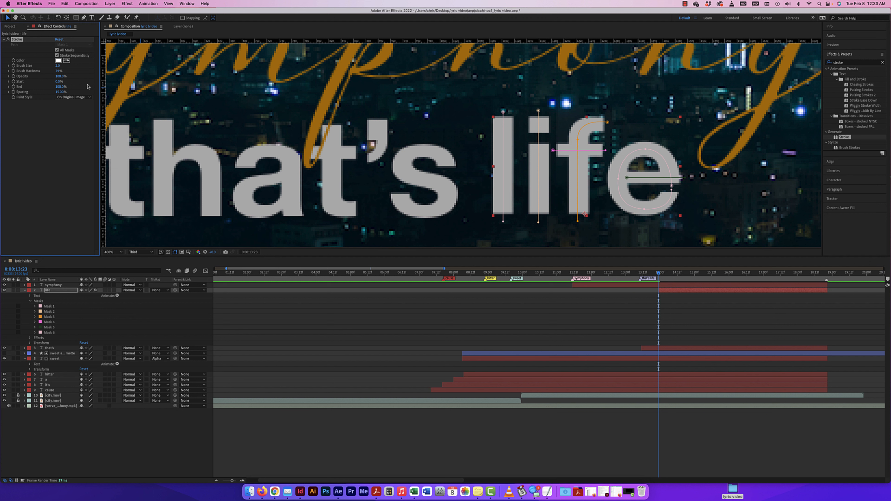
Set the Stroke effect's brush size to 20.4 and its brush hardness to 99% so the strokes cover the letters.
drag(58, 65, 119, 67)
drag(122, 67, 123, 66)
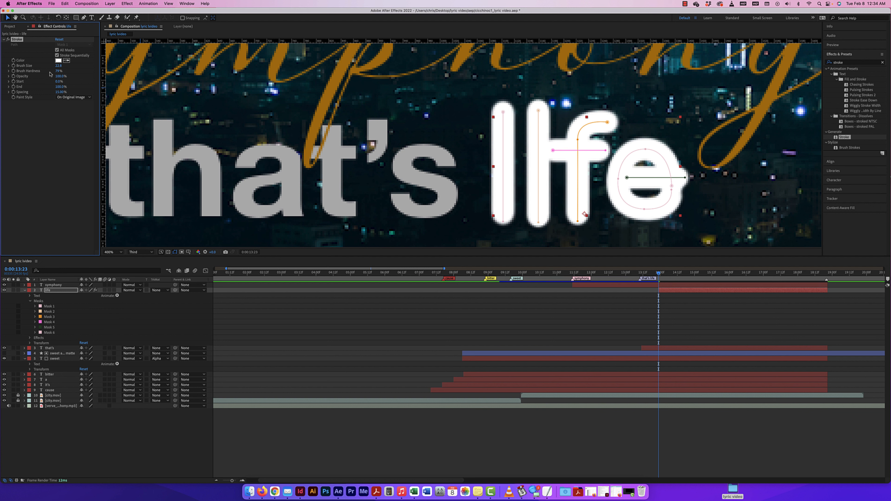
drag(57, 73, 129, 71)
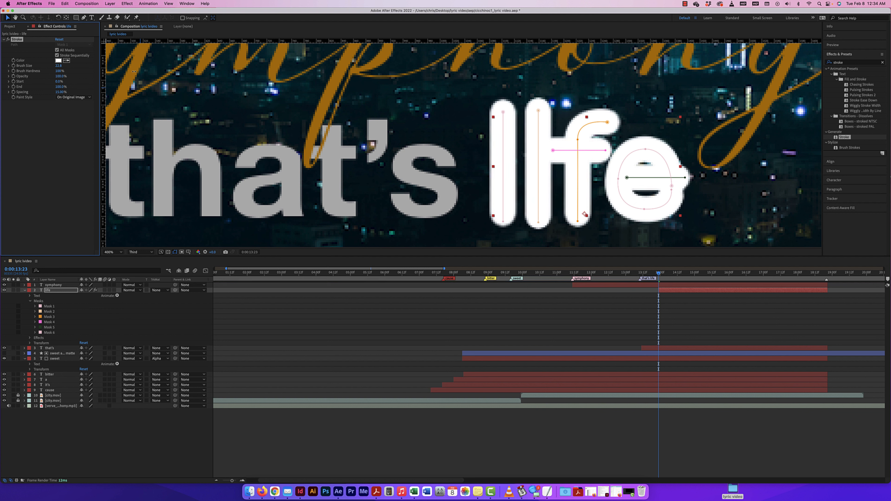
mouse_move(65, 65)
mouse_down()
mouse_move(22, 65)
mouse_move(51, 66)
mouse_up()
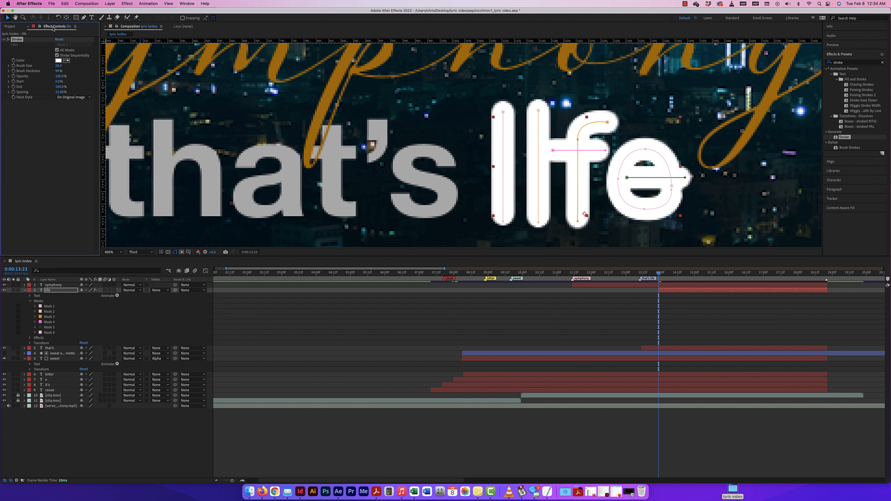
Expand the life layer's Stroke properties in the timeline and set the paint style to Reveal Original Image.
click(5, 27)
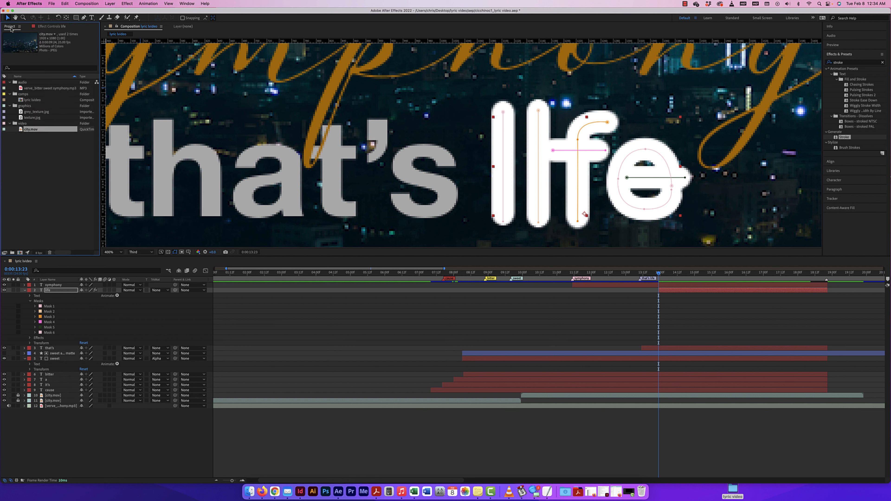
click(64, 27)
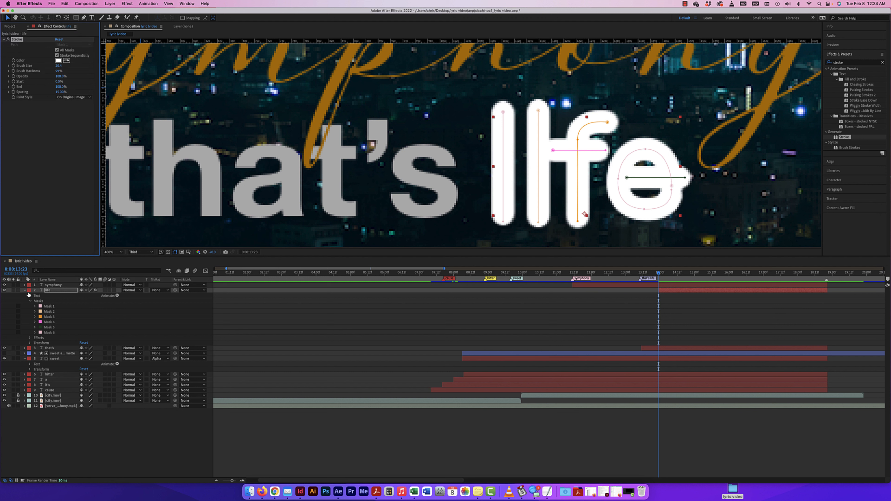
scroll(29, 294, left, 1)
click(30, 339)
scroll(30, 291, right, 1)
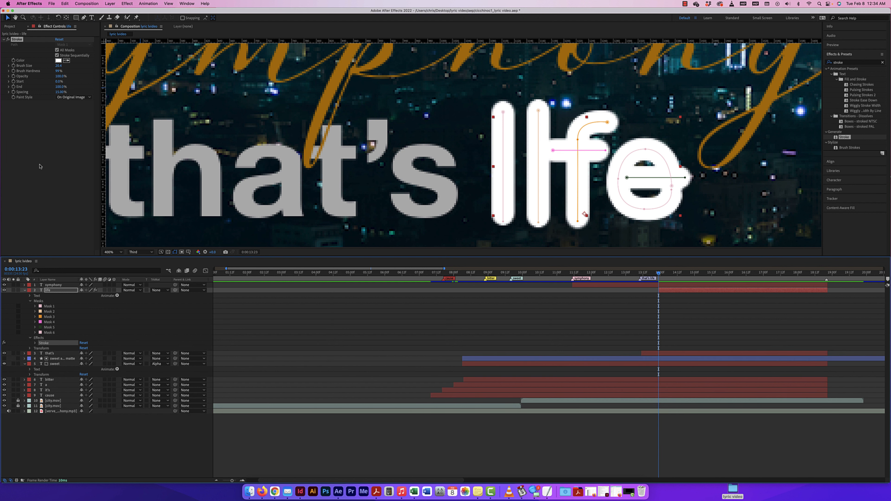
click(35, 344)
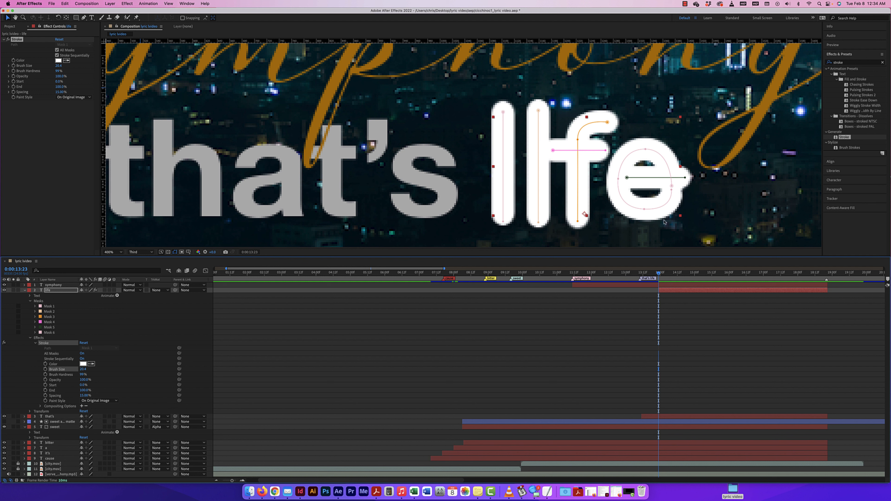
mouse_move(658, 276)
mouse_down()
mouse_move(651, 276)
mouse_move(659, 276)
mouse_up()
click(99, 400)
click(109, 421)
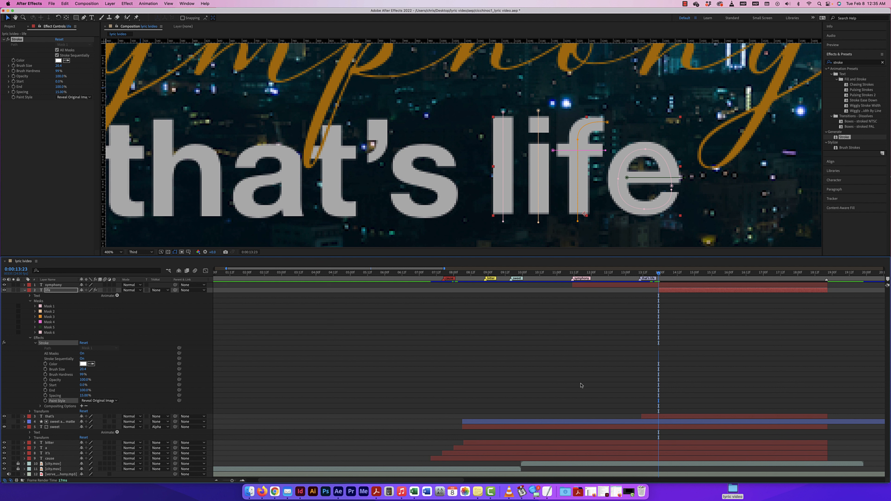
Keyframe the stroke's Start at 0% at 0:00:13:23 and 100% at 0:00:13:11, extending the life layer to begin at 0:00:13:11.
scroll(127, 352, left, 1)
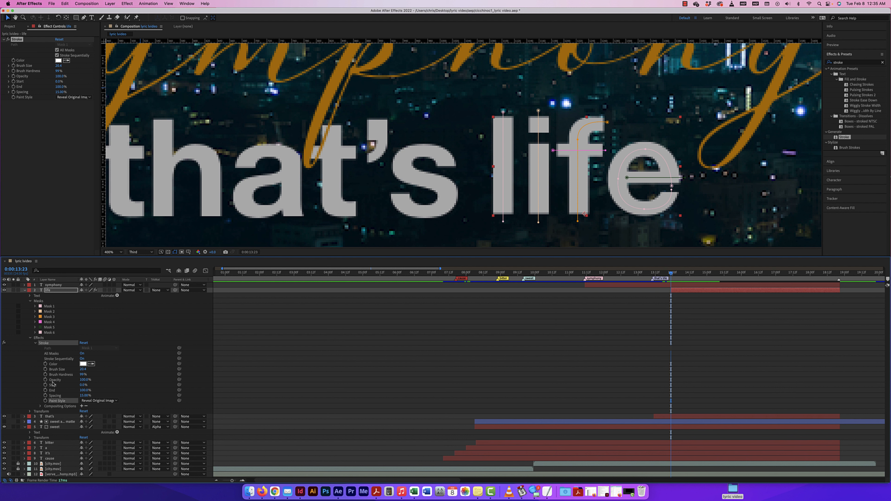
click(45, 385)
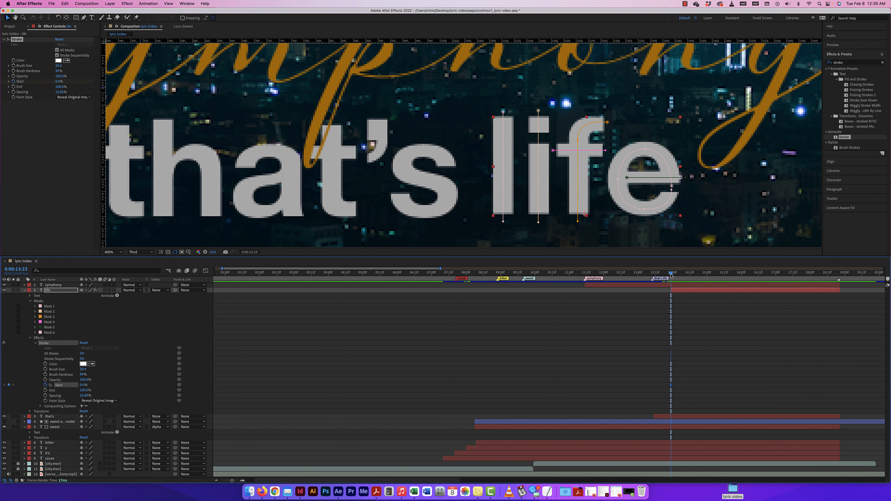
mouse_move(671, 273)
mouse_down()
mouse_move(654, 274)
mouse_move(654, 290)
mouse_up()
click(669, 290)
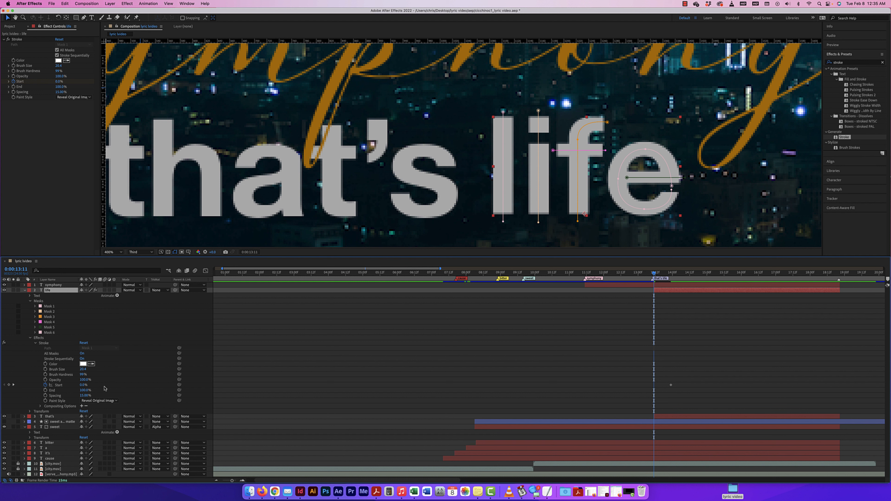
click(82, 385)
text(100)
key(Return)
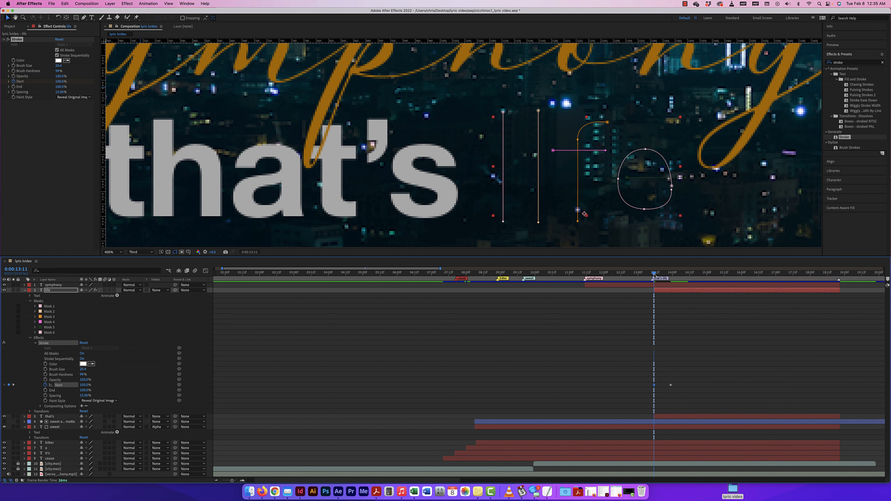
Check the Start values at both keyframes and preview the reveal of the word life.
drag(654, 274, 673, 276)
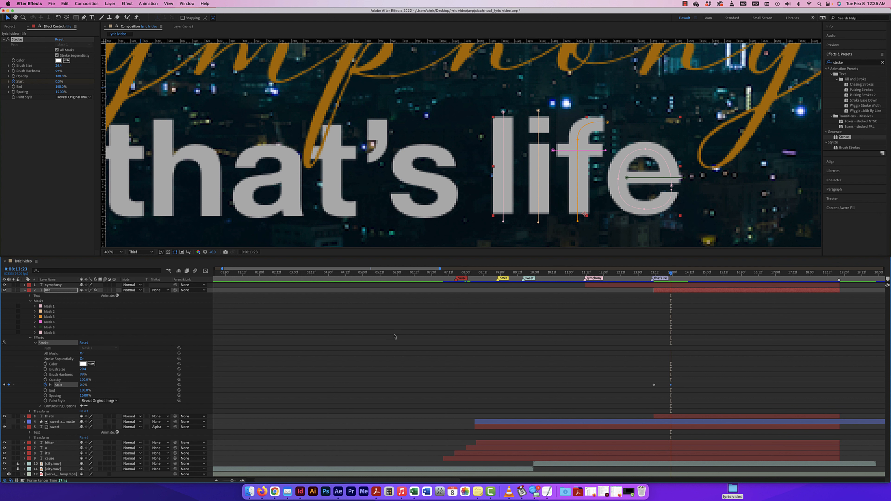
click(83, 385)
key(Return)
drag(672, 274, 655, 276)
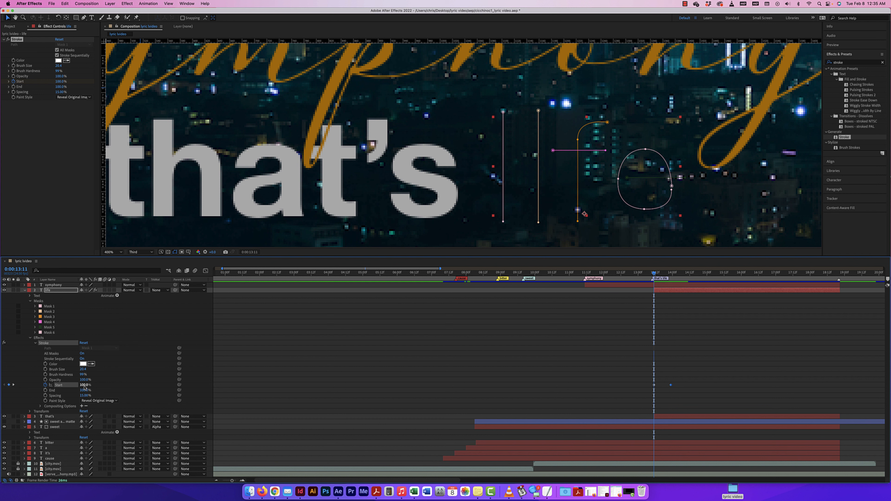
click(643, 273)
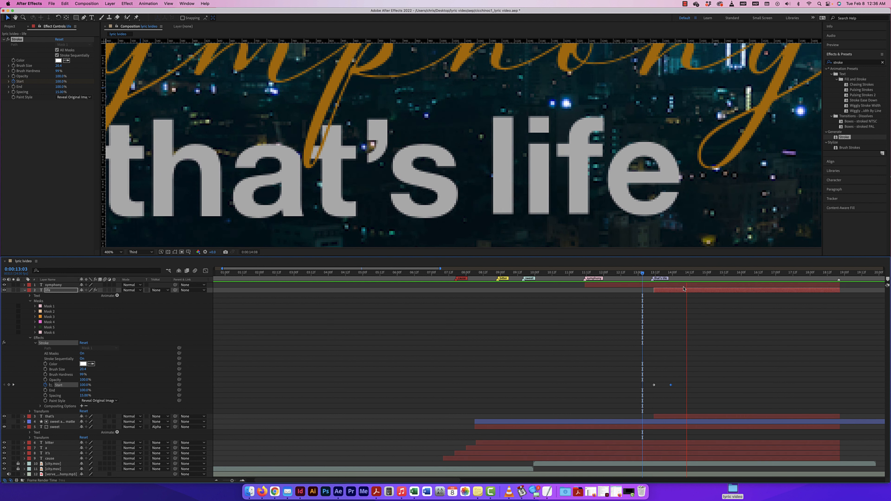
mouse_move(643, 274)
mouse_down()
mouse_move(689, 276)
mouse_move(650, 276)
mouse_up()
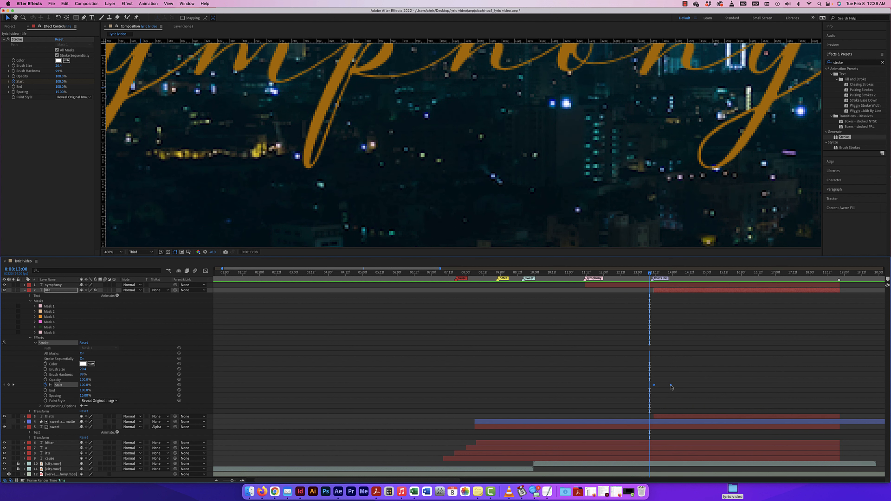
Try time-reversing the two Start keyframes on the life layer's stroke and play back the reveal.
click(675, 385)
click(671, 385)
right_click(671, 385)
mouse_move(688, 469)
click(766, 477)
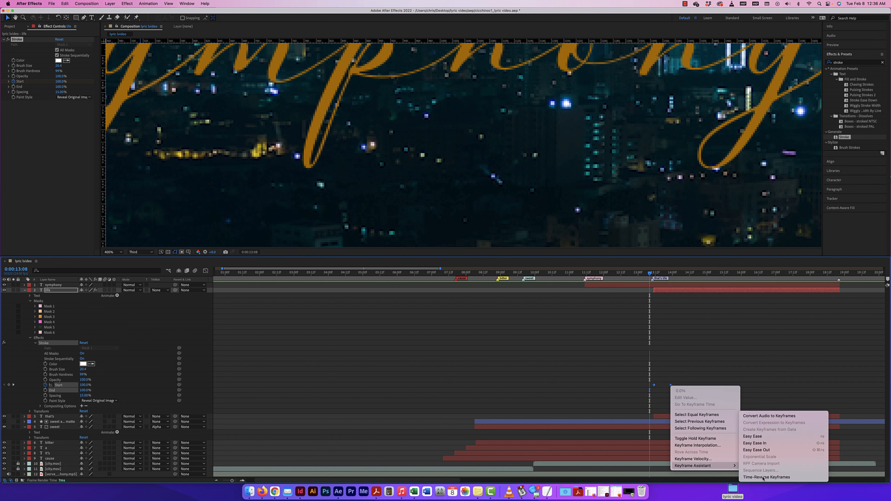
drag(650, 274, 645, 275)
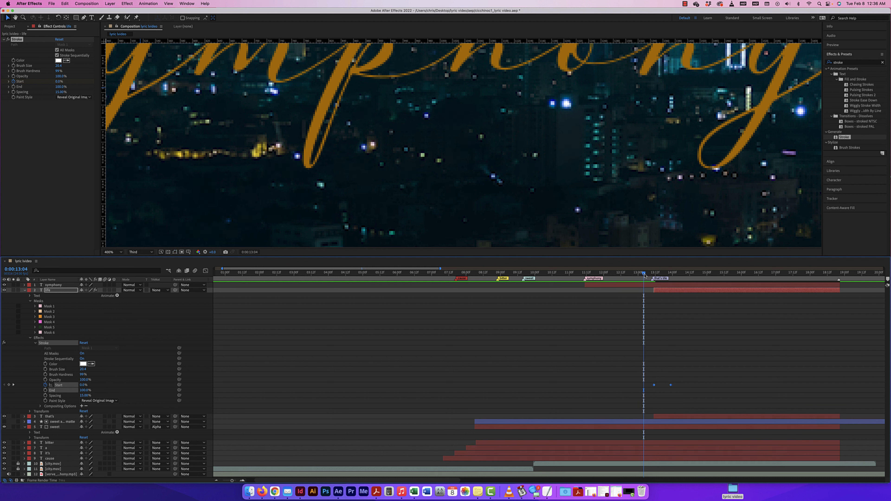
key(space)
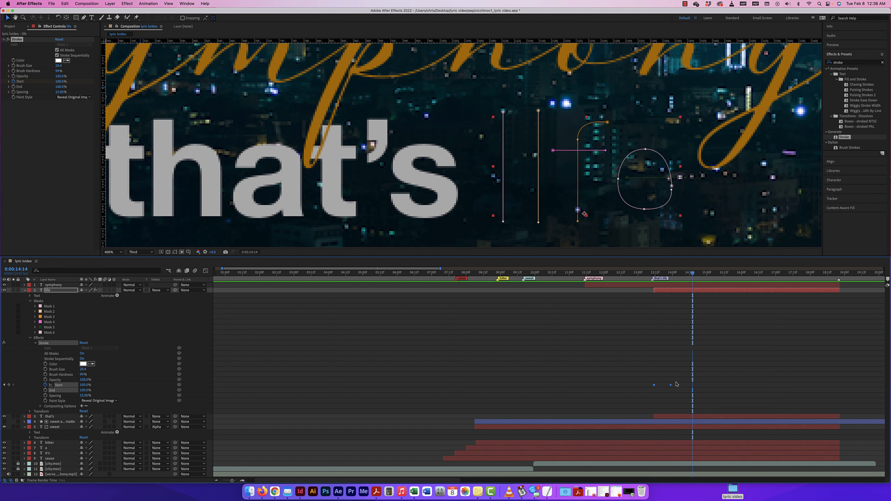
key(super+z)
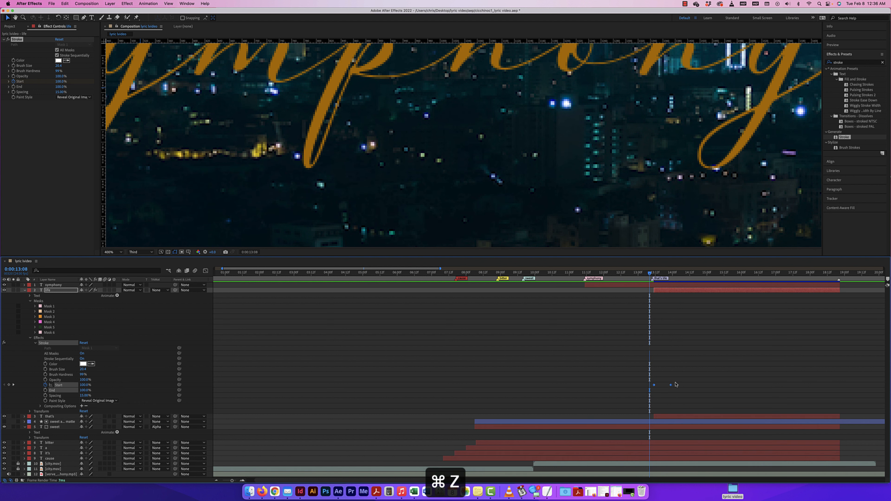
Remove the stroke's Start keyframes and keyframe its End at 0% at 0:00:13:11 instead.
drag(650, 274, 655, 275)
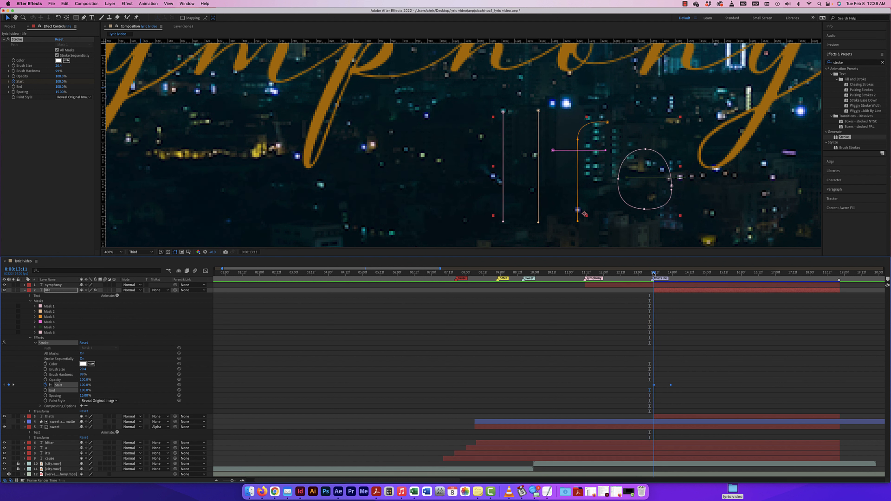
drag(676, 380, 649, 387)
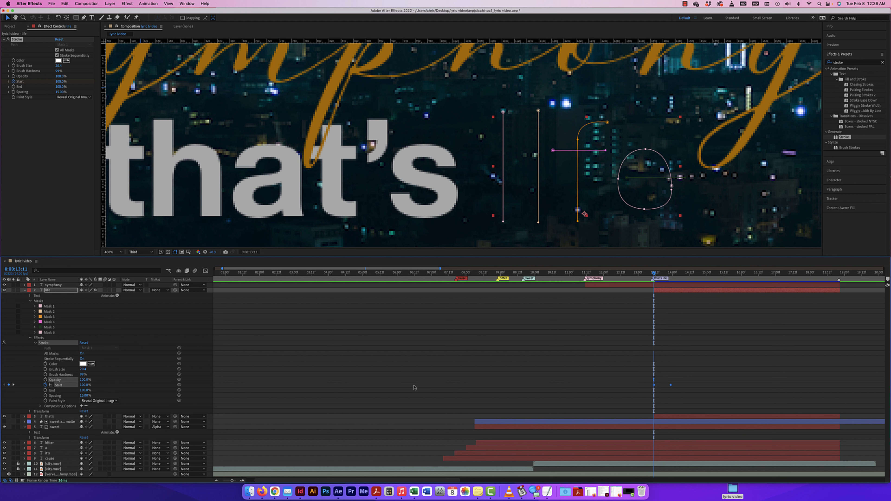
click(45, 385)
scroll(85, 402, right, 2)
click(45, 391)
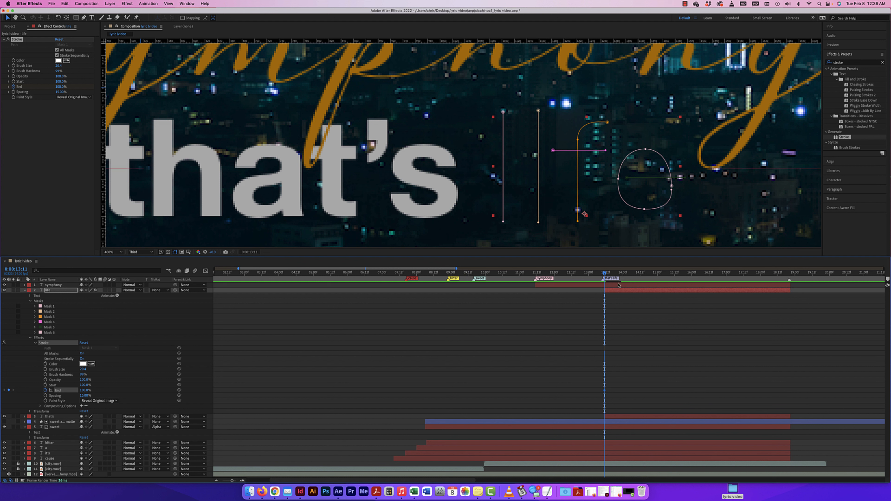
click(85, 390)
text(0)
key(Return)
Keyframe the stroke's End at 100% at 0:00:12:23, extend the life layer to begin there, and preview the reveal.
scroll(594, 281, right, 1)
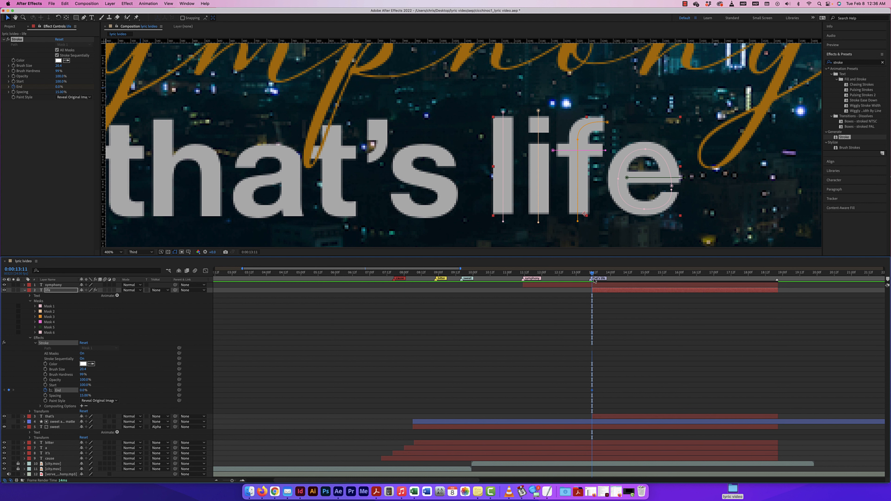
drag(595, 276, 575, 277)
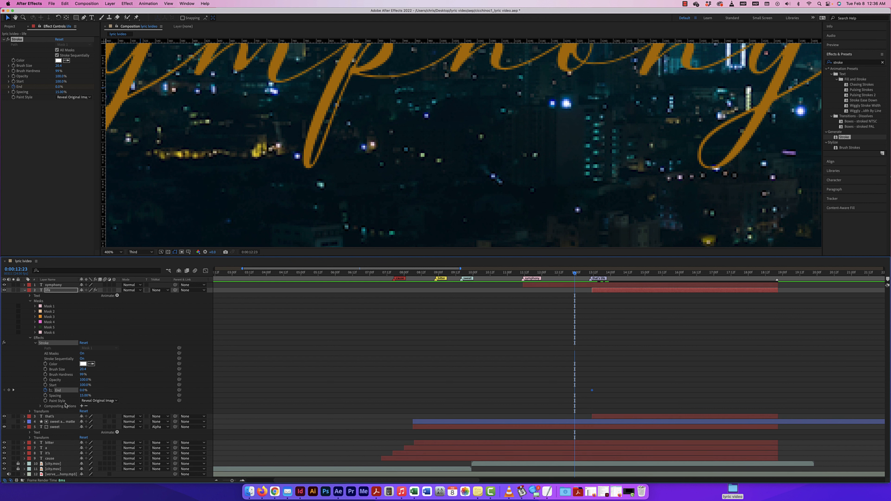
drag(83, 390, 138, 387)
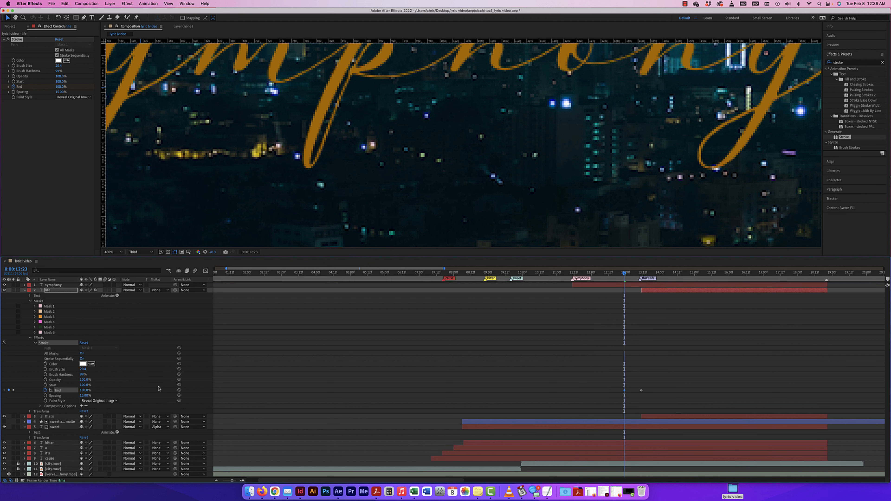
drag(642, 291, 615, 276)
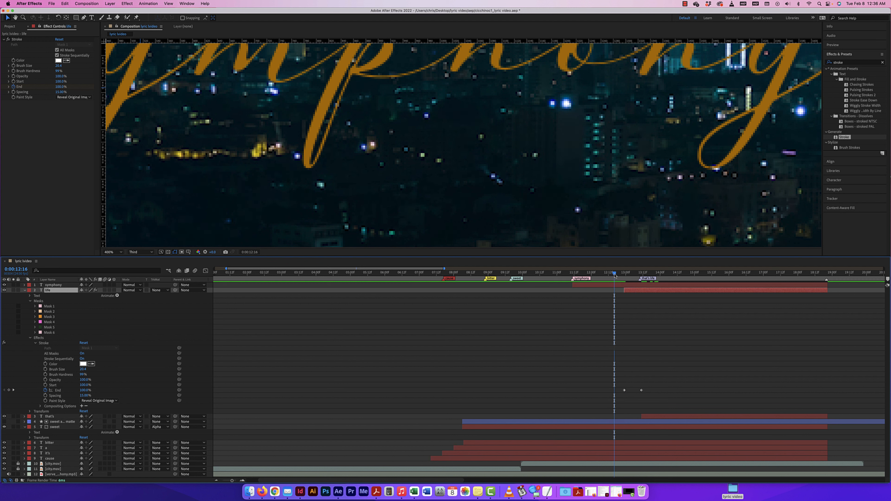
key(space)
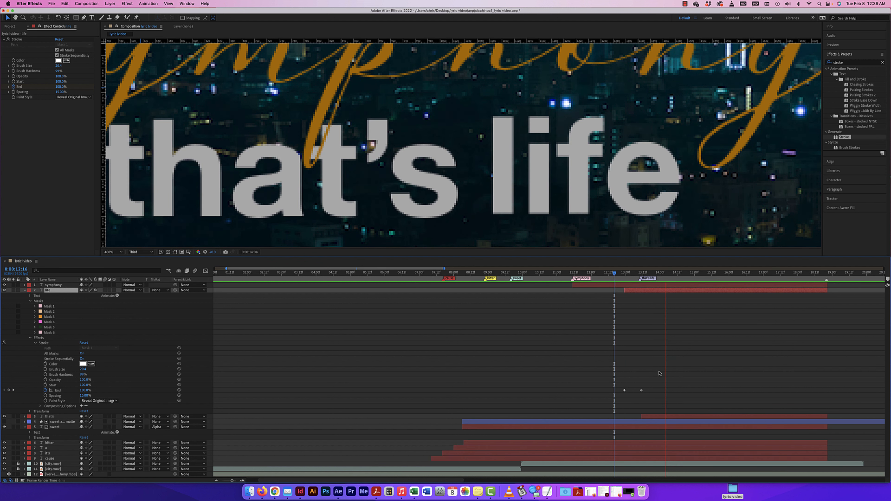
key(space)
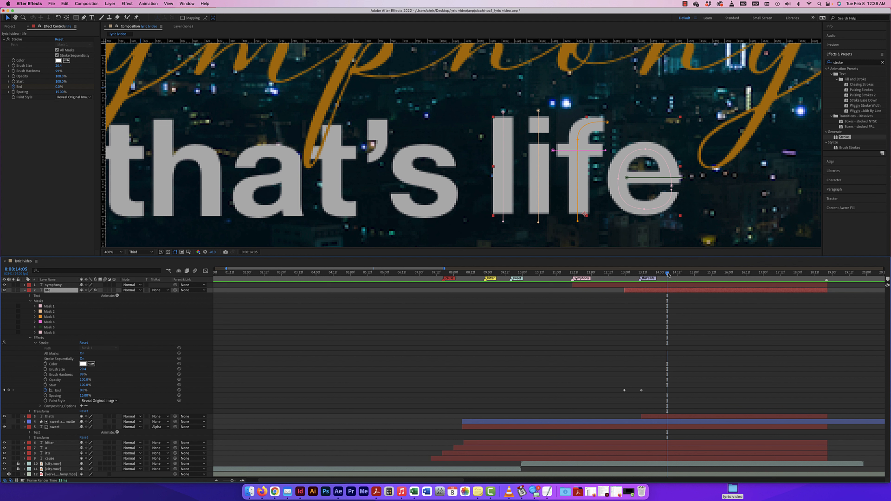
Replace the stroke's End keyframes with Start keyframes of 100% at 0:00:13:13 and 0% at 0:00:12:23.
drag(667, 273, 644, 277)
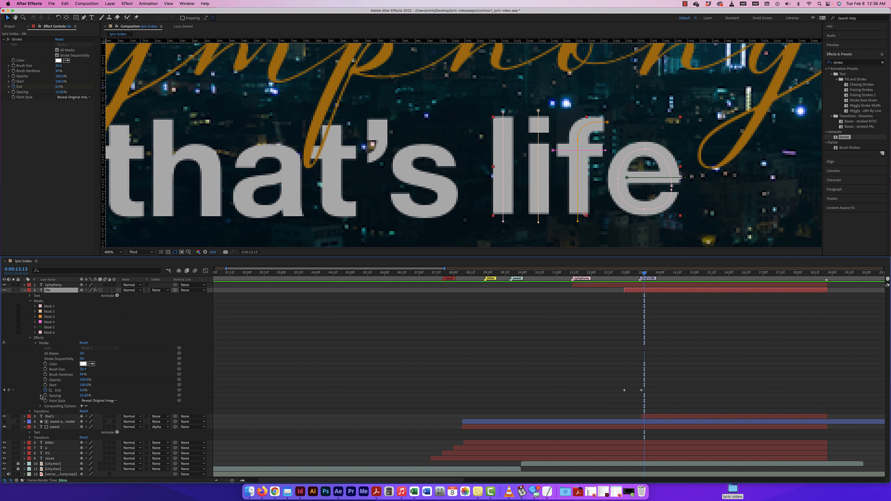
click(45, 390)
click(52, 390)
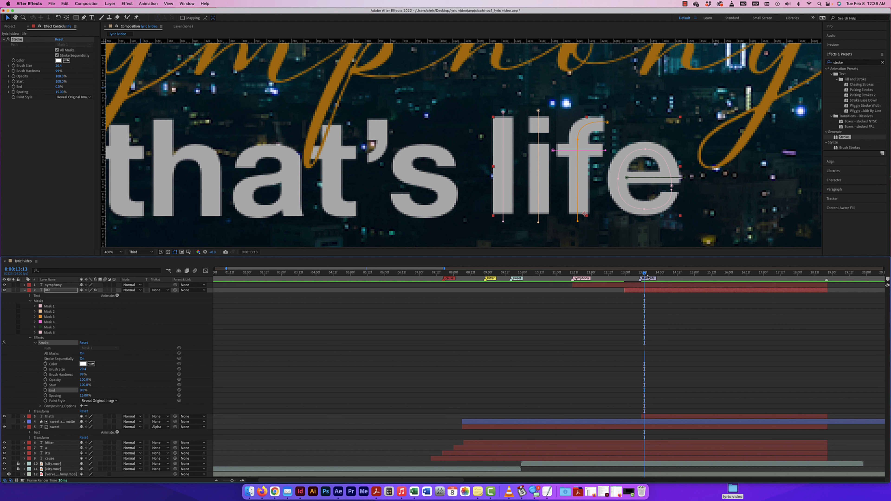
click(45, 385)
drag(644, 274, 624, 274)
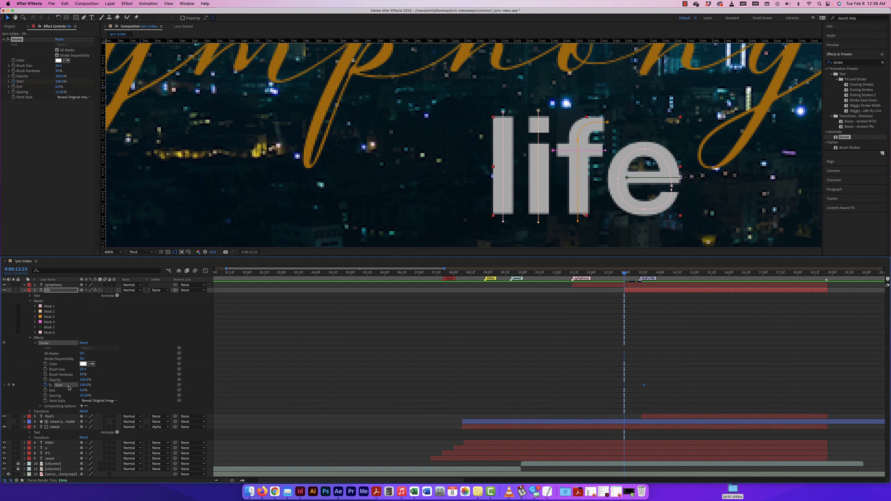
click(88, 385)
text(0)
key(Return)
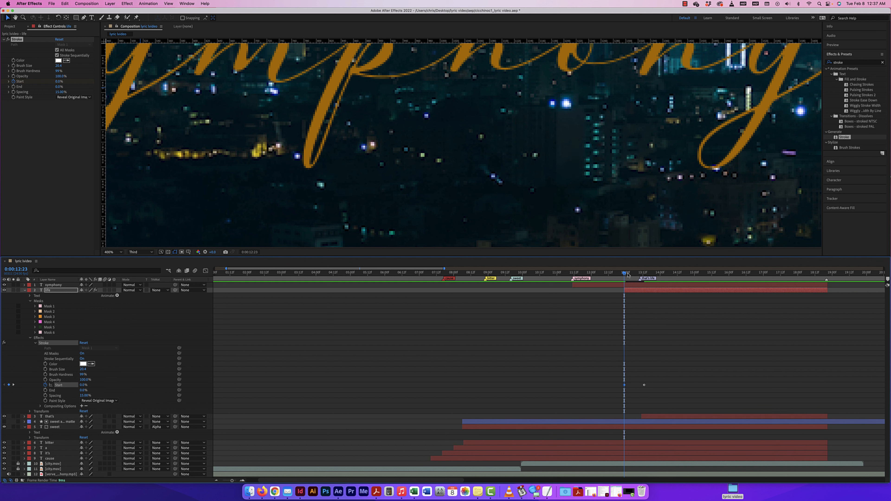
Move the closing Start keyframe of the life layer's stroke about half a second later and preview the word's reveal.
key(space)
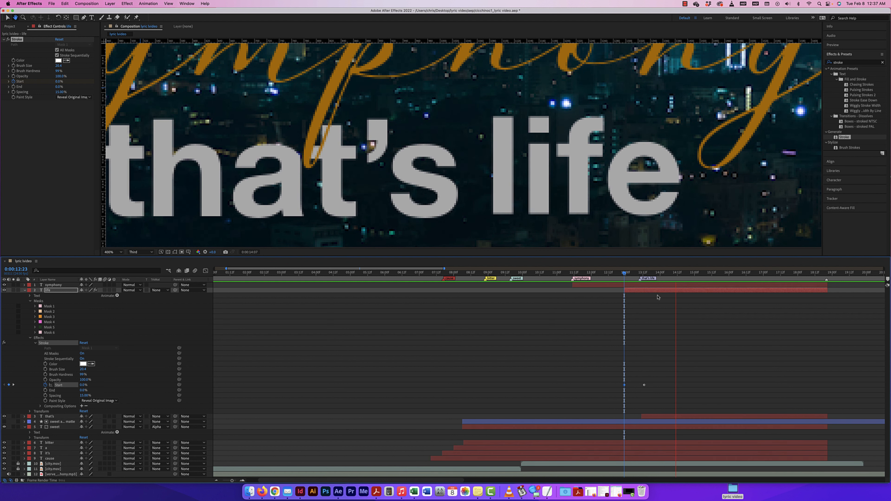
key(space)
drag(676, 273, 616, 276)
key(space)
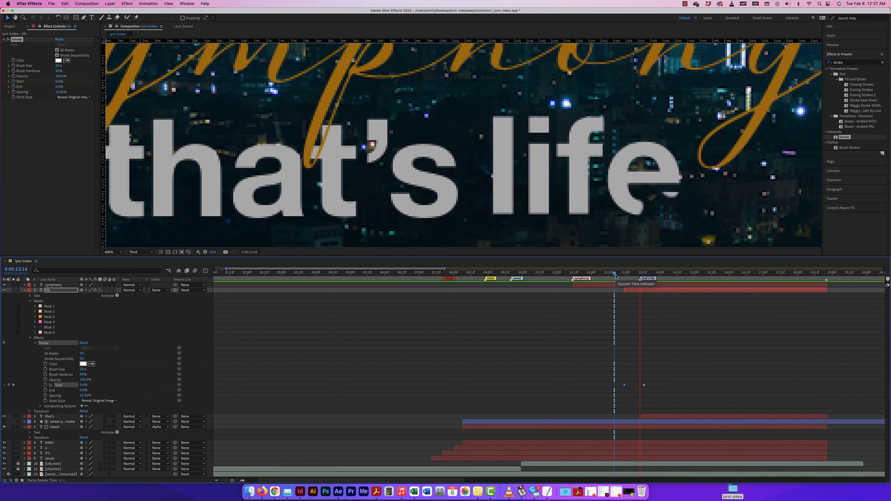
drag(644, 385, 664, 385)
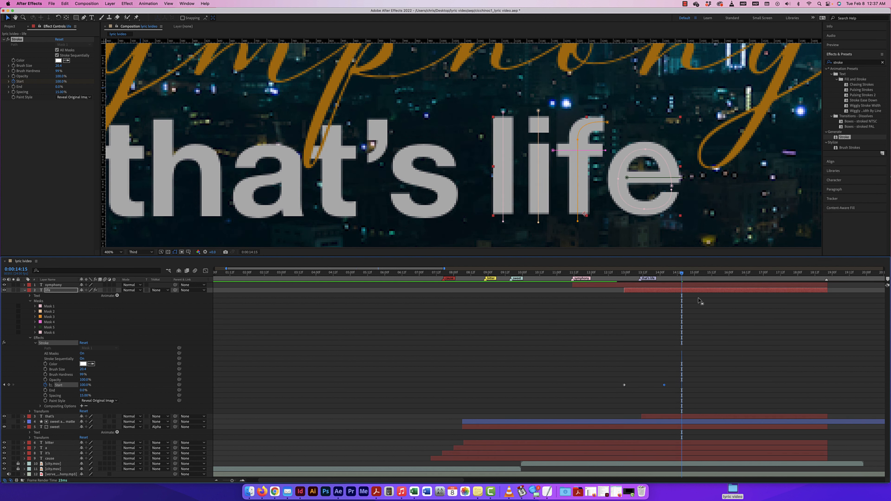
key(shift+Page_Up)
click(613, 274)
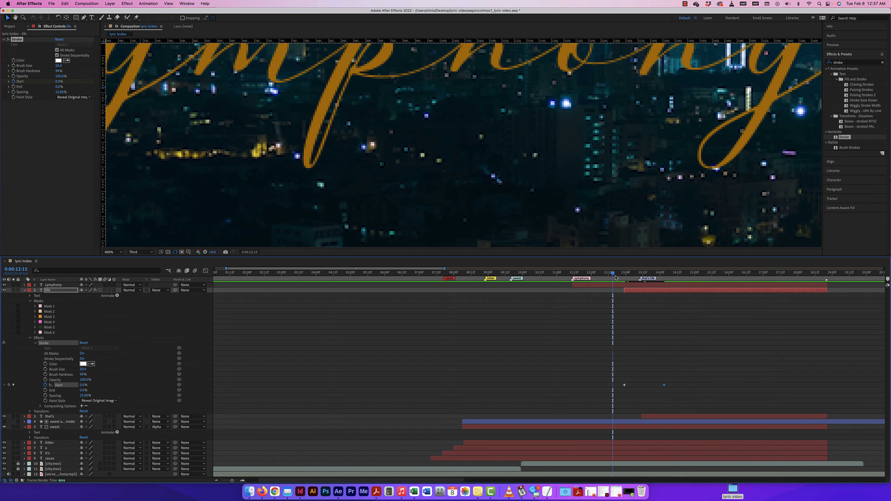
key(space)
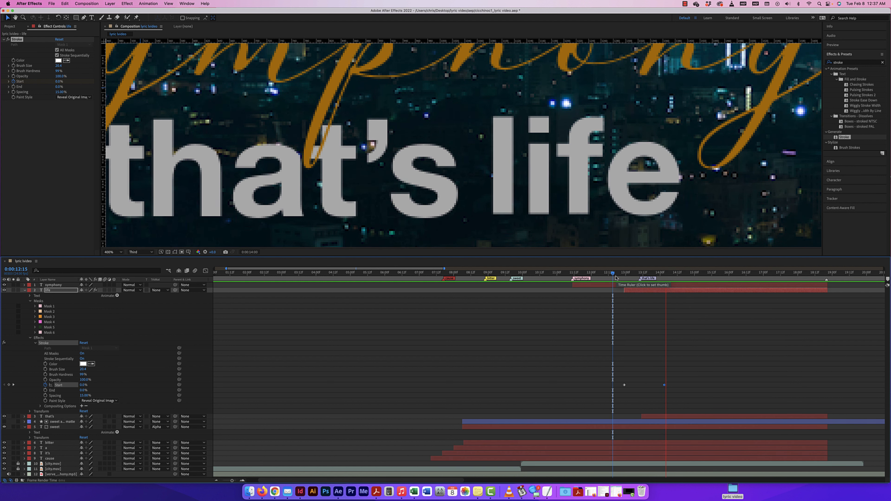
key(space)
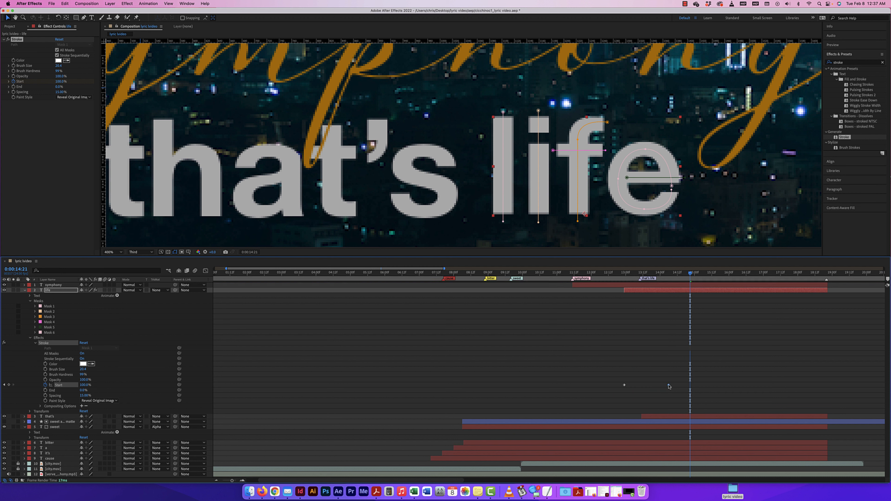
Slow the life reveal further by shifting the stroke's closing Start keyframe to 0:00:14:19, previewing between adjustments.
drag(664, 385, 669, 389)
mouse_move(669, 385)
mouse_down()
mouse_move(642, 386)
mouse_move(668, 386)
mouse_up()
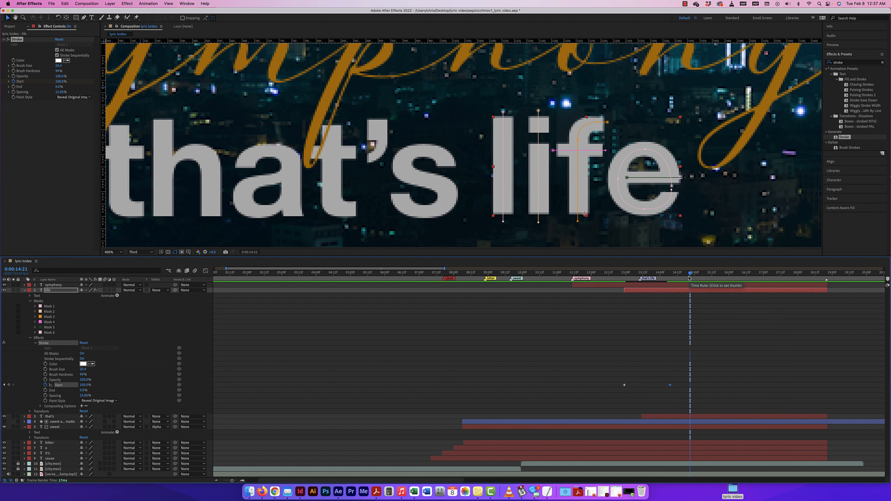
drag(691, 274, 619, 280)
key(space)
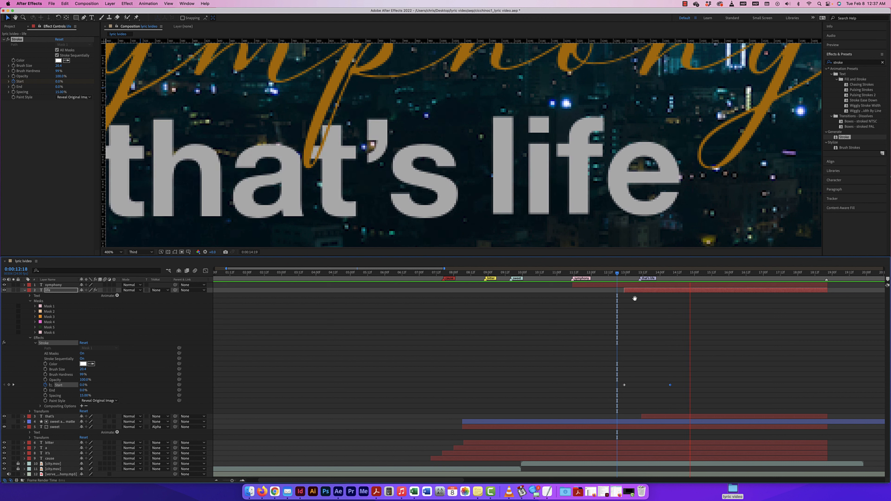
key(space)
drag(671, 385, 679, 387)
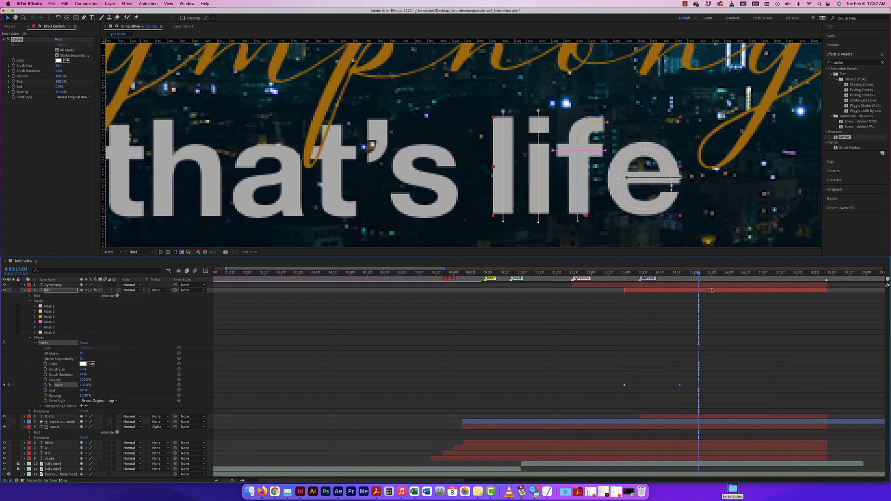
drag(699, 274, 620, 275)
key(space)
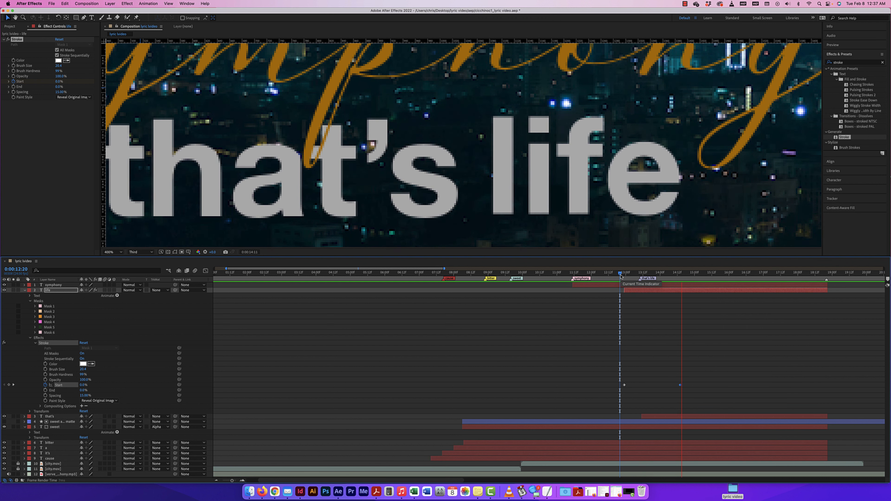
key(space)
drag(681, 386, 688, 387)
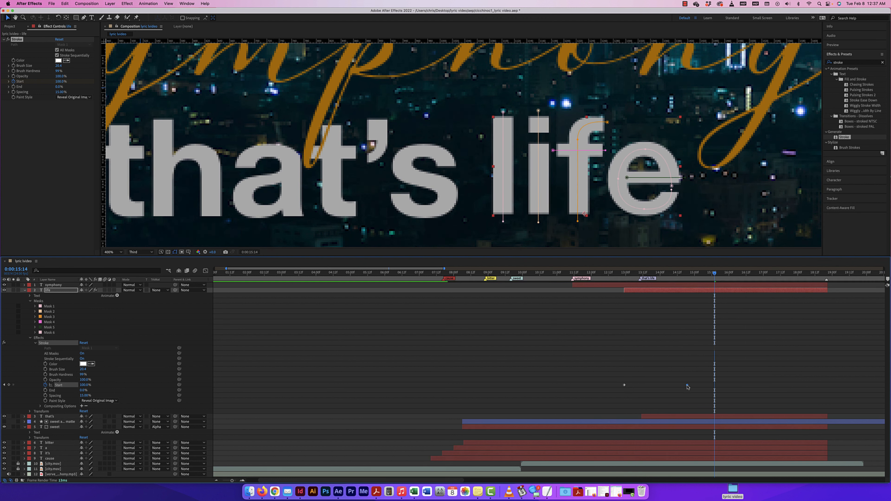
drag(714, 273, 614, 289)
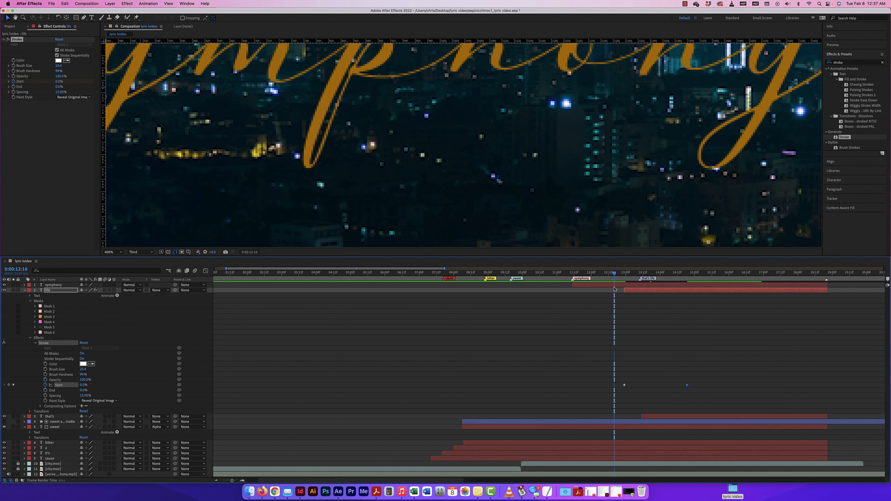
key(space)
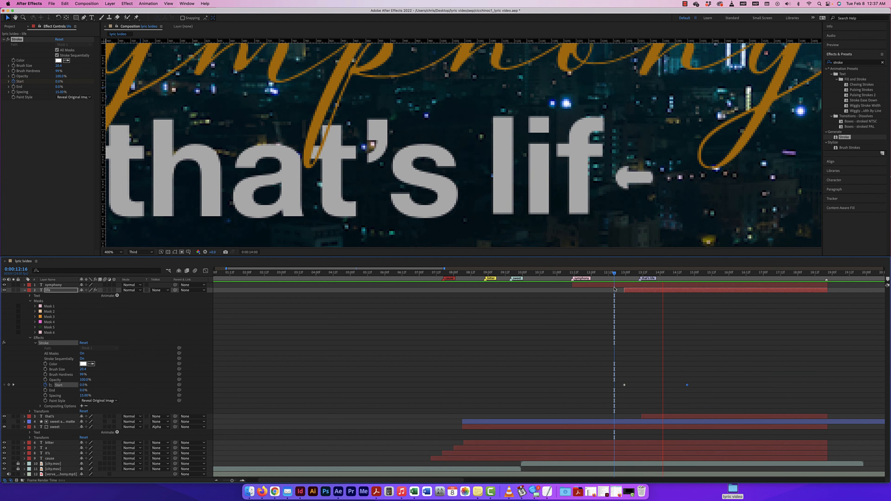
key(space)
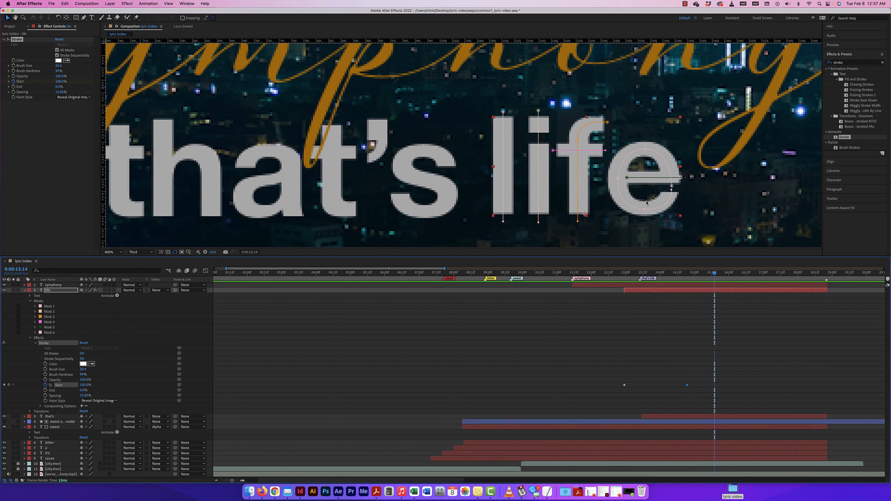
Try a much smaller Brush Size for the life layer's stroke with the e partly revealed, and preview the result.
drag(715, 275, 677, 270)
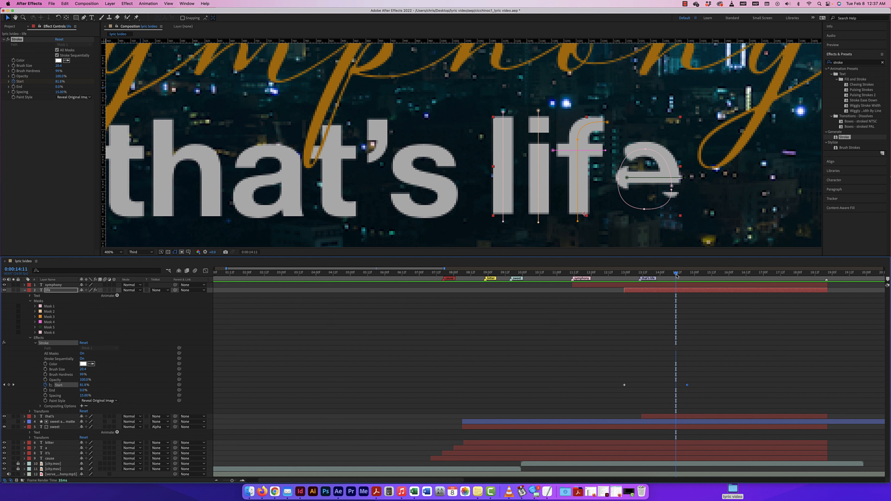
drag(677, 277, 673, 277)
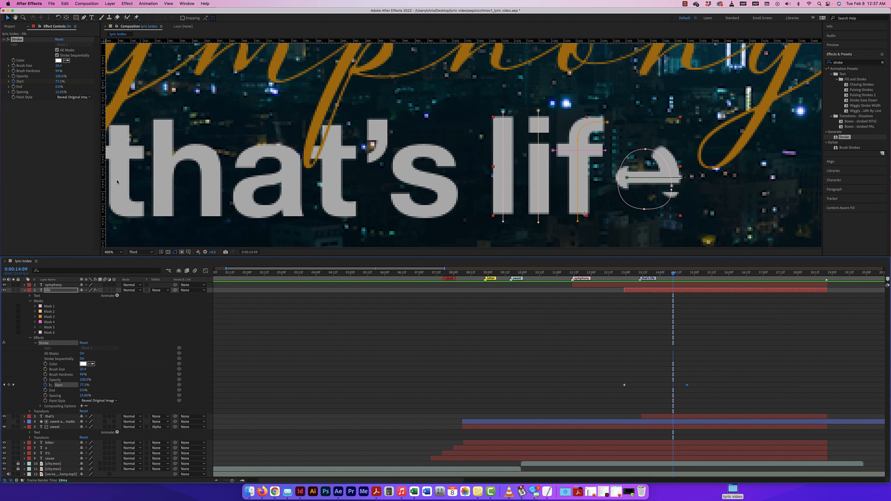
drag(59, 65, 29, 66)
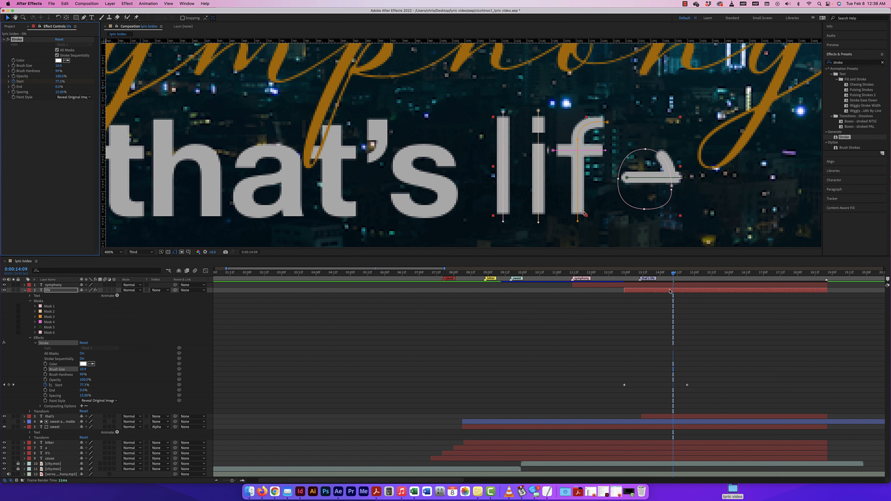
drag(673, 274, 611, 277)
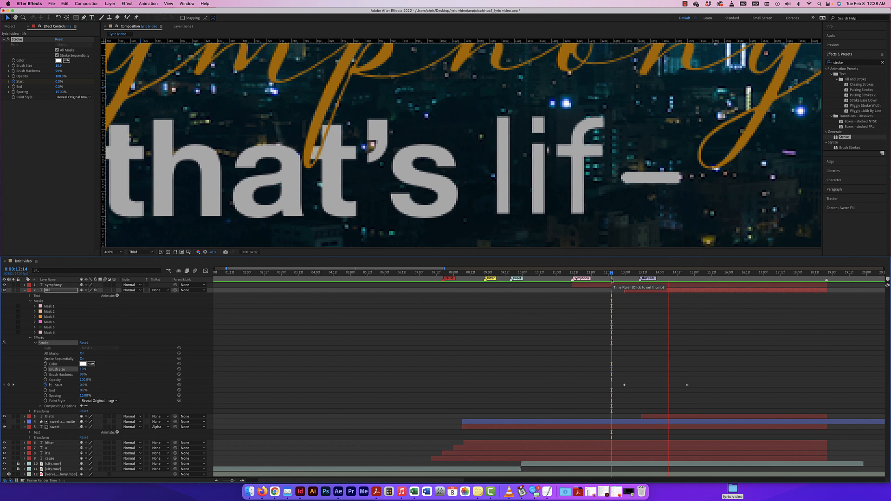
key(space)
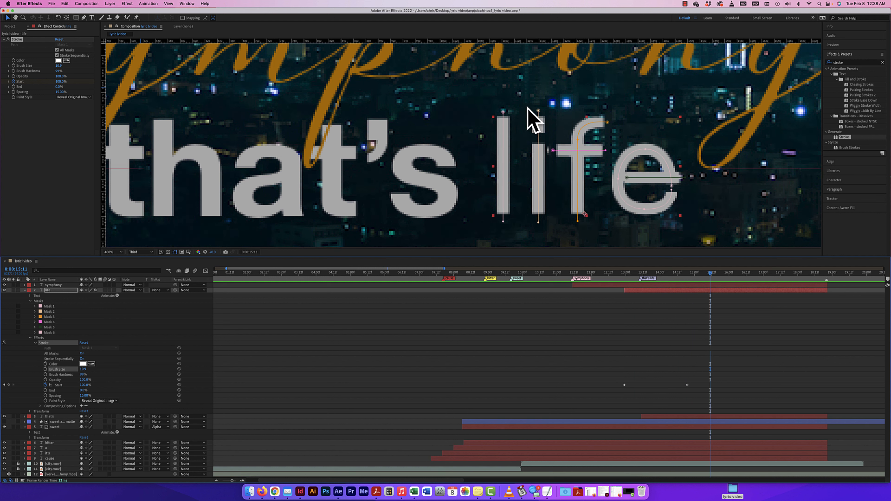
Increase the stroke's Brush Size at 0:00:14:19 until it fully covers the letters of life, and preview the reveal.
mouse_move(711, 275)
mouse_down()
mouse_move(663, 276)
mouse_move(688, 280)
mouse_up()
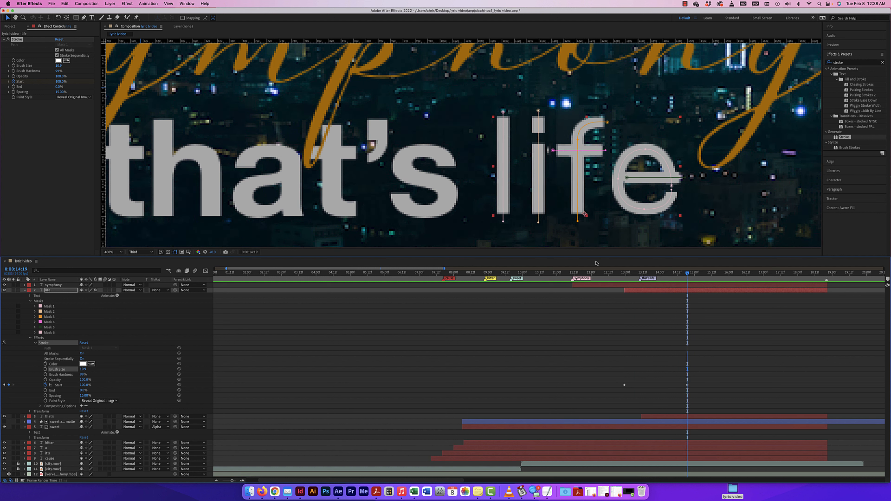
drag(58, 67, 87, 65)
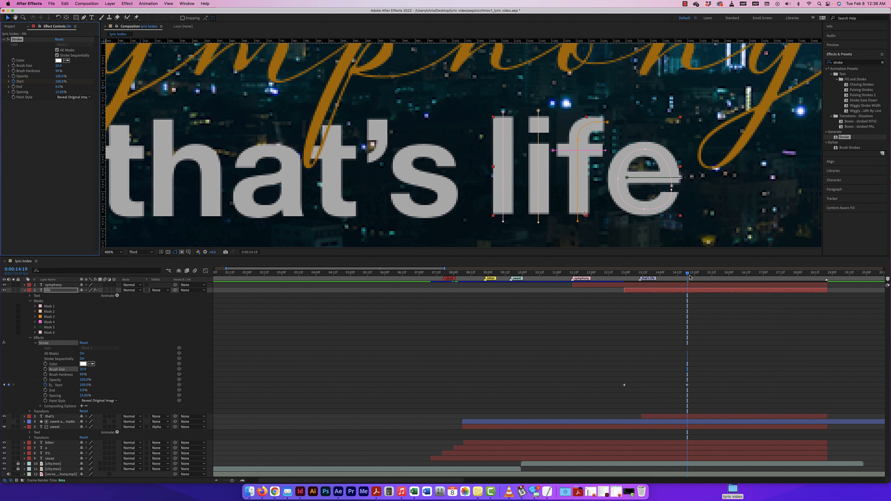
drag(689, 277, 616, 277)
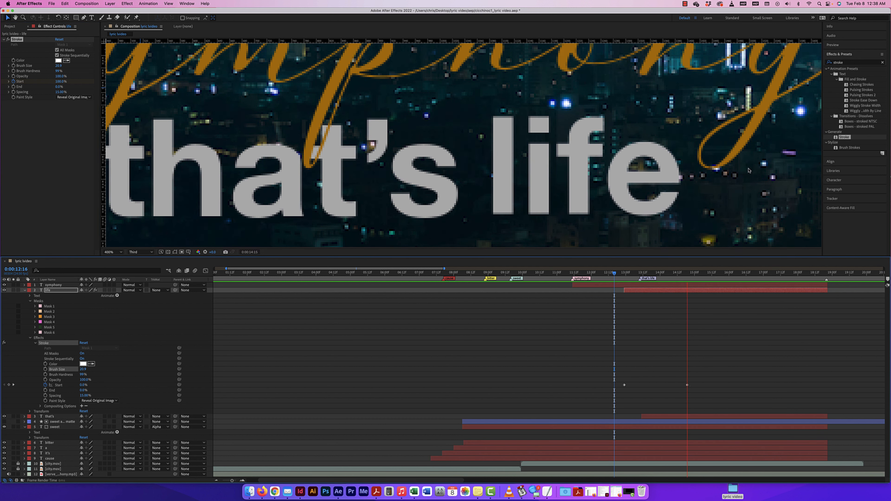
key(space)
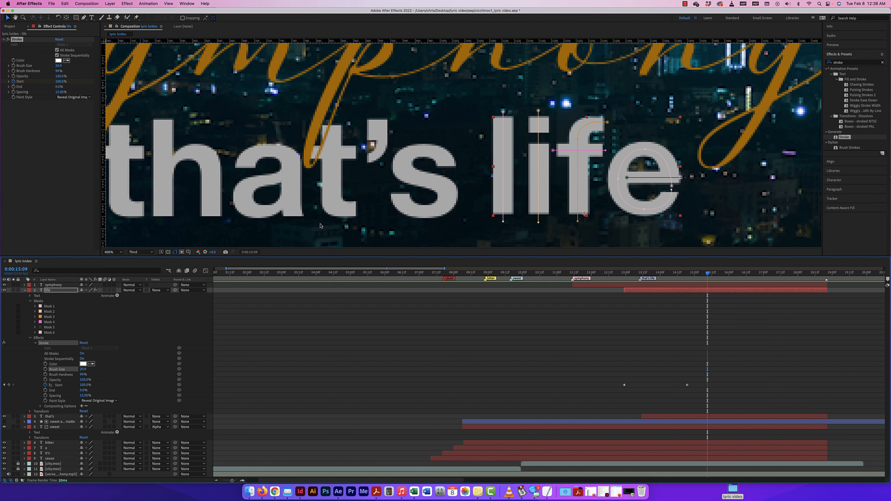
Collapse the expanded properties of the life and sweet layers in the timeline.
click(349, 186)
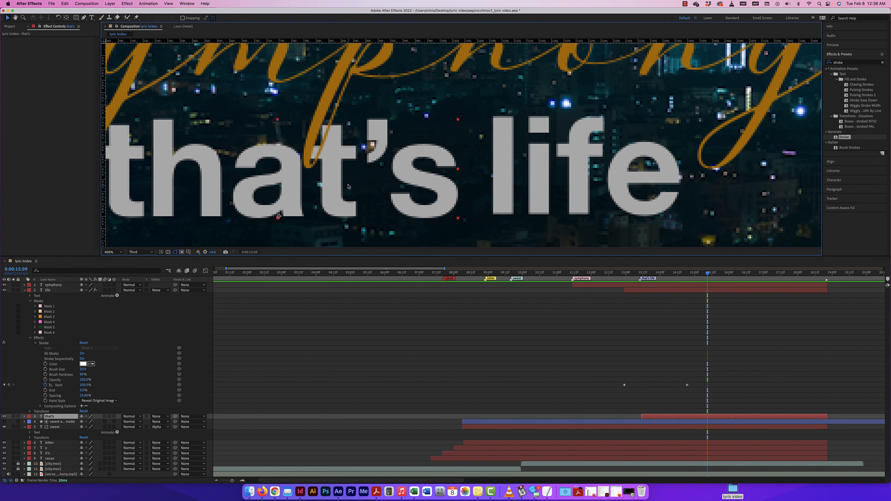
drag(708, 274, 604, 274)
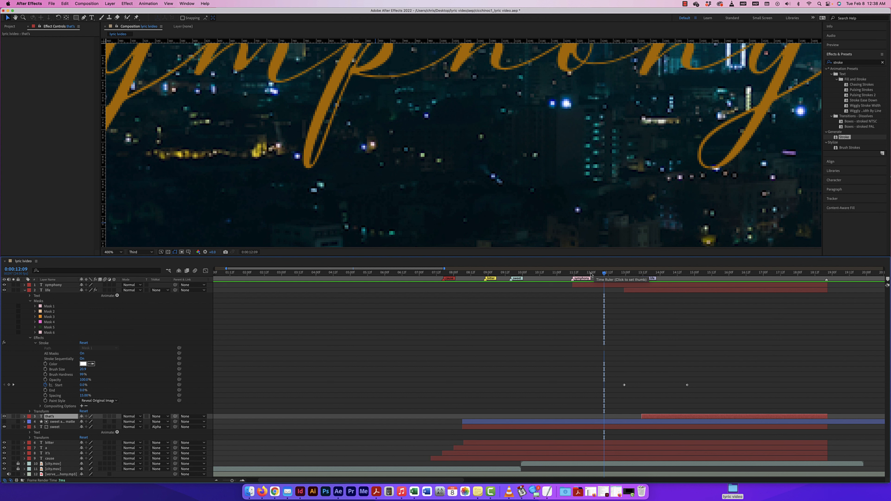
key(super+minus)
key(super+minus)
key(super+minus)
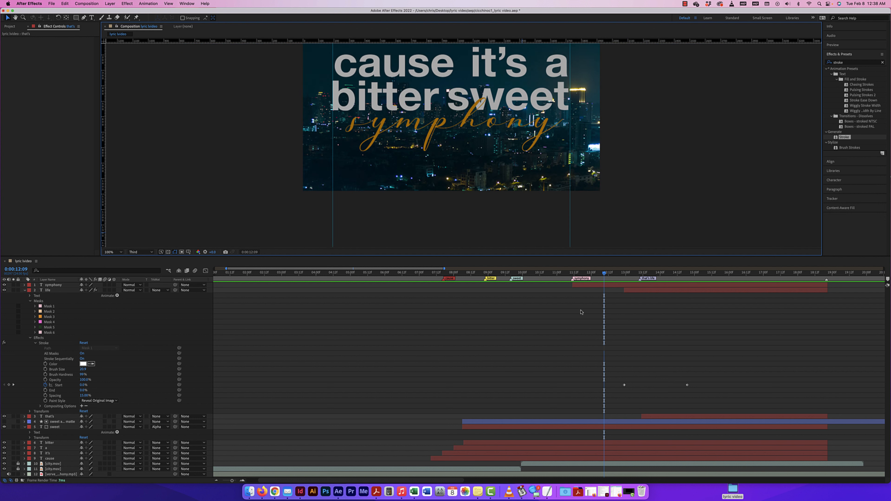
click(24, 291)
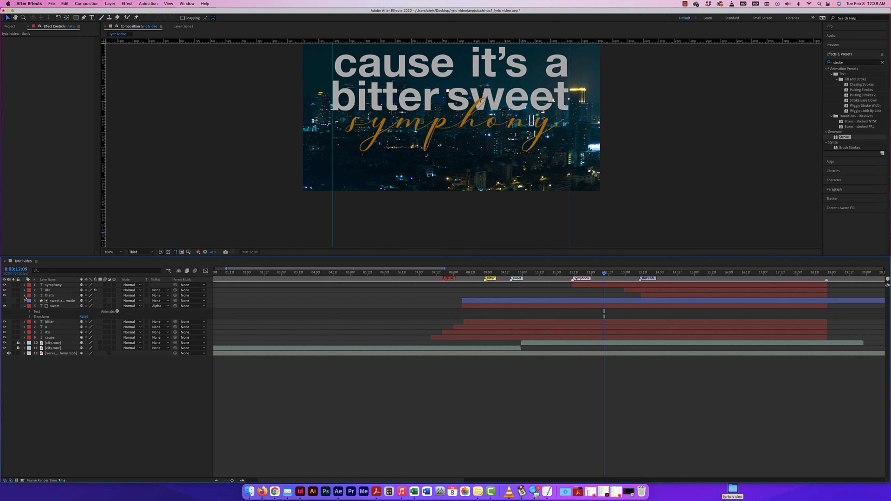
click(25, 296)
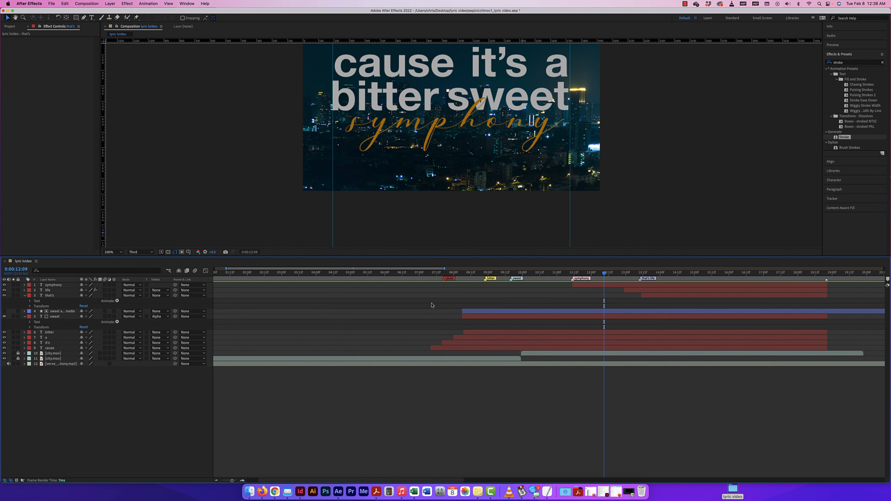
click(25, 296)
click(25, 297)
click(24, 316)
Show the that's layer's Transform properties and make it a 3D layer.
click(25, 296)
click(24, 296)
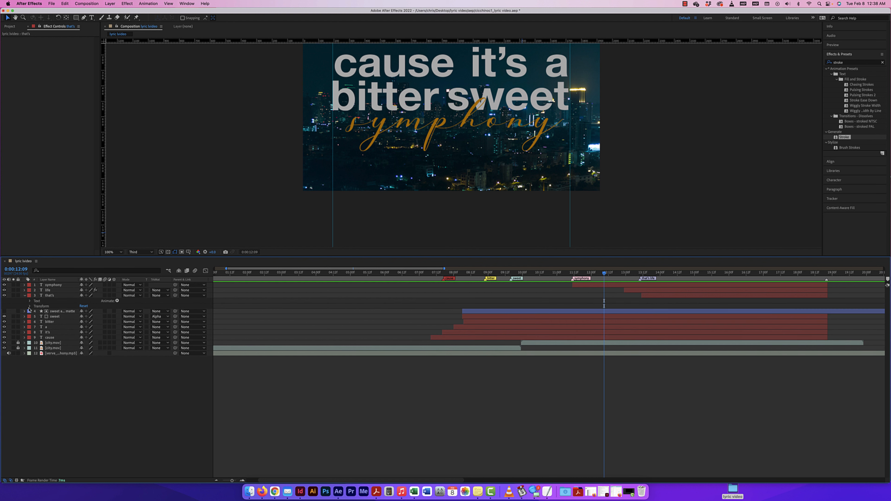
click(30, 307)
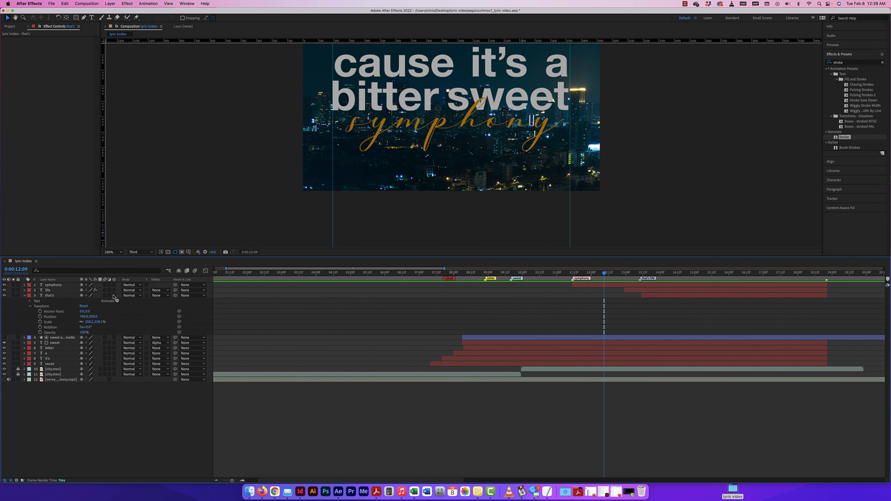
click(60, 296)
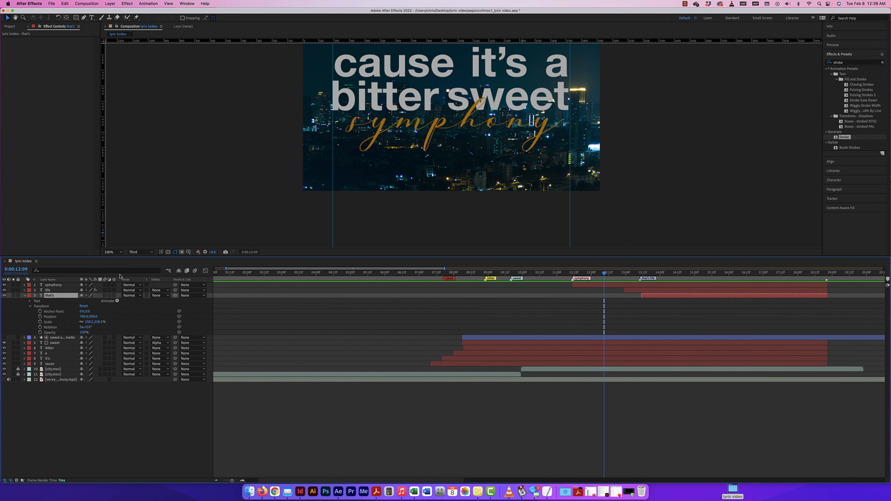
click(114, 296)
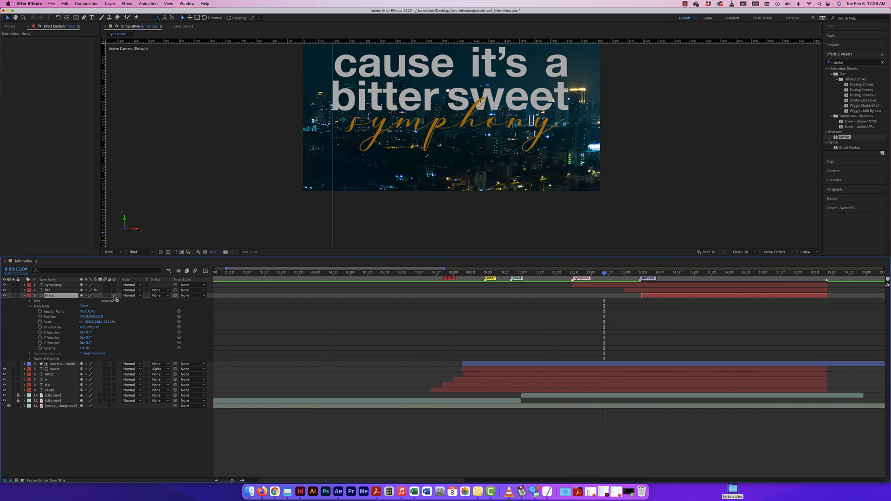
Move the current time to 0:00:13:11, at the start of the that's layer.
drag(604, 274, 642, 274)
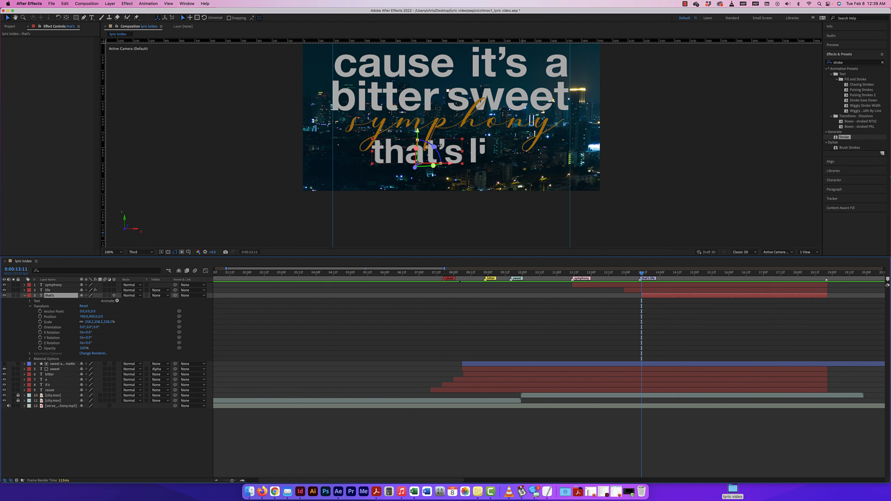
Try moving the that's layer and its anchor point and changing its X Orientation, undoing each trial.
drag(419, 164, 418, 157)
key(super+z)
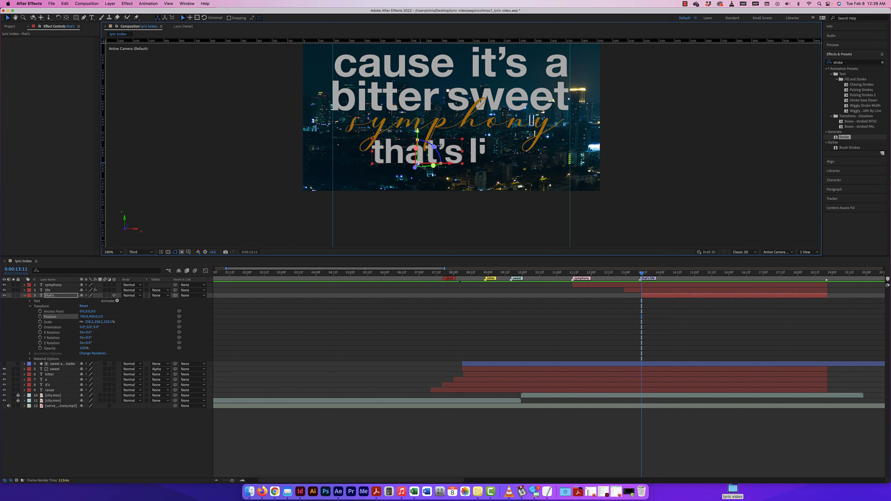
click(67, 17)
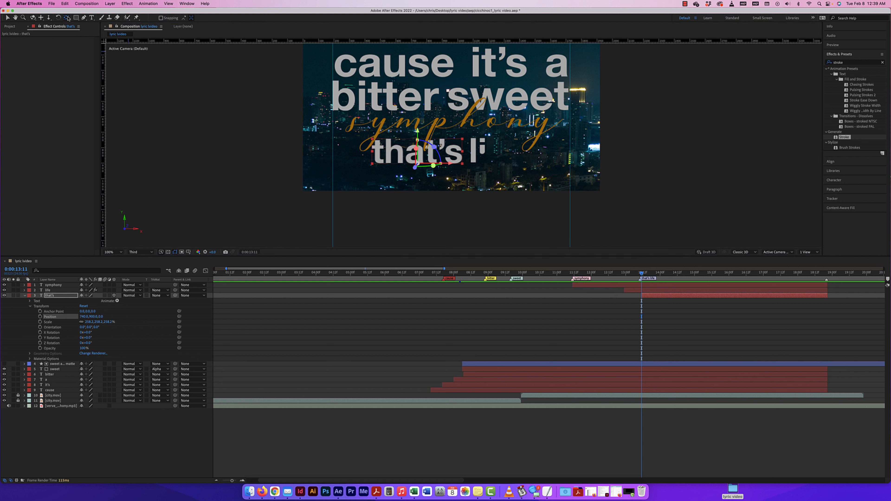
drag(418, 164, 421, 167)
key(super+z)
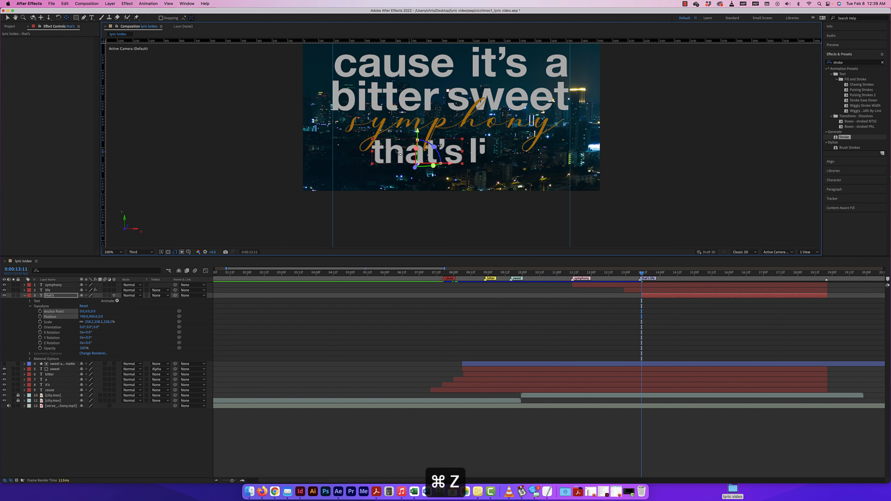
key(v)
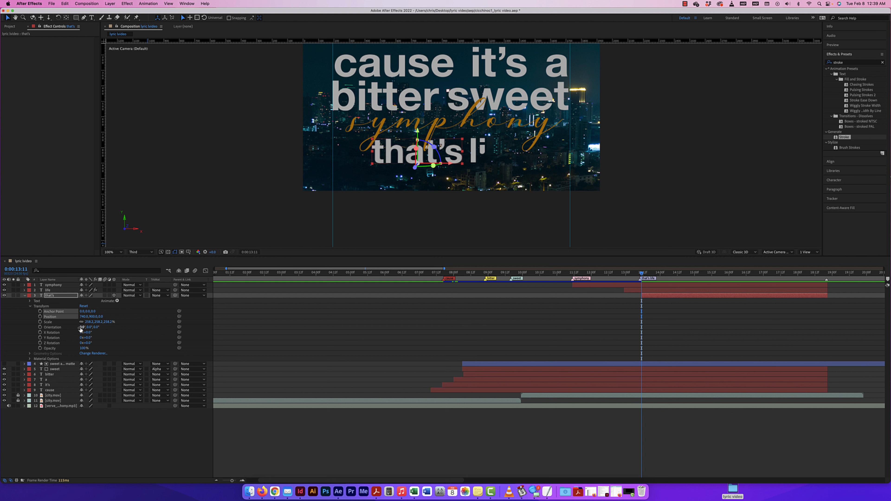
drag(81, 328, 101, 329)
key(super+z)
key(super+z)
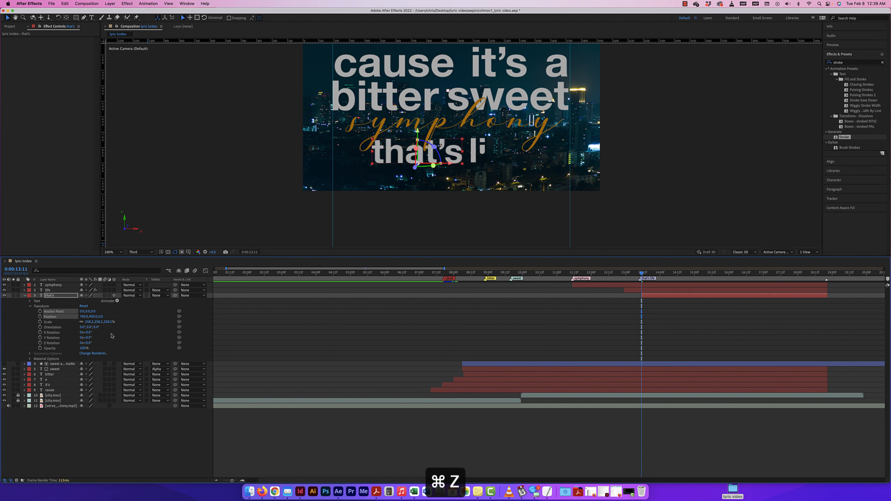
Set an Orientation keyframe on the that's layer at 0:00:13:11 and extend the layer's start back to 0:00:12:23.
click(40, 327)
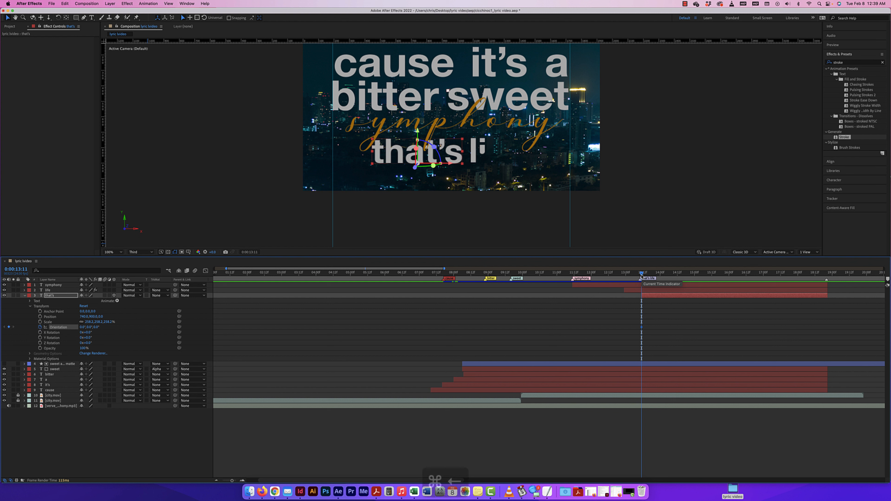
key(cmd+Left)
key(cmd+Left)
key(cmd+Left)
key(cmd+Left)
key(cmd+Left)
key(cmd+Left)
key(cmd+Left)
key(cmd+Left)
key(cmd+Left)
key(cmd+Left)
key(cmd+Left)
key(cmd+Left)
key(cmd+Left)
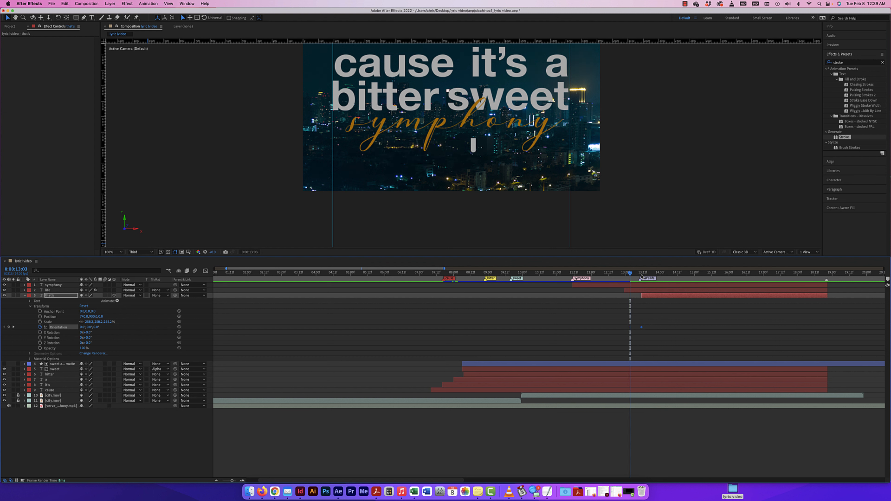
key(cmd+Right)
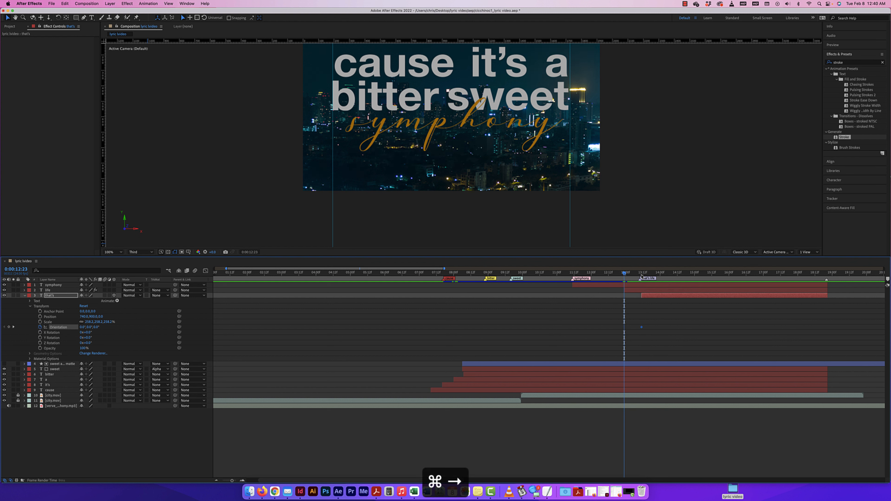
key(cmd+Right)
key(cmd+Left)
key(super+Left)
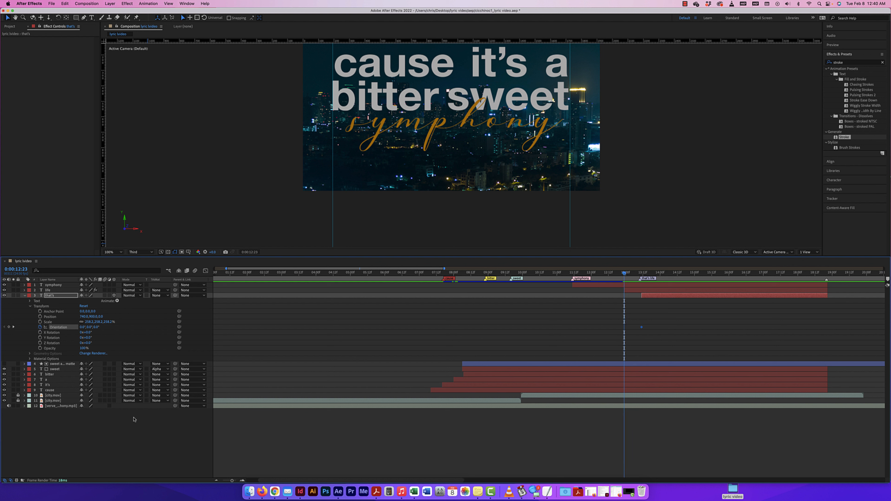
scroll(84, 330, left, 3)
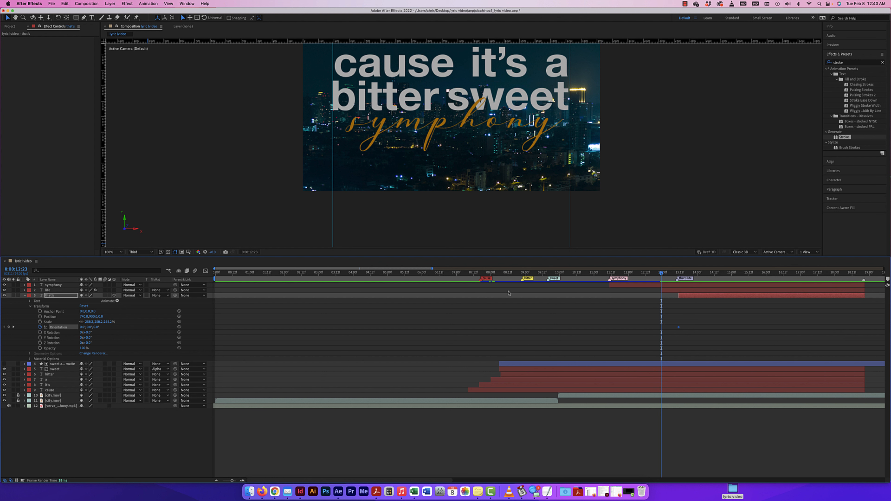
key(Return)
key(alt+bracketleft)
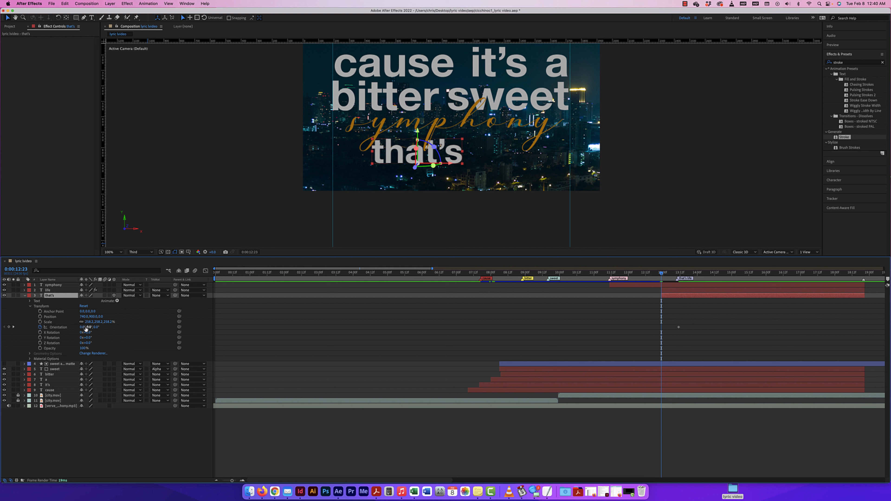
Change the X Orientation of that's at 0:00:12:23 until the word lies flat, edge-on to the camera, and preview the flip.
drag(86, 327, 49, 327)
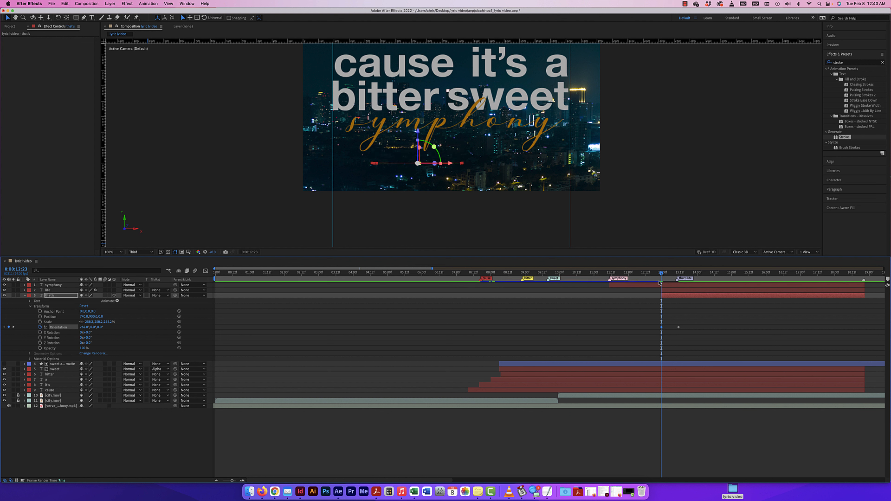
drag(662, 274, 652, 275)
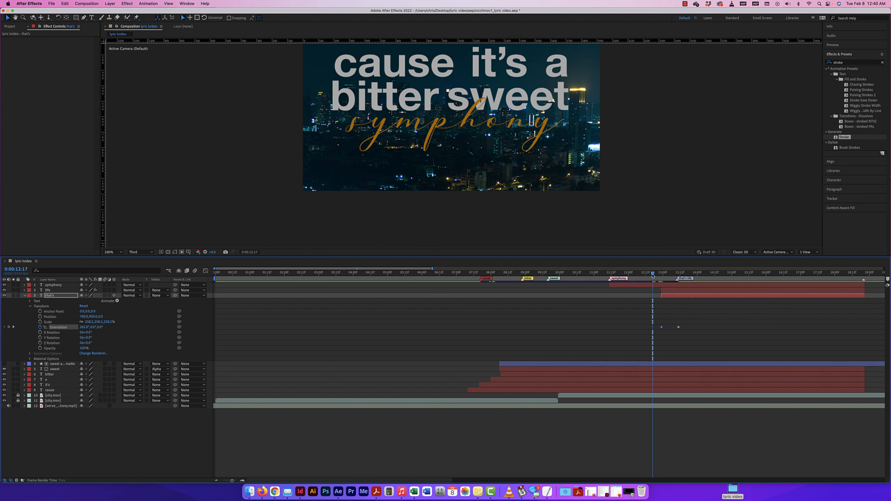
key(space)
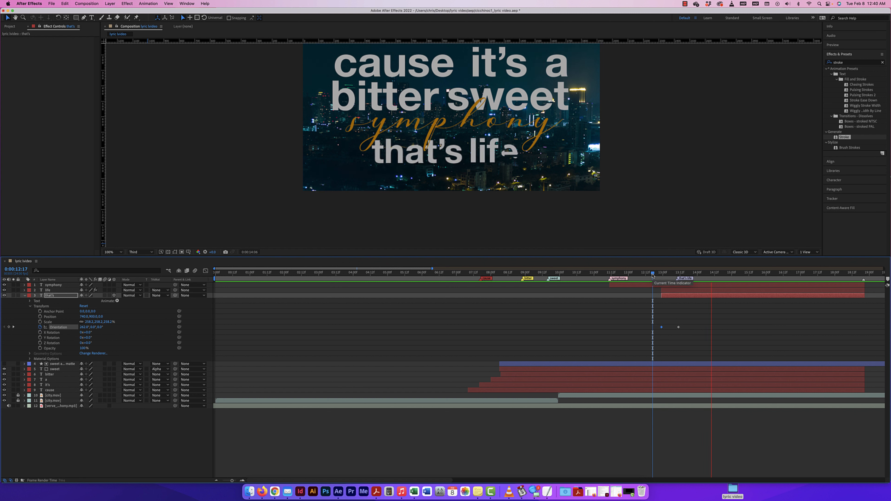
key(space)
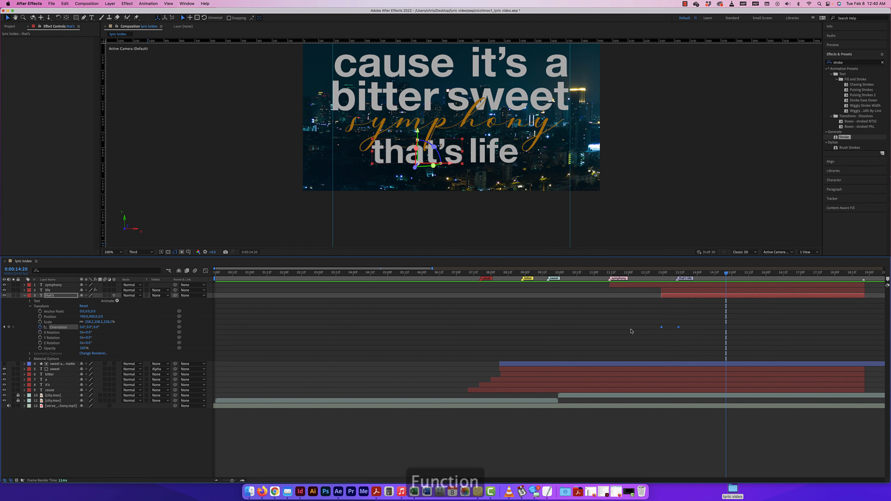
Apply Easy Ease to both Orientation keyframes of the that's layer and preview the eased flip.
key(F9)
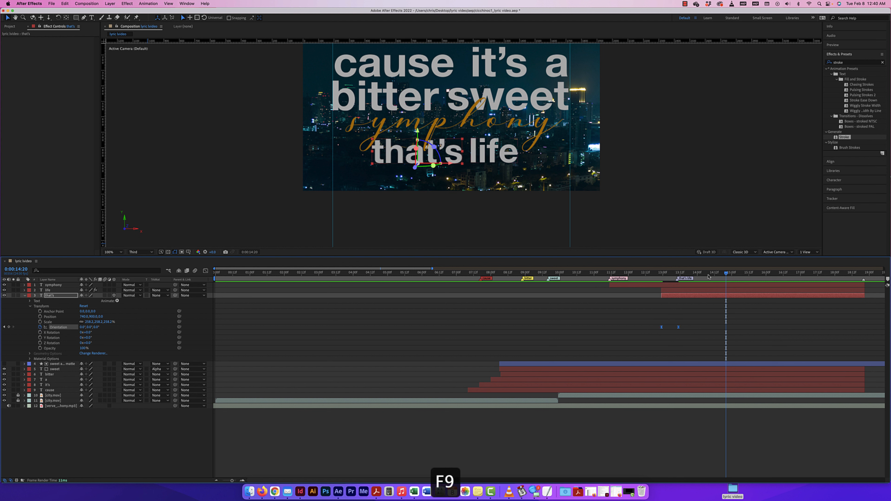
drag(726, 273, 649, 277)
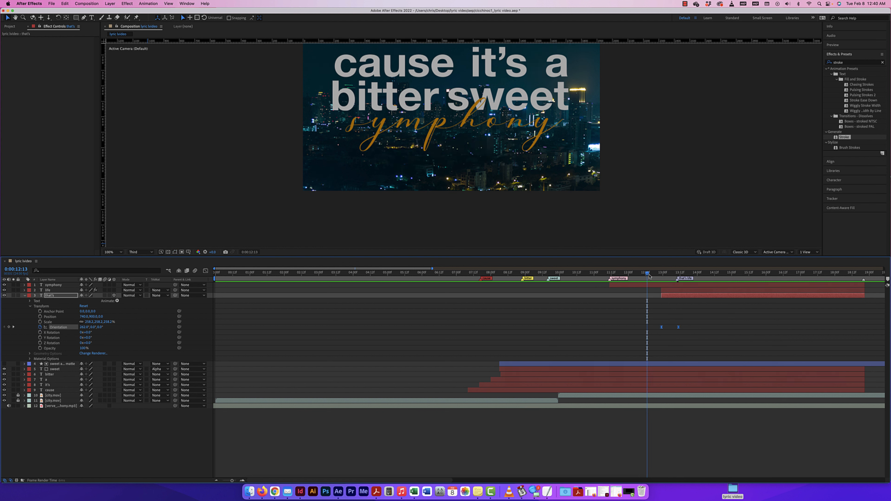
key(space)
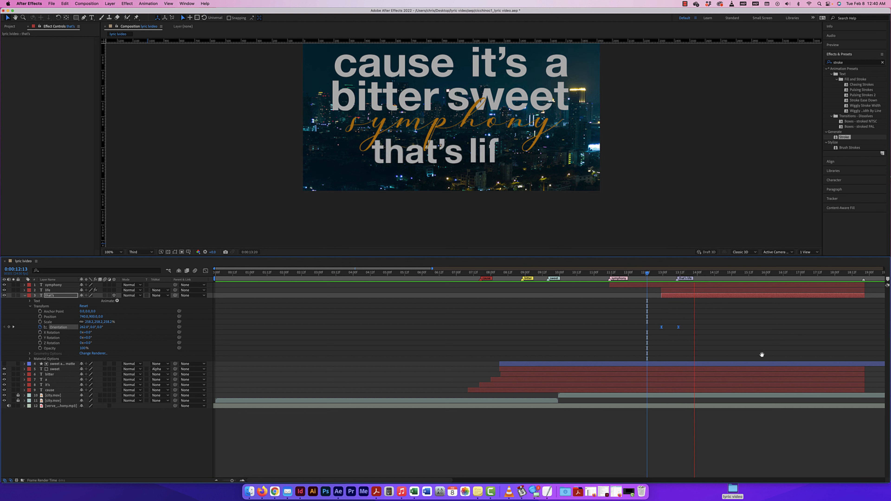
key(space)
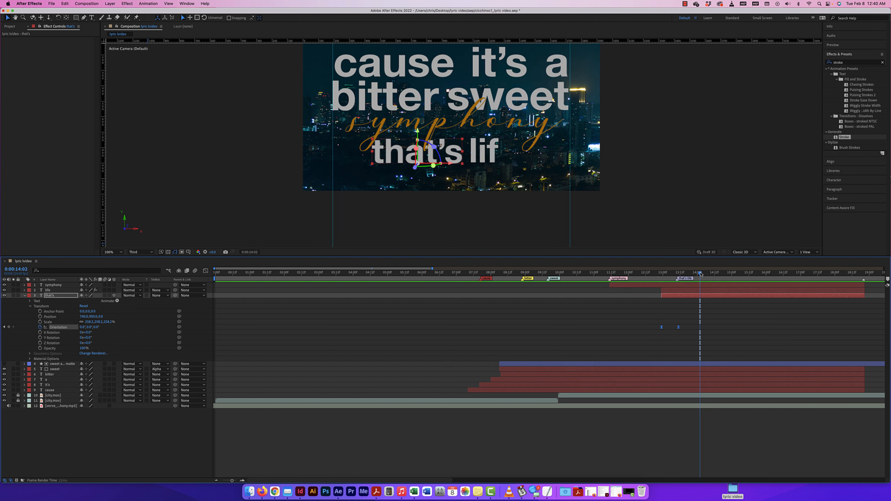
drag(700, 274, 641, 276)
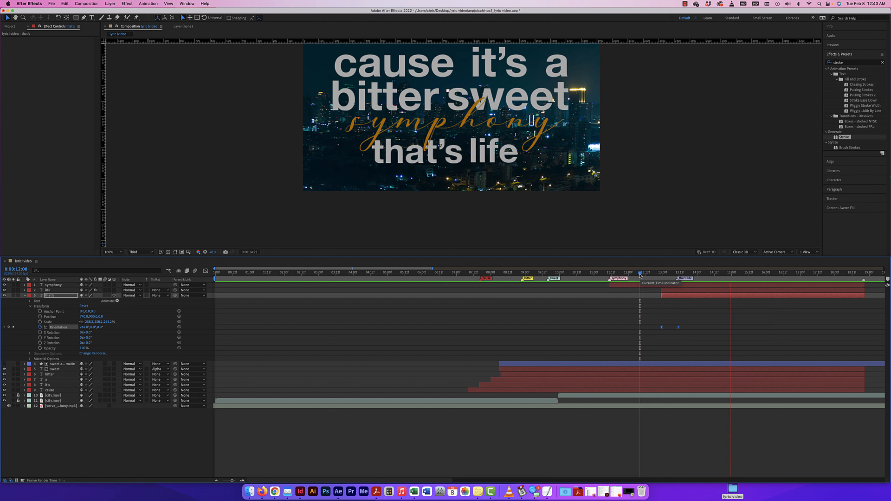
key(space)
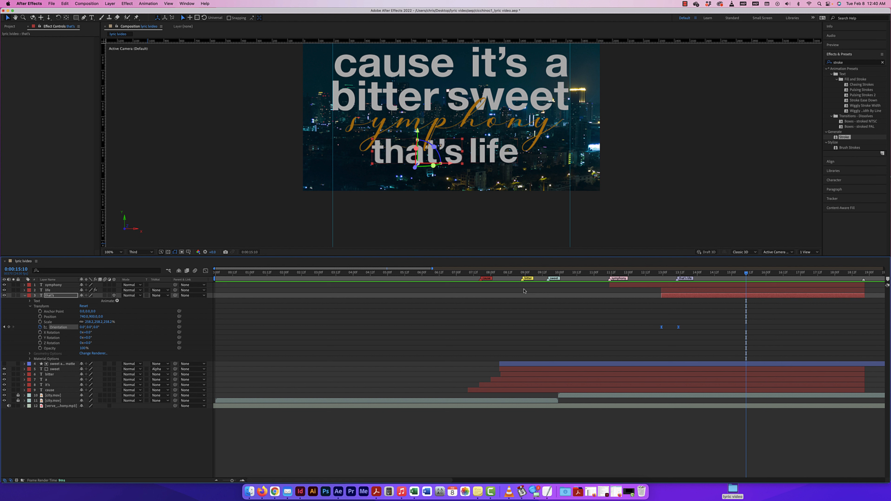
Collapse the that's layer's properties and add an Outer Glow layer style to the symphony layer.
scroll(526, 285, right, 3)
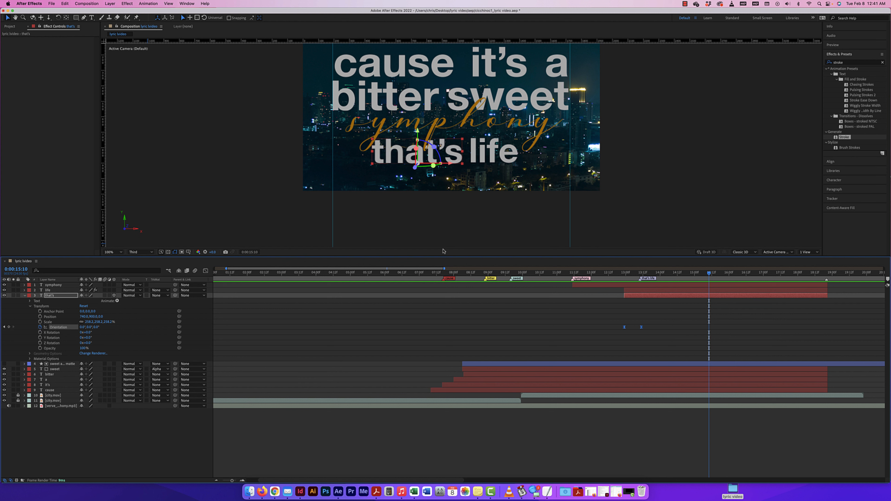
click(441, 126)
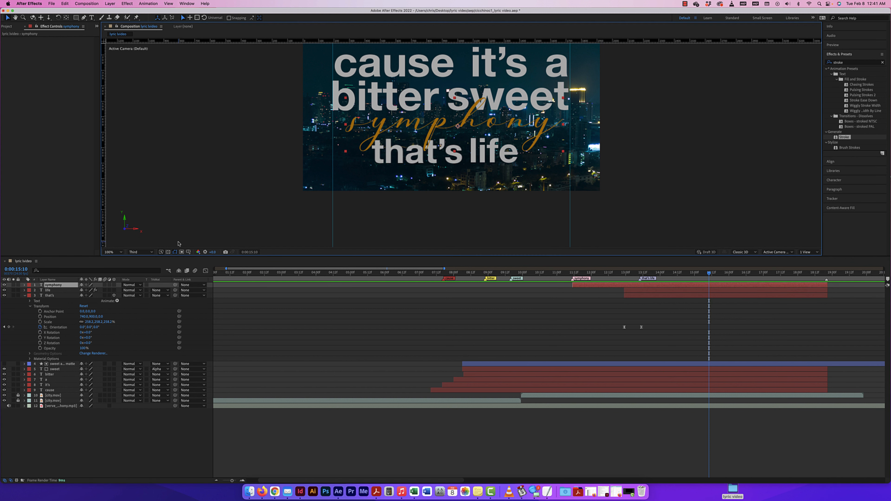
click(25, 295)
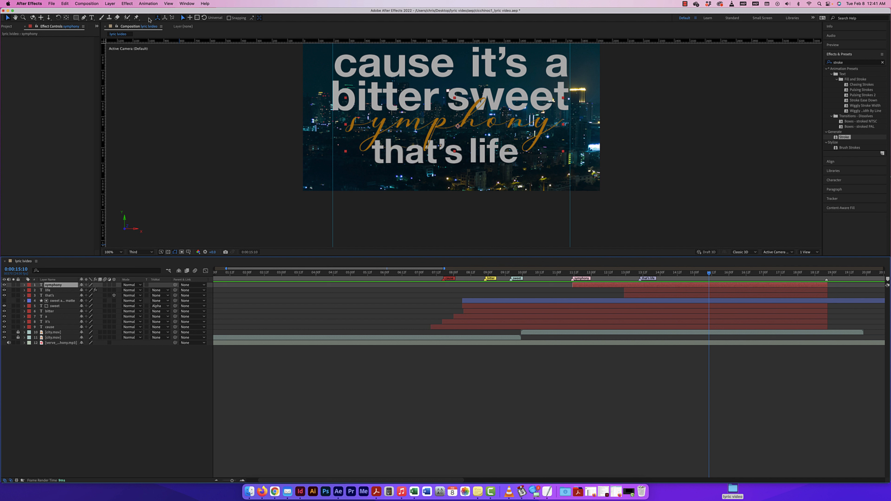
click(110, 4)
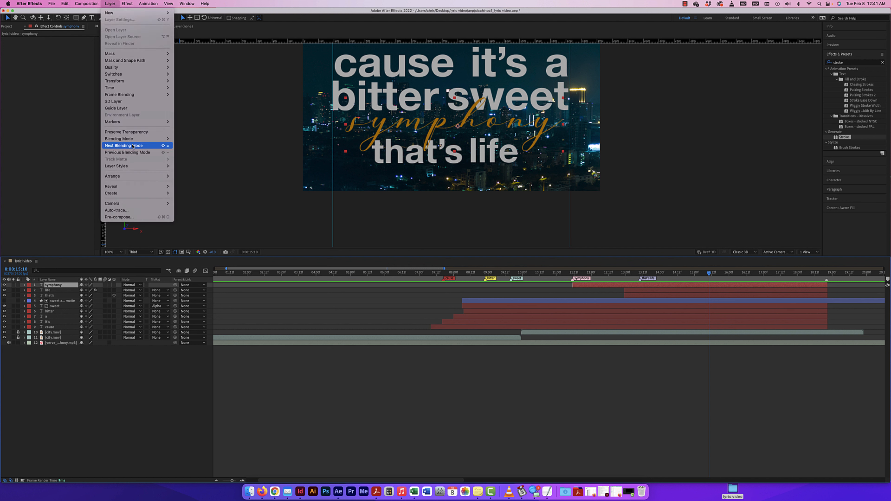
mouse_move(123, 167)
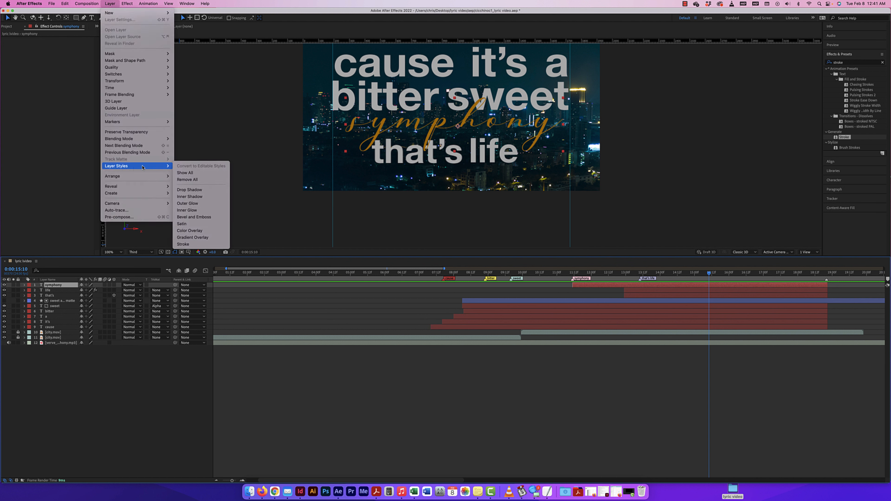
click(198, 203)
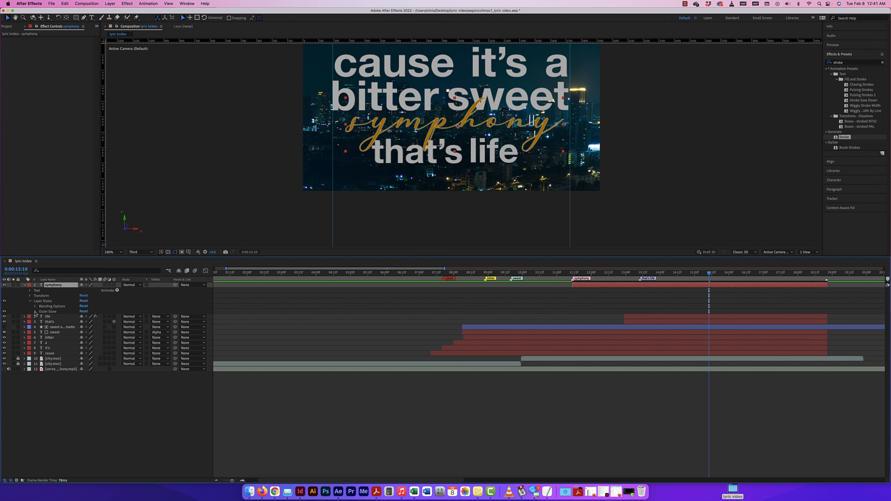
Expand the symphony layer's Outer Glow settings and keep the pale yellow glow color.
click(30, 301)
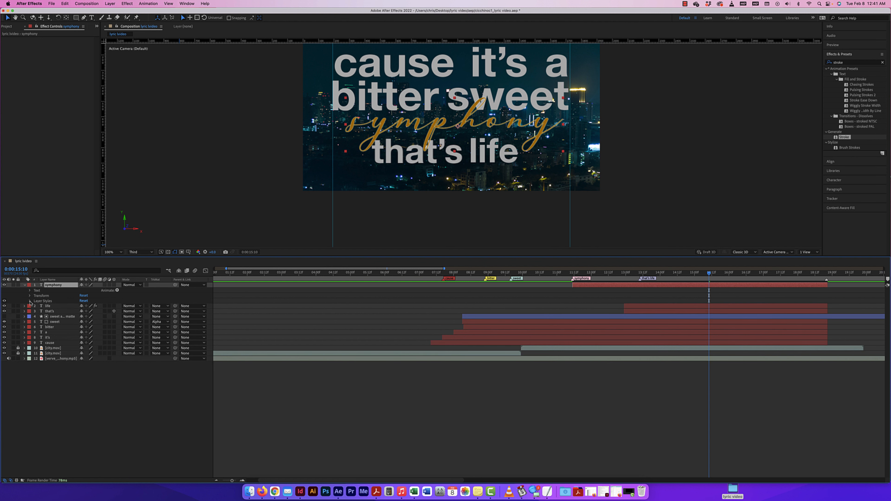
click(30, 301)
click(35, 312)
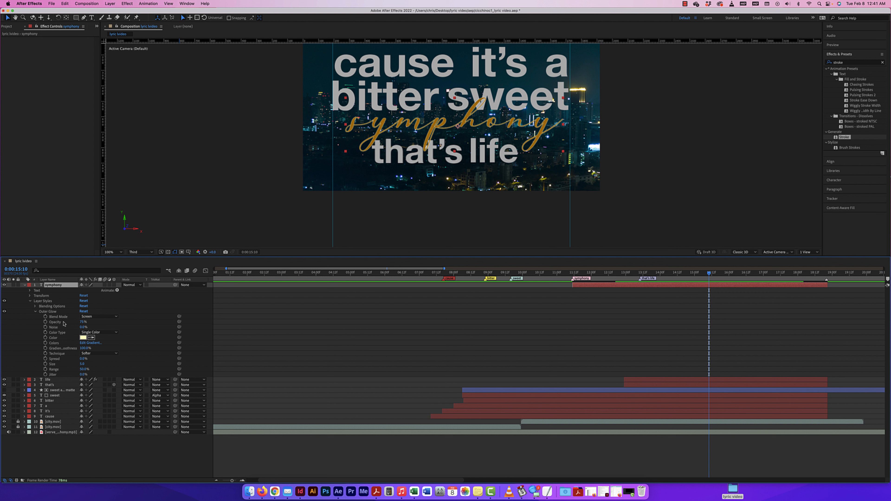
click(83, 339)
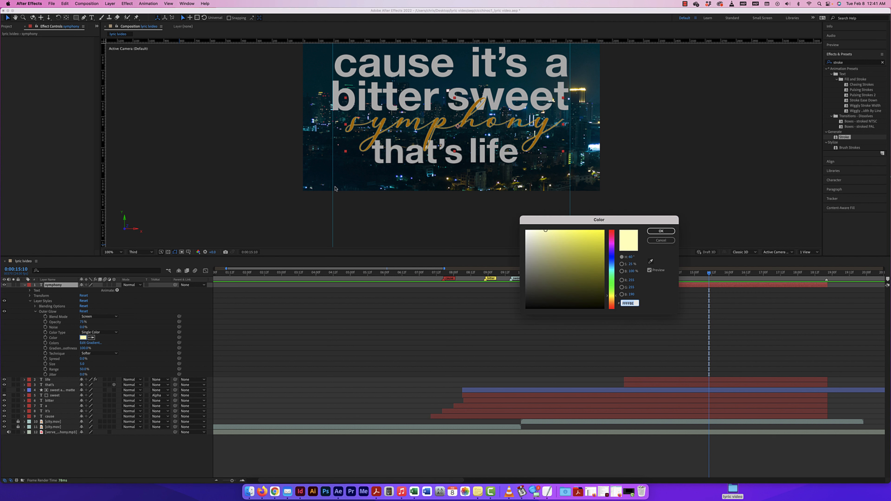
click(660, 231)
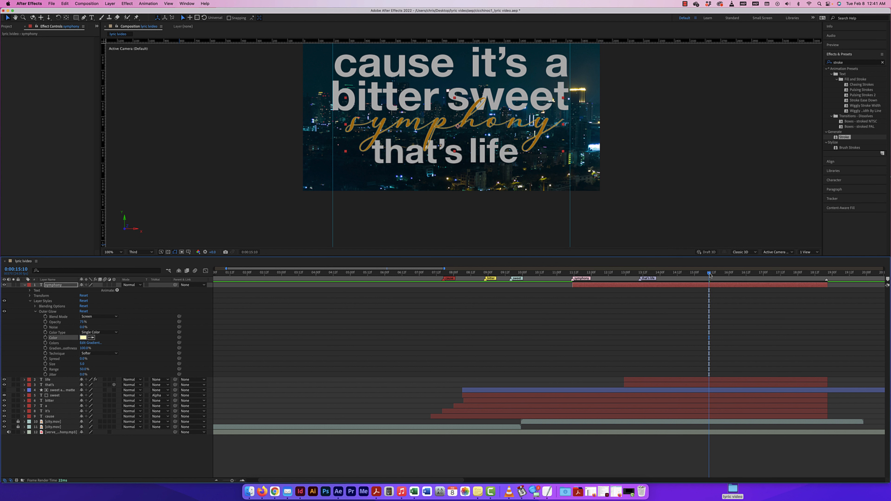
Start animating the symphony layer's Outer Glow Opacity with a 0% keyframe at 0:00:11:11.
drag(709, 273, 572, 275)
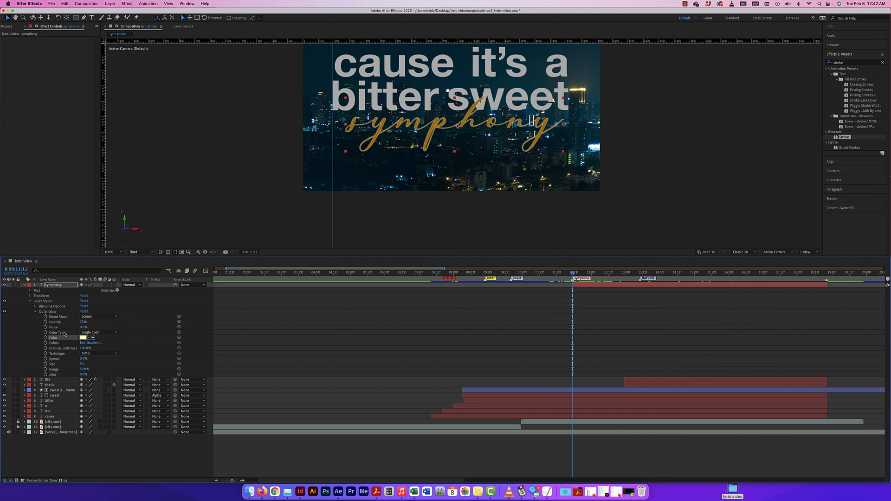
click(45, 322)
drag(83, 322, 34, 323)
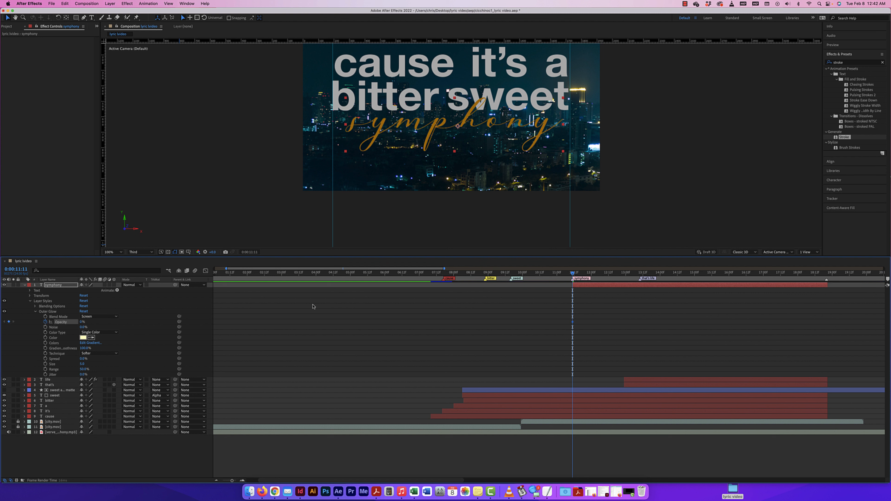
Add a 100% Opacity keyframe to the symphony layer's Outer Glow at 0:00:13:10.
drag(573, 273, 640, 275)
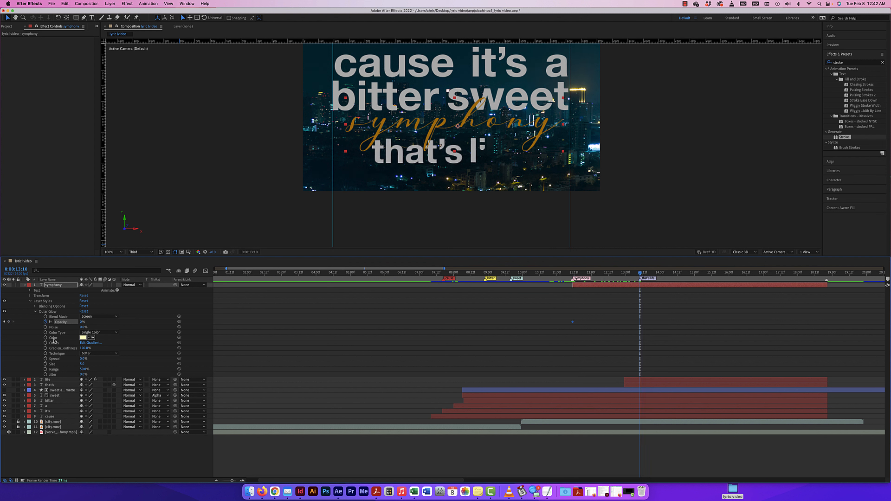
drag(82, 323, 147, 321)
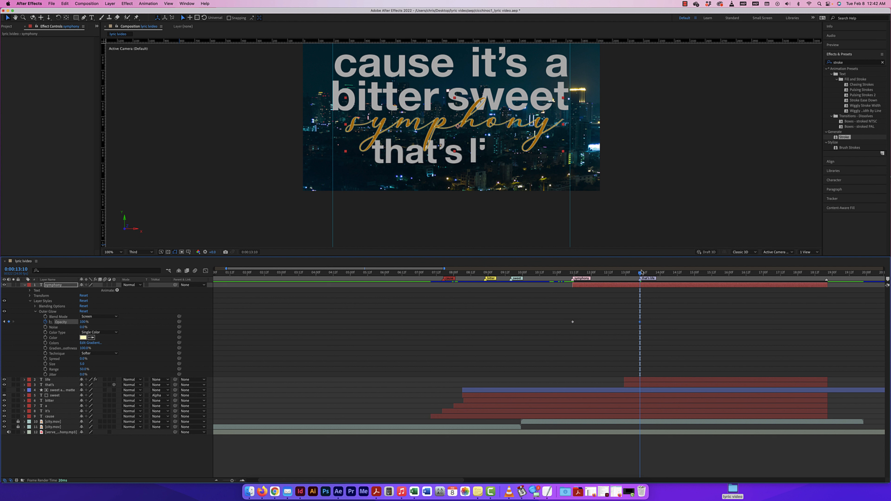
scroll(72, 338, left, 3)
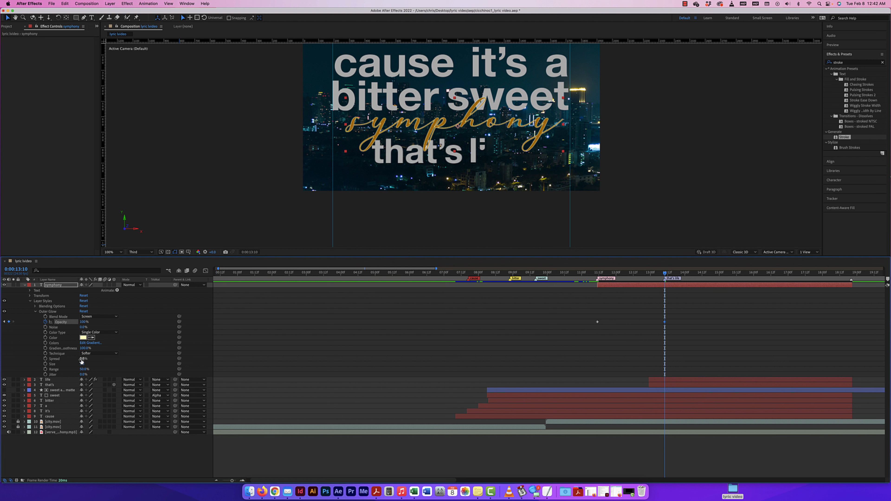
Increase the symphony glow's Spread, Size and Range, and lower its Opacity keyframe at 0:00:13:10 to 55%.
mouse_move(83, 359)
mouse_down()
mouse_move(105, 359)
mouse_move(88, 359)
mouse_move(93, 366)
mouse_up()
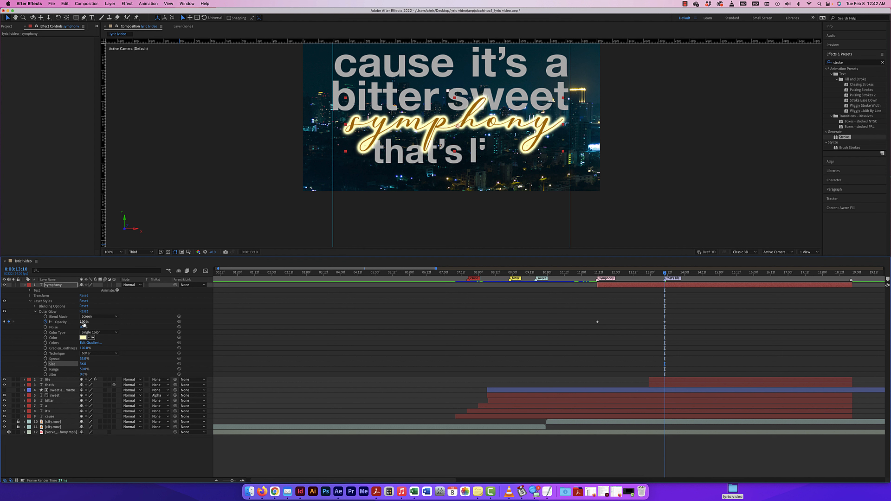
drag(84, 322, 69, 323)
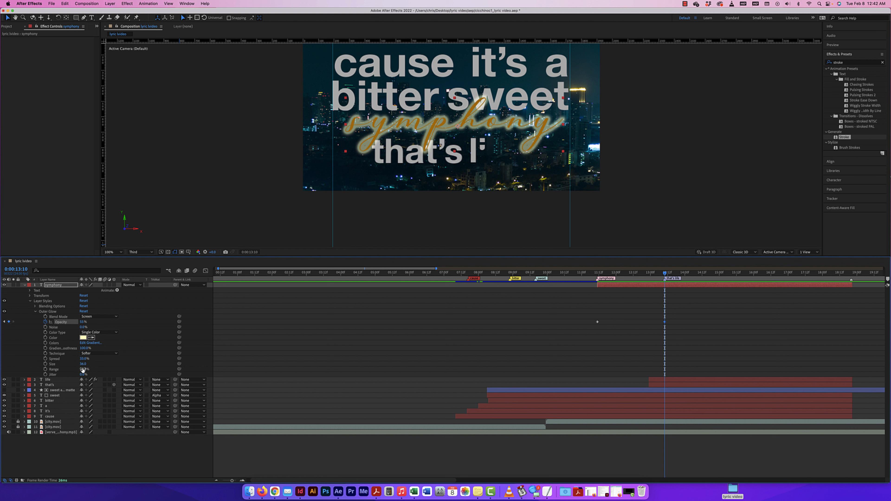
mouse_move(84, 370)
mouse_down()
mouse_move(105, 369)
mouse_move(54, 370)
mouse_move(109, 369)
mouse_move(87, 364)
mouse_up()
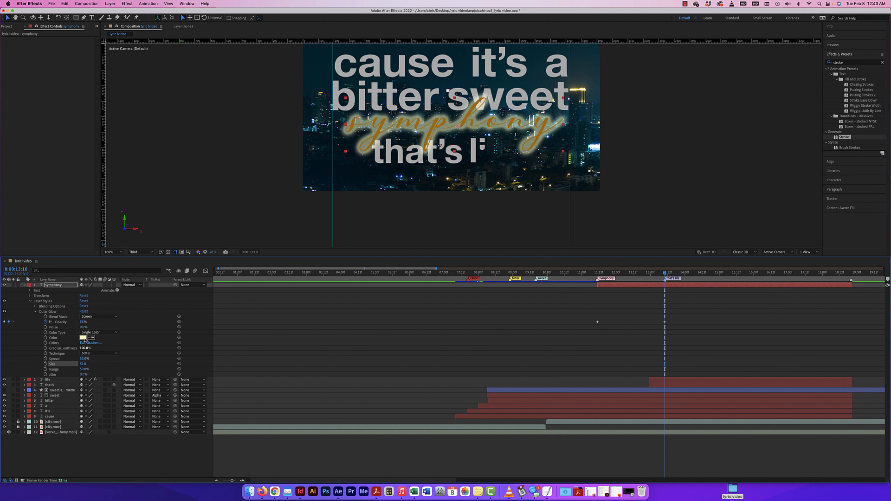
Change the symphony layer's Outer Glow color to the muted golden brown A2864F.
click(84, 338)
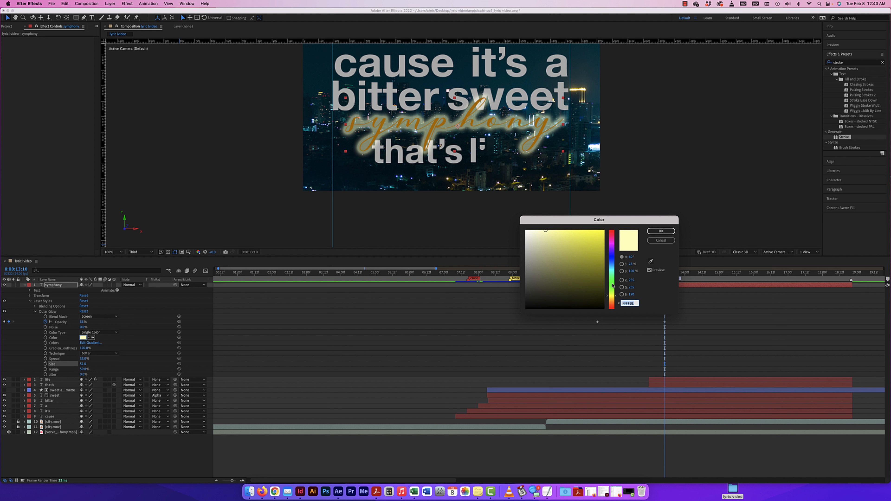
drag(615, 298, 572, 265)
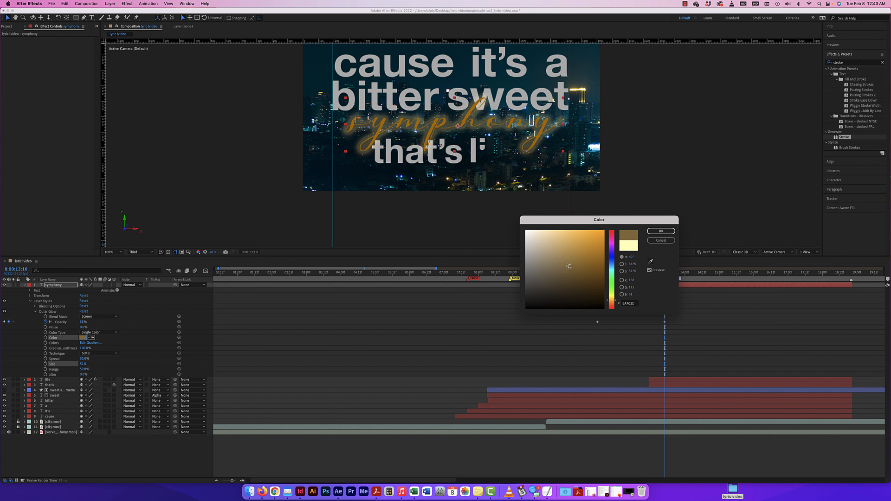
mouse_move(569, 267)
mouse_down()
mouse_move(563, 276)
mouse_move(606, 230)
mouse_move(557, 261)
mouse_move(566, 259)
mouse_up()
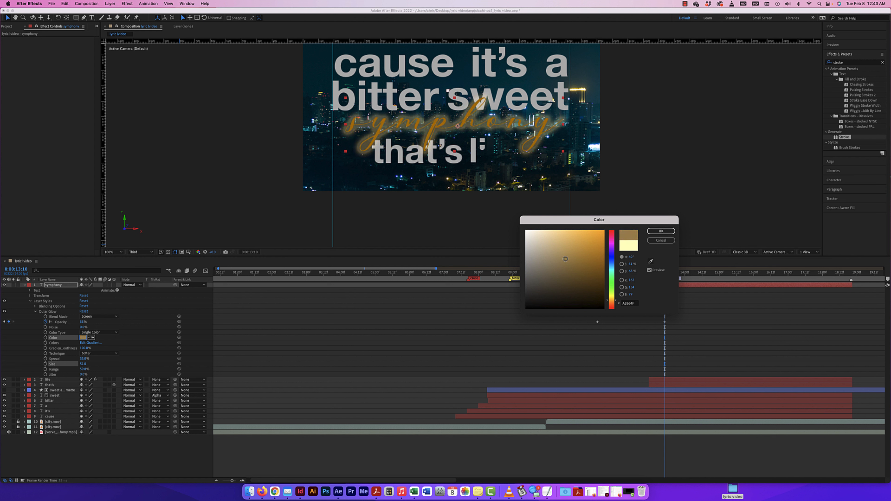
click(662, 232)
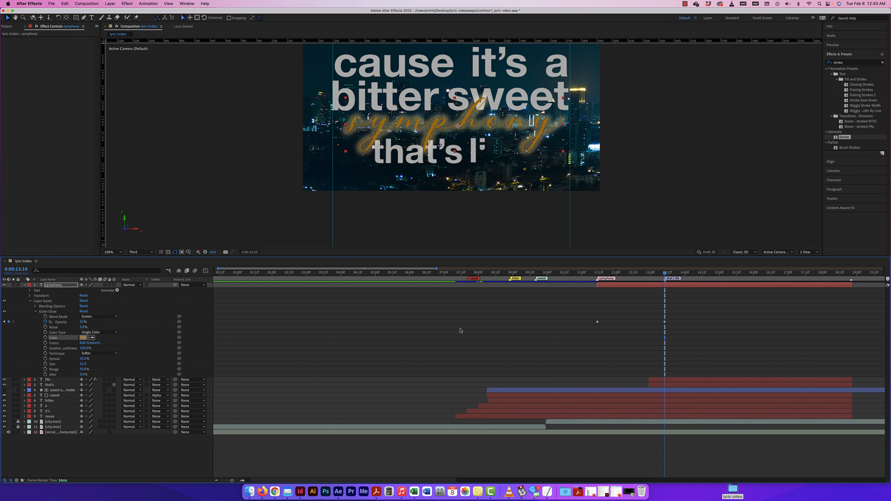
Preview the symphony glow animation from 0:00:11:11.
drag(665, 274, 598, 280)
key(space)
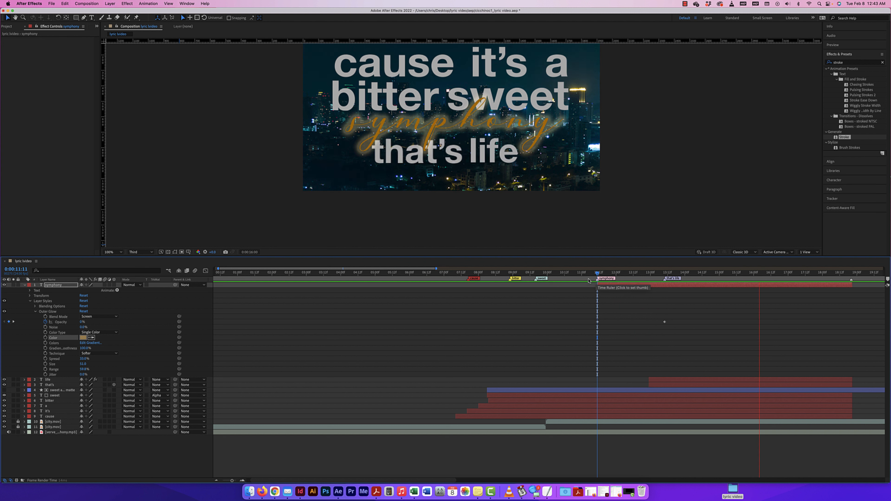
key(space)
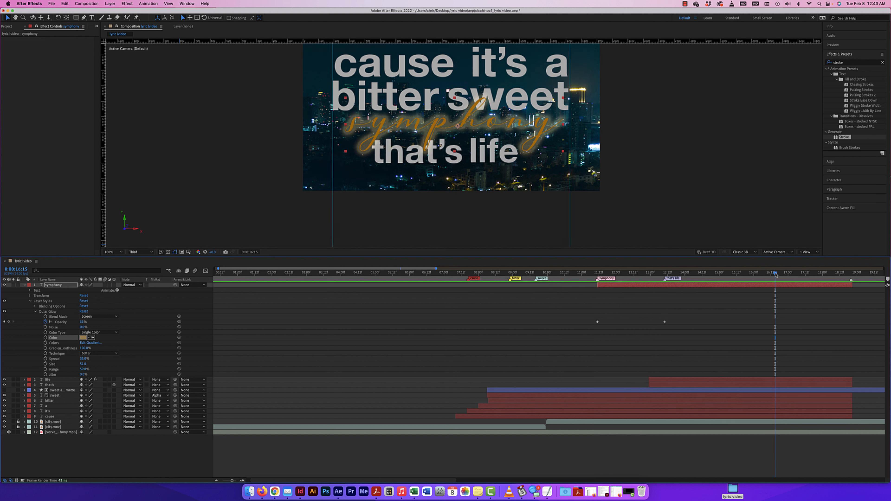
Add an Outer Glow Opacity keyframe that holds the 55% value at 0:00:15:00.
key(super+Left)
key(super+Left)
key(super+Left)
key(super+Left)
key(super+Left)
key(super+Left)
key(super+Left)
key(super+Left)
key(super+Left)
key(super+Left)
key(super+Left)
key(super+Left)
key(super+Left)
key(super+Left)
key(super+Left)
key(super+Left)
key(super+Left)
key(super+Left)
key(super+Left)
key(super+Left)
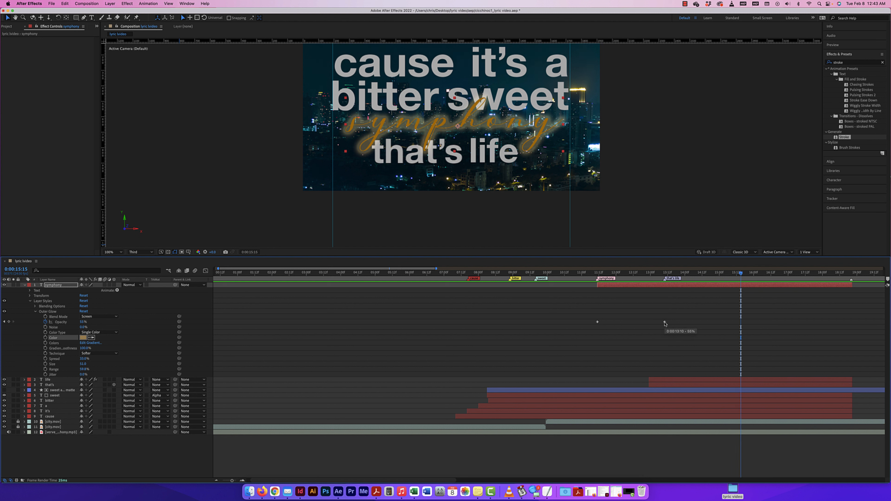
drag(741, 274, 719, 277)
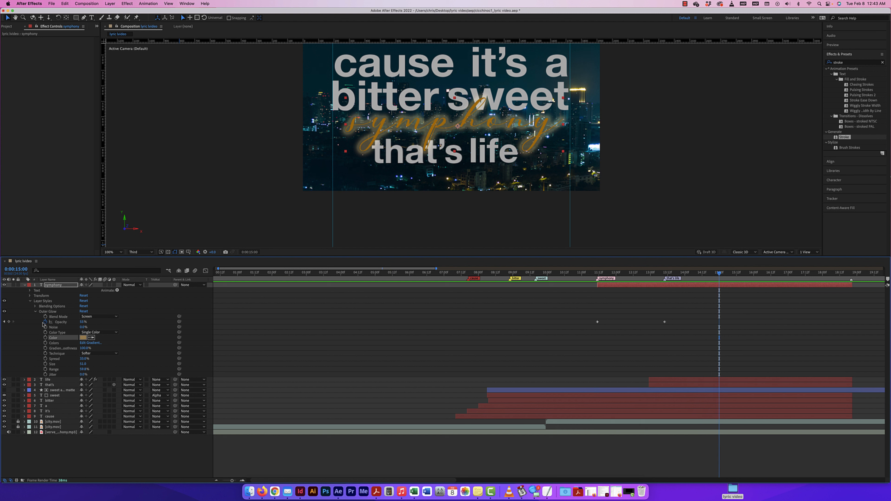
click(8, 321)
Keyframe the symphony glow's Opacity at 100% at 0:00:16:12 and preview the animation from just before the word starts.
drag(720, 274, 771, 273)
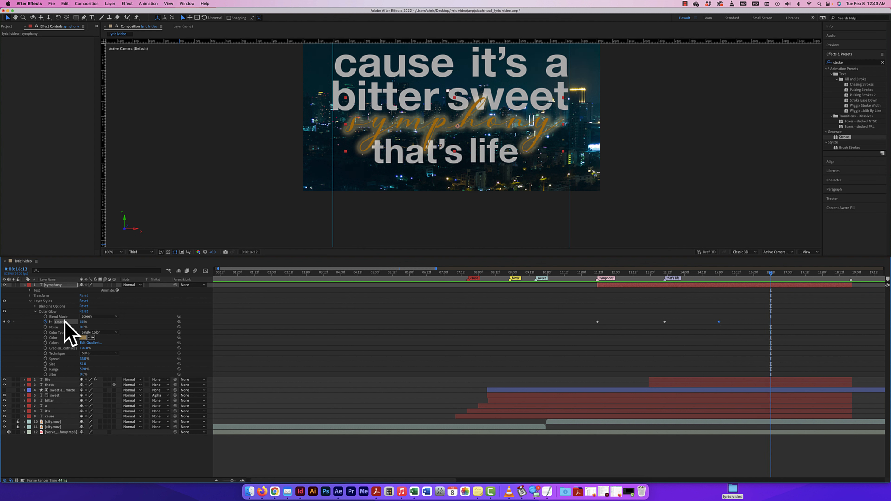
drag(83, 322, 94, 322)
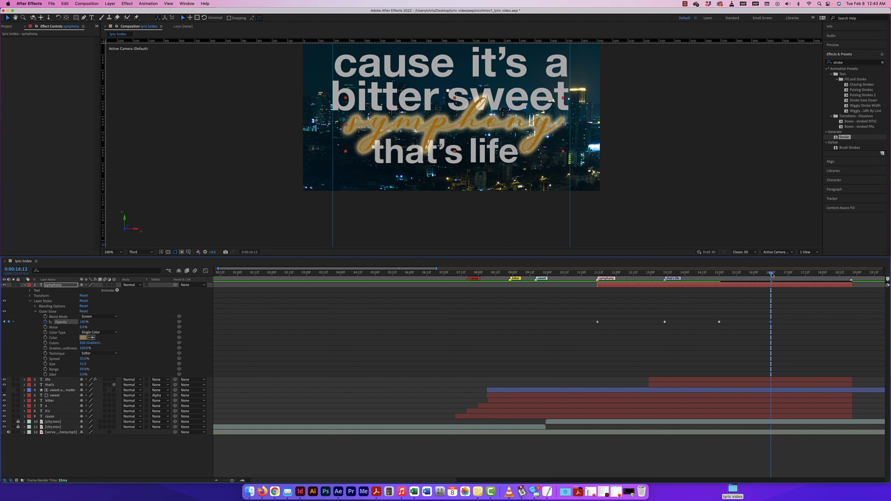
click(610, 274)
drag(606, 279, 594, 279)
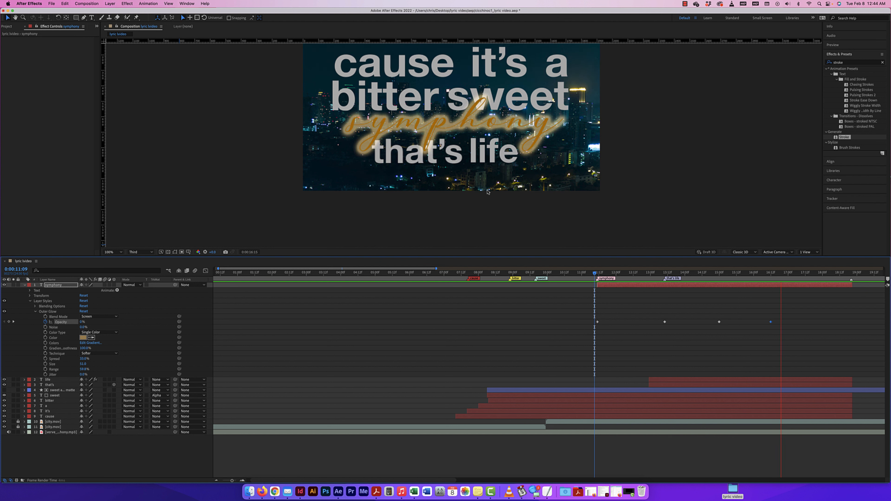
key(space)
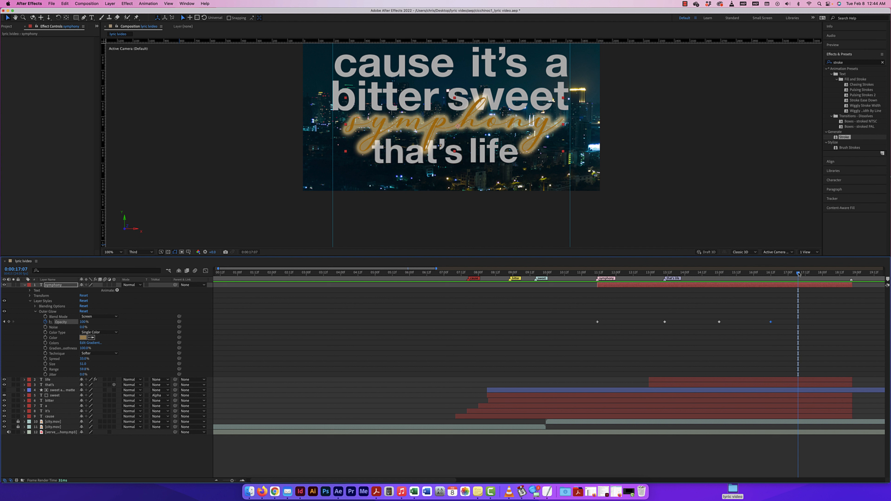
Enable motion blur on the bitter layer and the sweet matte layer, and preview the result from 0:00:08:03.
drag(799, 274, 644, 274)
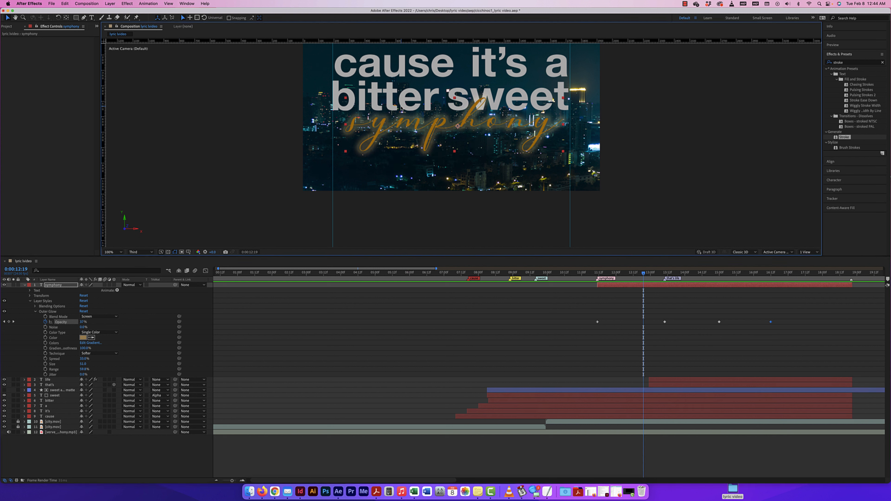
scroll(151, 316, left, 1)
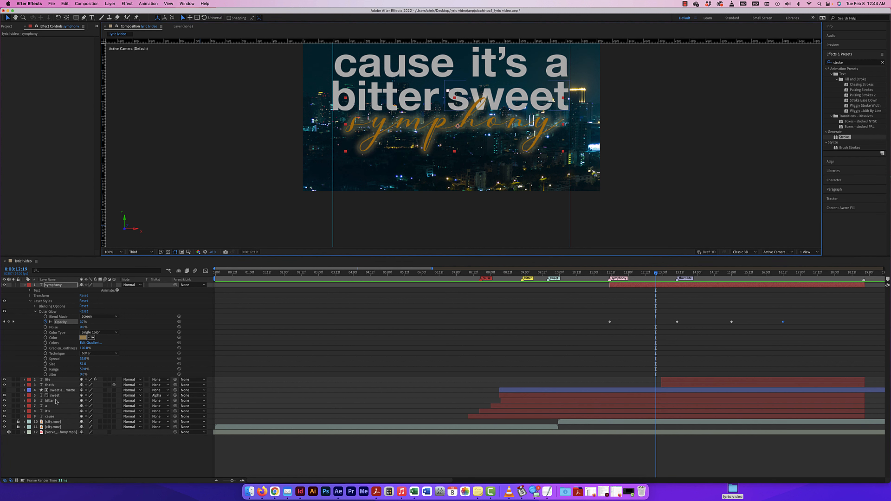
click(25, 400)
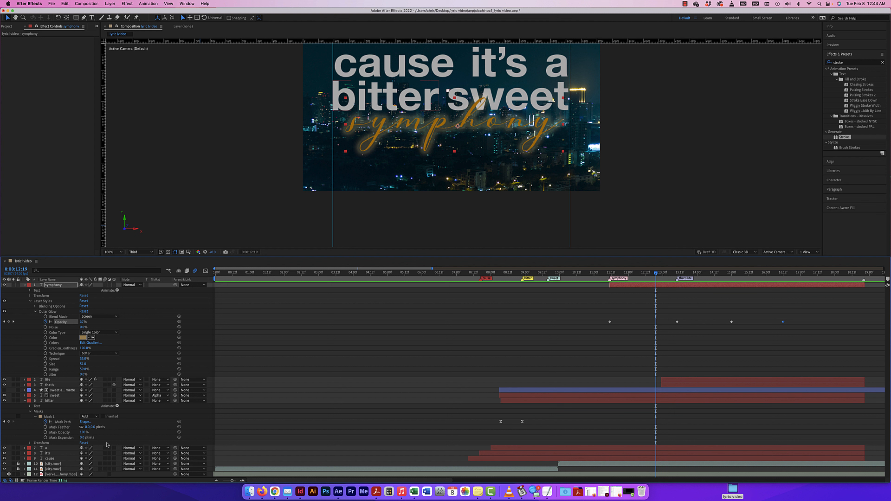
click(104, 401)
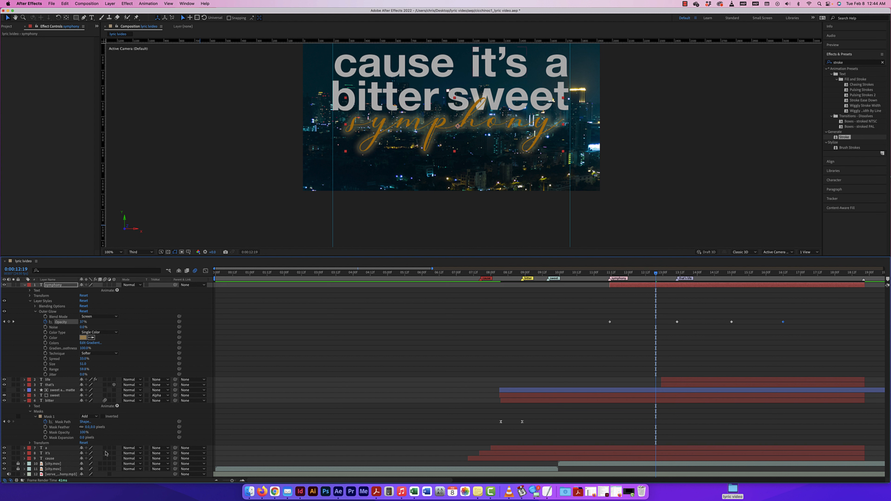
click(105, 391)
drag(656, 274, 495, 286)
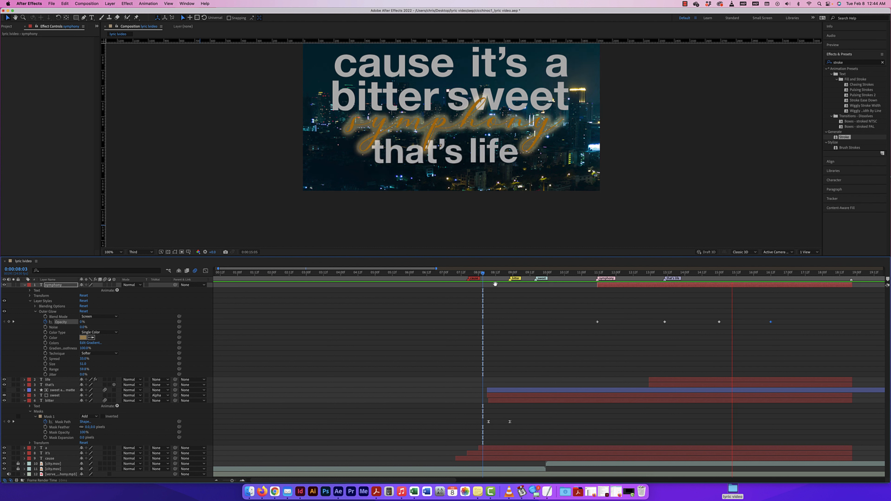
key(space)
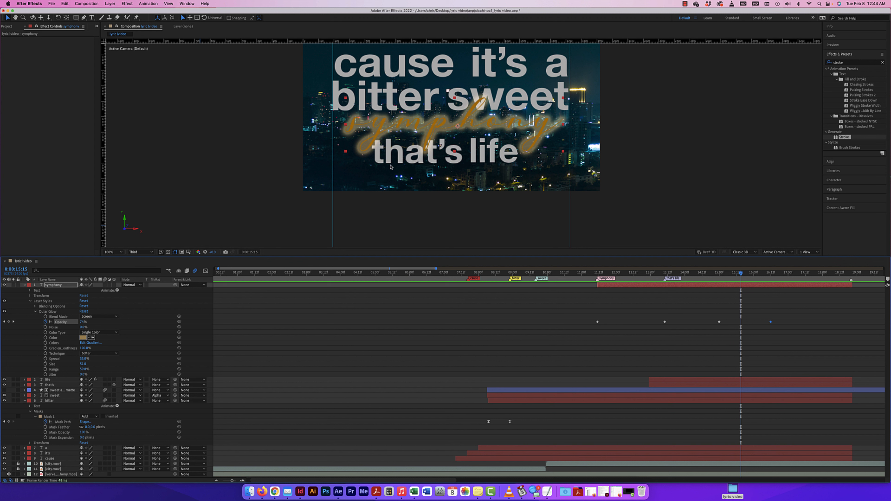
Collapse the properties of the symphony and bitter layers and recenter the composition view at 100%.
scroll(187, 365, left, 2)
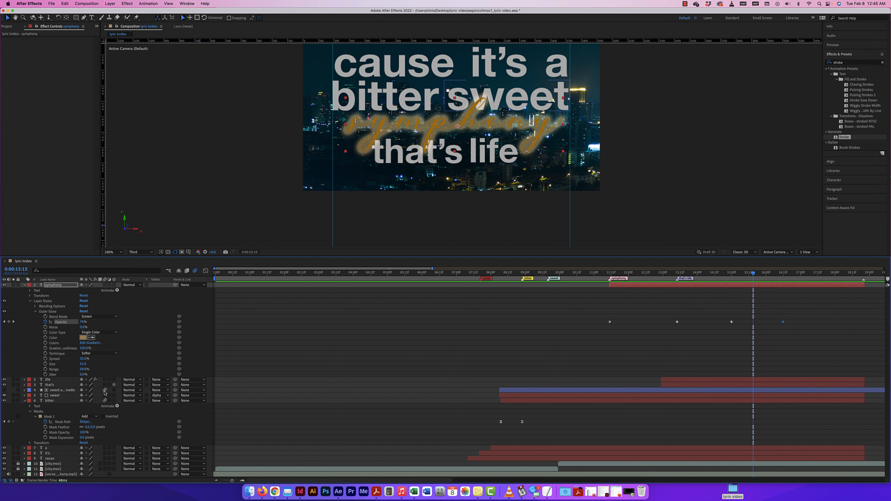
click(24, 284)
click(24, 311)
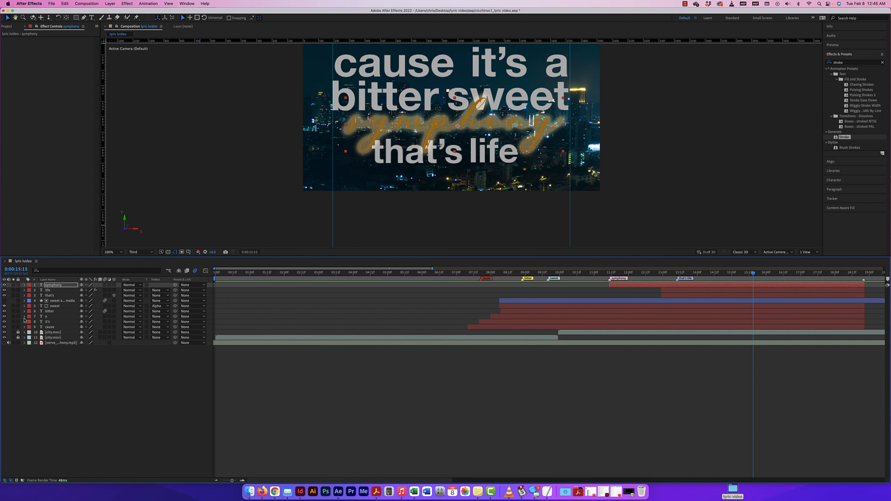
key(super+minus)
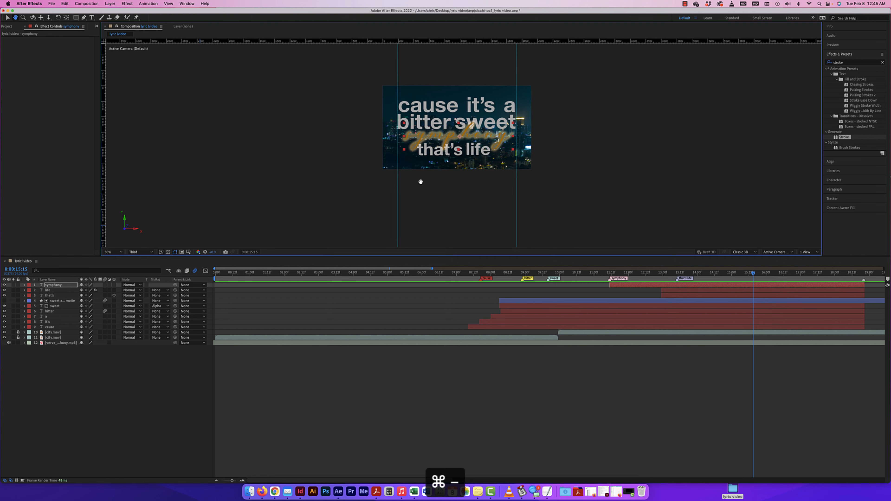
key(super+equal)
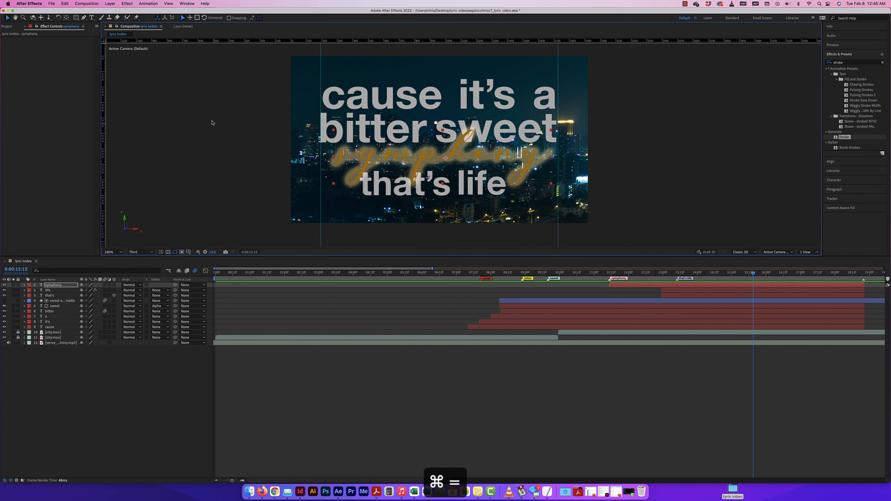
Add texture.jpg from the project's graphics folder as the topmost layer of the lyric composition.
click(8, 26)
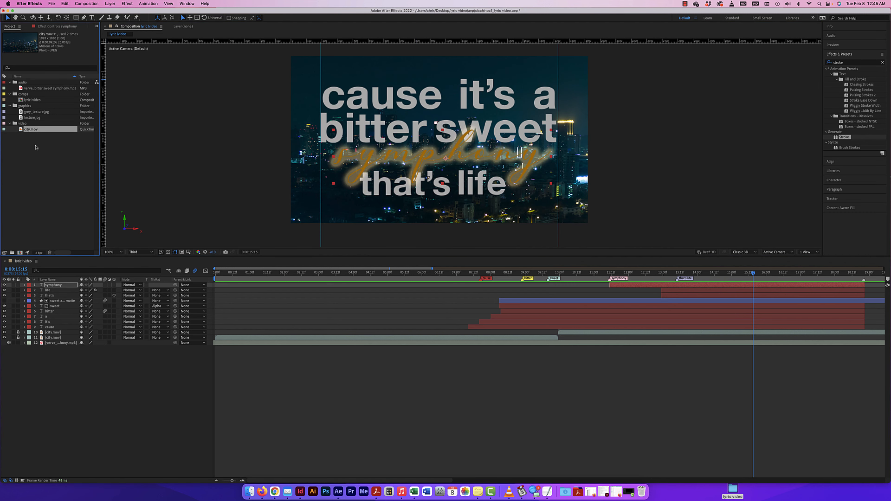
click(35, 118)
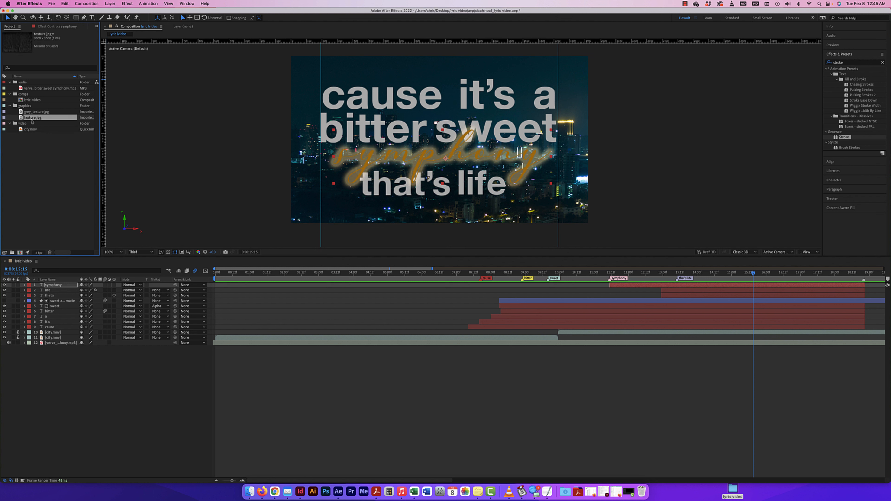
drag(34, 118, 63, 285)
drag(31, 118, 65, 288)
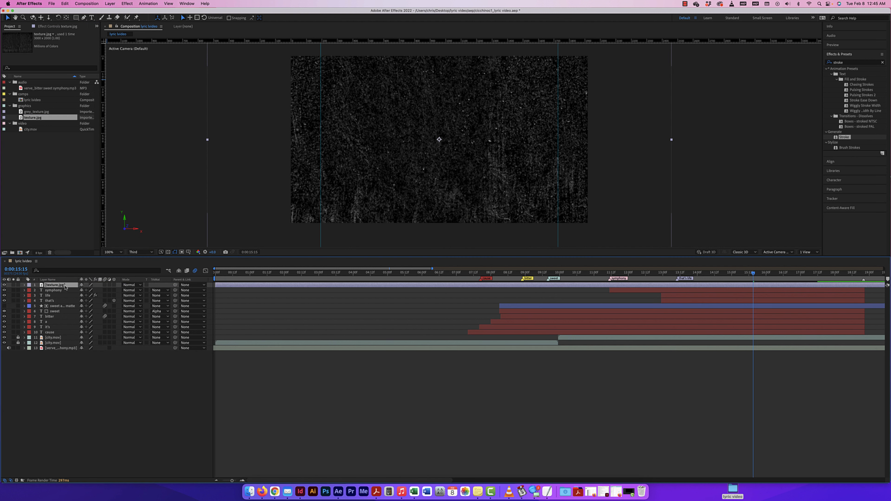
Reveal the texture.jpg layer's Transform properties and scale it down to about 65% so it just covers the frame.
key(super+minus)
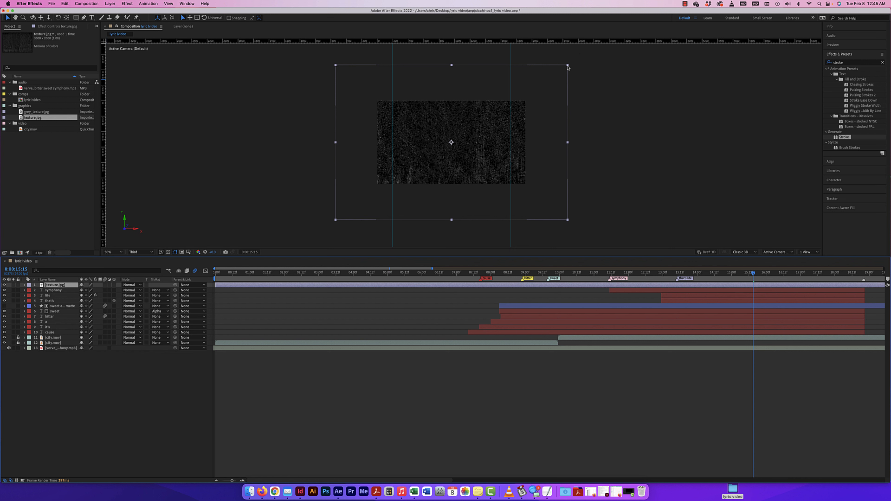
click(24, 285)
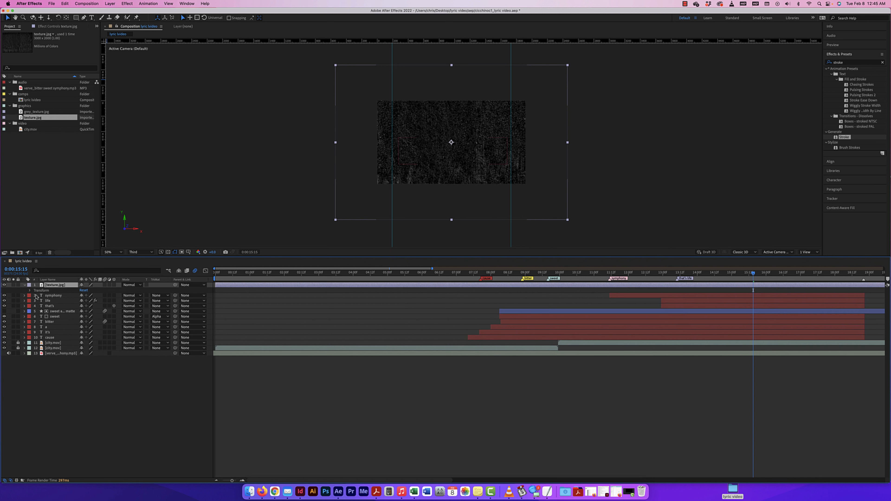
click(30, 290)
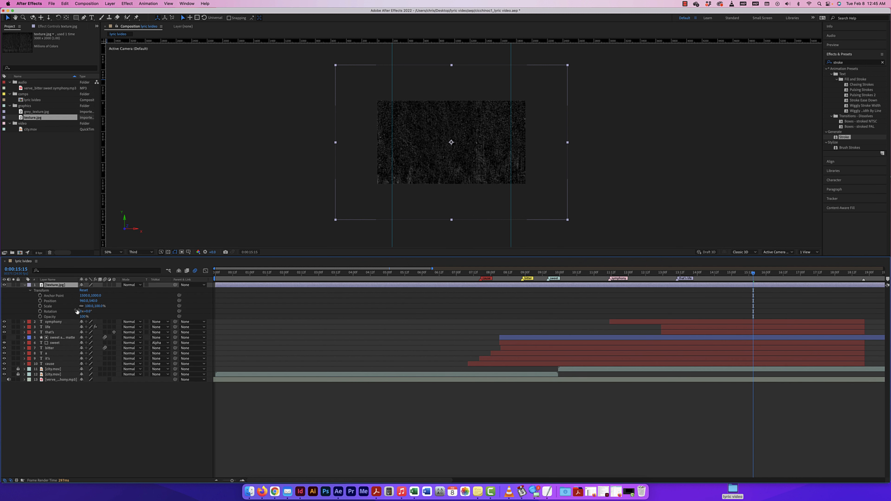
drag(93, 307, 82, 307)
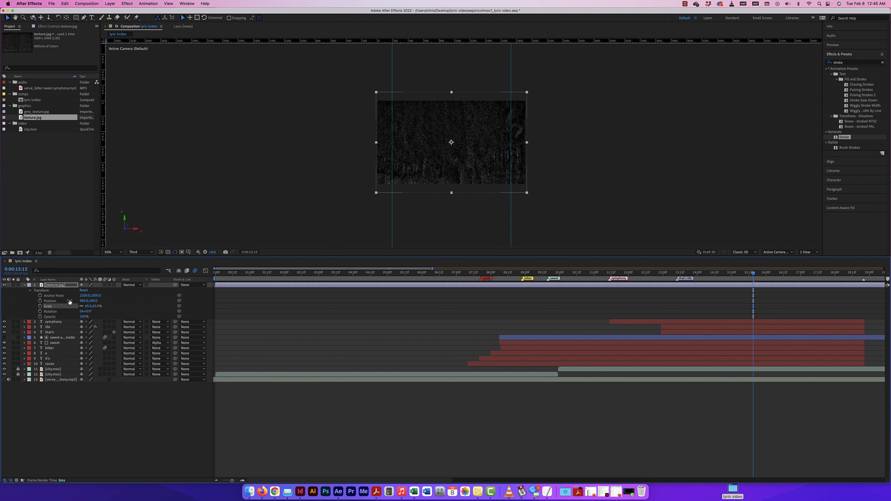
Set the texture.jpg layer's blending mode to Darken and check the result at 0:00:16:18.
click(138, 286)
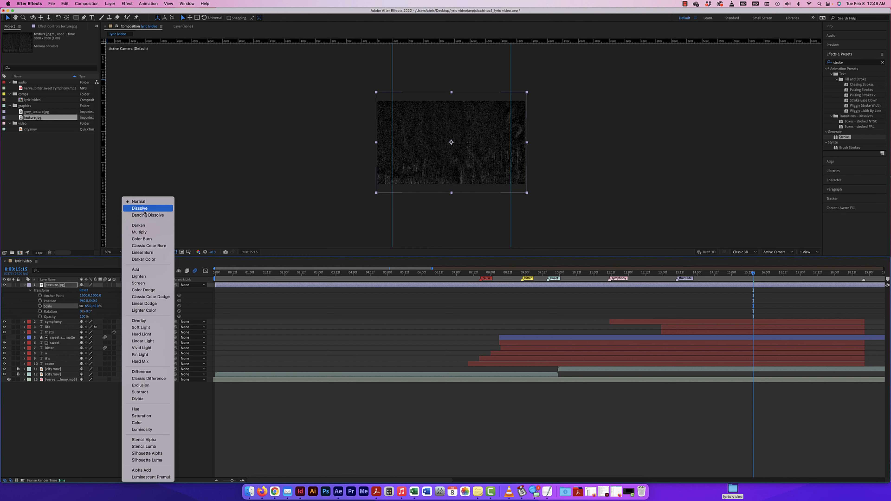
click(138, 227)
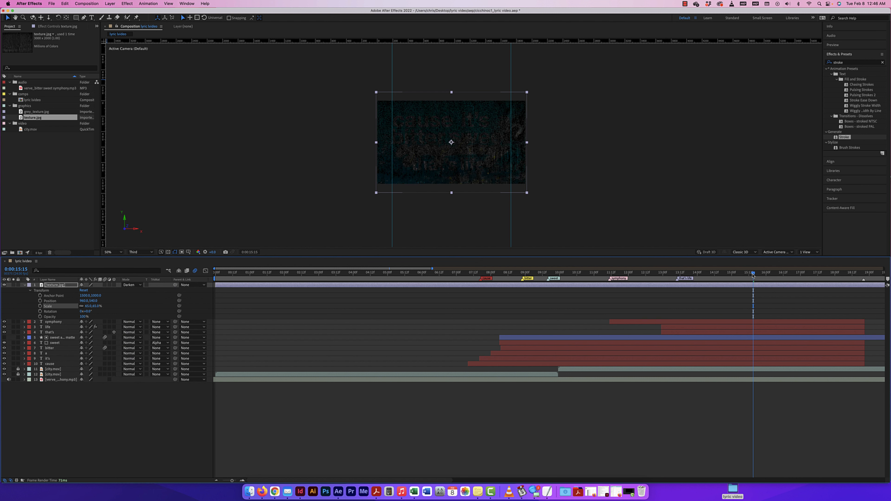
drag(753, 275, 792, 274)
scroll(791, 275, right, 1)
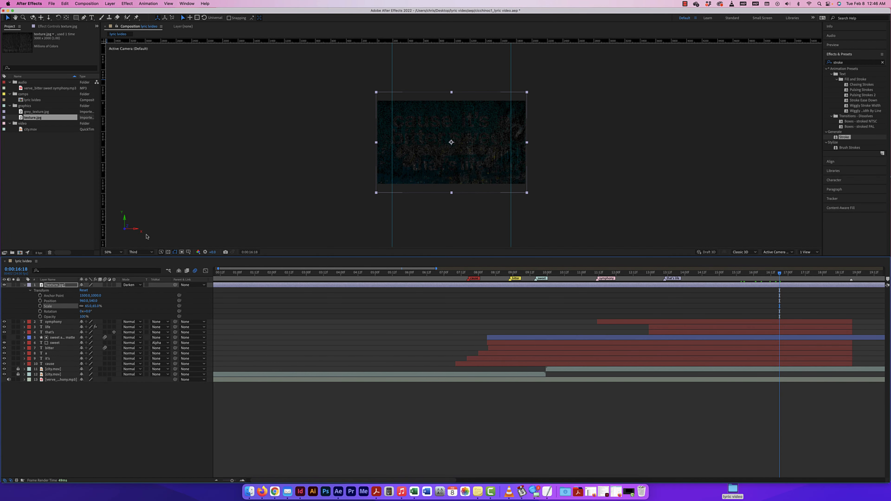
click(134, 287)
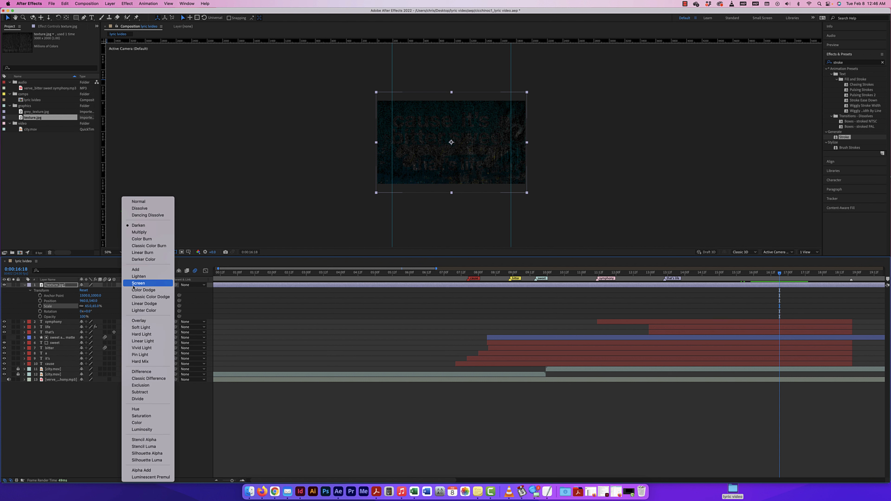
click(136, 227)
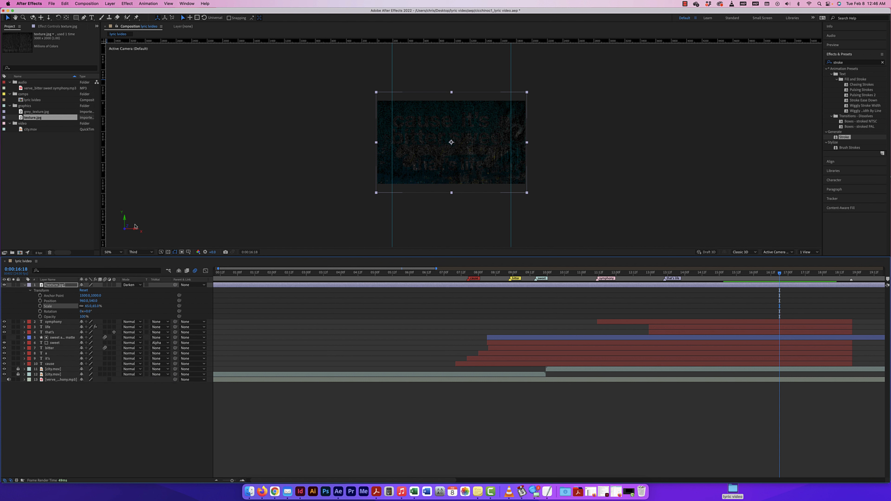
Cycle backwards through the texture.jpg layer's blending modes, from Darken around to Add, to compare their looks.
key(shift+minus)
key(shift+minus)
key(shift+minus)
key(shift+minus)
key(shift+minus)
key(shift+minus)
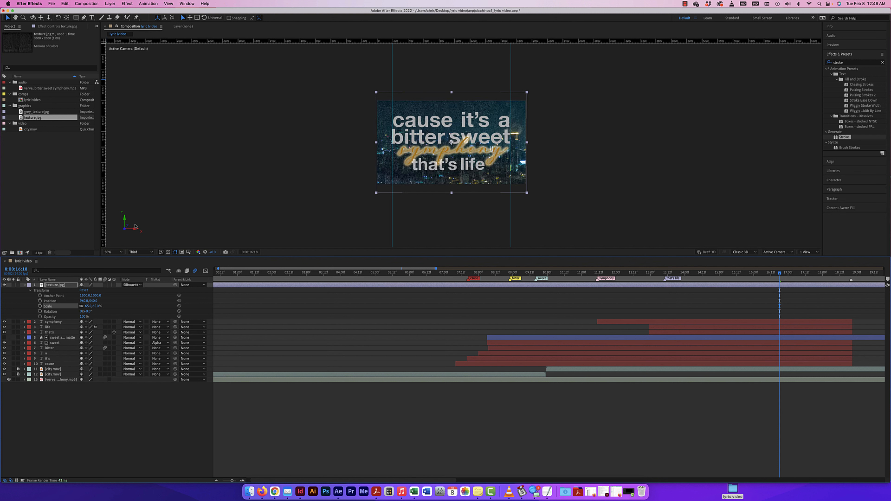
key(shift+minus)
key(shift+minus)
key(shift+minus)
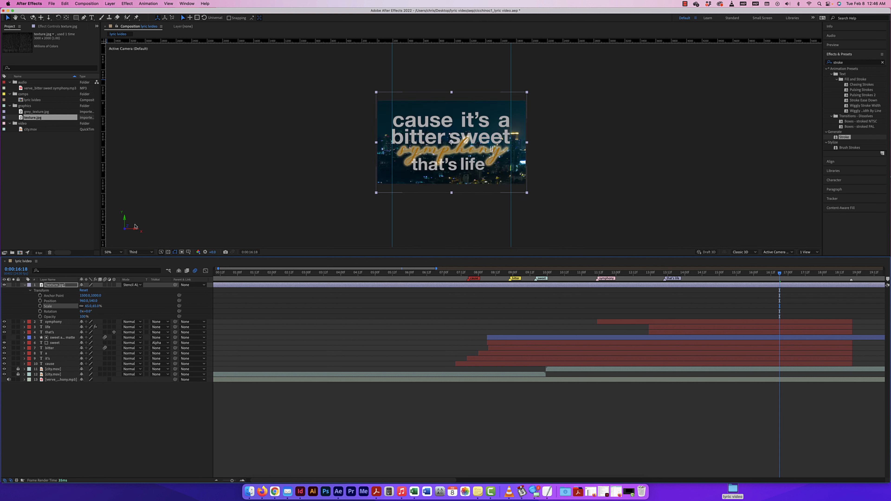
key(shift+minus)
key(shift+minus)
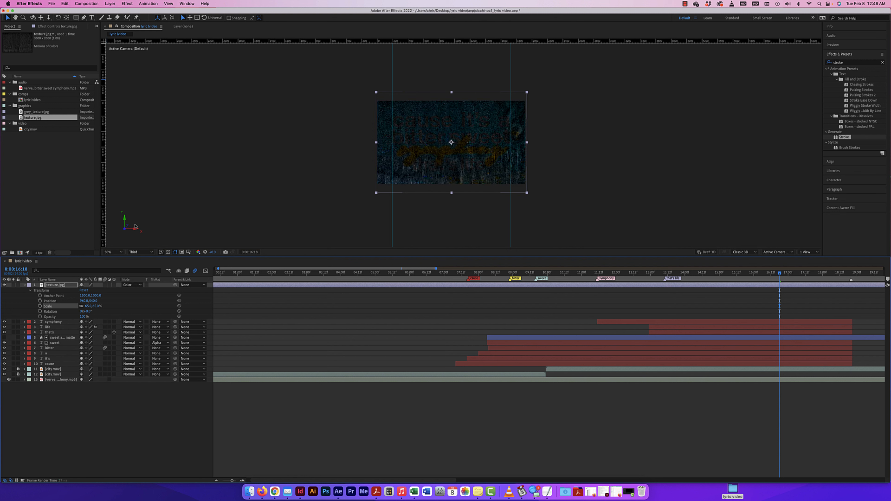
key(shift+minus)
key(shift+minus)
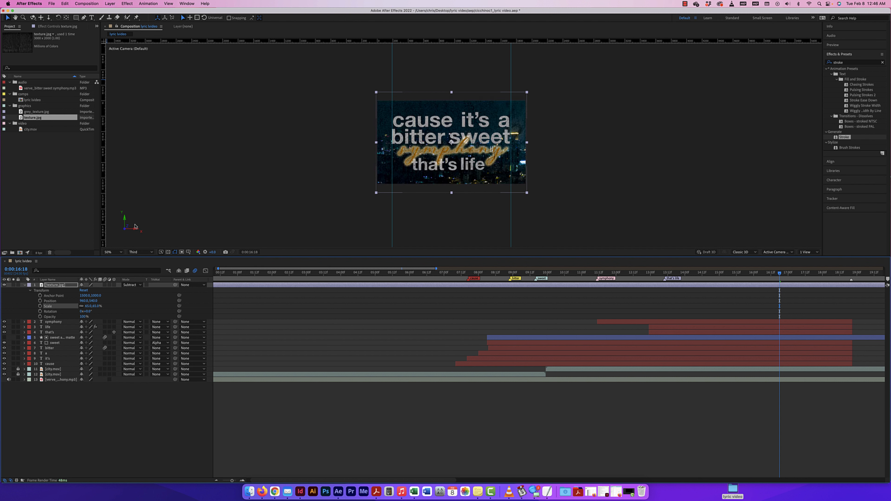
key(shift+minus)
key(shift+minus)
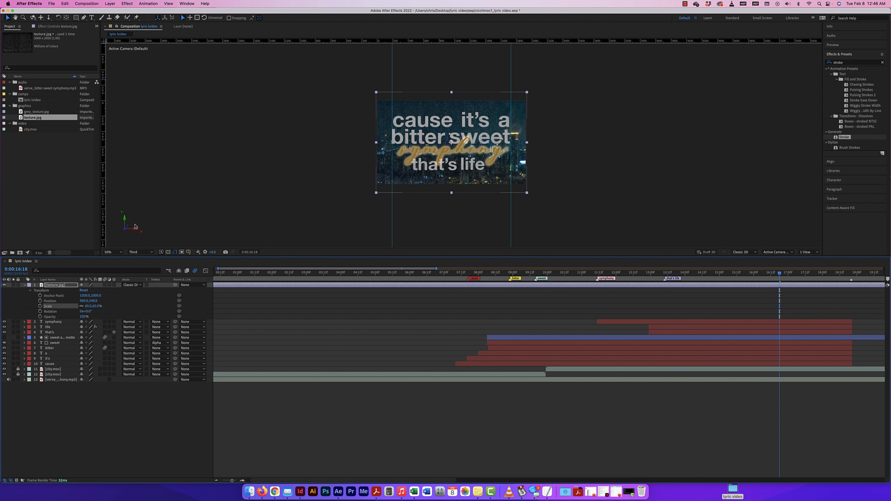
key(shift+minus)
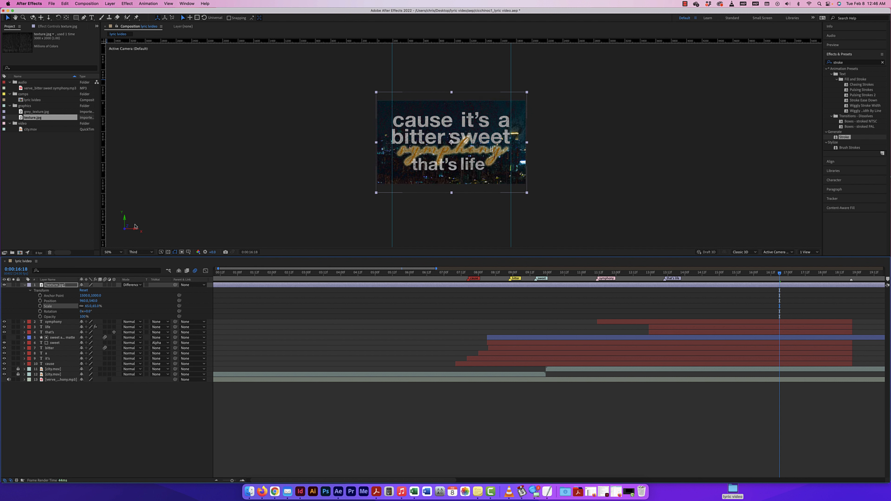
key(shift+minus)
key(shift+minus)
key(shift+minus)
key(shift+minus)
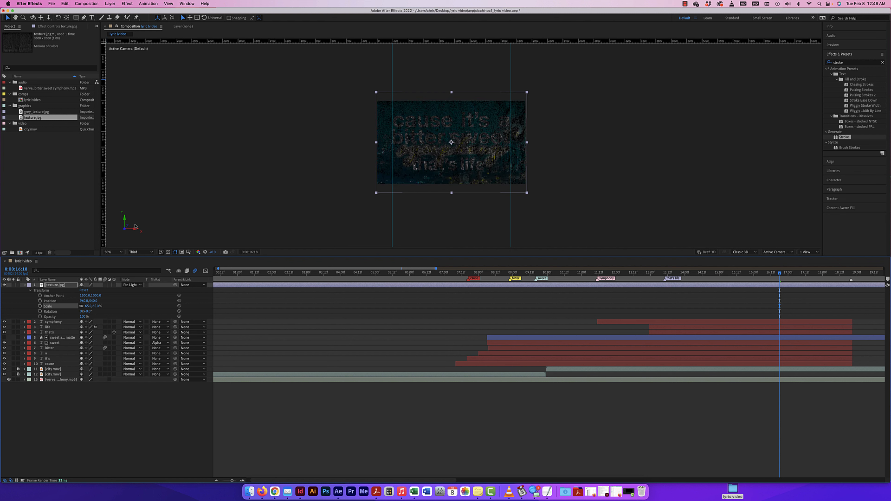
key(shift+minus)
key(shift+minus)
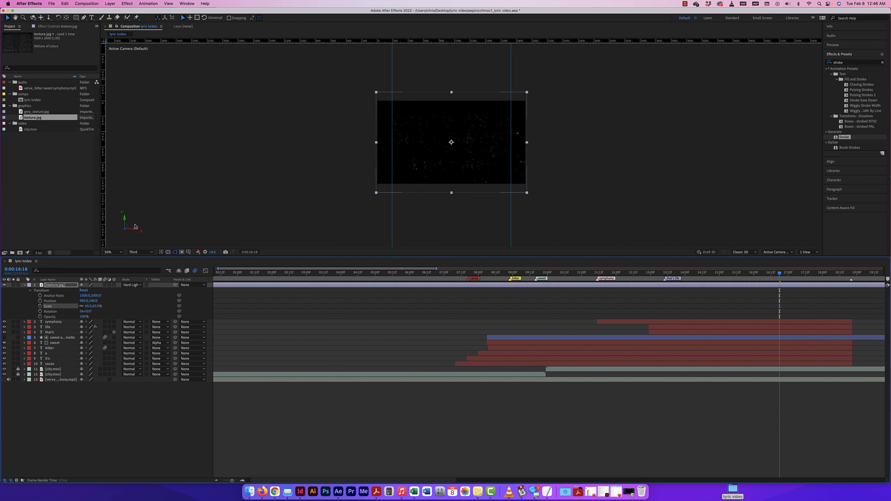
key(shift+minus)
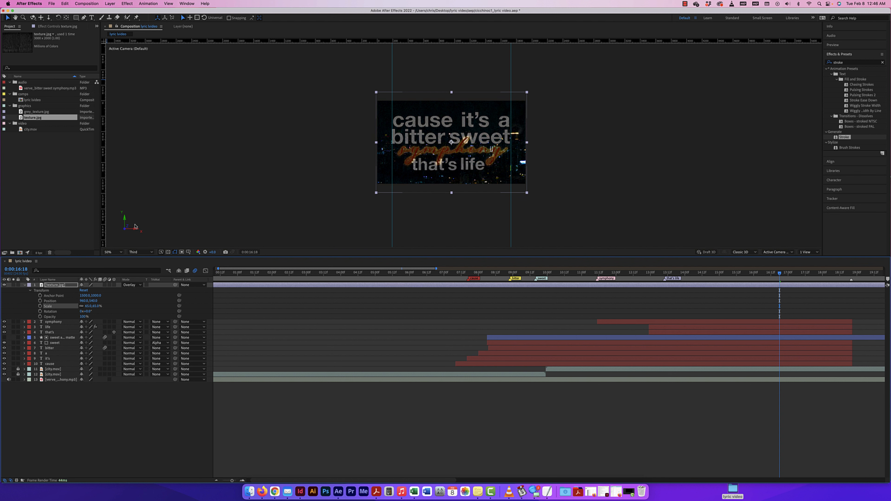
key(shift+minus)
key(shift+minus)
key(shift+minus)
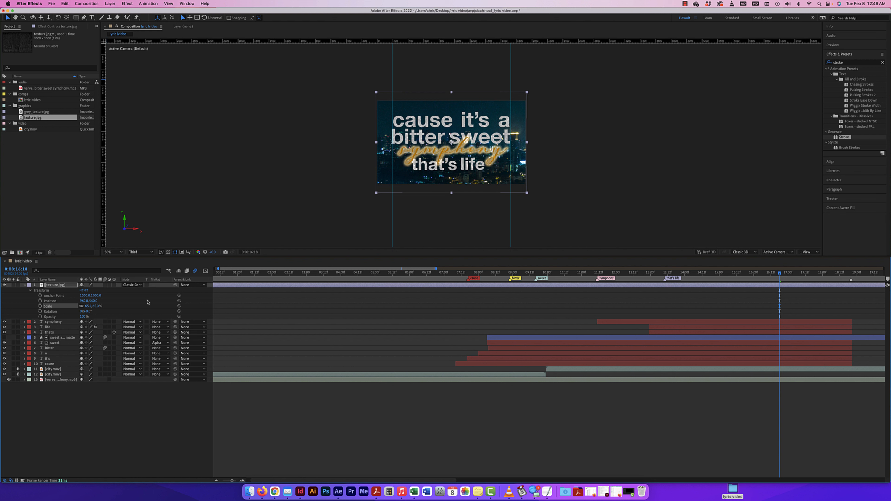
key(shift+minus)
key(shift+minus)
key(shift+minus)
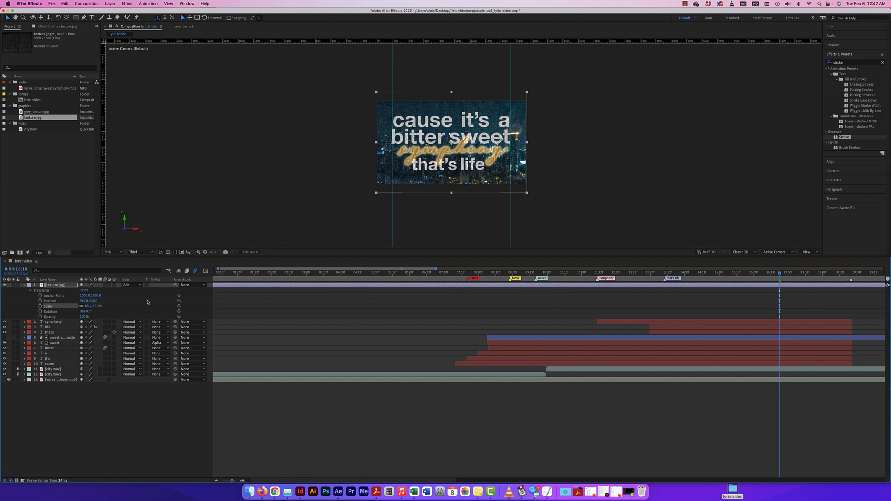
Set the texture.jpg layer's blending mode to Darken and lower its opacity to a faint overlay over the lyrics and footage.
click(143, 285)
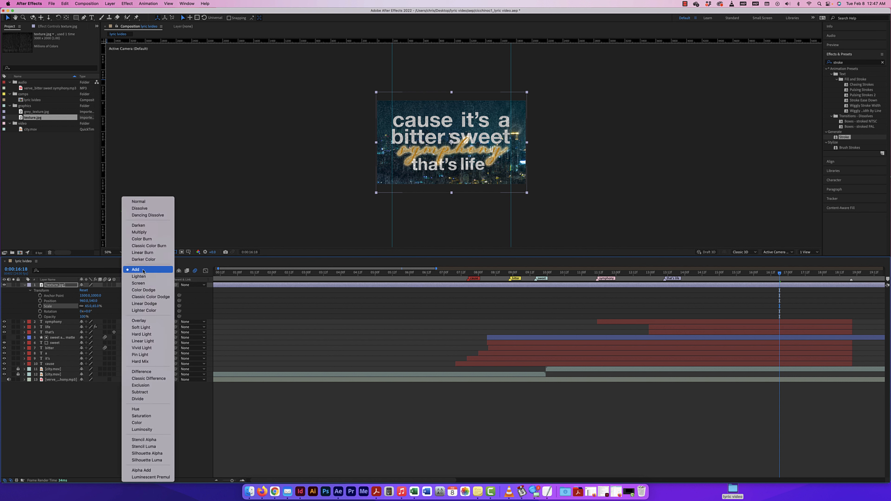
click(142, 226)
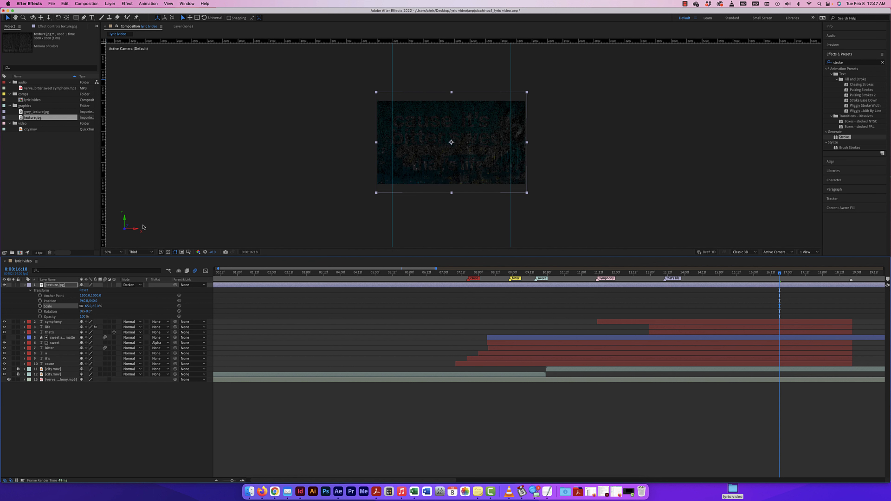
drag(84, 316, 62, 316)
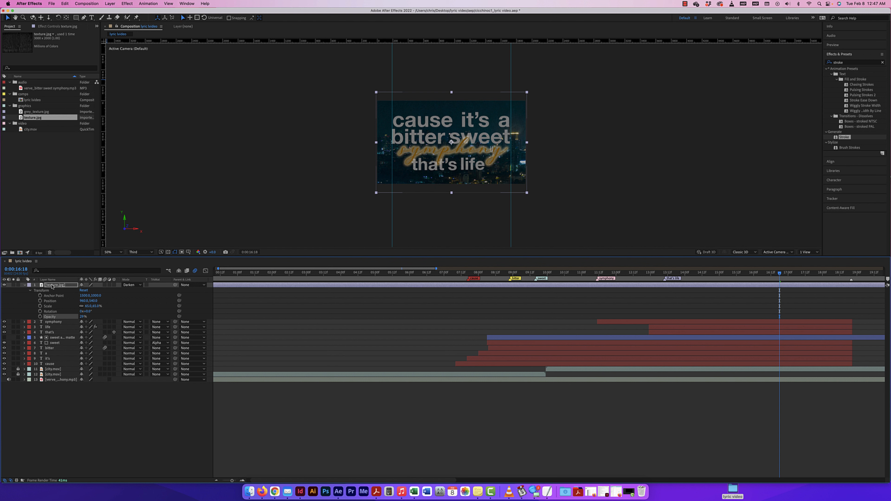
Try the texture.jpg layer below the lyric text layers, just above the city footage, and return it to the top of the stack.
drag(57, 286, 54, 367)
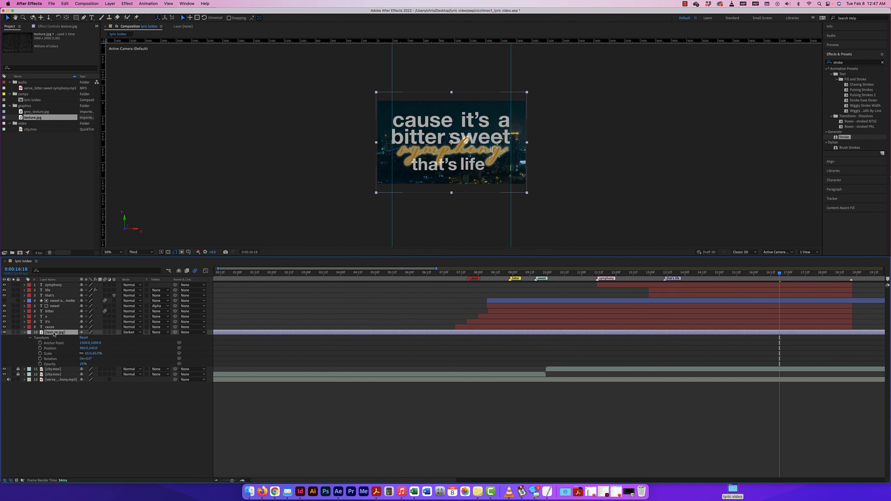
drag(55, 285, 54, 287)
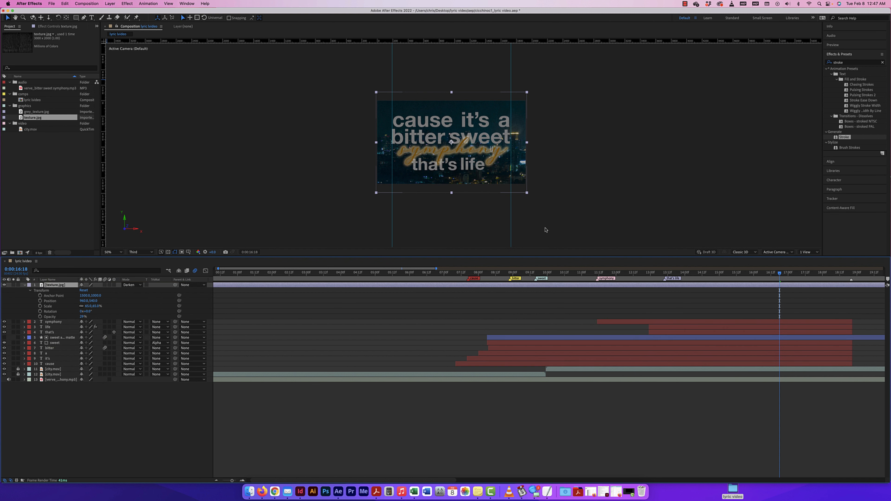
Preview the textured lyric sequence from 0:00:07:04 and move the current time to 0:00:18:04.
drag(780, 273, 460, 269)
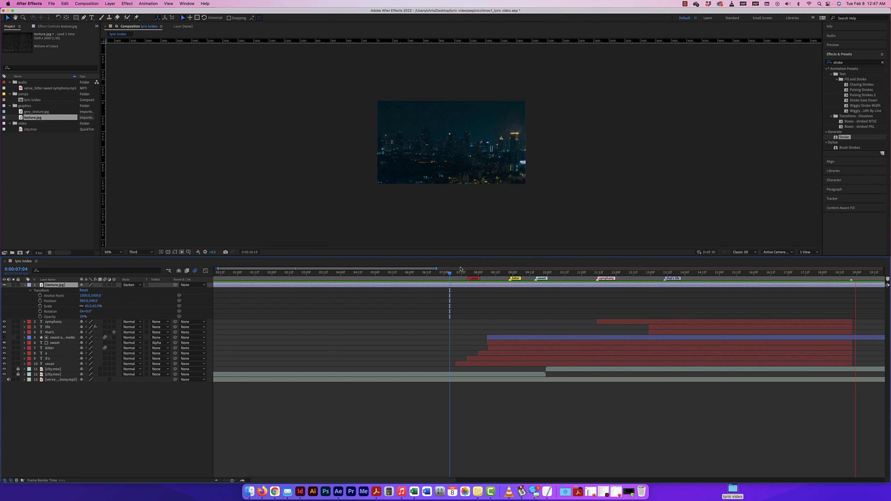
key(space)
drag(857, 276, 829, 274)
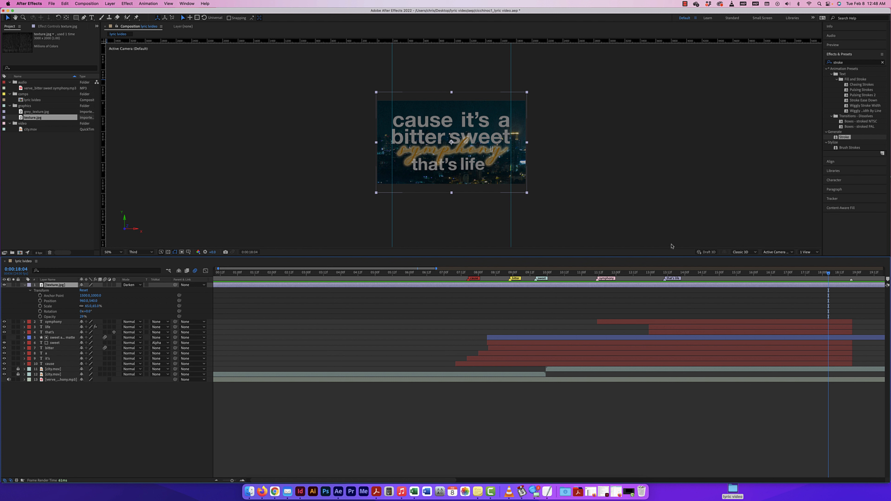
Add the lyric composition to the Adobe Media Encoder queue and reposition the Media Encoder window.
click(82, 5)
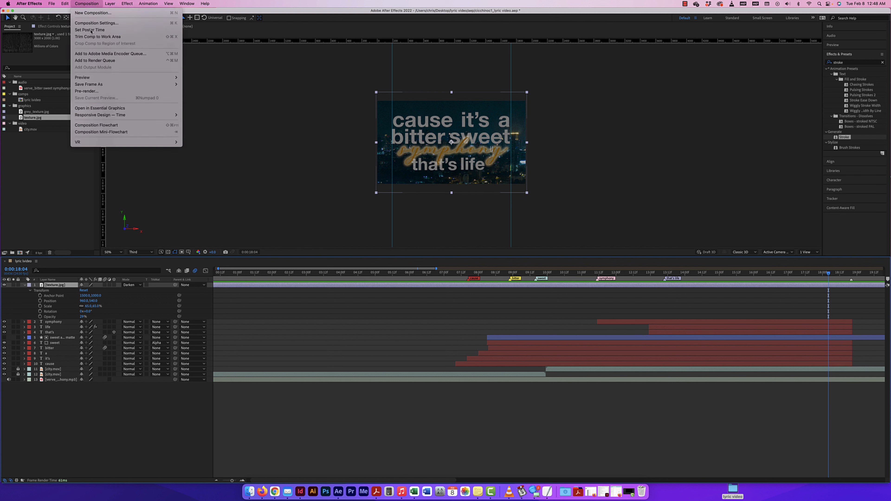
click(97, 55)
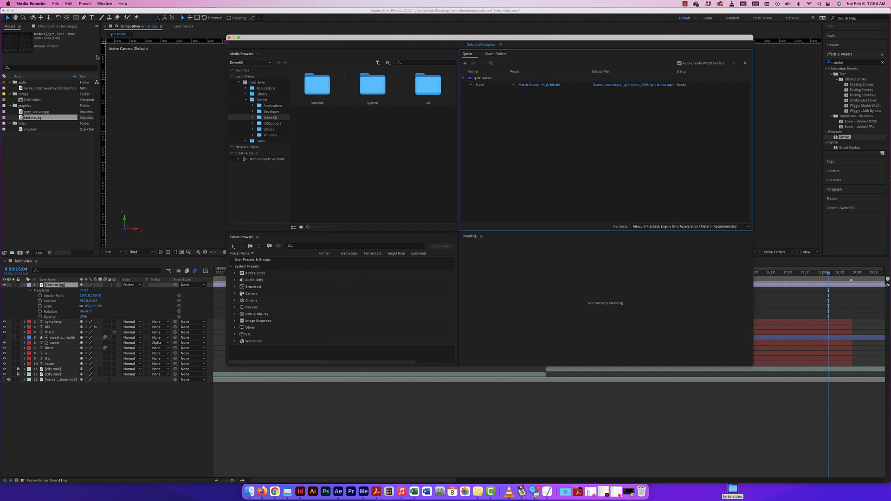
drag(508, 38, 399, 43)
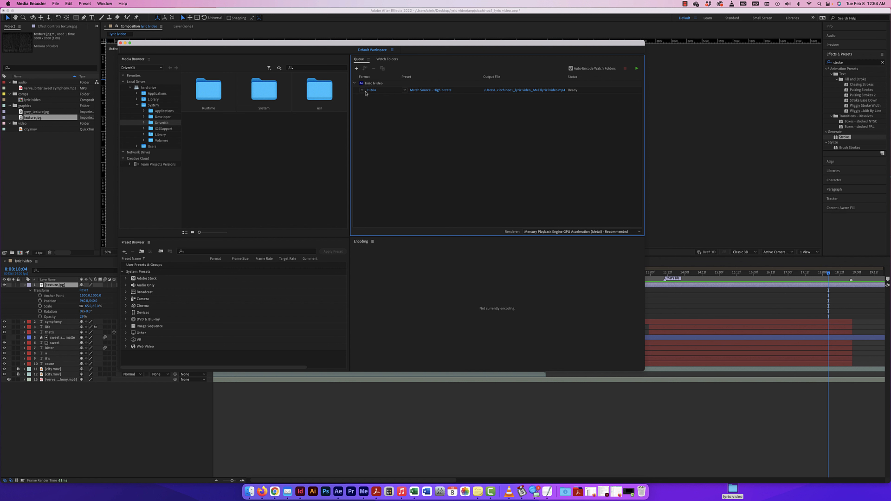
Choose H.264 as the queued composition's format and open the export settings of its Match Source - High bitrate preset.
click(362, 90)
click(374, 156)
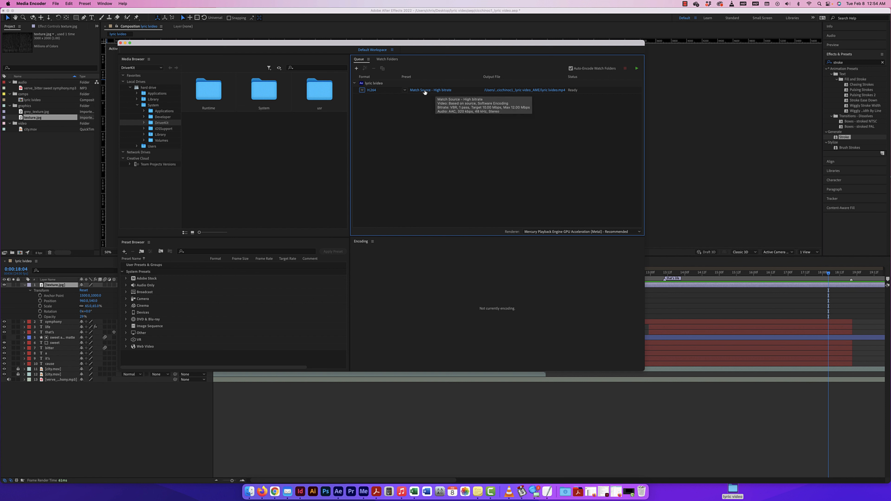
key(Return)
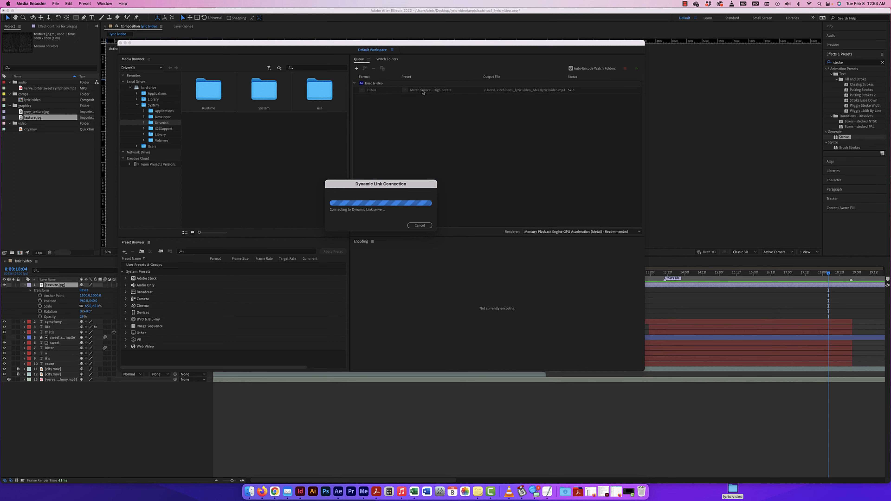
drag(495, 103, 533, 111)
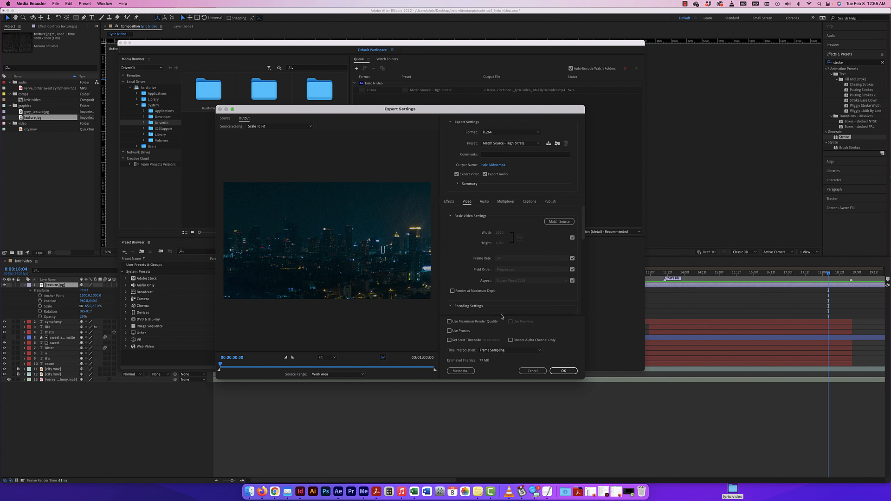
Enable Render at Maximum Depth and Use Maximum Render Quality for the video export.
click(451, 291)
scroll(456, 302, down, 5)
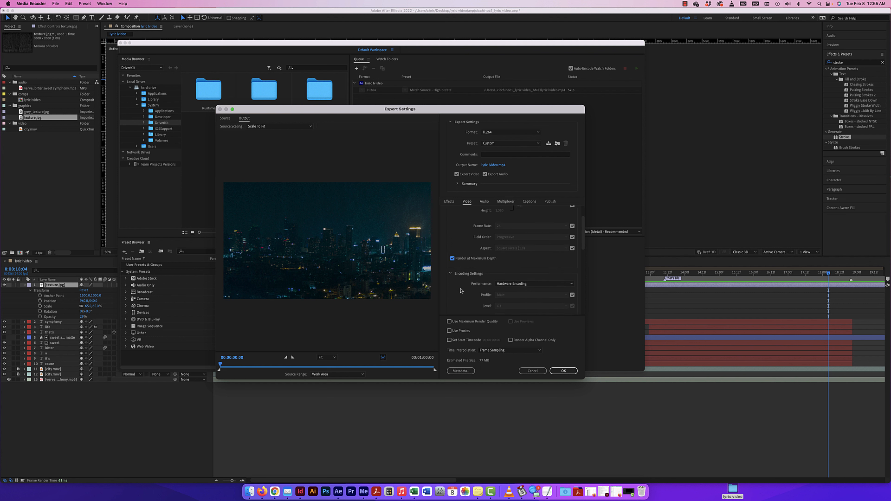
click(450, 321)
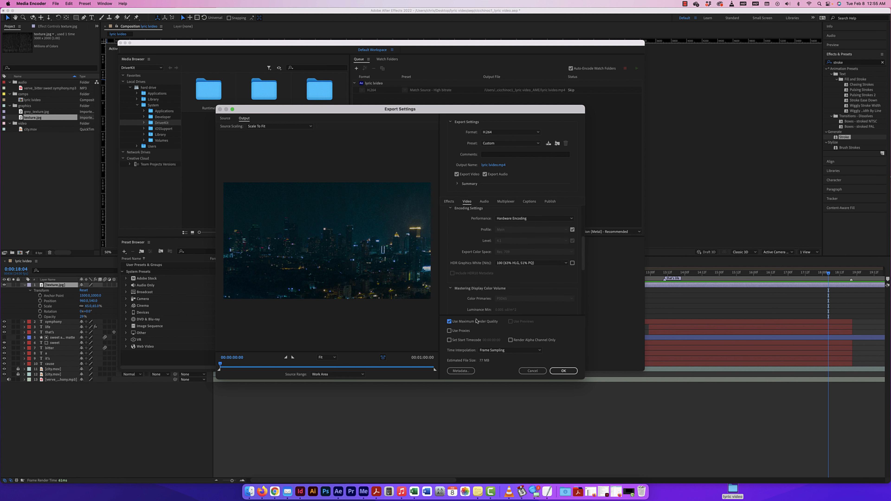
scroll(505, 288, down, 5)
Configure the export's audio with a 48000 Hz sample rate and a 320 kbps bitrate.
click(484, 202)
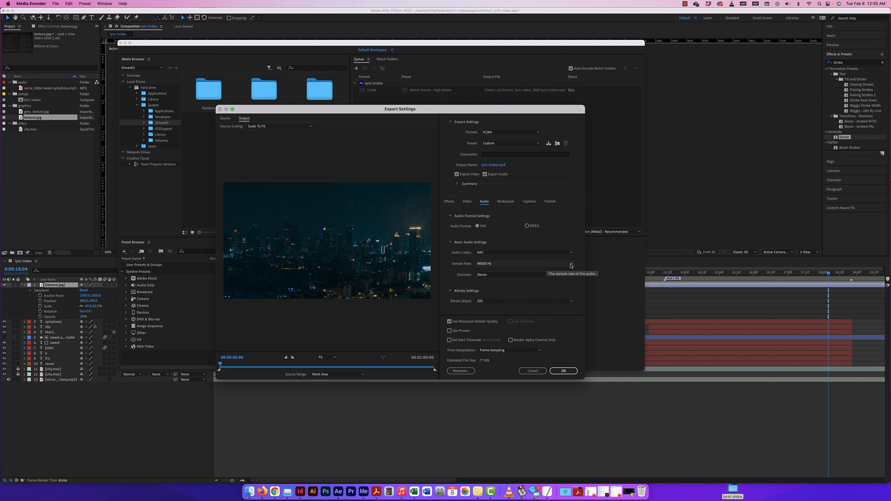
click(550, 264)
click(551, 263)
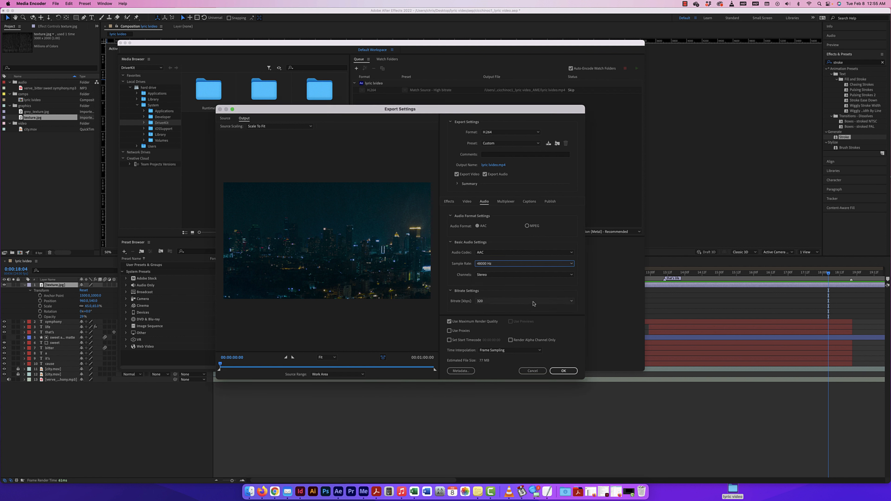
click(551, 302)
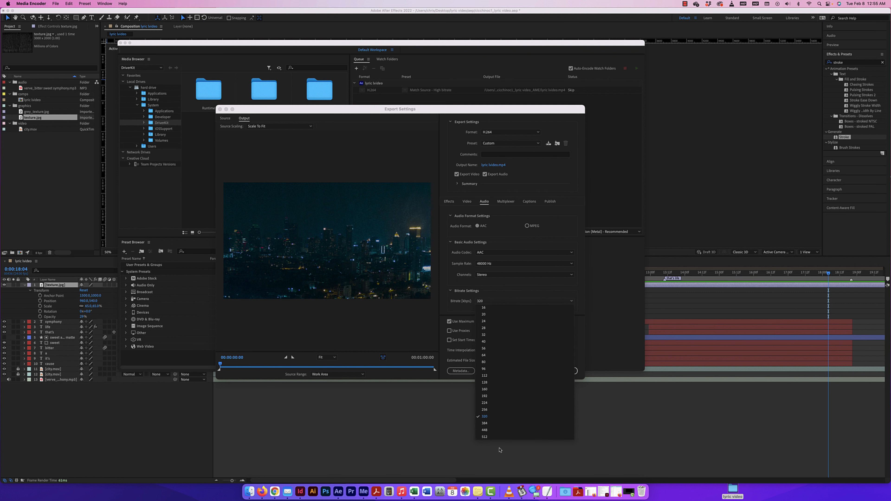
click(493, 416)
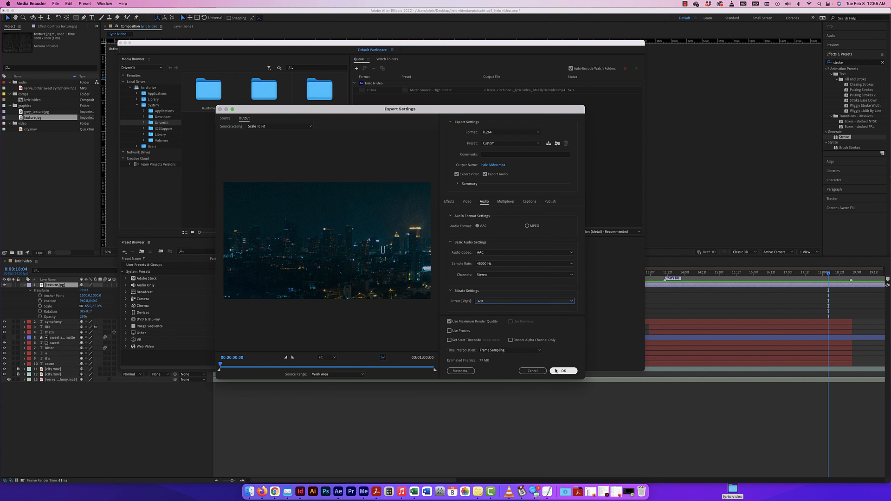
Save the export in the Desktop's lyric video/final folder, named with the creator's username followed by _lyric video, and start the encoding queue.
click(563, 371)
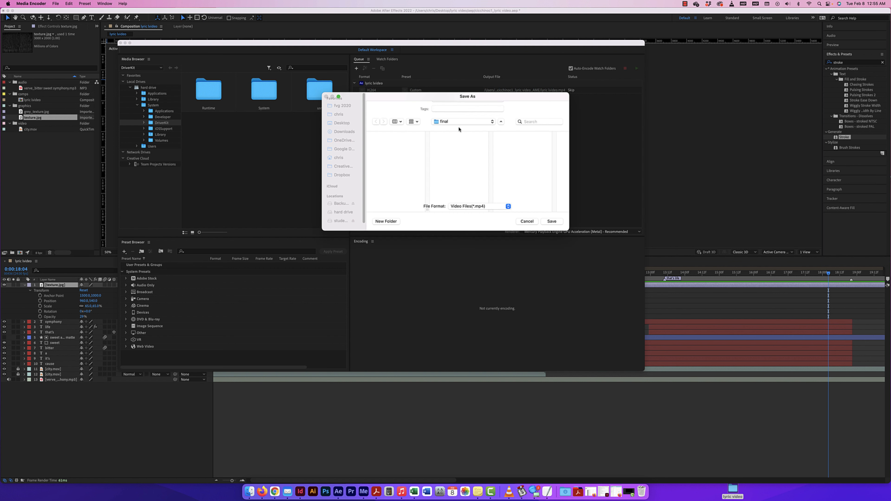
click(342, 131)
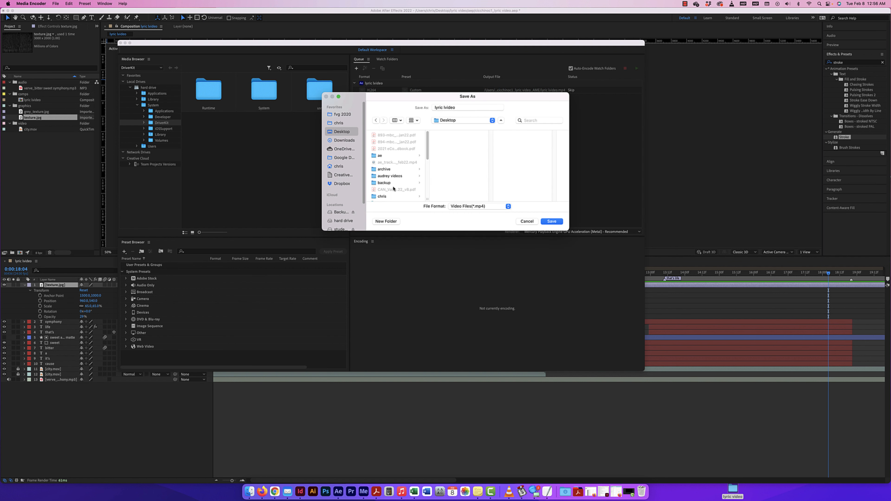
scroll(395, 188, down, 3)
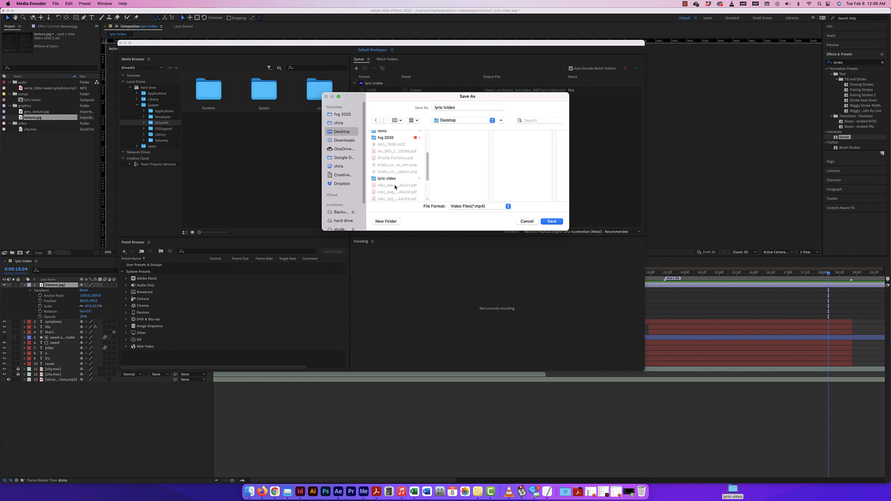
click(403, 178)
click(447, 143)
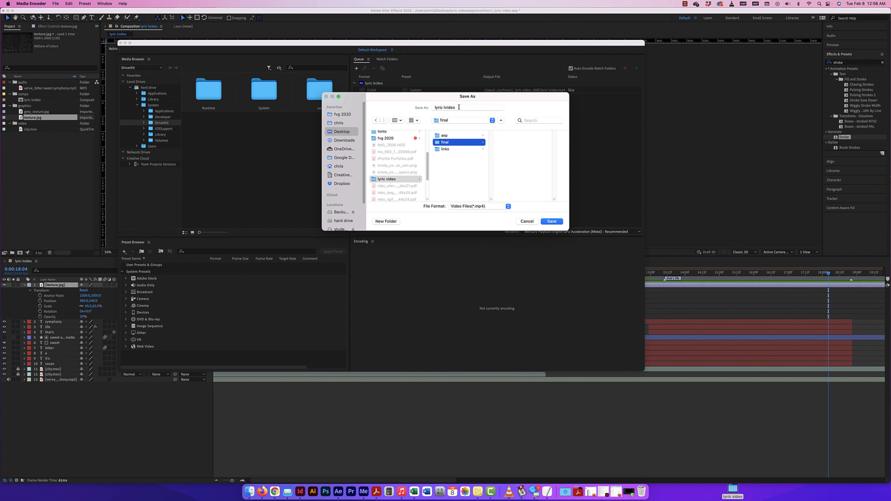
key(Tab)
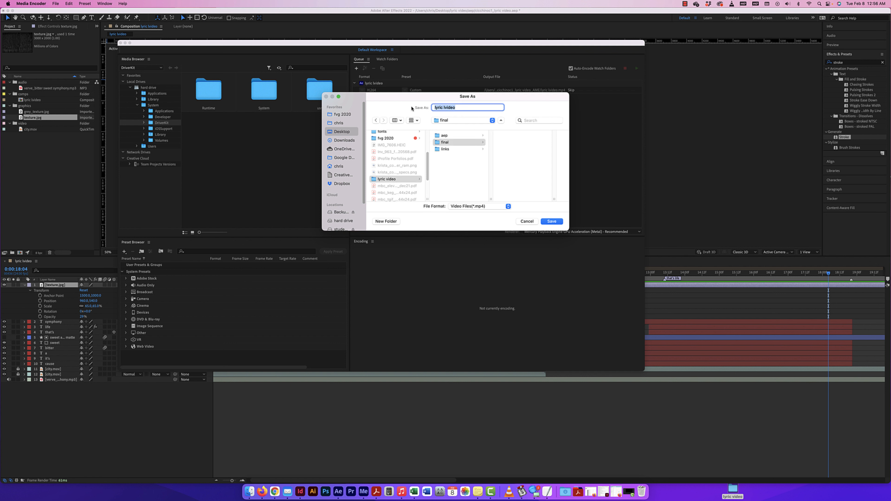
text(cicchinoc1_lyric vid)
key(Return)
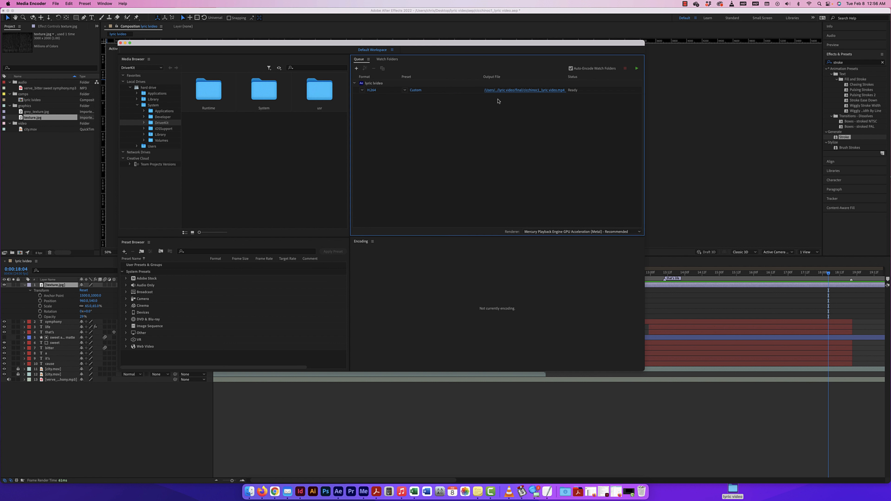
click(637, 69)
Open the exported MP4 from the lyric video project's final folder in VLC media player and play it back.
key(F11)
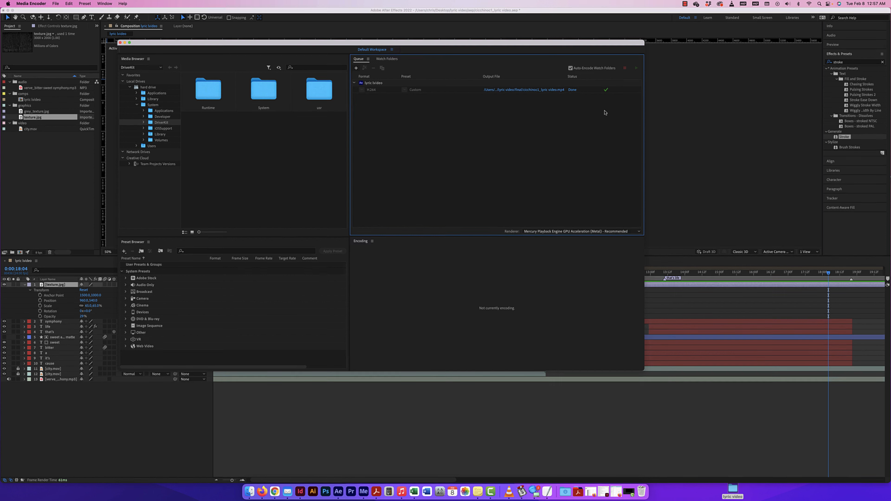
double_click(734, 491)
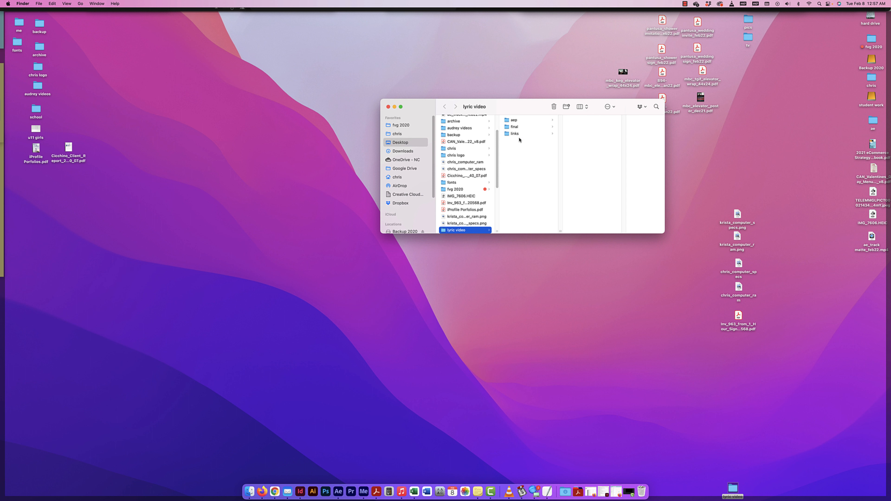
click(514, 126)
key(F11)
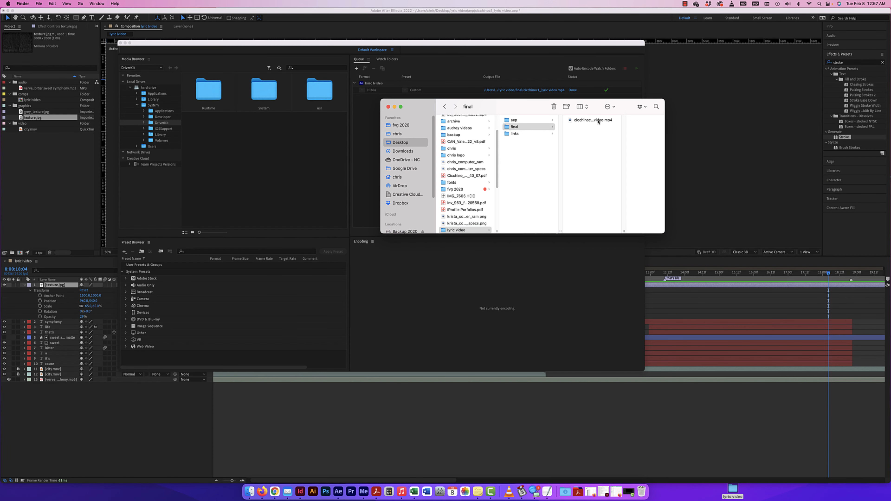
click(598, 120)
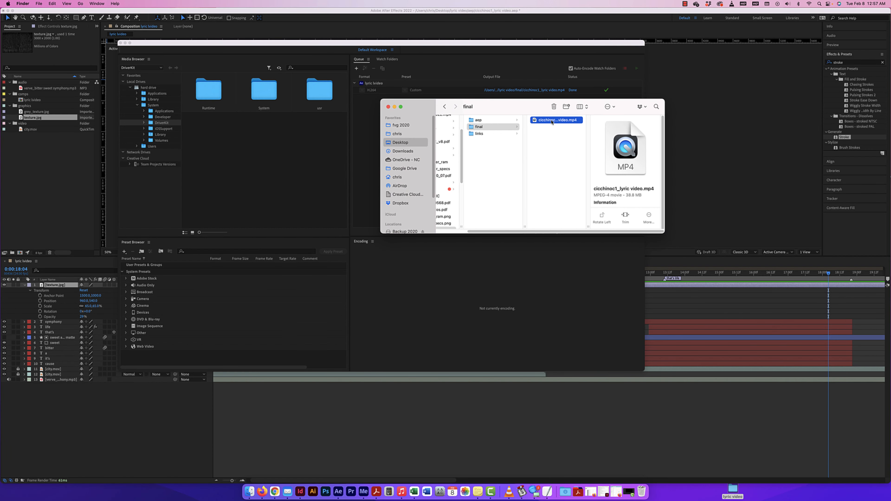
right_click(552, 121)
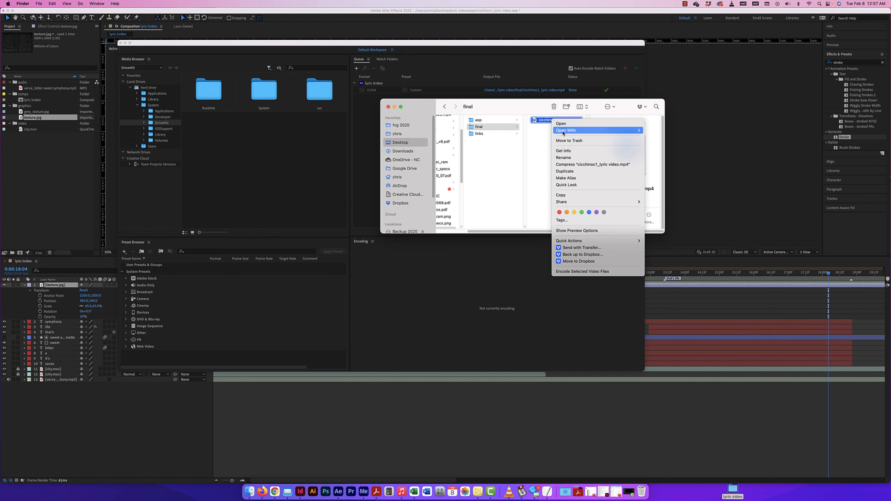
mouse_move(563, 132)
click(658, 155)
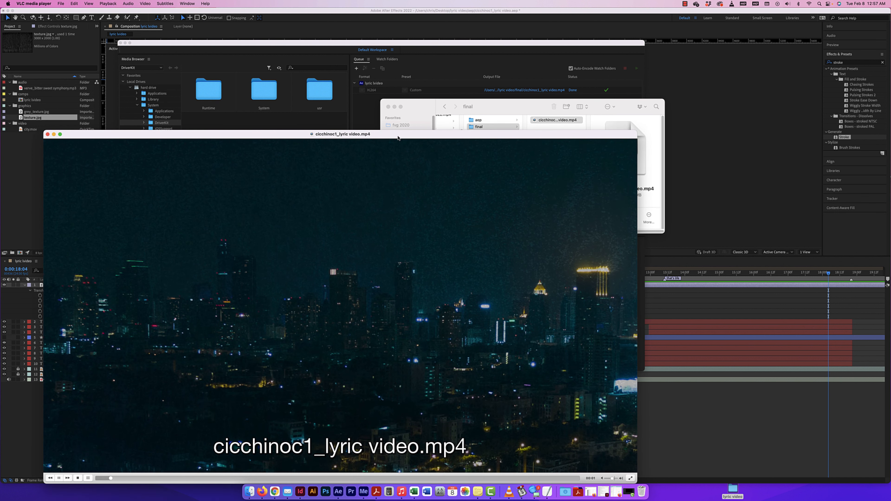
drag(398, 131, 397, 83)
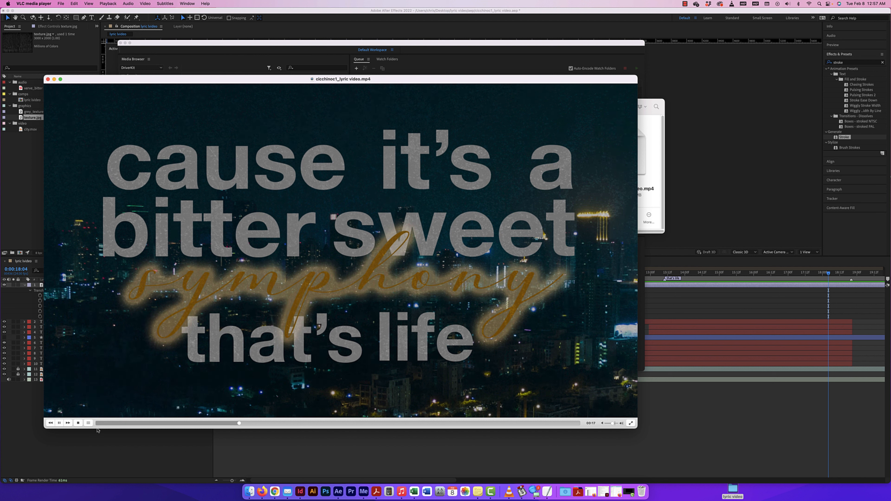
key(space)
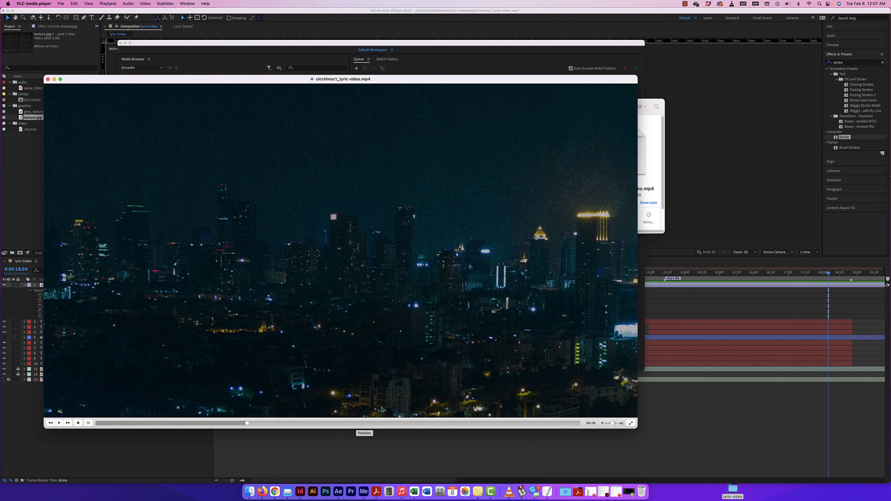
Back in After Effects, expand the song layer's waveform at the composition start and show the Audio panel.
scroll(439, 93, right, 3)
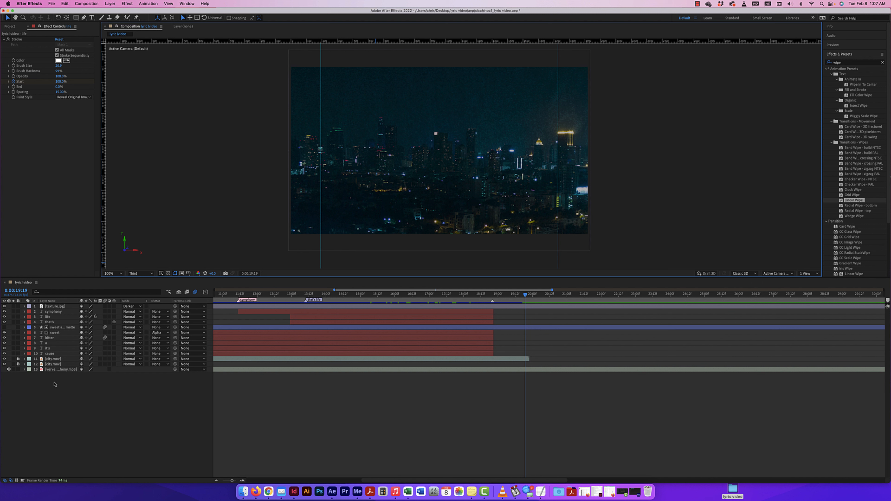
click(24, 369)
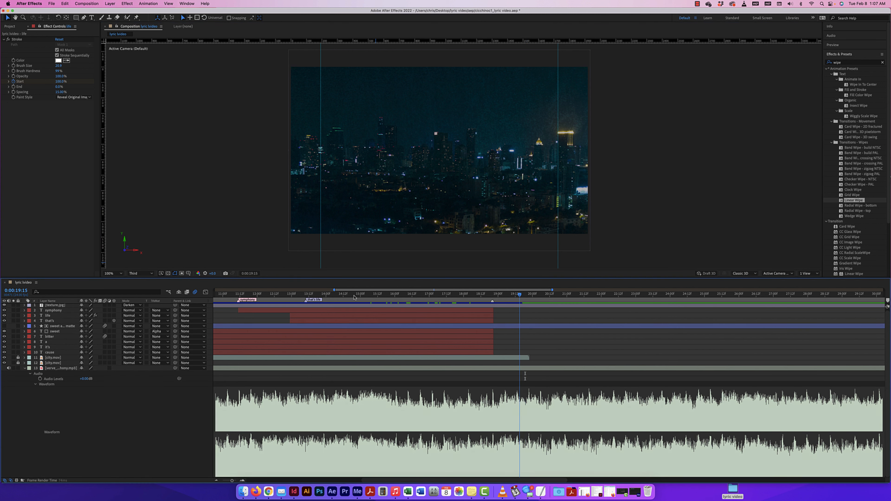
key(Home)
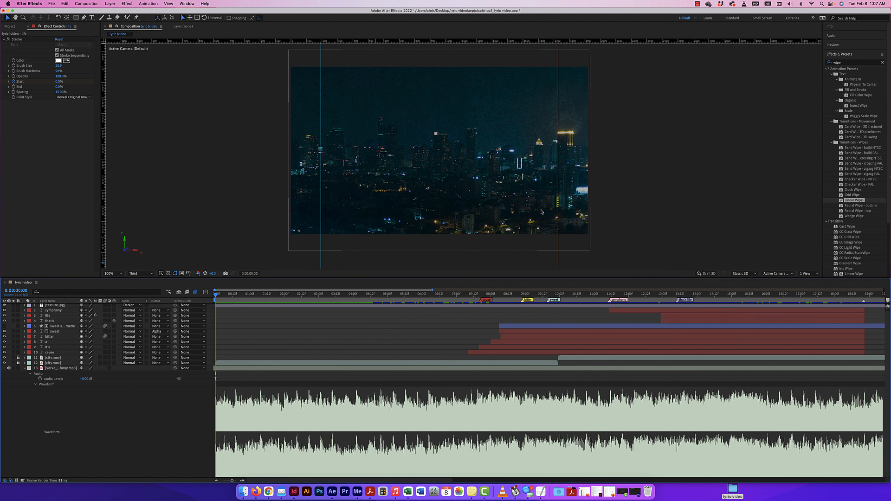
click(840, 36)
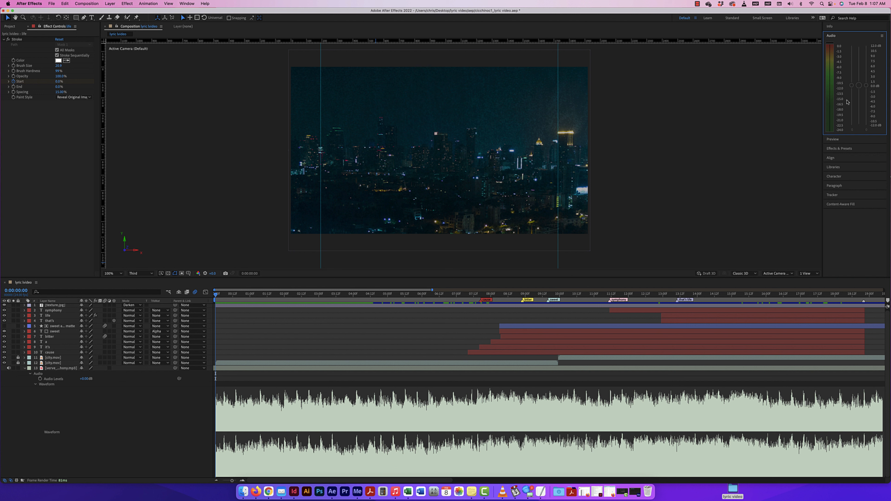
click(194, 4)
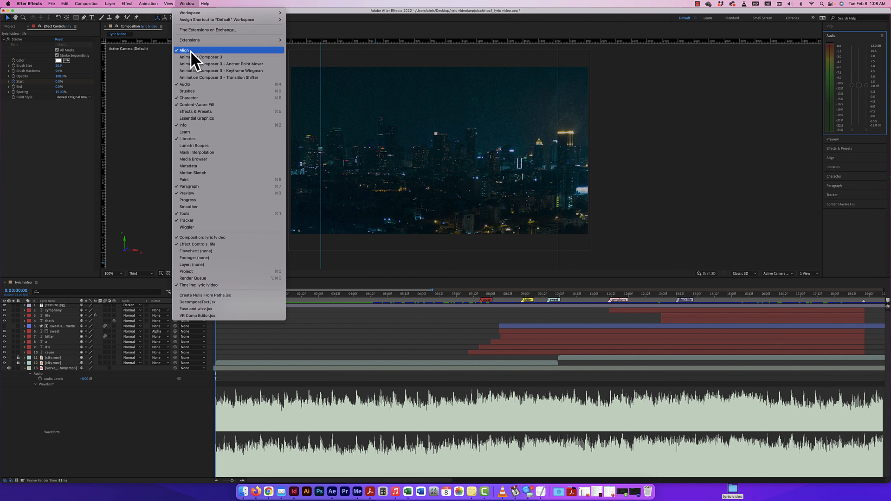
click(195, 409)
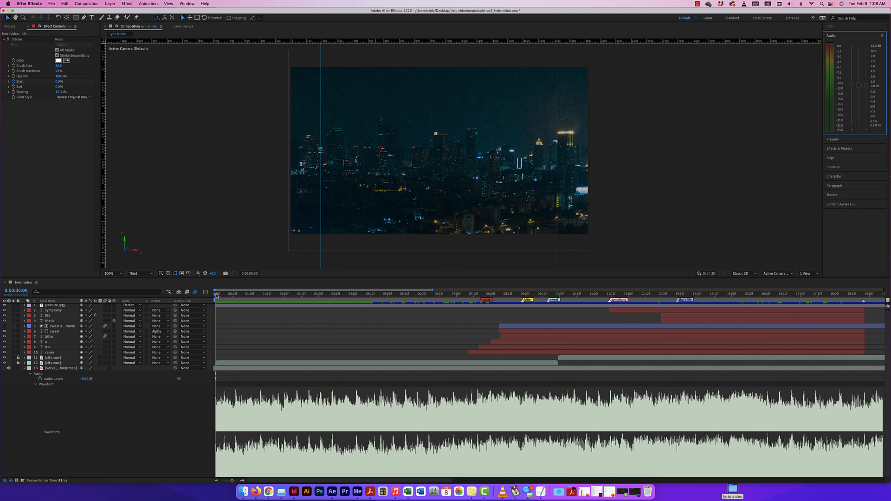
Keyframe the song layer's Audio Levels at 0:00:01:11, lower them to about -6.4 dB at 0:00:00:00 and preview the fade.
drag(216, 295, 267, 295)
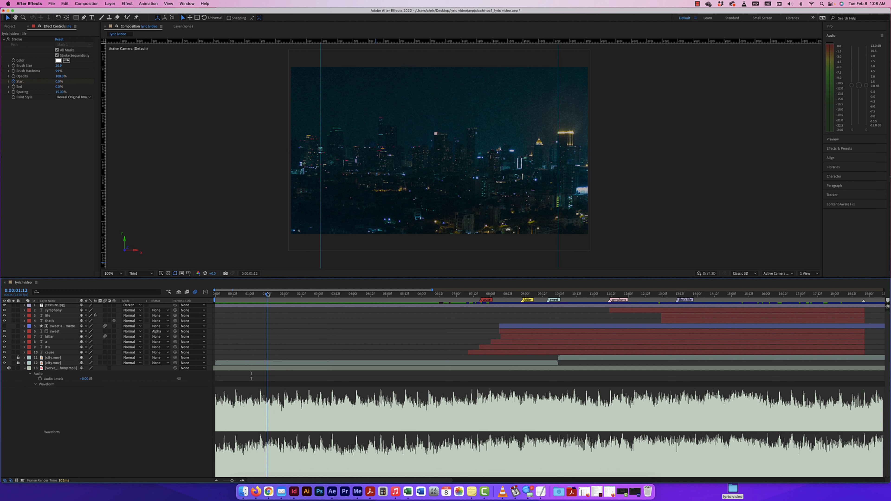
click(40, 378)
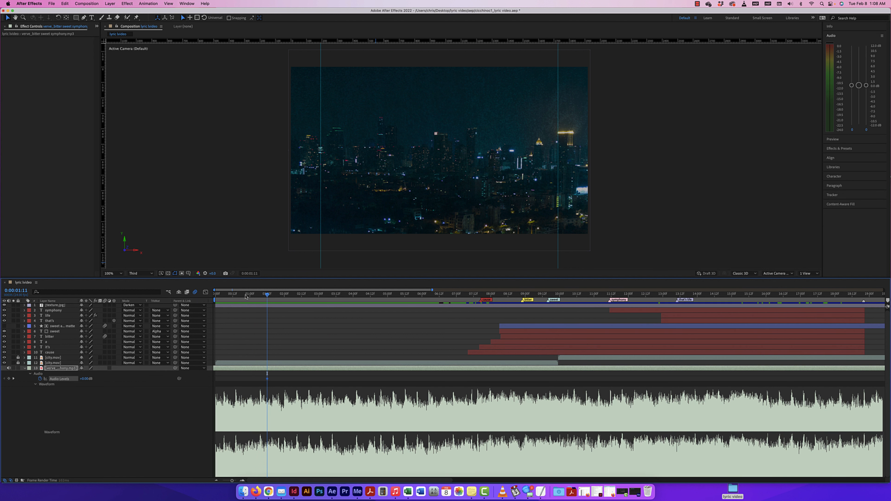
drag(268, 296, 215, 295)
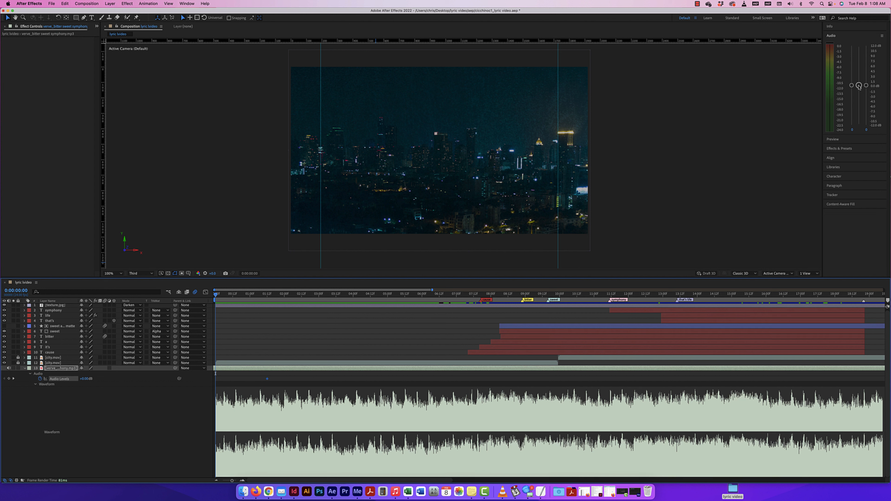
drag(859, 87, 859, 108)
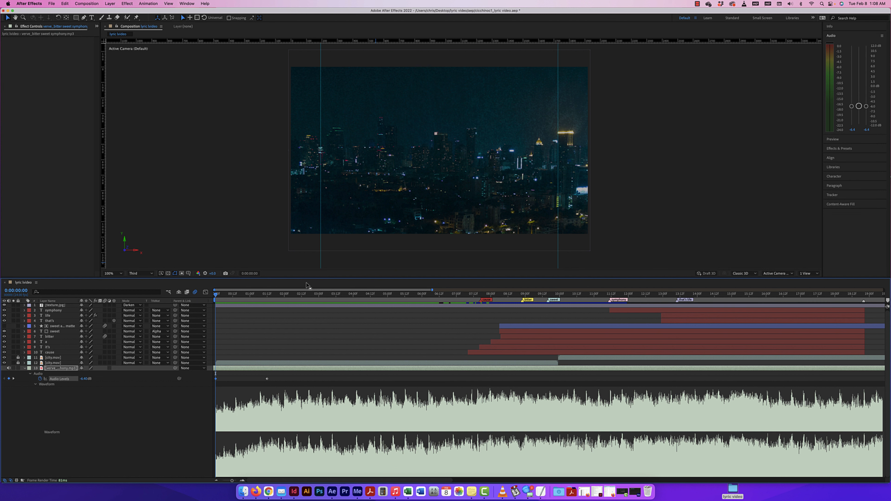
key(space)
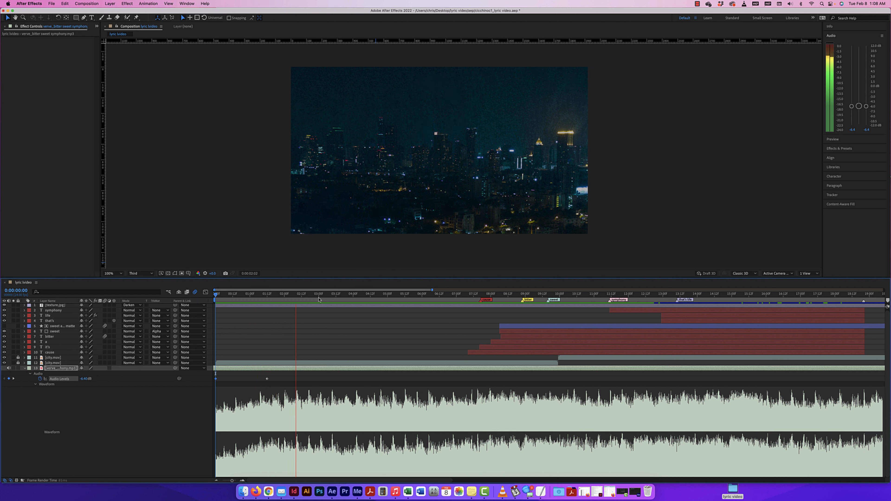
key(space)
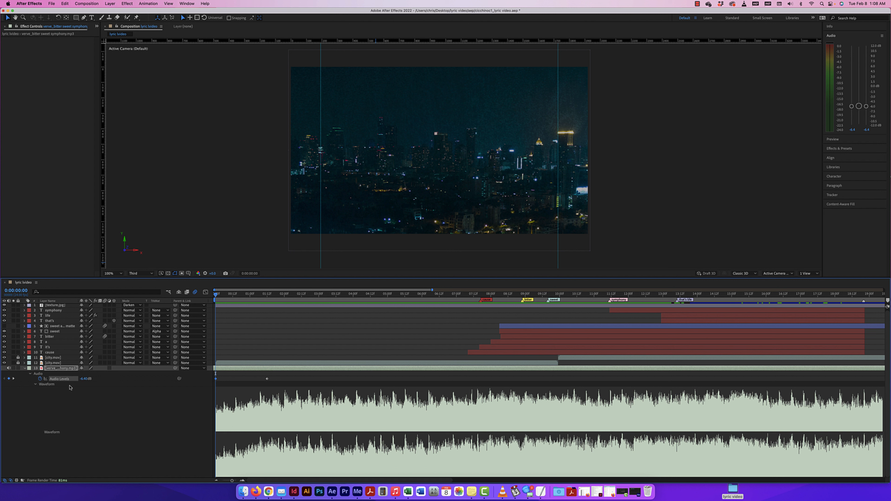
Lower the song's Audio Levels at the composition start to about -71.4 dB and preview the fade-in.
drag(84, 379, 68, 383)
scroll(246, 403, right, 1)
key(space)
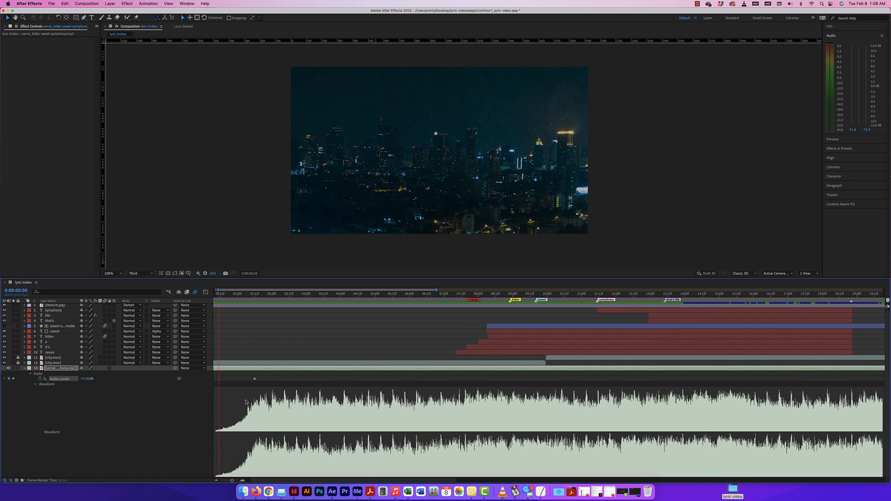
scroll(245, 402, left, 1)
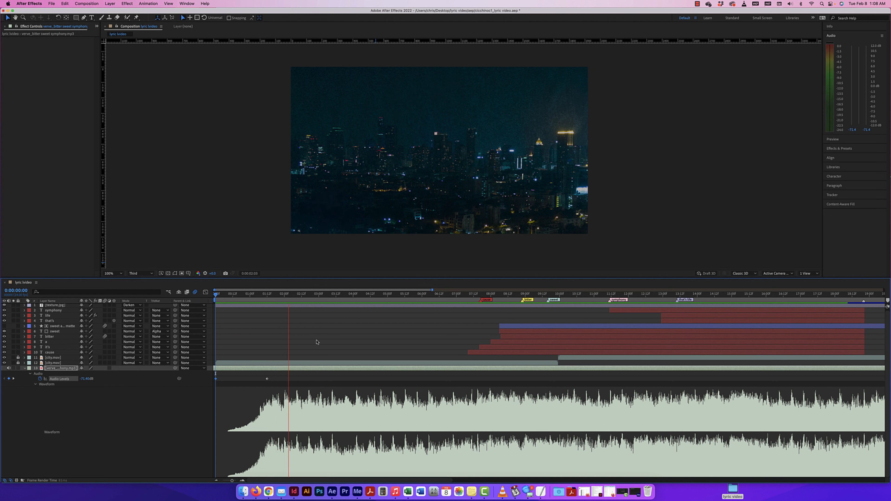
key(space)
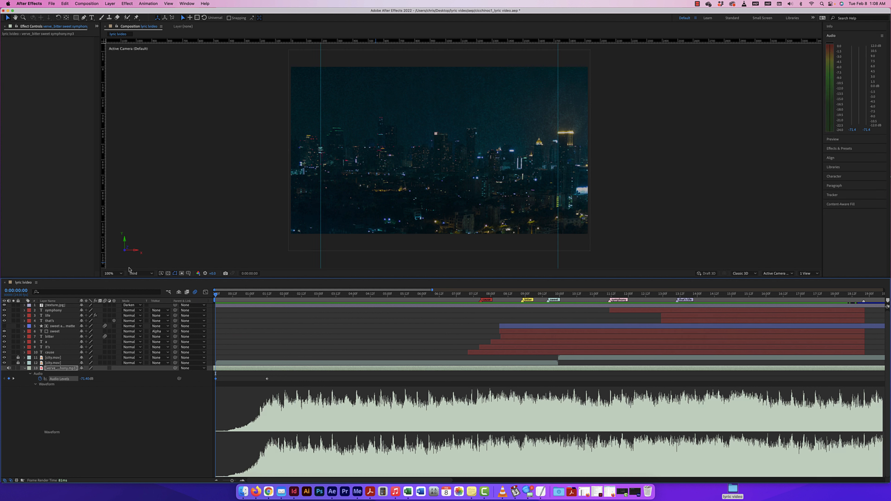
Set the composition's preview resolution to Quarter and play back the opening.
click(139, 274)
click(142, 309)
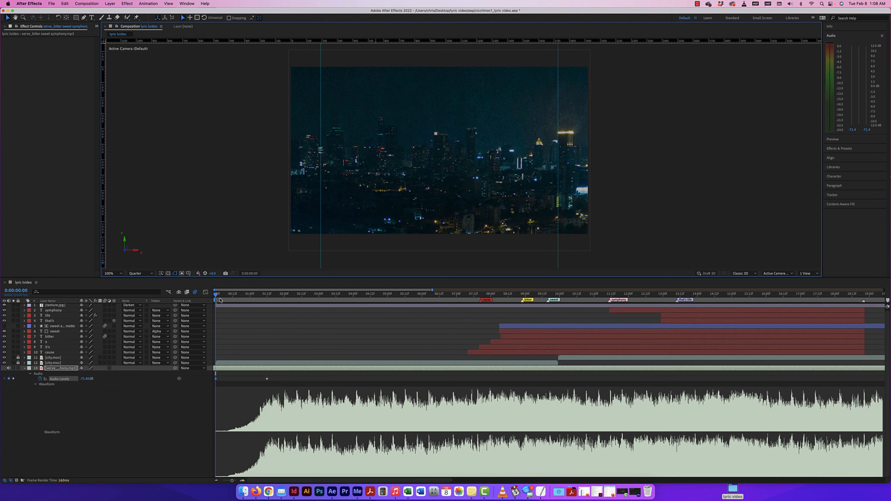
key(space)
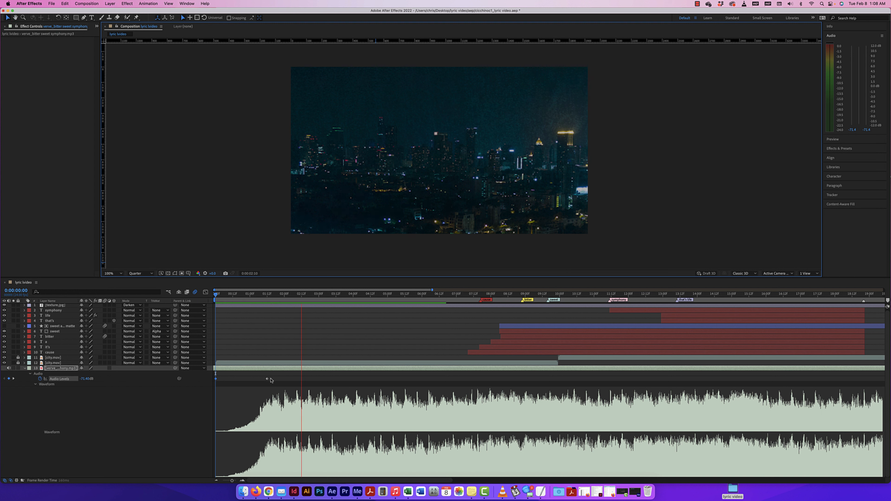
key(space)
Move the second Audio Levels keyframe to about 3 seconds and preview the longer fade-in from the start.
drag(267, 380, 327, 381)
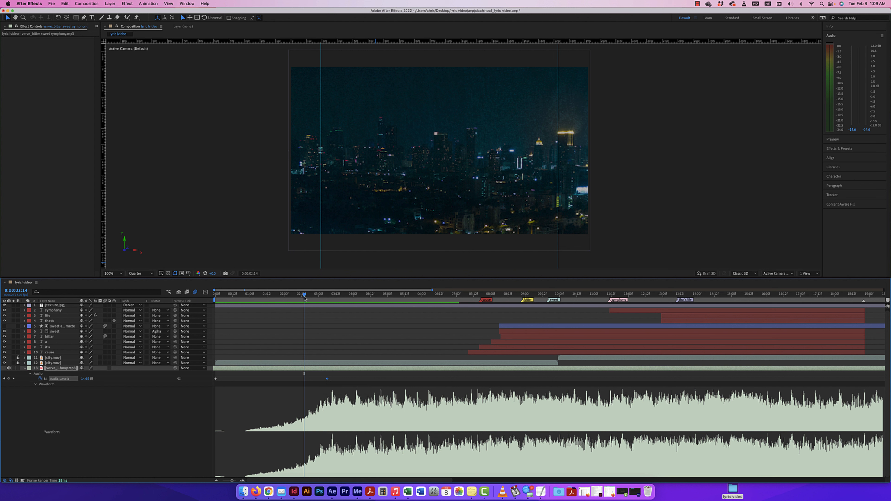
drag(305, 298, 216, 298)
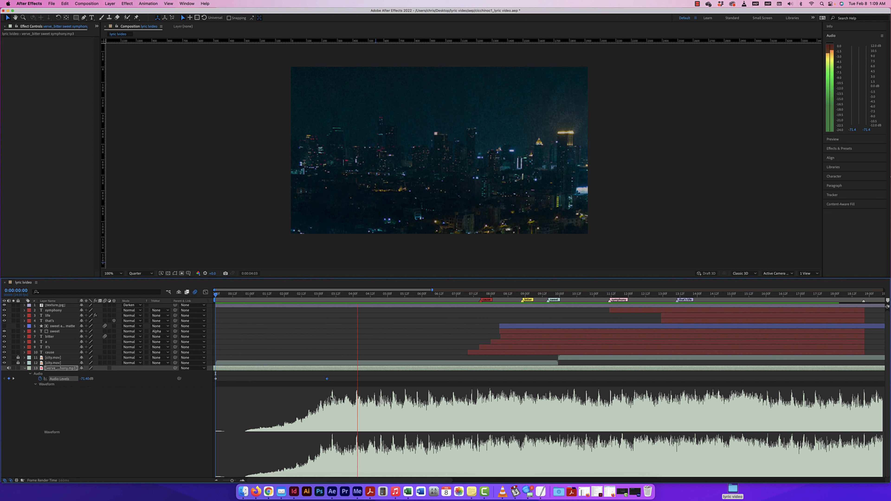
key(space)
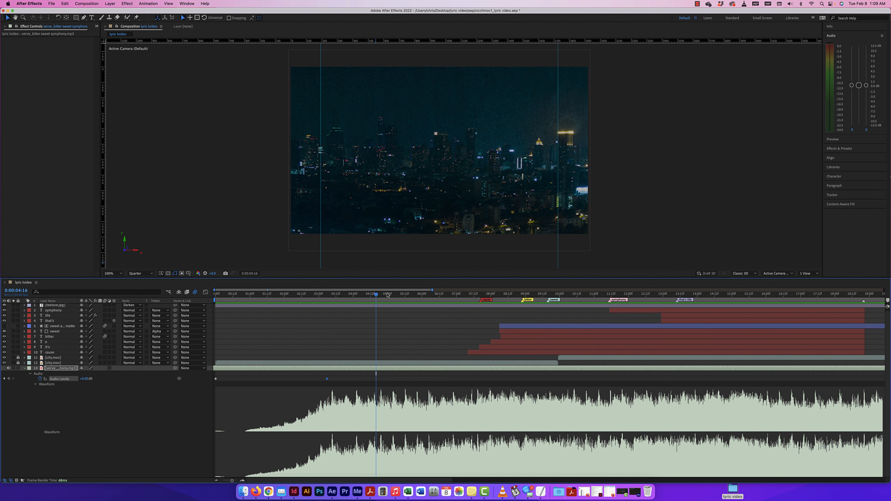
drag(376, 295, 192, 297)
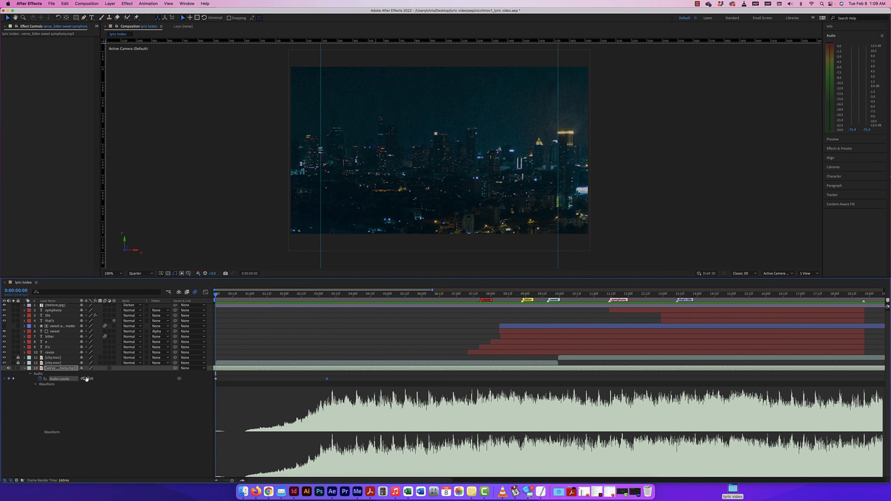
Raise the song's Audio Levels at the composition start to about -37.4 dB, preview the fade-in and collapse the layer's audio properties.
drag(86, 378, 97, 373)
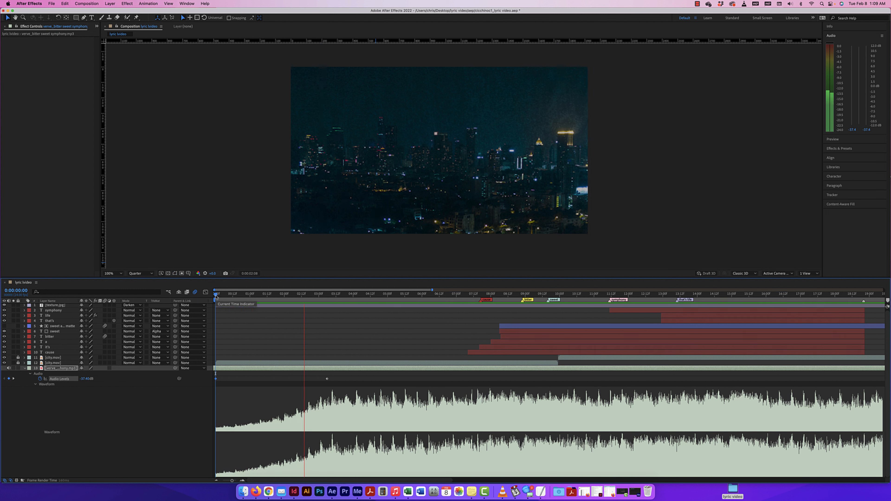
drag(215, 296, 340, 296)
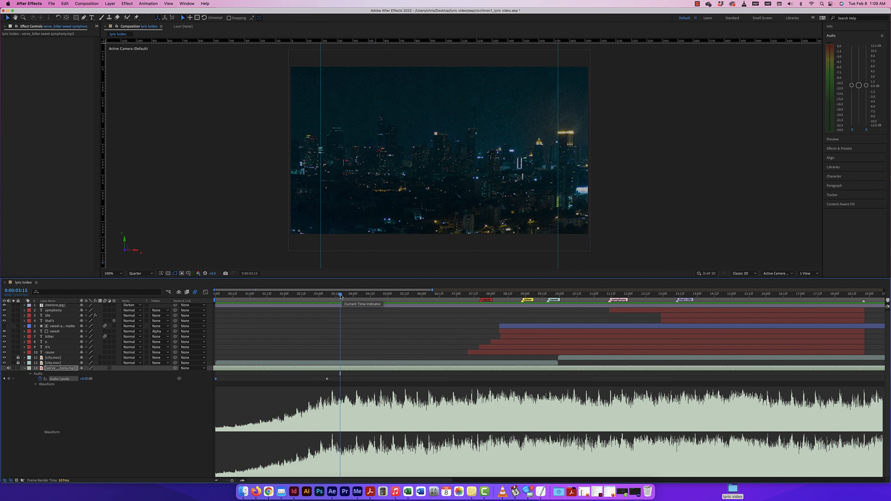
click(30, 373)
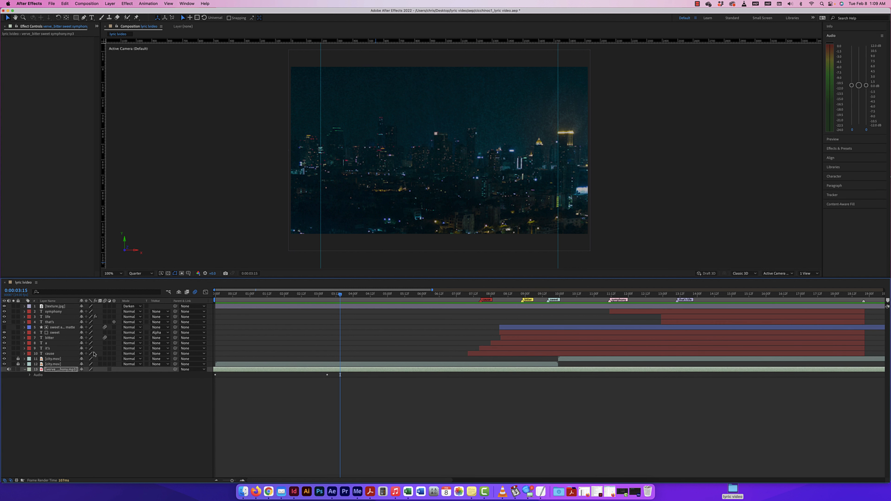
drag(339, 296, 252, 298)
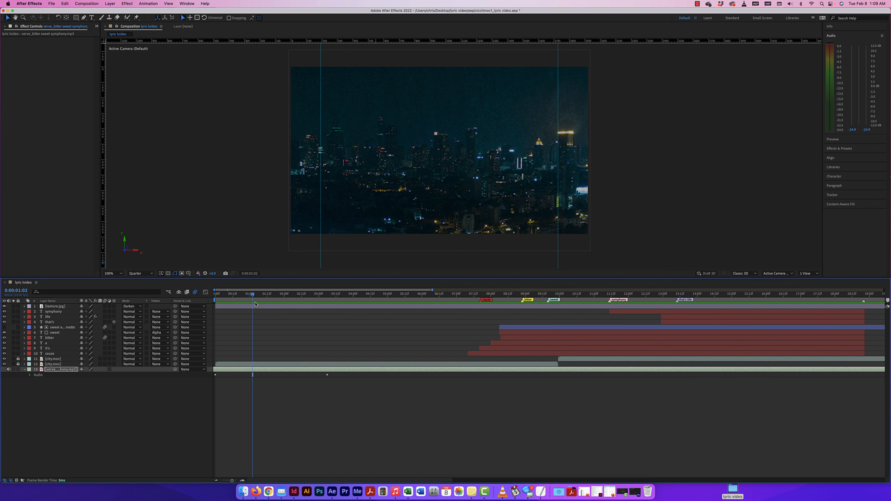
At 0:00:13:03, duplicate the bitter, sweet and symphony text layers together and bring the copies to the front of the layer stack.
drag(253, 296, 667, 295)
click(55, 338)
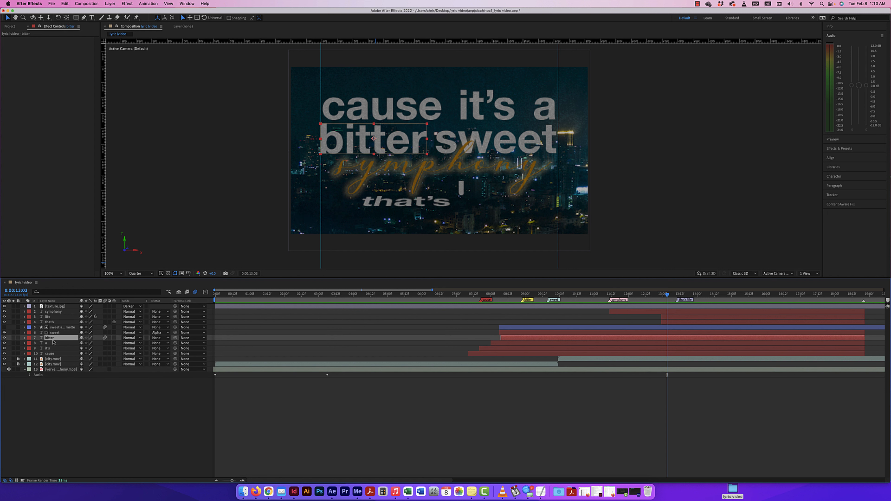
shift+click(56, 334)
super+click(52, 312)
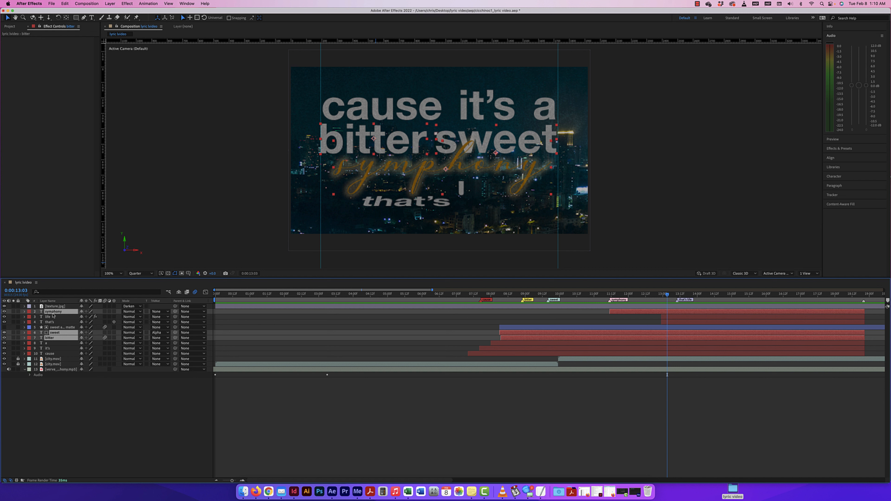
key(super+d)
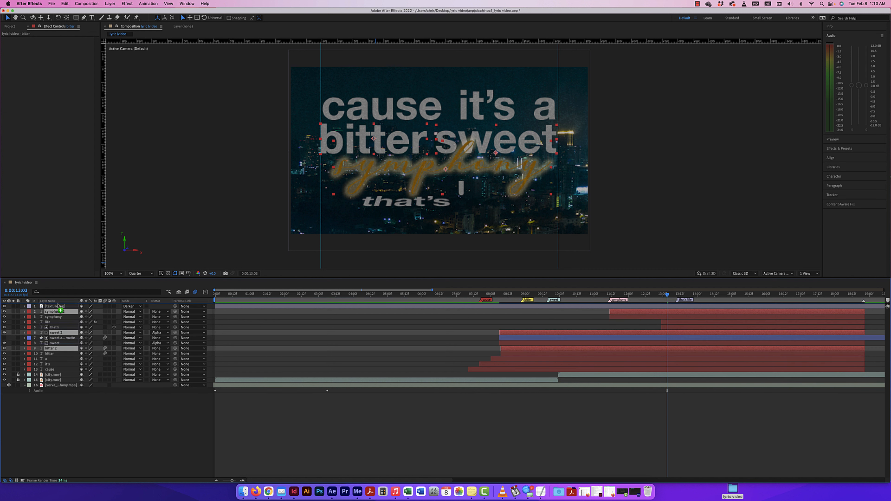
key(super+shift+bracketright)
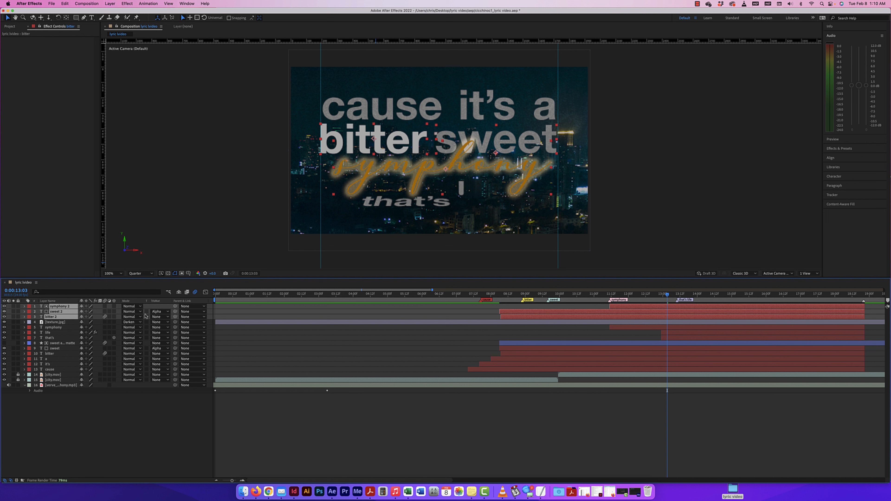
Remove the track matte from the duplicated sweet layer and set the current time to 0:00:03:21.
click(156, 312)
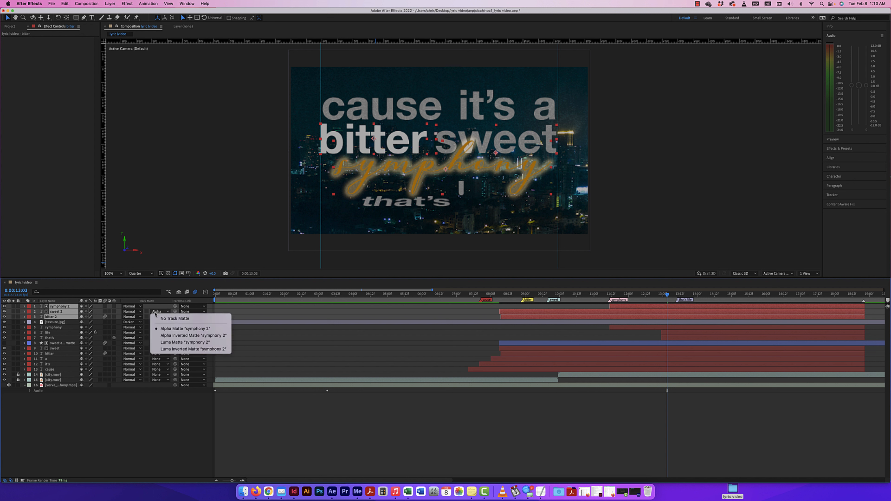
click(169, 320)
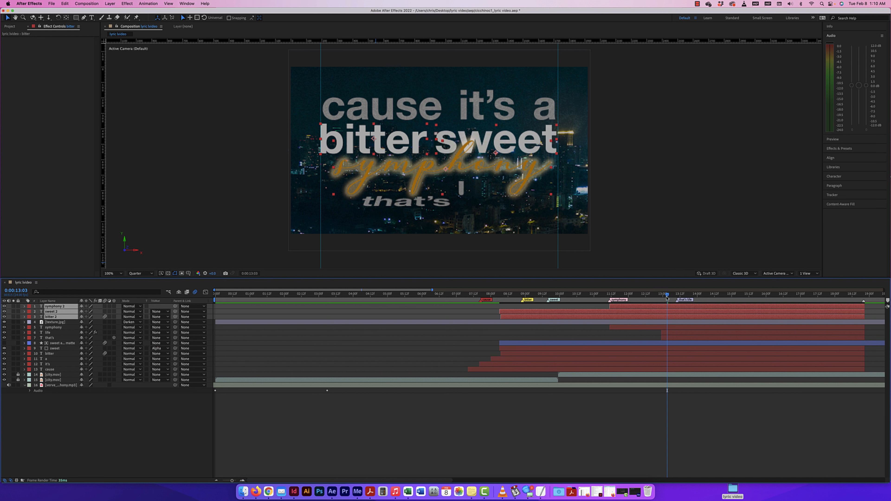
drag(551, 297, 348, 295)
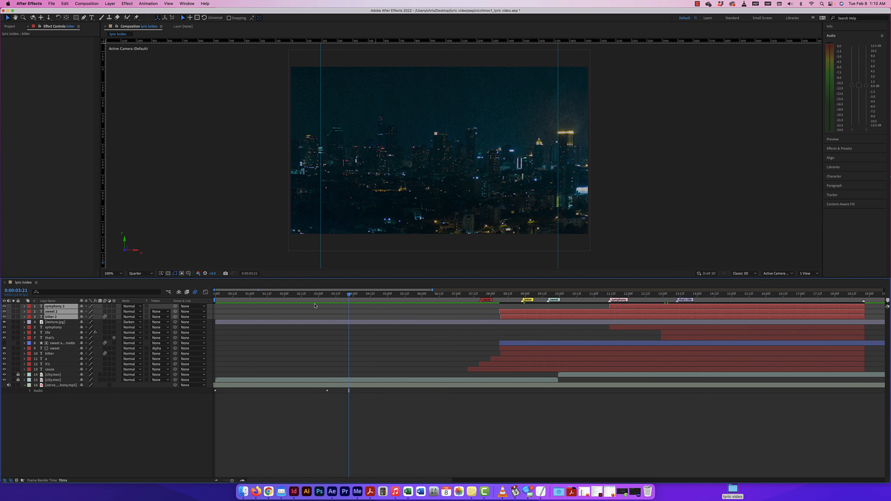
Trim the symphony 2, sweet 2 and bitter 2 layers to start at 0:00:00:19 and end at 0:00:05:12.
drag(350, 297, 244, 294)
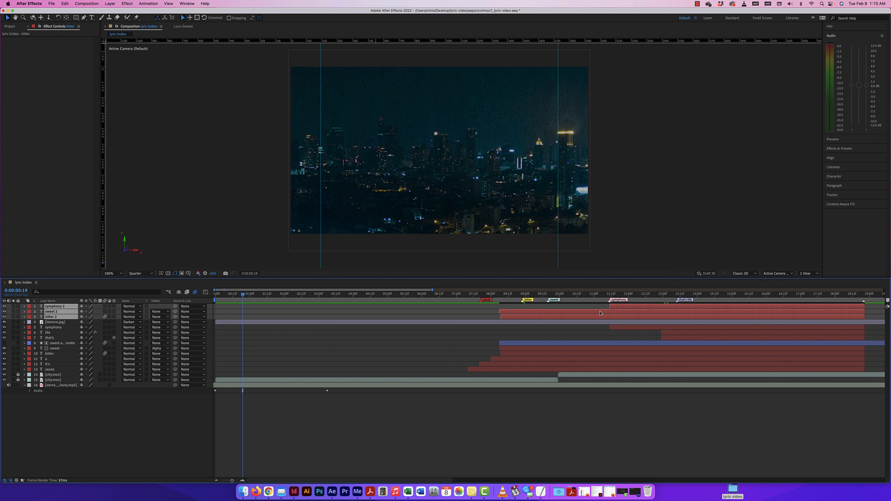
key(alt+bracketleft)
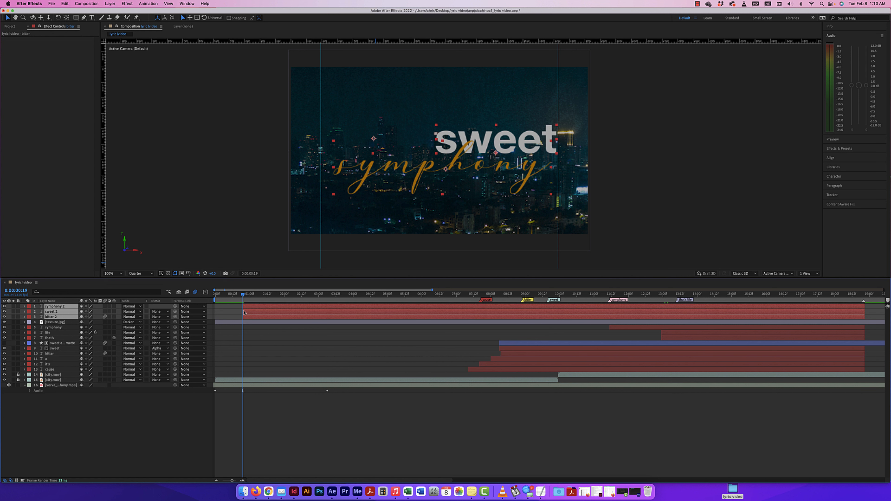
key(space)
drag(413, 306, 406, 307)
key(alt+bracketright)
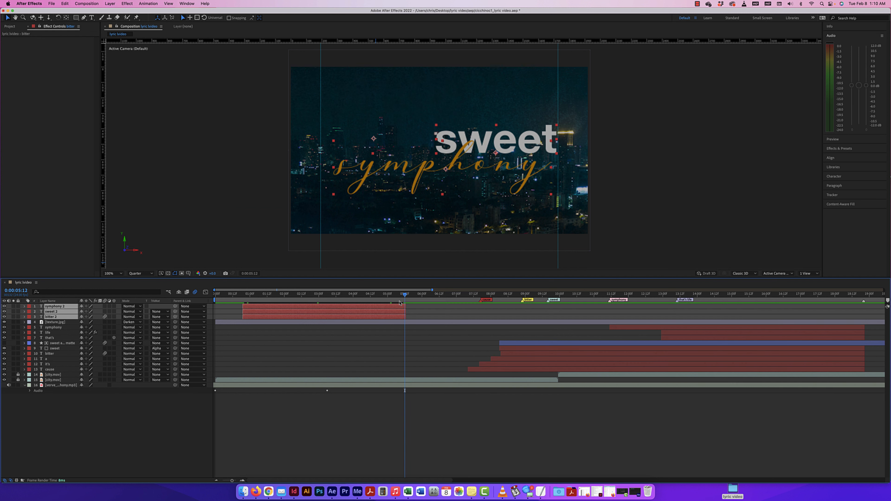
Examine the transform properties of the texture.jpg layer.
key(Page_Up)
click(267, 297)
click(225, 323)
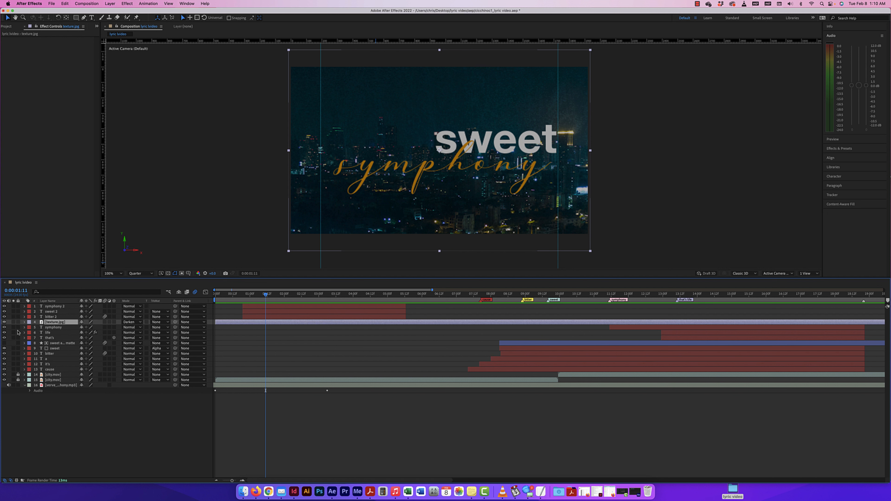
click(24, 322)
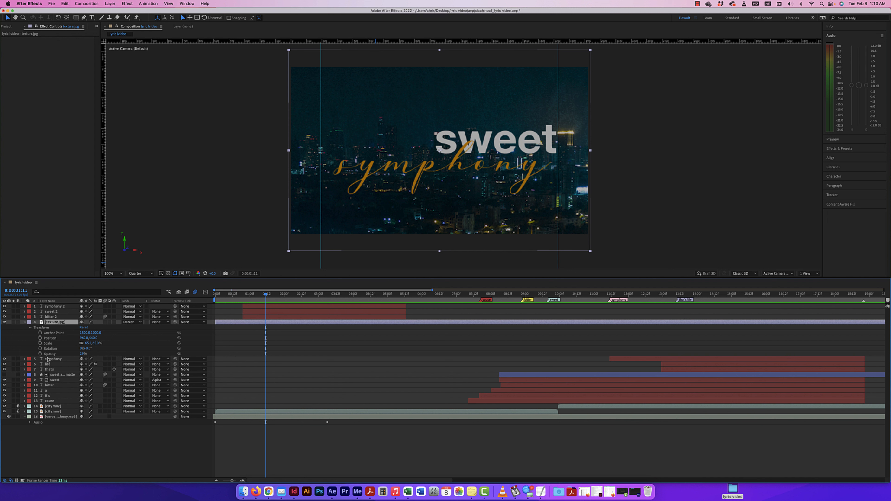
click(23, 323)
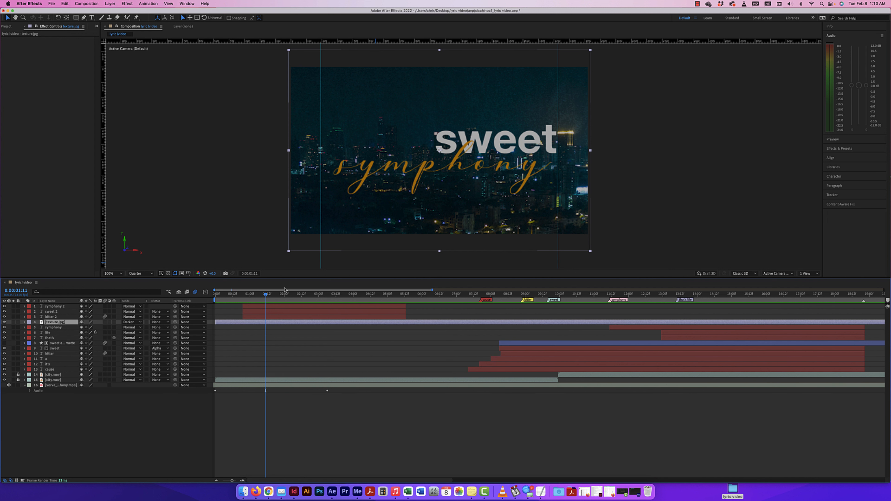
Preview the title section from the beginning of the composition.
drag(266, 295, 203, 298)
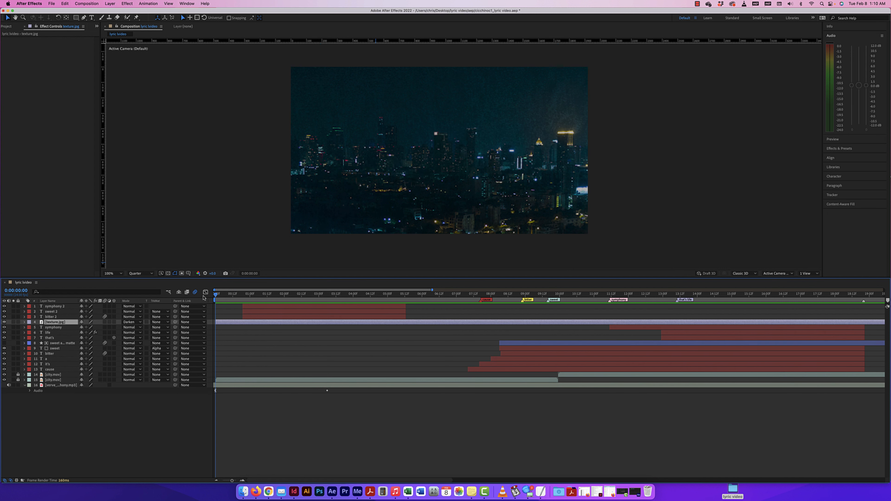
key(space)
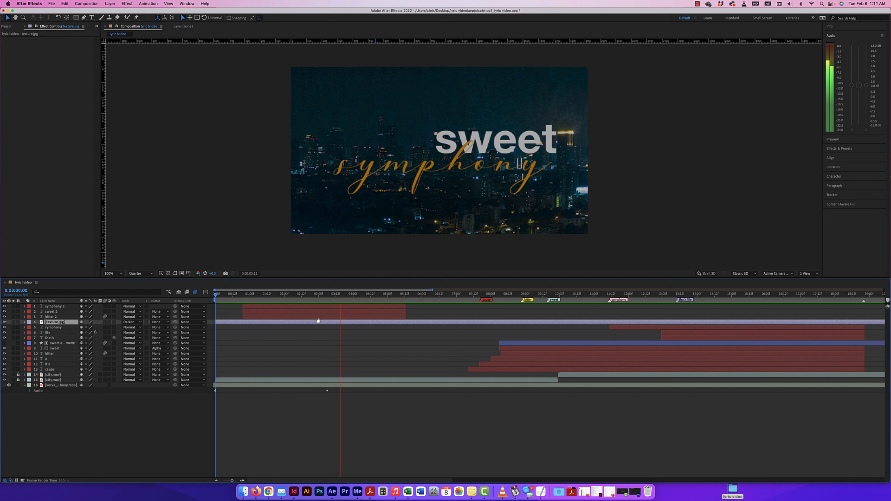
key(space)
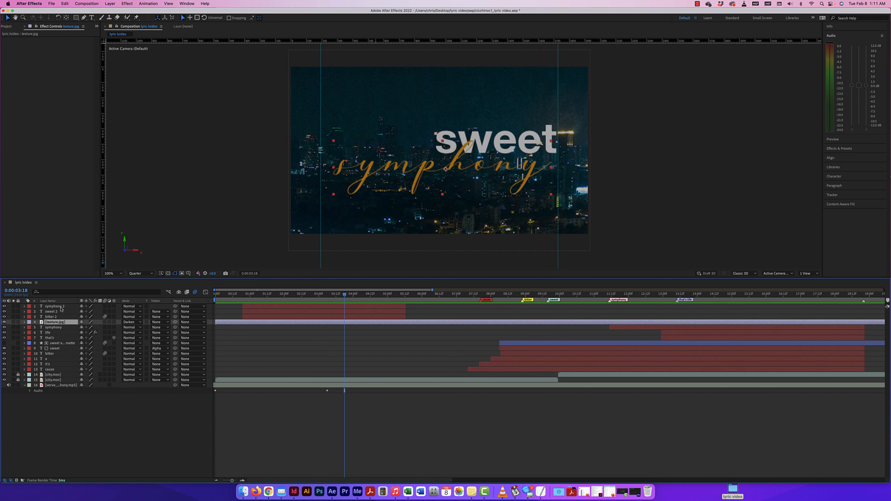
Delete the mask from the bitter 2 text layer so the whole word shows in the title.
click(56, 318)
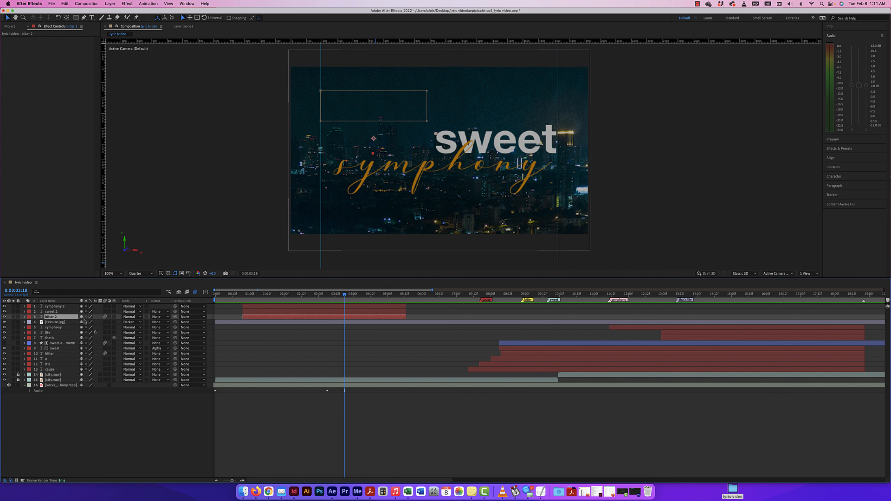
click(25, 317)
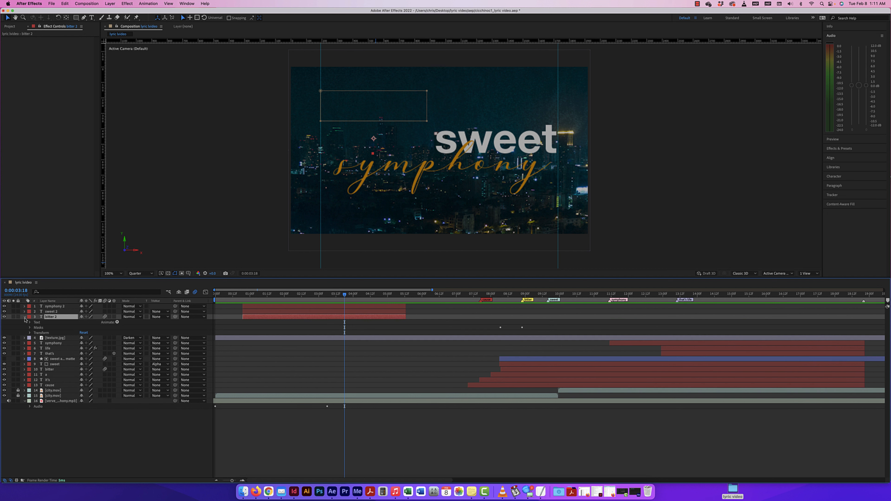
click(29, 333)
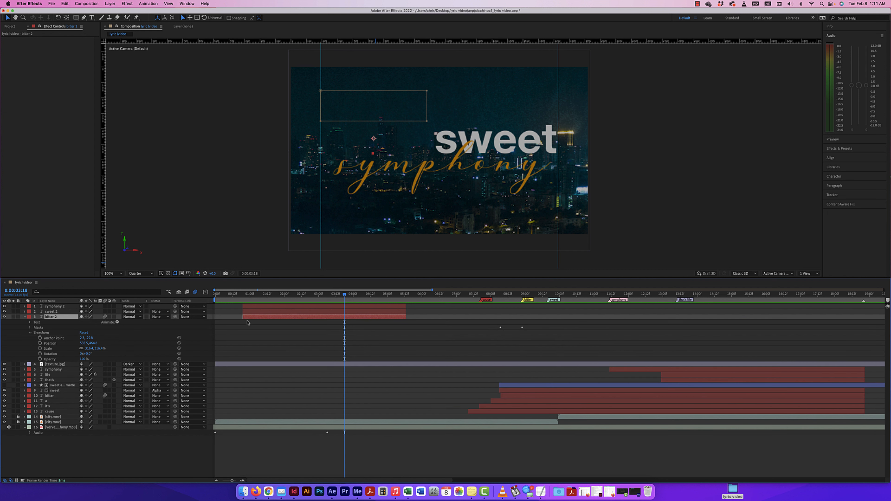
drag(345, 298, 251, 298)
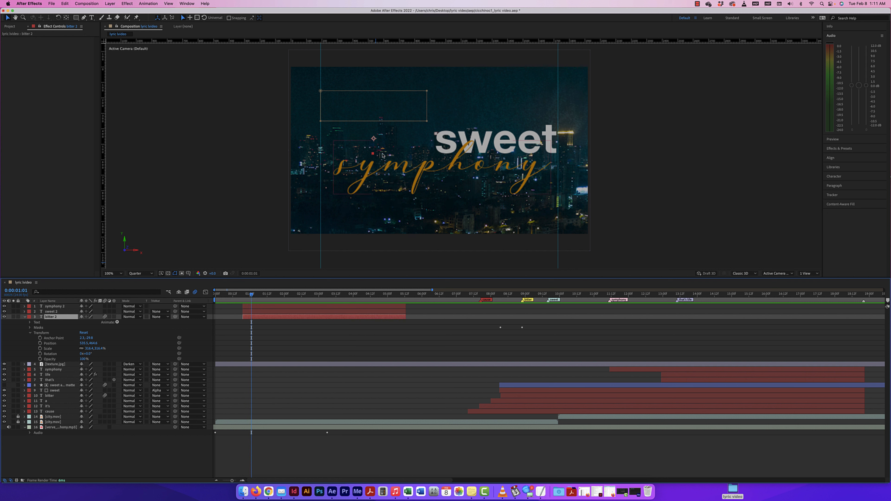
click(42, 332)
click(43, 329)
key(Delete)
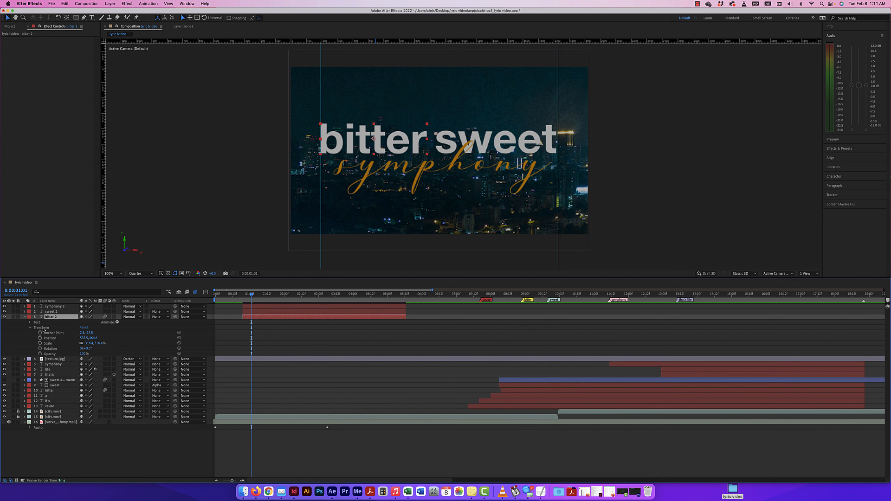
scroll(239, 295, right, 1)
drag(239, 295, 265, 296)
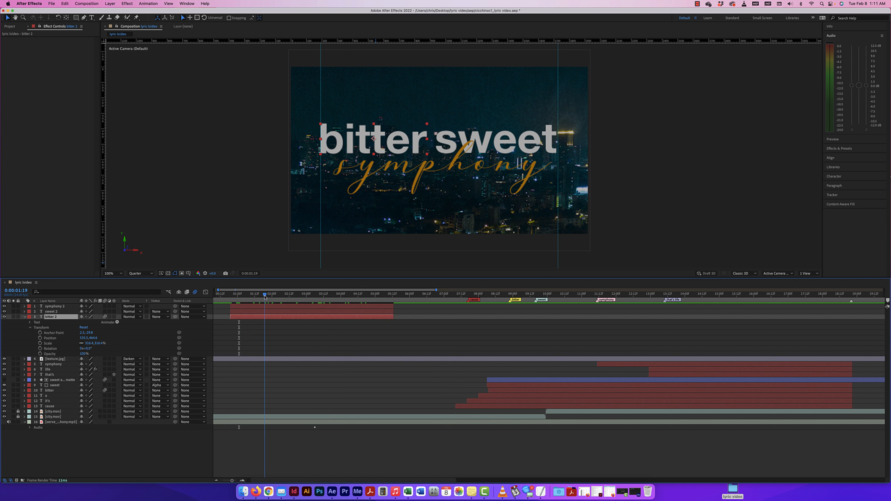
click(277, 307)
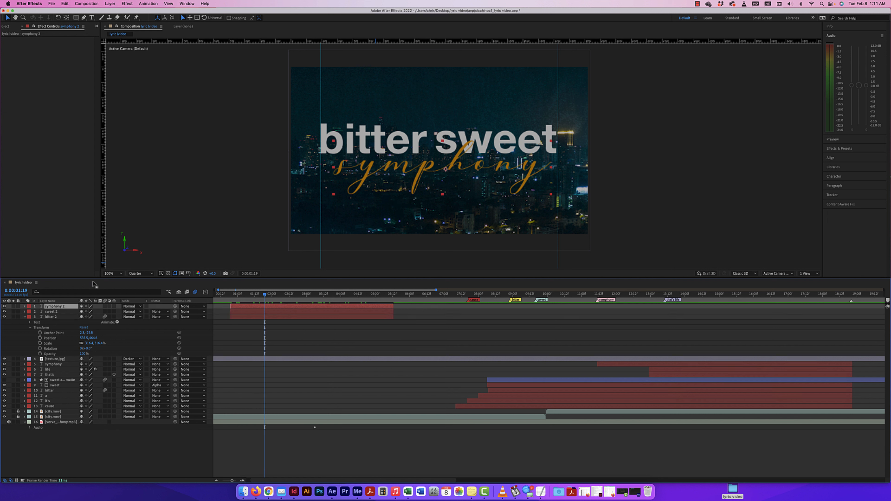
key(super+d)
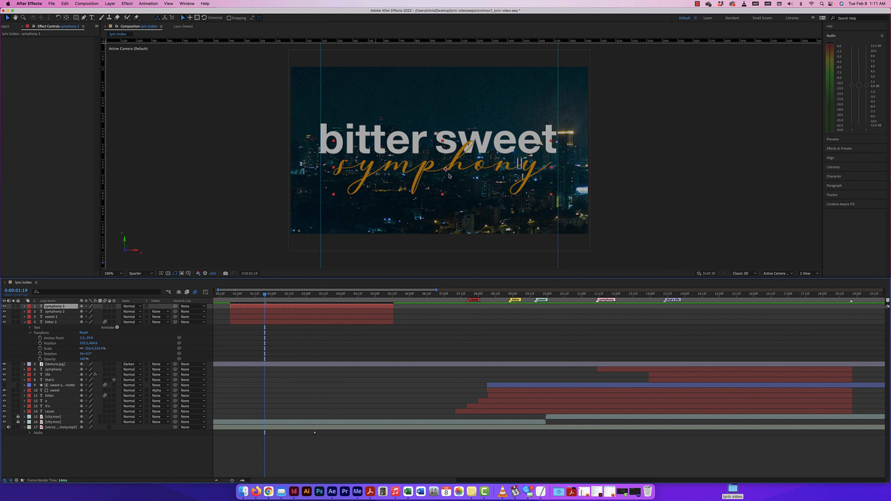
key(super+z)
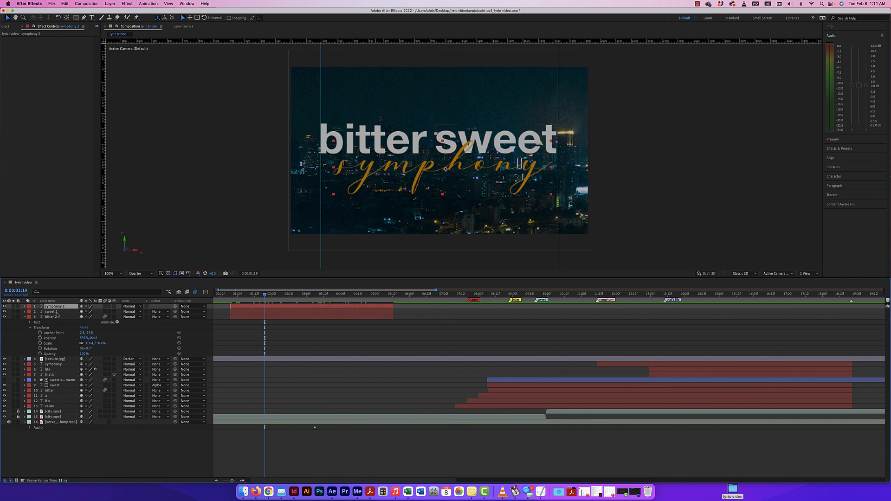
Duplicate the sweet 2 layer, move the copy to the top of the layer stack, and place its text below symphony.
click(55, 312)
key(super+d)
drag(55, 313, 55, 305)
drag(507, 151, 468, 200)
Replace the duplicated text's wording with "the verve".
double_click(468, 201)
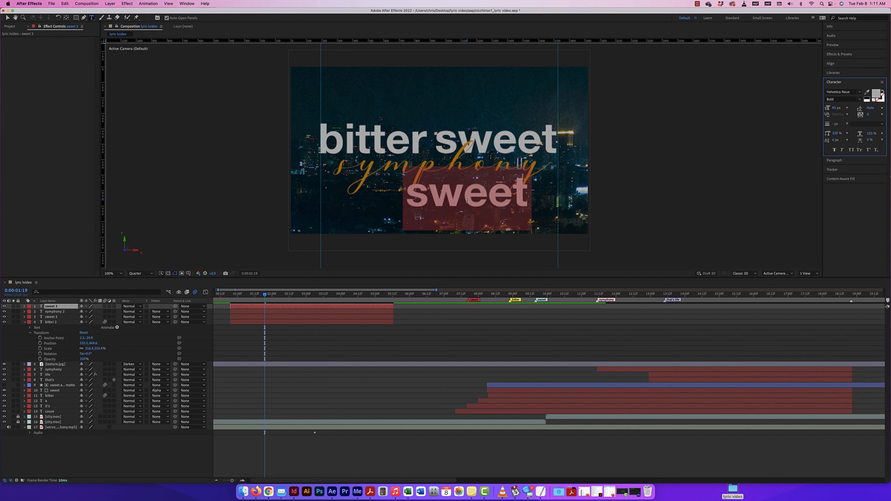
text(he verve)
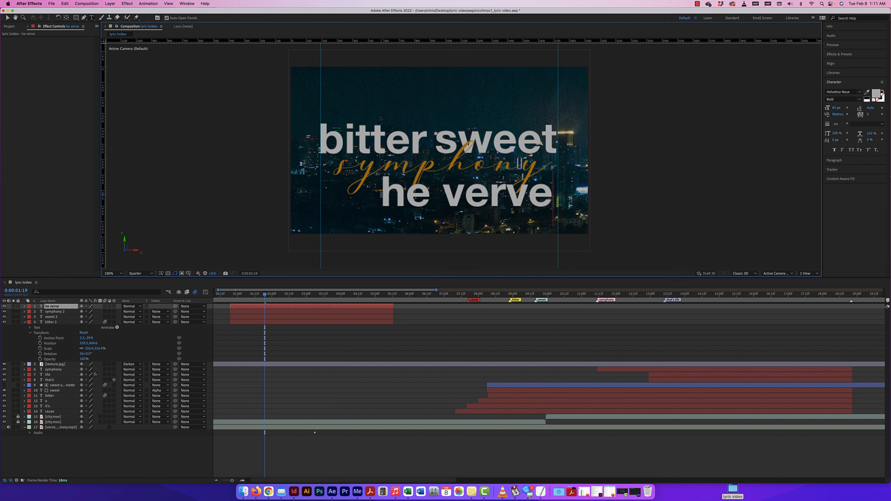
key(Home)
text(t)
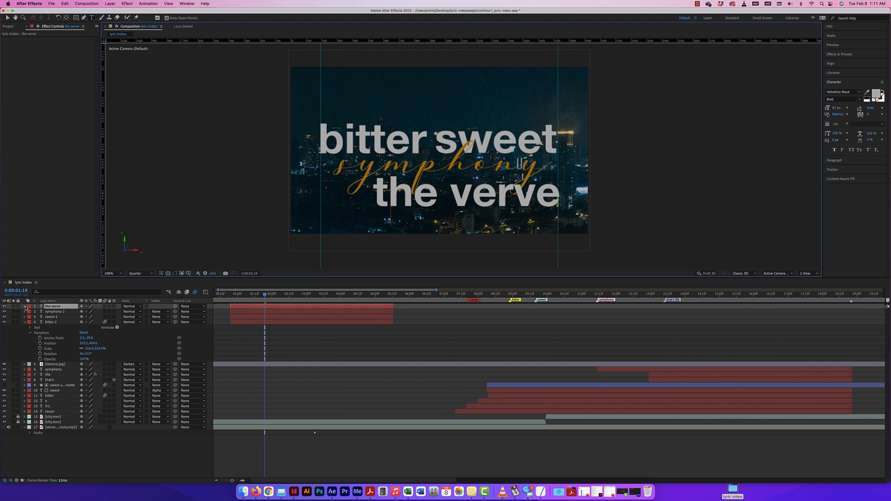
Scale the "the verve" text to 136.4% and position it at 1123.0, 804.4, beneath the word symphony.
click(25, 307)
click(30, 317)
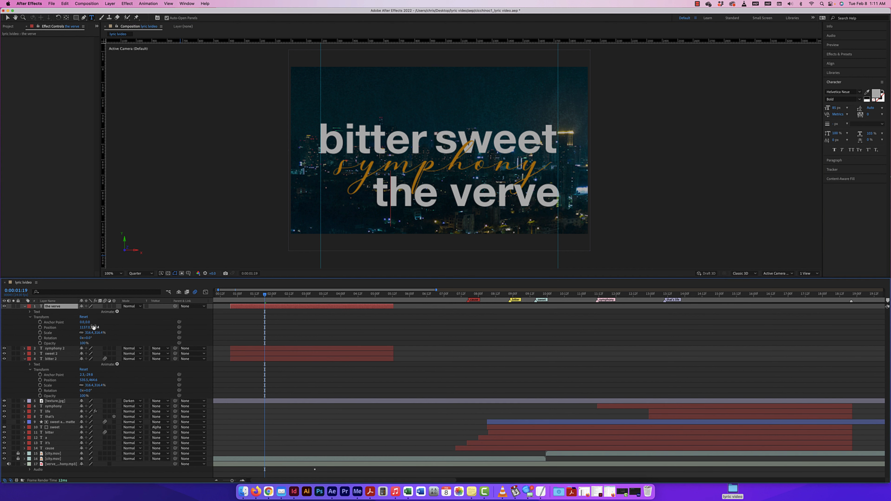
drag(99, 332, 79, 329)
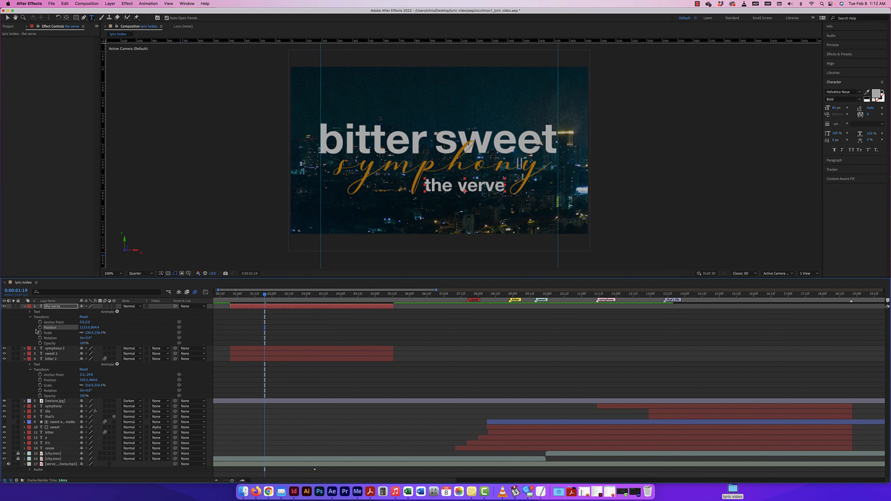
click(125, 329)
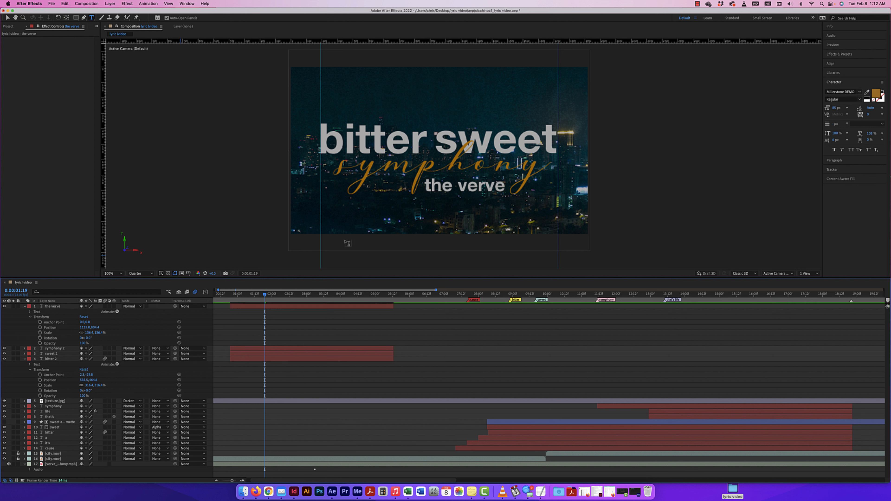
key(period)
click(24, 306)
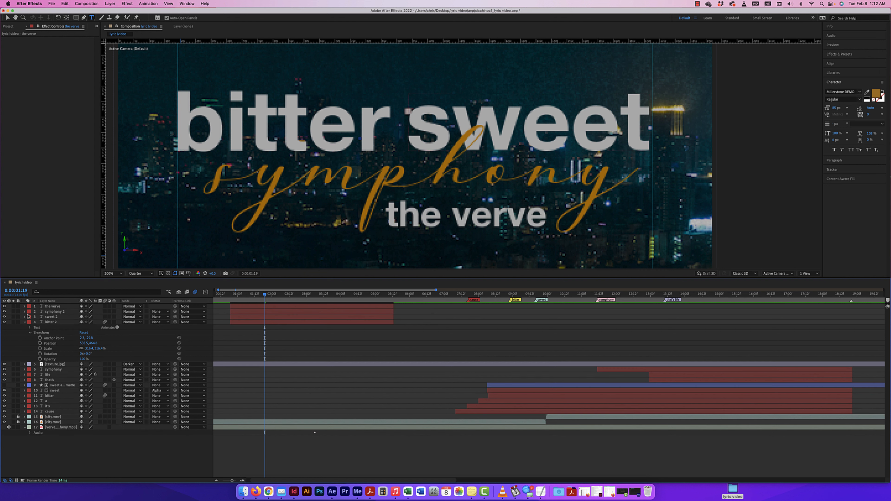
click(24, 322)
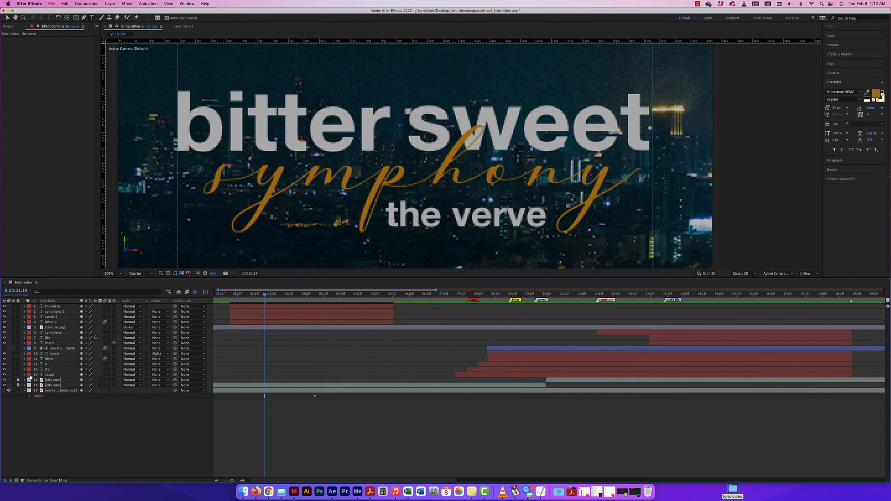
Assign the Red label to all lyric layers from cause up to symphony, including the sweet matte layer.
click(46, 375)
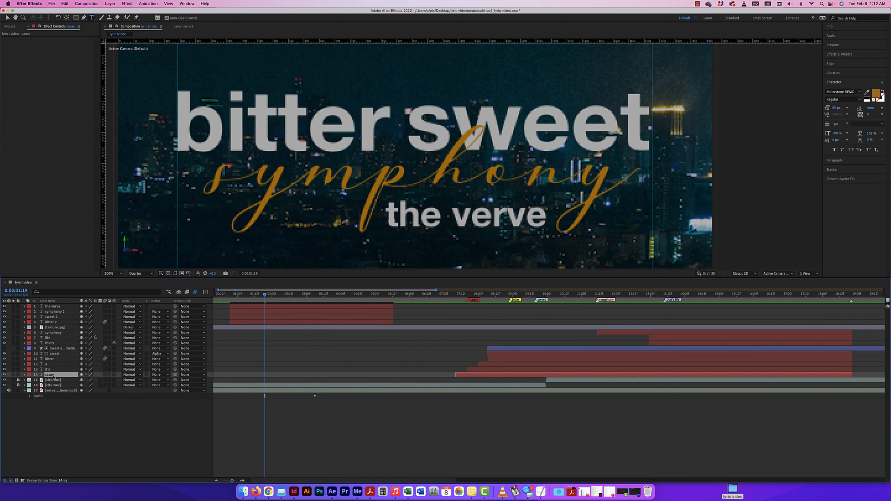
shift+click(54, 332)
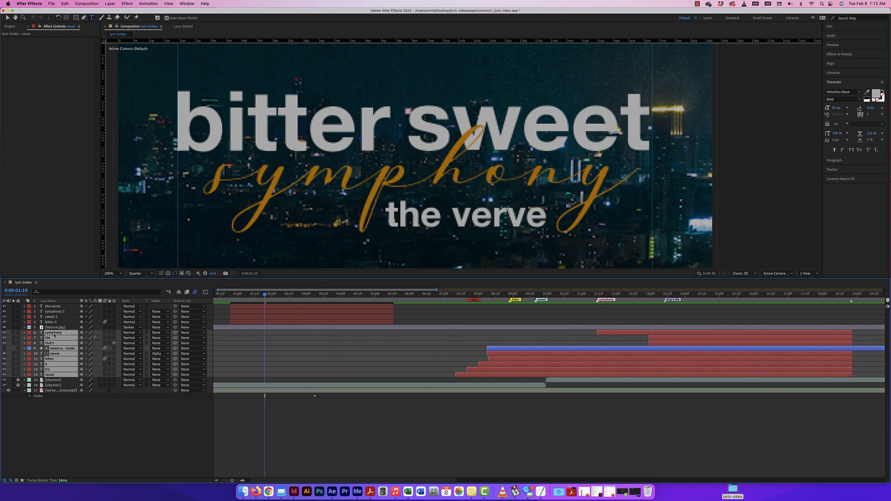
click(30, 339)
click(36, 368)
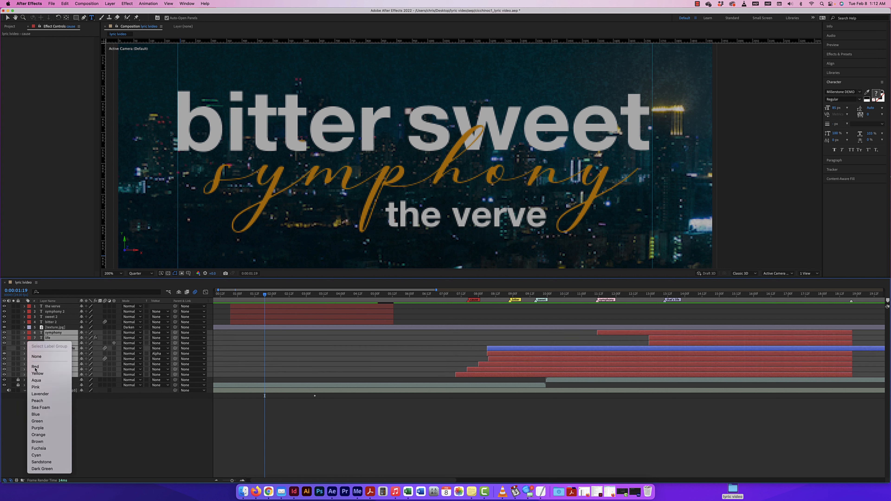
Move the texture.jpg layer to the top of the layer stack, above the title text layers.
click(54, 327)
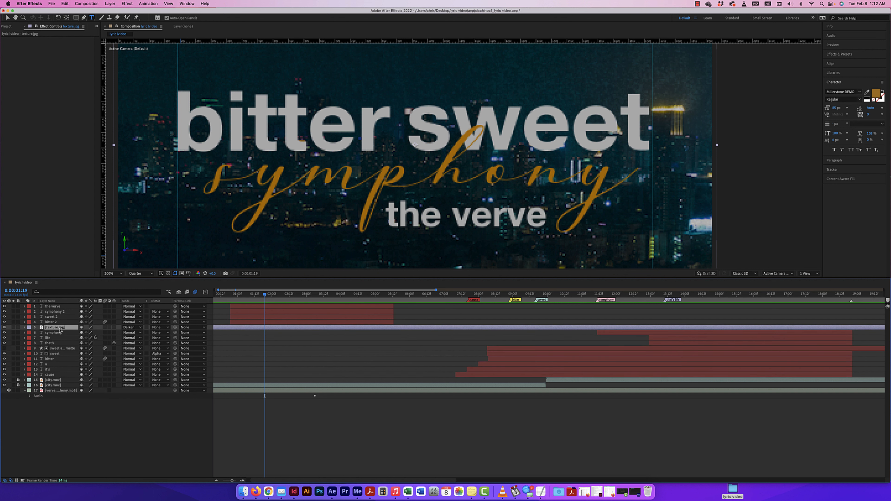
drag(67, 330, 67, 305)
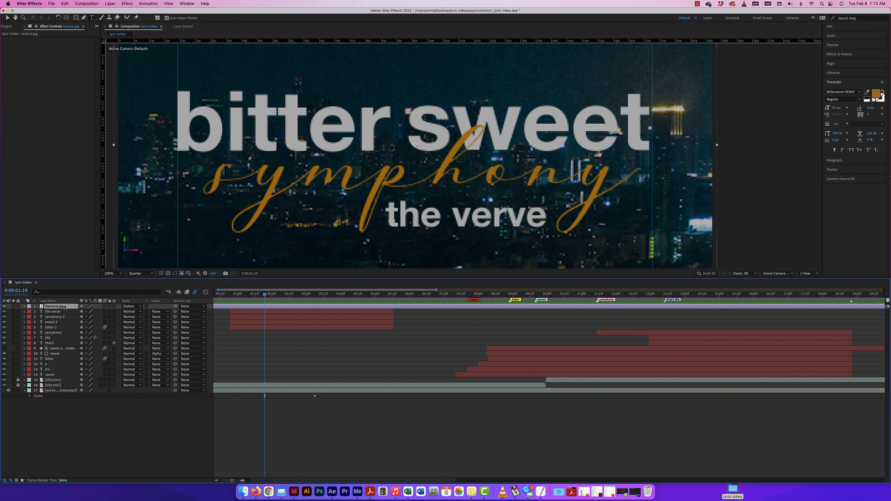
Assign the Yellow label to the four title layers: the verve, symphony 2, sweet 2 and bitter 2.
click(57, 329)
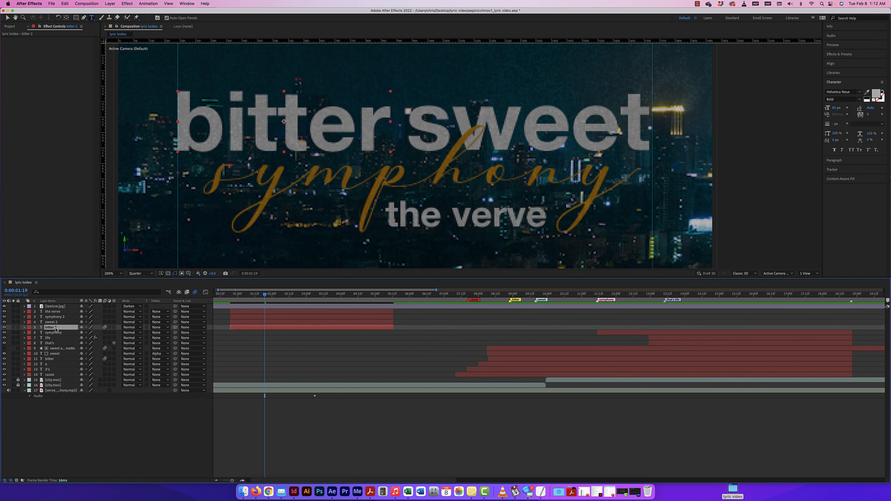
shift+click(58, 313)
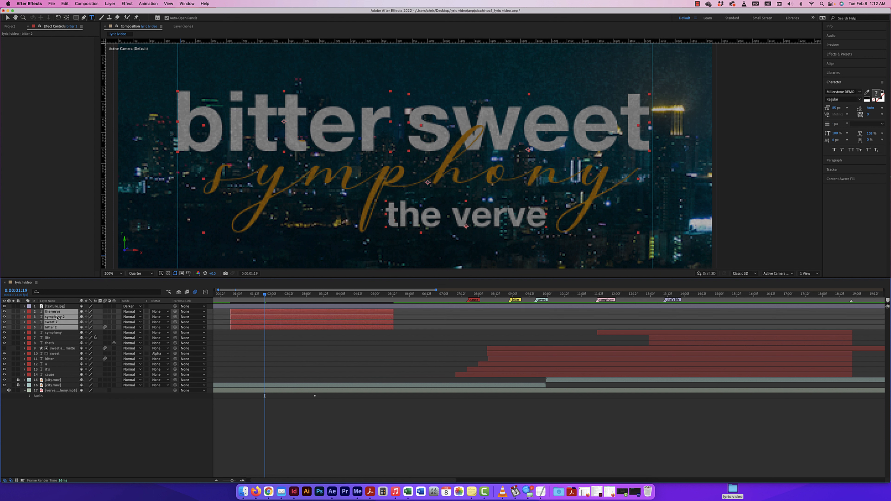
click(29, 316)
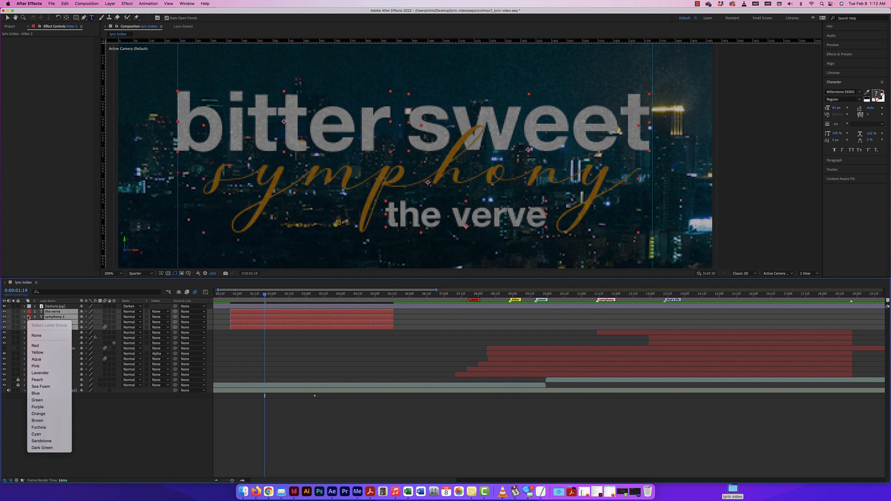
click(41, 353)
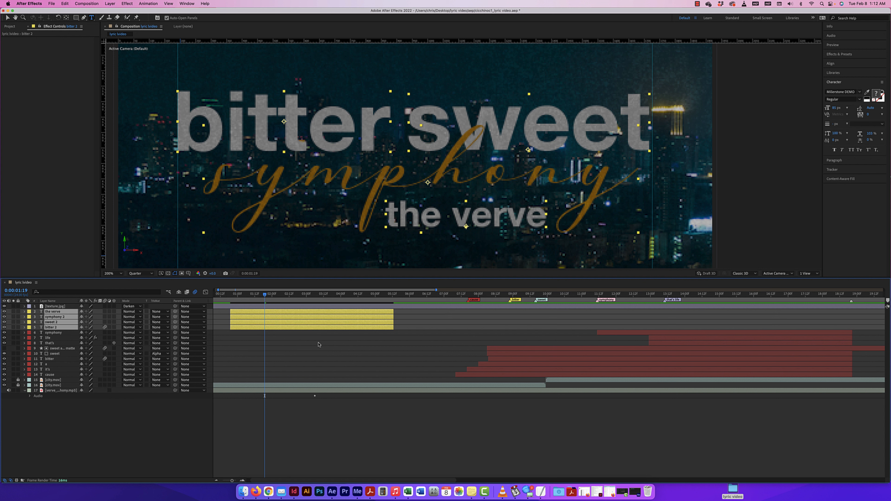
Create a composition-sized black solid directly above the title text layers, with the playhead at 0:00:00:00.
scroll(318, 344, left, 2)
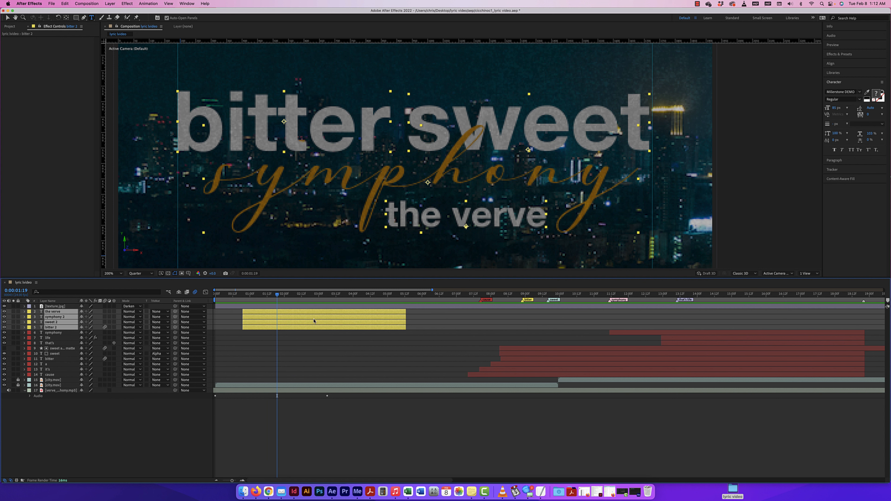
key(comma)
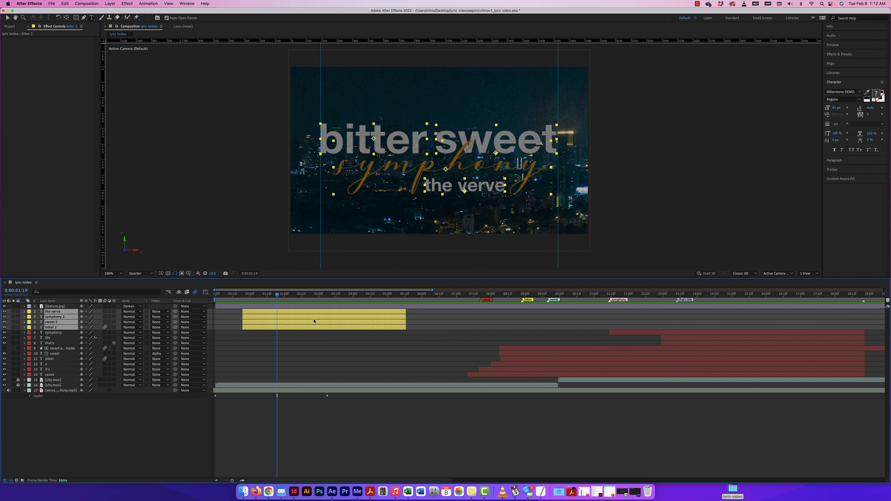
drag(277, 296, 216, 296)
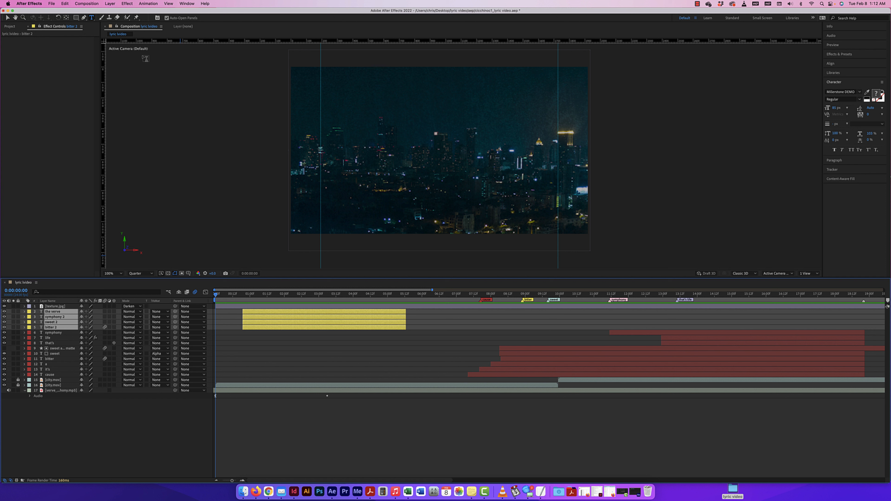
click(111, 4)
mouse_move(119, 13)
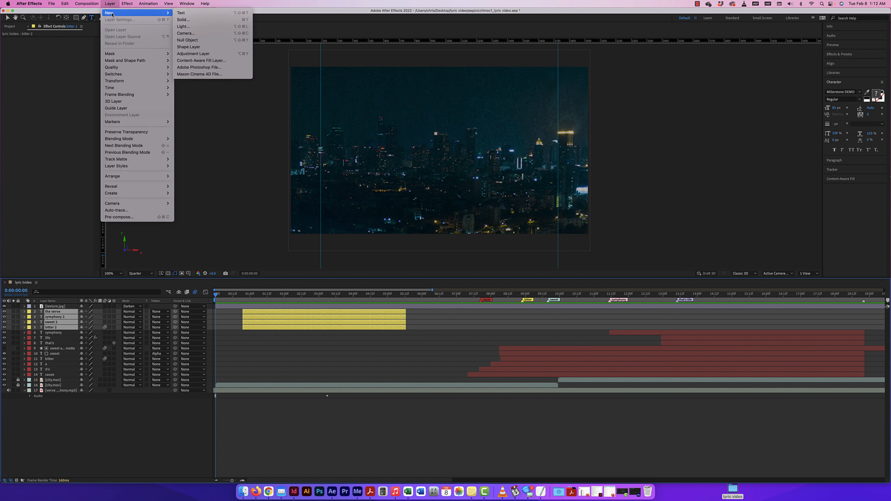
click(194, 20)
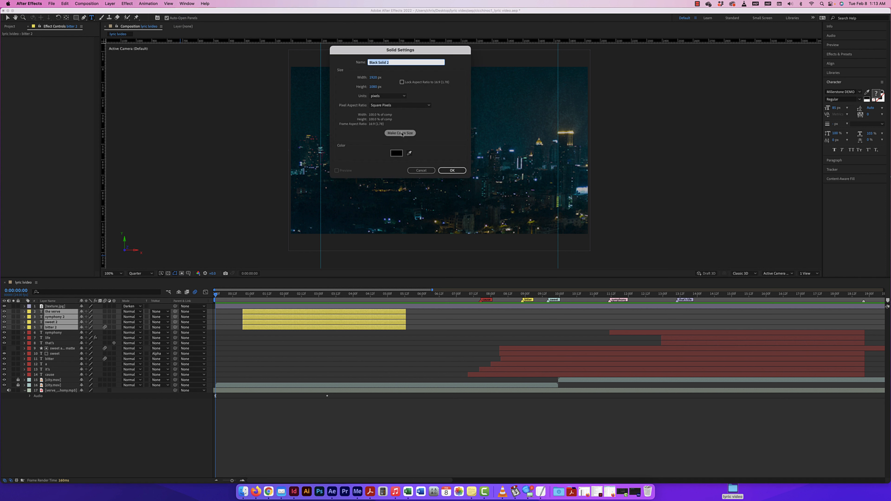
click(443, 171)
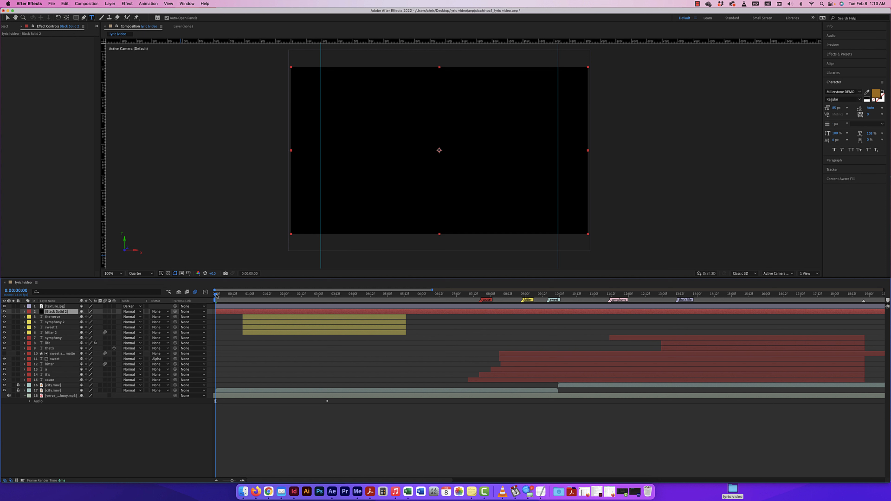
Trim the end of the black solid to just before the one-second mark and reveal its Transform properties.
drag(216, 294, 257, 295)
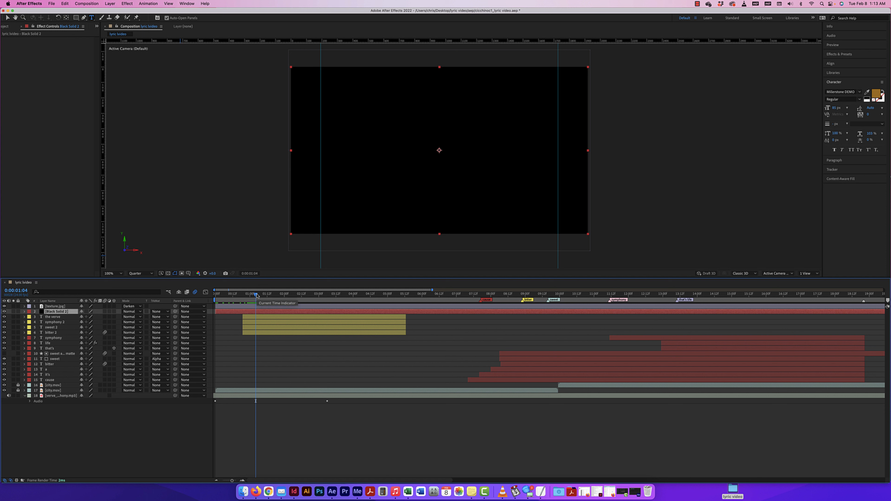
key(alt+])
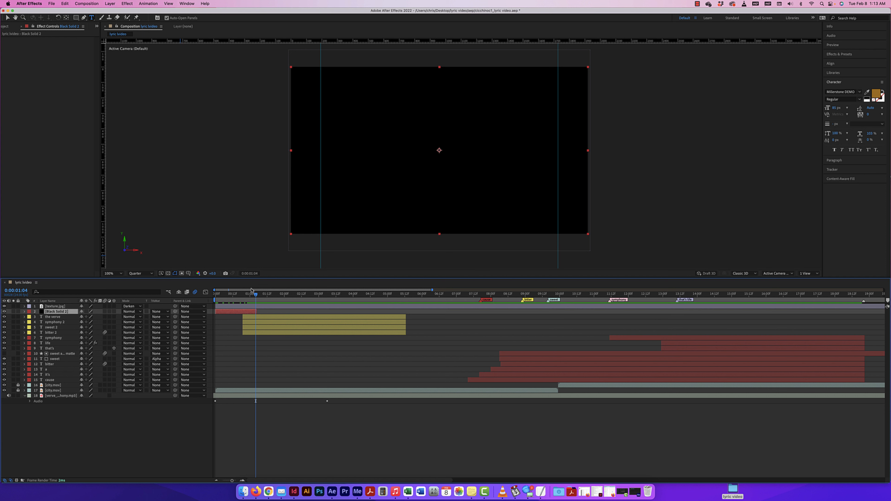
drag(259, 295, 215, 295)
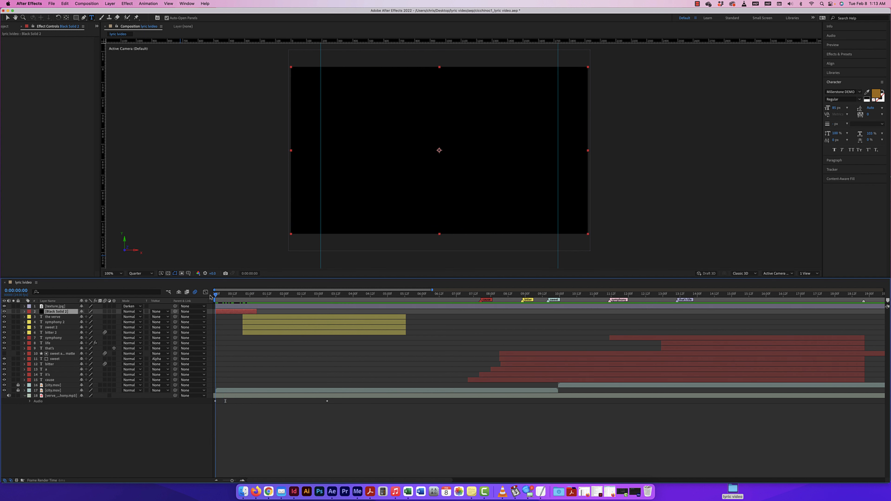
click(24, 312)
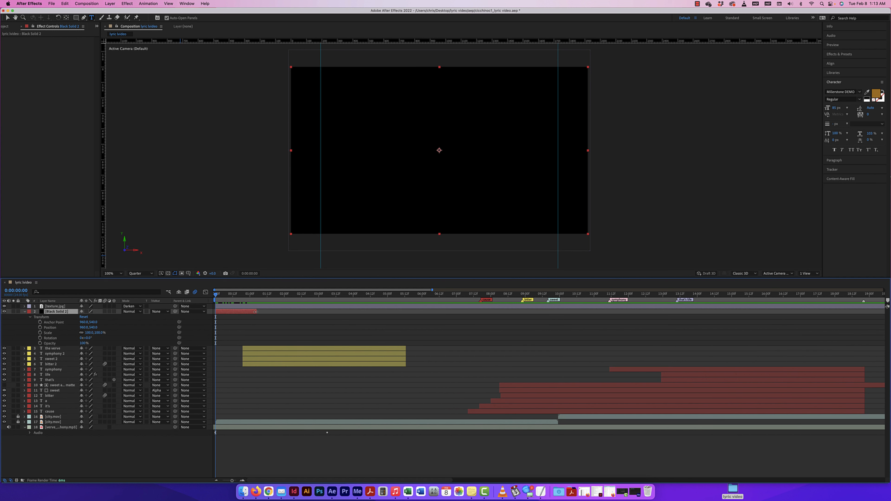
drag(256, 312, 248, 312)
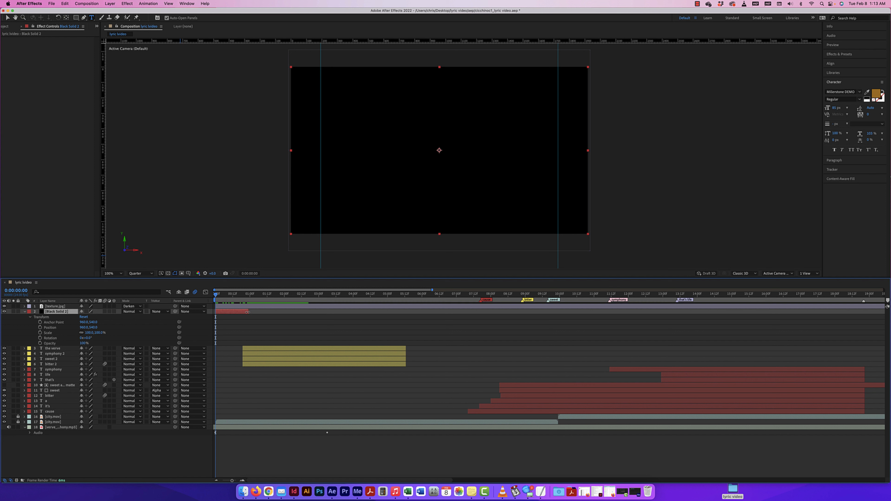
Keyframe the black solid's opacity at 100% on 0:00:00:05 and 0% on 0:00:00:22 for a fade-in.
drag(216, 295, 222, 295)
click(41, 343)
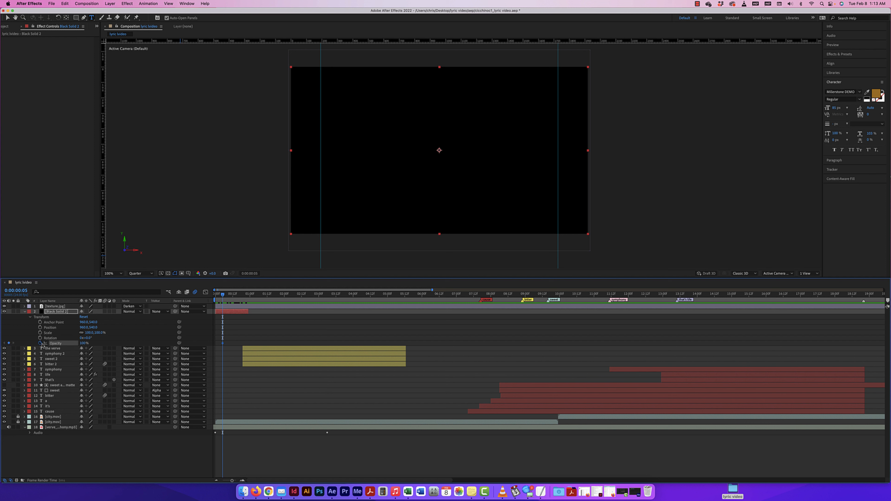
drag(223, 295, 248, 296)
click(83, 344)
text(0)
key(Return)
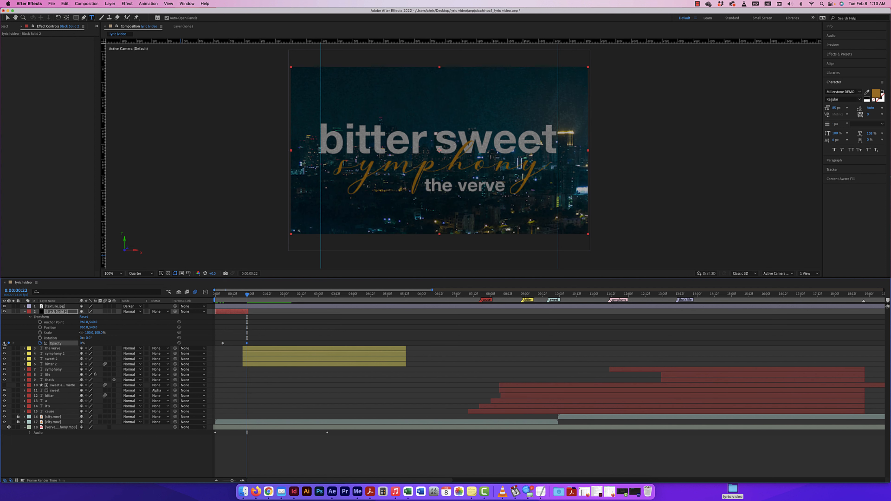
Play back the opening from the first frame to check the timing of the fade from black.
drag(248, 296, 195, 298)
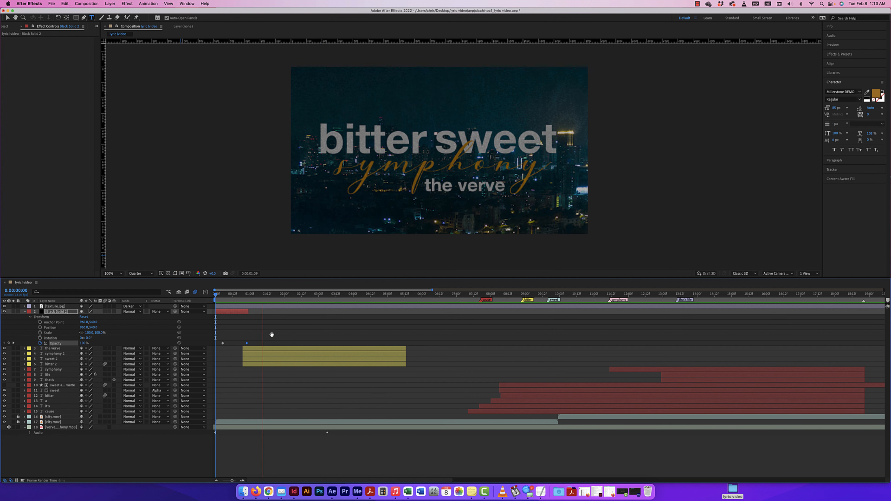
key(space)
drag(269, 296, 195, 297)
key(space)
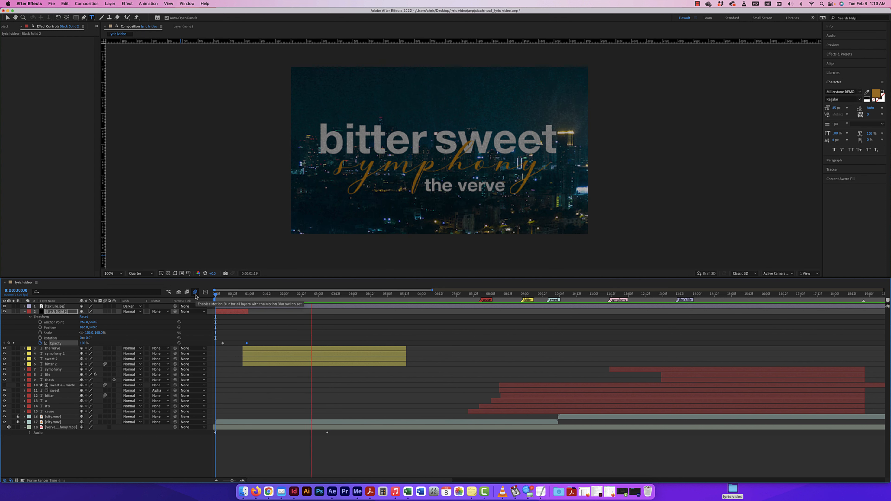
key(space)
key(Home)
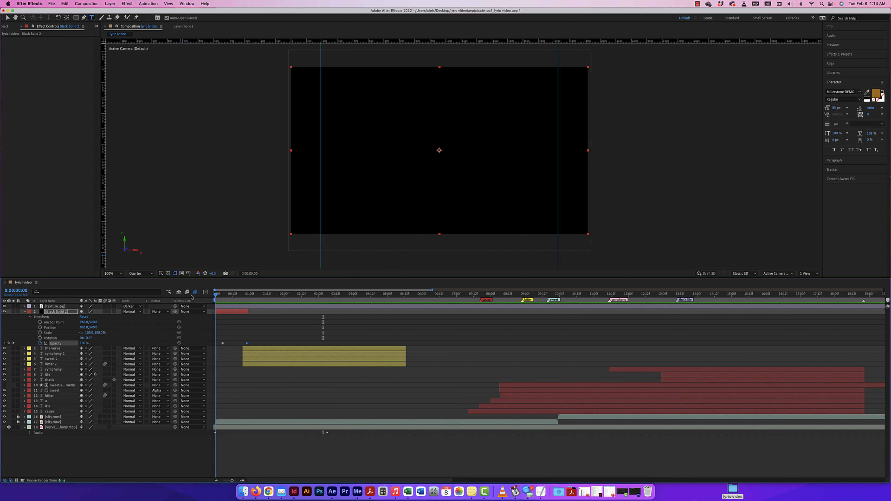
key(space)
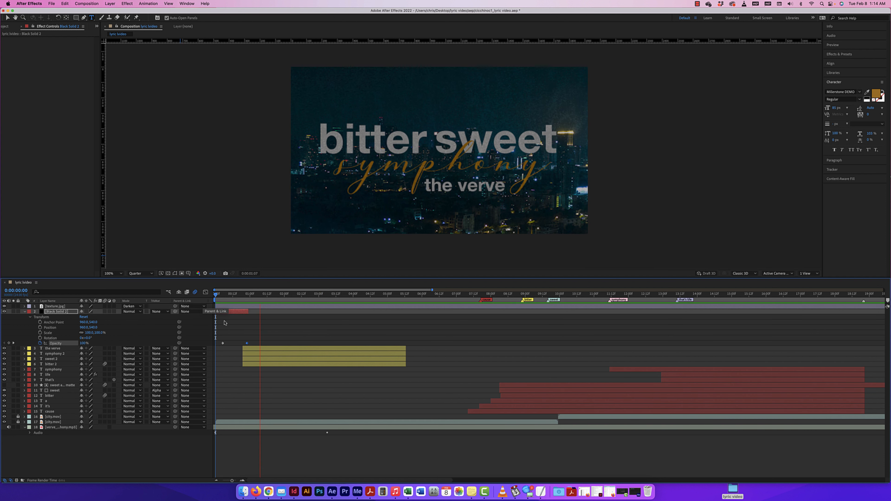
key(space)
Try a slower fade by moving the 0% opacity keyframe to just before two seconds, and preview it.
drag(247, 343, 283, 344)
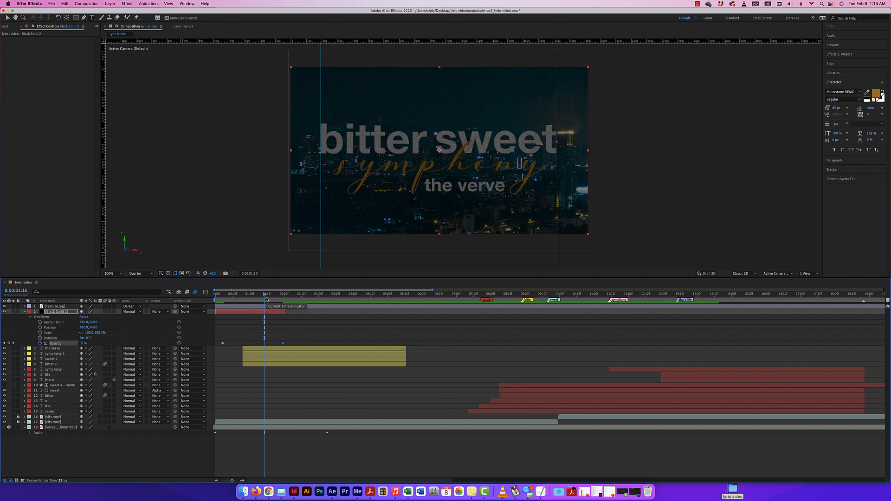
key(Home)
key(space)
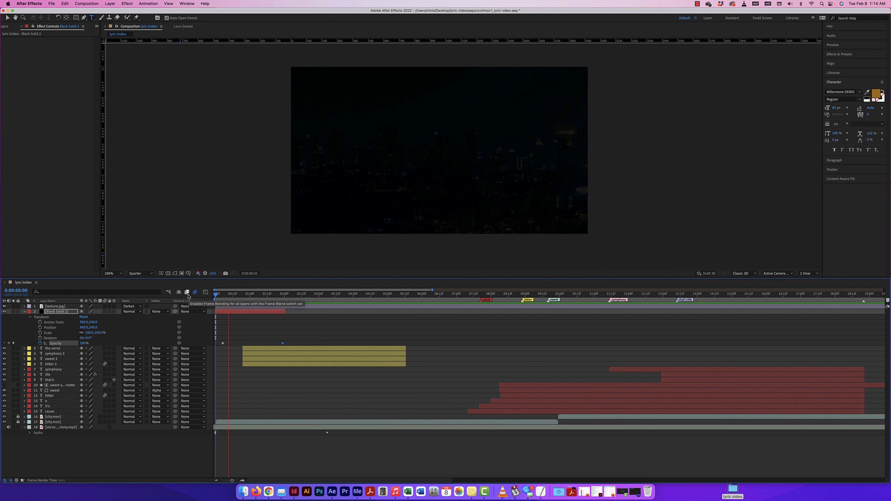
key(space)
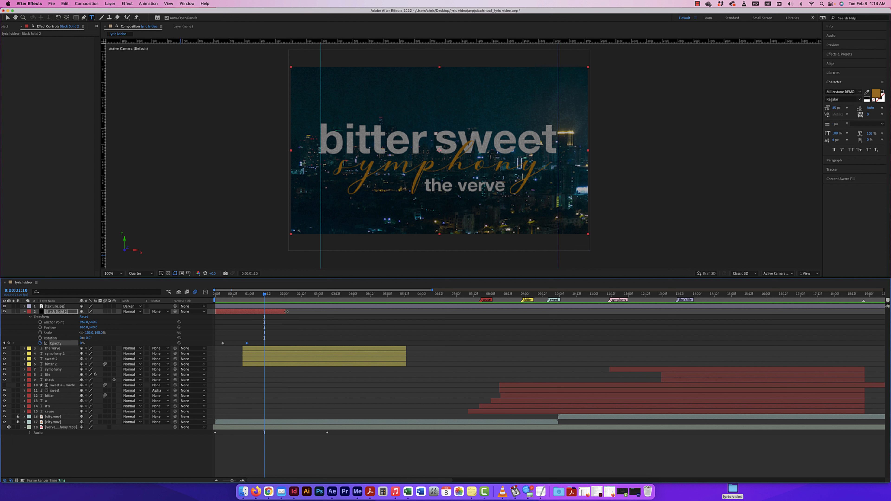
drag(286, 311, 248, 312)
Collapse the black solid's properties and rename the layer "fade in".
click(252, 349)
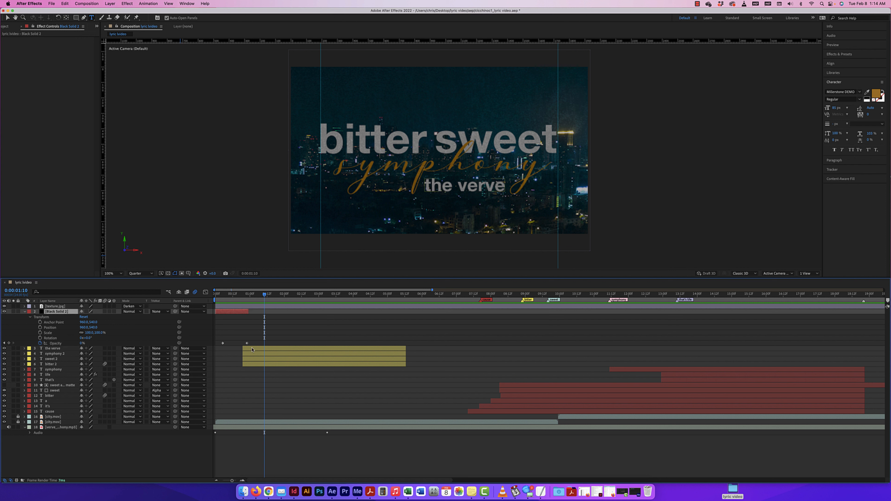
click(395, 337)
scroll(690, 355, right, 5)
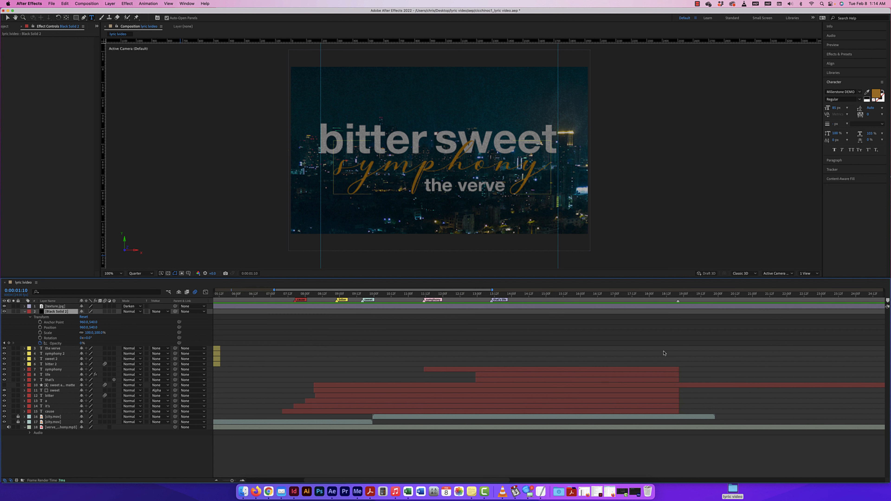
click(24, 312)
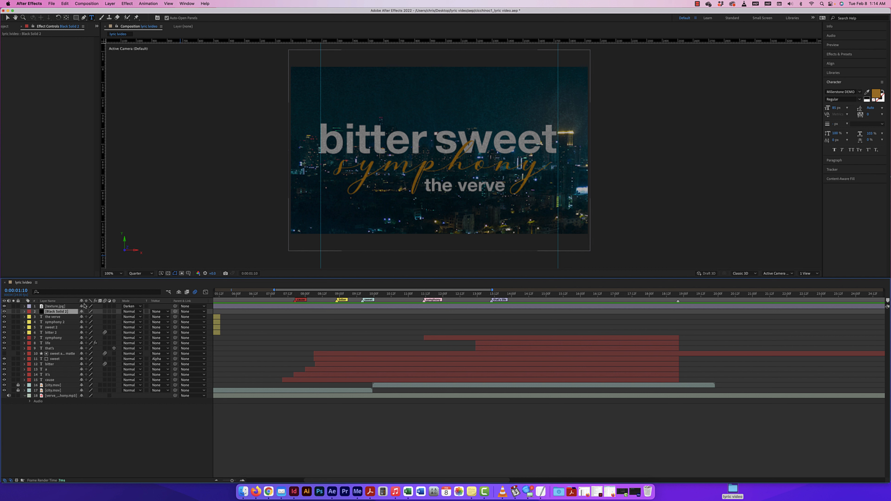
key(Return)
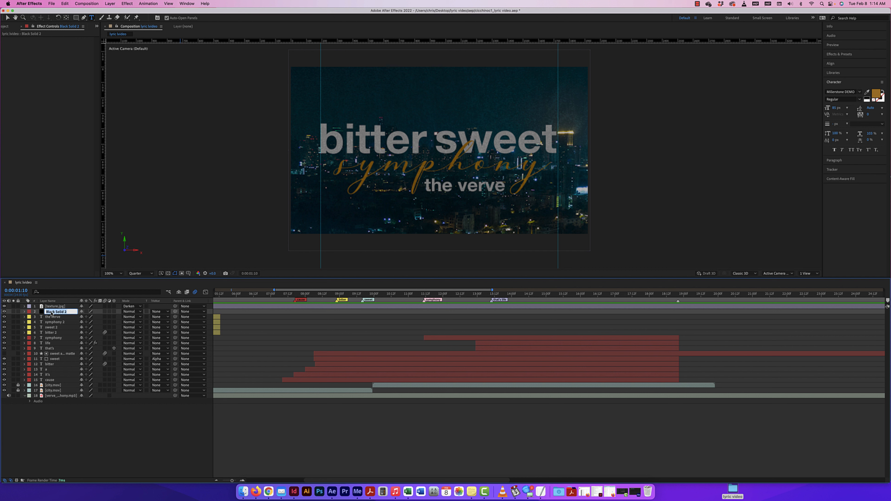
text(b)
key(Return)
Create a second composition-sized black solid directly above the "fade in" layer.
click(108, 4)
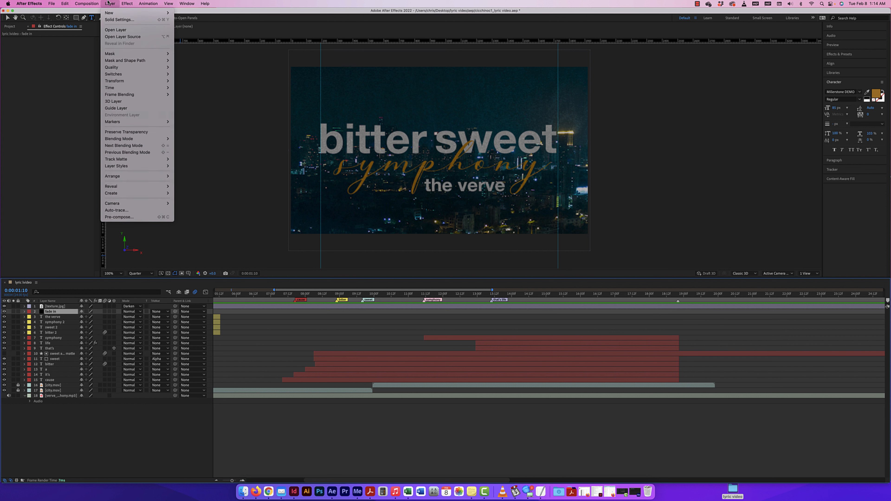
mouse_move(165, 12)
click(191, 20)
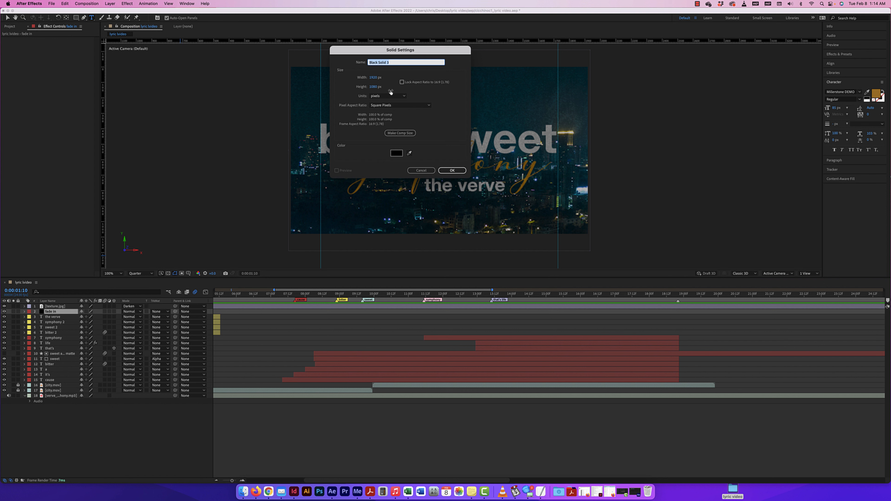
click(453, 171)
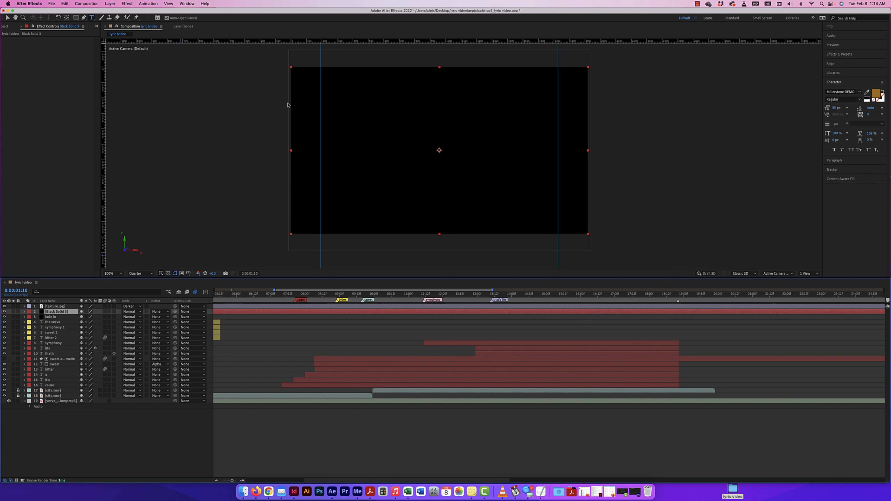
Change the colour of the new solid from black to a very dark red in its solid settings.
click(109, 3)
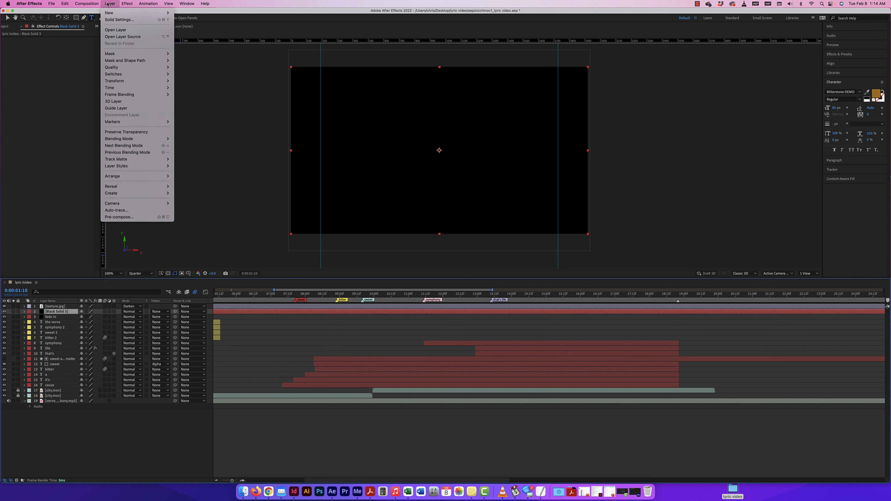
click(111, 20)
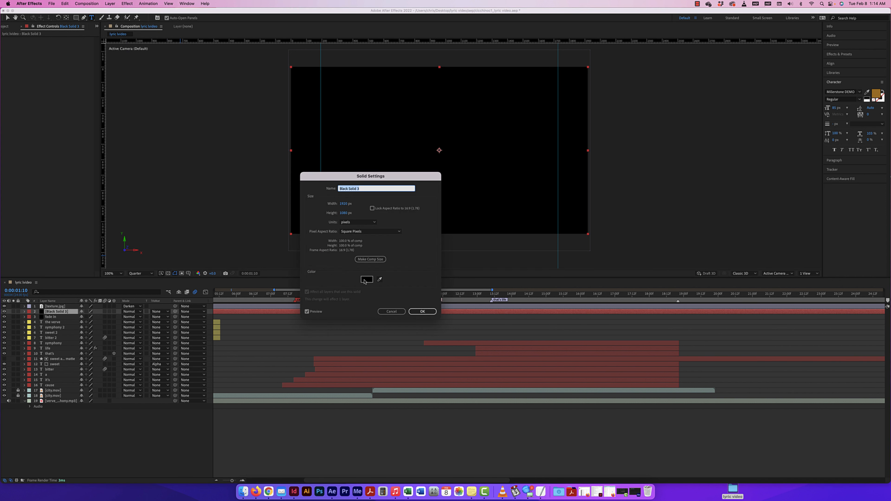
click(367, 279)
mouse_move(595, 246)
mouse_down()
mouse_move(589, 289)
mouse_move(600, 296)
mouse_up()
click(661, 230)
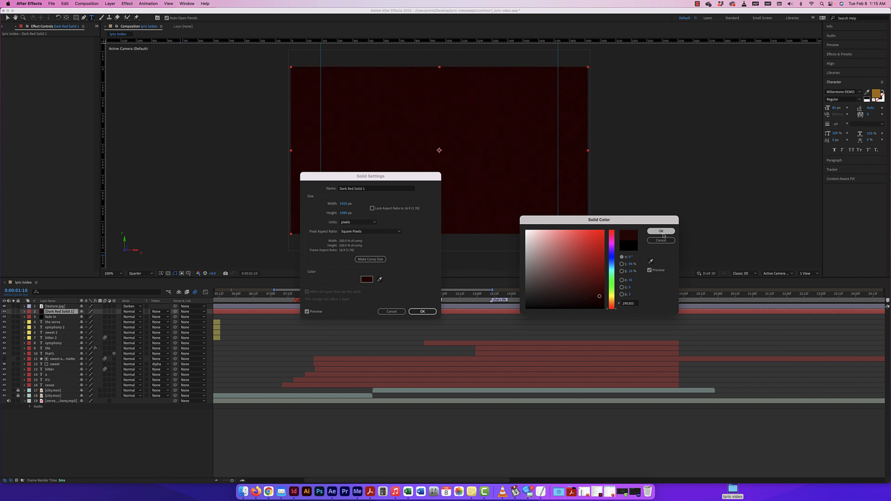
click(431, 312)
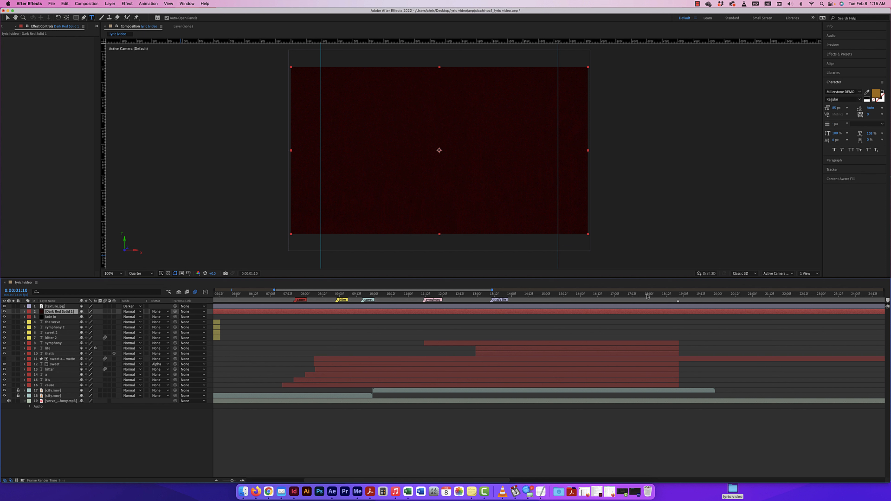
Trim the dark red solid to run from 0:00:18:03 to 0:00:19:07, around the end of the lyric layers.
mouse_move(642, 295)
mouse_down()
mouse_move(668, 295)
mouse_move(654, 296)
mouse_up()
key(alt+bracketleft)
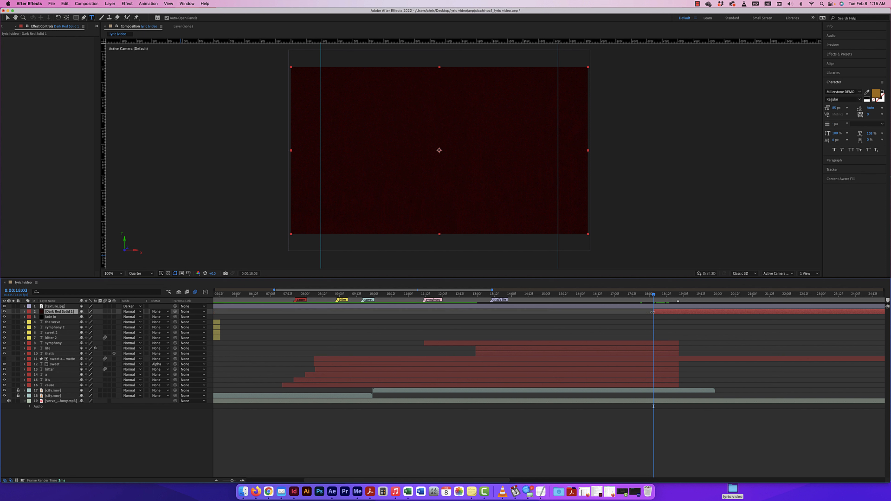
drag(653, 295, 694, 296)
key(alt+bracketright)
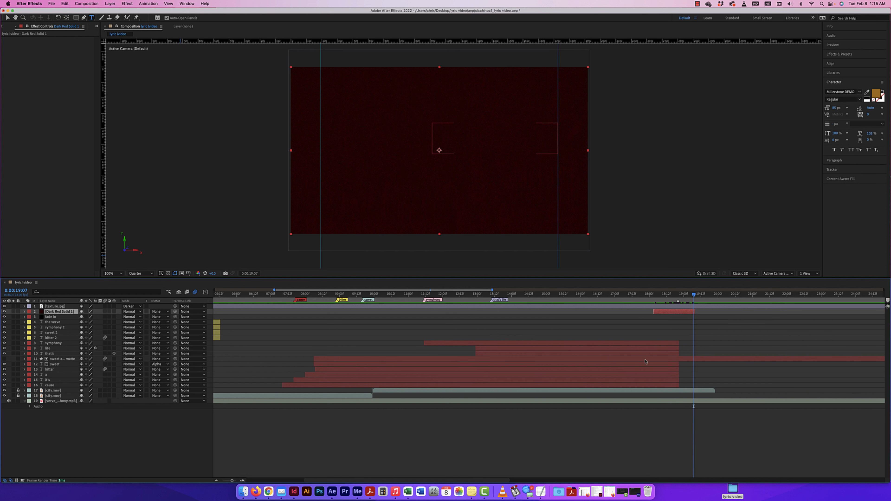
Rename the dark red solid layer "wipe".
key(Return)
text(wipe)
key(Return)
Set the current time to 0:00:18:10 and locate the Linear Wipe animation preset among the "wipe" effects.
drag(694, 295, 664, 296)
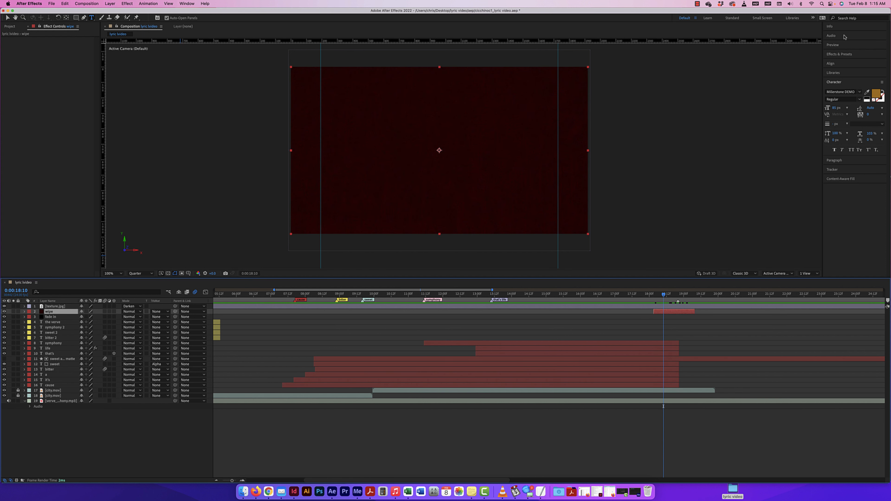
click(839, 55)
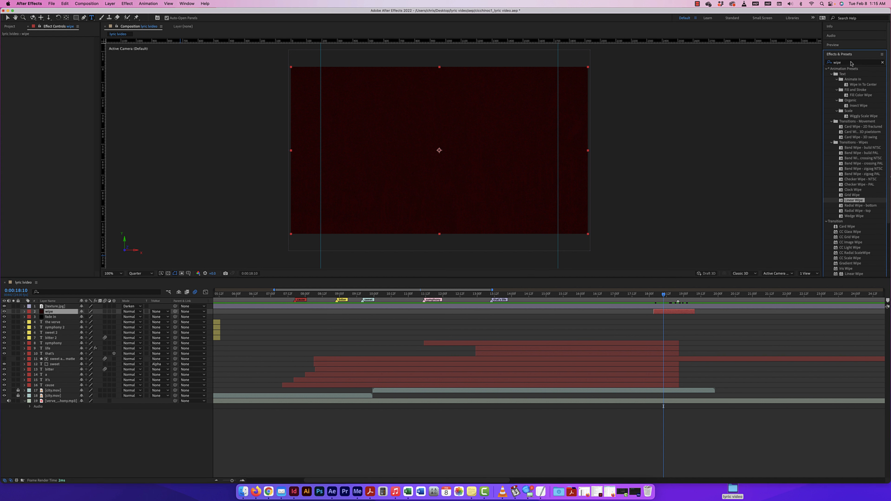
click(841, 62)
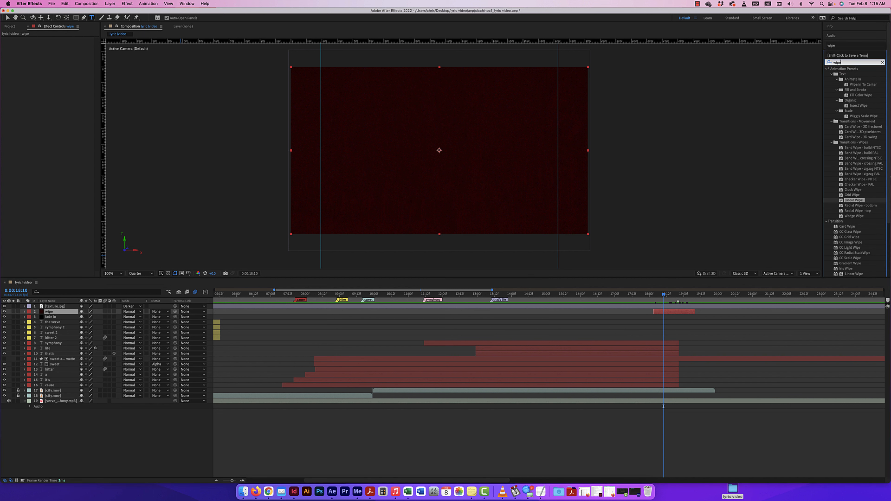
click(853, 200)
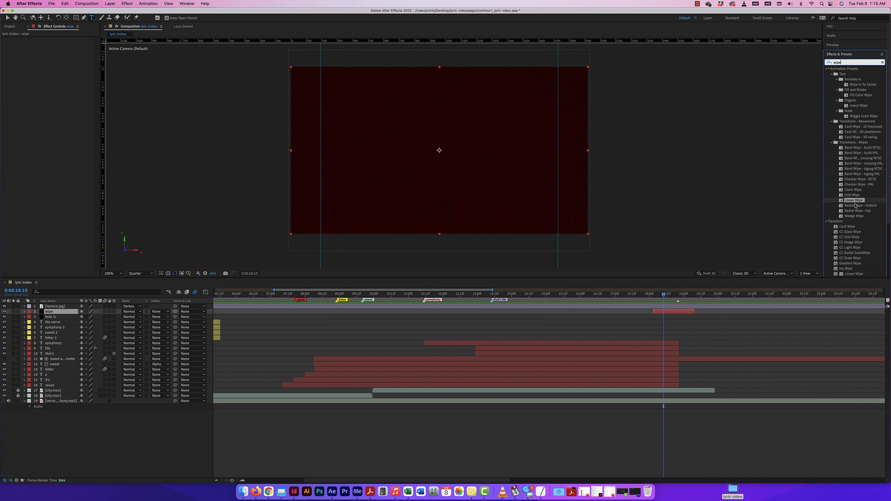
drag(854, 201, 64, 307)
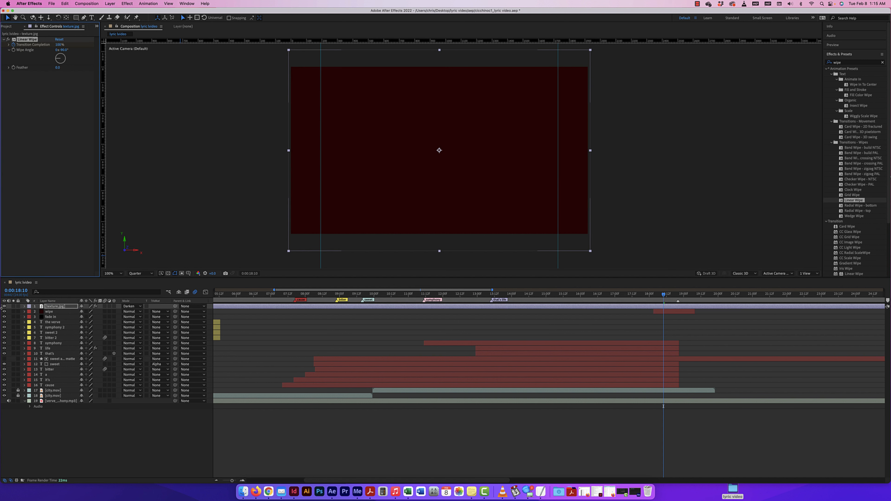
click(24, 307)
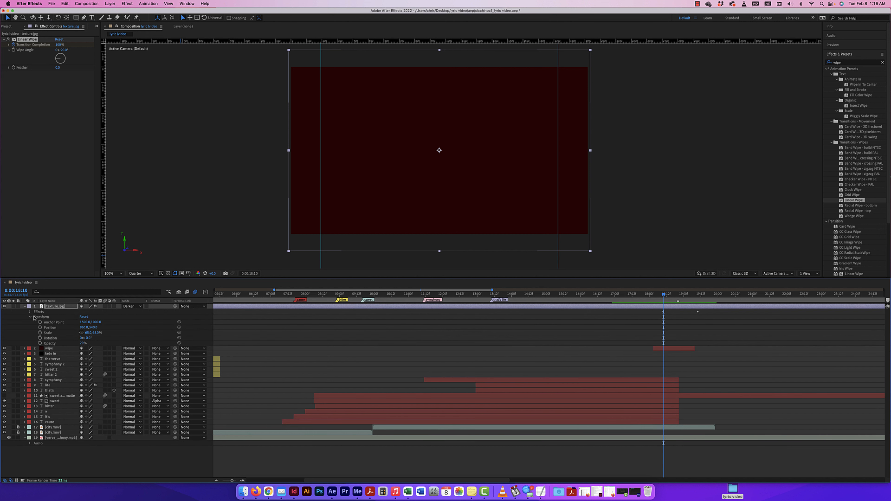
key(Delete)
click(25, 306)
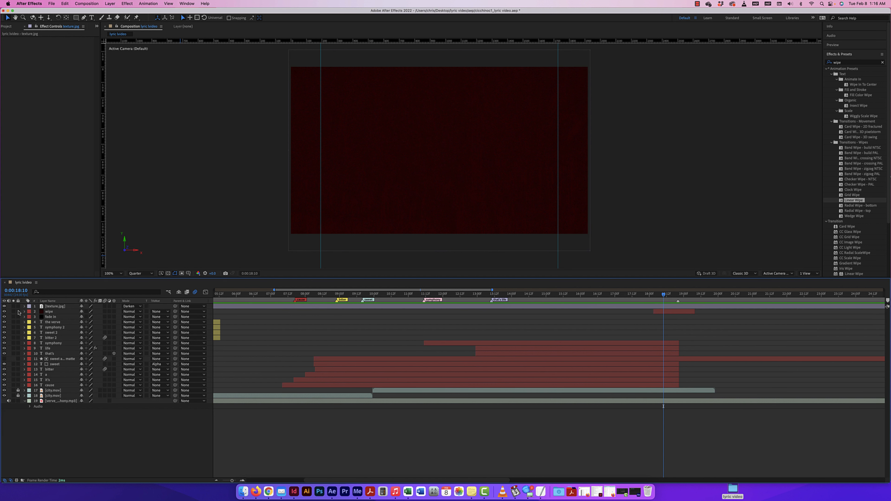
Apply the Linear Wipe preset to the "wipe" layer and expand its Linear Wipe properties in the timeline.
drag(853, 199, 39, 314)
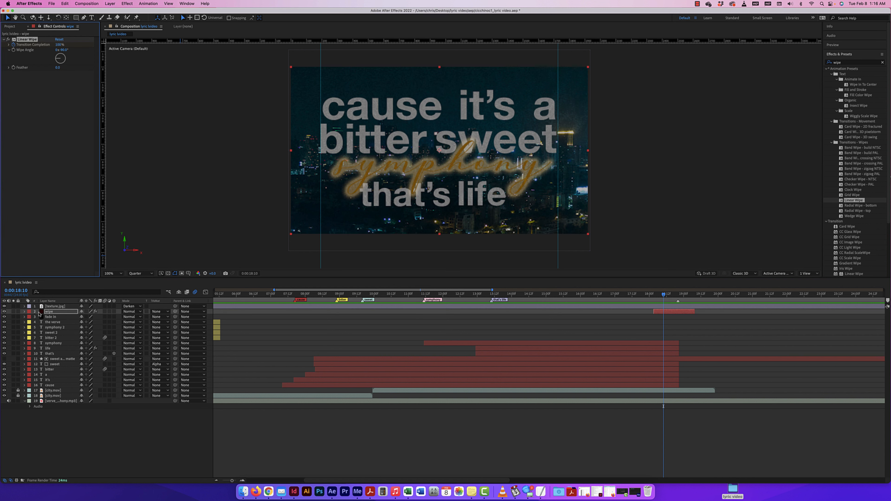
click(24, 312)
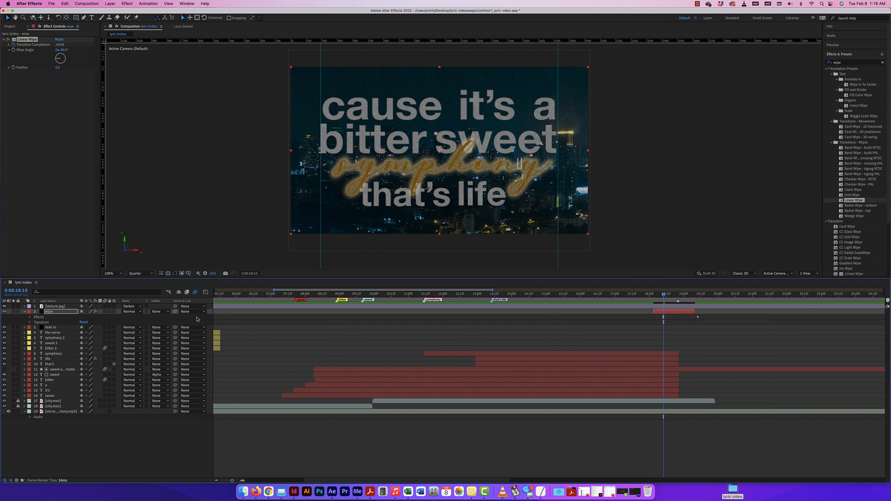
click(30, 317)
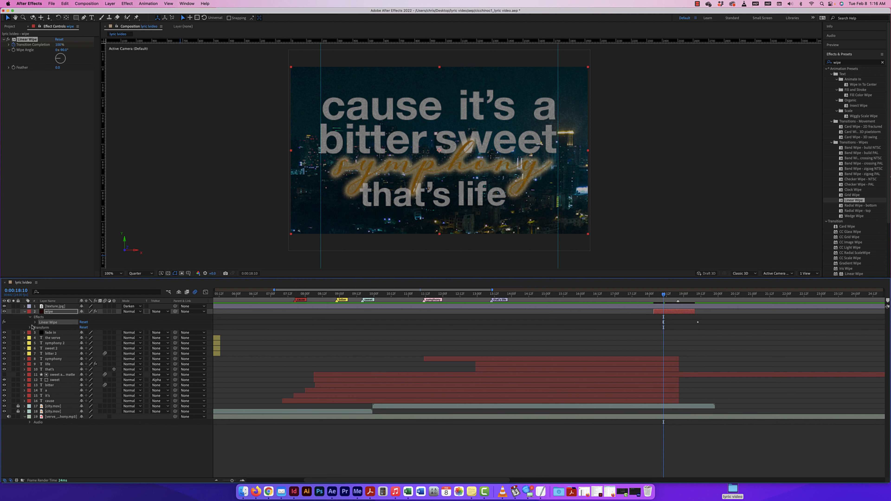
click(35, 322)
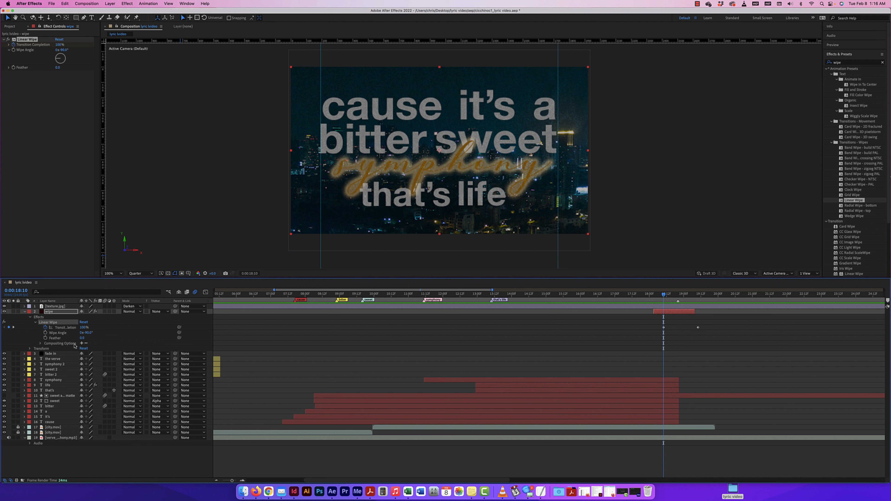
Extend the end of the "wipe" layer to its last Transition Completion keyframe and play the transition from 0:00:17:02.
drag(664, 295, 693, 298)
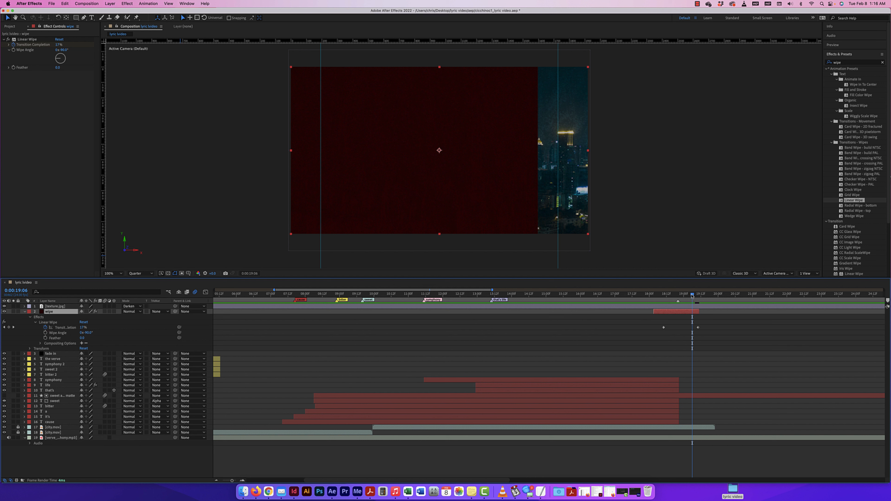
drag(693, 296, 619, 295)
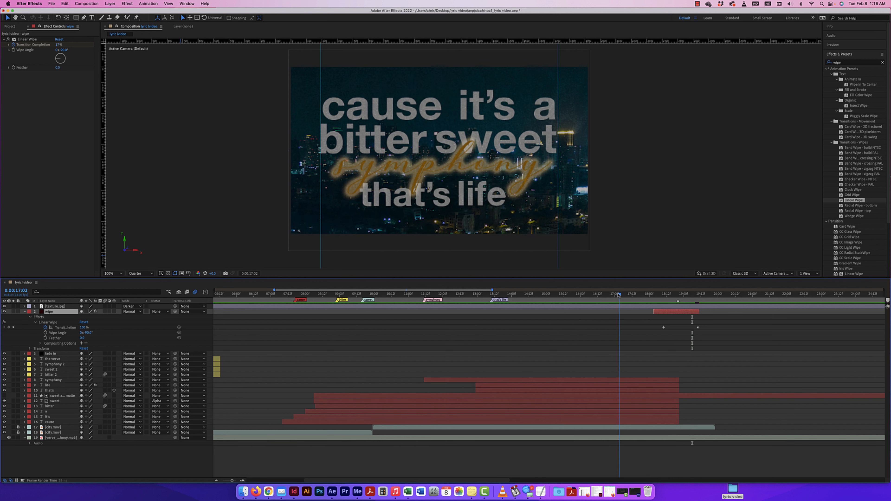
key(space)
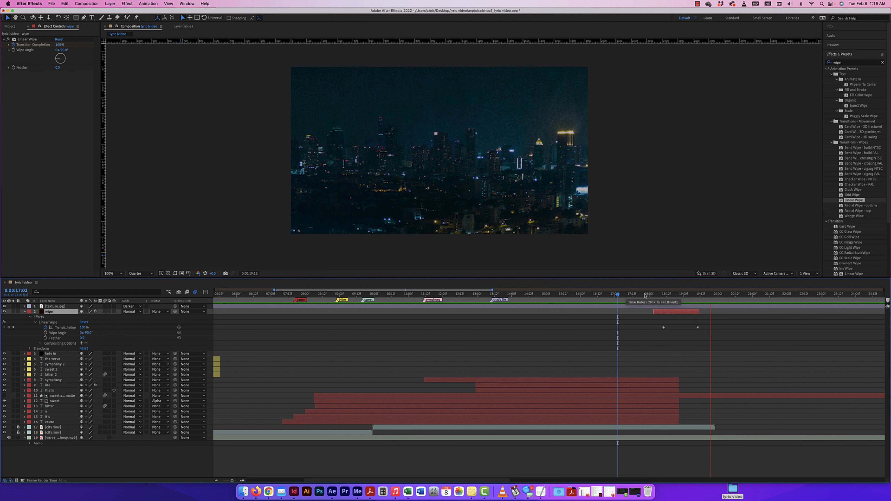
key(space)
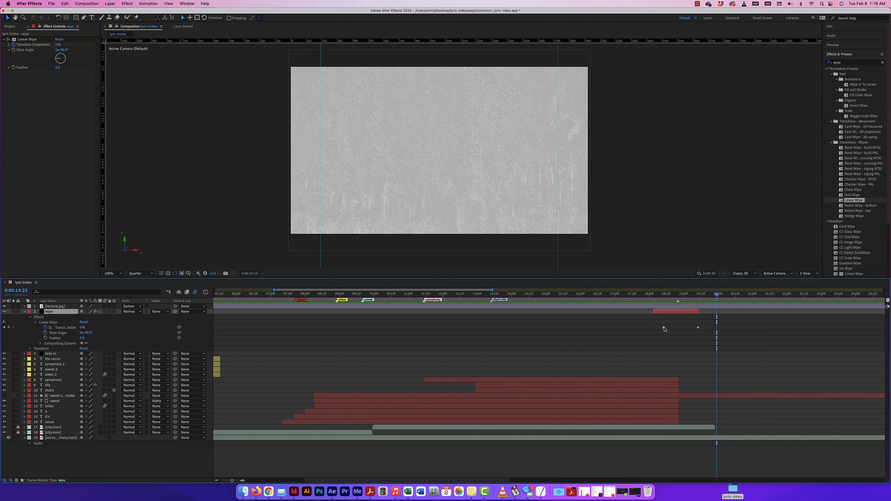
Move the two Transition Completion keyframes of the "wipe" layer closer together, the first slightly later and the 0% one before 0:00:19:06.
drag(706, 295, 651, 295)
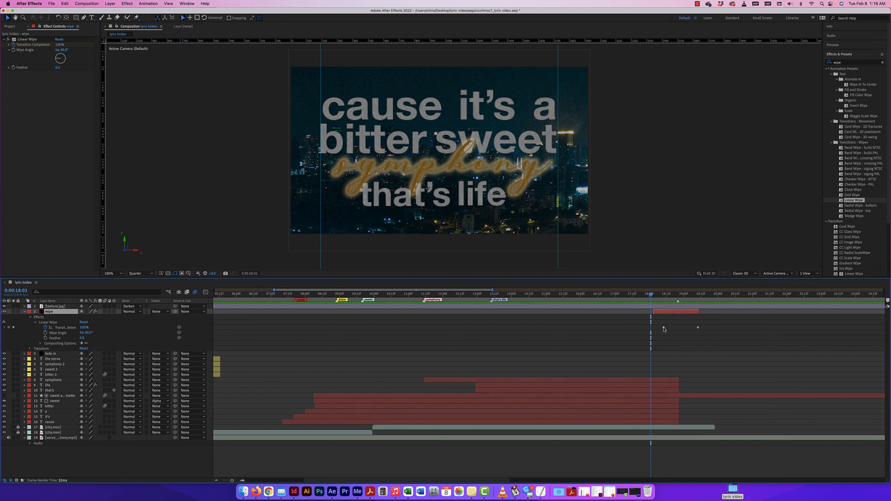
drag(664, 328, 670, 328)
drag(651, 296, 693, 297)
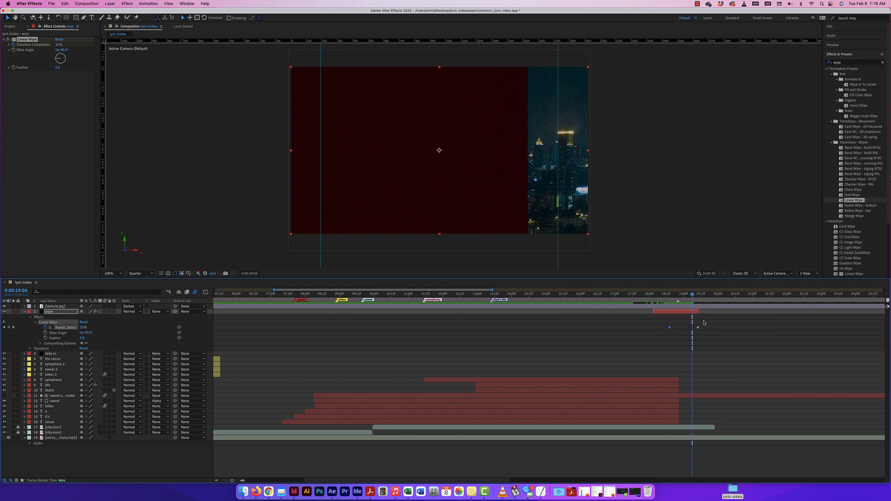
drag(699, 327, 684, 329)
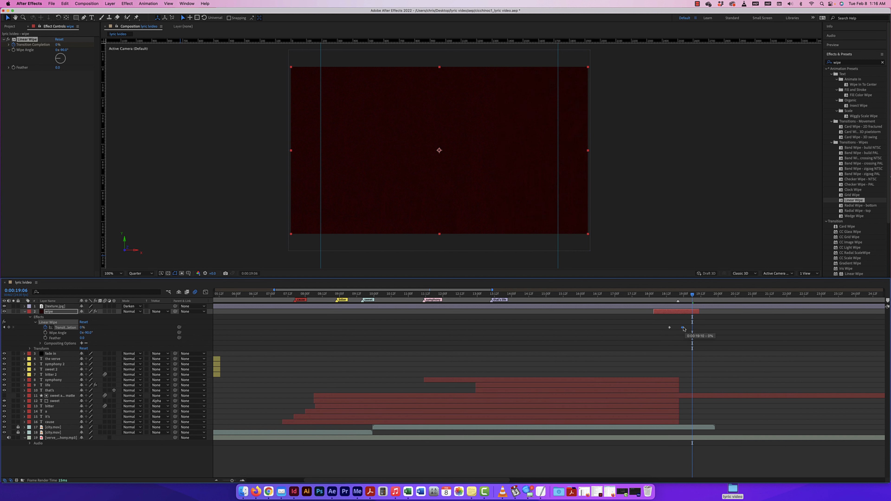
Copy the first 100% Transition Completion keyframe to 0:00:19:06 and play the wipe from 0:00:18:03.
click(671, 329)
click(669, 329)
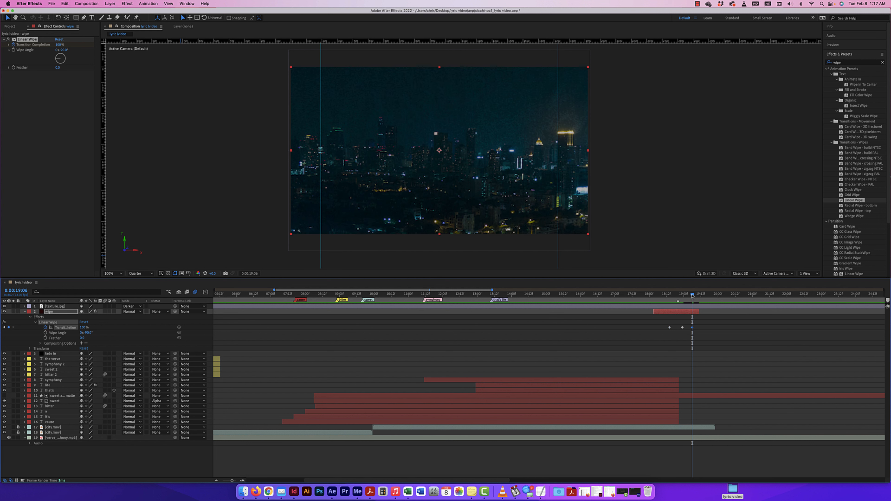
drag(692, 295, 654, 296)
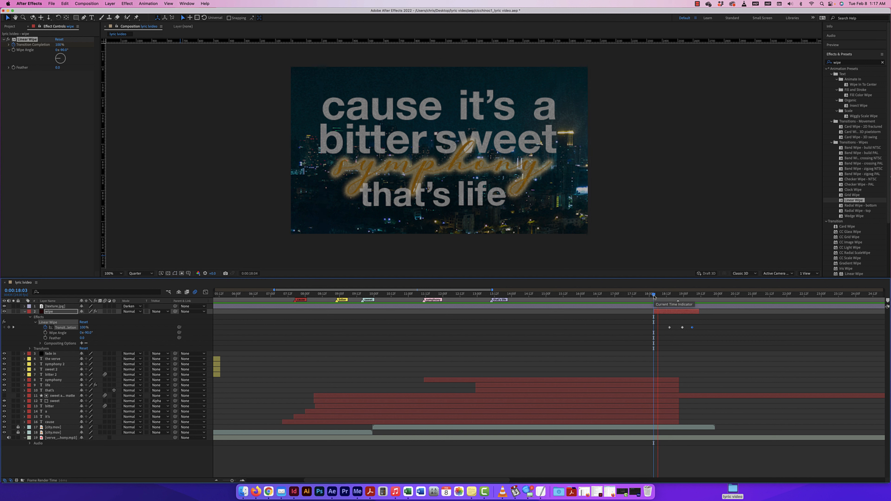
key(space)
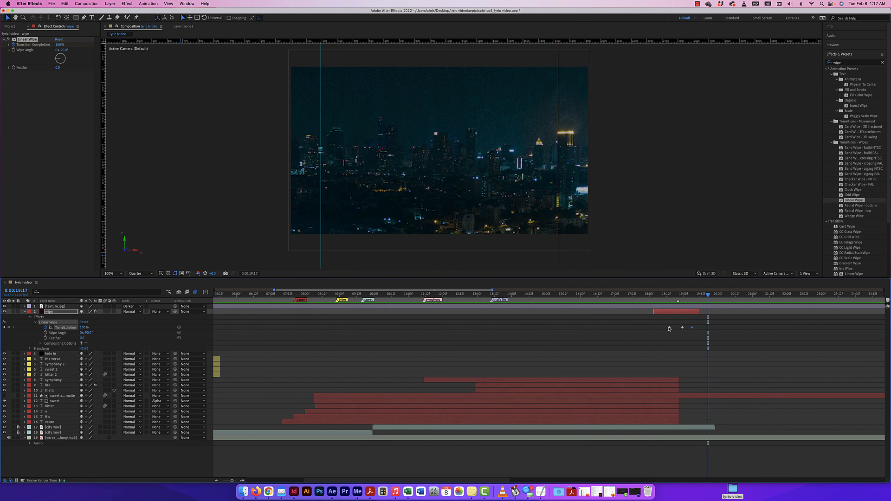
Spread the three Transition Completion keyframes across the "wipe" layer, with the 0% keyframe at 0:00:18:20 where the lyrics end, and preview the result.
click(660, 328)
mouse_move(683, 328)
mouse_down()
mouse_move(674, 329)
mouse_move(697, 328)
mouse_move(678, 329)
mouse_up()
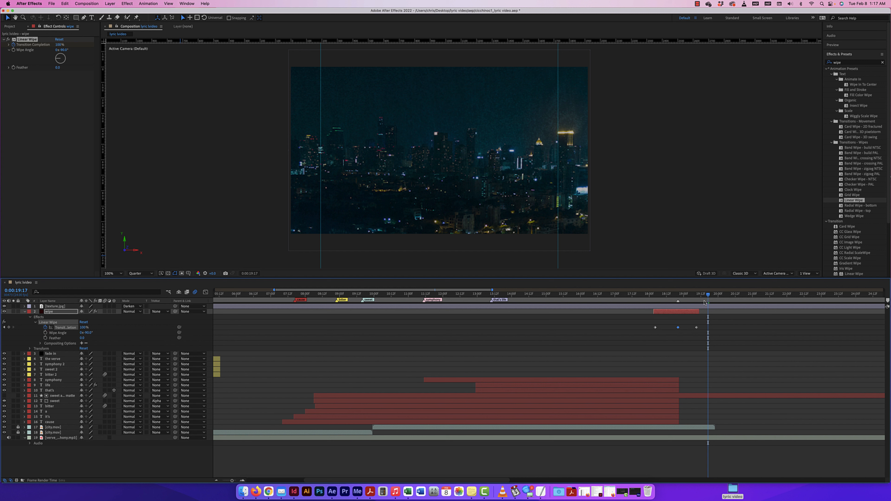
drag(708, 295, 661, 297)
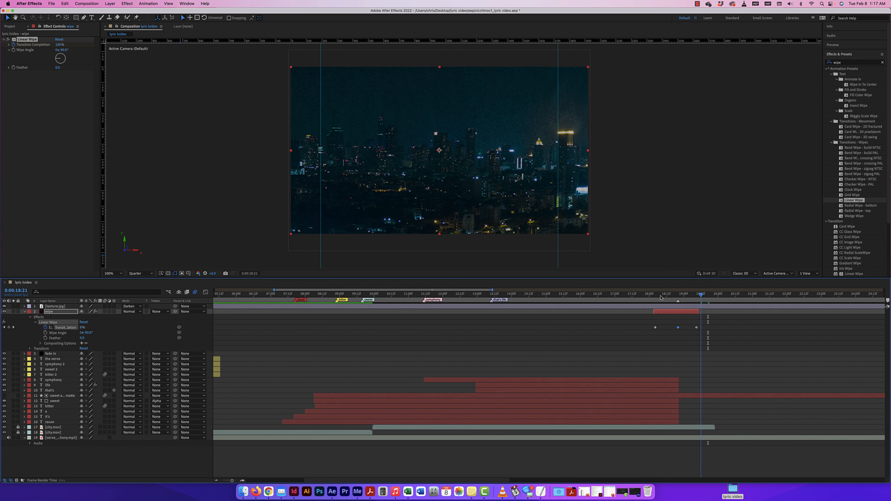
click(649, 298)
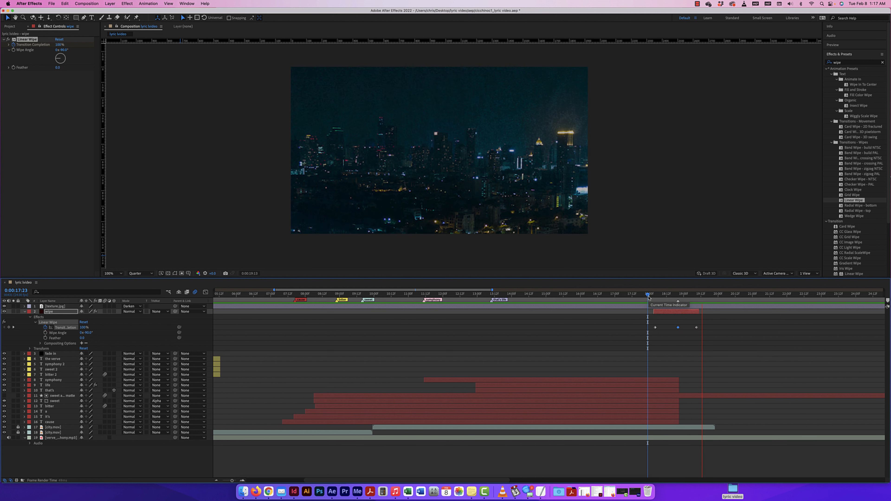
key(space)
Apply Easy Ease to all three Transition Completion keyframes and play the wipe from 0:00:17:23.
drag(703, 325, 647, 329)
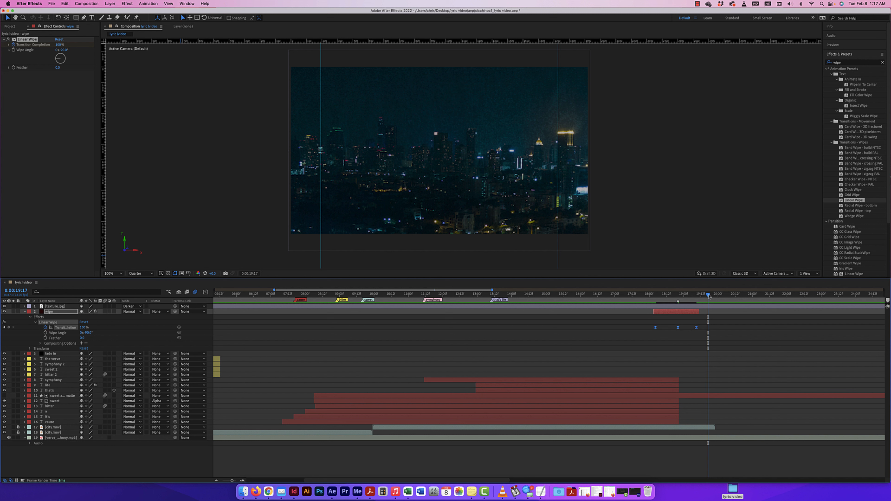
drag(708, 297, 649, 299)
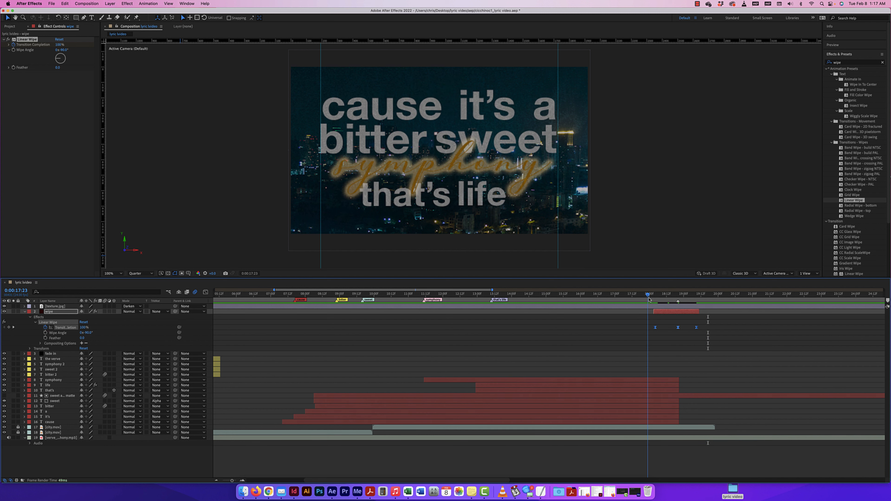
key(space)
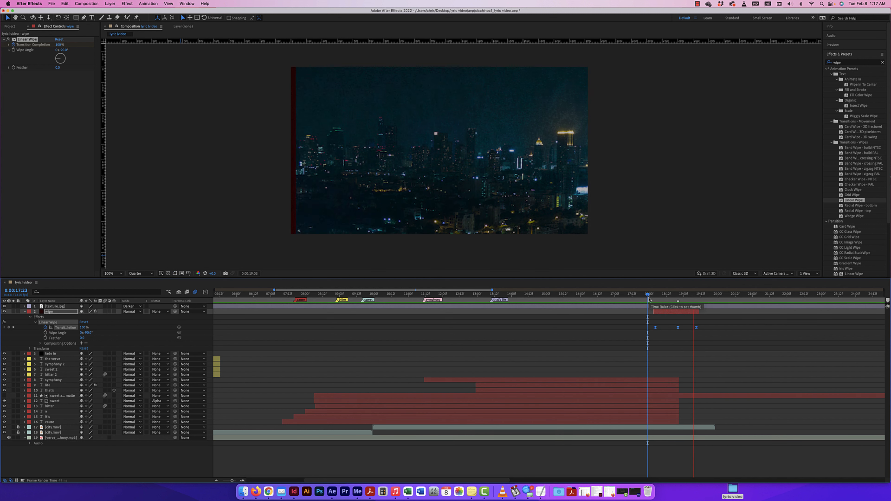
key(space)
Set the Linear Wipe's Wipe Angle to 0x+0.0° and play the transition from 0:00:17:19.
scroll(716, 299, left, 3)
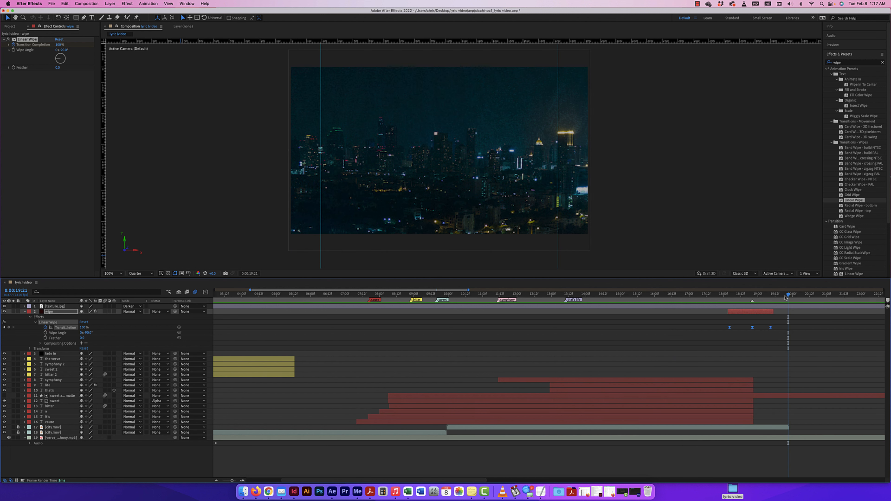
scroll(785, 298, right, 2)
drag(777, 295, 740, 301)
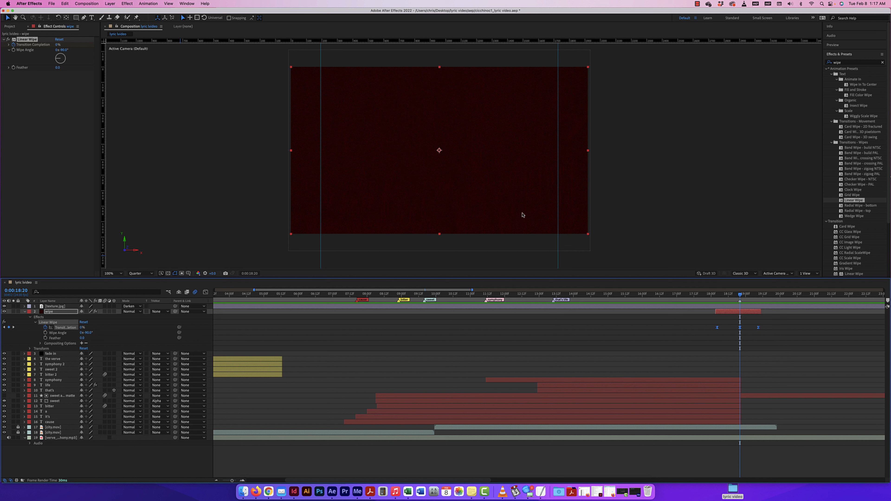
drag(740, 298, 730, 298)
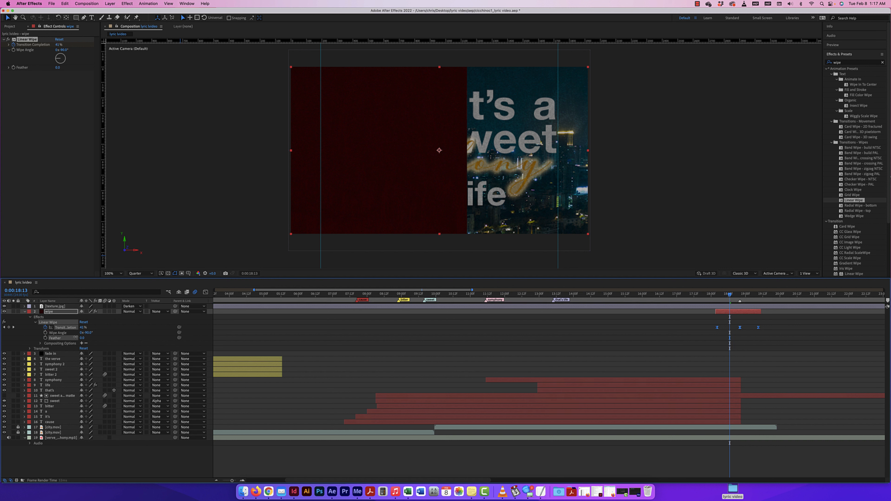
mouse_move(75, 338)
mouse_down()
mouse_move(192, 338)
mouse_move(76, 338)
mouse_move(122, 333)
mouse_move(91, 337)
mouse_up()
drag(731, 296, 706, 297)
key(space)
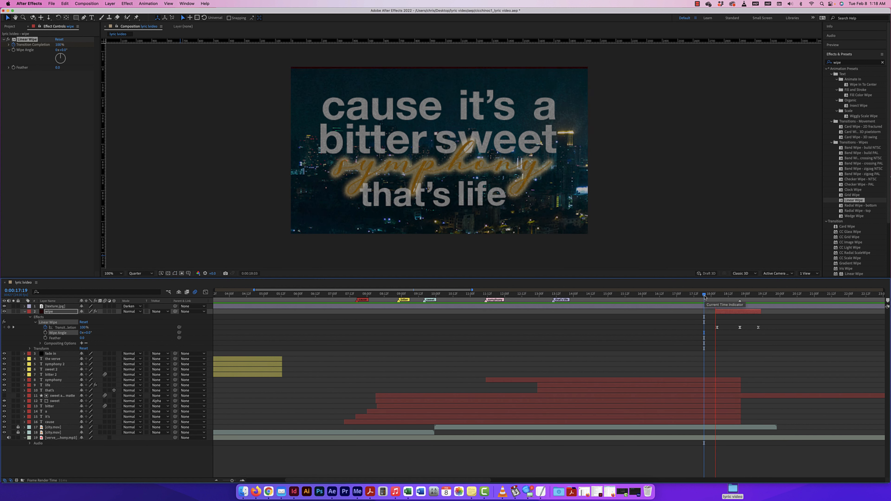
key(space)
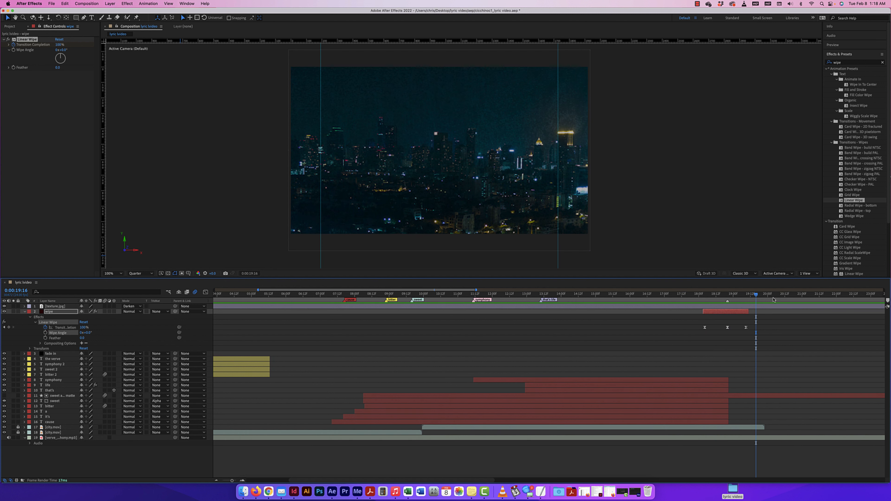
Review the composition from the start of the wipe at 0:00:18:03 back to the opening title at 0:00:02:06.
drag(714, 297, 703, 297)
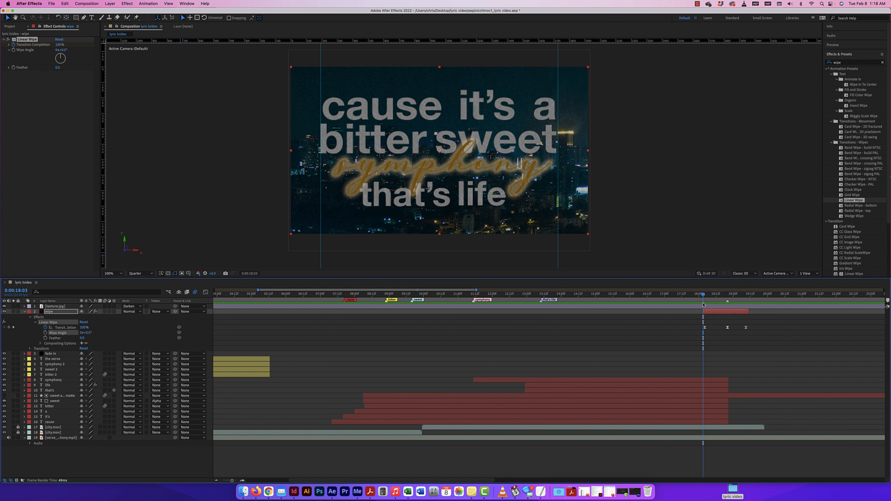
drag(703, 295, 270, 295)
scroll(299, 304, left, 5)
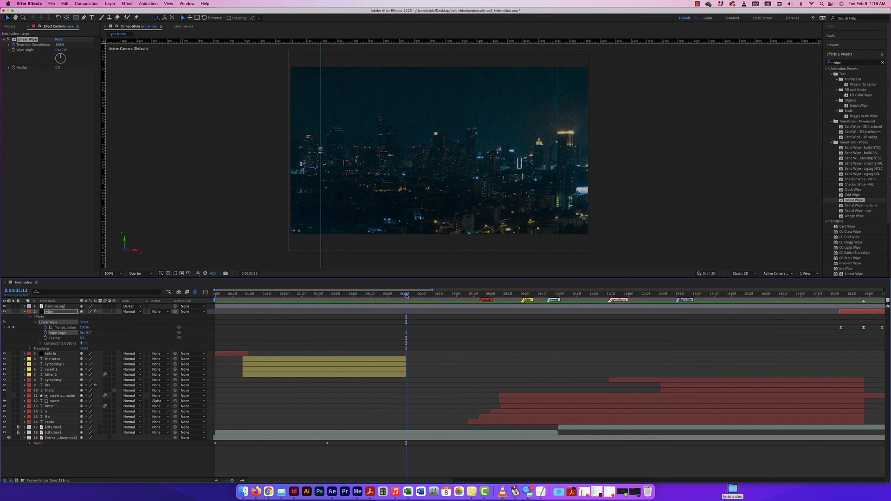
drag(406, 295, 294, 295)
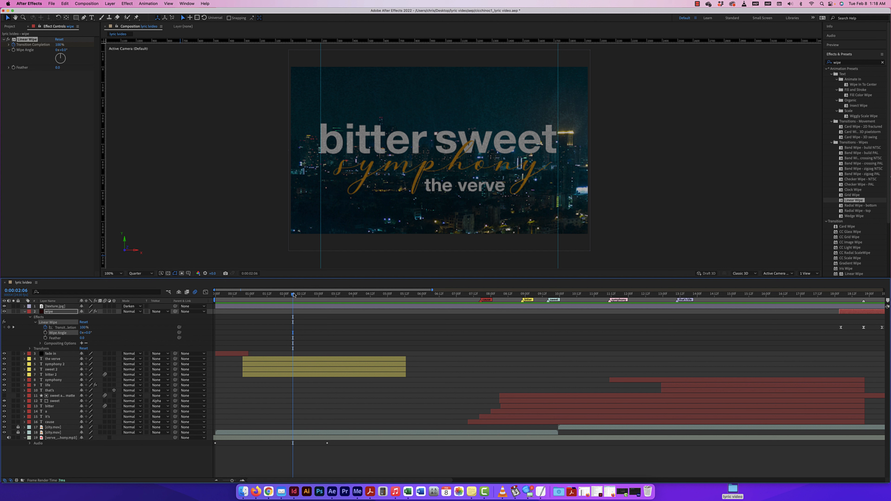
Set the current time to 0:00:00:19, where the title text layers start, and collapse the "wipe" and "the verve" layer properties.
click(24, 311)
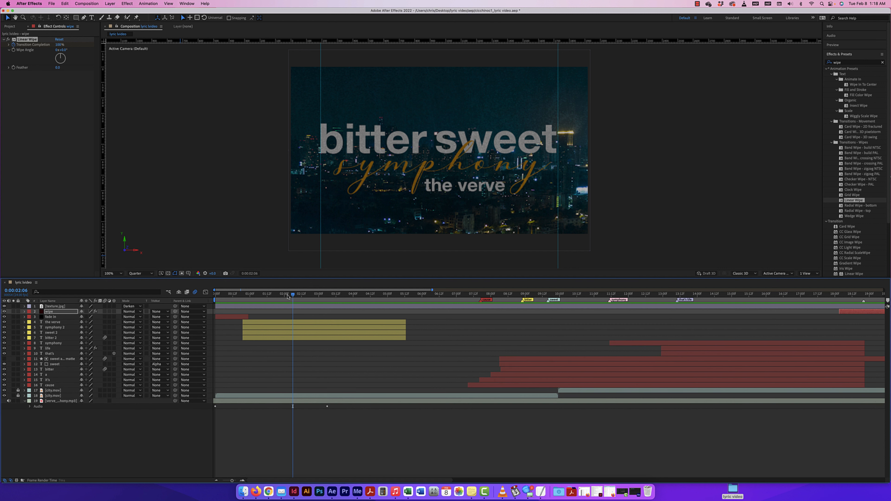
drag(291, 298, 244, 298)
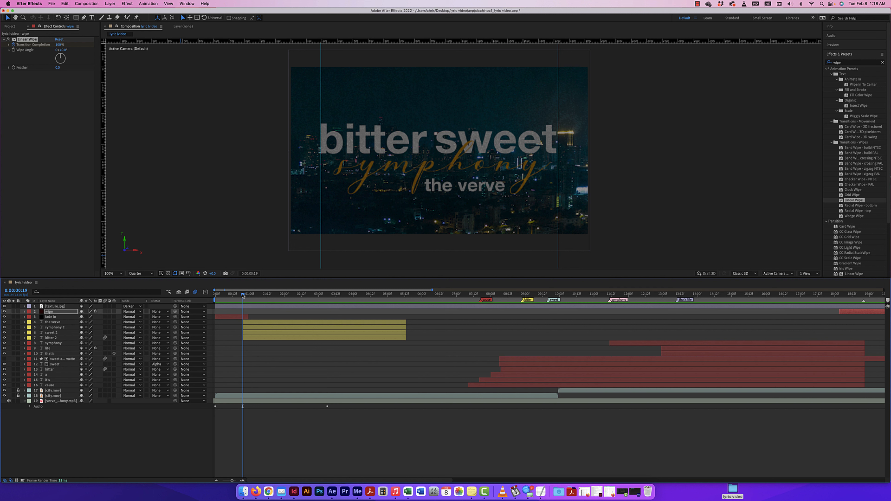
drag(243, 295, 242, 296)
click(65, 344)
click(63, 328)
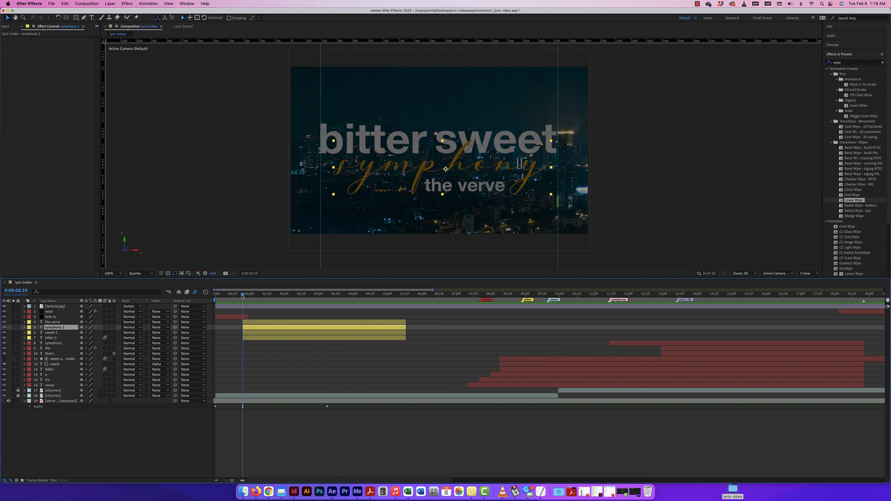
mouse_move(242, 295)
mouse_down()
mouse_move(294, 296)
mouse_move(249, 296)
mouse_up()
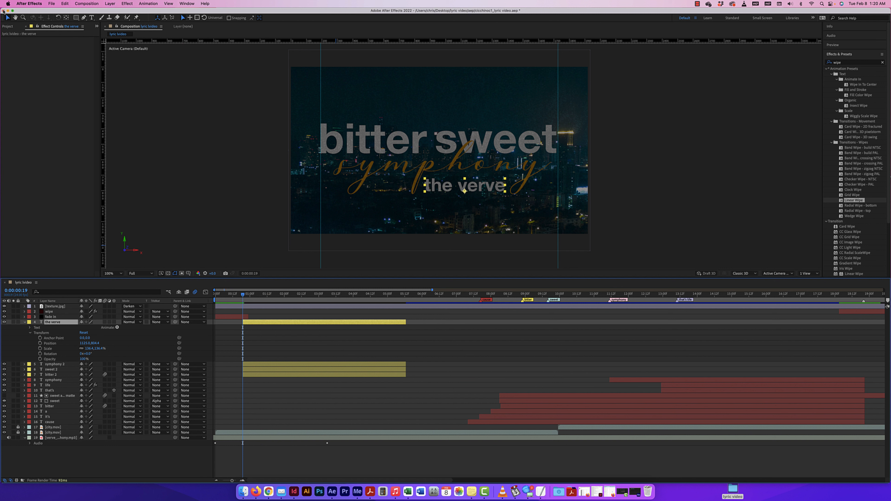
click(466, 188)
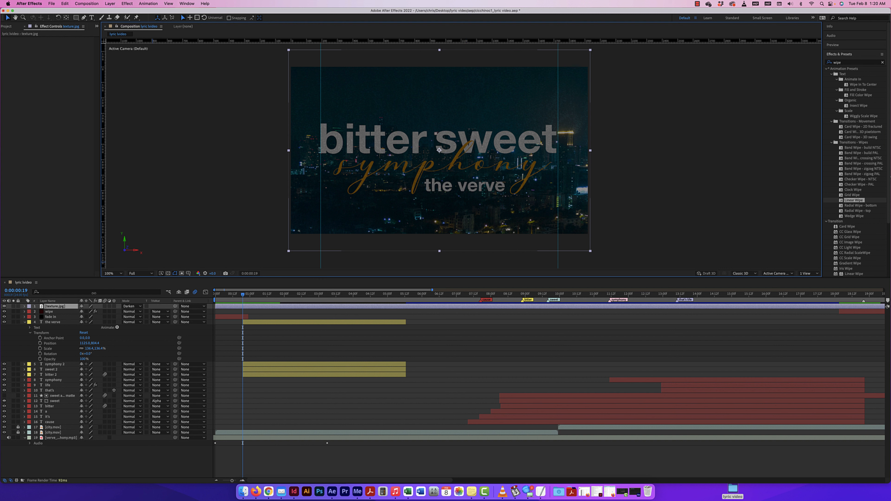
click(24, 322)
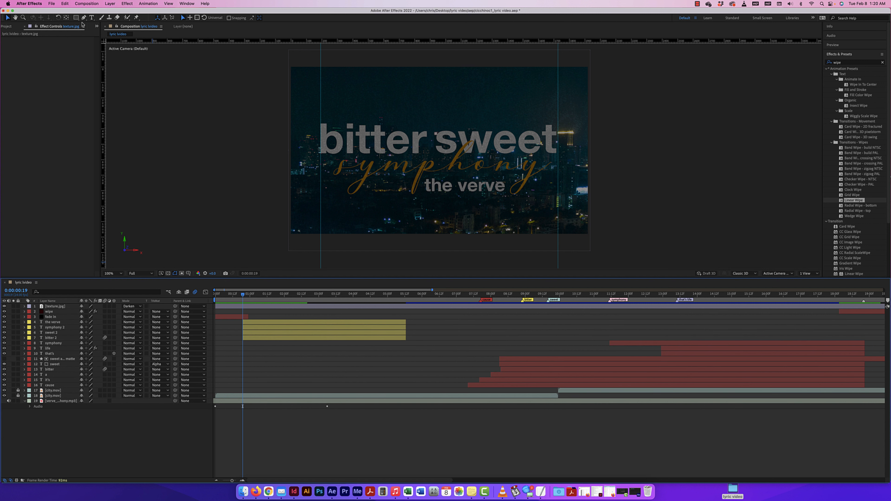
Draw a black rectangle shape that fully covers "the verve" in the title and collapse the new shape layer.
click(76, 18)
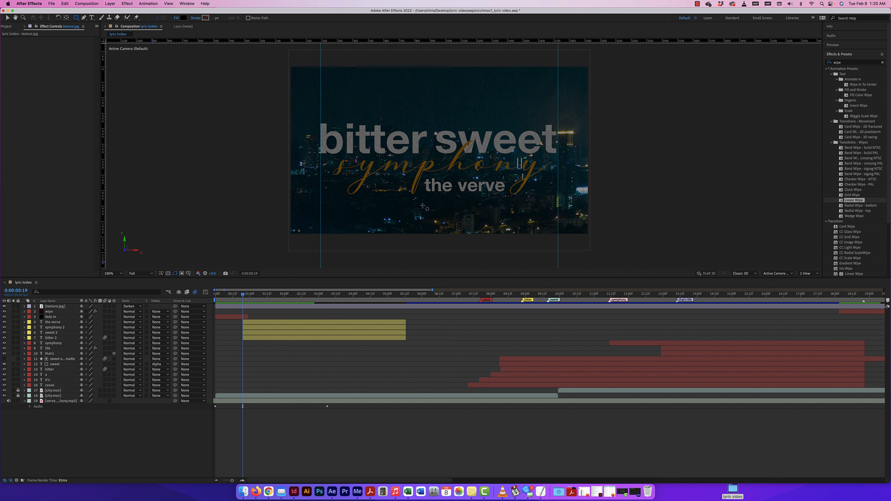
mouse_move(424, 178)
mouse_down()
mouse_move(431, 192)
mouse_move(508, 195)
mouse_up()
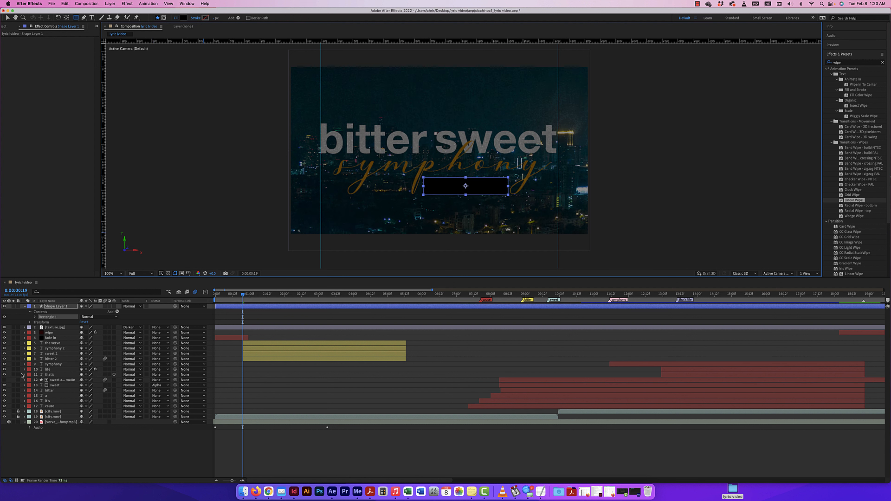
click(25, 306)
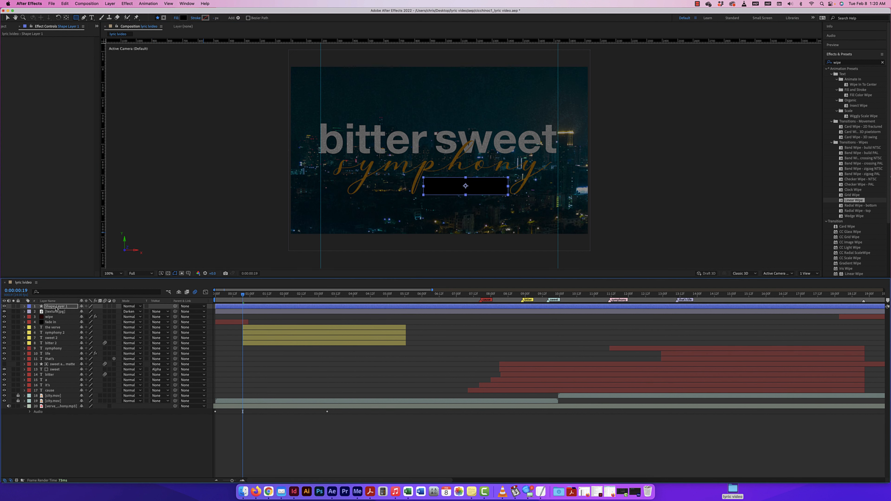
Place the rectangle's shape layer directly above "the verve" text layer and use it as that layer's Alpha Matte.
drag(61, 309, 60, 326)
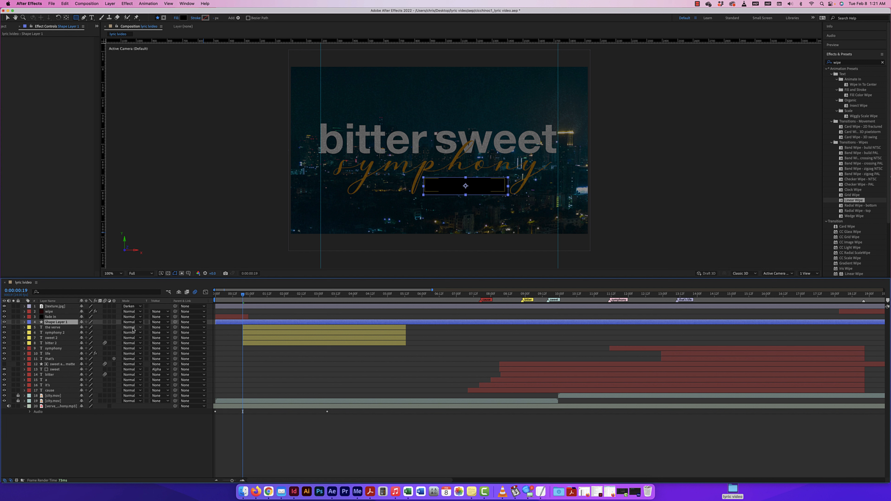
click(165, 328)
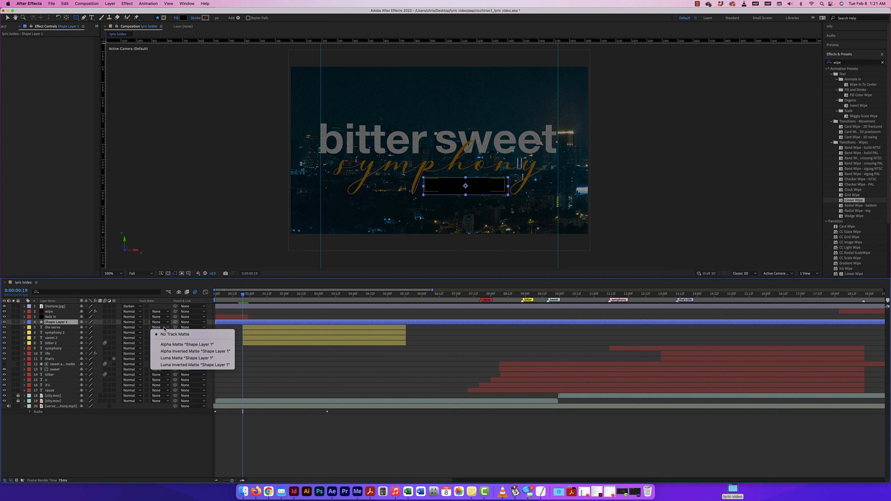
click(170, 344)
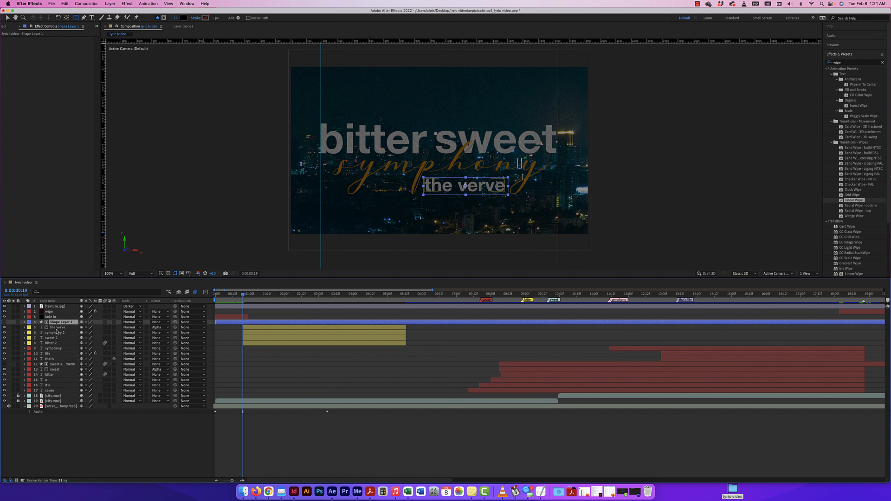
Reveal the matte shape layer's Transform properties and check its track matte and visibility settings.
click(24, 322)
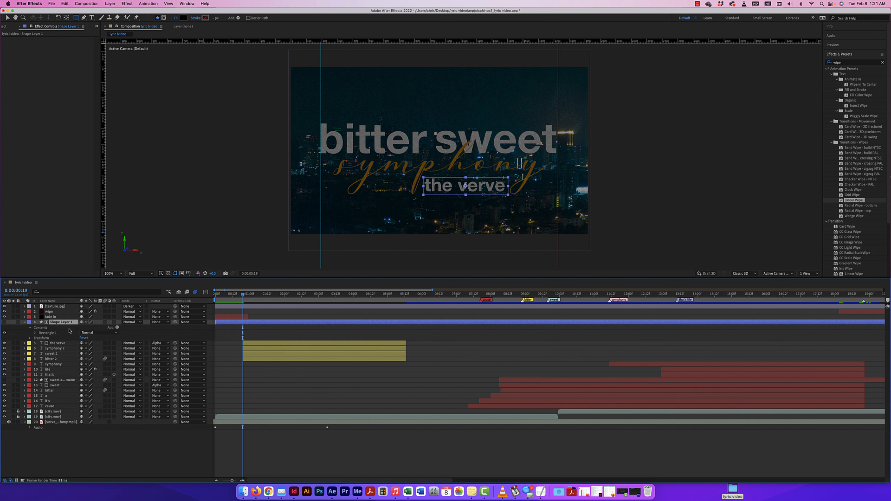
click(35, 333)
click(35, 333)
click(30, 338)
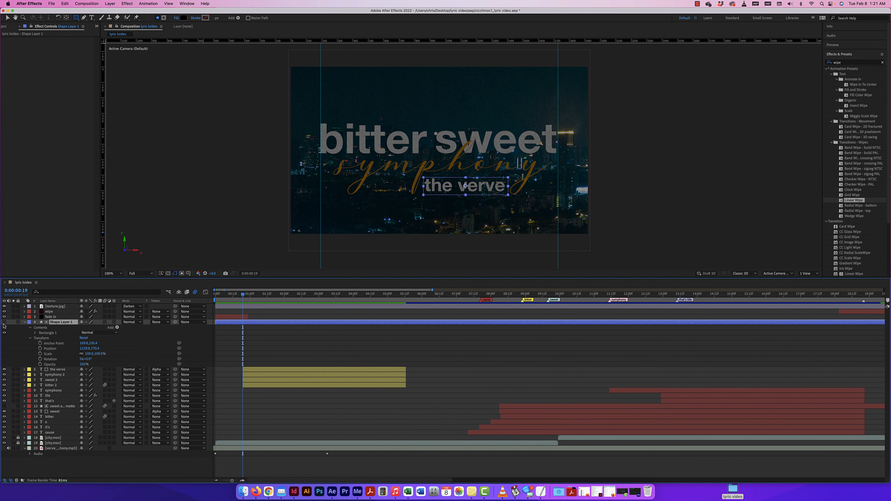
click(158, 370)
click(160, 370)
click(5, 322)
click(5, 323)
Keyframe the matte's Position over the text at 0:00:02:12 and shifted right off it at 0:00:01:20, and play the reveal from 0:00:01:11.
drag(247, 294, 301, 295)
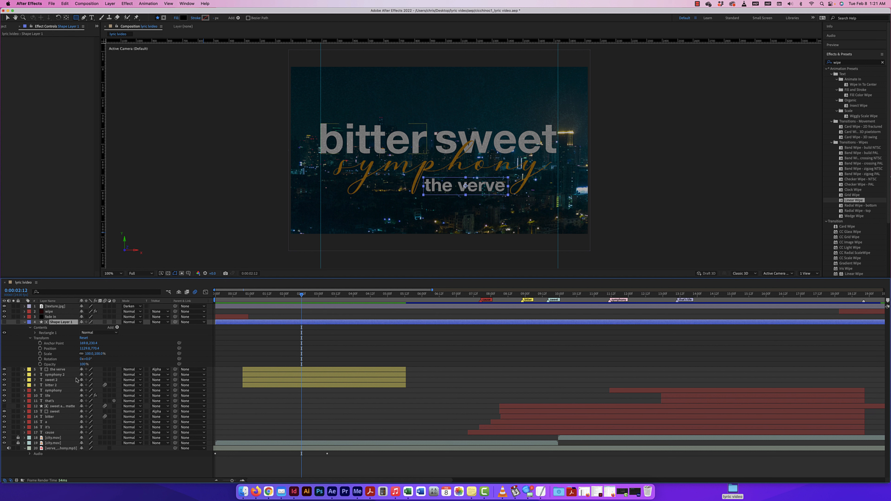
click(40, 348)
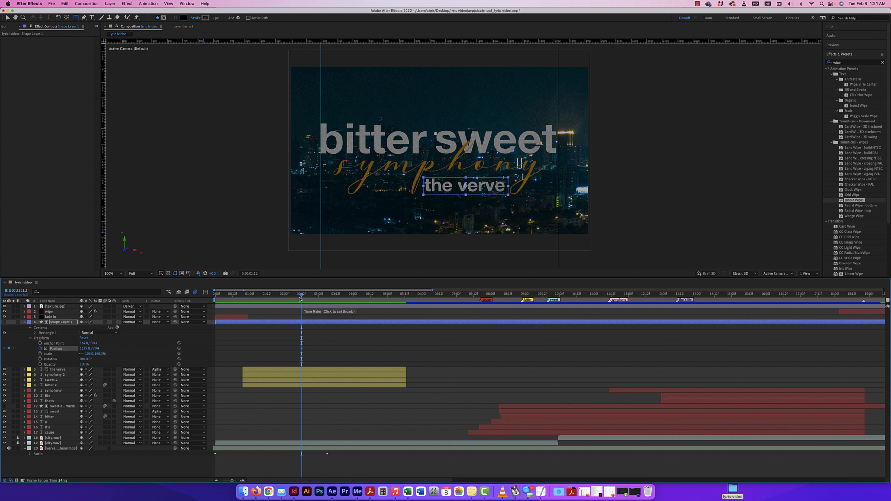
drag(301, 296, 279, 296)
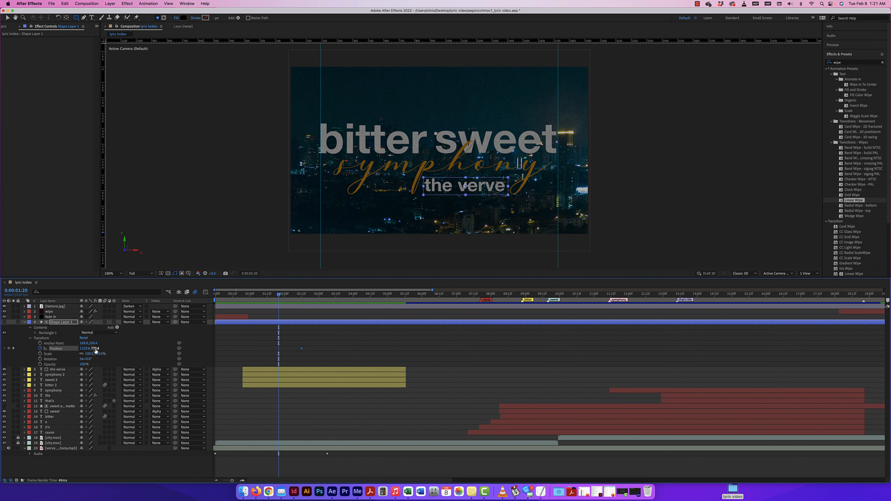
drag(96, 350, 248, 347)
key(super+z)
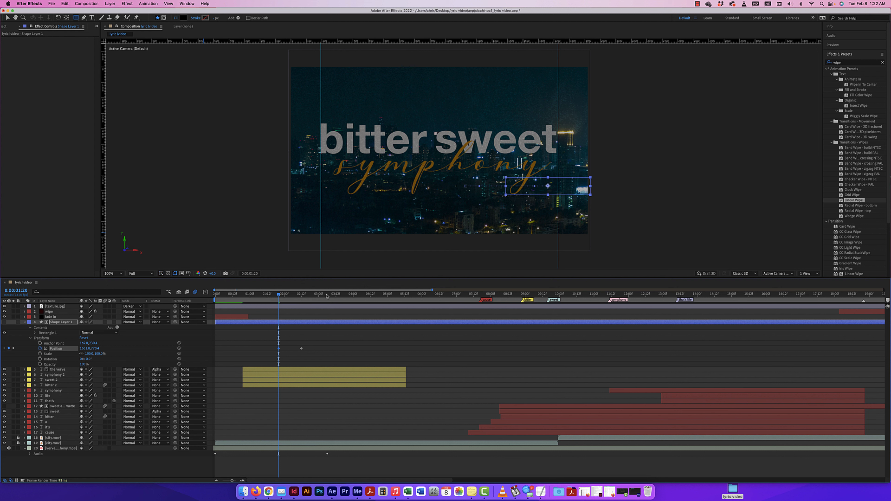
click(265, 296)
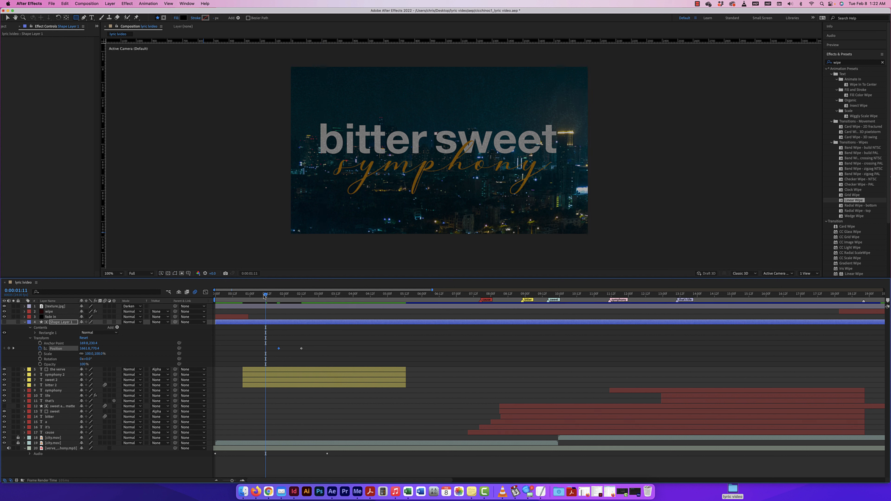
key(space)
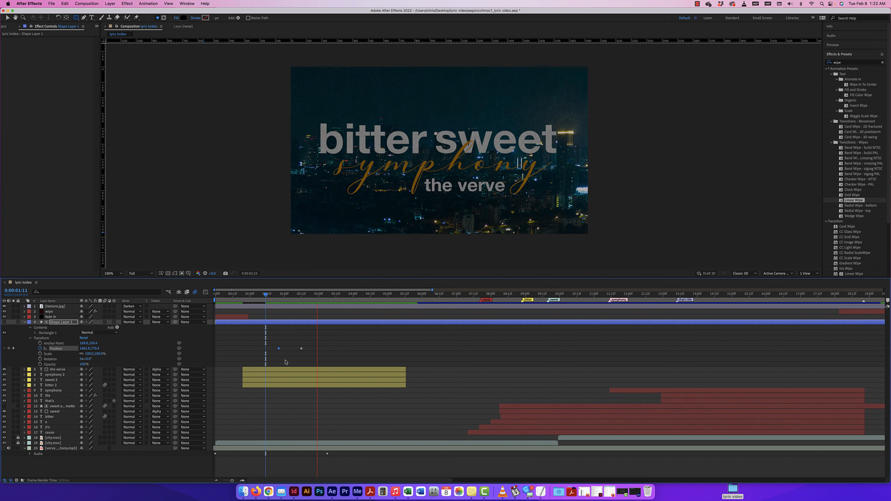
key(space)
Slow the reveal by moving the matte's ending Position keyframe just past 3 seconds, and replay it from 0:00:01:18.
drag(331, 296, 294, 297)
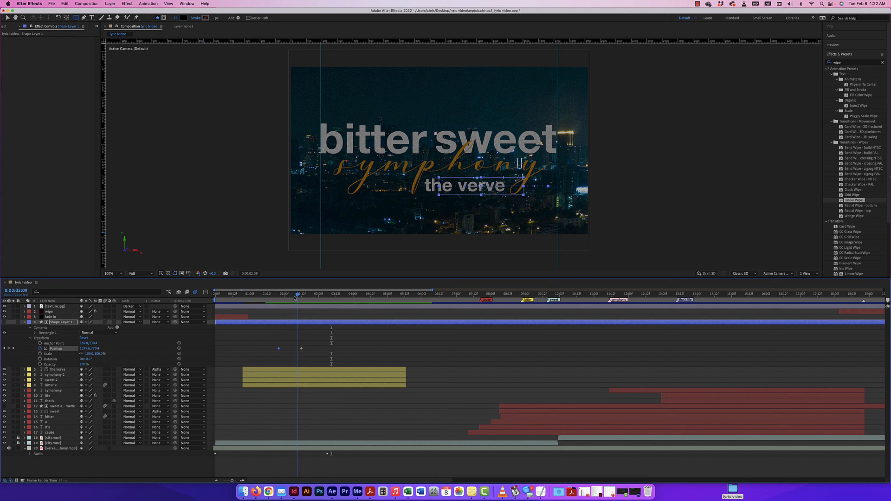
drag(301, 349, 327, 348)
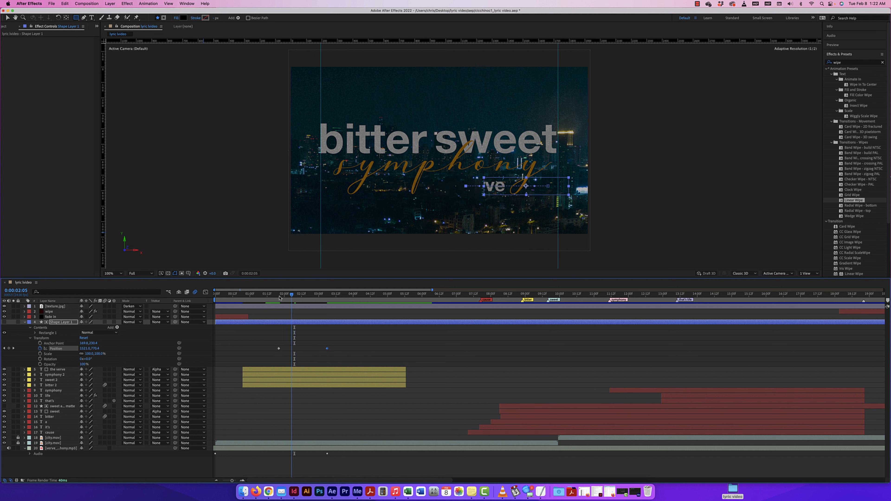
drag(295, 295, 276, 297)
key(space)
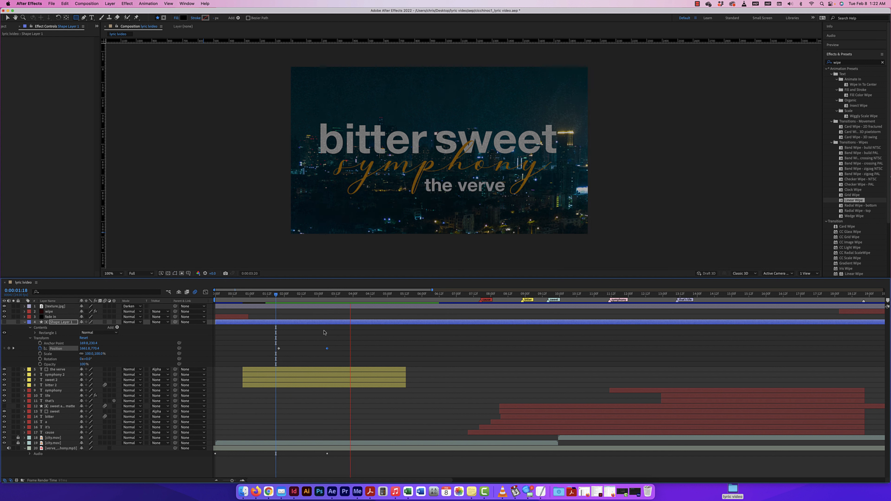
key(space)
Lower the composition's preview resolution to Quarter and return to 0:00:01:16.
click(141, 274)
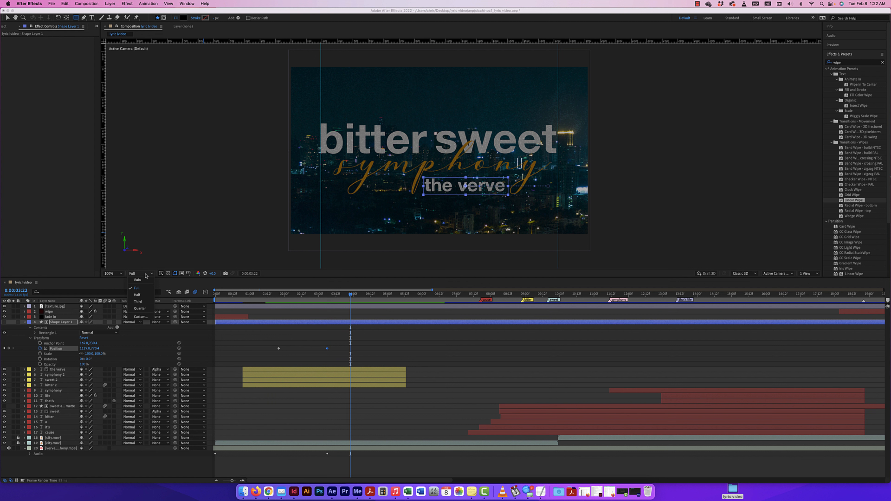
click(141, 308)
drag(352, 297, 274, 299)
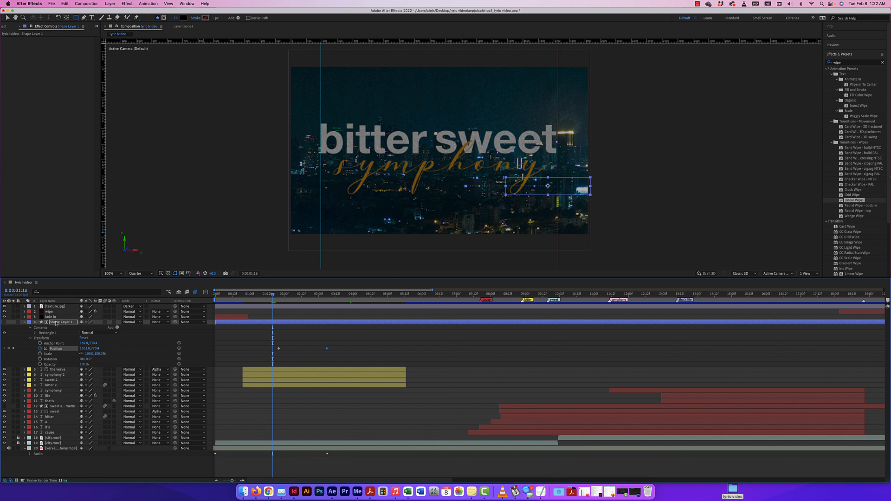
Rename the matte shape layer "verve alpha matte" and deselect it.
click(65, 323)
key(Return)
text(verve)
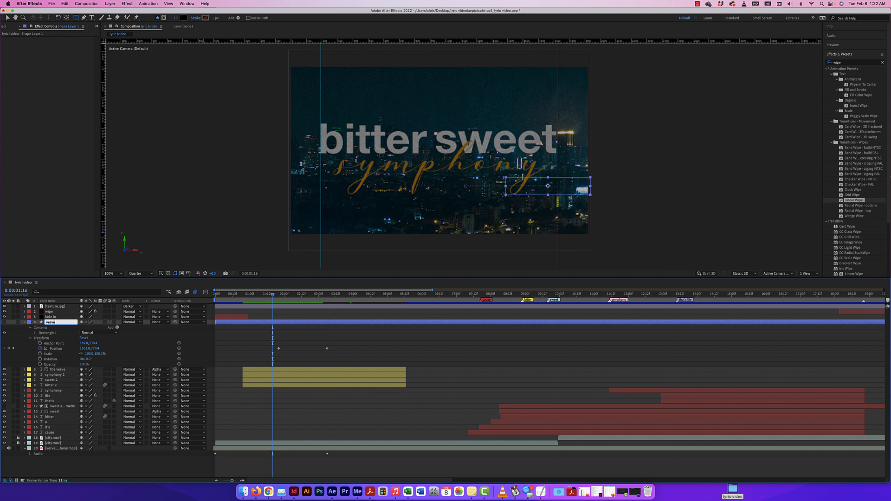
text( alpha matte)
key(Return)
click(76, 470)
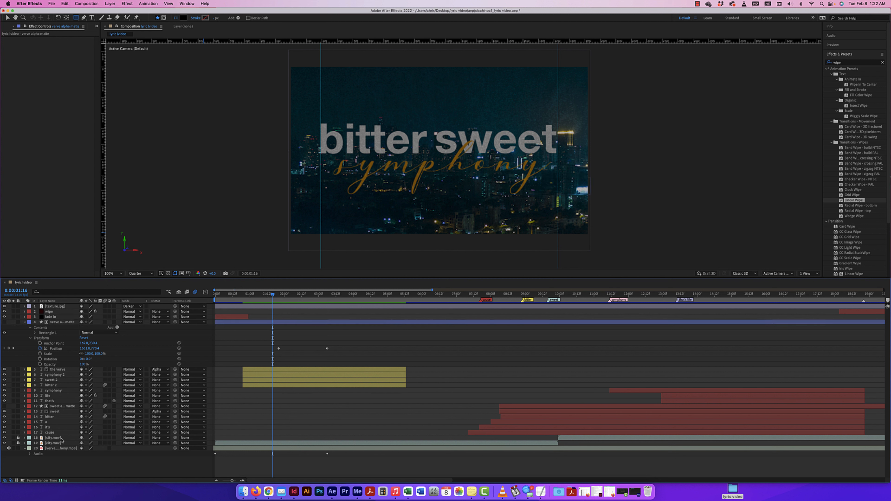
click(76, 18)
drag(539, 180, 541, 195)
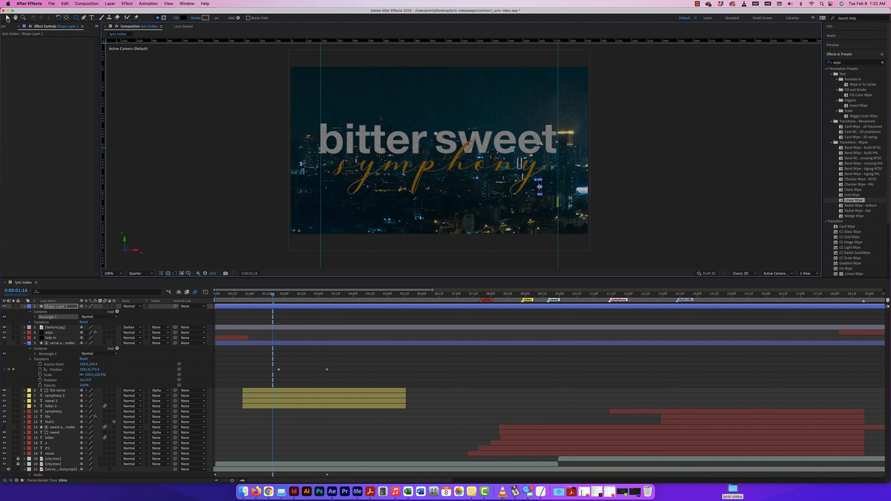
click(7, 19)
drag(273, 295, 321, 298)
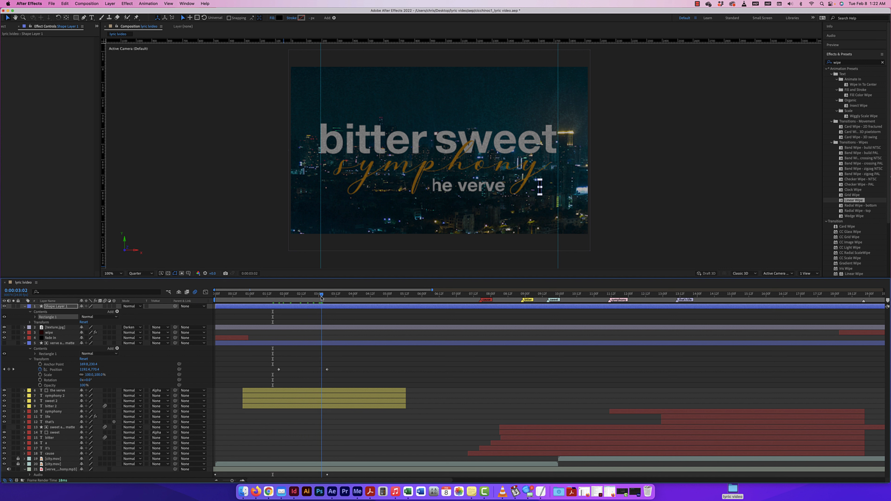
click(61, 308)
key(u)
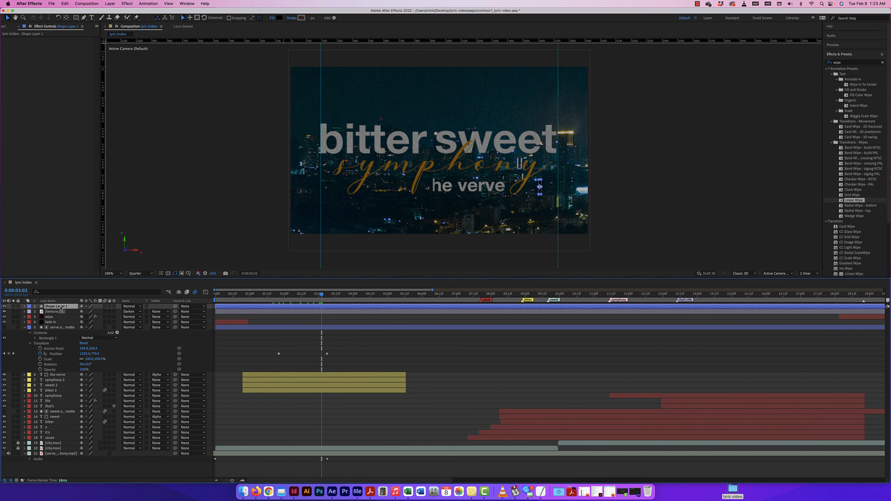
key(Delete)
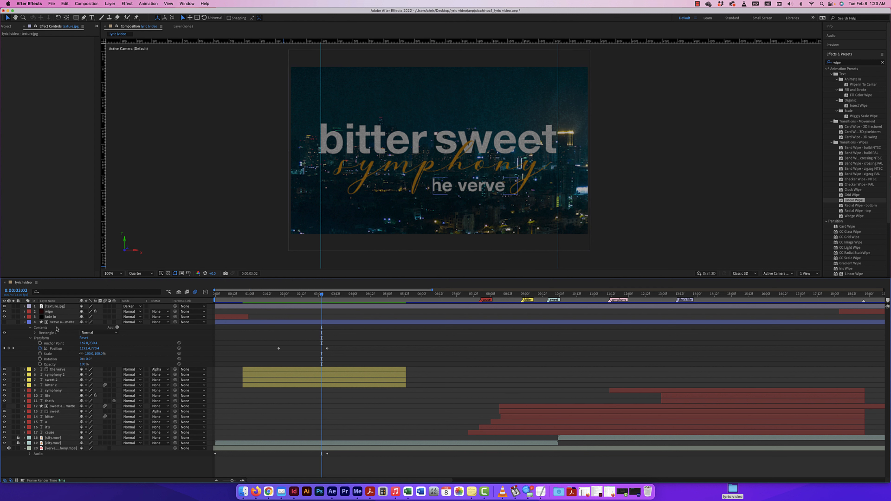
Collapse the "verve alpha matte" layer and draw a thin vertical rectangle at the reveal's leading edge beside "he verve" at 0:00:03:02.
click(25, 322)
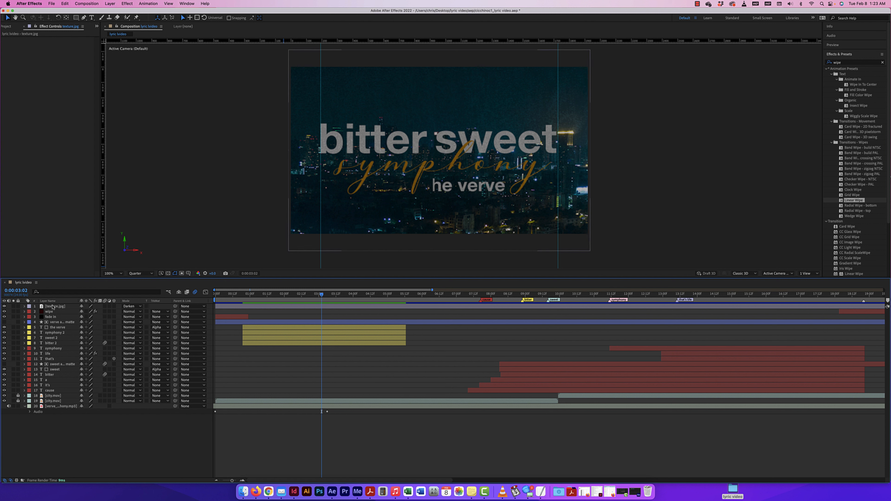
click(76, 18)
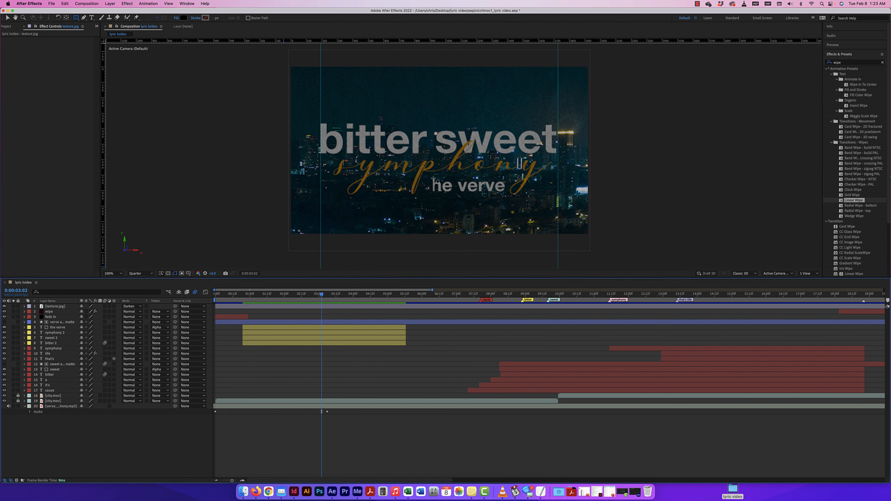
drag(432, 177, 435, 194)
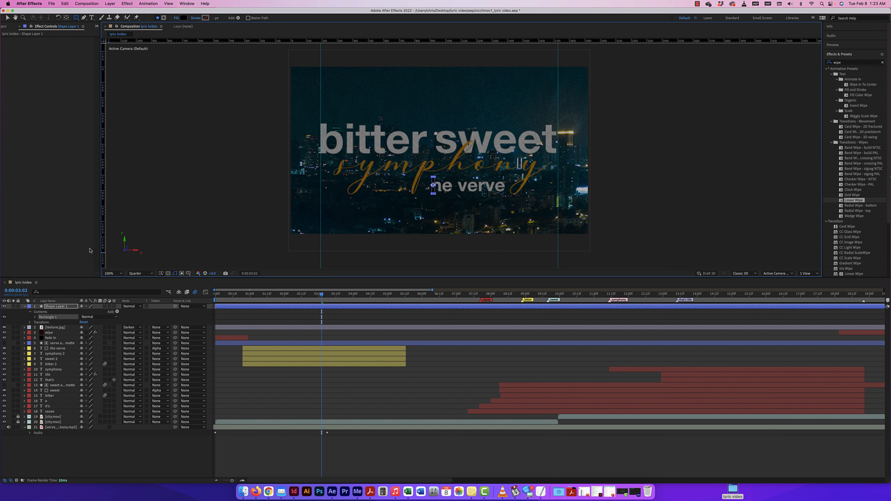
click(57, 308)
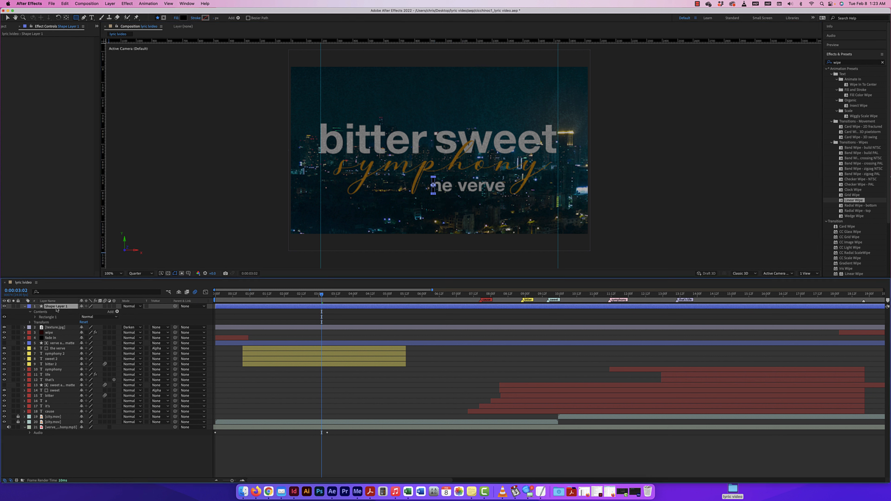
Rename the thin rectangle's shape layer "parent" and switch to the Selection tool.
key(Return)
text(parent)
key(Return)
click(7, 18)
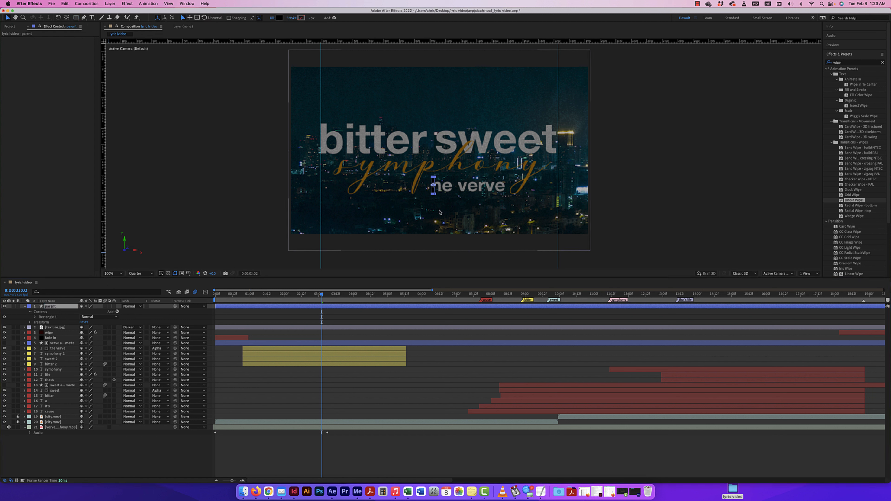
Lock the texture.jpg layer and move the thin bar just past the end of "the verve".
click(434, 193)
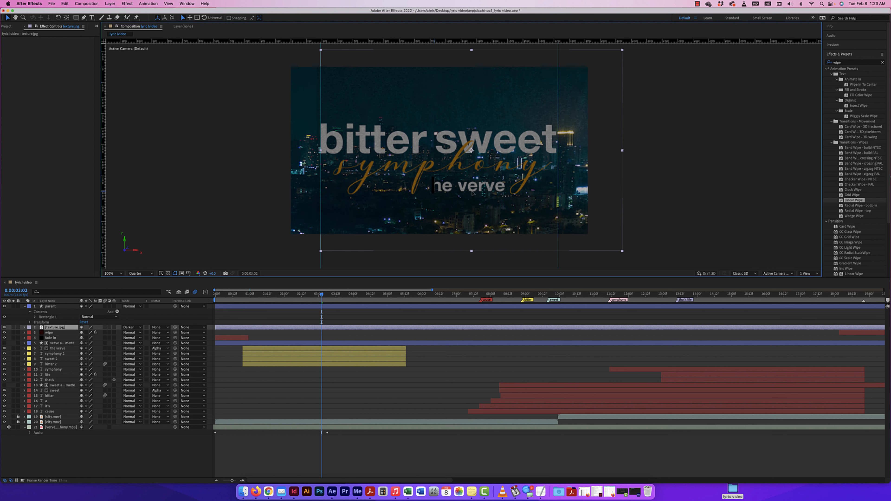
click(18, 328)
click(433, 190)
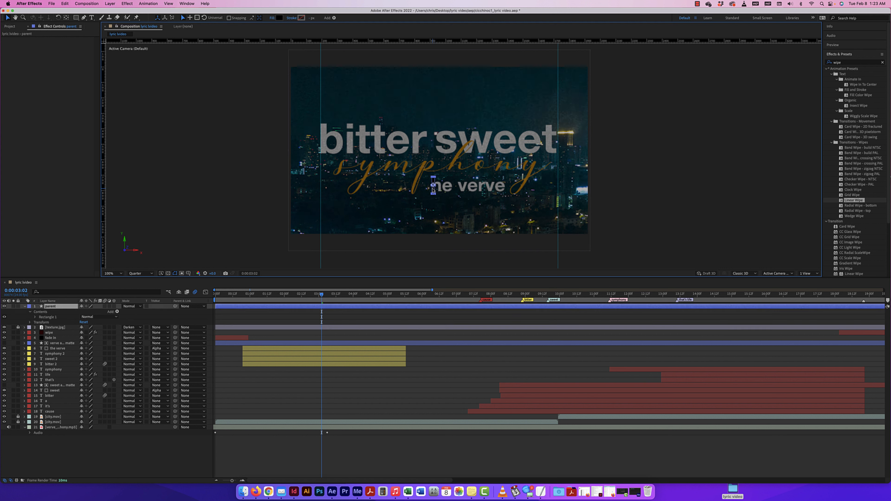
drag(434, 191, 511, 192)
Fill the bar with the gold colour sampled from the word "symphony" and deselect it.
click(277, 17)
drag(556, 291, 606, 229)
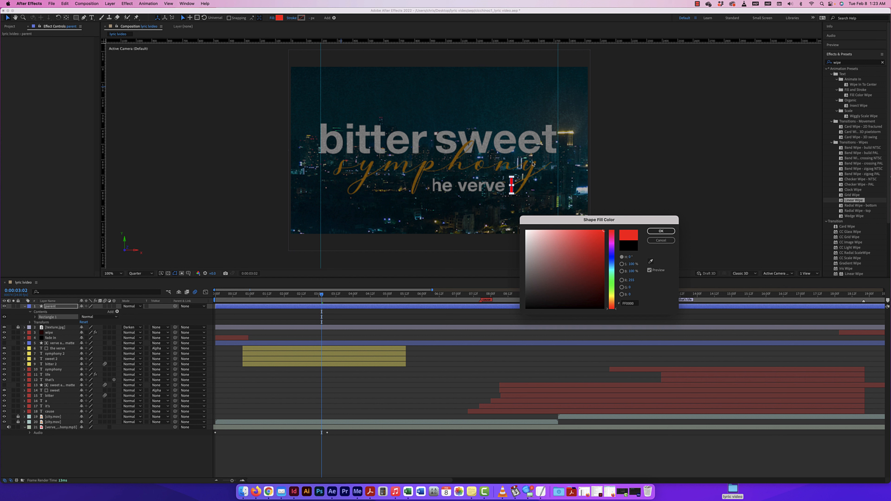
click(651, 261)
click(533, 169)
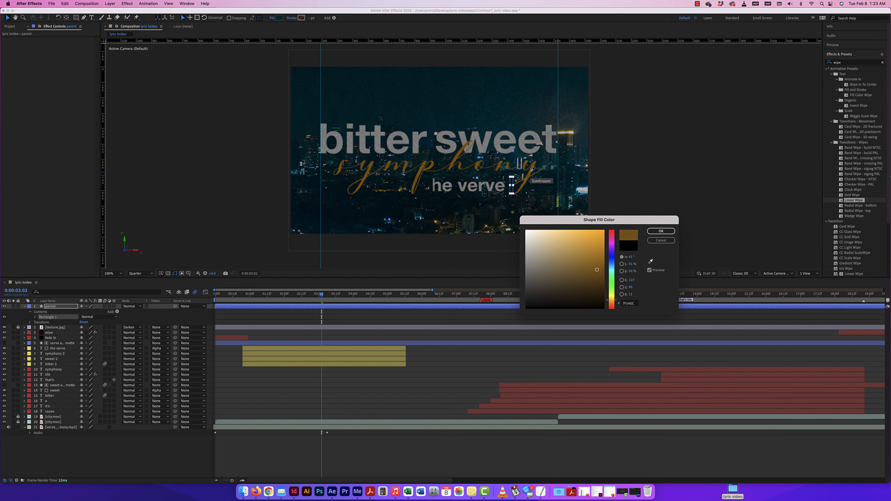
click(653, 231)
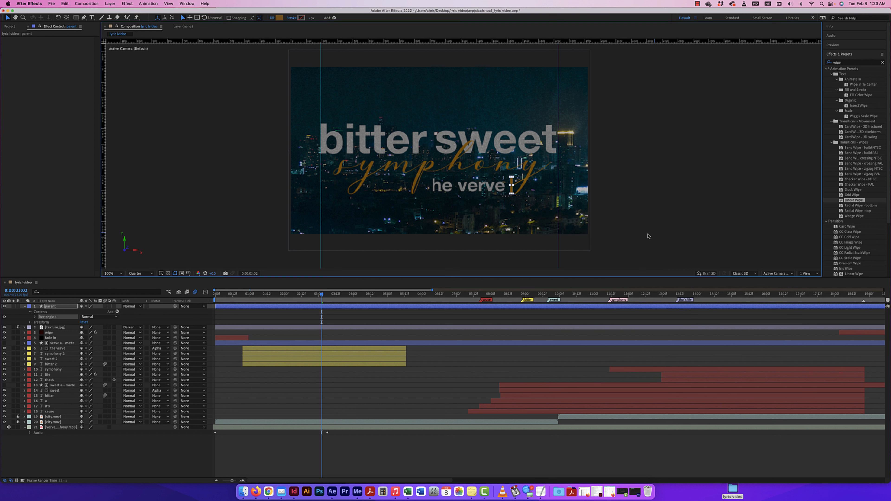
click(178, 182)
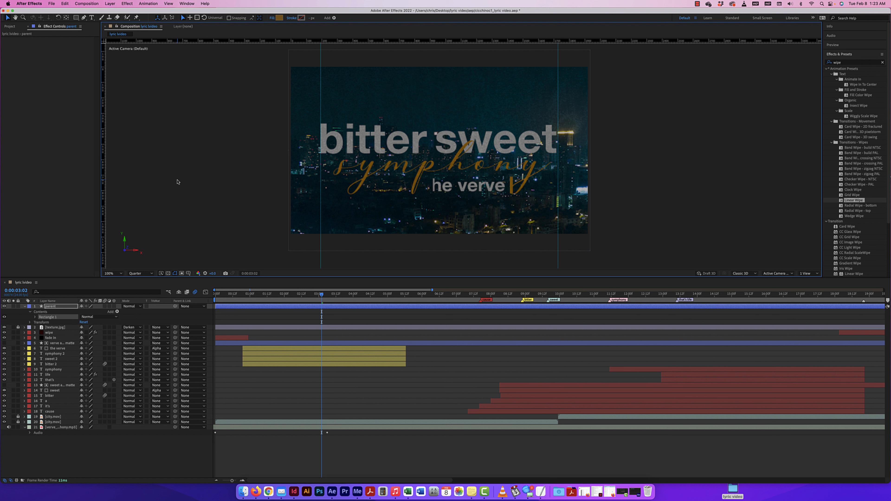
Shift the bar farther right of "the verve" and place the "parent" layer directly above "verve alpha matte".
click(511, 188)
drag(512, 189, 546, 193)
key(Return)
drag(54, 309, 56, 346)
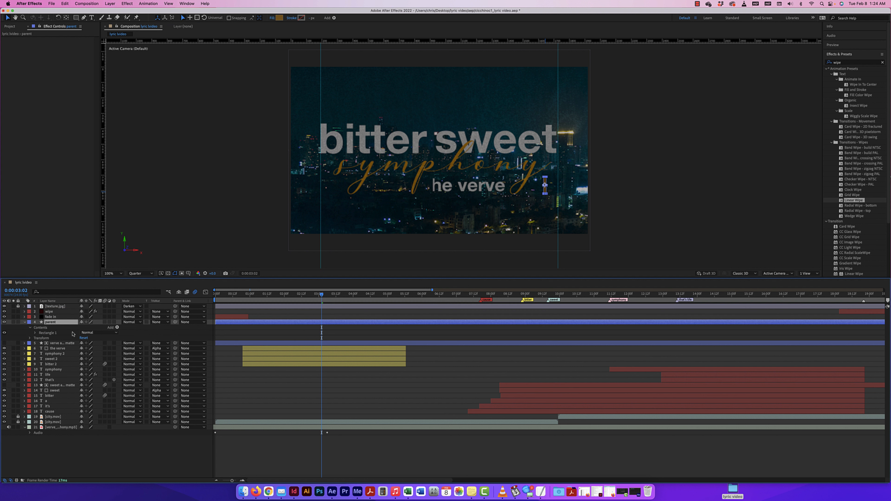
Trim the "verve alpha matte" layer to match the title text layers, ending at 0:00:05:13.
click(24, 343)
click(326, 294)
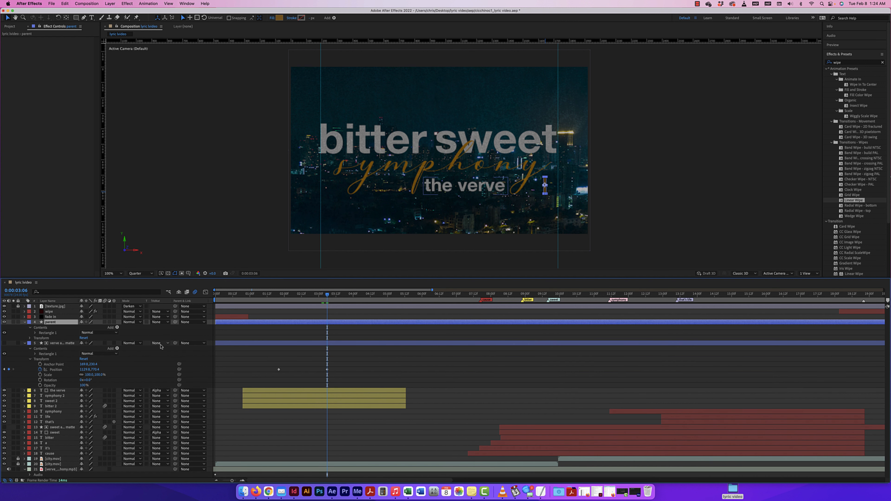
drag(215, 344, 242, 343)
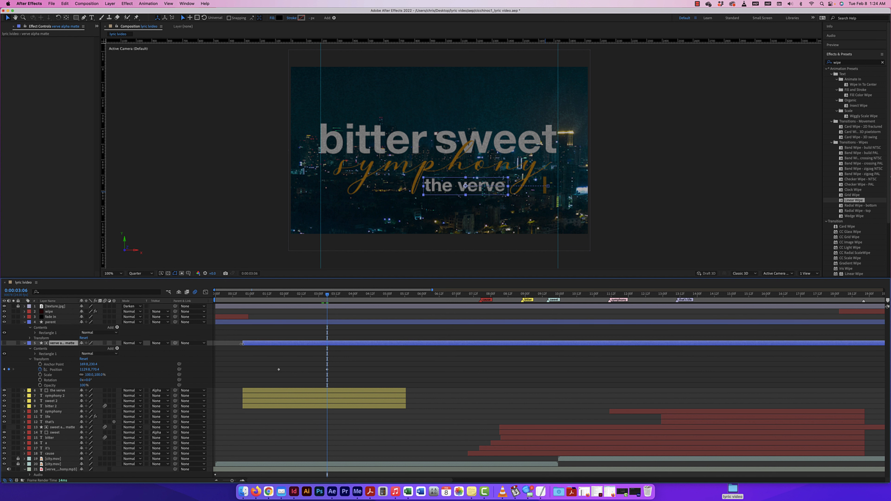
drag(328, 297, 406, 298)
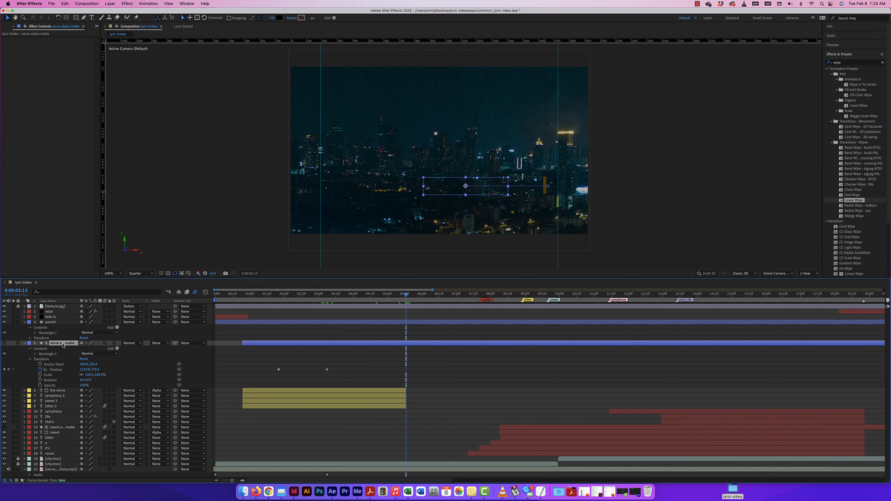
key(alt+bracketright)
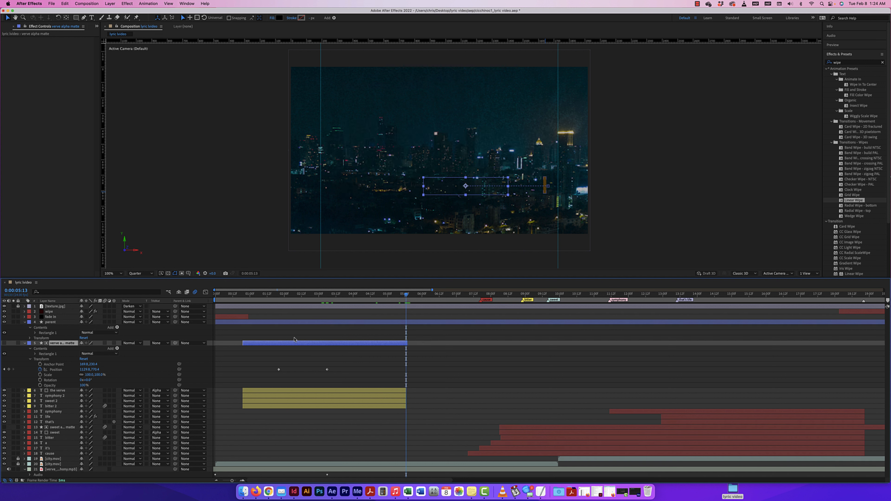
Trim the "parent" bar layer to start at 0:00:00:19 and end at 0:00:05:13.
drag(406, 295, 244, 303)
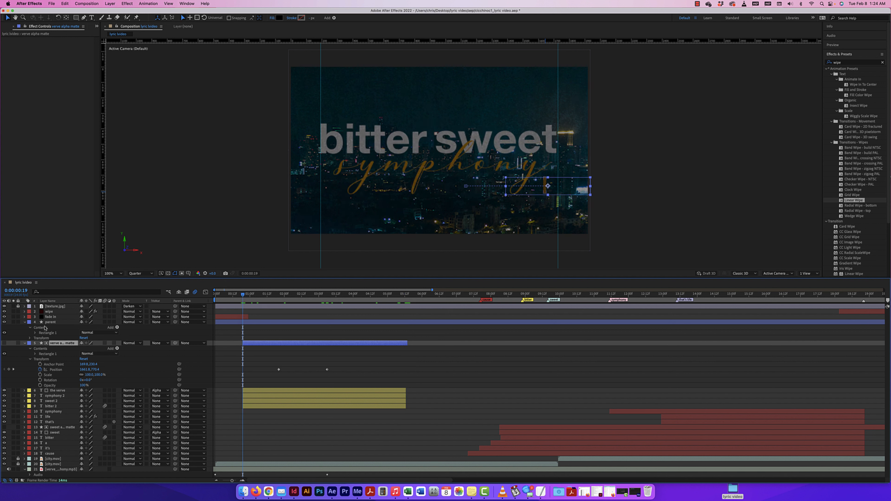
click(53, 323)
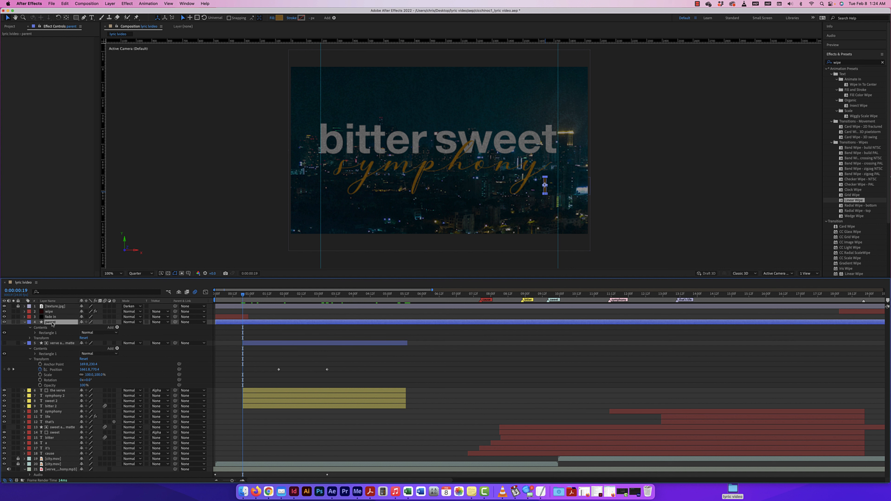
key(alt+bracketleft)
drag(243, 296, 406, 304)
key(alt+bracketright)
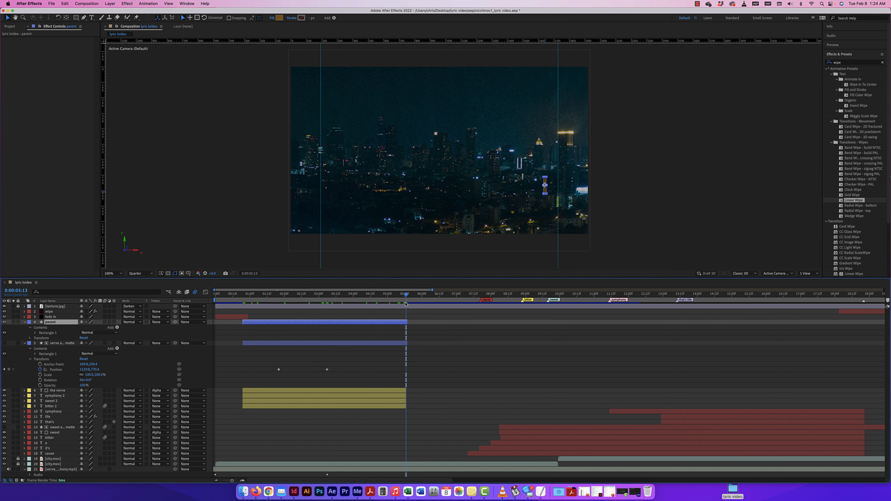
Play back the "the verve" reveal and return to the matte's starting keyframe at 0:00:01:20.
drag(407, 296, 273, 307)
key(space)
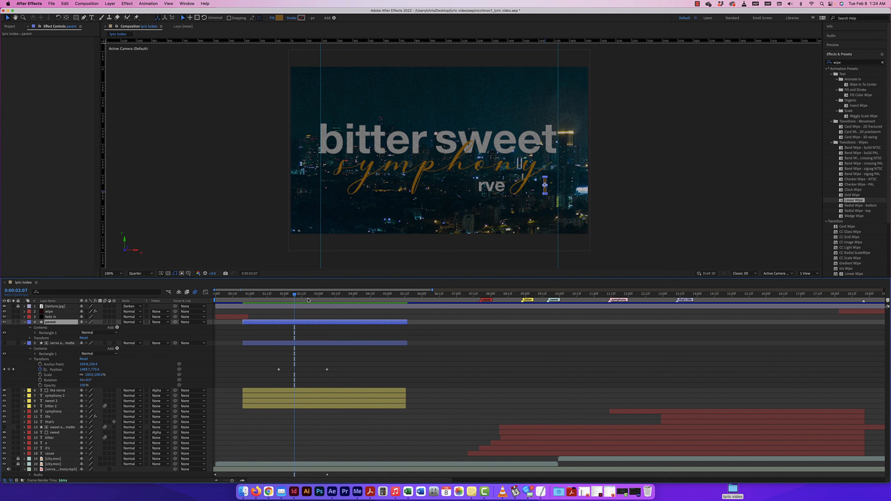
drag(295, 297, 278, 298)
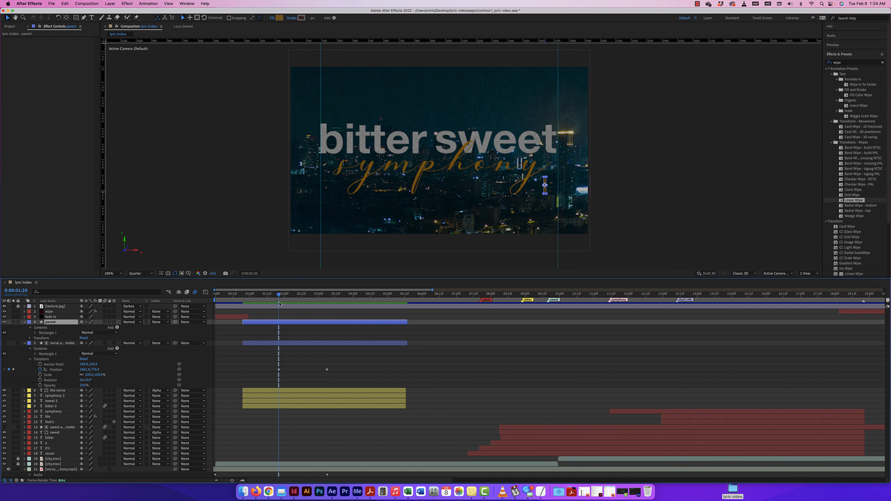
Move the matte's starting Position keyframe to just after 1 second and trim the matte layer's start to match it.
click(245, 343)
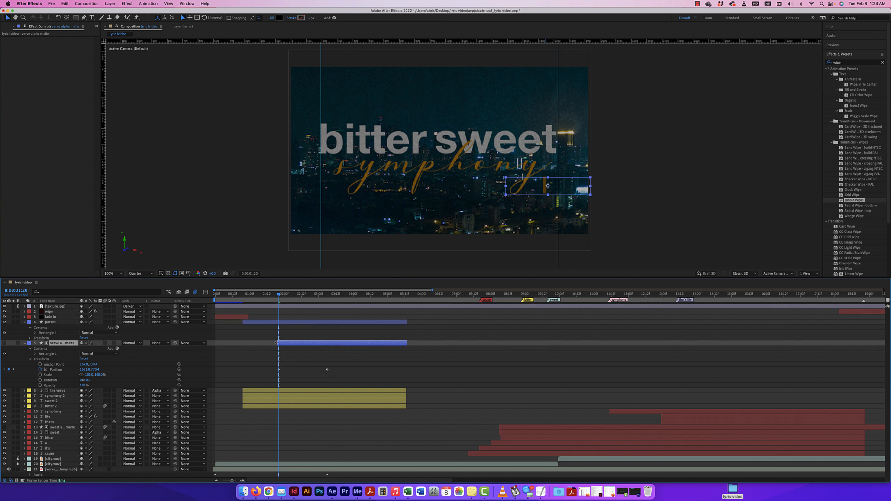
mouse_move(279, 297)
mouse_down()
mouse_move(253, 297)
mouse_move(279, 298)
mouse_up()
drag(278, 372, 252, 372)
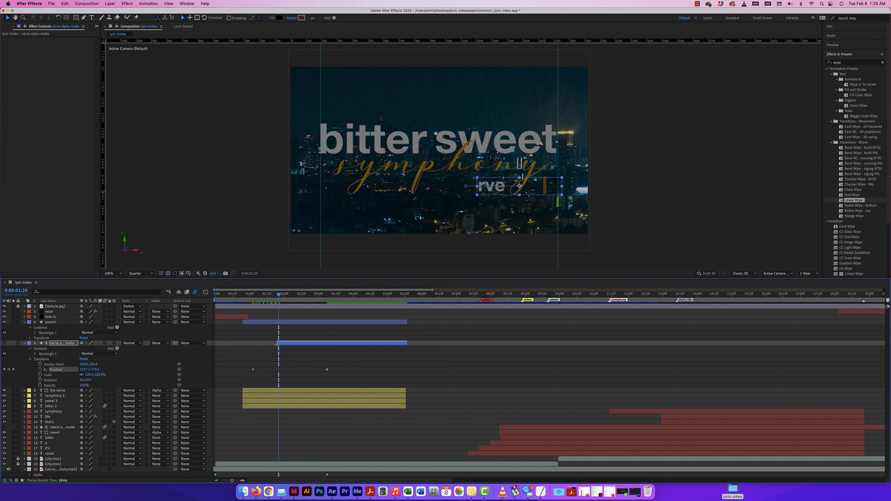
drag(277, 343, 252, 346)
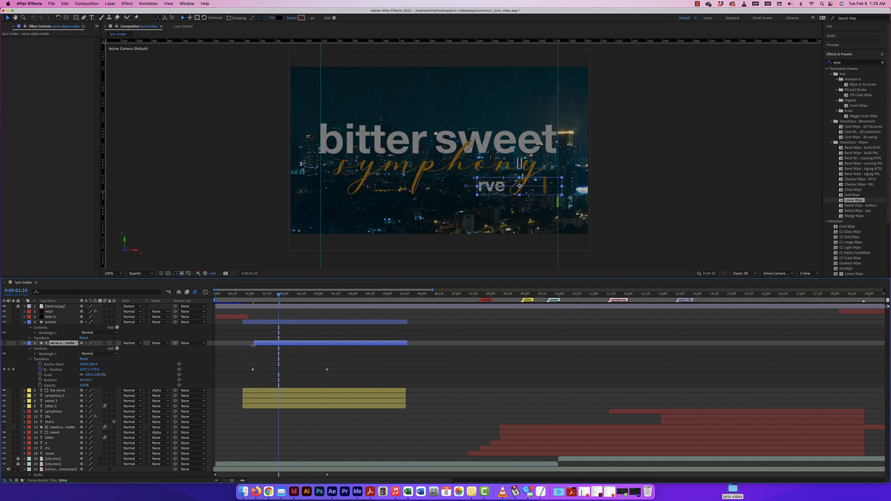
At 0:00:01:20, move the matte beyond the frame's right edge and align the bar with the matte's left edge.
click(253, 370)
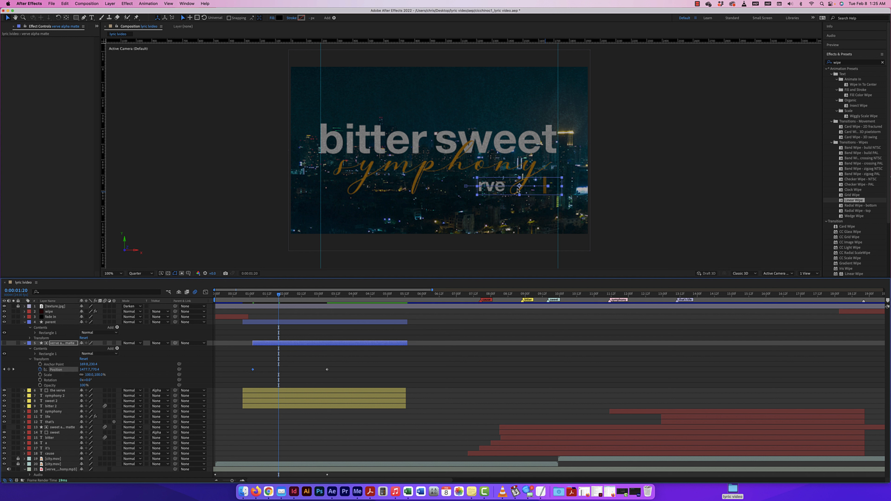
drag(562, 194, 678, 202)
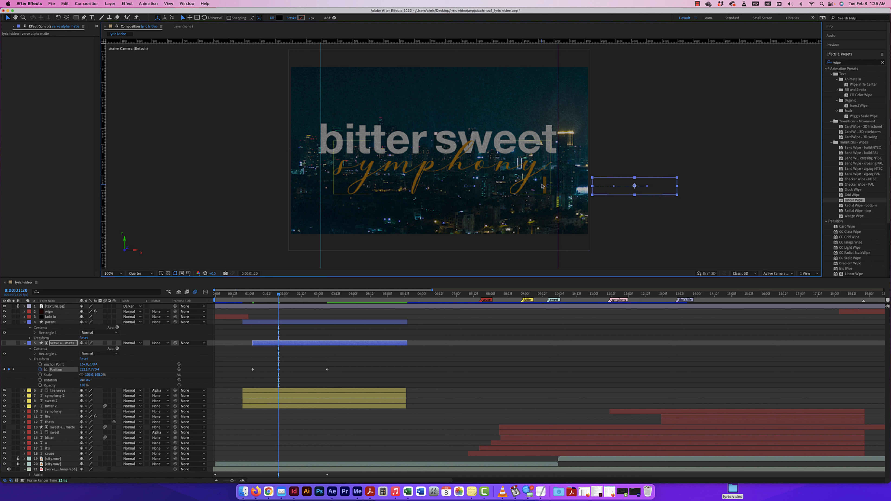
click(544, 194)
drag(545, 181, 594, 182)
key(Return)
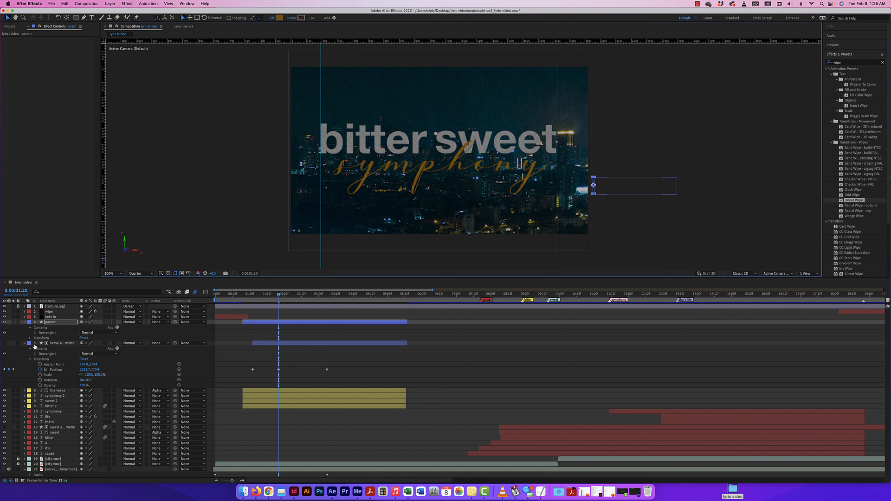
Collapse both shape layers and parent the "parent" bar layer to "verve alpha matte".
click(25, 344)
click(25, 322)
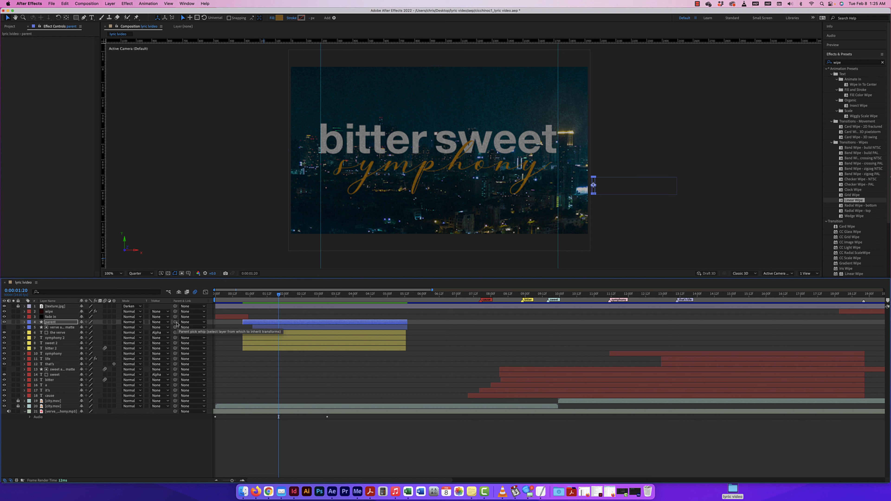
click(194, 322)
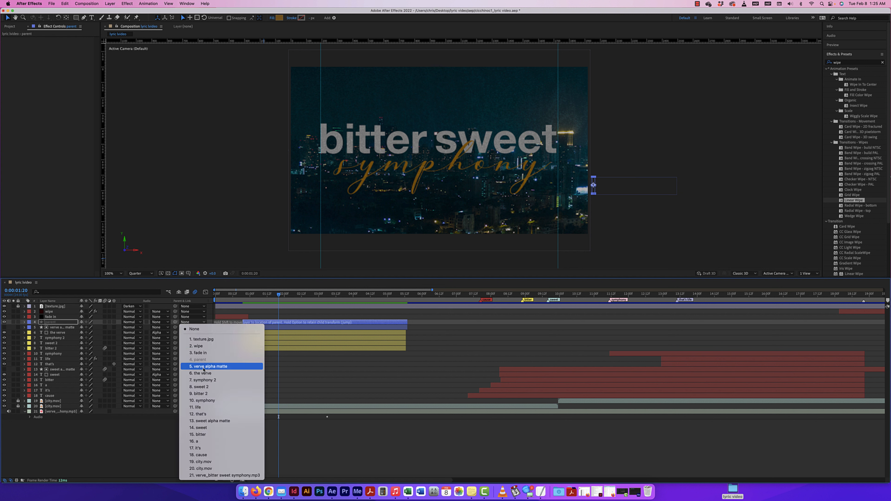
click(198, 304)
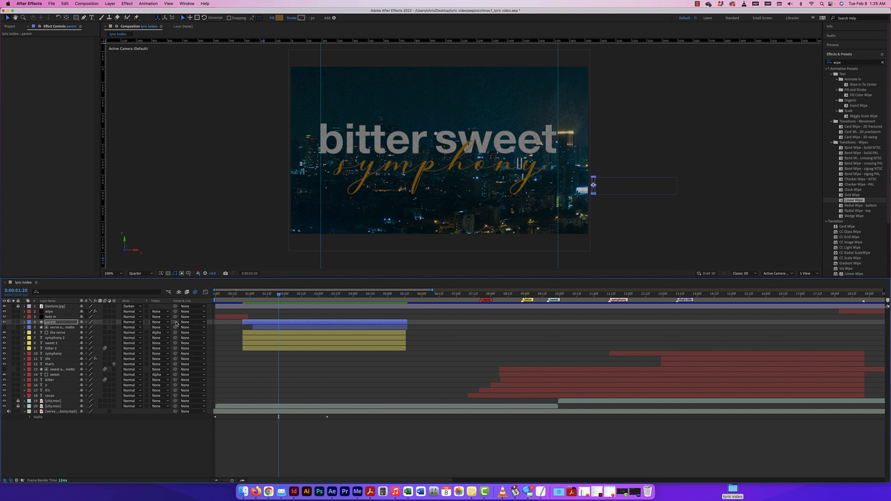
drag(175, 322, 58, 329)
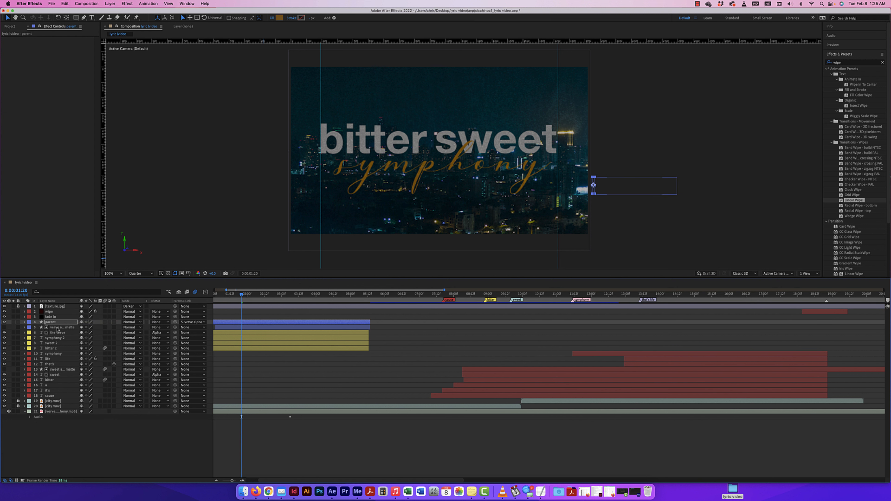
Scrub through the reveal up to 0:00:03:14 to check that the bar follows the matte.
drag(242, 296, 371, 296)
scroll(314, 297, left, 3)
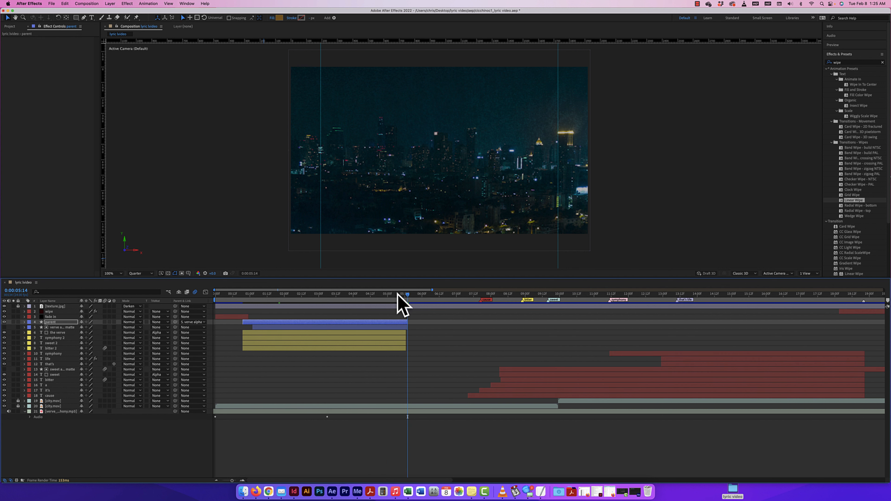
click(281, 298)
drag(281, 300, 339, 308)
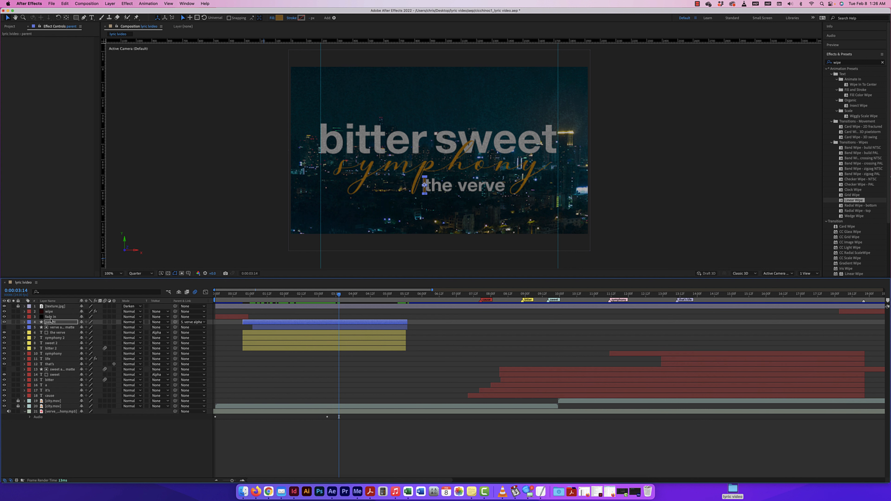
Delete the middle Position keyframe of the "verve alpha matte" layer at 0:00:01:20.
click(24, 327)
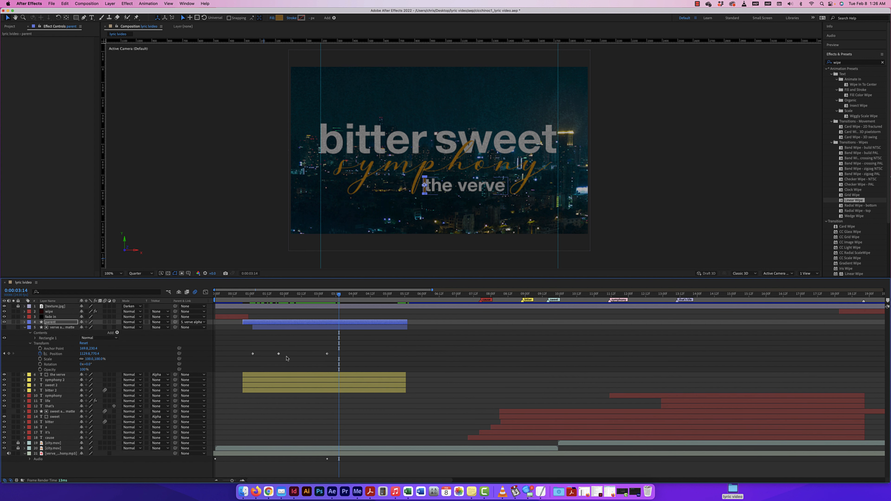
click(278, 354)
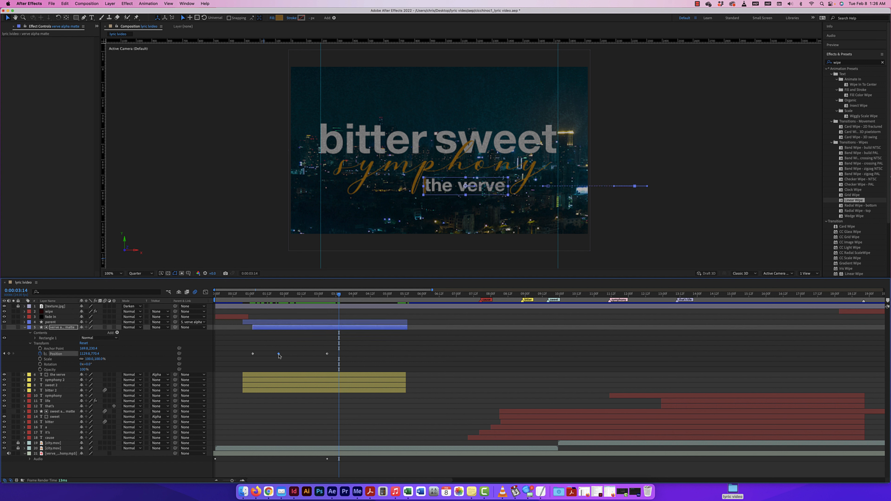
key(Delete)
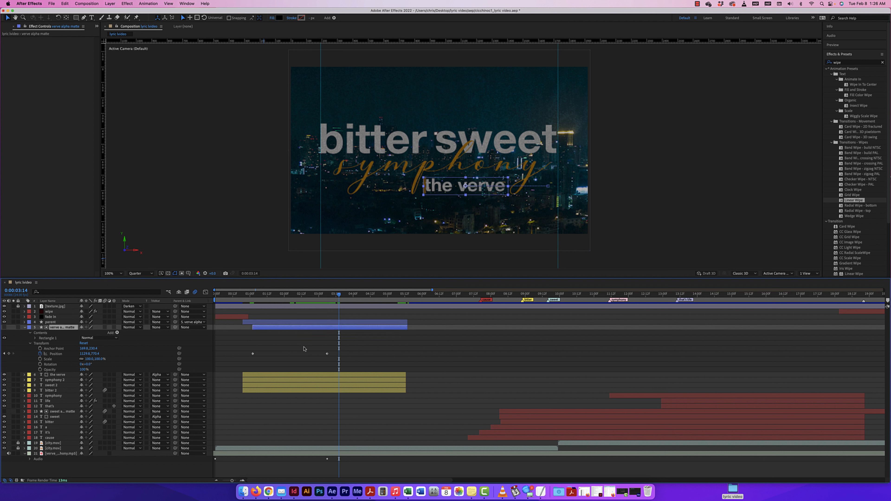
Adjust the matte's horizontal Position at its ending keyframe at 0:00:03:06.
drag(340, 296, 327, 299)
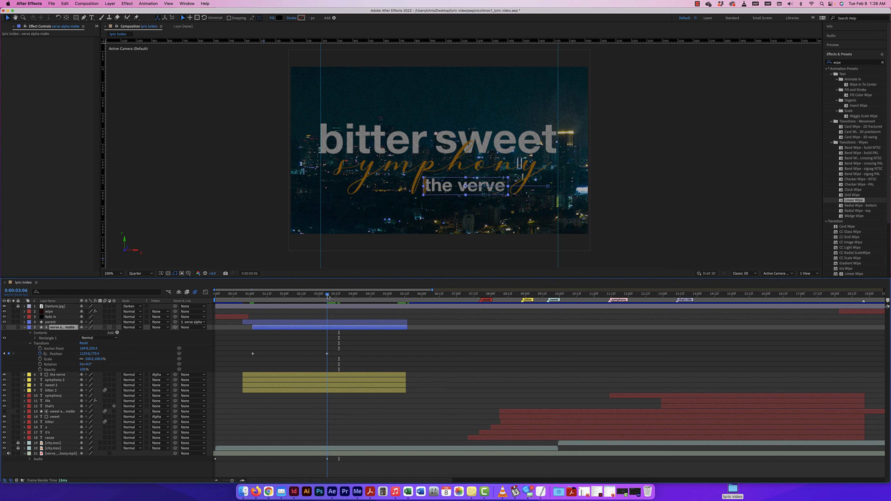
click(327, 354)
key(shift+Right)
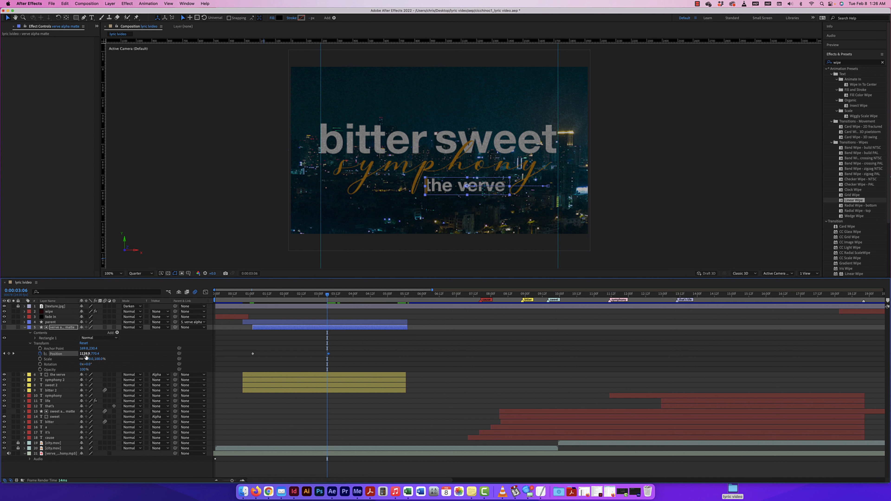
drag(85, 354, 76, 354)
Return to about 0:00:00:15 and step frame by frame through the opening of the title.
drag(328, 296, 237, 304)
key(Page_Down)
key(Page_Down)
key(Page_Up)
key(Page_Down)
key(Page_Down)
key(Page_Down)
key(Page_Down)
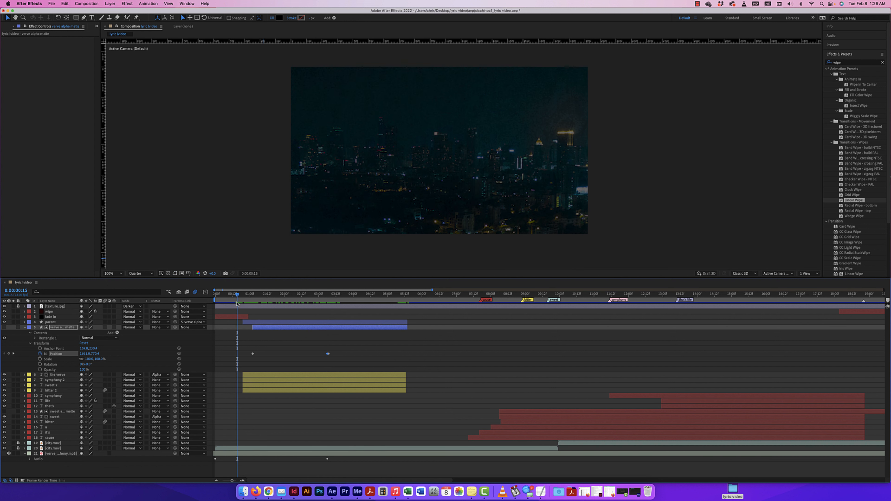
Preview the reveal and delete the extra Position keyframe just after the matte's ending keyframe at 0:00:03:06.
key(space)
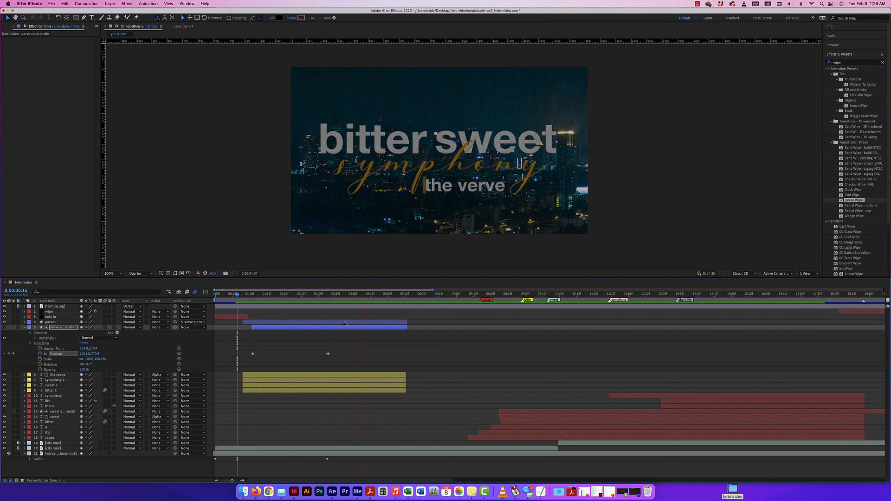
click(365, 303)
key(Delete)
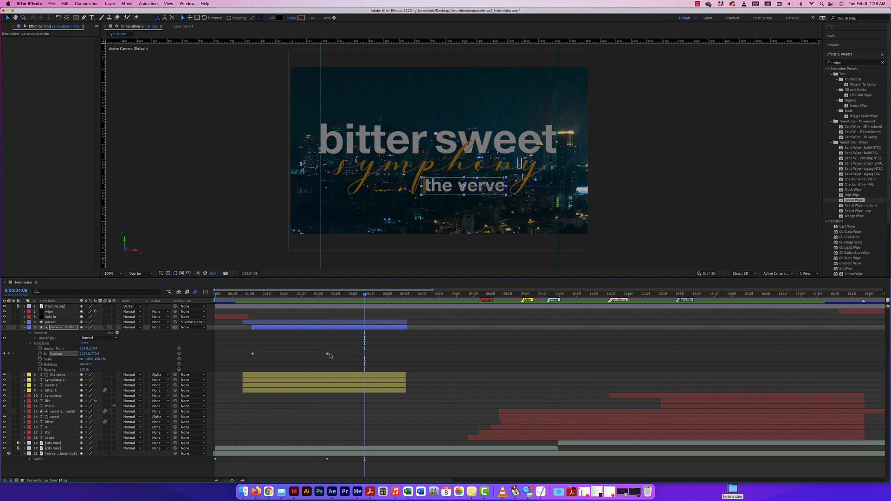
drag(365, 296, 326, 299)
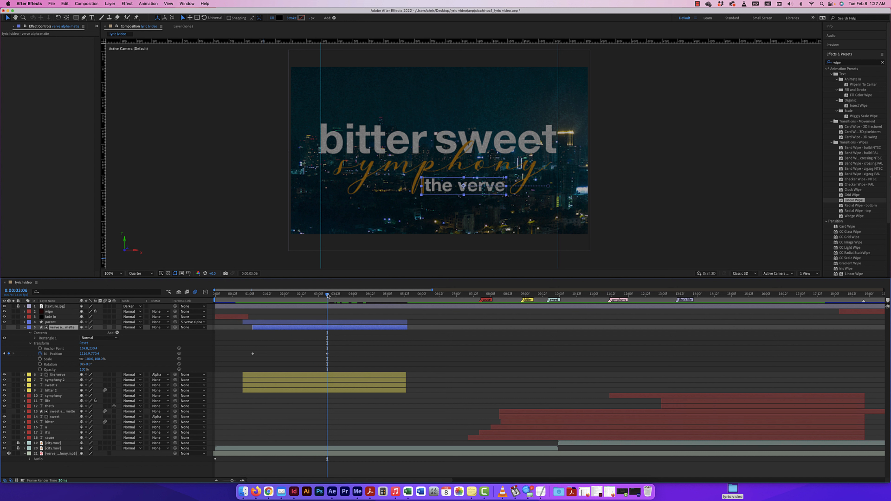
Shift the matte's starting Position keyframe at 0:00:01:02 horizontally to about 2205, beyond the frame's right side, and scrub through the reveal.
drag(328, 296, 253, 296)
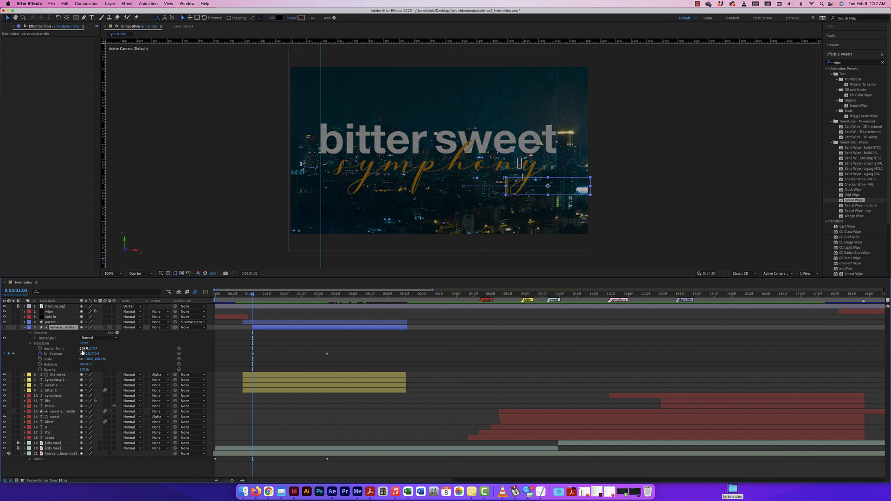
drag(82, 353, 252, 356)
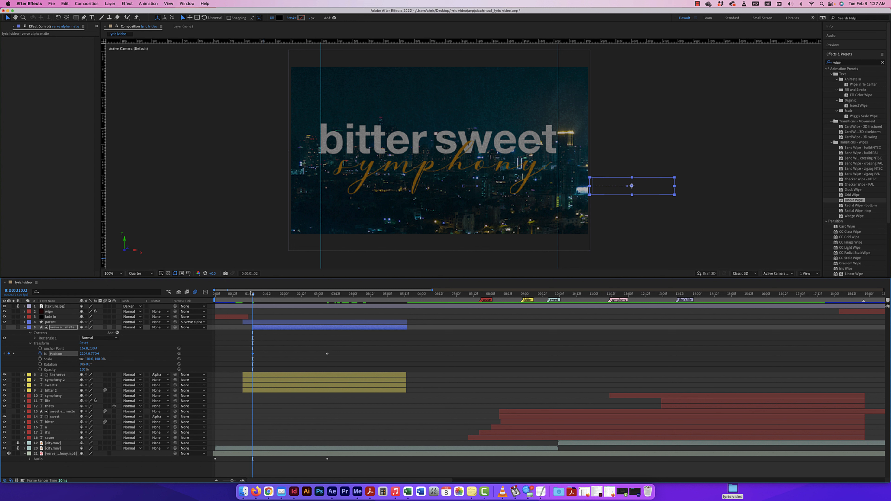
drag(253, 296, 335, 299)
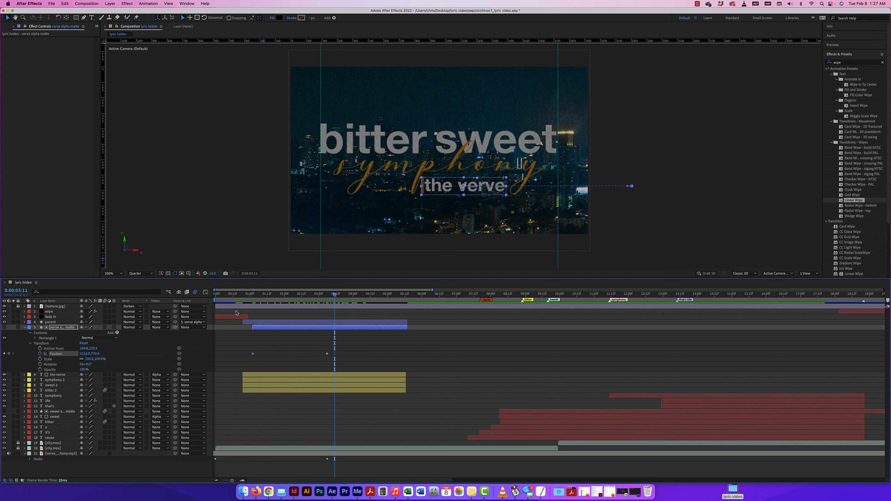
Move the anchor point of the gold "parent" bar to the center of its bottom edge.
click(60, 323)
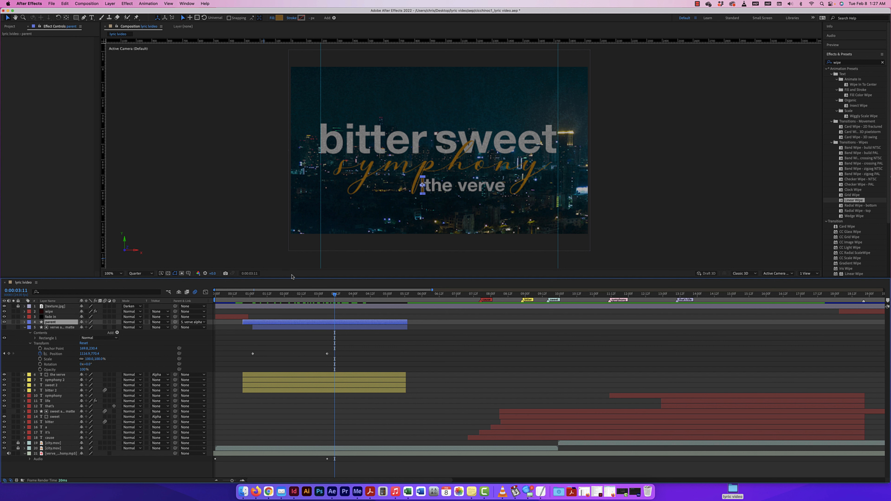
key(period)
key(period)
key(space)
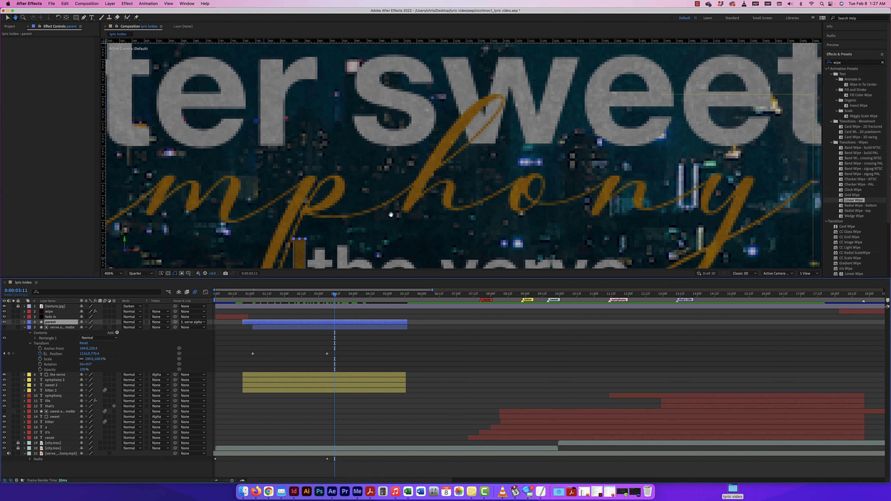
drag(391, 213, 454, 132)
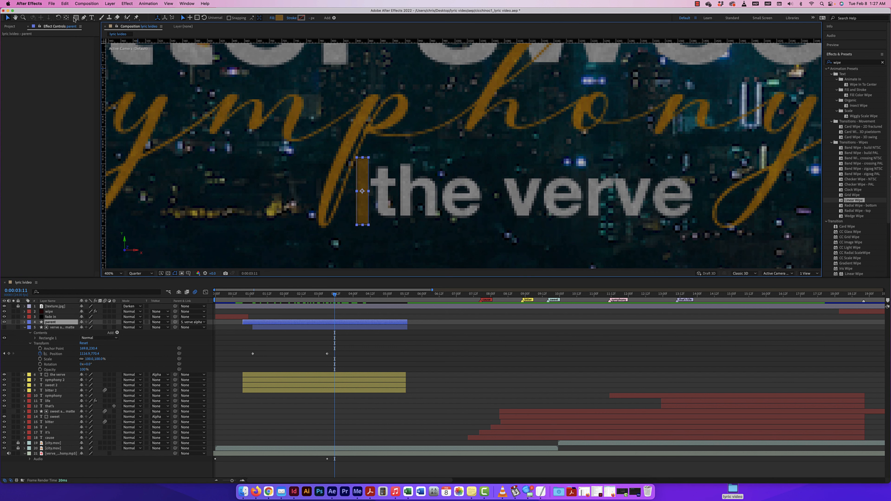
click(67, 17)
drag(362, 191, 362, 224)
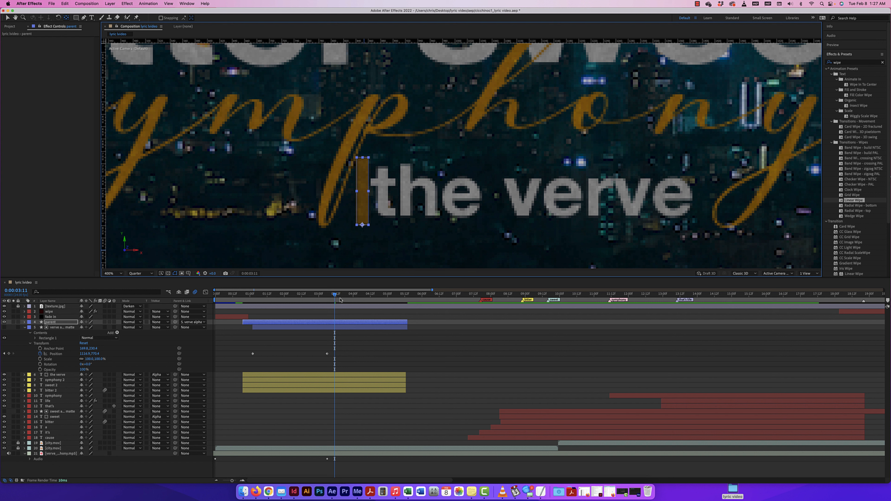
Add a Scale keyframe to the "parent" layer at 0:00:03:09.
mouse_move(335, 297)
mouse_down()
mouse_move(312, 296)
mouse_move(332, 297)
mouse_up()
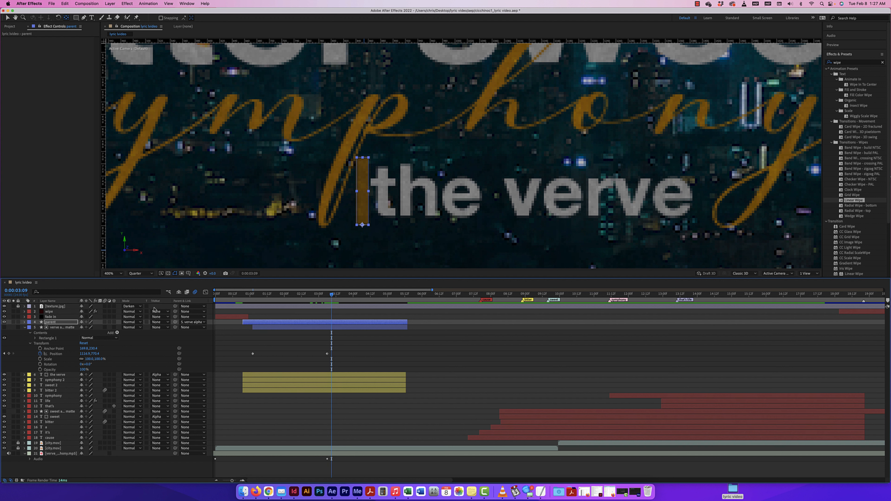
click(24, 322)
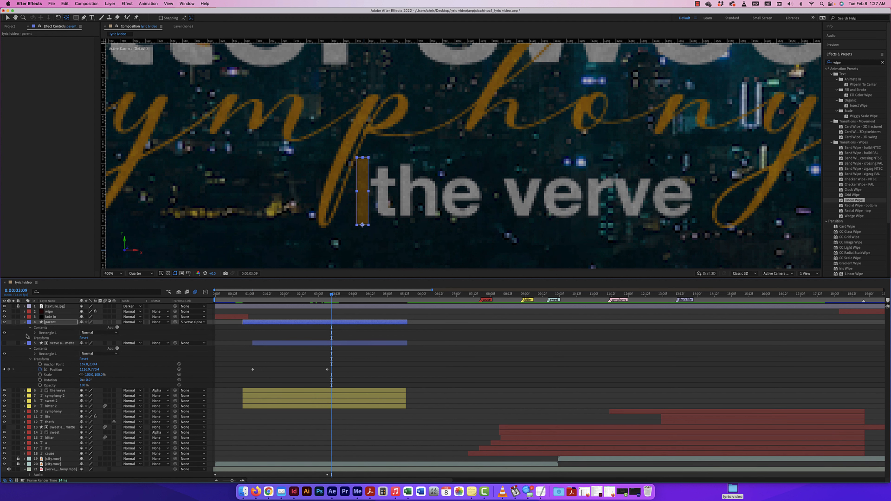
click(35, 333)
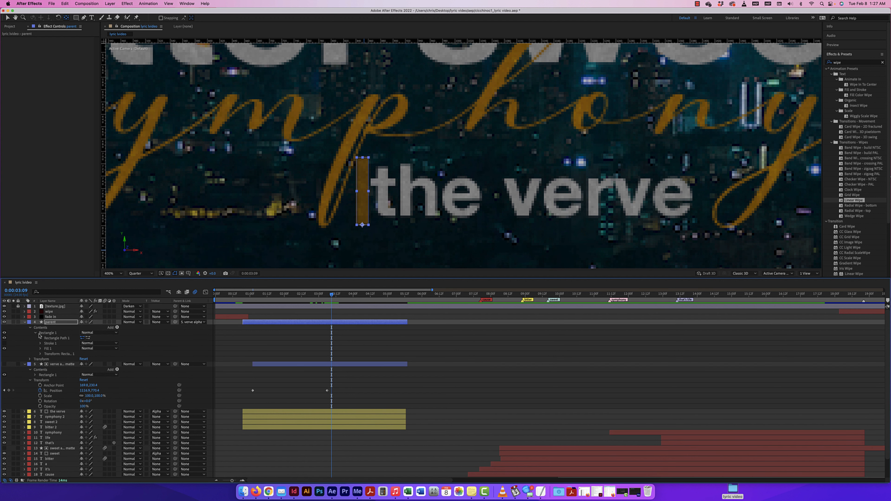
click(35, 333)
click(30, 338)
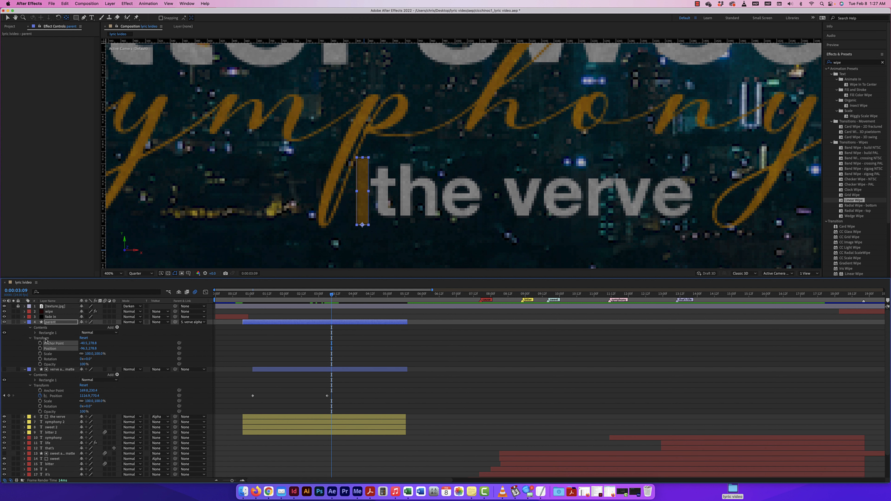
click(40, 354)
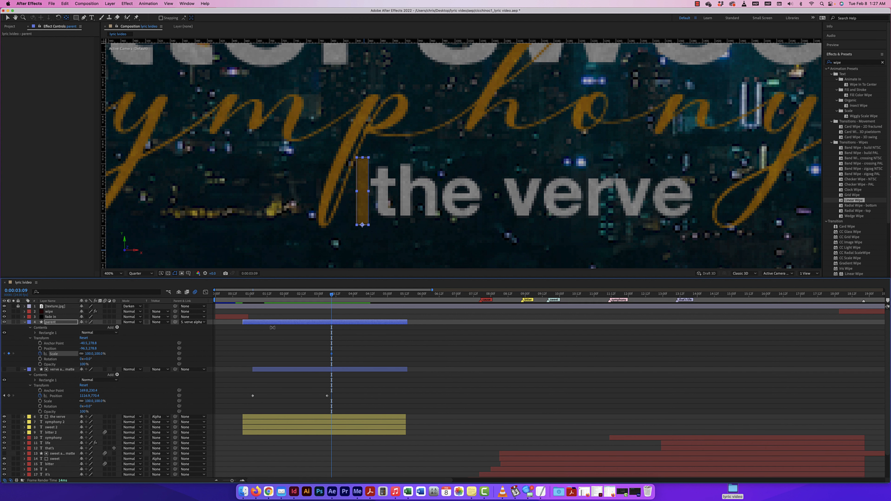
Unlink the bar's Scale proportions and set its vertical Scale to 0% at 0:00:03:14.
click(334, 295)
drag(333, 296, 339, 296)
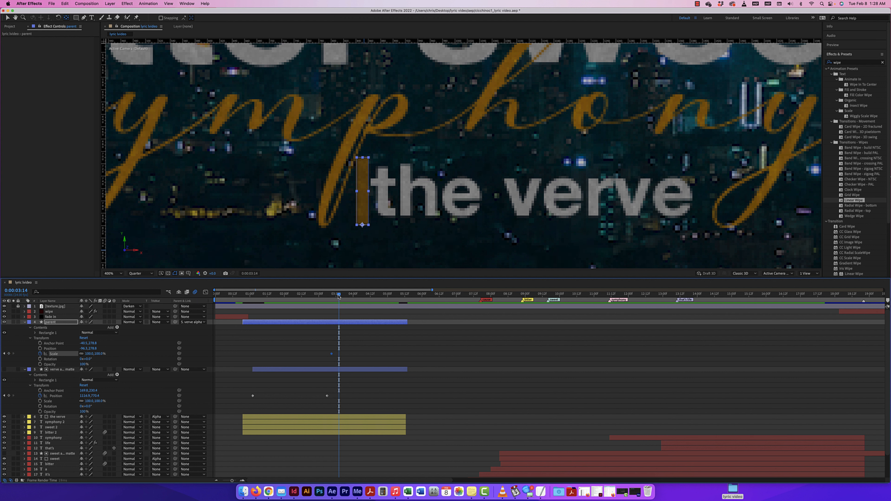
click(81, 354)
drag(99, 354, 69, 355)
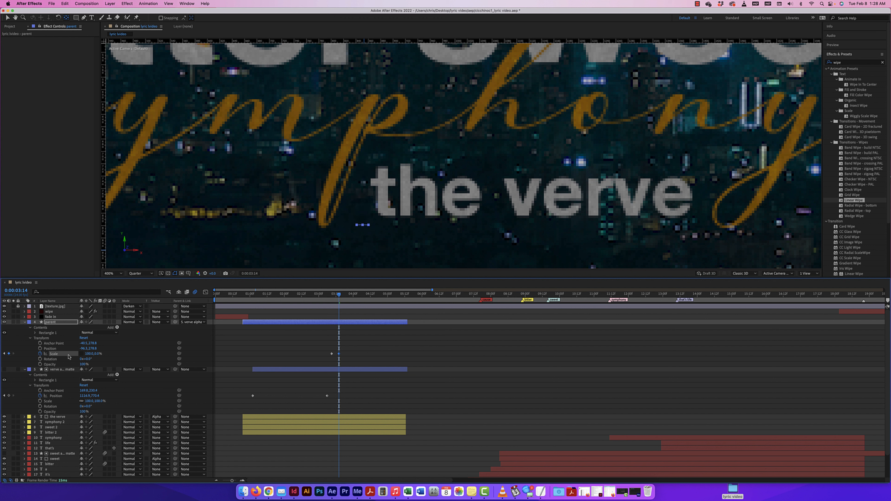
Move the bar's ending Scale keyframe a few frames later and preview the complete title animation.
drag(340, 296, 243, 298)
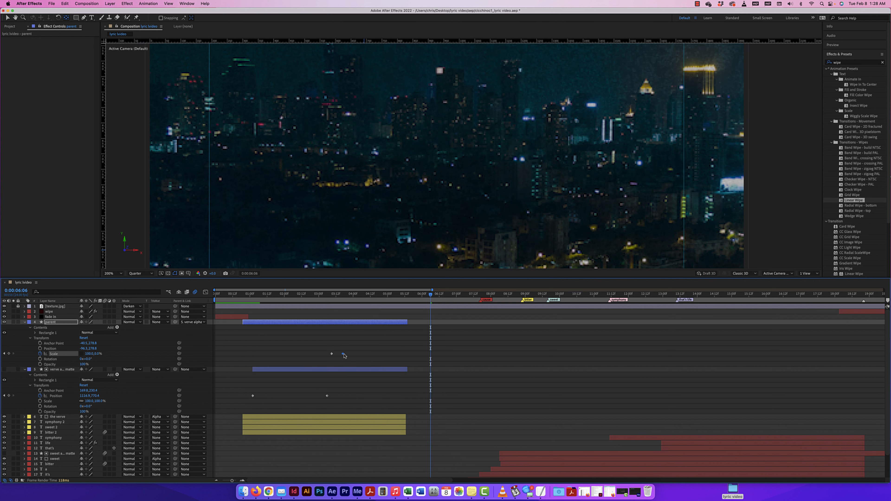
drag(339, 355, 344, 354)
drag(415, 297, 309, 300)
key(space)
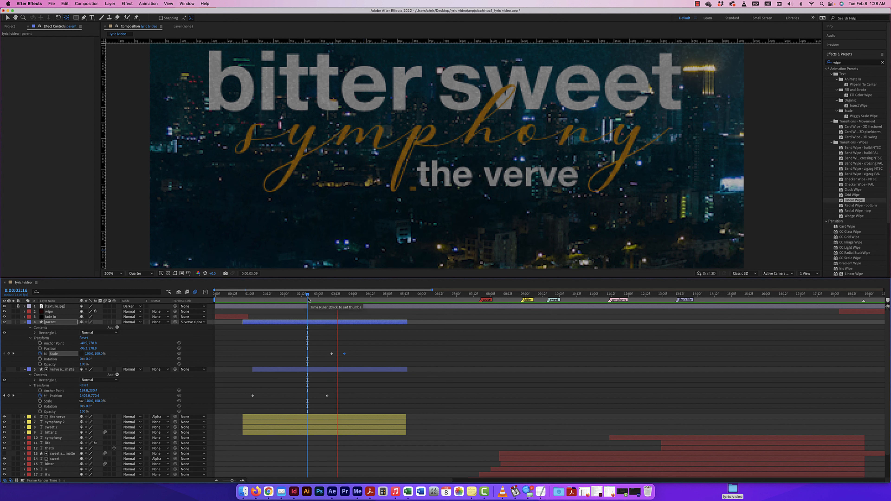
key(space)
key(comma)
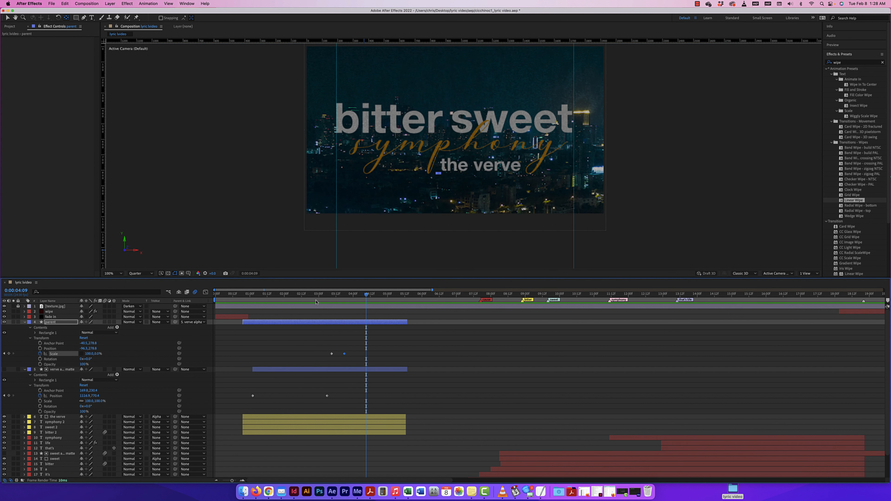
drag(367, 297, 230, 301)
key(space)
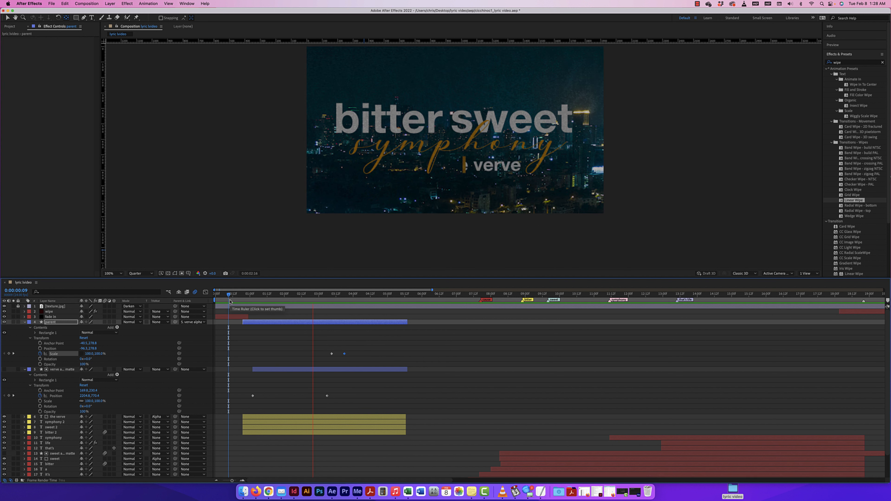
key(space)
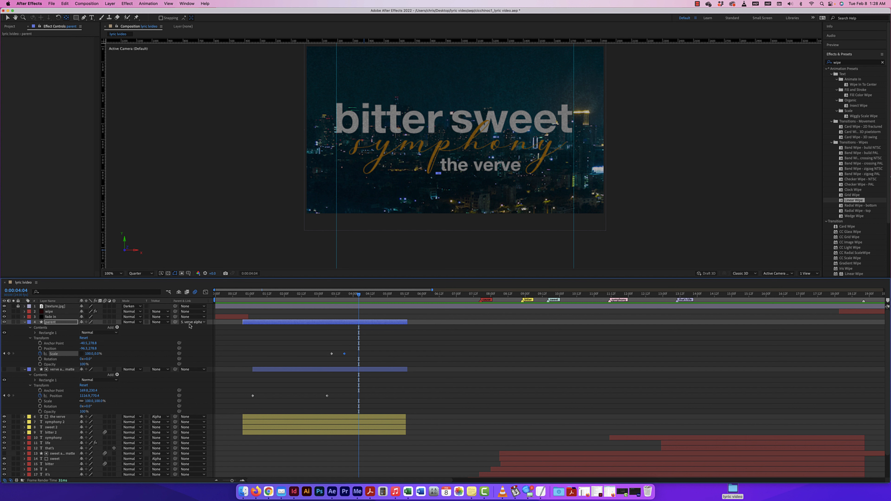
Draw a straight horizontal line below "the verve" with the Pen tool, spanning the two vertical guides.
key(comma)
key(comma)
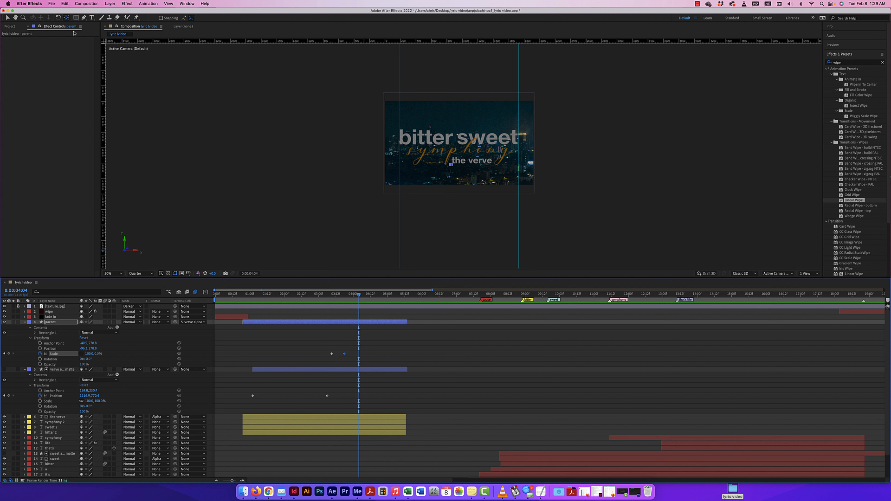
click(84, 19)
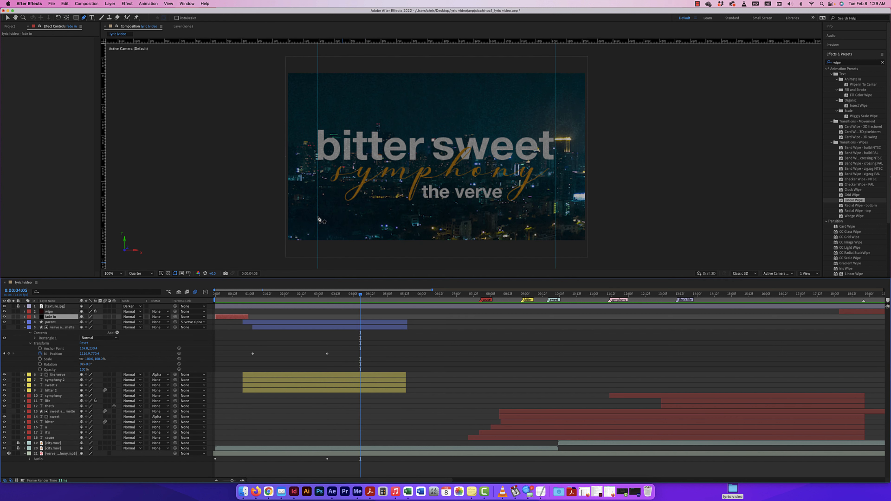
click(318, 216)
click(555, 216)
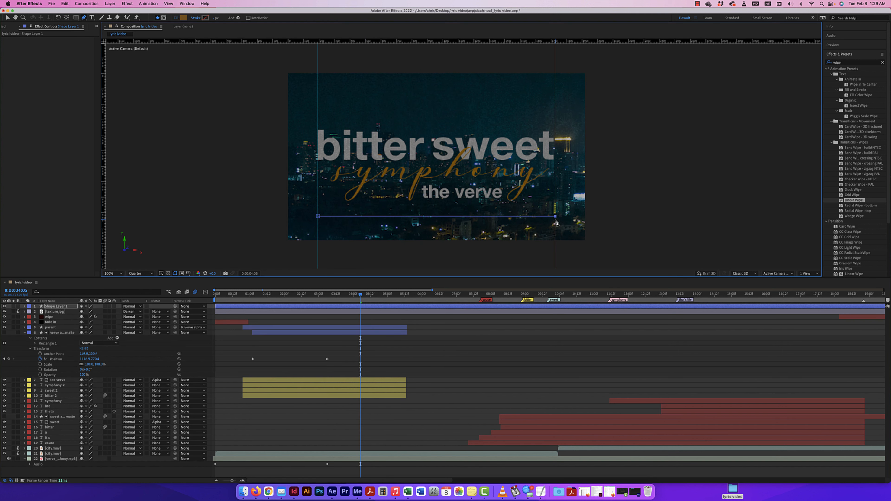
Set the new line's fill to None and its stroke to Solid Color.
click(176, 17)
click(216, 55)
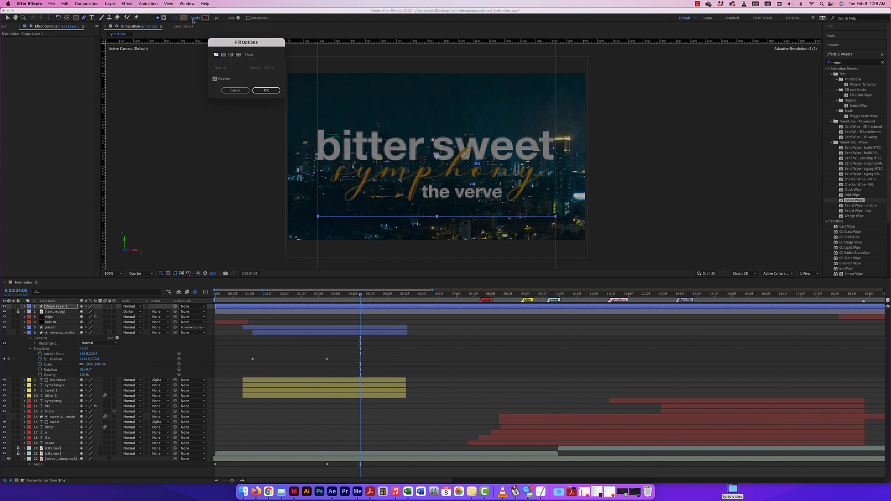
click(266, 90)
click(197, 17)
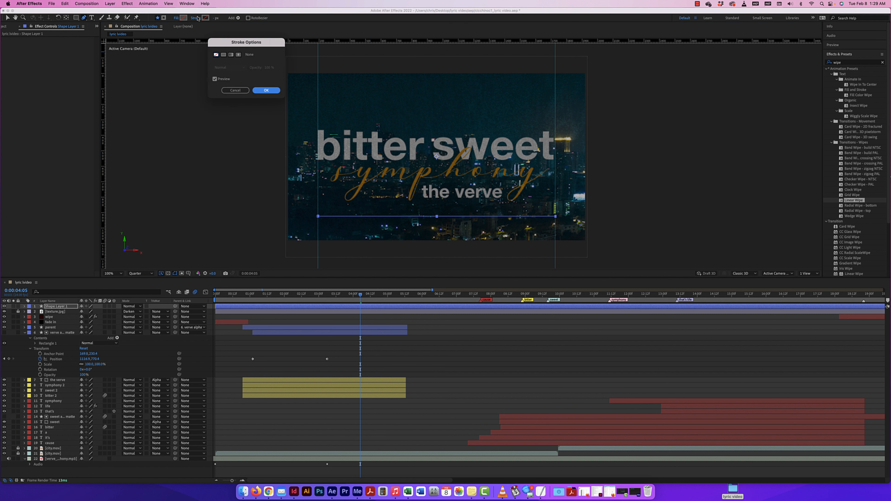
click(223, 54)
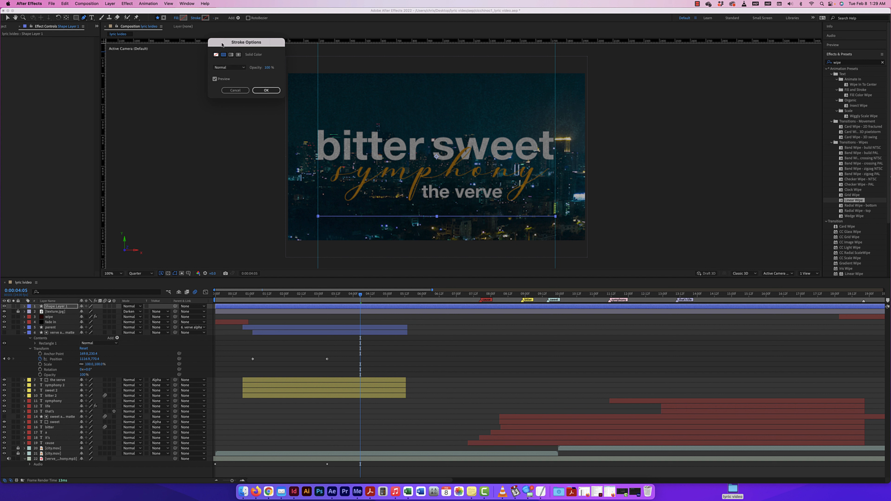
click(266, 90)
Match the line's stroke color to the gold "symphony" lettering by sampling it with the eyedropper.
click(205, 18)
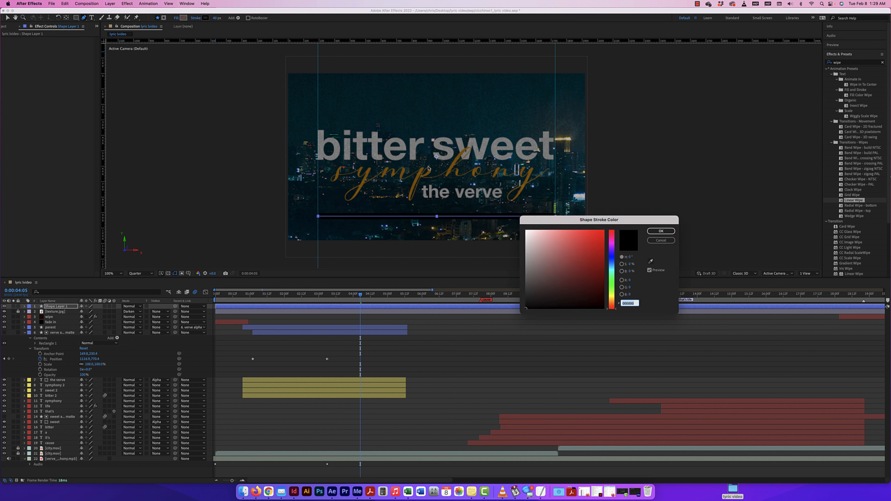
click(650, 262)
click(447, 156)
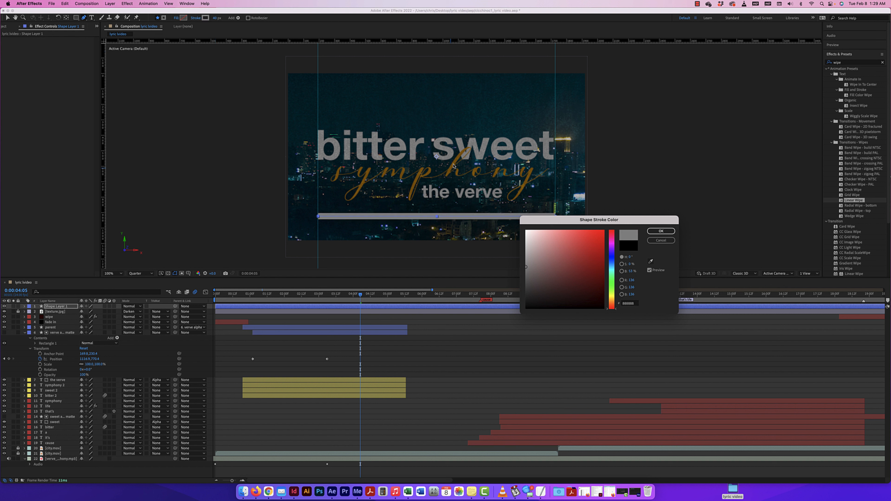
click(651, 262)
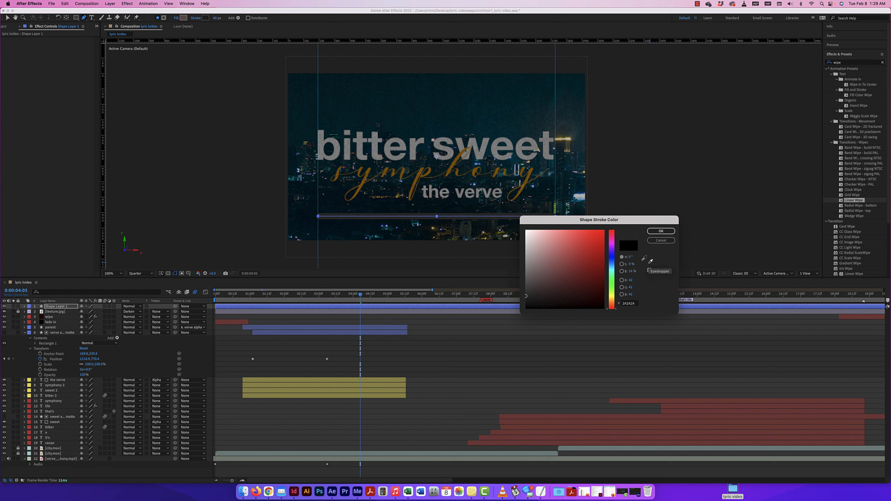
click(421, 172)
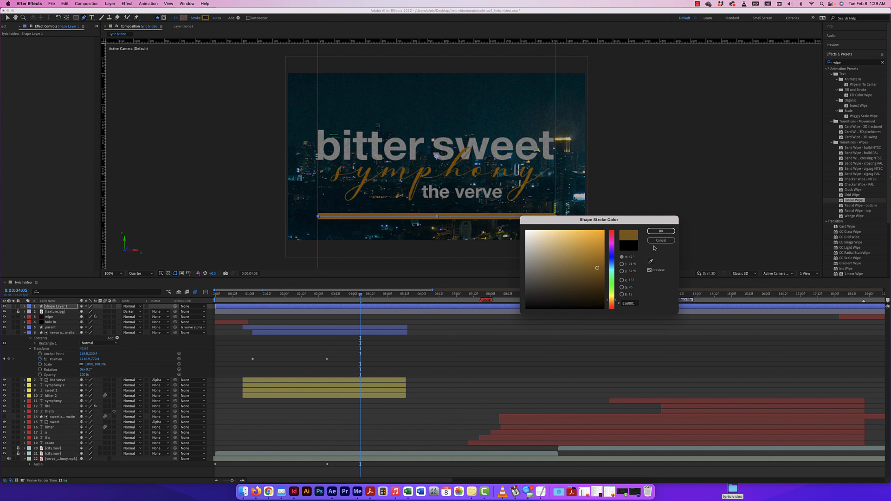
click(660, 232)
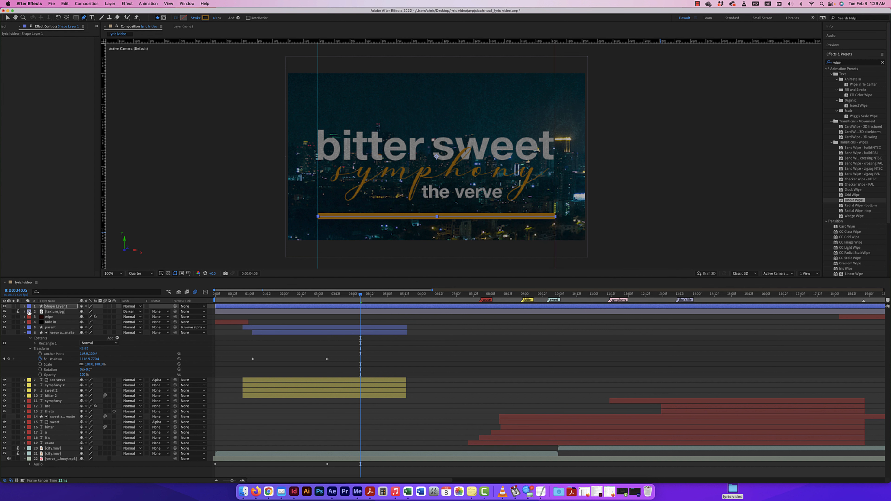
Rename the gold line's shape layer to "trim path" and save the project.
click(58, 307)
key(a)
key(Home)
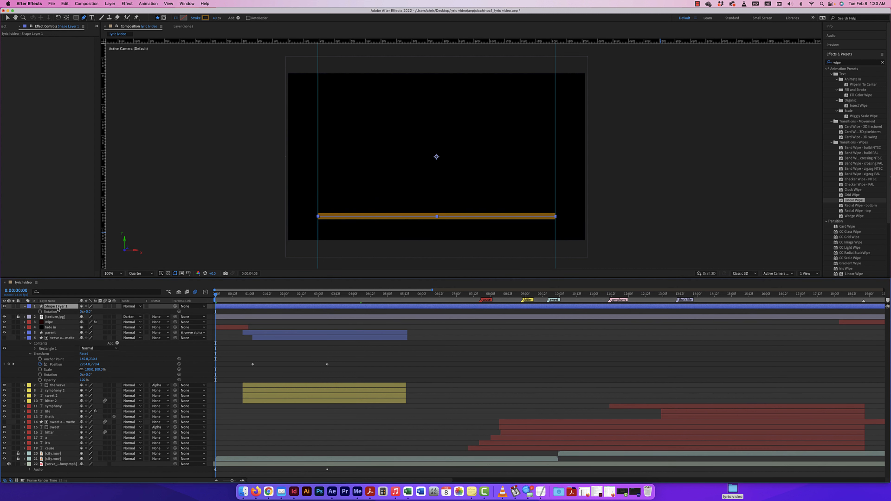
key(t)
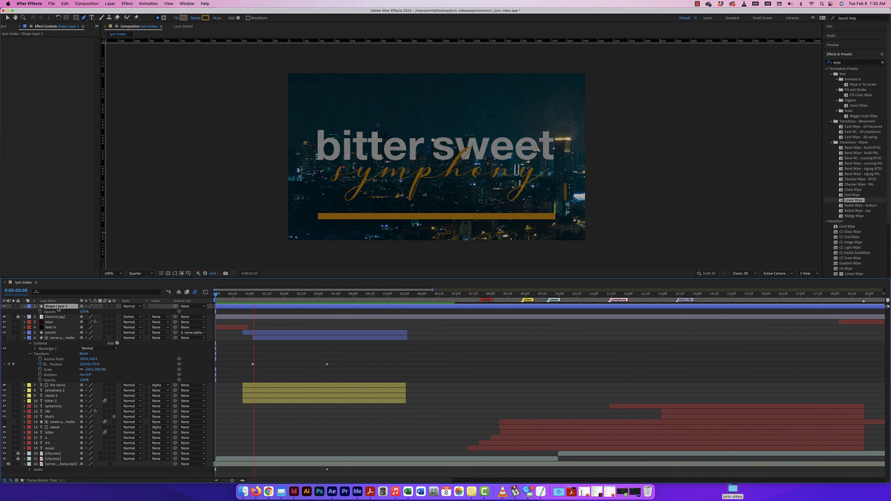
key(space)
key(Return)
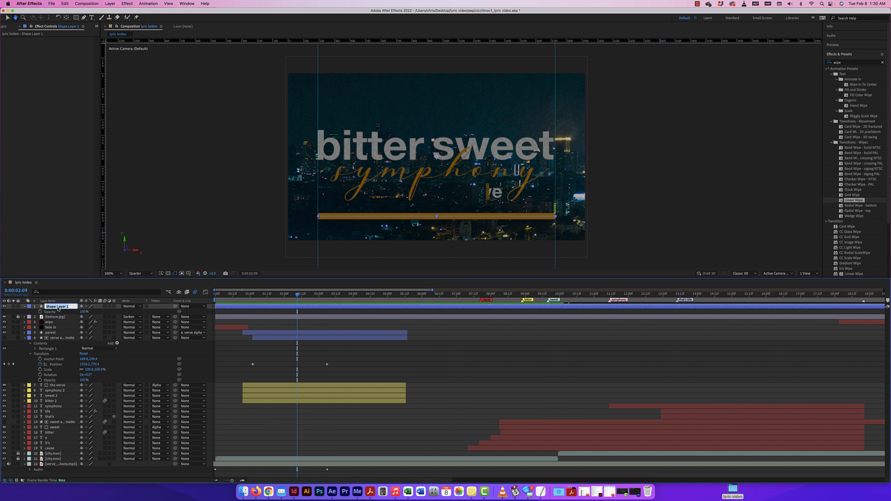
text(trim path)
key(Return)
key(super+s)
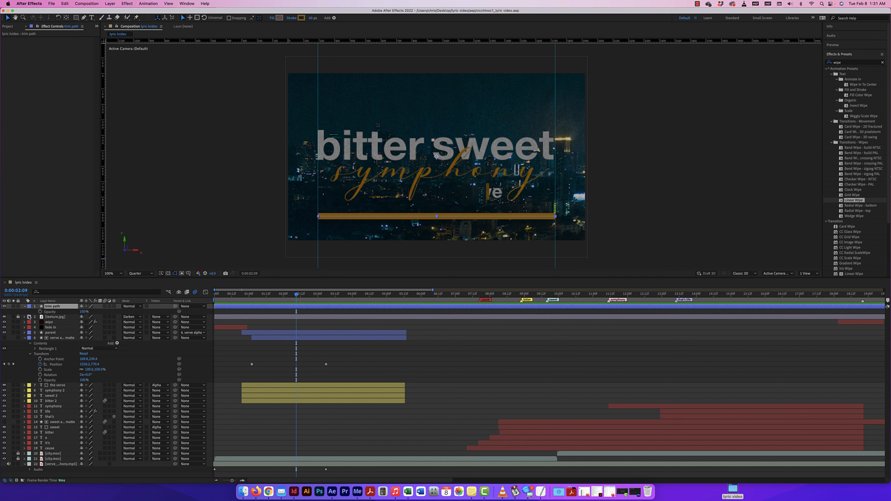
Expand the trim path layer's stroke properties and reduce the line's stroke width to 11 px.
click(25, 307)
click(24, 307)
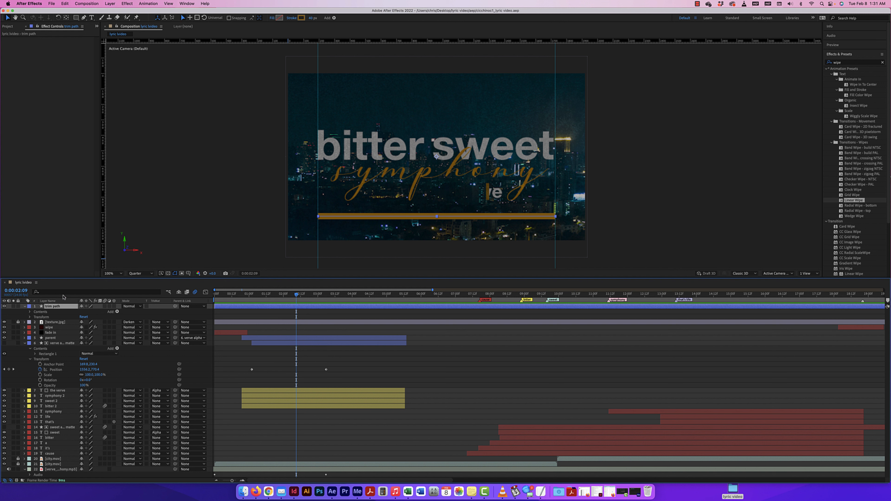
click(29, 312)
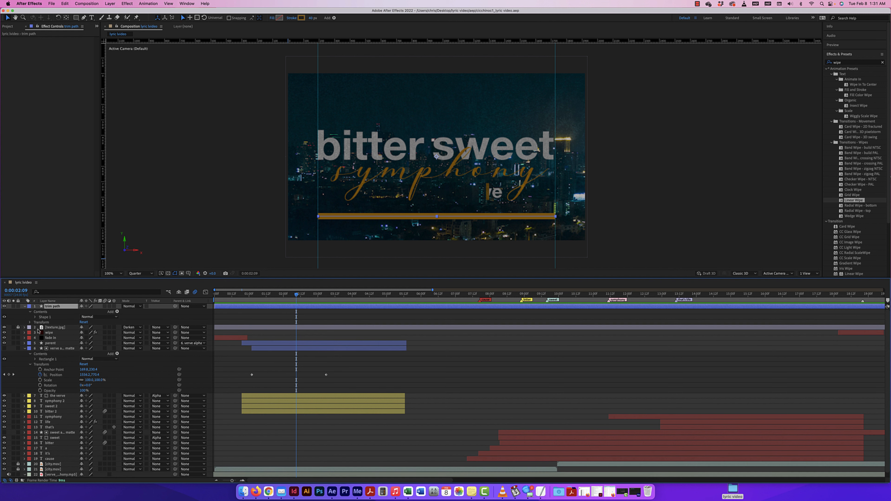
click(35, 317)
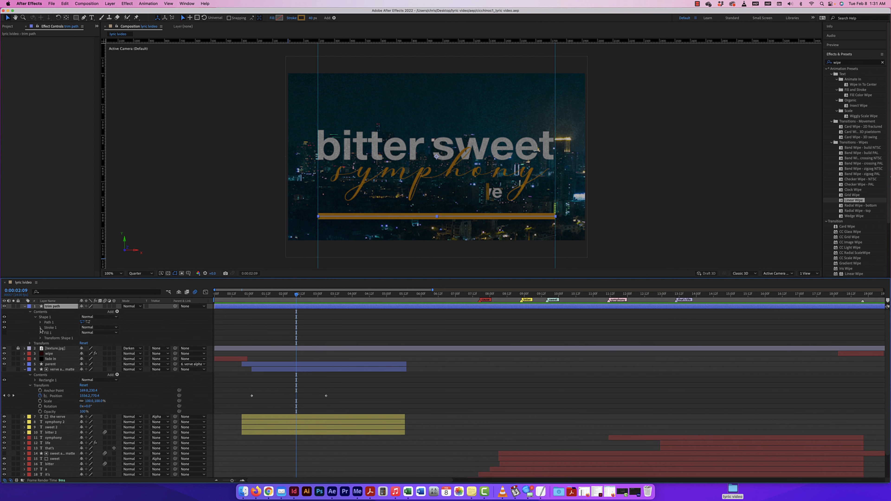
click(40, 328)
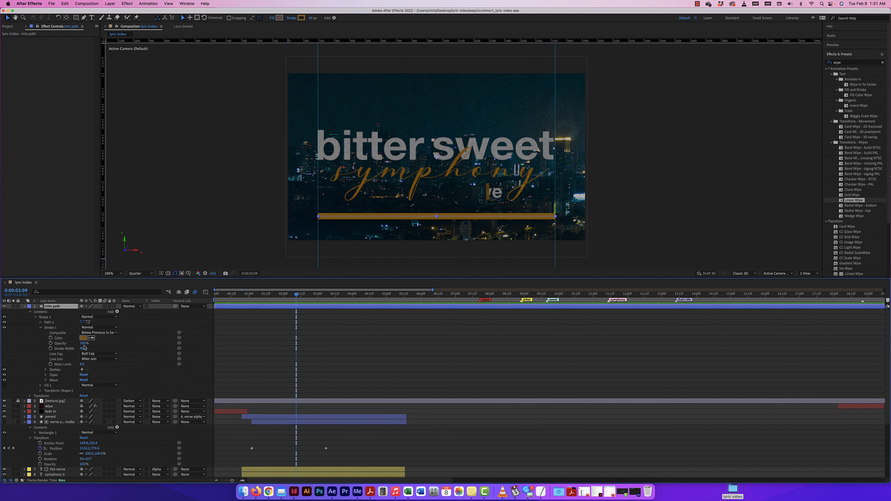
drag(83, 348, 77, 350)
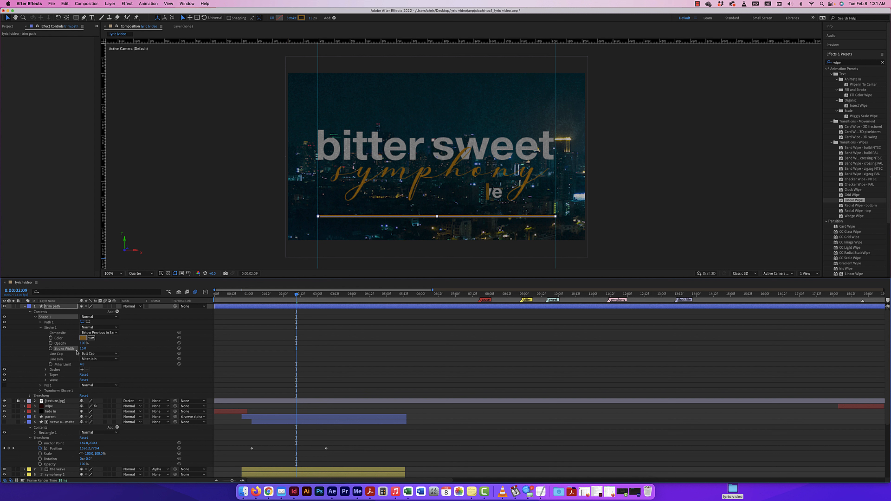
Add Trim Paths to the line's shape and try out its Start value.
click(117, 312)
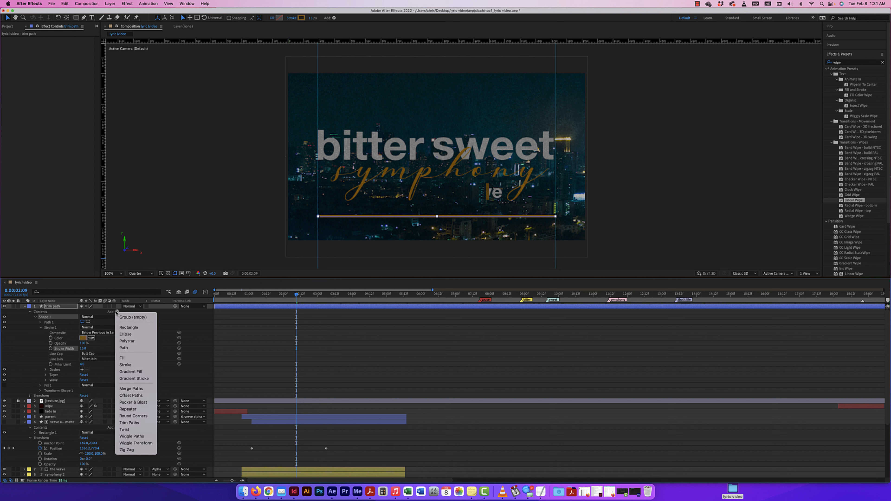
click(135, 424)
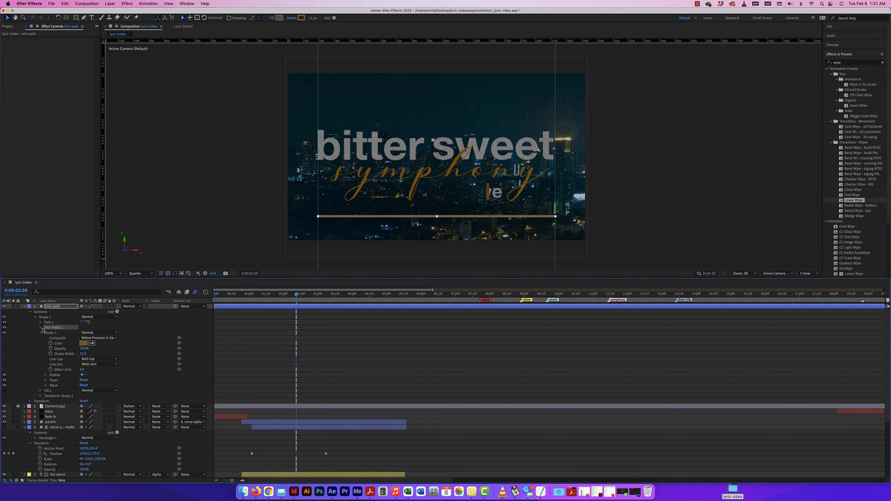
click(40, 328)
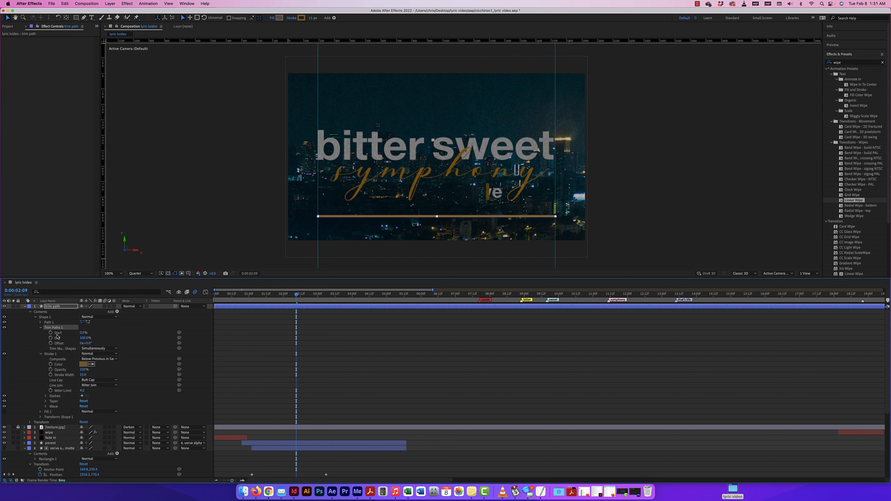
mouse_move(83, 333)
mouse_down()
mouse_move(109, 333)
mouse_move(78, 333)
mouse_up()
scroll(220, 313, left, 1)
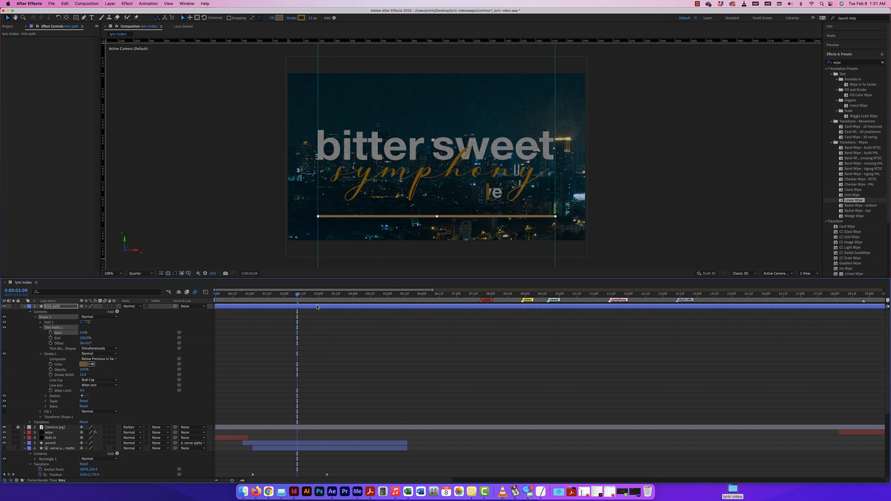
Trim the line layer's end to match the title layers and keyframe the Trim Paths Start at 100% at 0:00:03:08.
drag(298, 295, 330, 300)
key(alt+bracketright)
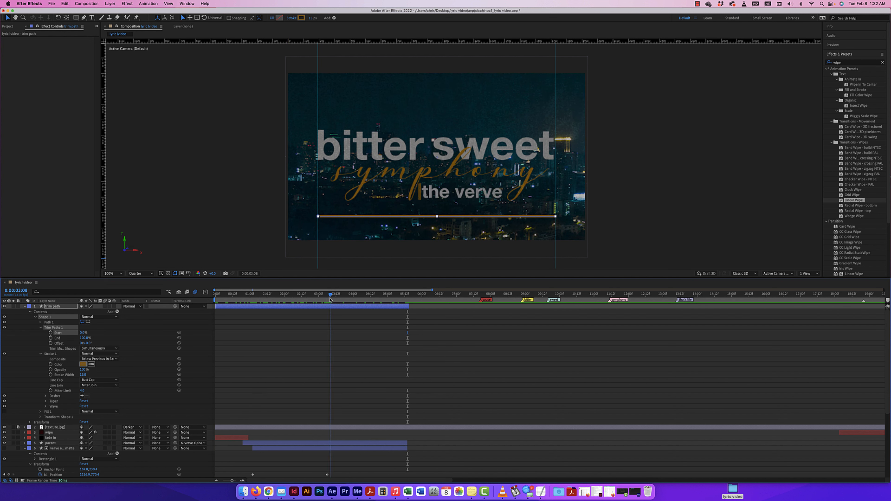
scroll(331, 301, right, 3)
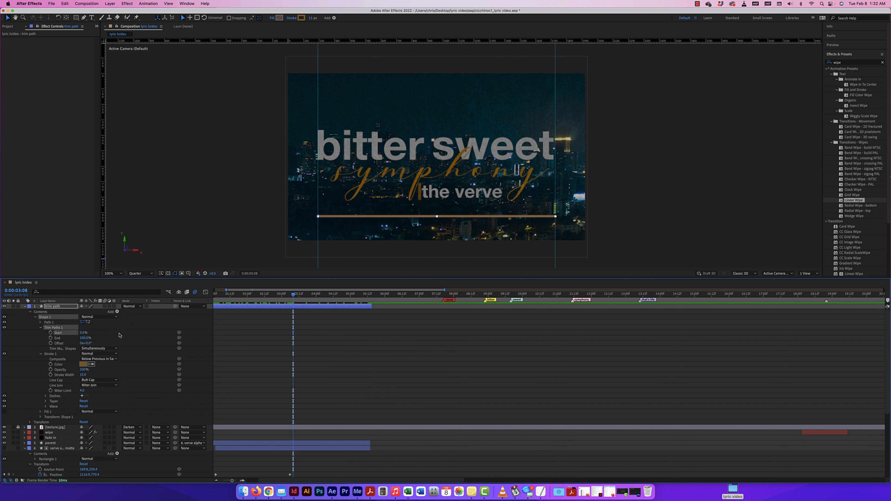
click(51, 332)
drag(83, 332, 149, 332)
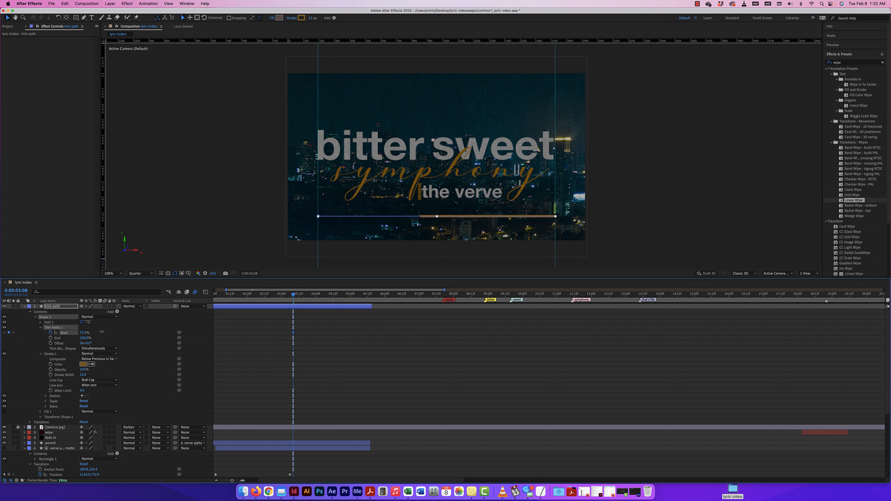
Keyframe the Trim Paths Start at 0% at 0:00:04:12 and at 100% at 0:00:05:10.
drag(301, 296, 334, 297)
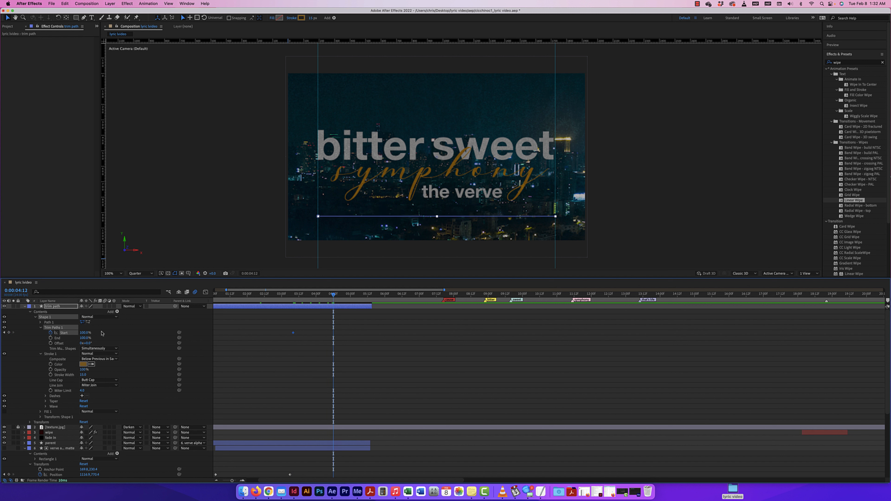
drag(84, 333, 32, 333)
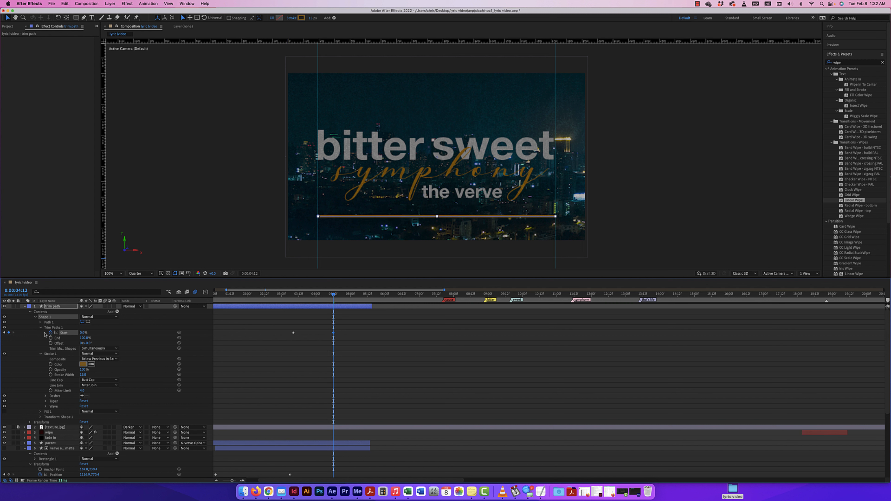
drag(333, 297, 366, 296)
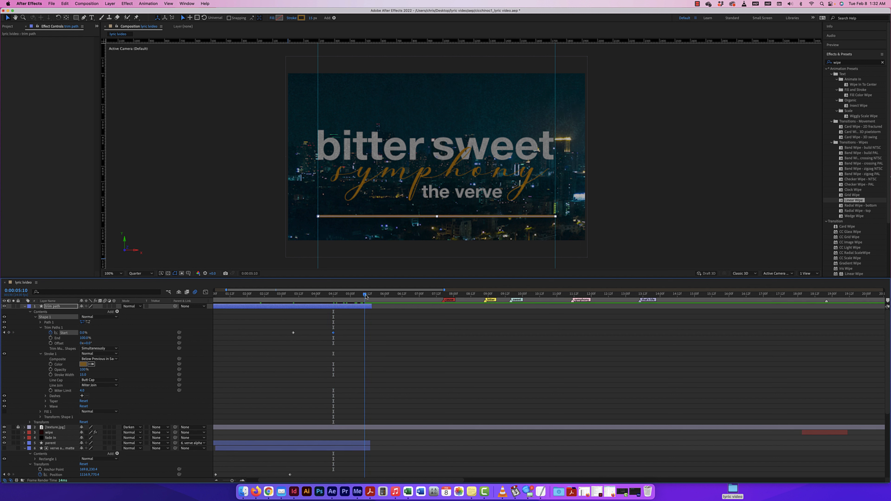
drag(83, 333, 145, 333)
Preview the gold line's draw-on and wipe-off animation from just before its first keyframe.
drag(365, 296, 281, 299)
key(space)
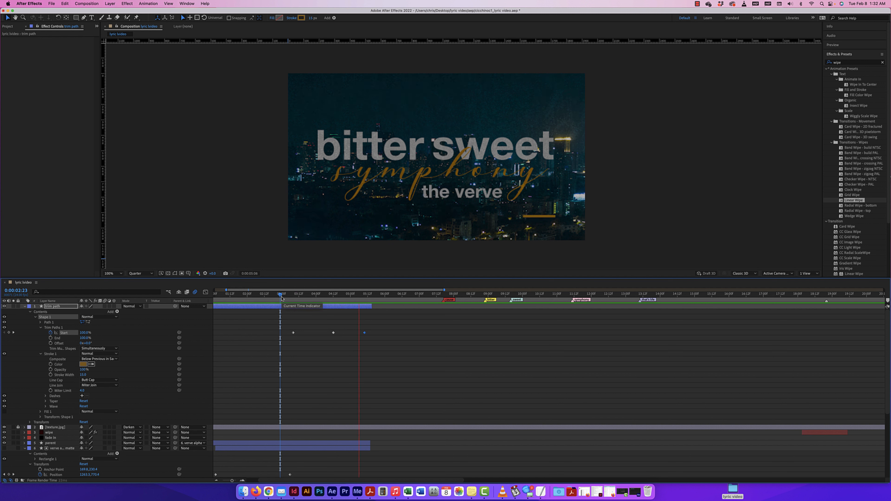
key(space)
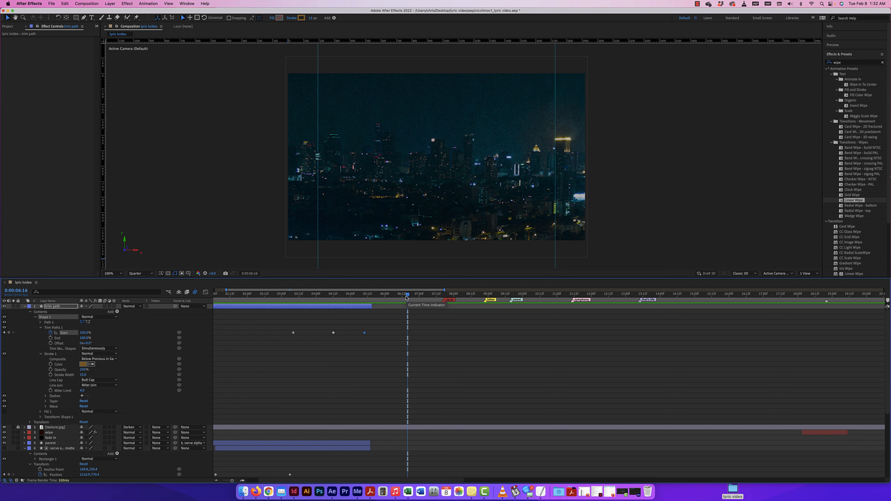
drag(407, 298, 304, 295)
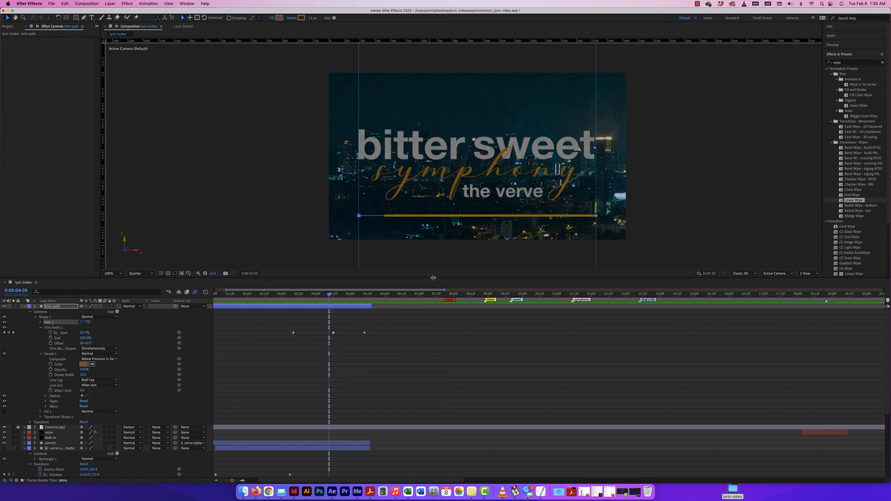
Enlarge the timeline, reveal the keyframed properties of all layers, and collapse every layer again.
drag(435, 278, 439, 127)
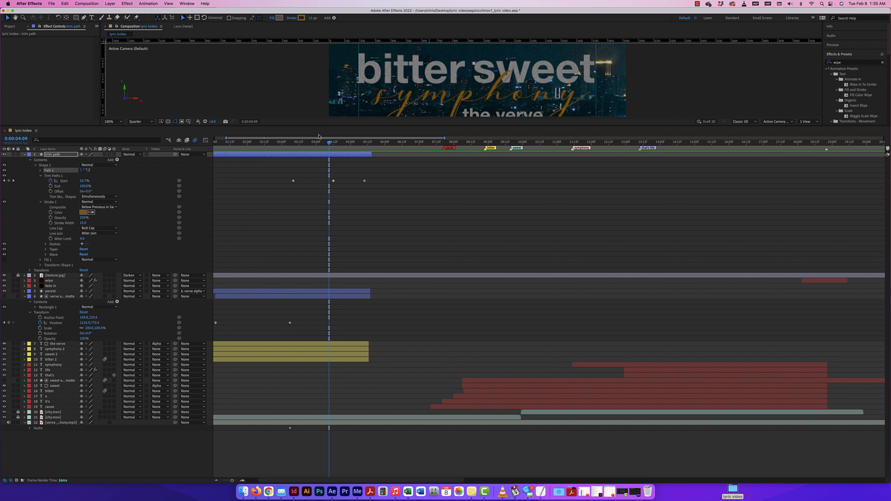
key(Home)
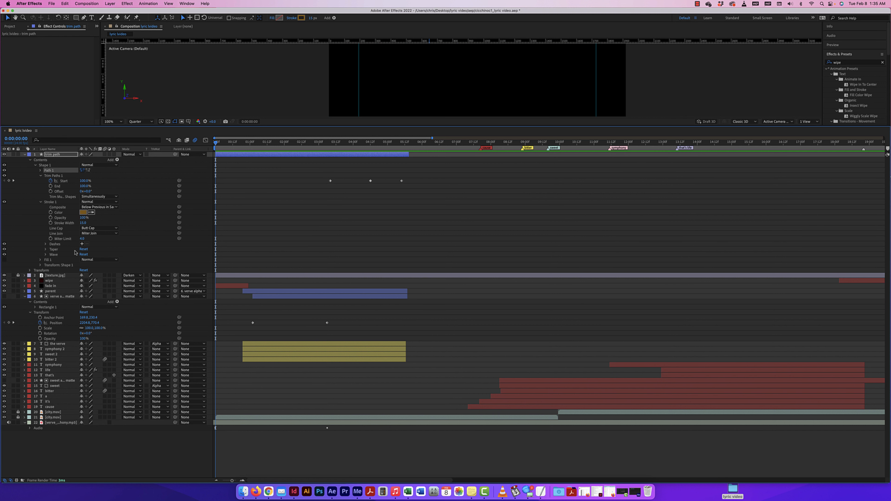
click(149, 456)
key(u)
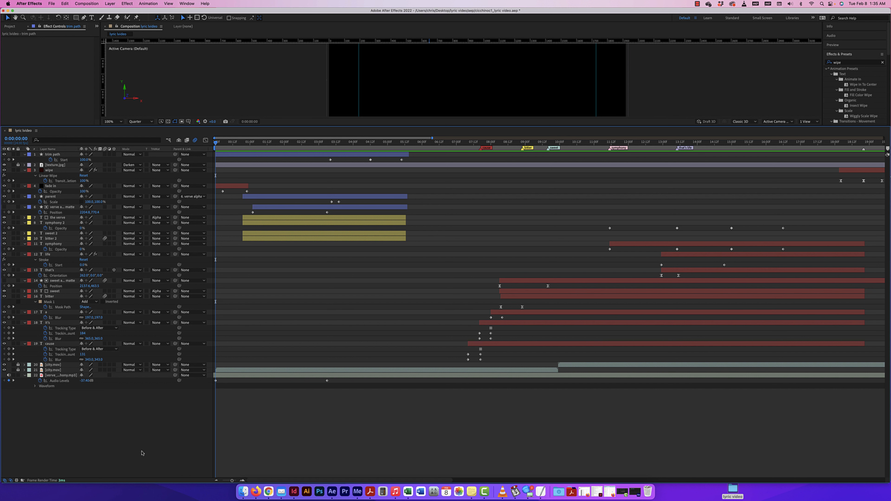
key(u)
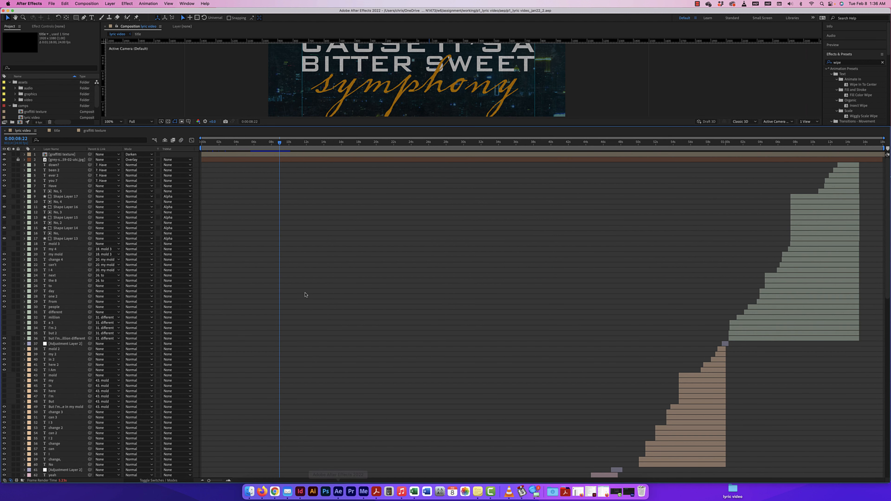
Examine how the full lyric video project staggers and color-codes its lyric layers by section along the timeline.
scroll(368, 309, down, 5)
scroll(368, 310, down, 5)
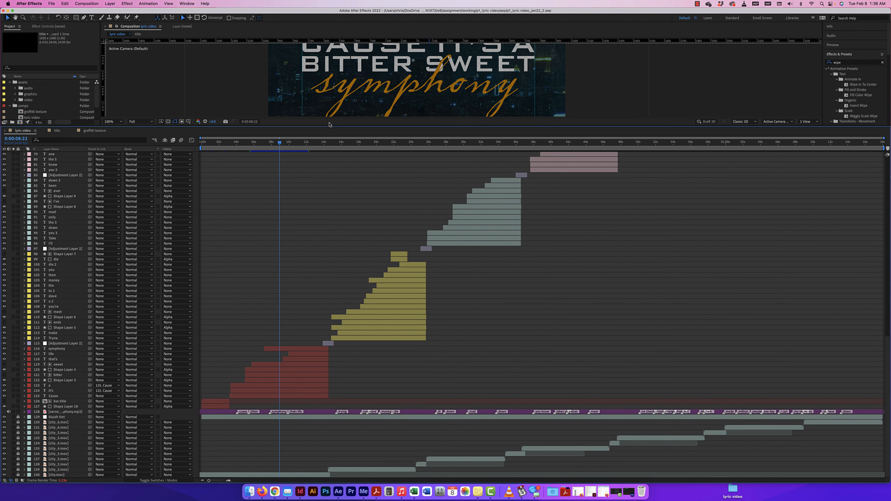
drag(329, 125, 331, 286)
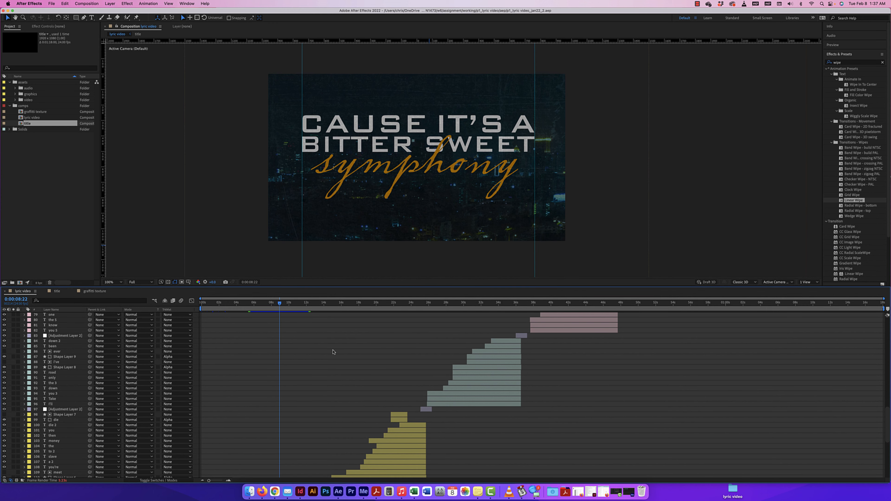
scroll(333, 352, down, 10)
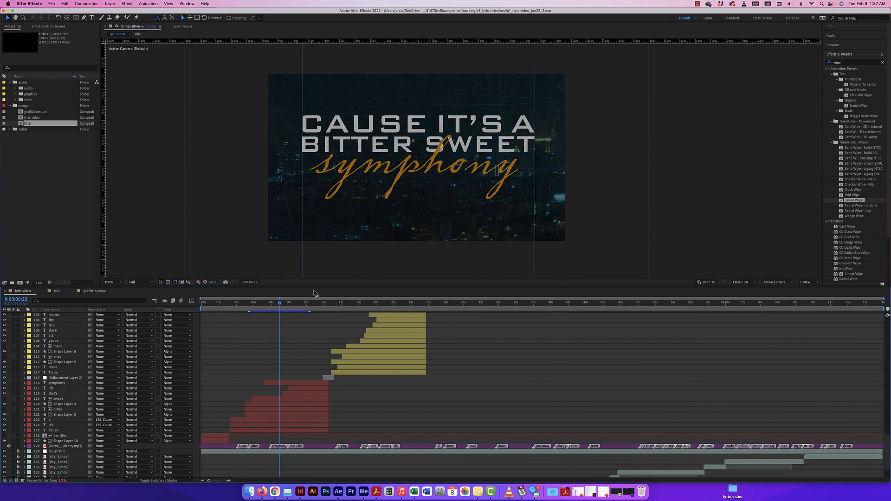
drag(317, 287, 329, 69)
scroll(324, 307, up, 20)
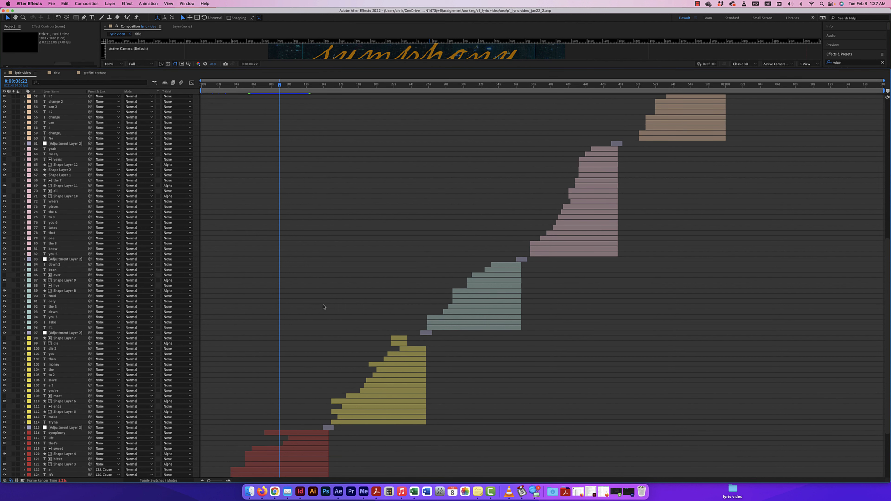
scroll(324, 307, down, 20)
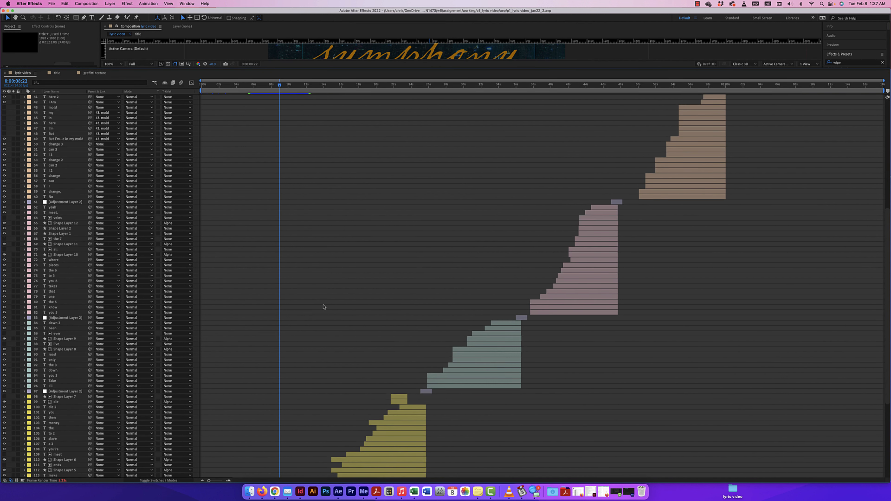
scroll(63, 235, up, 14)
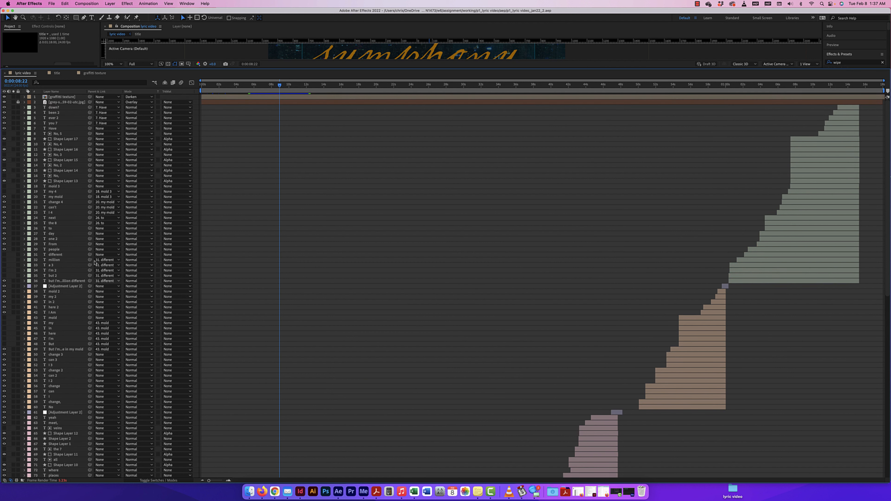
scroll(63, 235, down, 18)
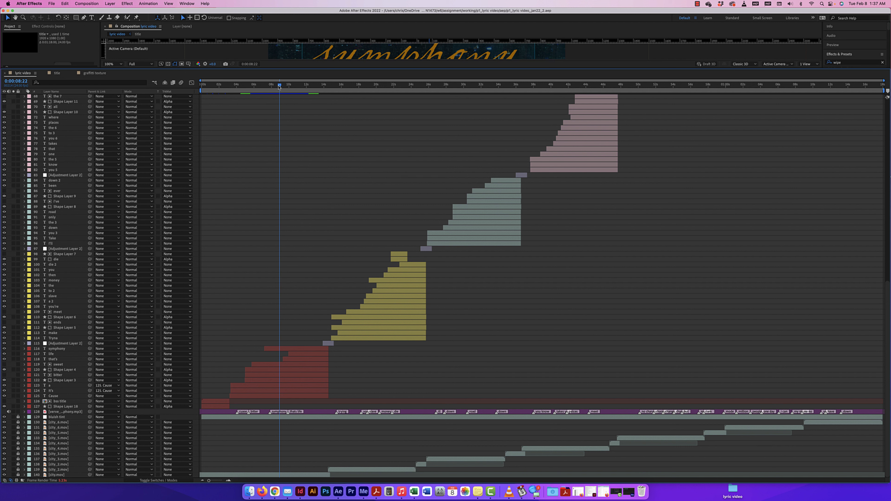
drag(280, 85, 585, 169)
scroll(597, 176, up, 5)
scroll(598, 178, up, 10)
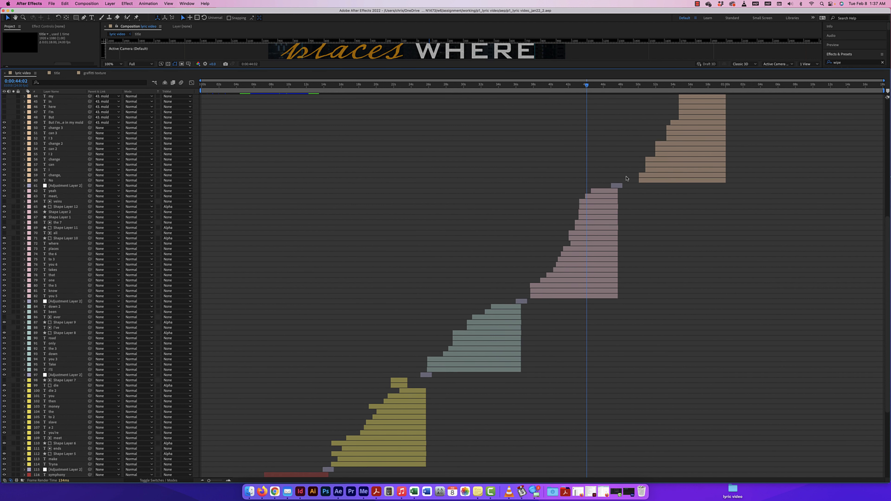
scroll(751, 208, up, 3)
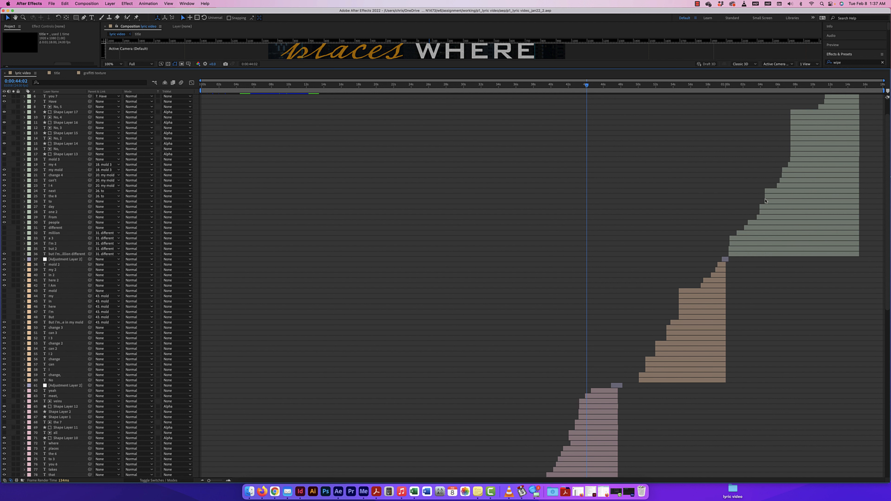
Select the first verse's red lyric layers in the timeline, from Cause up to symphony.
scroll(755, 210, up, 2)
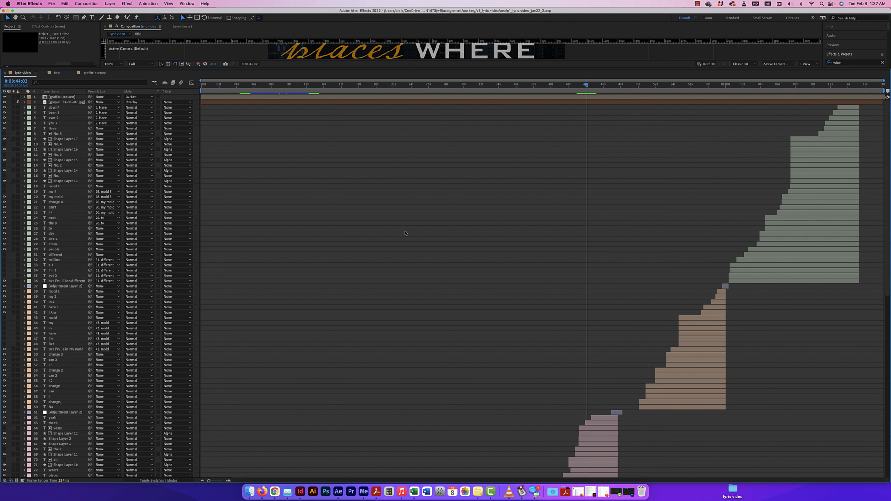
scroll(311, 299, down, 15)
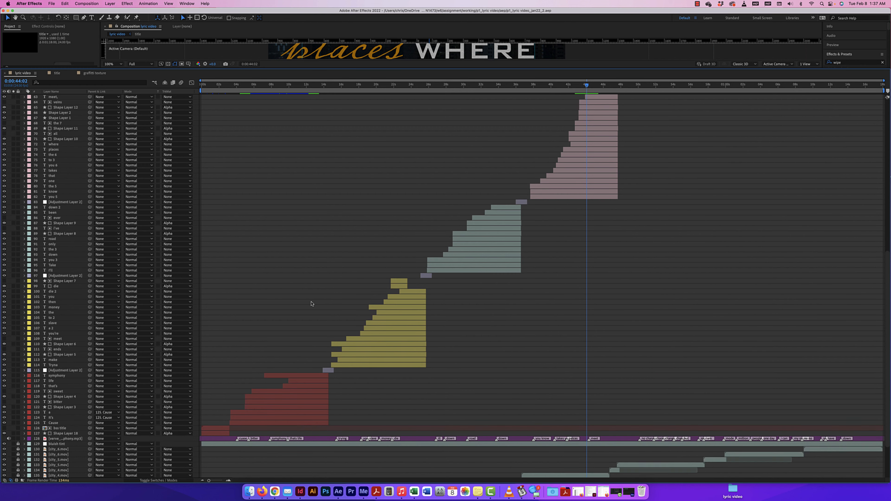
click(270, 401)
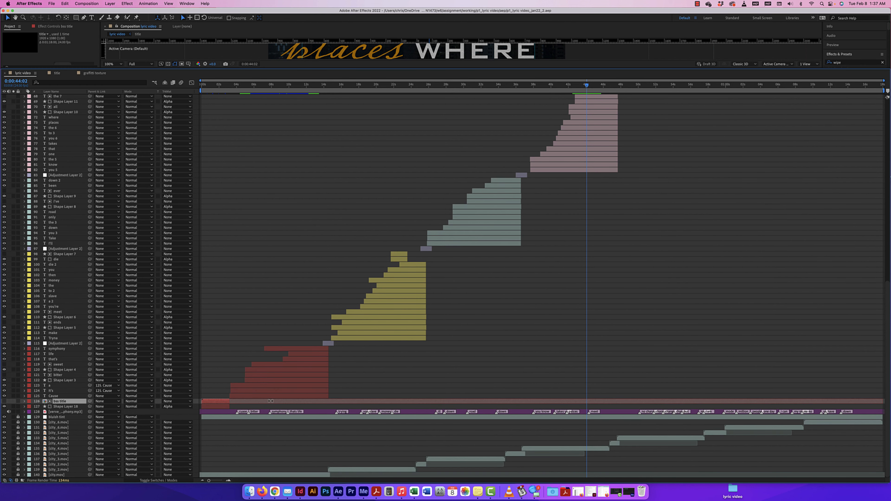
drag(271, 398, 280, 351)
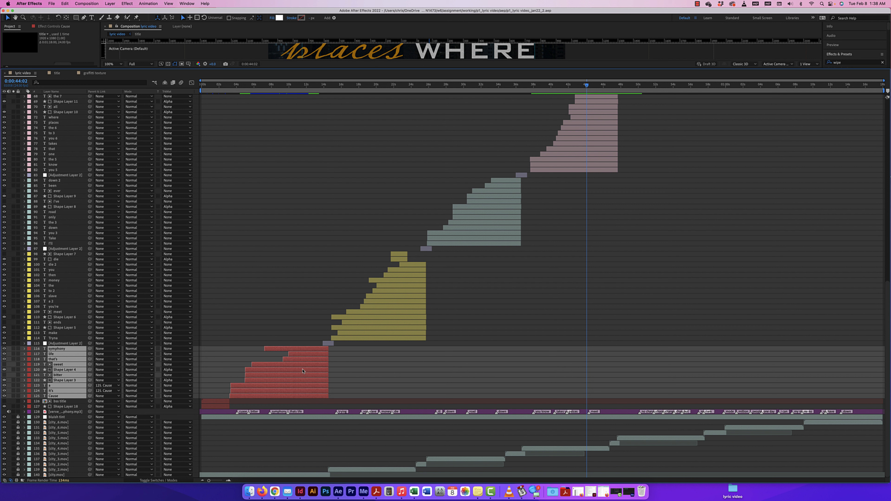
right_click(285, 360)
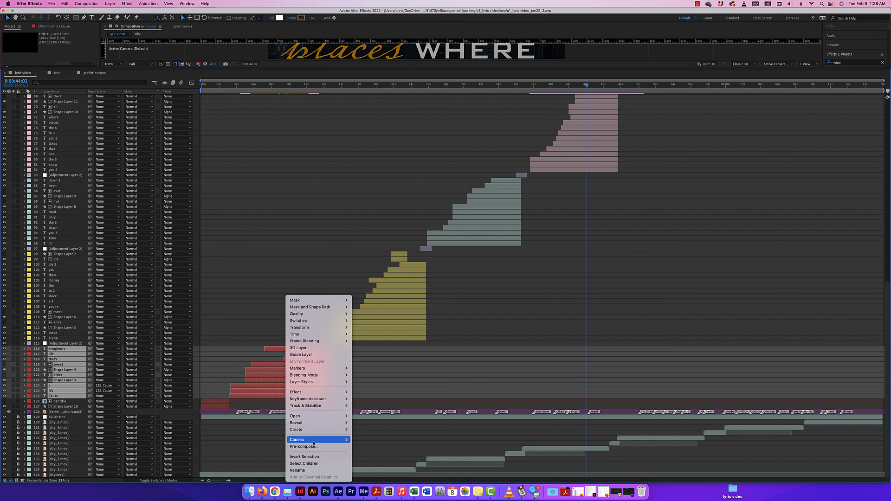
key(Escape)
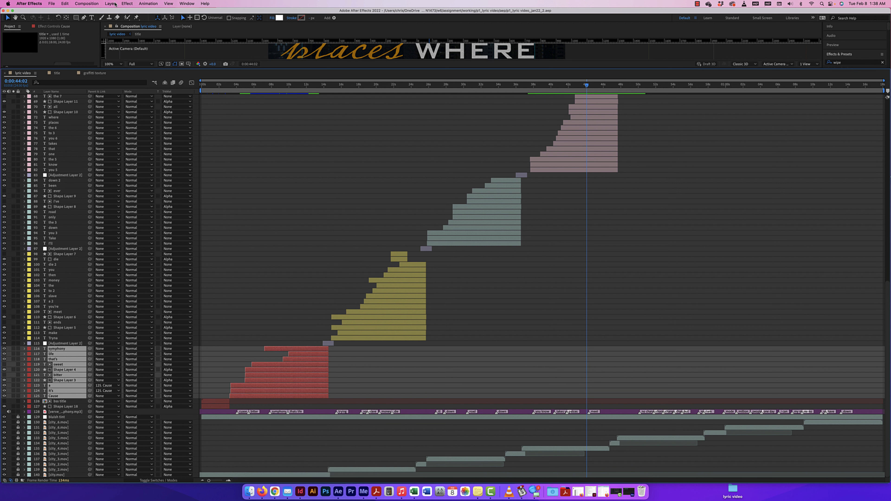
click(110, 3)
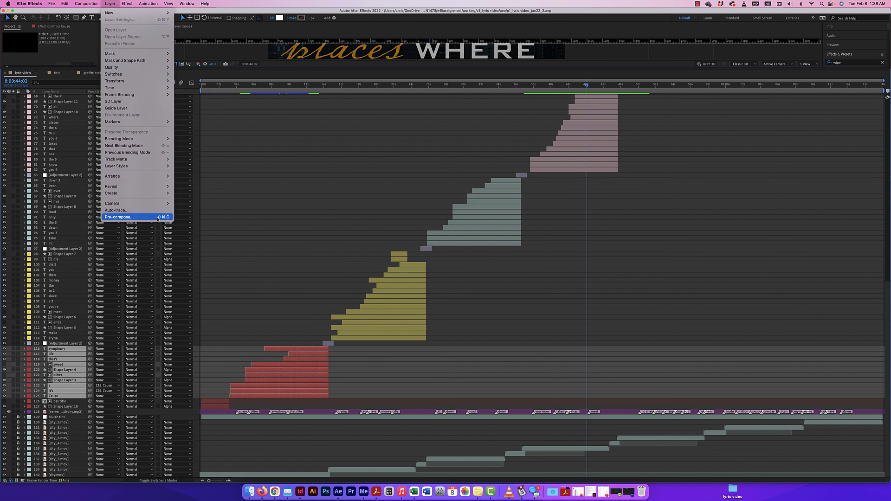
click(299, 366)
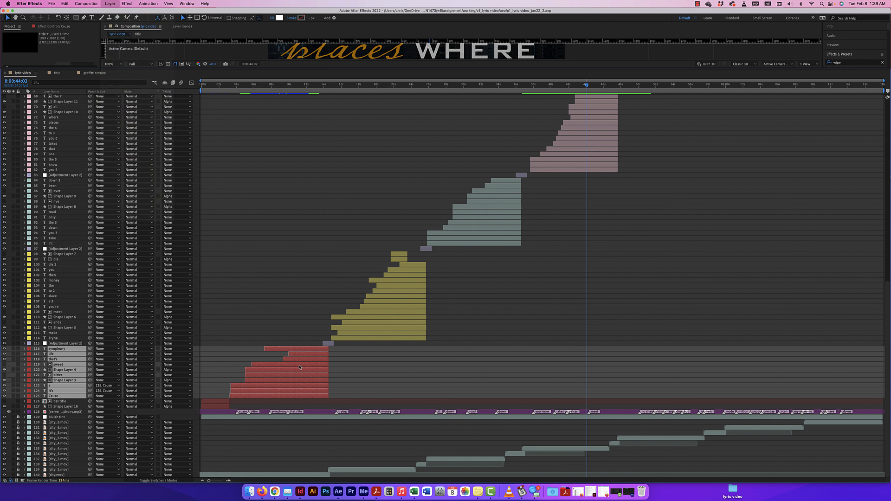
right_click(300, 366)
key(Escape)
Pre-compose the selected first-verse layers, moving all attributes into a new composition named verse 1.
right_click(300, 367)
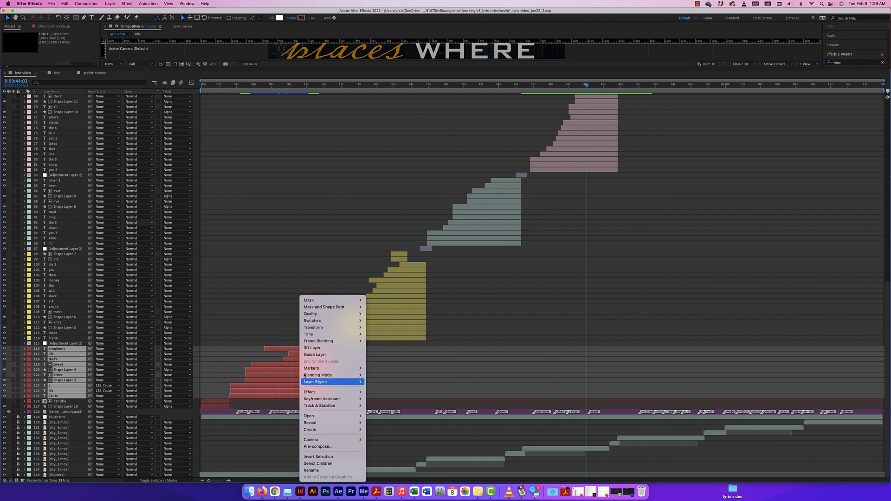
click(328, 448)
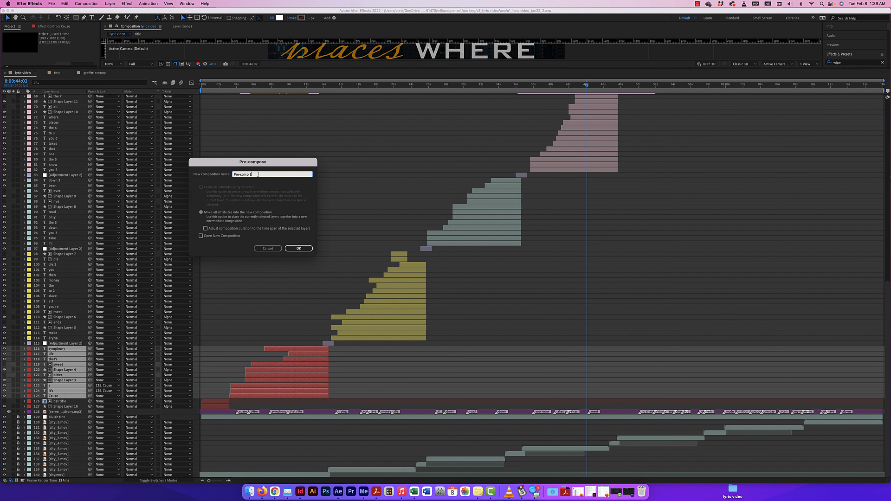
text(verse)
click(298, 249)
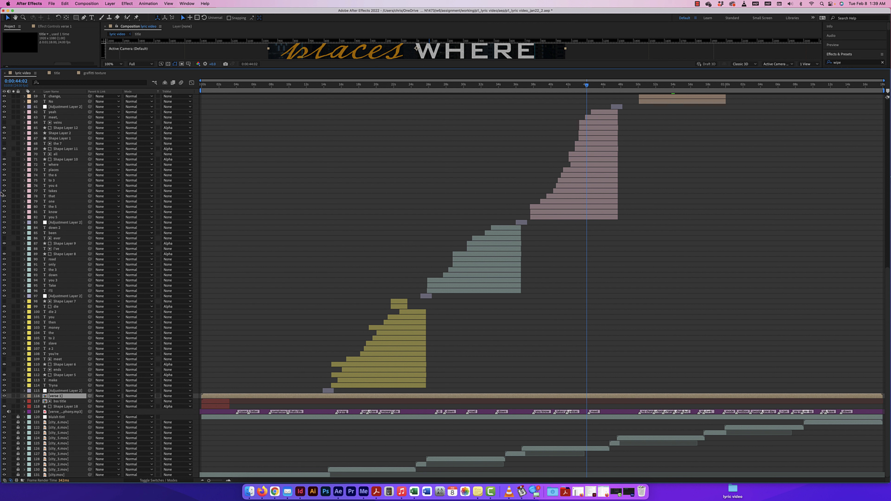
Shrink the timeline to restore the preview area, then open the verse 1 composition and set its time to 0:00:03:17.
drag(66, 72, 73, 229)
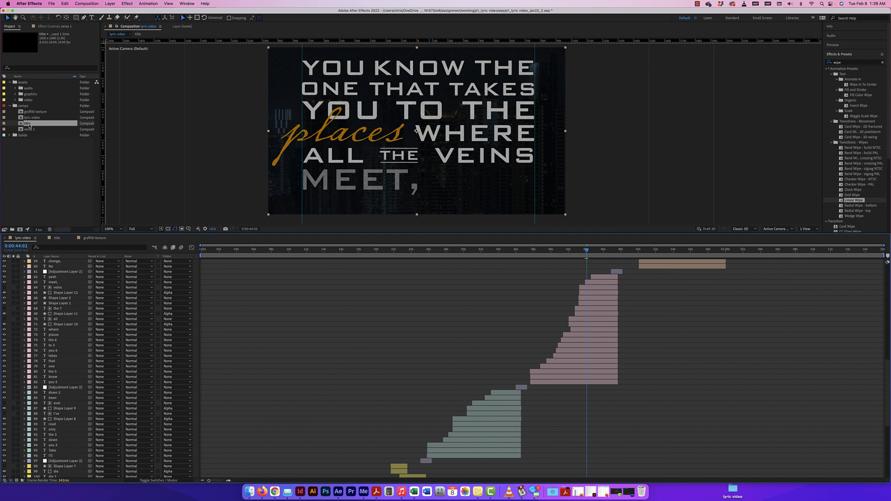
scroll(52, 466, down, 1)
scroll(52, 465, down, 10)
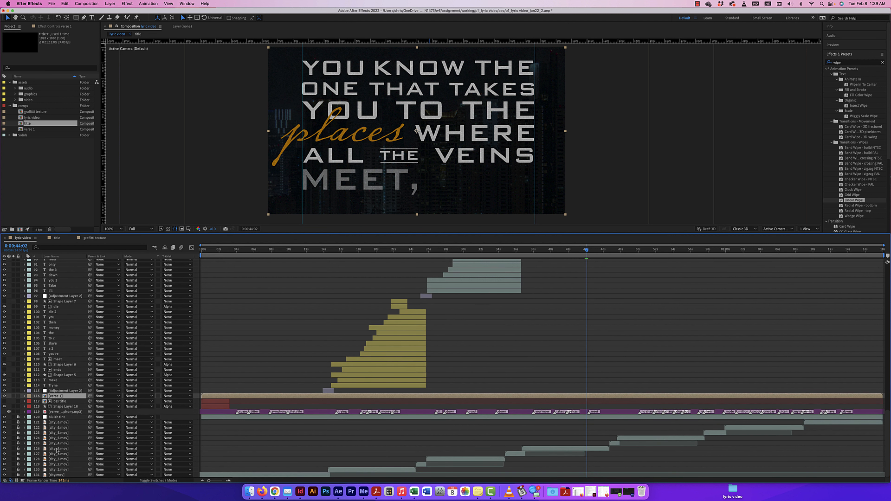
double_click(46, 397)
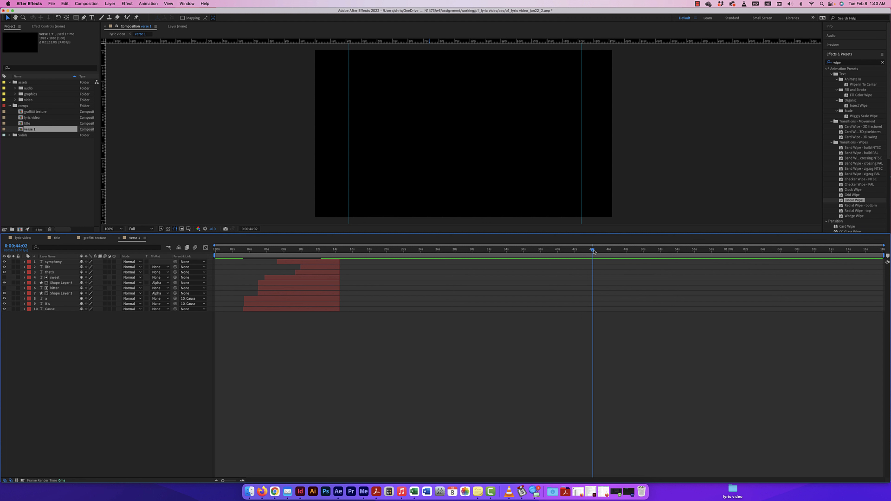
drag(593, 251, 247, 257)
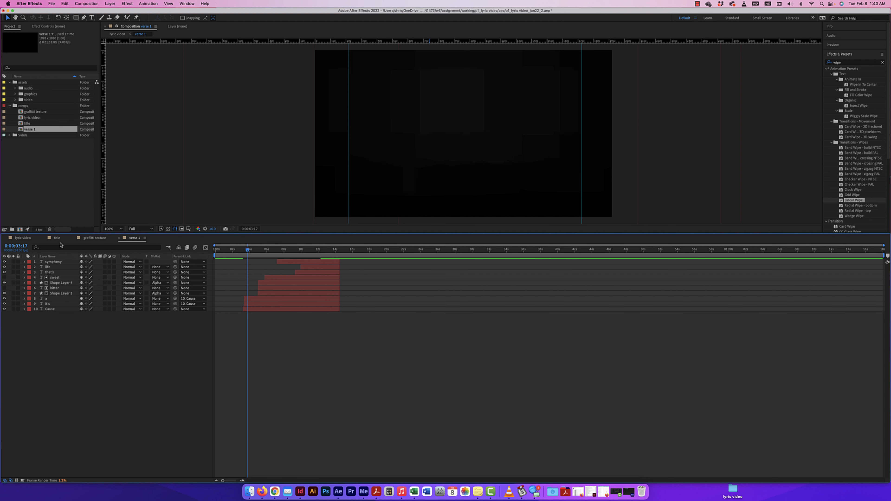
click(24, 239)
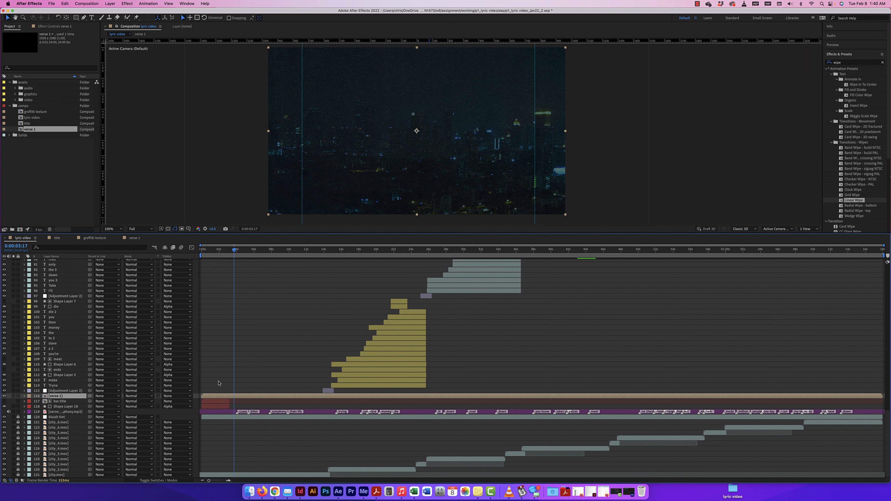
click(133, 238)
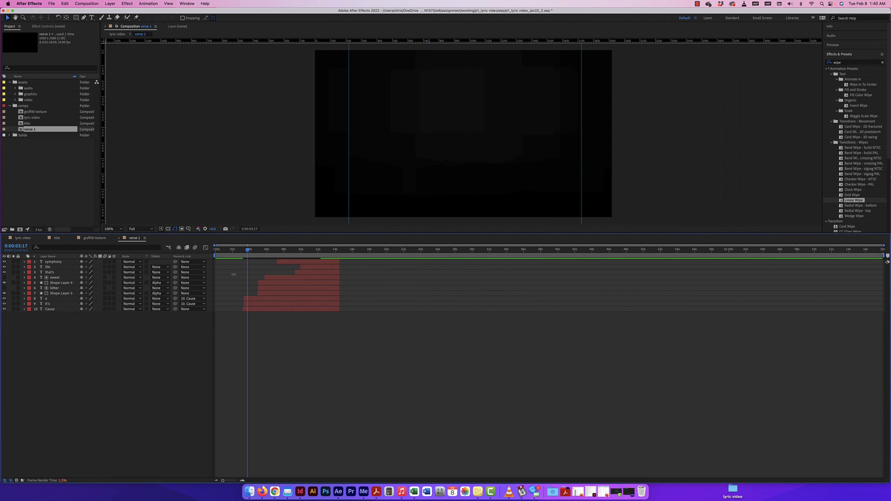
Copy the song's mp3 layer with its markers from lyric video into verse 1 and make it a guide layer.
click(24, 238)
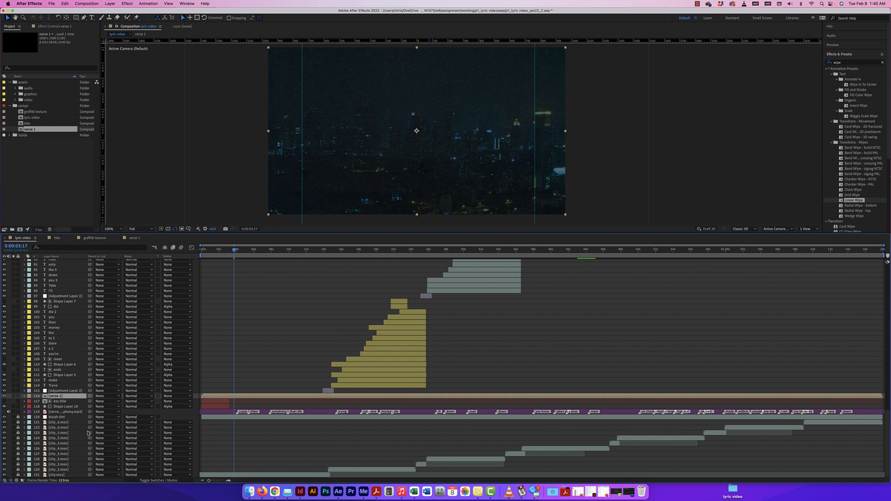
click(69, 414)
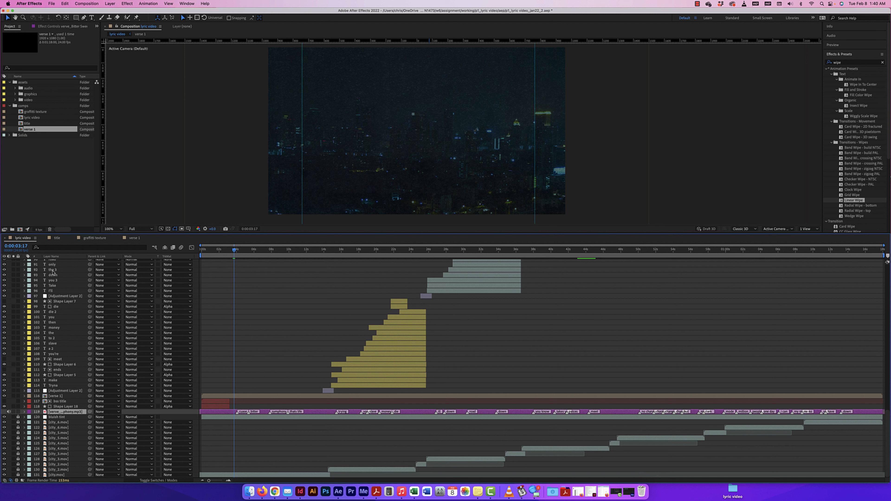
click(134, 238)
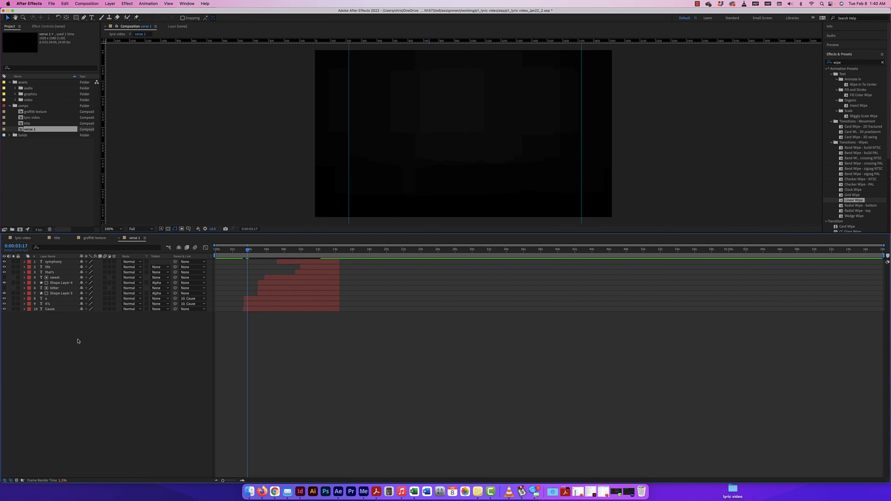
key(super+v)
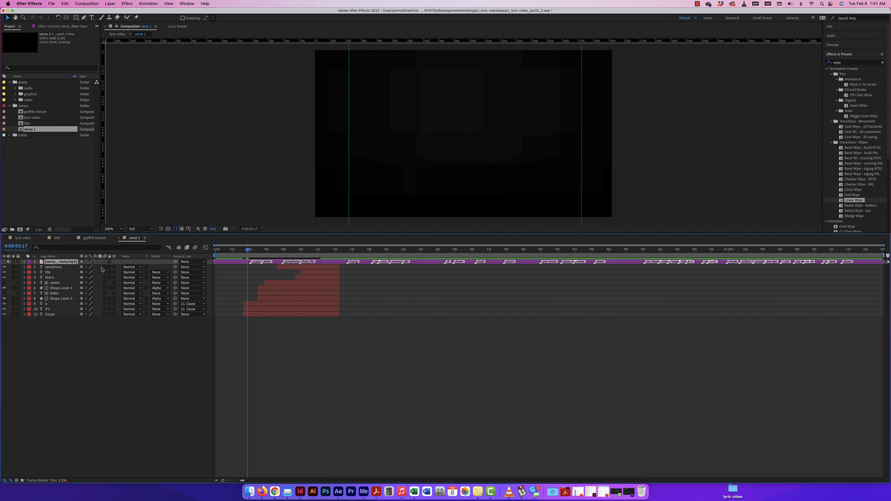
right_click(228, 264)
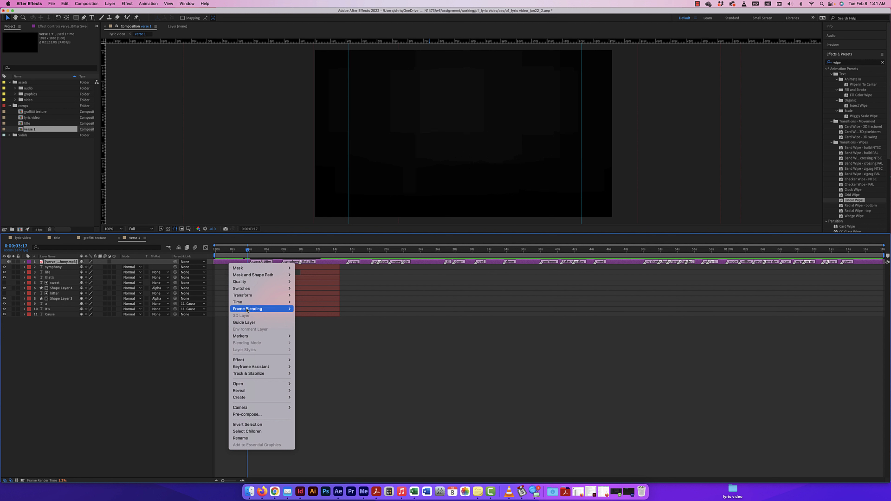
click(251, 325)
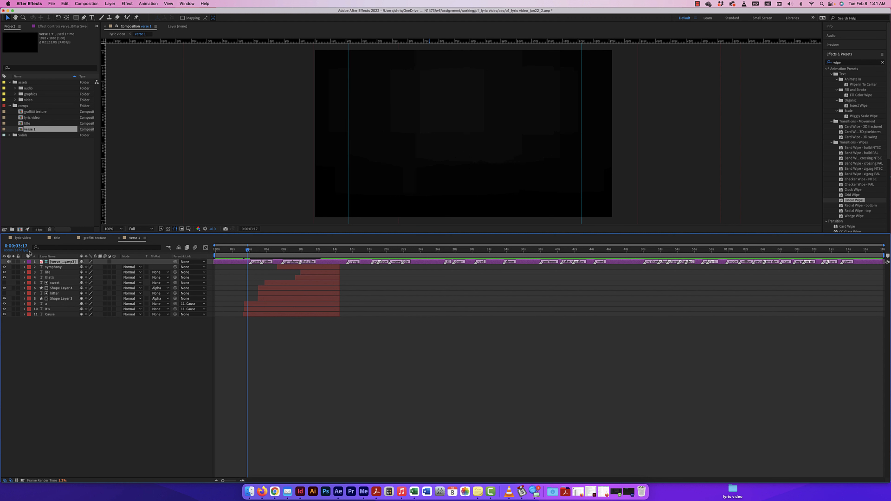
Compare the lyrics in the verse 1 and lyric video compositions, scrubbing to 0:00:10:02 and back to about 0:00:03:21.
click(25, 238)
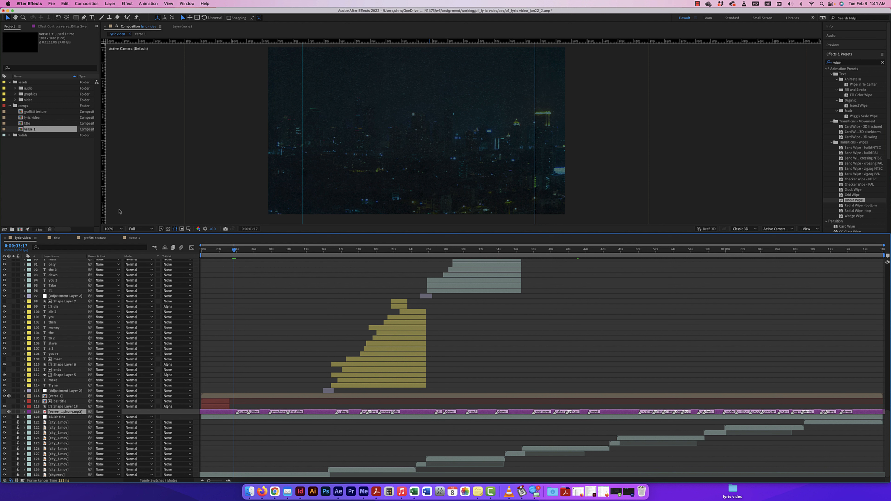
click(135, 238)
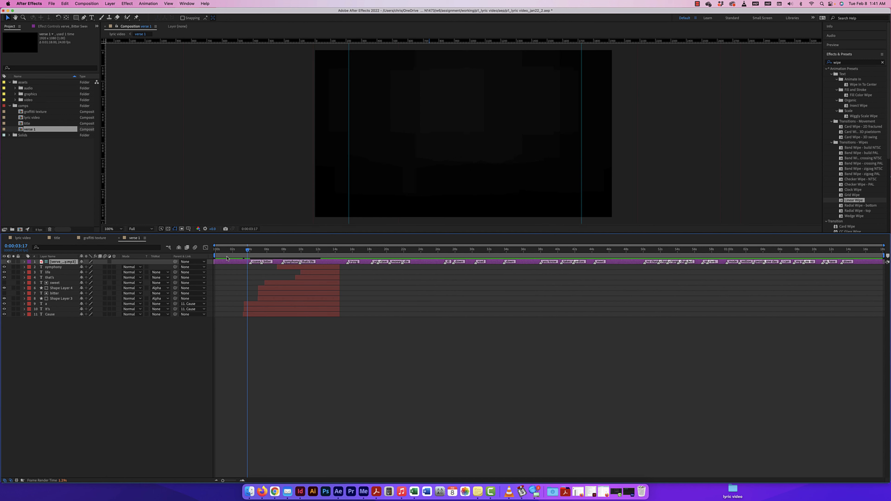
drag(247, 250, 301, 252)
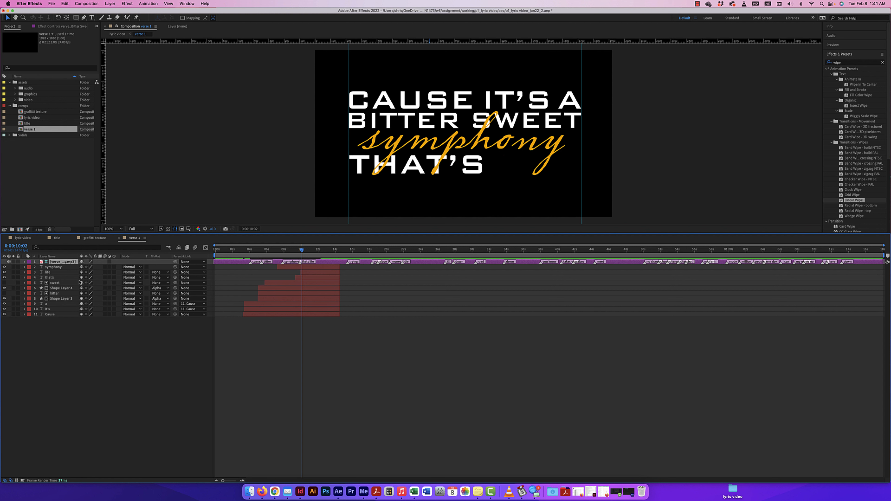
click(21, 239)
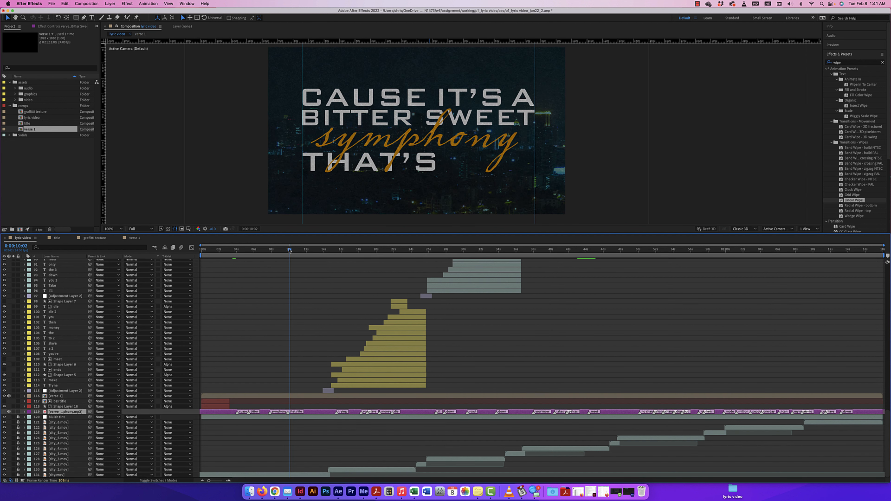
drag(290, 249, 236, 256)
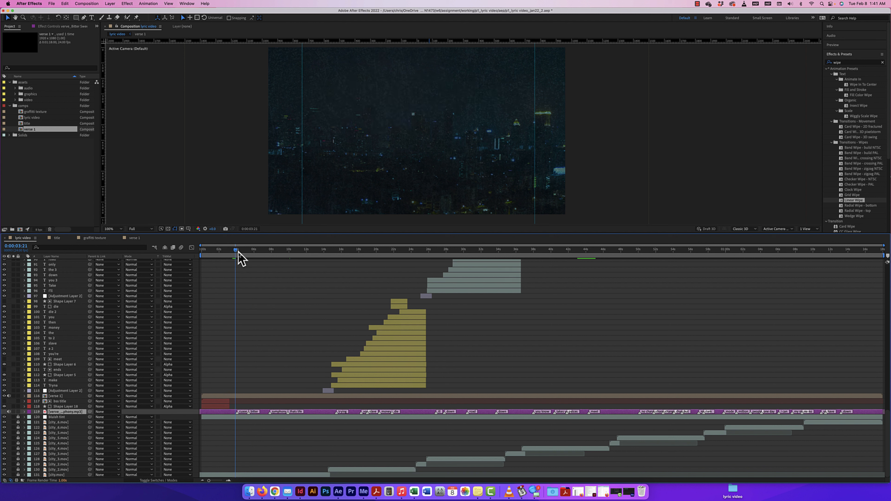
Trim the end of the verse 1 layer in the lyric video composition to 0:00:14:19.
drag(237, 253, 333, 253)
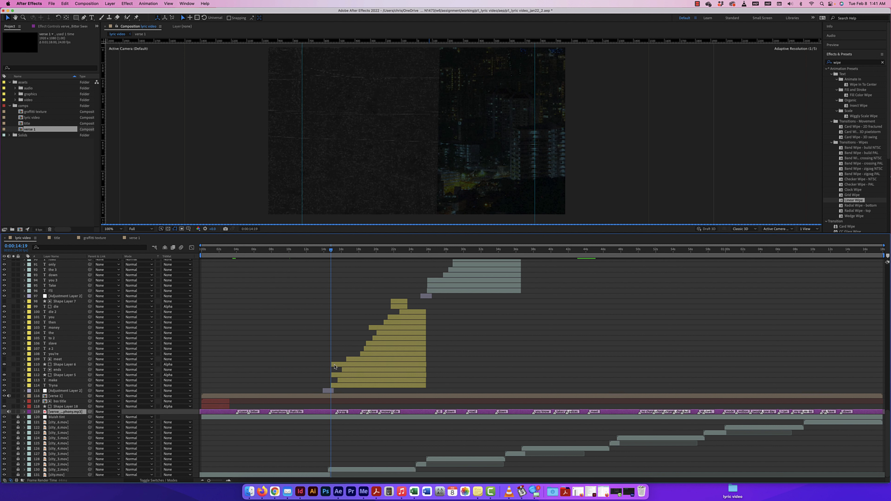
click(332, 396)
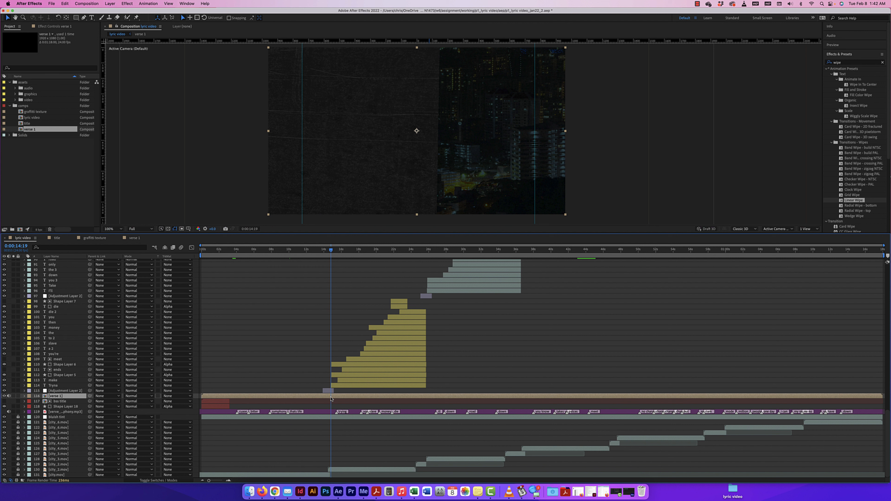
key(alt+bracketright)
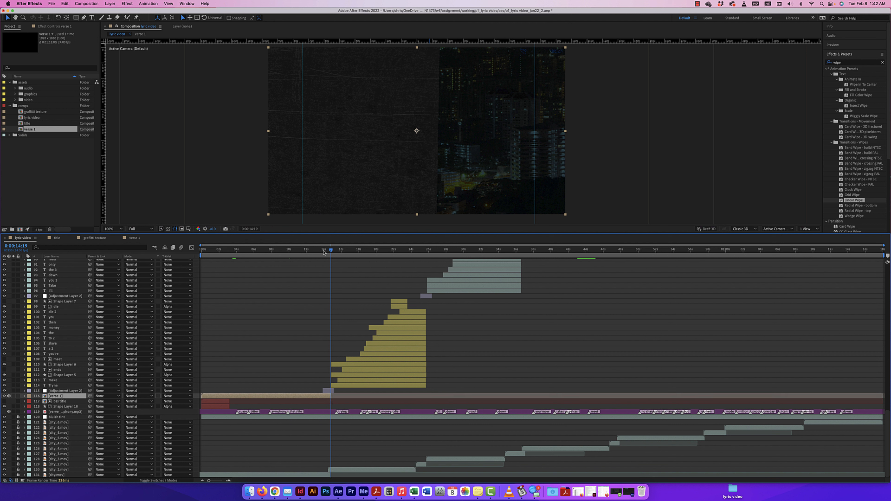
Move to 0:00:15:00 in lyric video and look through the remaining color-coded lyric layers and their wipe adjustment layers.
drag(328, 252, 333, 253)
scroll(421, 369, up, 20)
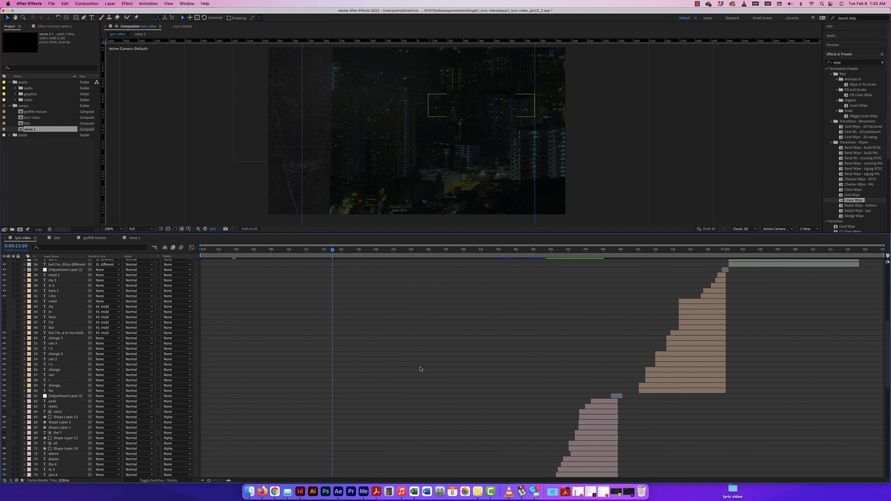
scroll(421, 369, down, 20)
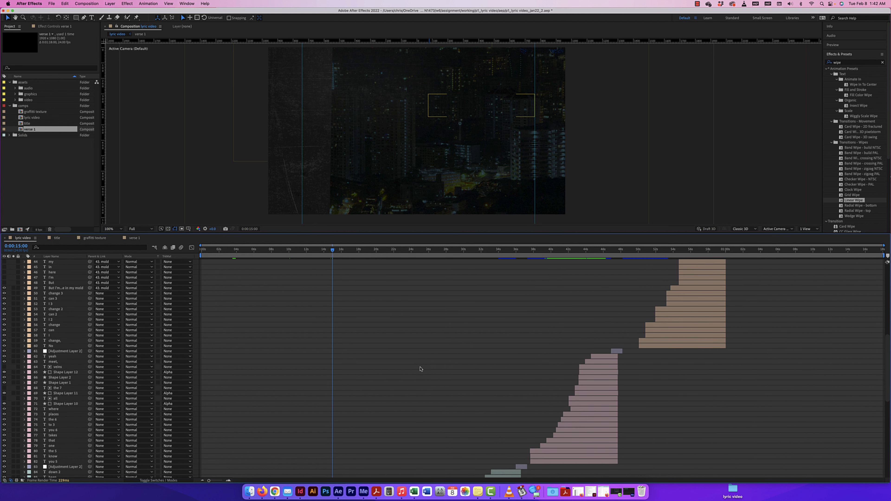
scroll(421, 369, down, 1)
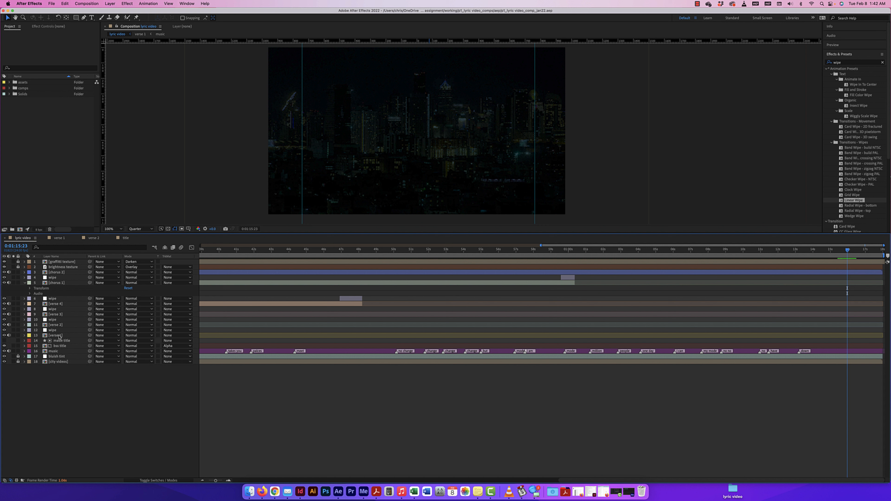
Inspect the verse 2, verse 3 and verse 4 layers in the finished lyric video composition, scrubbing to 0:00:49:04.
click(61, 326)
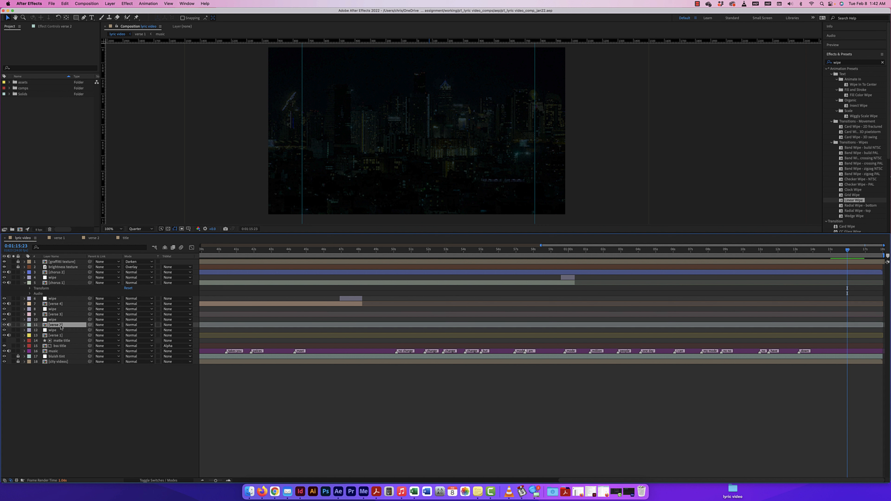
click(59, 315)
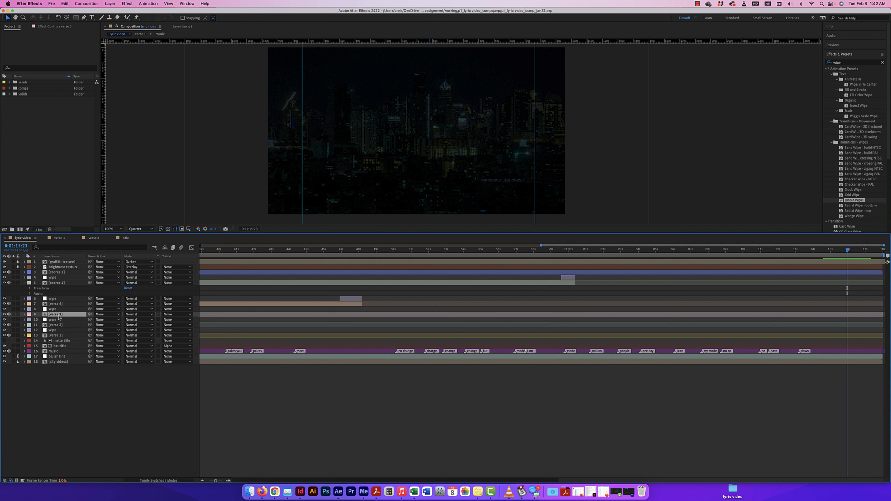
click(60, 304)
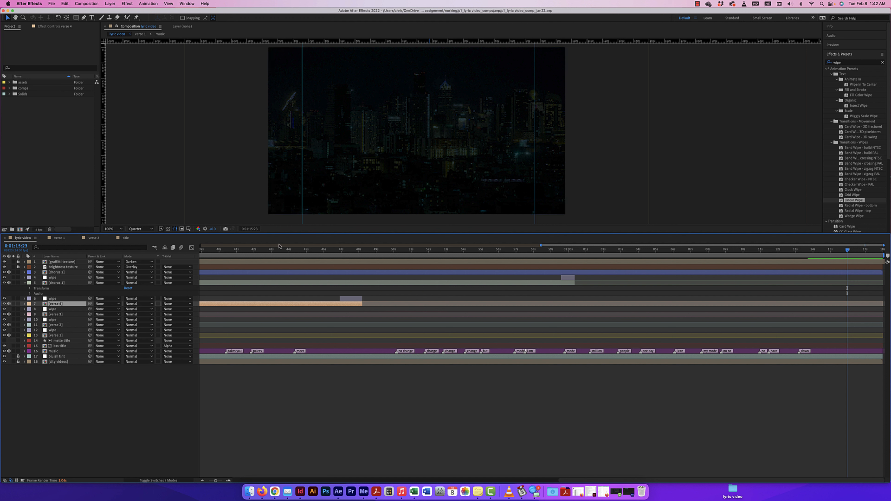
drag(218, 250, 379, 249)
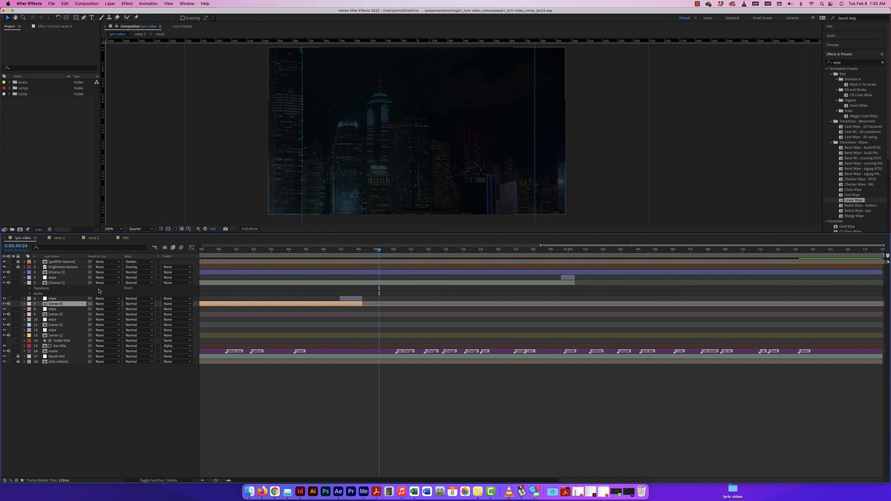
Open the chorus 1 composition, scrub to 0:00:50:11 to check its opening lyrics, and return to the lyric video composition.
double_click(45, 285)
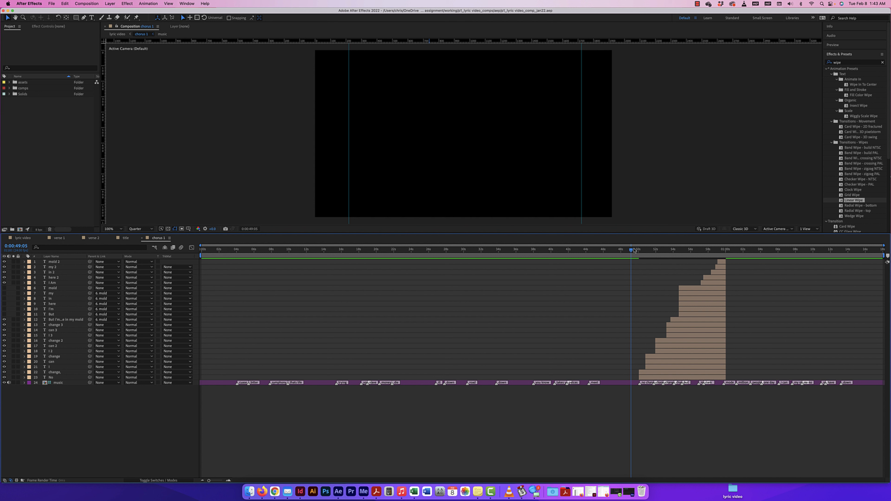
mouse_move(633, 250)
mouse_down()
mouse_move(690, 252)
mouse_move(642, 260)
mouse_up()
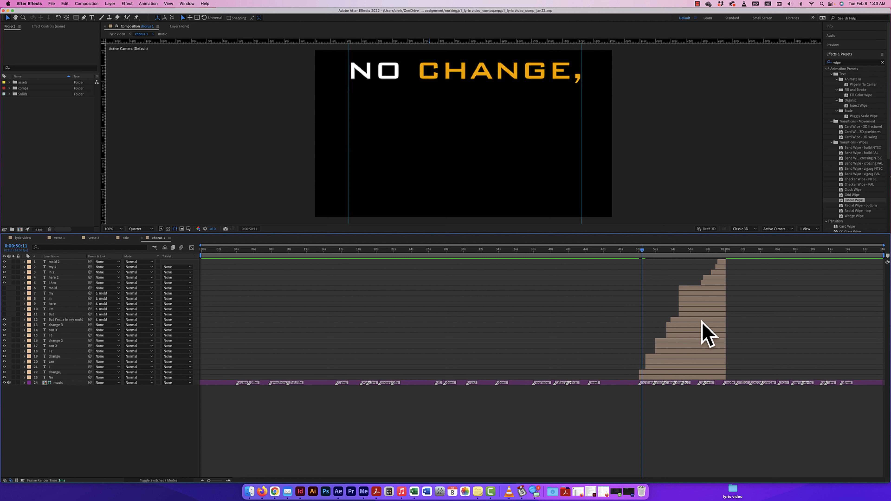
click(23, 238)
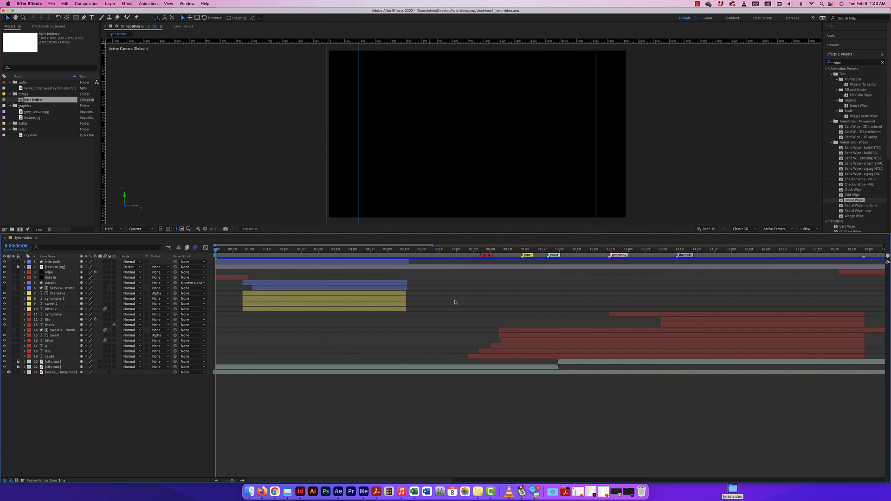
Scrub the opening title animation from the start to 0:00:02:09 to review its background color and text.
drag(216, 250, 280, 254)
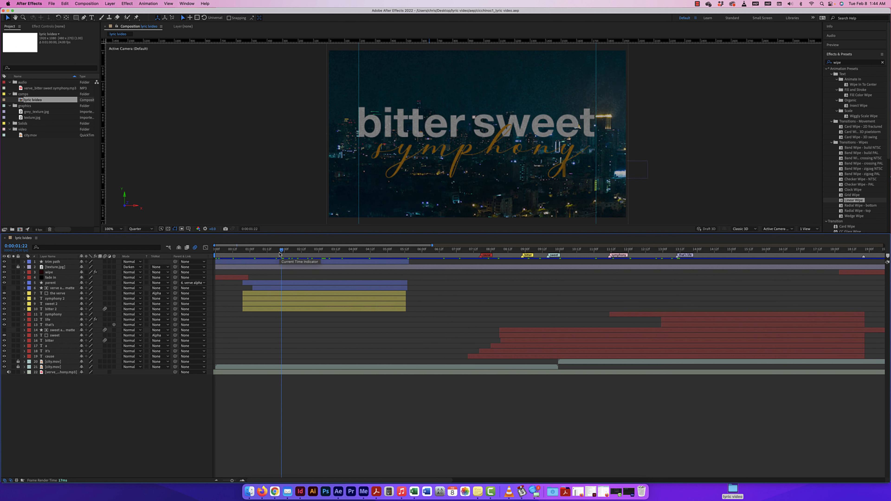
drag(280, 254, 266, 253)
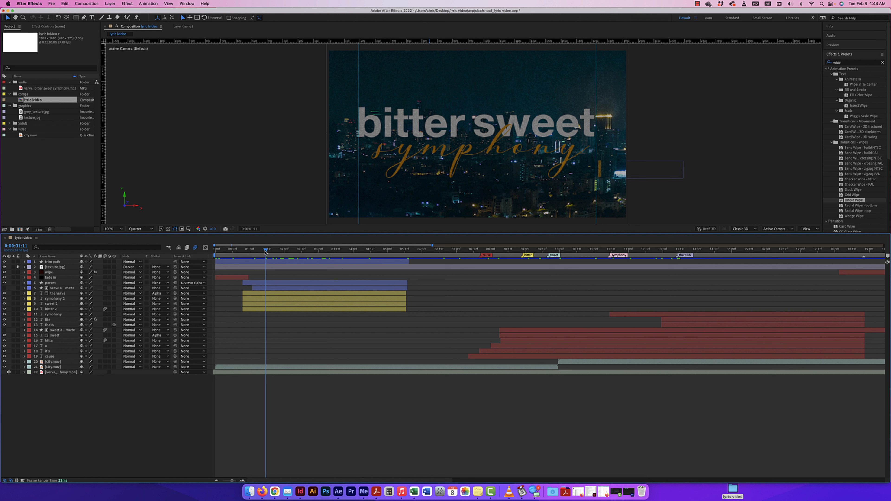
drag(266, 252, 297, 252)
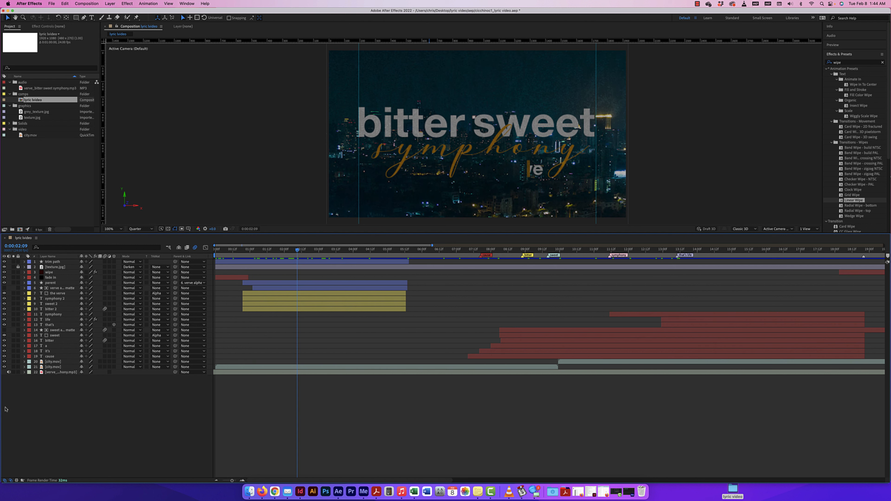
Apply the Photo Filter color correction effect to the first city.mov layer.
click(59, 367)
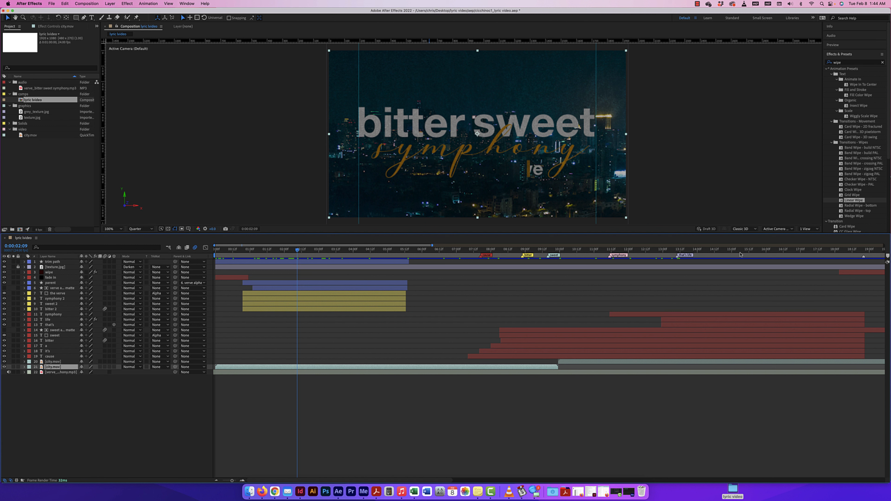
drag(851, 62, 798, 65)
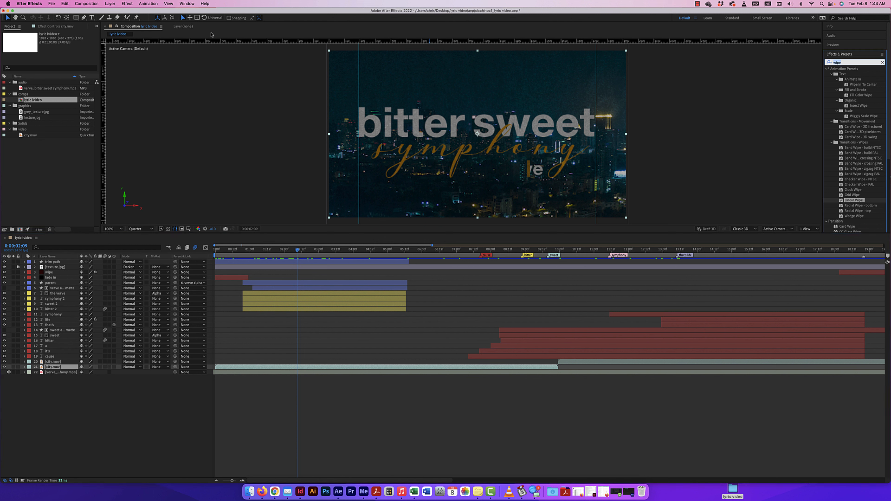
click(129, 4)
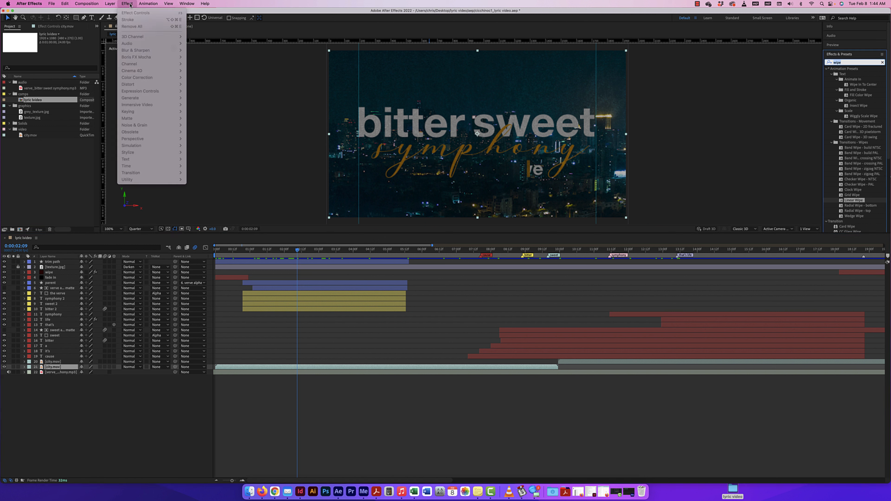
click(194, 426)
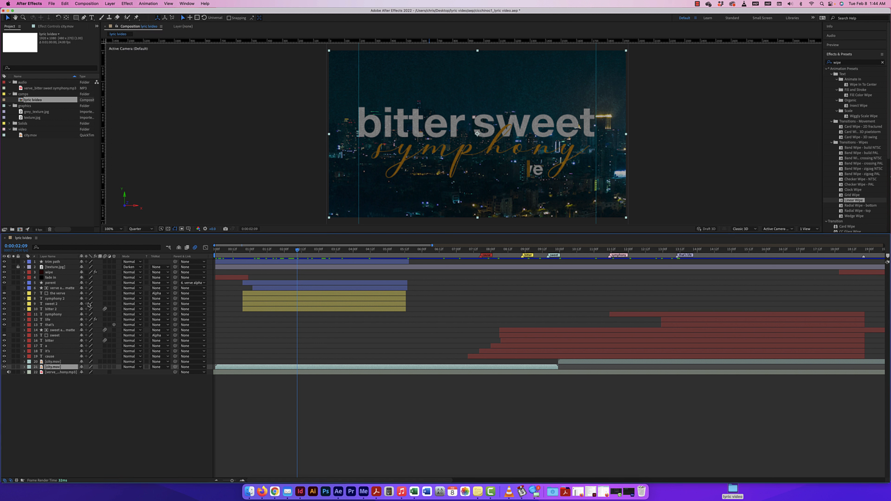
click(95, 4)
mouse_move(127, 4)
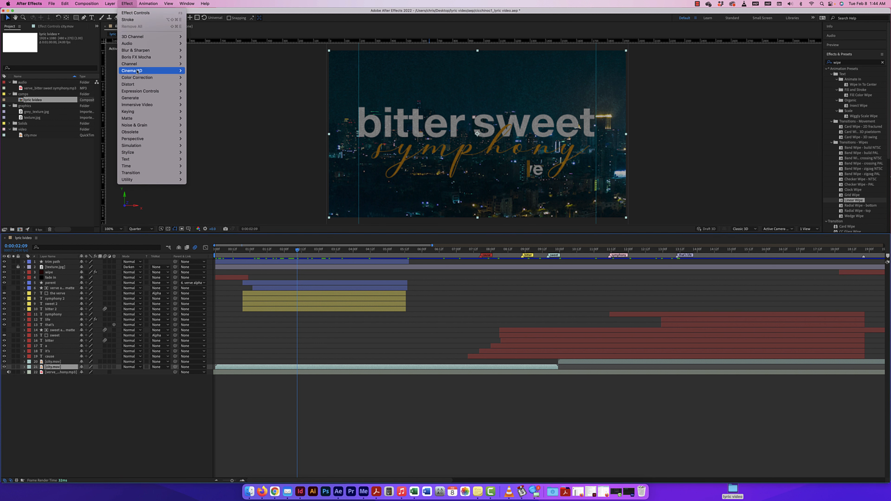
mouse_move(142, 81)
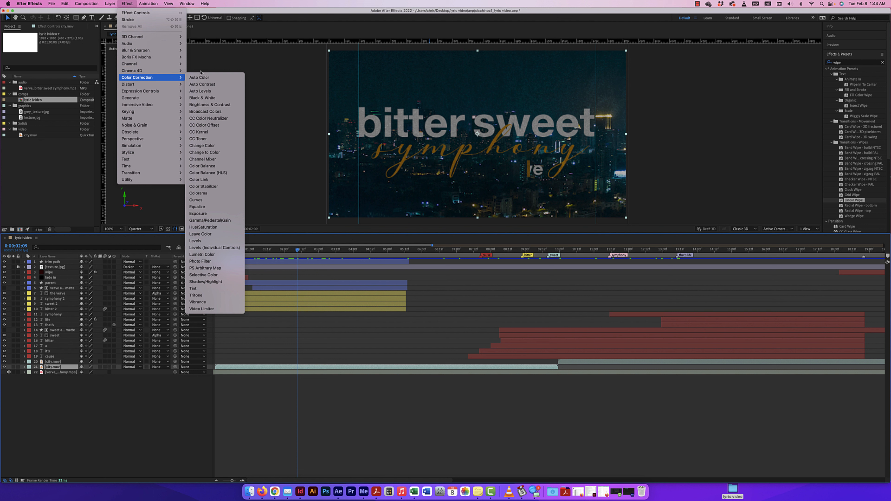
click(218, 261)
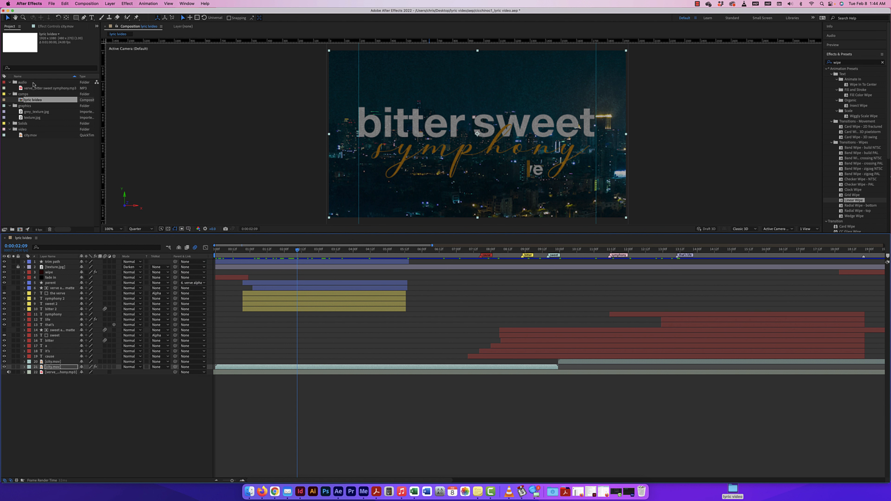
Set the city.mov layer's Photo Filter to Cyan in its effect controls.
click(58, 28)
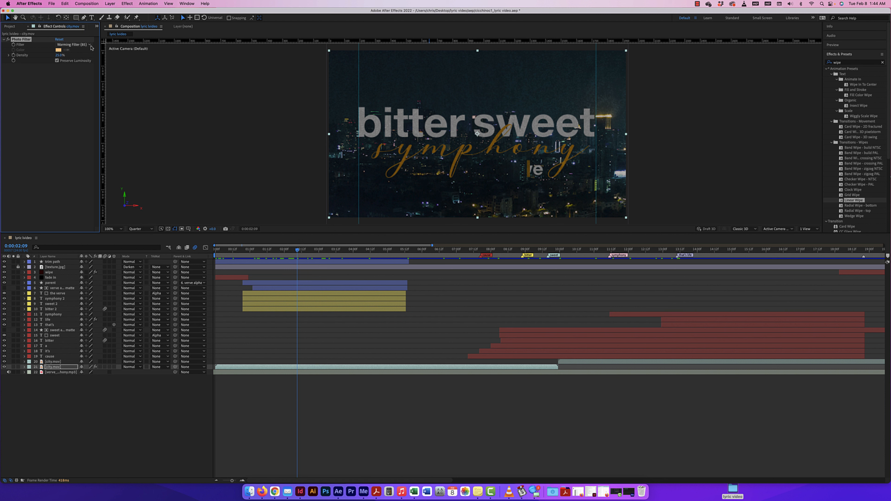
click(73, 45)
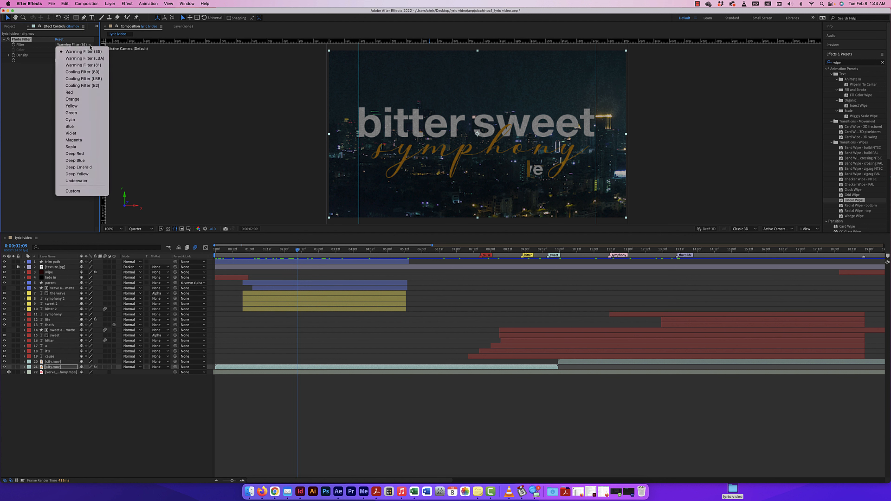
click(81, 119)
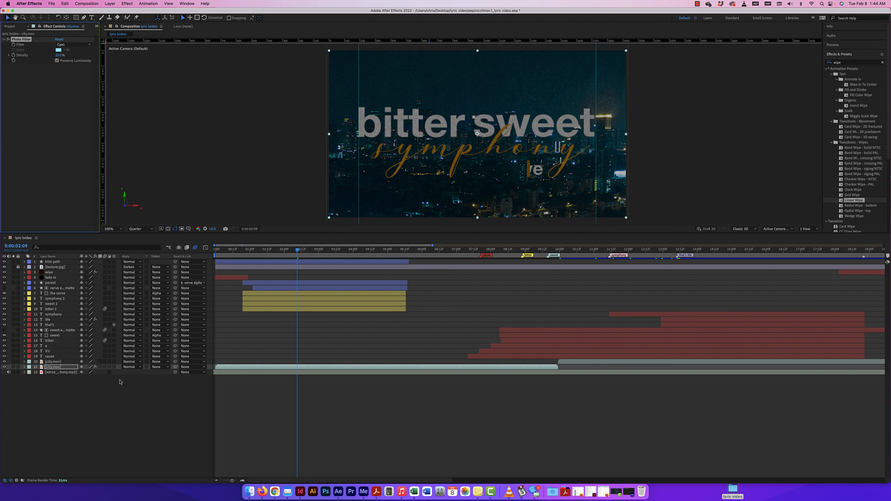
Reveal the Photo Filter's individual properties under the first city.mov layer in the timeline.
click(24, 368)
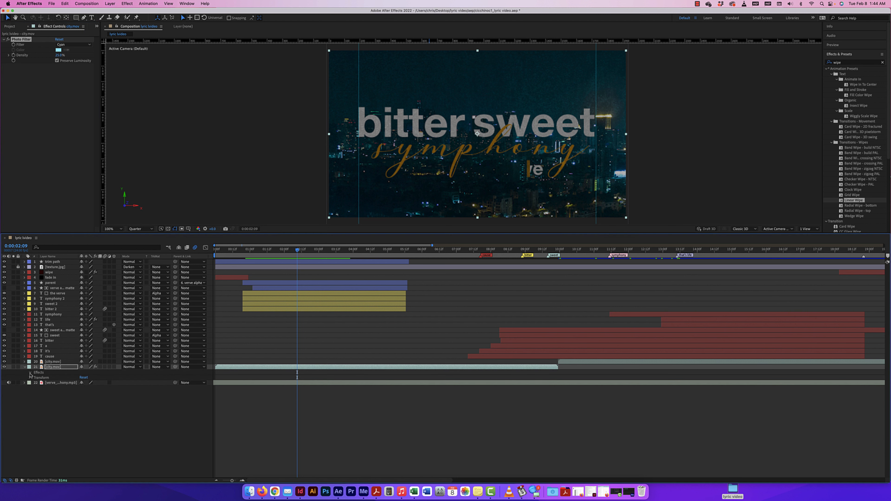
click(30, 374)
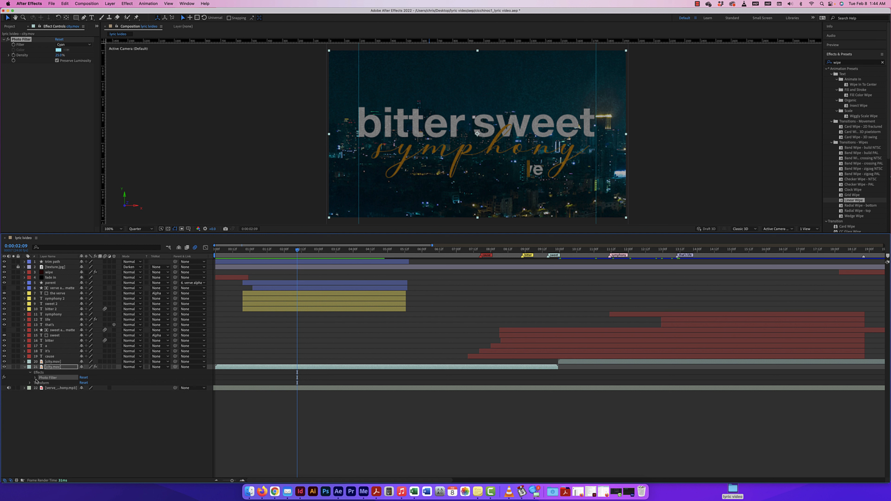
click(35, 378)
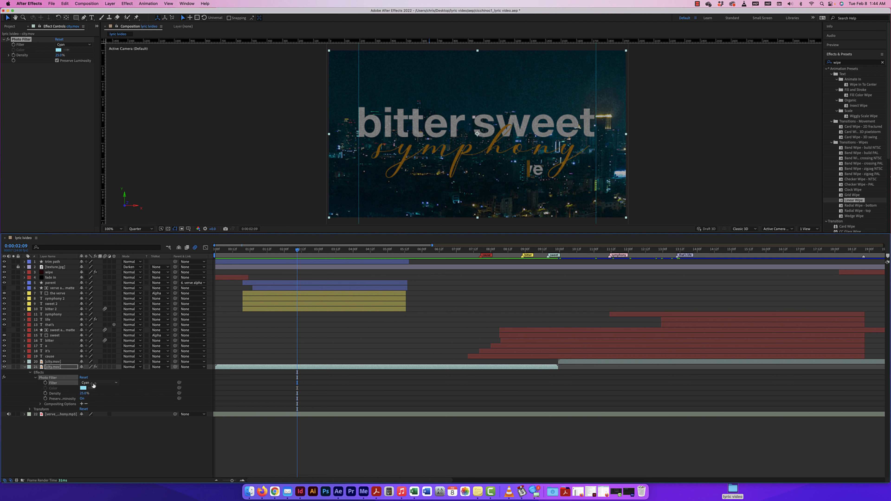
Try lowering the Photo Filter's density to 0%, and undo the change.
drag(84, 394, 162, 388)
drag(320, 386, 127, 385)
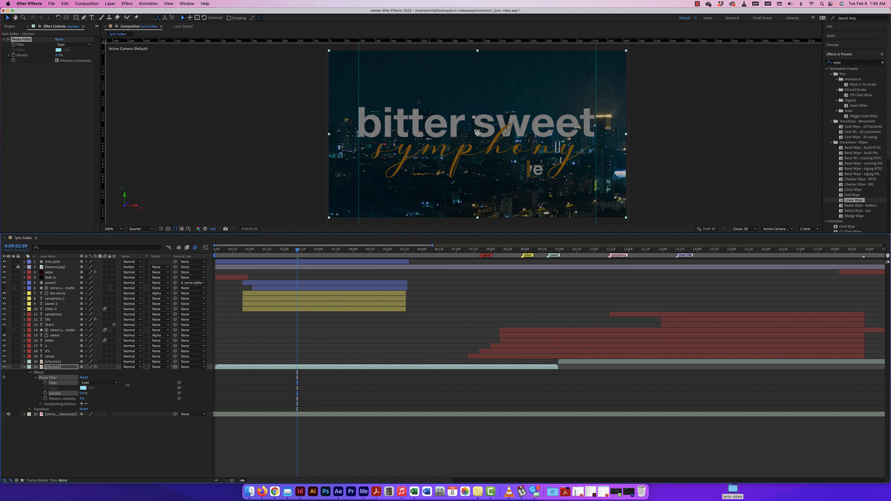
drag(31, 388, 244, 396)
key(super+z)
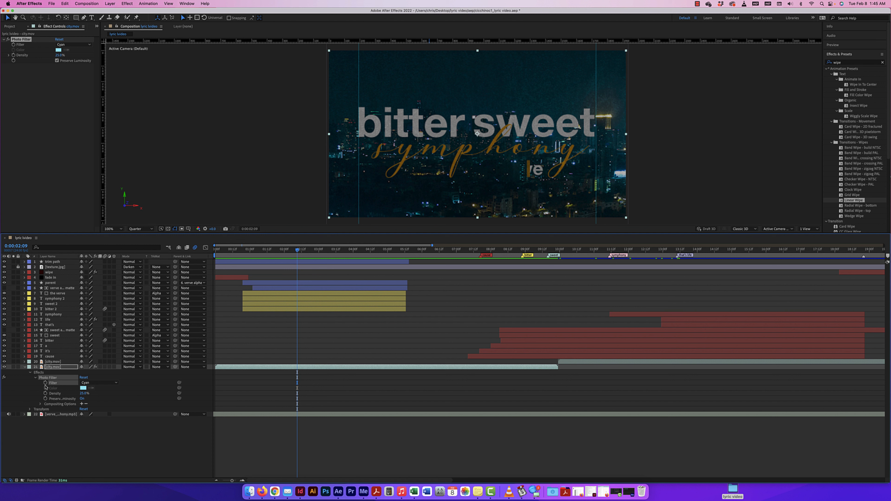
Add a keyframe for the Photo Filter's Cyan filter setting at 0:00:00:08.
click(105, 383)
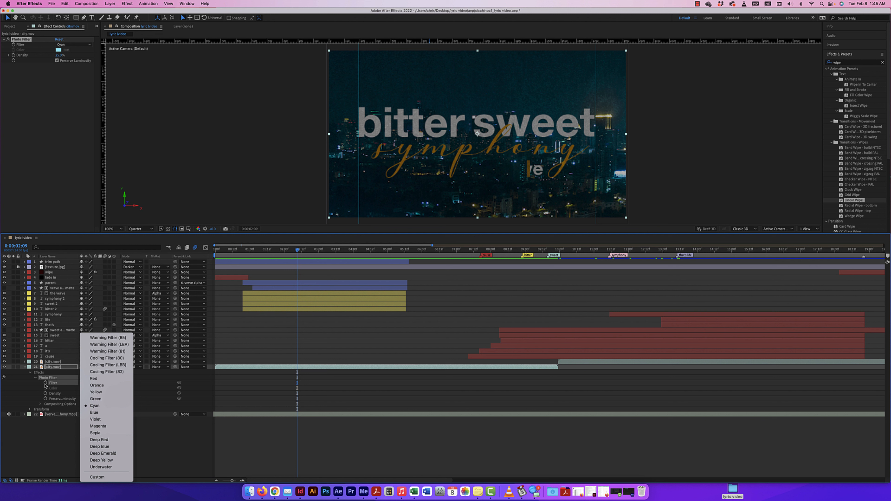
click(296, 252)
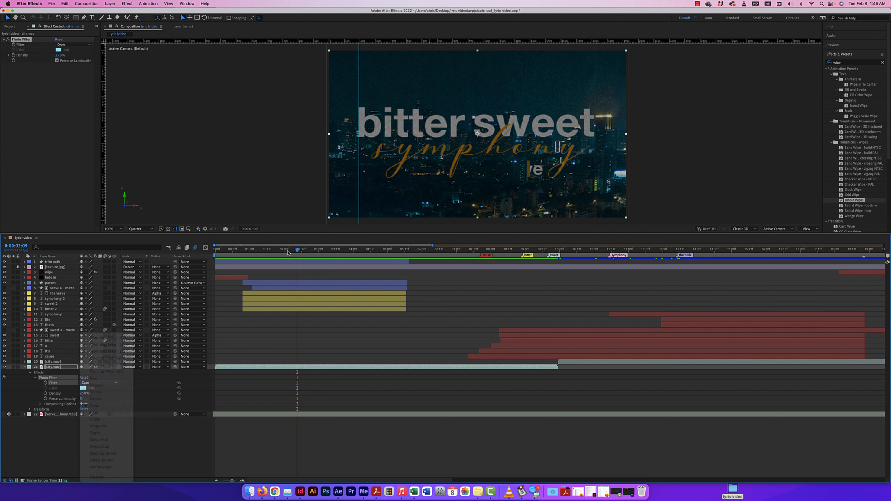
drag(296, 251, 227, 259)
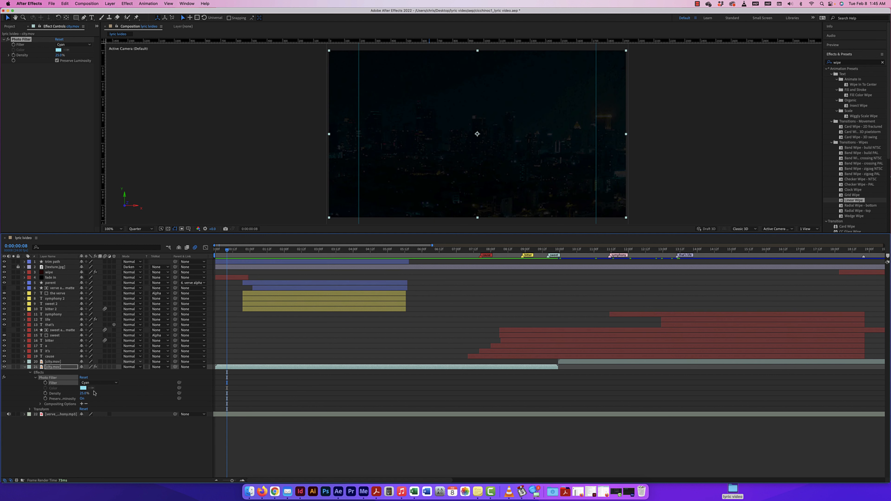
click(45, 383)
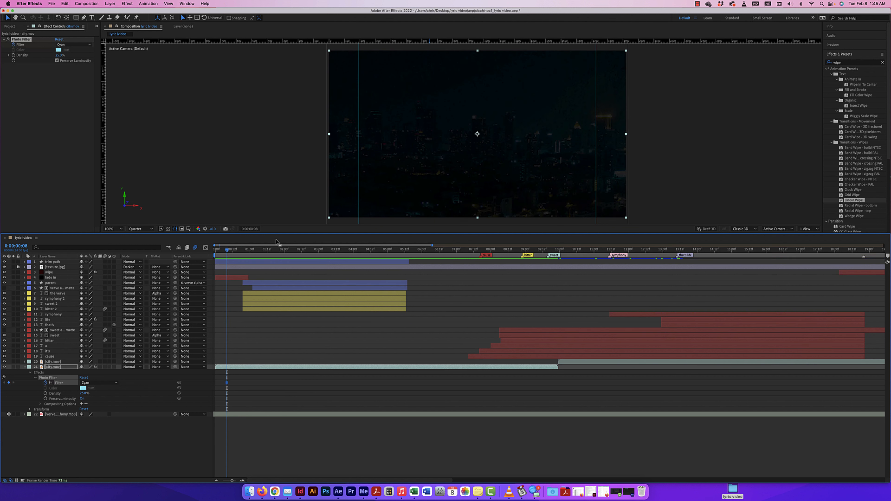
Keyframe the Photo Filter as Orange at 0:00:04:03 and preview the color change from the beginning.
drag(229, 250, 358, 251)
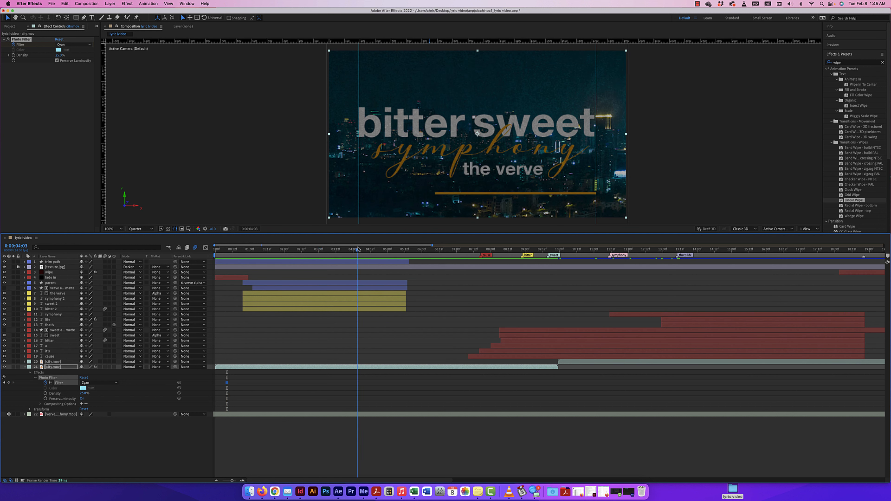
click(93, 382)
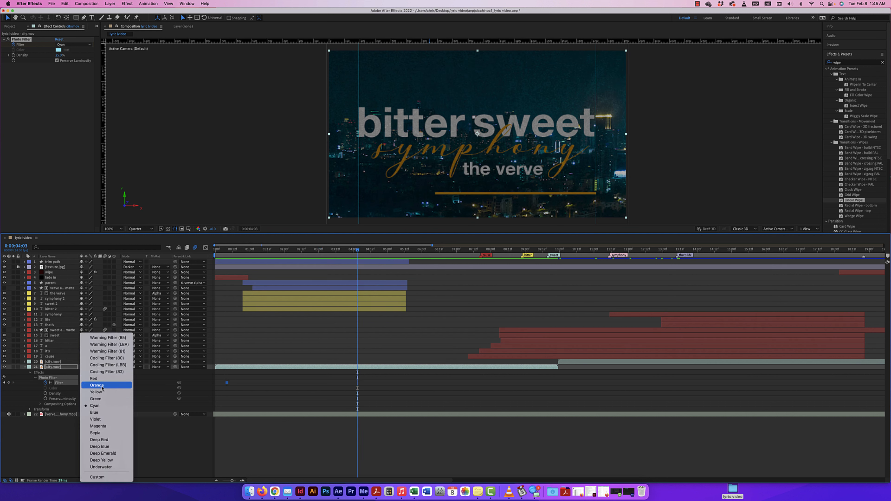
click(97, 385)
drag(358, 251, 184, 251)
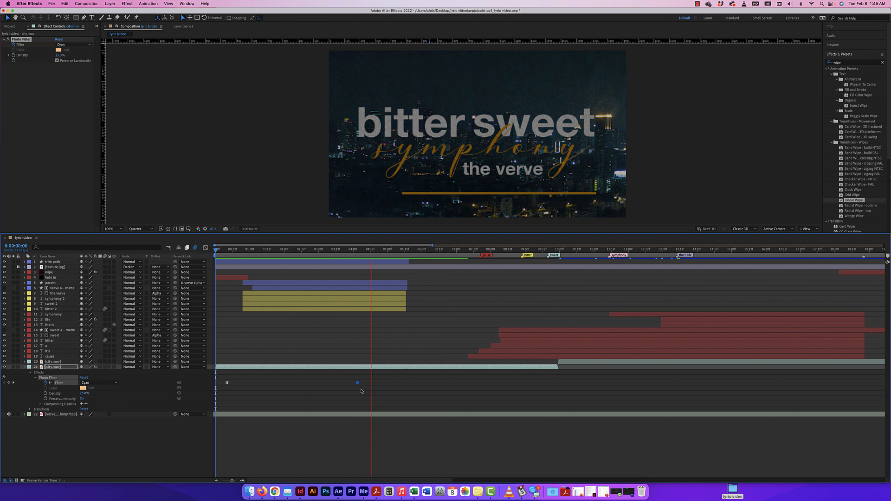
Remove the Filter property's keyframes from the first city.mov layer's Photo Filter and set the filter to Sepia.
key(space)
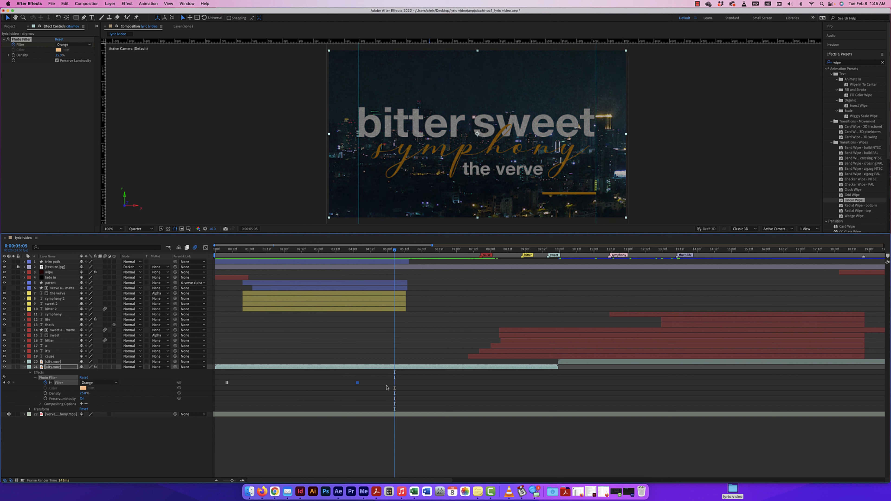
click(45, 382)
drag(395, 250, 218, 318)
click(99, 383)
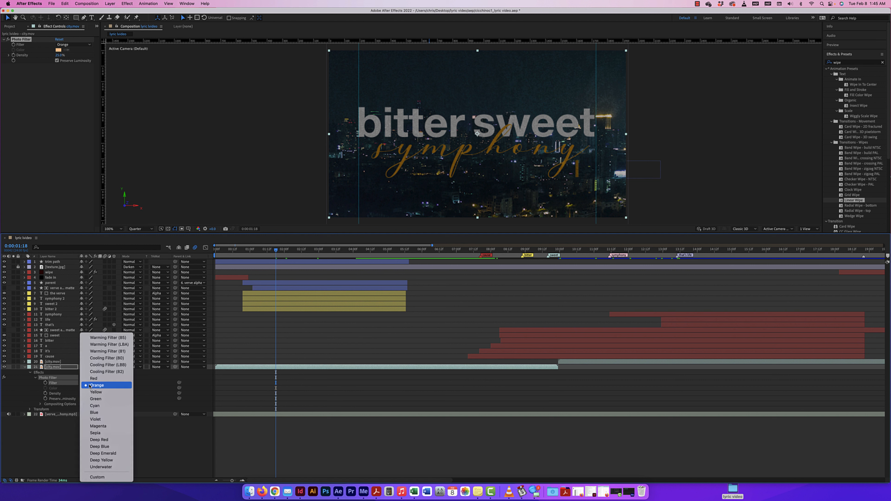
click(107, 433)
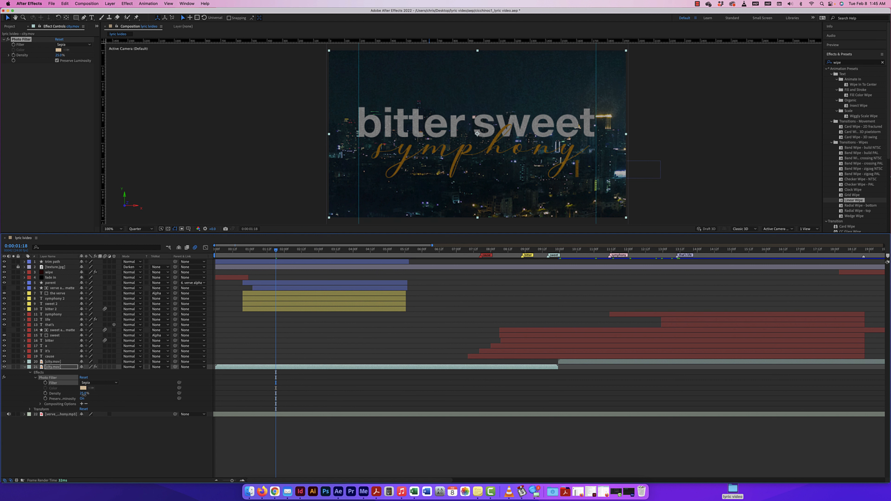
Set the Photo Filter's density to 100% and add a density keyframe at 0:00:00:23.
drag(85, 393, 144, 394)
drag(200, 393, 161, 393)
drag(50, 394, 213, 394)
drag(278, 251, 249, 251)
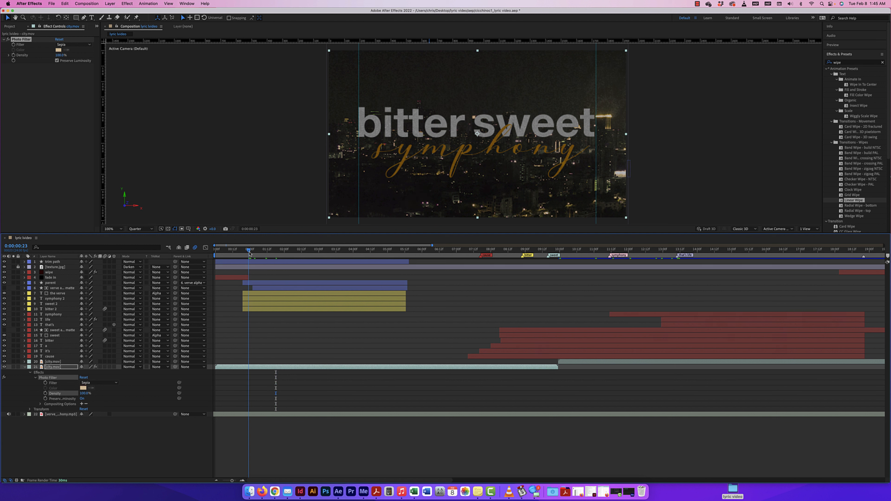
click(45, 393)
Keyframe the Photo Filter's density at 0% just before the five-second mark and preview the fade from the beginning.
key(space)
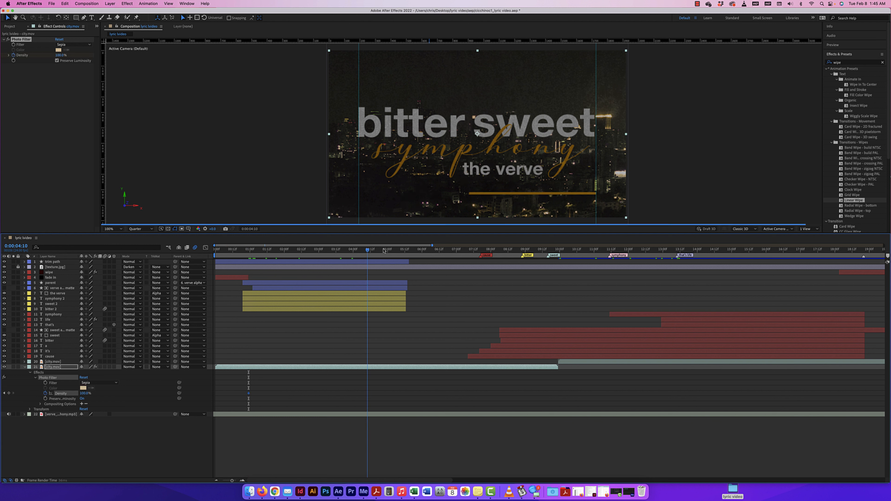
drag(84, 393, 70, 394)
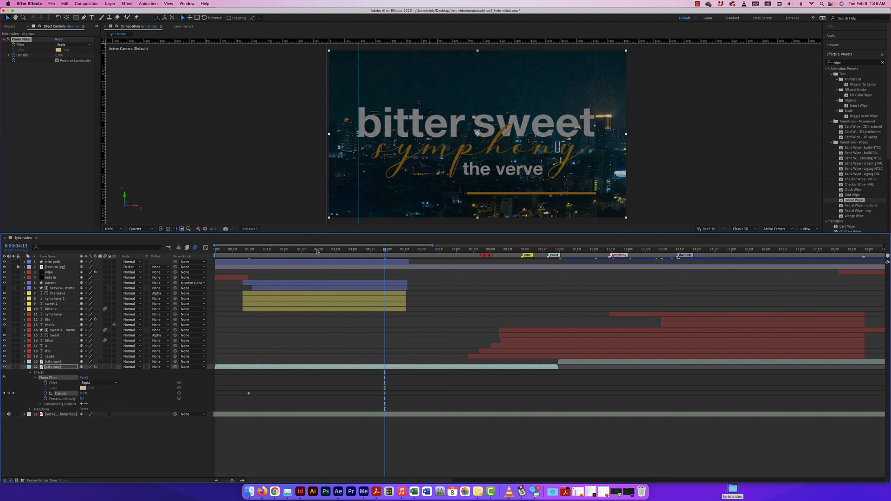
drag(317, 251, 174, 256)
key(space)
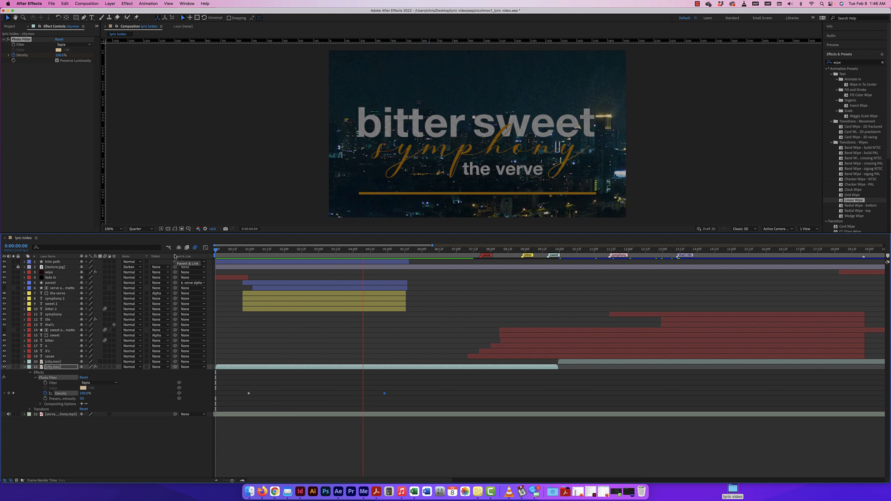
key(space)
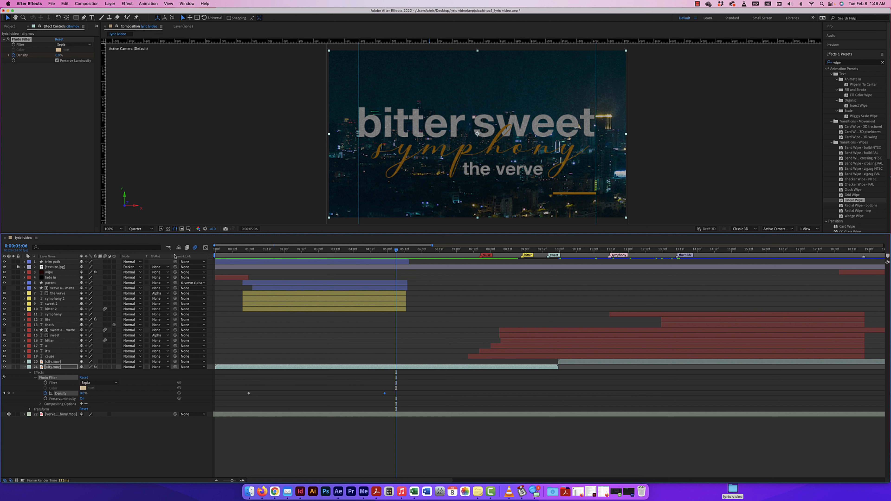
click(127, 3)
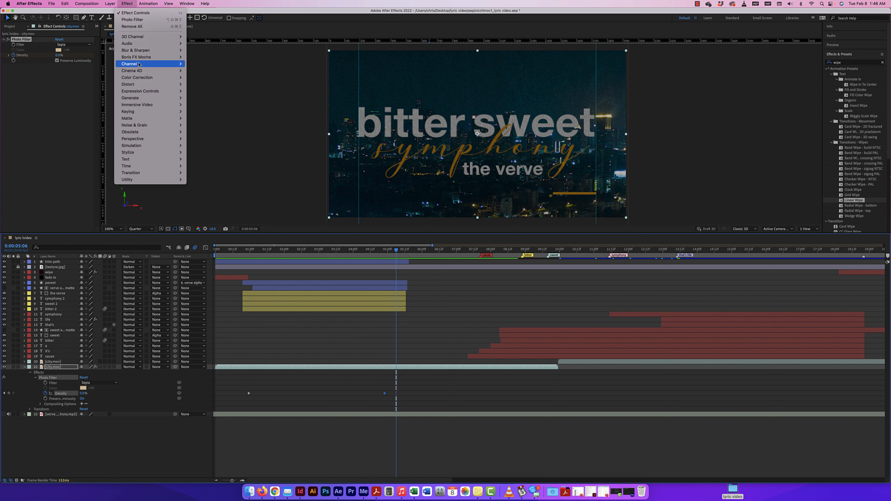
mouse_move(144, 125)
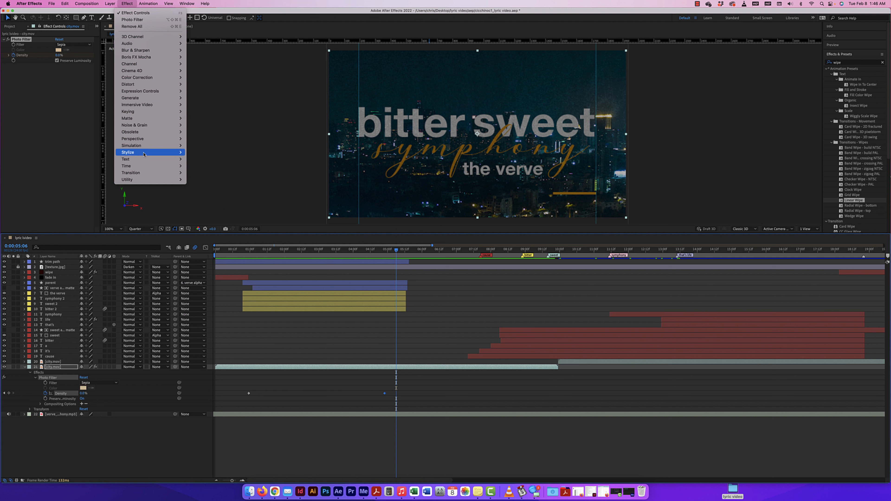
mouse_move(144, 156)
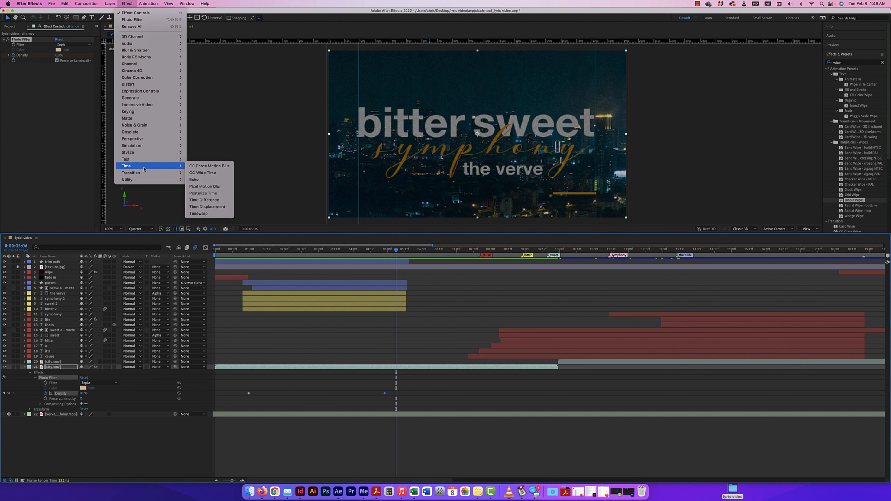
mouse_move(144, 172)
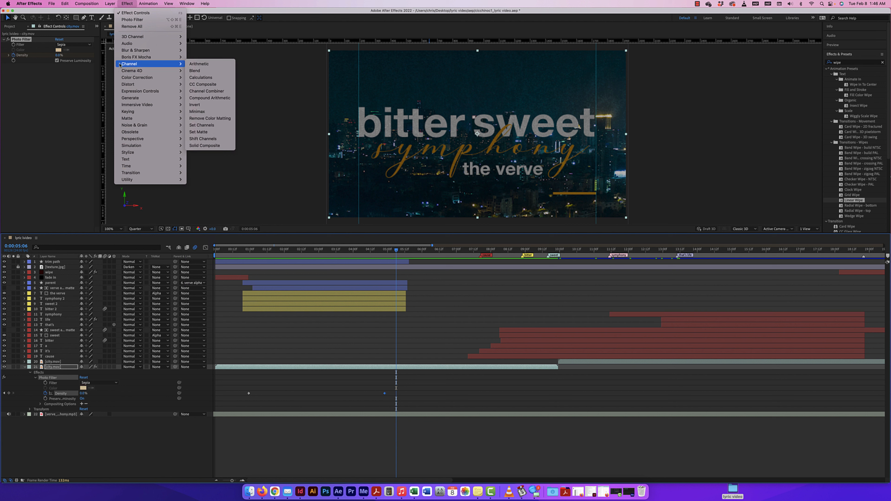
mouse_move(148, 86)
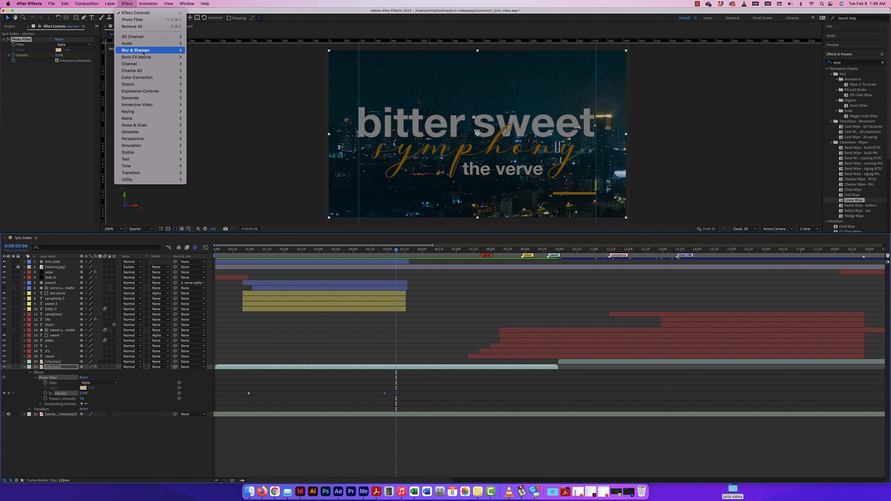
mouse_move(145, 53)
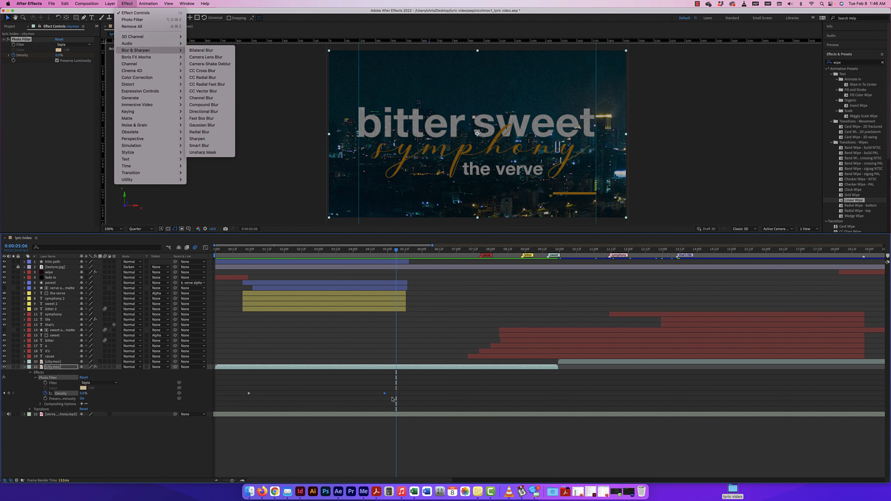
click(429, 396)
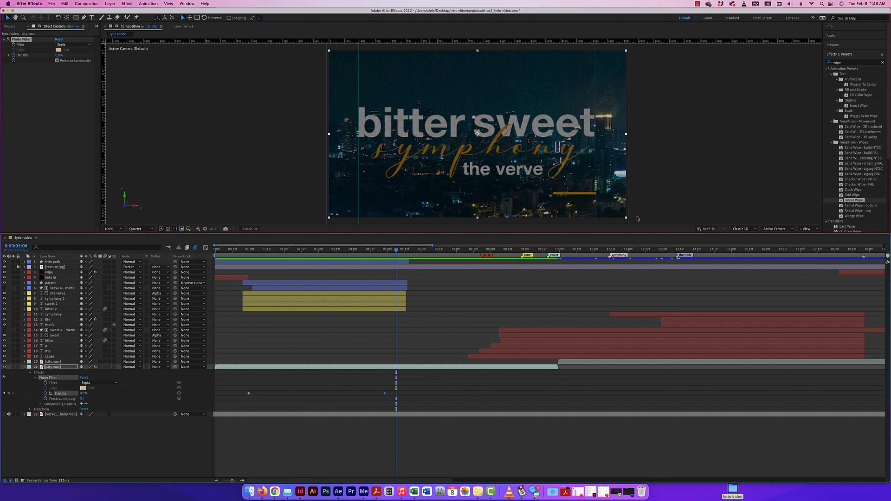
key(comma)
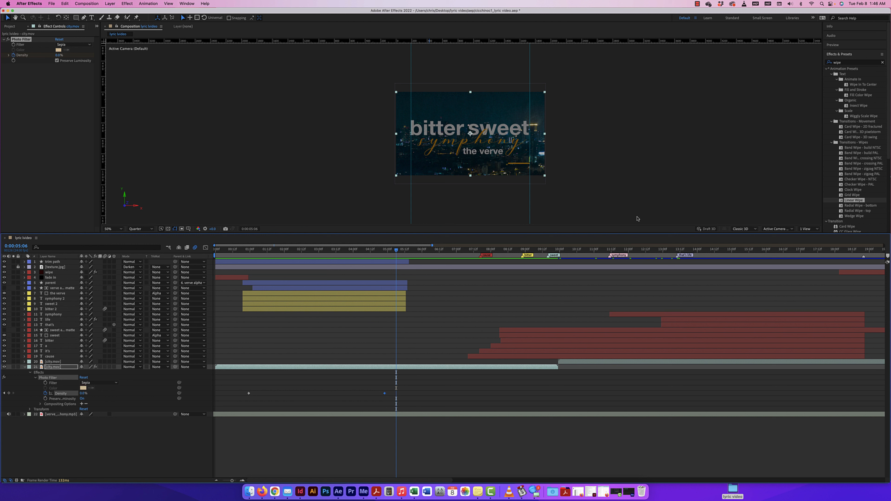